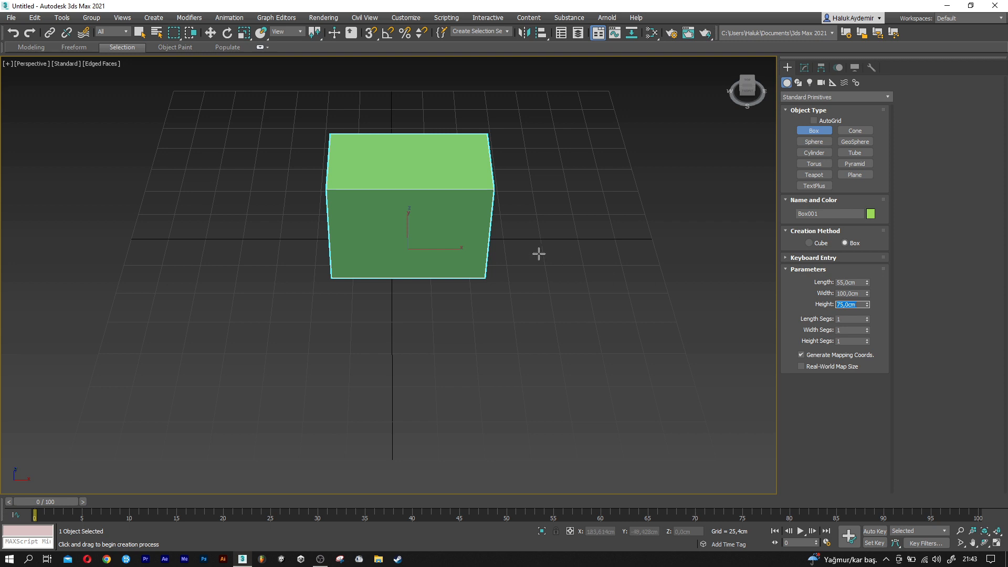
# Add an Edit Poly modifier to the green box and switch to edge-level editing
pyautogui.press('w')
pyautogui.scroll(3, 427, 197)
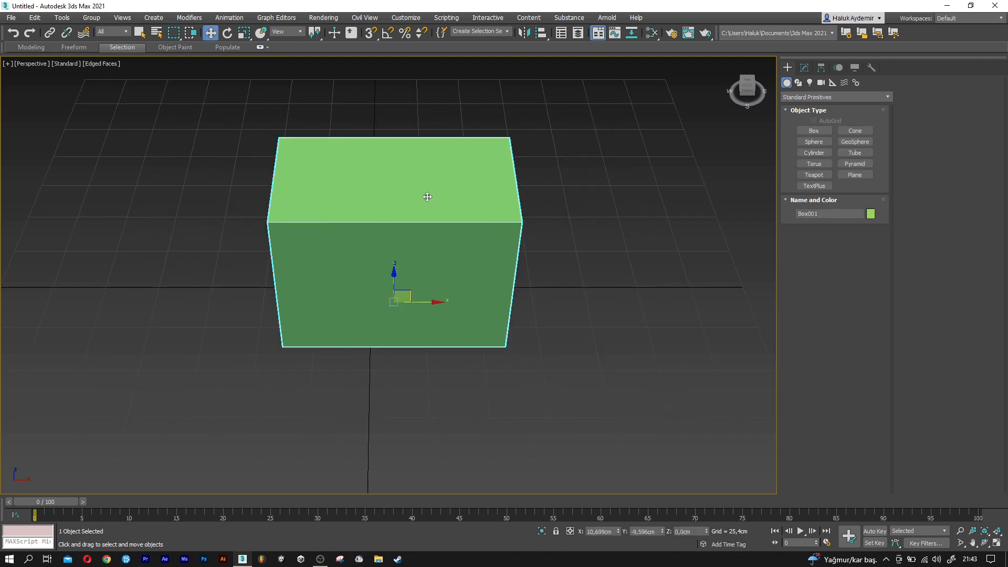
pyautogui.click(804, 68)
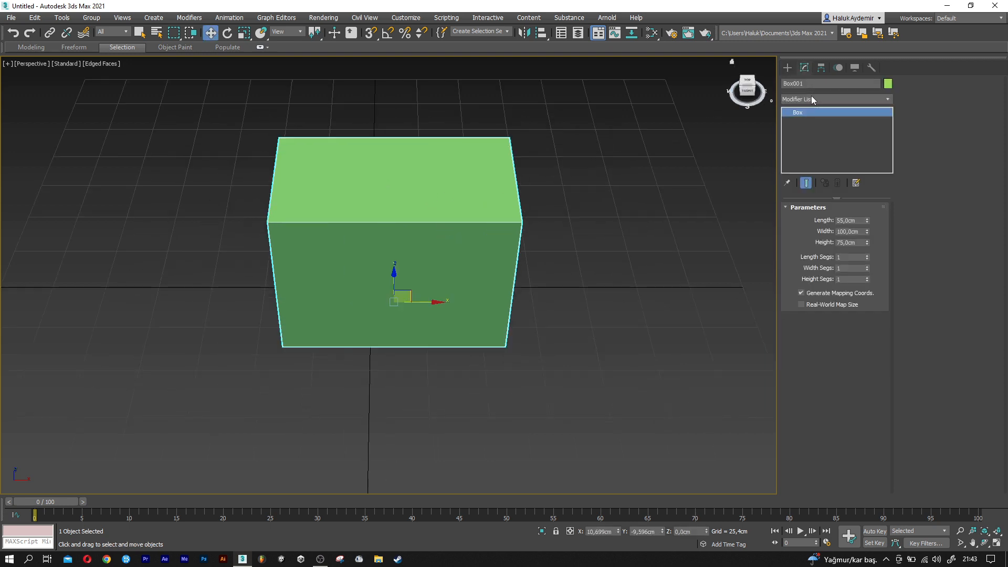
pyautogui.click(812, 98)
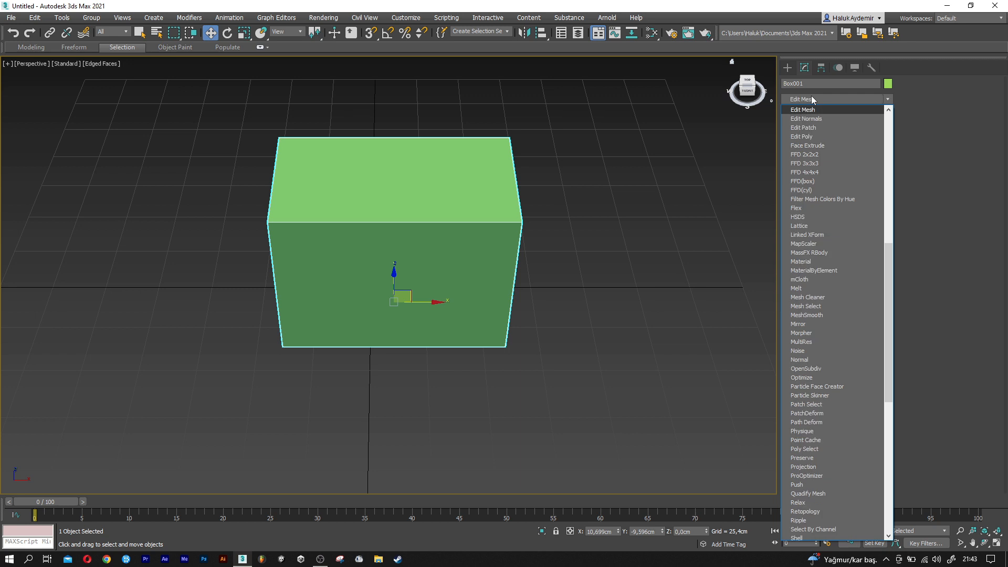
pyautogui.click(817, 136)
pyautogui.click(821, 289)
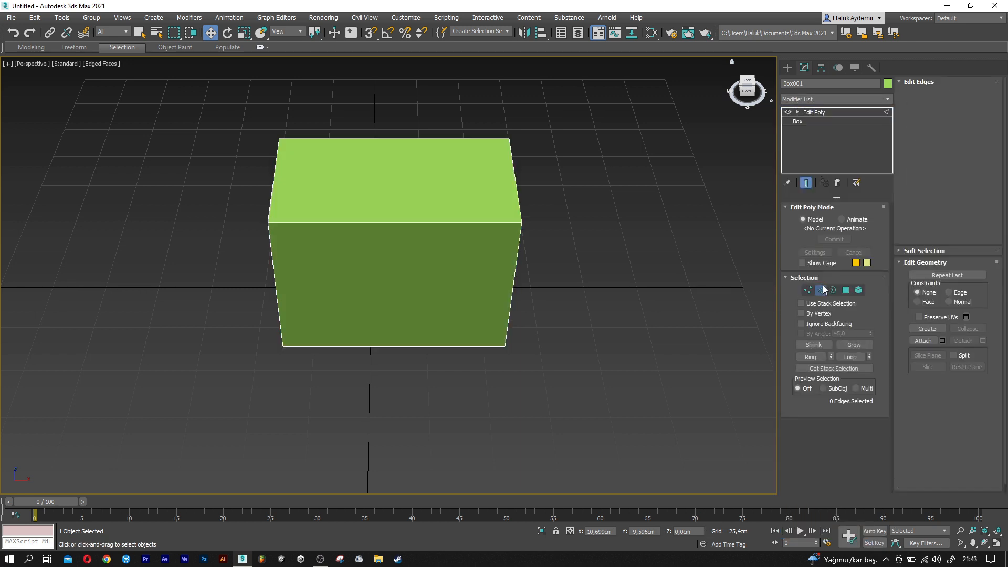
# Chamfer the upper edge at the box's short end by 30 cm with 0 segments to form a flat slope
pyautogui.click(270, 183)
pyautogui.keyDown('alt'); pyautogui.moveTo(270, 184); pyautogui.dragTo(323, 184, button='middle'); pyautogui.keyUp('alt')
pyautogui.click(942, 142)
pyautogui.click(412, 301)
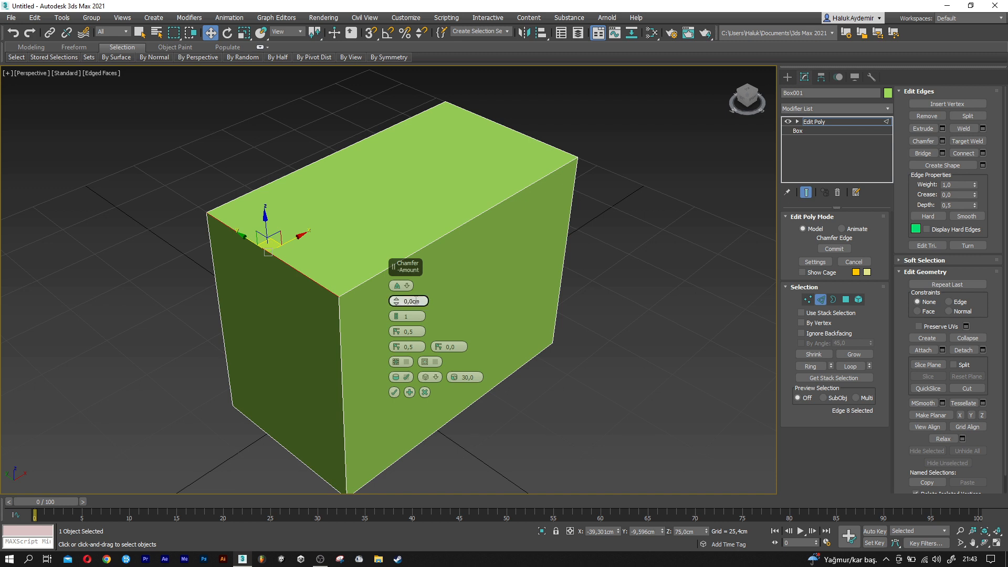
pyautogui.write('30')
pyautogui.press('Return')
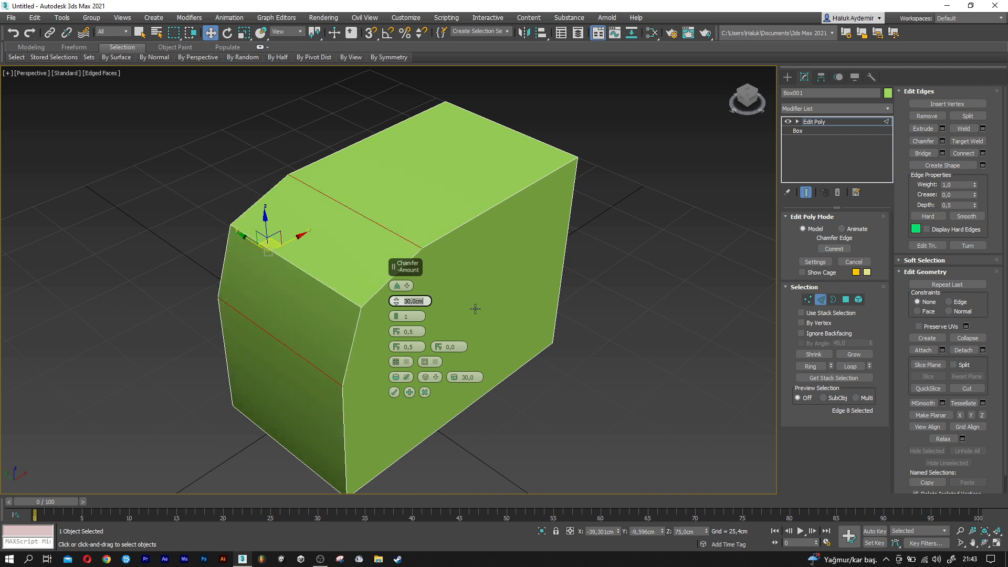
pyautogui.click(397, 318)
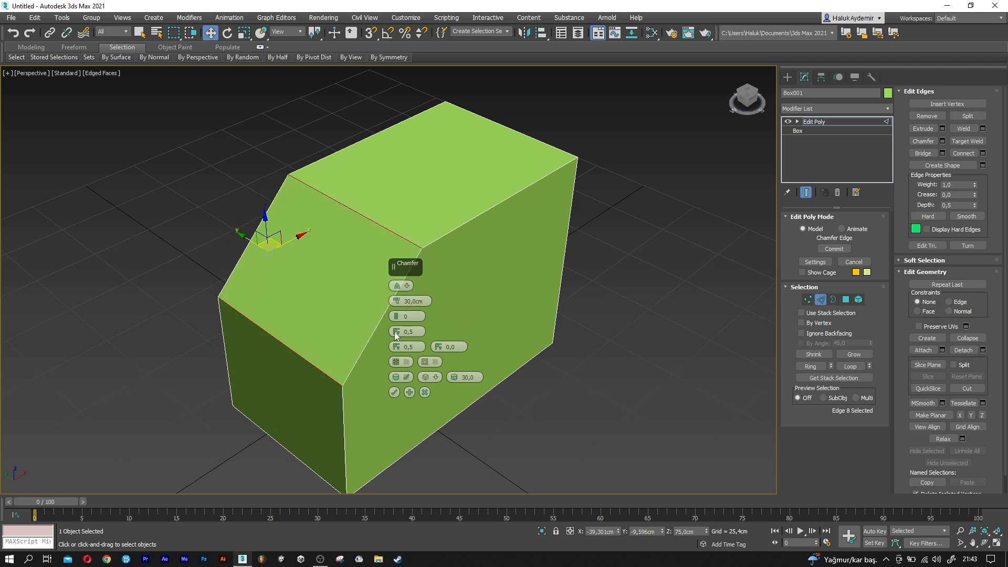
pyautogui.click(396, 392)
# Connect the two long edges of the top face with 2 segments
pyautogui.click(468, 225)
pyautogui.keyDown('ctrl'); pyautogui.click(374, 137); pyautogui.keyUp('ctrl')
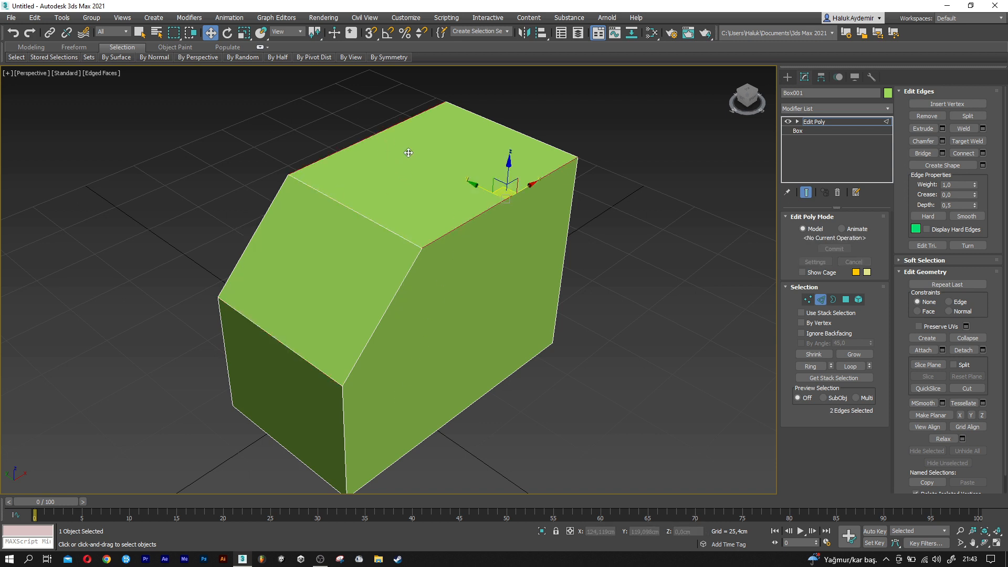
pyautogui.click(983, 154)
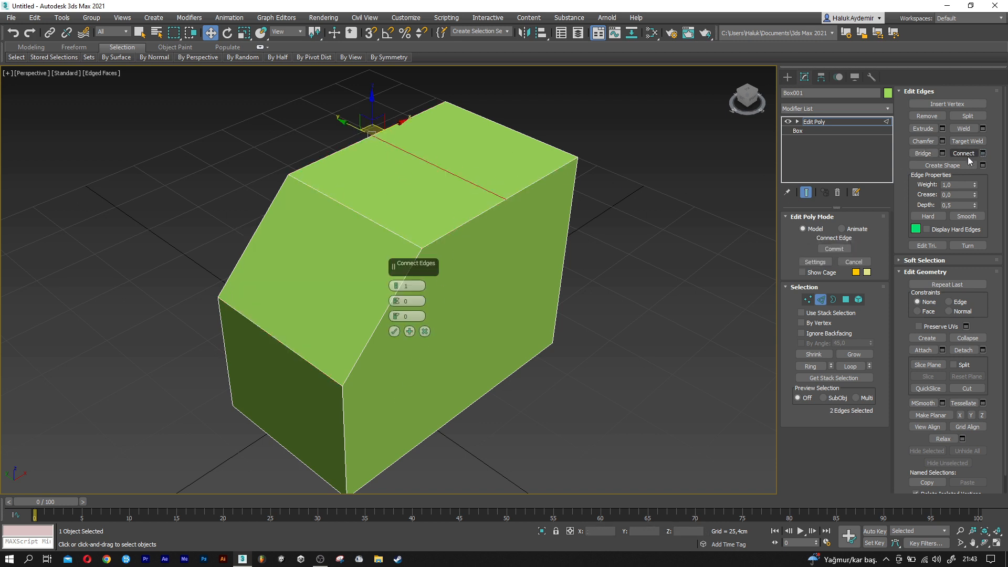
pyautogui.moveTo(402, 285); pyautogui.dragTo(404, 282)
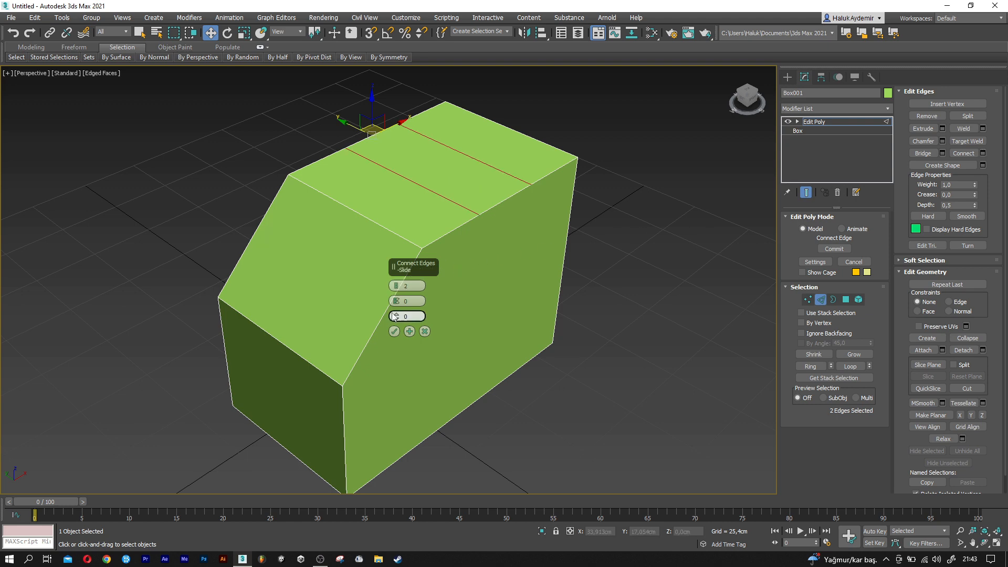
pyautogui.click(394, 331)
# Move the new top edge farther from the slope to about X 30.4 cm and raise it to about Z 90.7 cm
pyautogui.click(480, 160)
pyautogui.keyDown('alt'); pyautogui.moveTo(522, 176); pyautogui.dragTo(480, 150, button='middle'); pyautogui.keyUp('alt')
pyautogui.scroll(3, 480, 150)
pyautogui.moveTo(478, 151); pyautogui.dragTo(447, 153)
pyautogui.keyDown('alt'); pyautogui.moveTo(446, 152); pyautogui.dragTo(415, 146, button='middle'); pyautogui.keyUp('alt')
pyautogui.scroll(-3, 415, 146)
pyautogui.moveTo(417, 122); pyautogui.dragTo(411, 80)
pyautogui.moveTo(408, 153)
pyautogui.keyDown('alt'); pyautogui.mouseDown(button='middle')
pyautogui.moveTo(405, 162)
pyautogui.moveTo(419, 166)
pyautogui.moveTo(394, 162)
pyautogui.mouseUp(button='middle'); pyautogui.keyUp('alt')
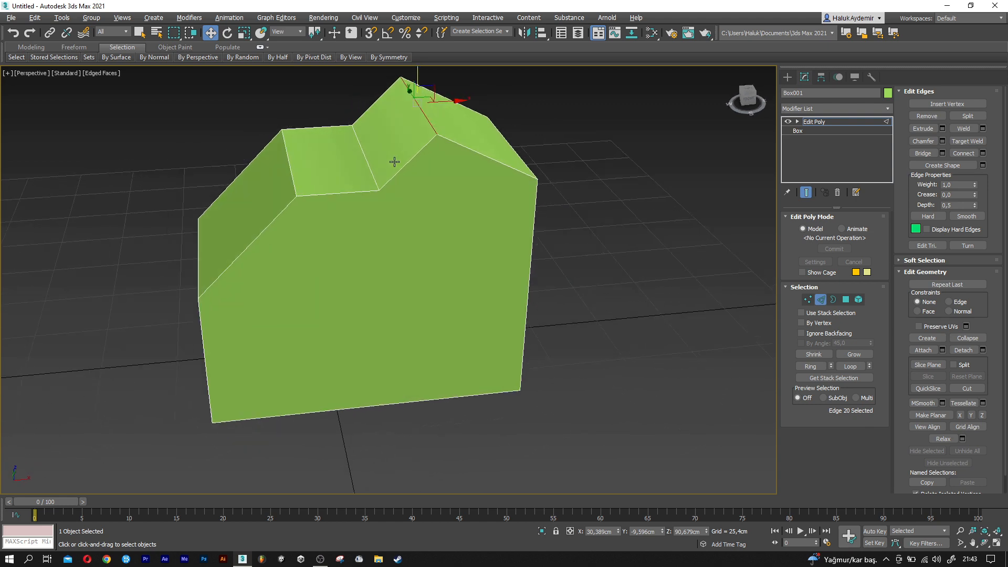
# Chamfer all edges of the body by 3 cm with 1 segment and leave edge editing
pyautogui.scroll(-3, 415, 187)
pyautogui.moveTo(542, 108); pyautogui.dragTo(547, 93)
pyautogui.scroll(3, 386, 156)
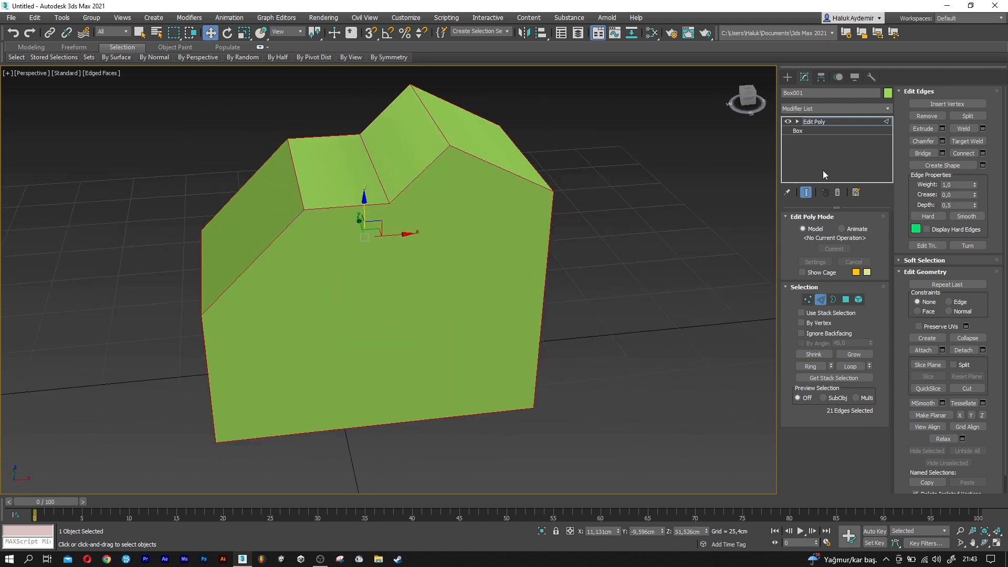
pyautogui.click(942, 142)
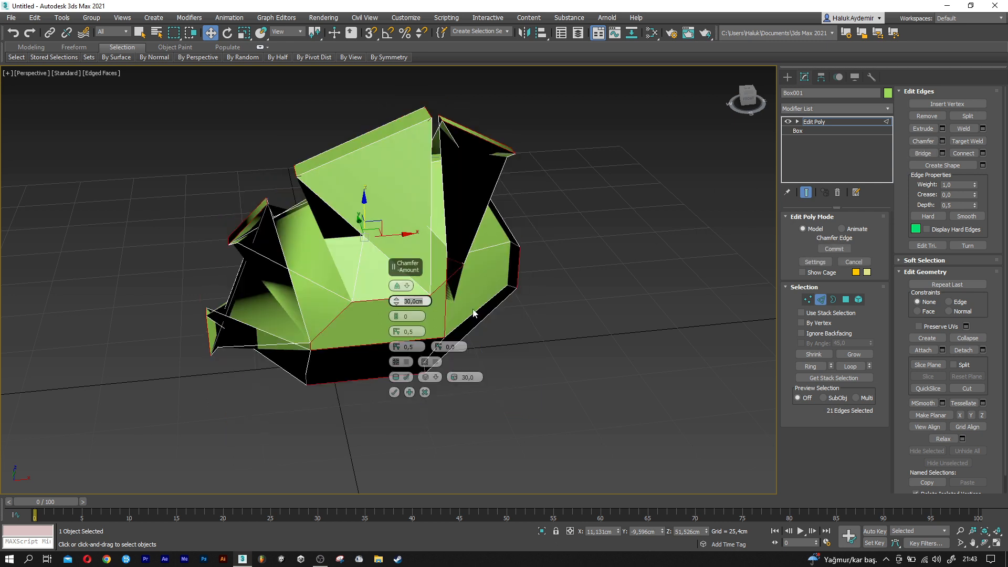
pyautogui.write('3')
pyautogui.press('Return')
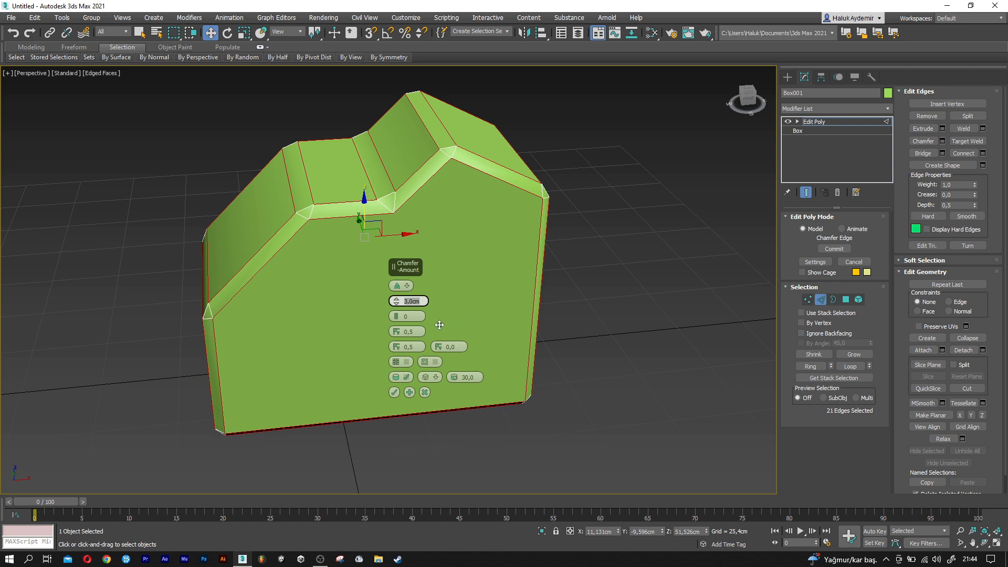
pyautogui.click(395, 315)
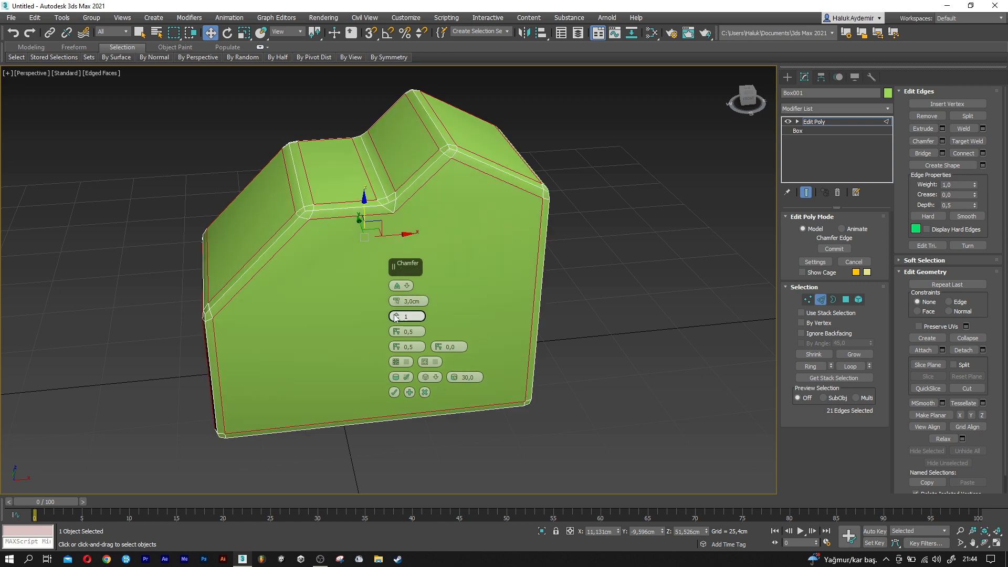
pyautogui.click(393, 392)
pyautogui.keyDown('alt'); pyautogui.moveTo(420, 373); pyautogui.dragTo(452, 353, button='middle'); pyautogui.keyUp('alt')
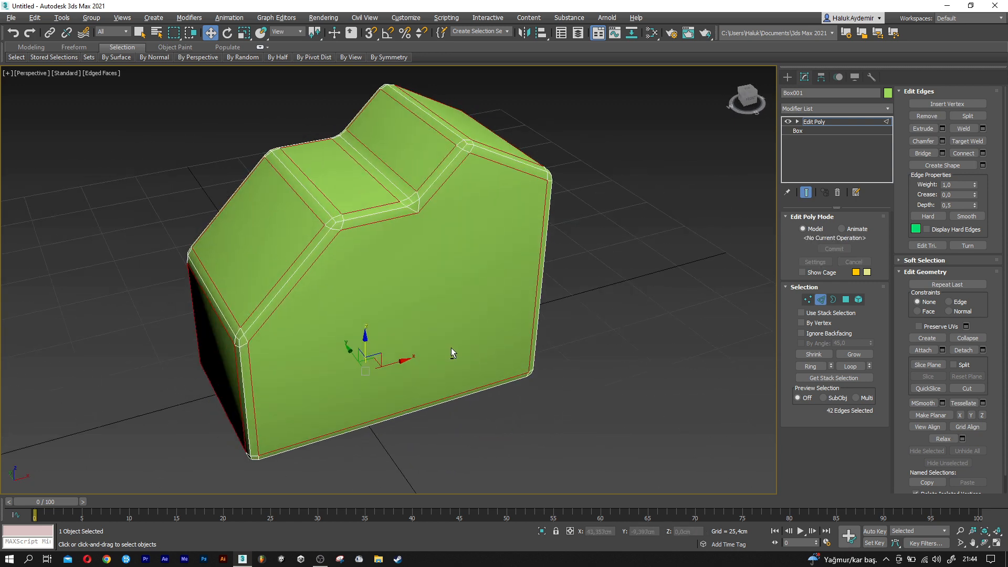
pyautogui.click(823, 301)
# Copy the body along the Y axis in front of the original, to about Y -65.8 cm
pyautogui.moveTo(641, 350); pyautogui.dragTo(612, 307, button='middle')
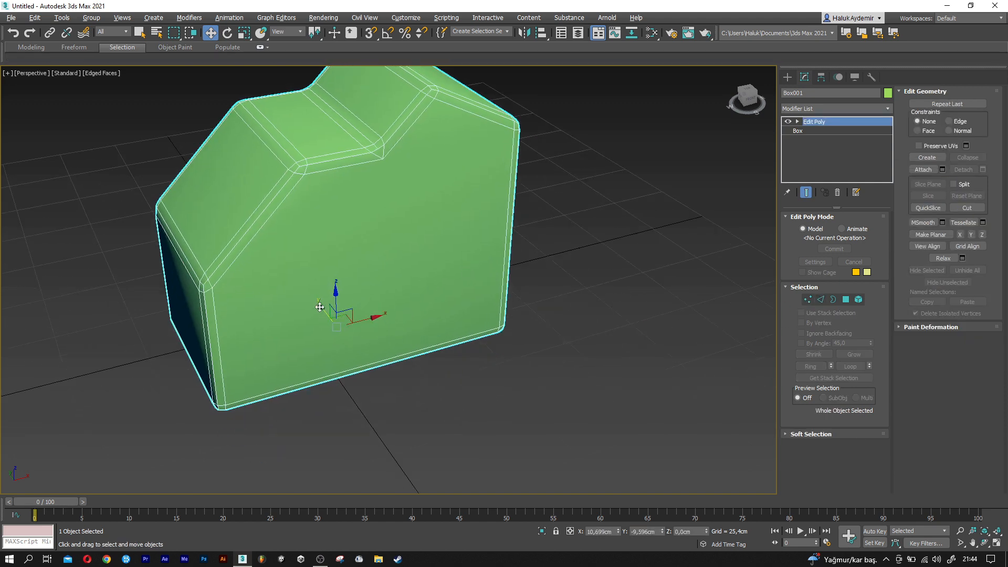
pyautogui.moveTo(319, 307)
pyautogui.keyDown('shift'); pyautogui.mouseDown()
pyautogui.moveTo(391, 378)
pyautogui.moveTo(395, 400)
pyautogui.mouseUp(); pyautogui.keyUp('shift')
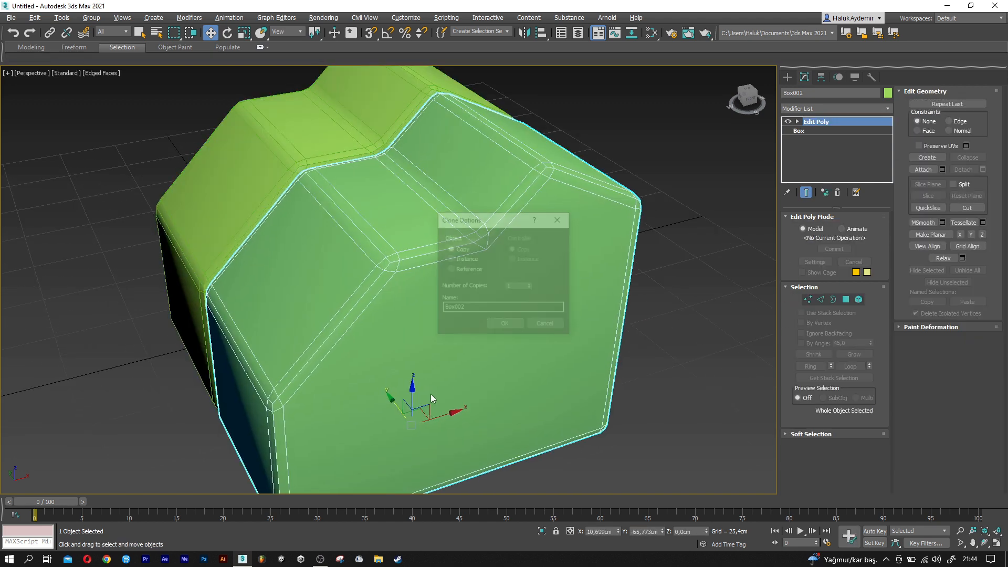
pyautogui.click(512, 321)
# Delete the copy's Edit Poly modifier and resize its box to length 20 cm, width 40 cm and height 40 cm
pyautogui.rightClick(812, 126)
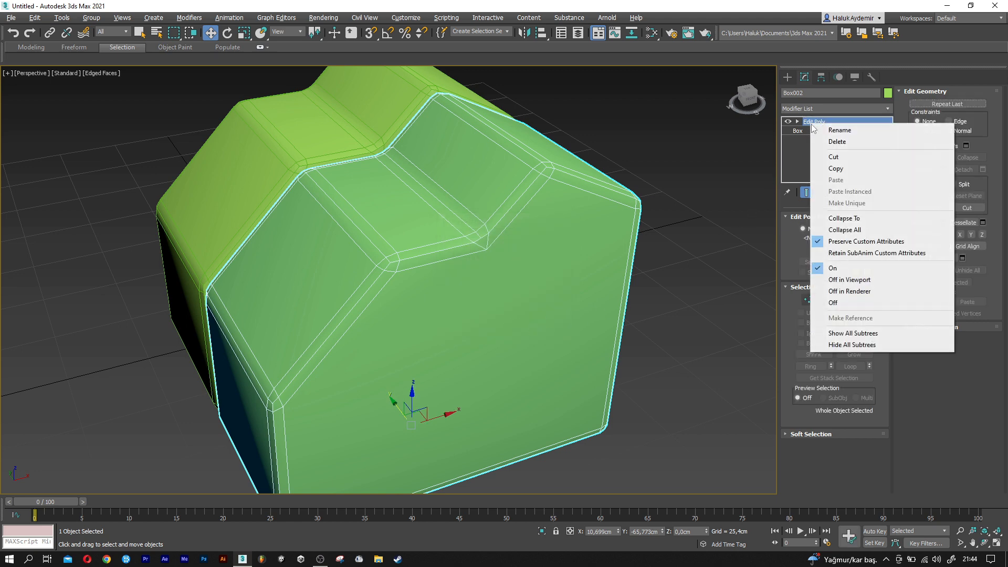
pyautogui.click(834, 142)
pyautogui.doubleClick(846, 229)
pyautogui.write('20')
pyautogui.press('Tab')
pyautogui.write('40')
pyautogui.press('Tab')
pyautogui.write('40')
pyautogui.press('Return')
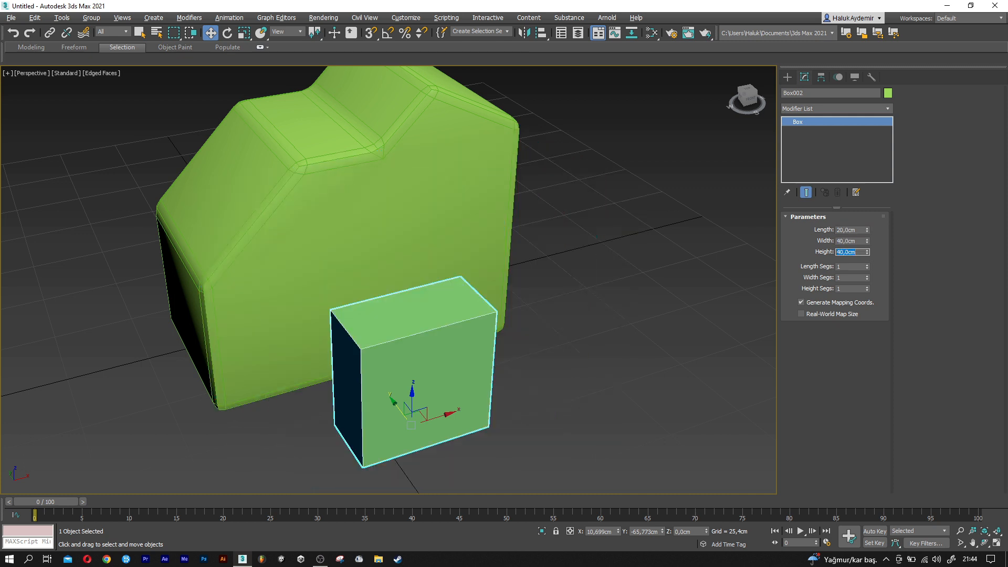
# Add an Edit Poly modifier to the small box and scale down its front polygon uniformly to taper it
pyautogui.scroll(5, 504, 335)
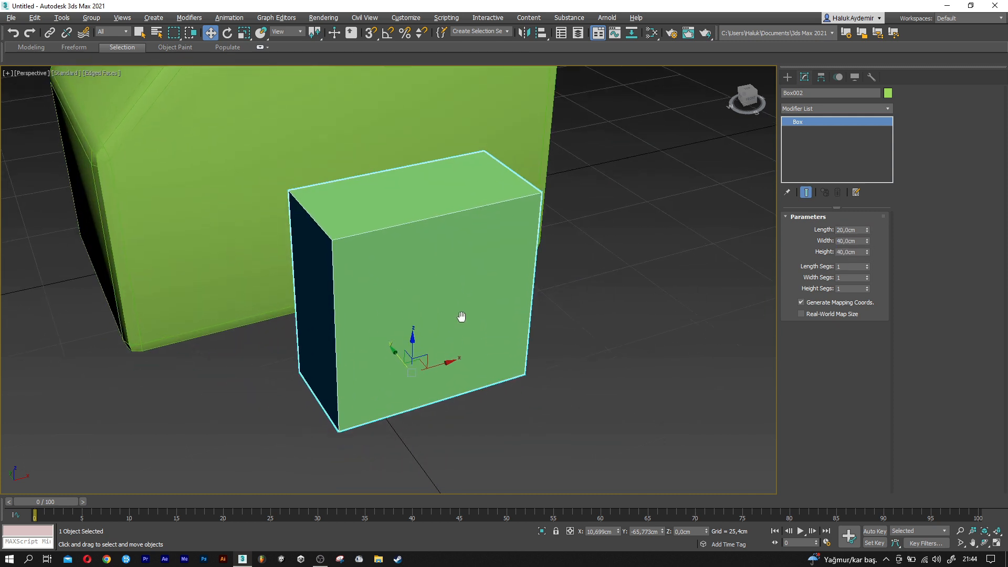
pyautogui.click(808, 110)
pyautogui.press('e')
pyautogui.click(811, 146)
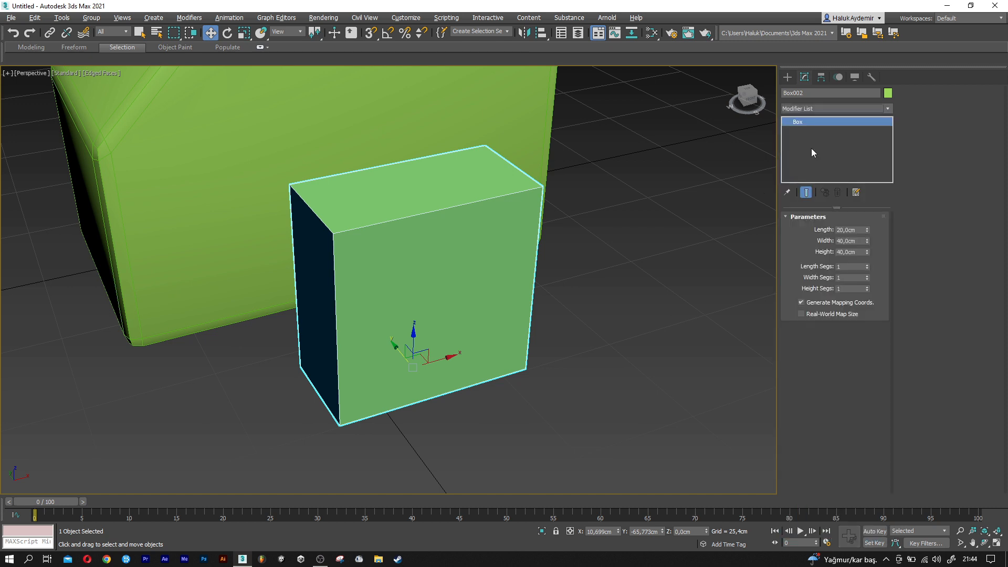
pyautogui.click(846, 299)
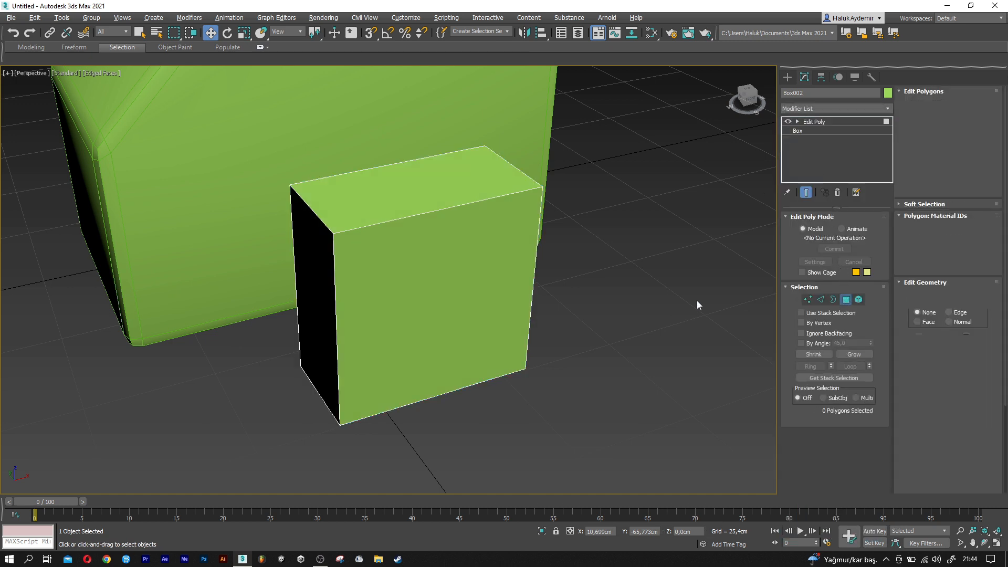
pyautogui.click(480, 291)
pyautogui.press('r')
pyautogui.moveTo(441, 312); pyautogui.dragTo(442, 319)
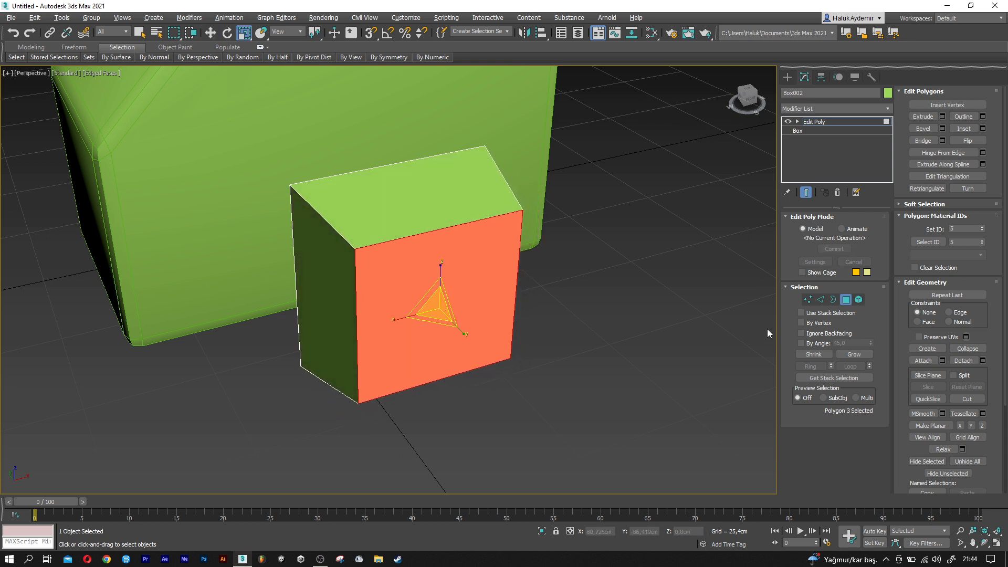
# Chamfer all edges of the small tapered box by 2 cm with 1 segment and leave edge editing
pyautogui.click(820, 300)
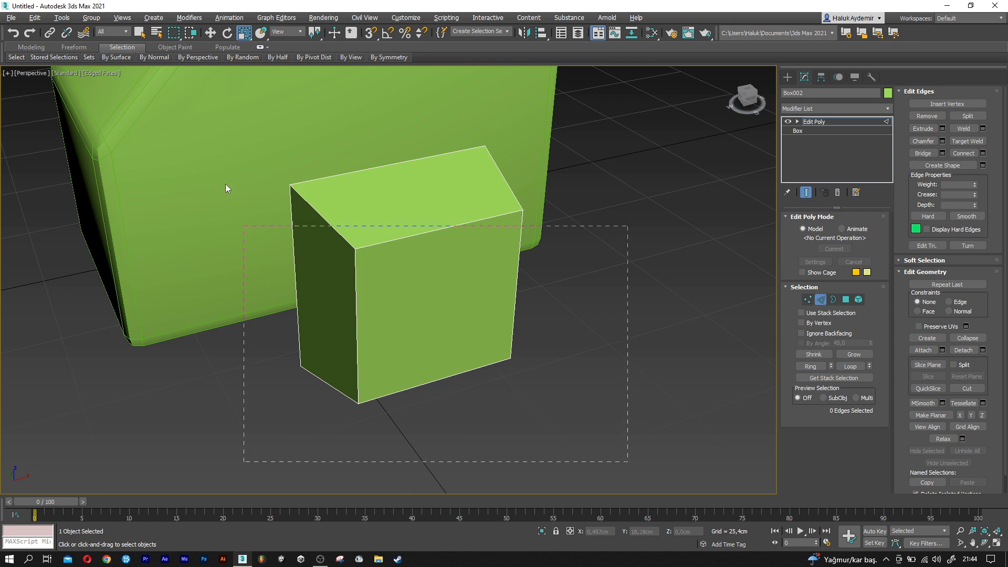
pyautogui.moveTo(234, 204); pyautogui.dragTo(203, 129)
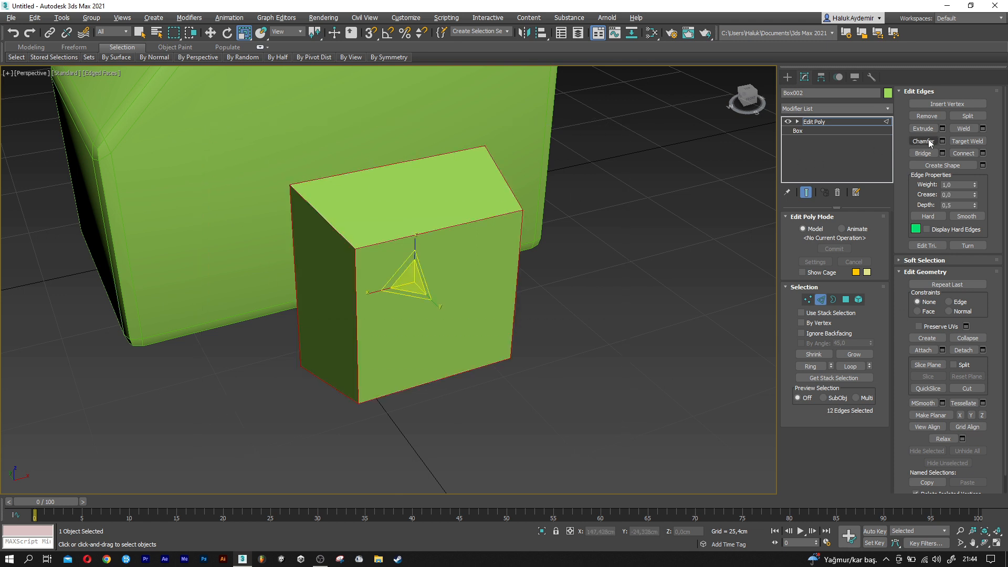
pyautogui.click(942, 142)
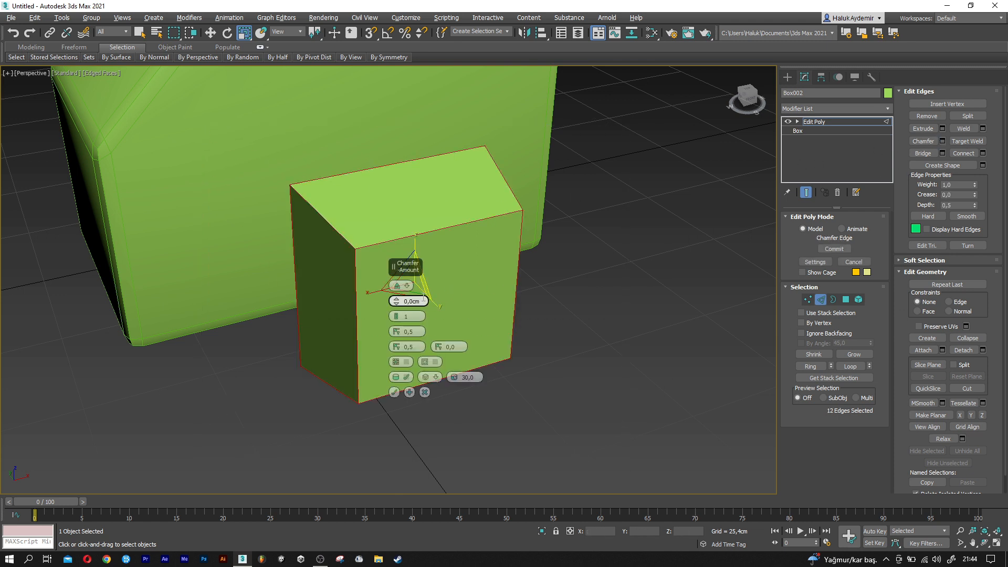
pyautogui.doubleClick(423, 299)
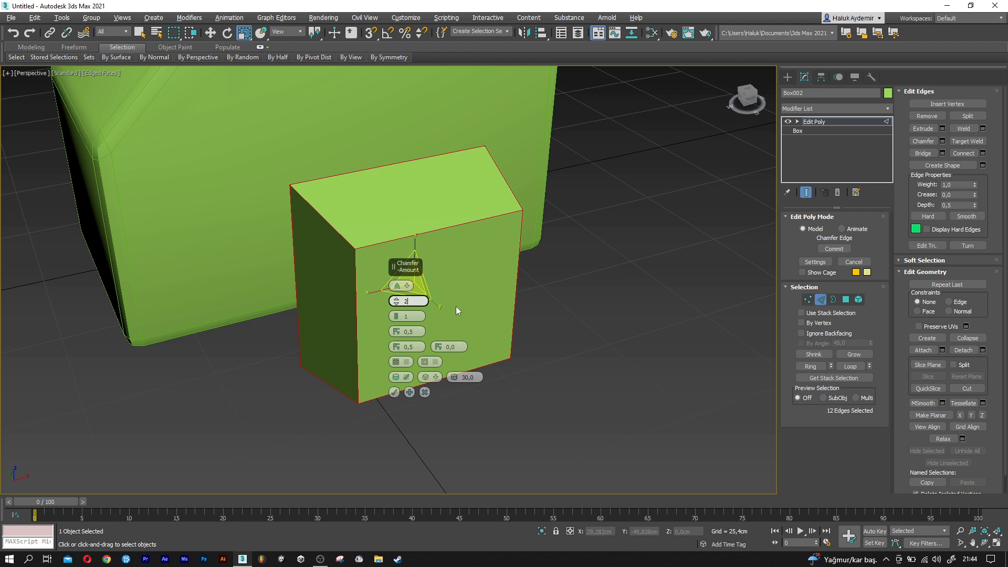
pyautogui.write('2')
pyautogui.press('Return')
pyautogui.click(394, 392)
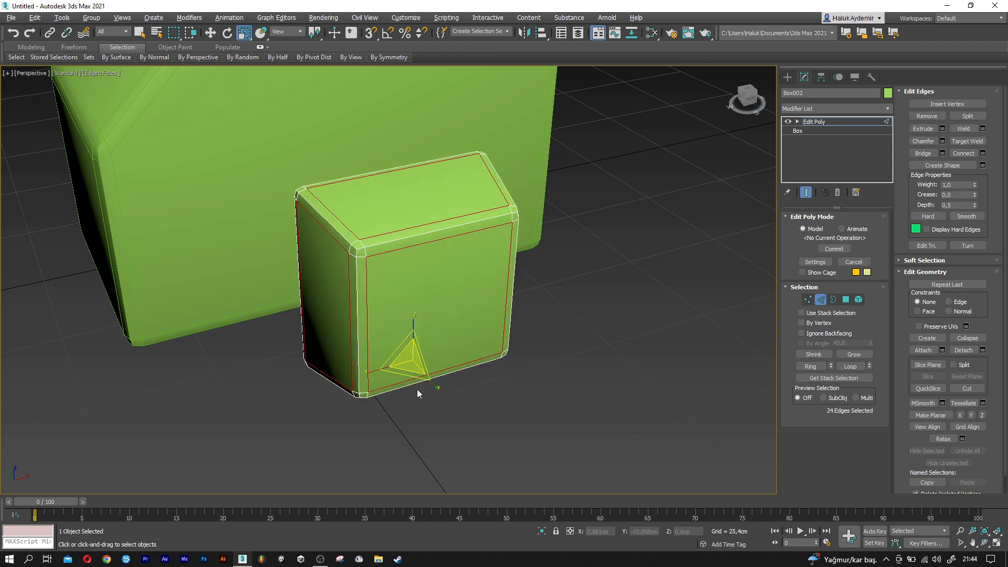
pyautogui.hotkey('ctrl', 'b')
# Align the small box to the large body on X, Y and Z, matching center to center
pyautogui.press('w')
pyautogui.moveTo(412, 277); pyautogui.dragTo(436, 328, button='middle')
pyautogui.click(546, 34)
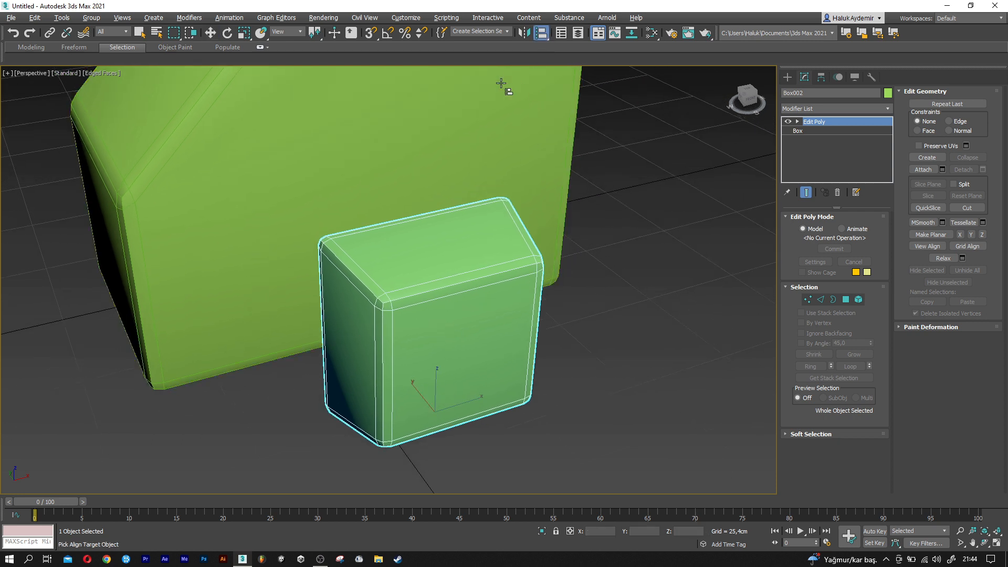
pyautogui.click(434, 131)
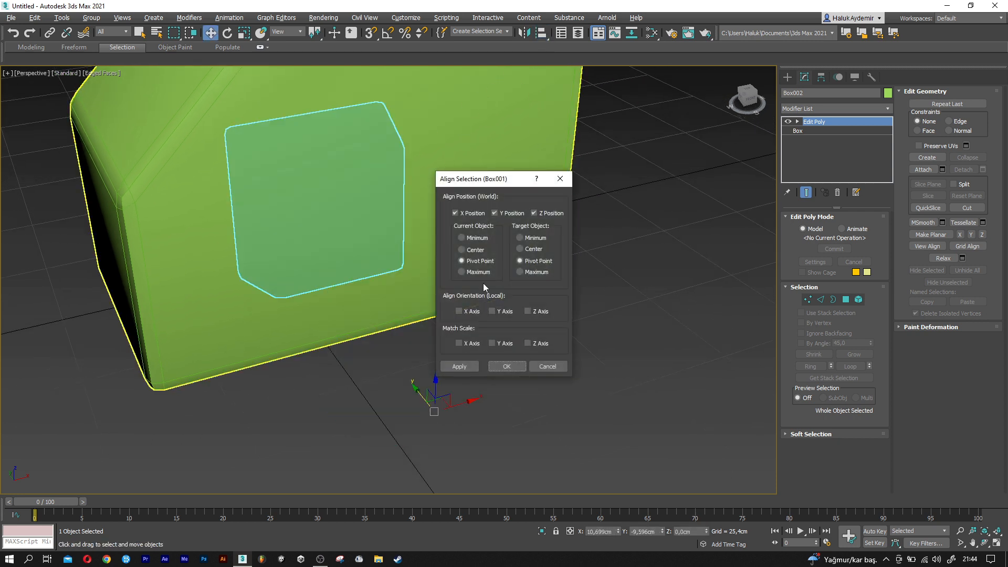
pyautogui.click(478, 250)
pyautogui.click(527, 250)
pyautogui.click(506, 366)
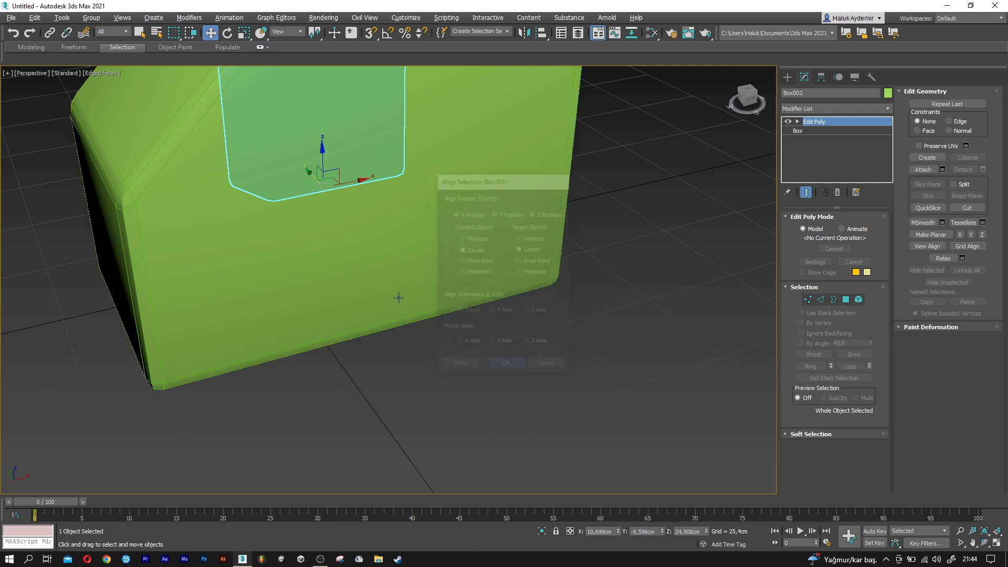
# Move the small box out of the body's front side to about Y -45 cm and lower it to about Z 11.8 cm
pyautogui.keyDown('alt'); pyautogui.moveTo(399, 294); pyautogui.dragTo(348, 218, button='middle'); pyautogui.keyUp('alt')
pyautogui.moveTo(299, 184); pyautogui.dragTo(410, 245)
pyautogui.moveTo(407, 271); pyautogui.dragTo(373, 339, button='middle')
pyautogui.keyDown('alt'); pyautogui.moveTo(414, 309); pyautogui.dragTo(368, 261, button='middle'); pyautogui.keyUp('alt')
pyautogui.scroll(-3, 370, 262)
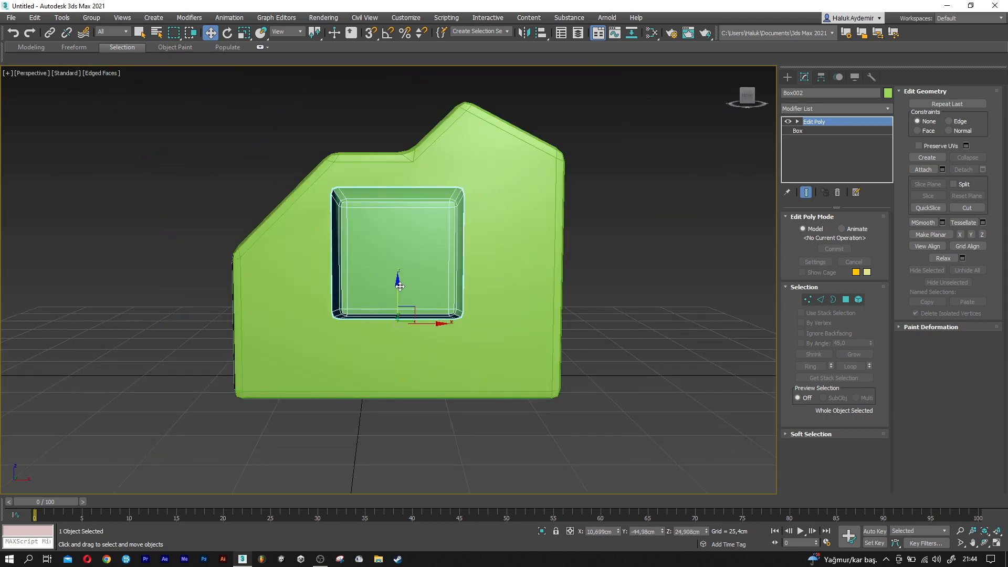
pyautogui.moveTo(399, 305); pyautogui.dragTo(396, 331)
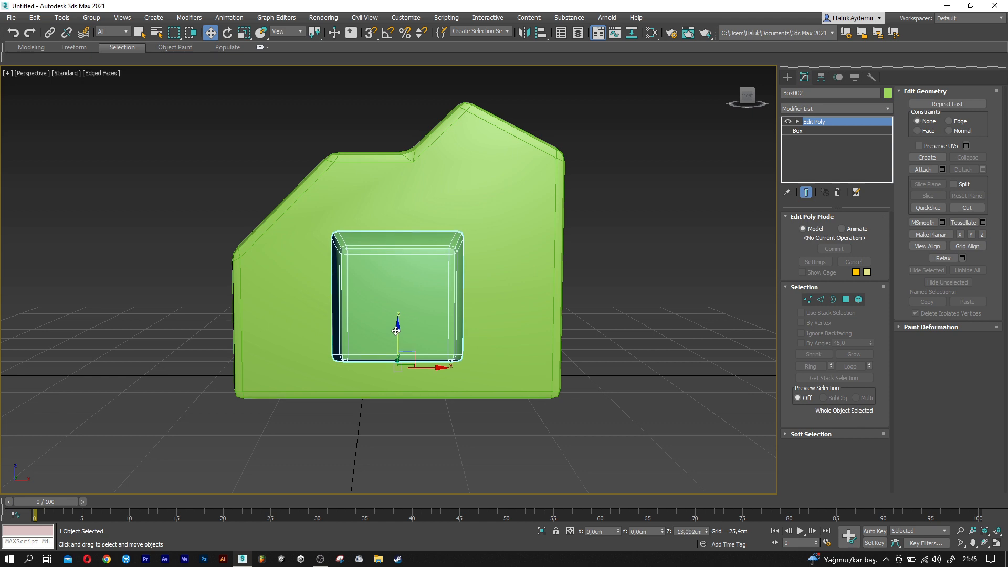
pyautogui.keyDown('alt'); pyautogui.moveTo(395, 328); pyautogui.dragTo(406, 330, button='middle'); pyautogui.keyUp('alt')
pyautogui.scroll(4, 406, 331)
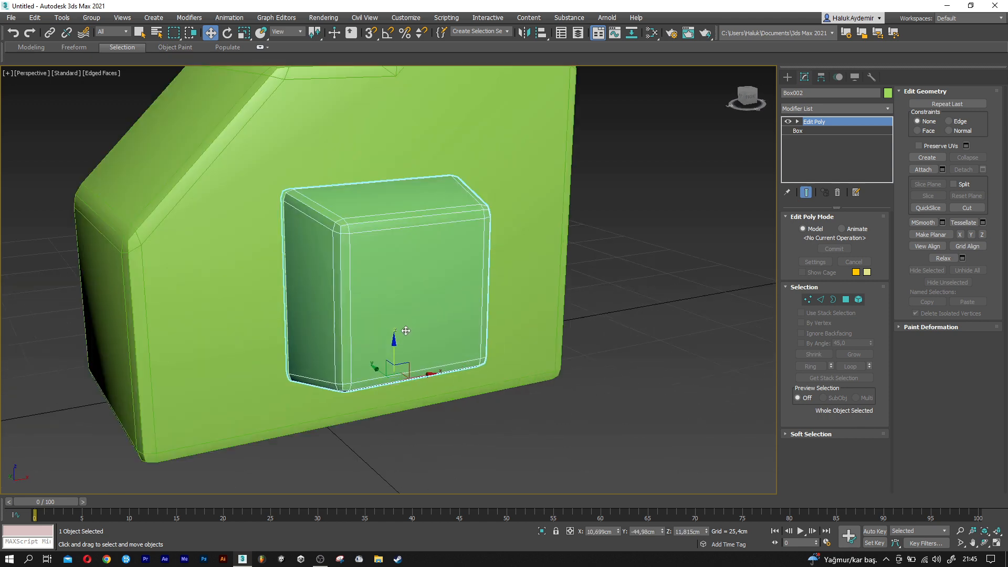
# Connect the two vertical edges of the small box's front face with 6 segments
pyautogui.click(819, 300)
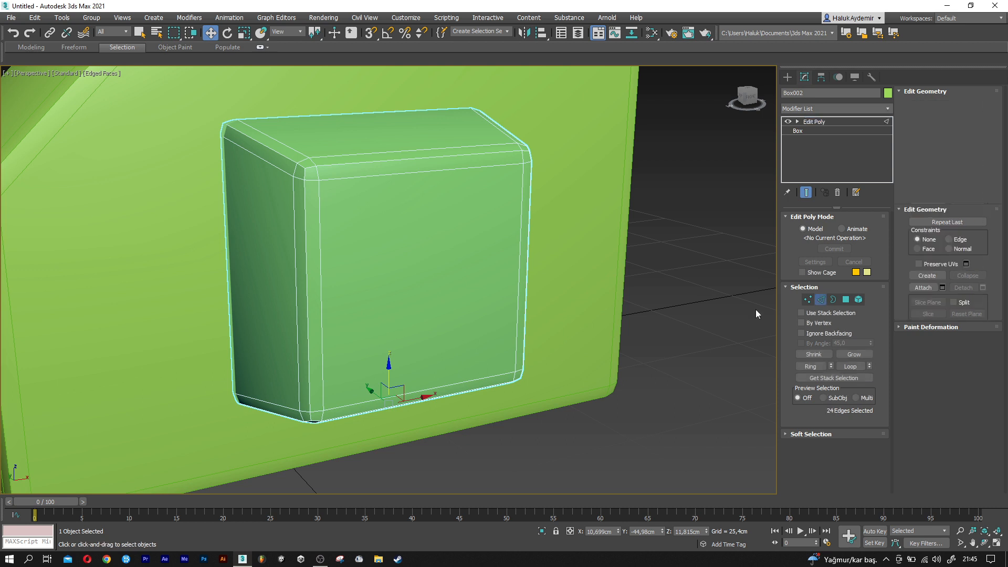
pyautogui.click(319, 285)
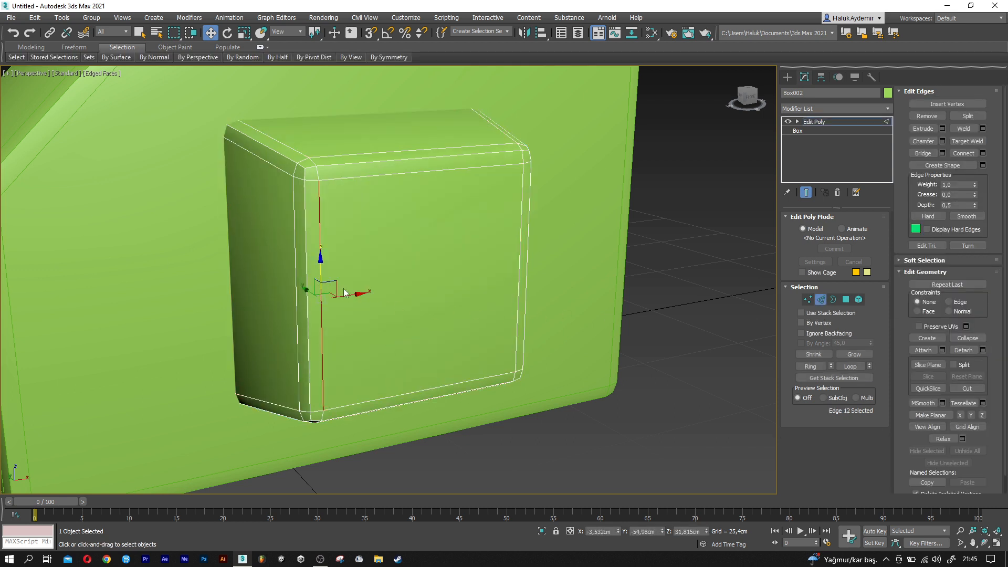
pyautogui.keyDown('ctrl'); pyautogui.click(517, 248); pyautogui.keyUp('ctrl')
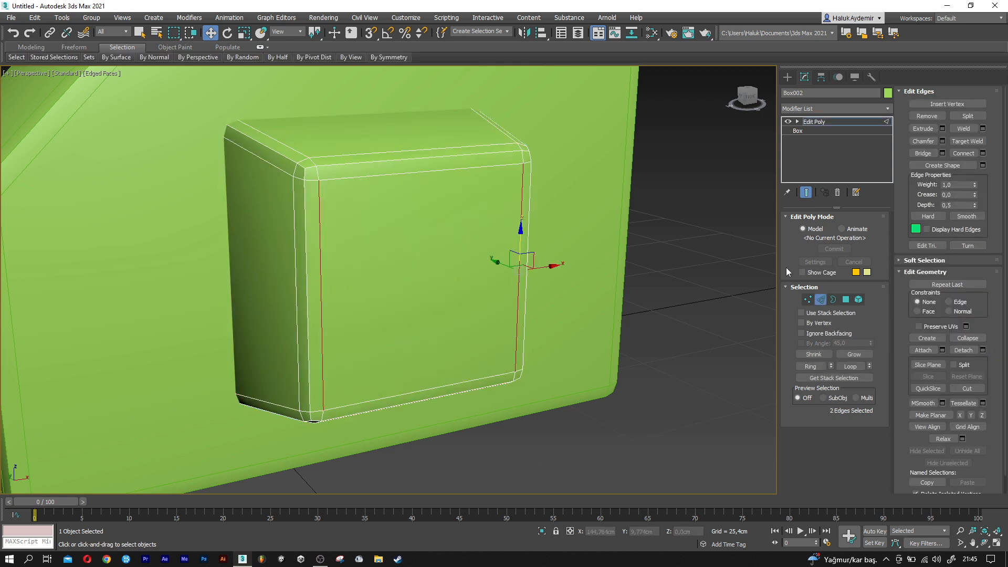
pyautogui.click(982, 153)
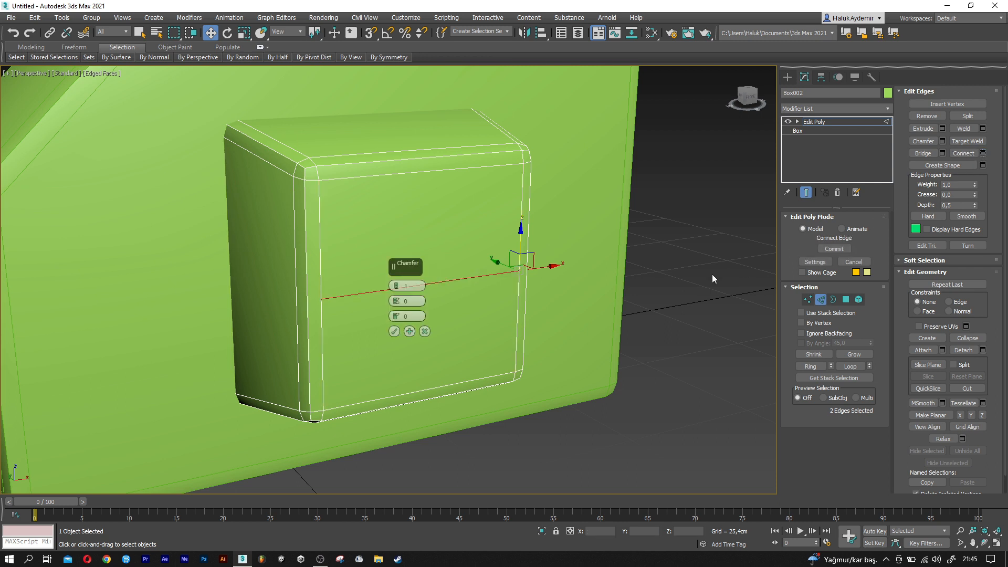
pyautogui.scroll(5, 395, 286)
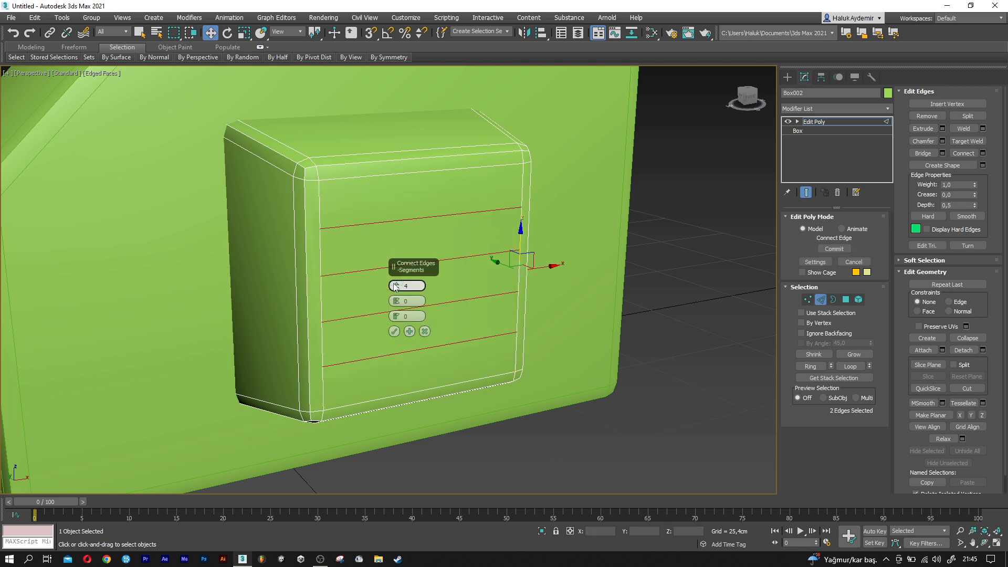
pyautogui.click(394, 331)
# Connect all eight horizontal edges of the small box's front face with 2 segments and a pinch of 65
pyautogui.click(381, 394)
pyautogui.keyDown('ctrl'); pyautogui.click(377, 370); pyautogui.keyUp('ctrl')
pyautogui.keyDown('ctrl'); pyautogui.click(380, 341); pyautogui.keyUp('ctrl')
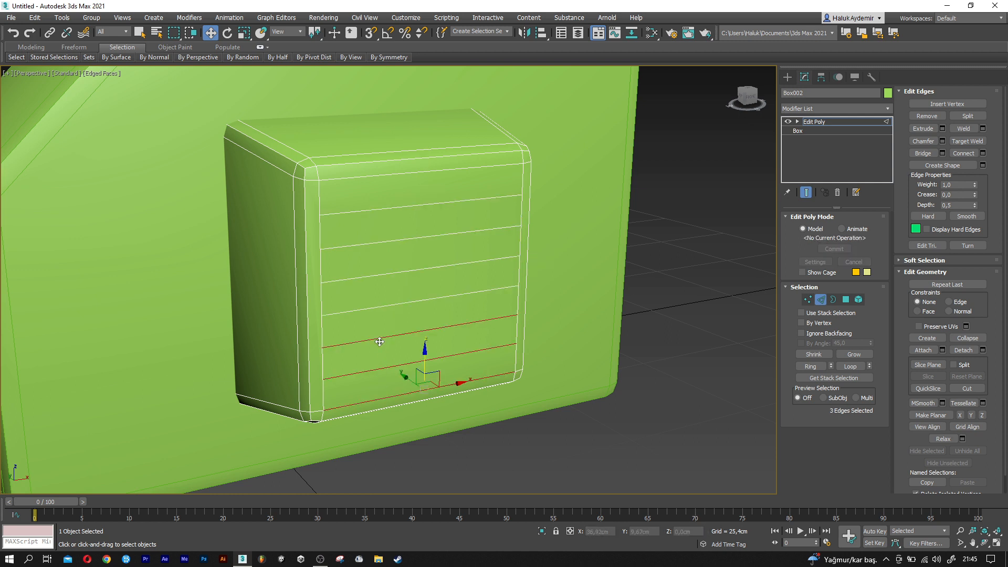
pyautogui.keyDown('ctrl'); pyautogui.click(376, 307); pyautogui.keyUp('ctrl')
pyautogui.keyDown('ctrl'); pyautogui.click(377, 276); pyautogui.keyUp('ctrl')
pyautogui.keyDown('ctrl'); pyautogui.click(373, 246); pyautogui.keyUp('ctrl')
pyautogui.keyDown('ctrl'); pyautogui.click(367, 211); pyautogui.keyUp('ctrl')
pyautogui.keyDown('ctrl'); pyautogui.click(360, 180); pyautogui.keyUp('ctrl')
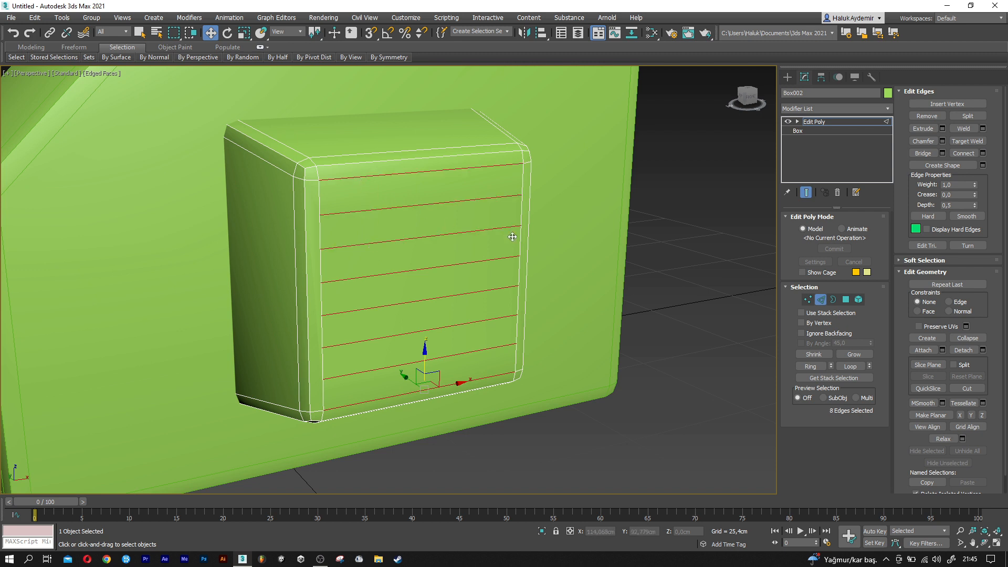
pyautogui.click(982, 152)
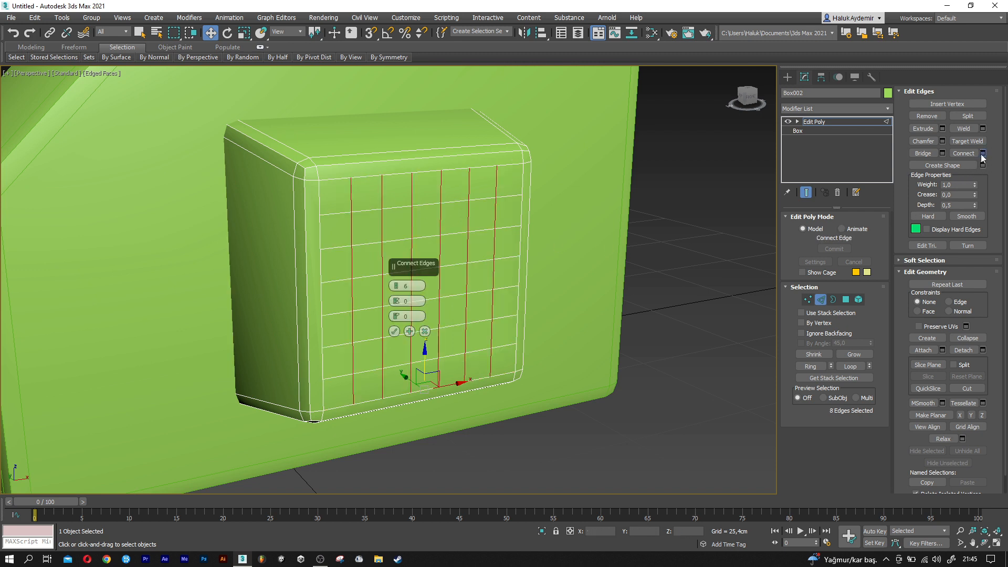
pyautogui.rightClick(396, 285)
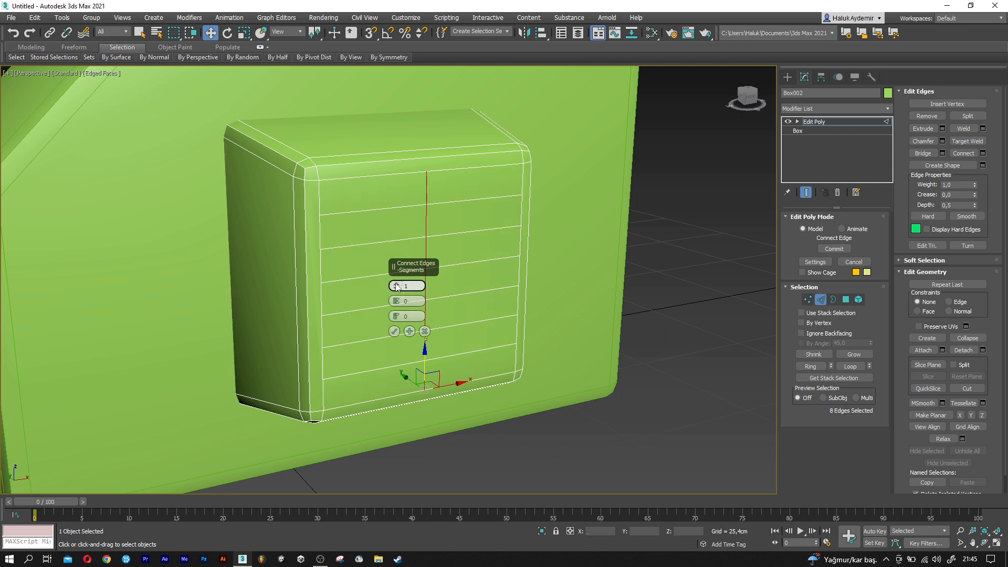
pyautogui.click(396, 283)
pyautogui.moveTo(397, 301); pyautogui.dragTo(399, 162)
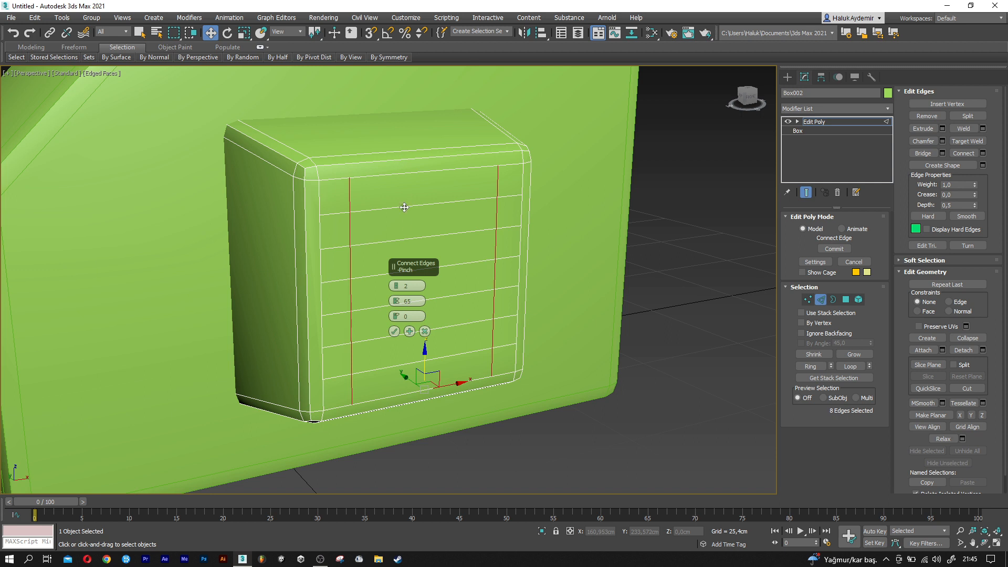
pyautogui.click(393, 332)
# Extrude four alternating wide polygons on the small box's front, starting with the top one, by -1 cm to form recessed slots
pyautogui.click(846, 299)
pyautogui.click(425, 193)
pyautogui.keyDown('ctrl'); pyautogui.click(420, 248); pyautogui.keyUp('ctrl')
pyautogui.keyDown('ctrl'); pyautogui.click(419, 312); pyautogui.keyUp('ctrl')
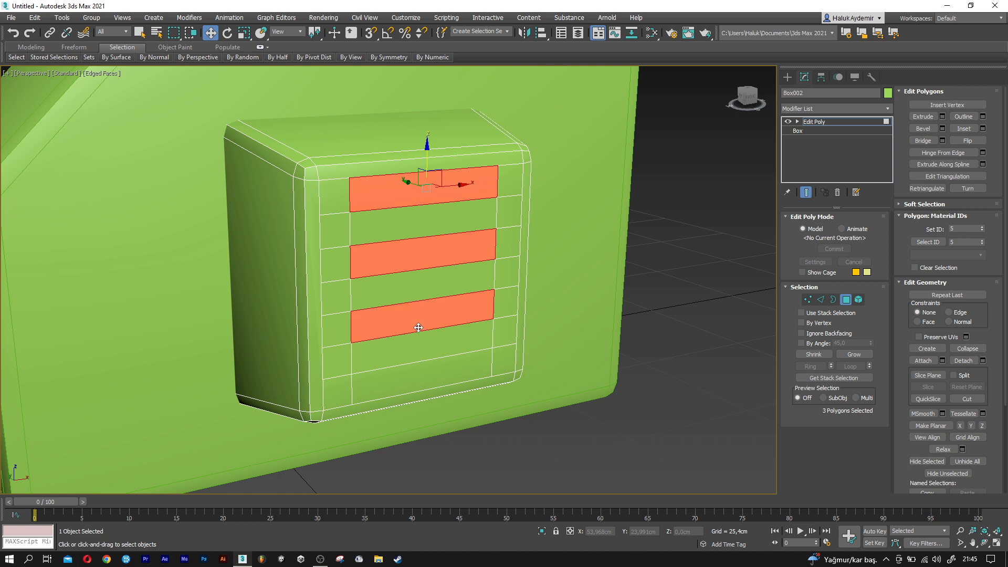
pyautogui.keyDown('ctrl'); pyautogui.click(419, 371); pyautogui.keyUp('ctrl')
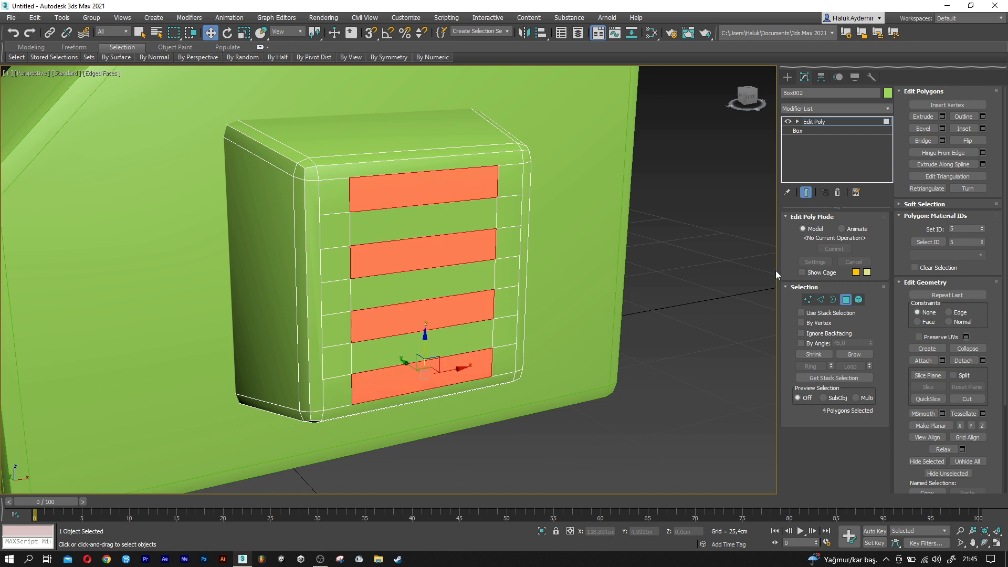
pyautogui.click(942, 117)
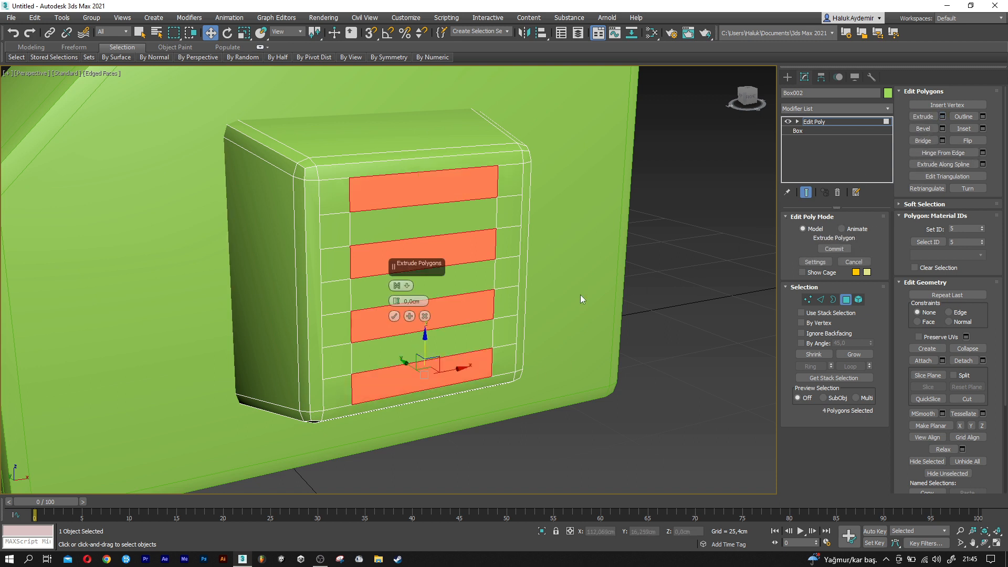
pyautogui.doubleClick(416, 301)
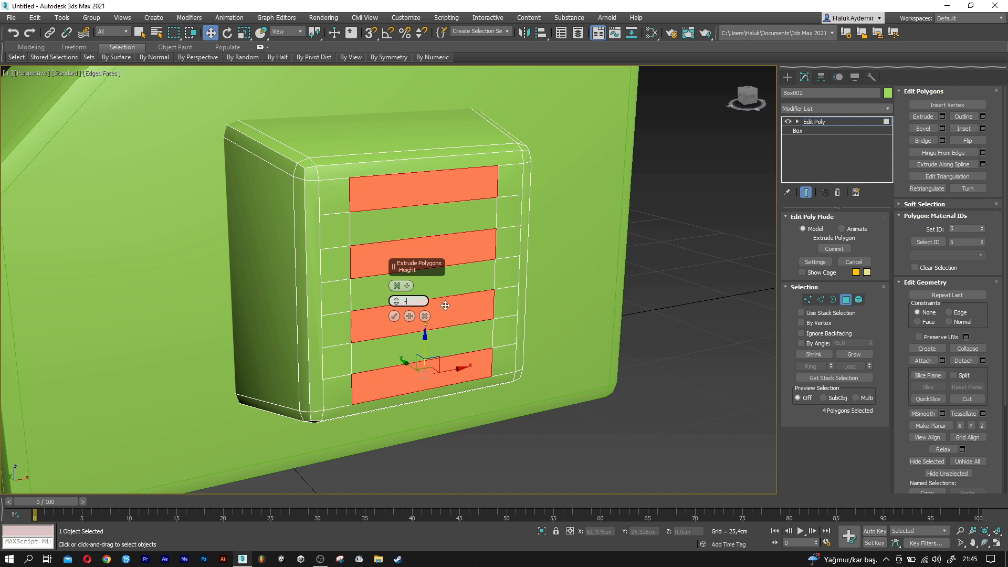
pyautogui.press('Return')
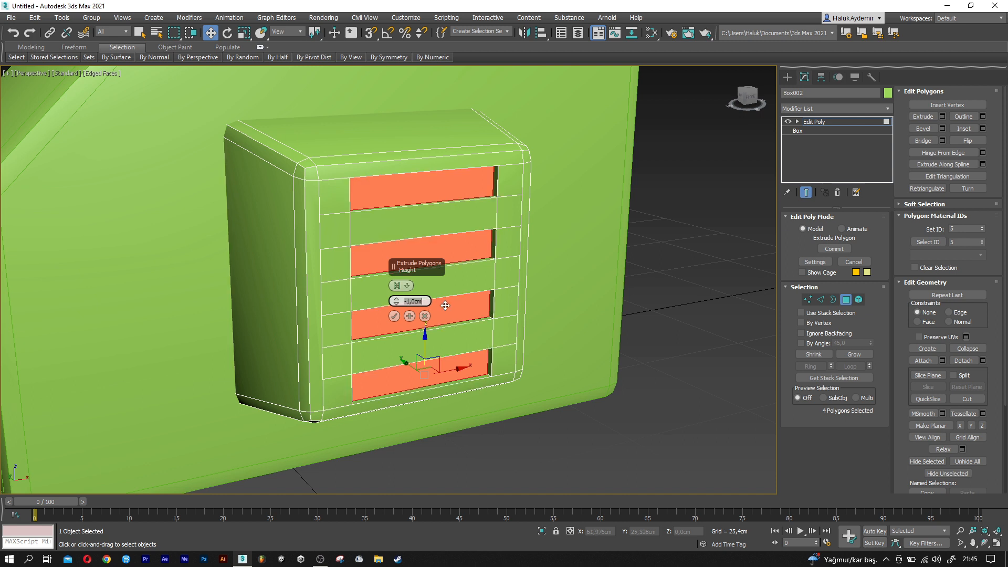
pyautogui.click(395, 317)
# Scale the four recessed slot polygons slightly, leave polygon editing and deselect the small box
pyautogui.press('r')
pyautogui.moveTo(421, 367); pyautogui.dragTo(413, 369)
pyautogui.click(846, 302)
pyautogui.moveTo(573, 334); pyautogui.dragTo(513, 339, button='middle')
pyautogui.press('w')
pyautogui.scroll(-5, 404, 350)
pyautogui.click(464, 426)
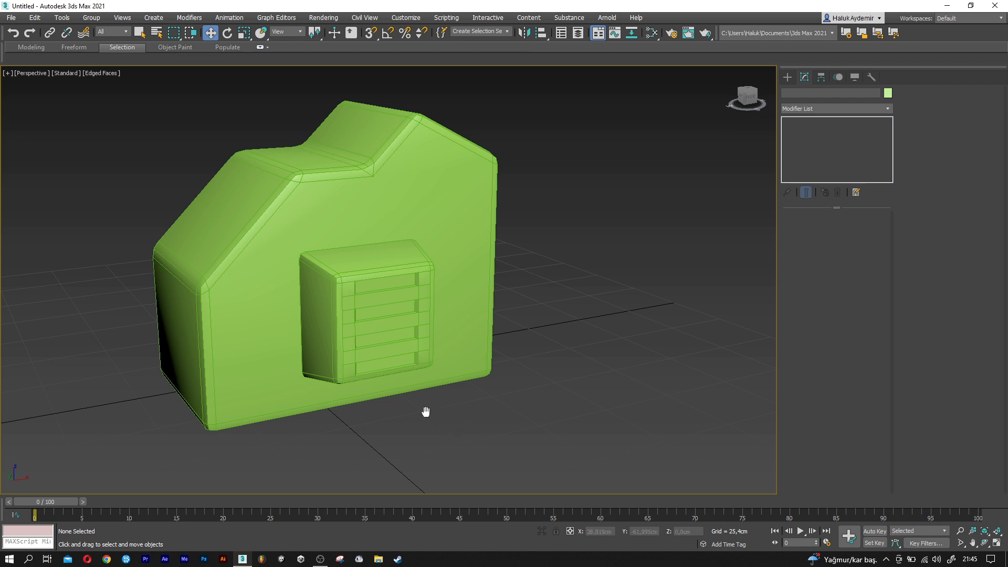
# Draw a cylinder with AutoGrid on the ground in front of the body, about 9.1 cm in radius and 4.6 cm high
pyautogui.scroll(10, 435, 423)
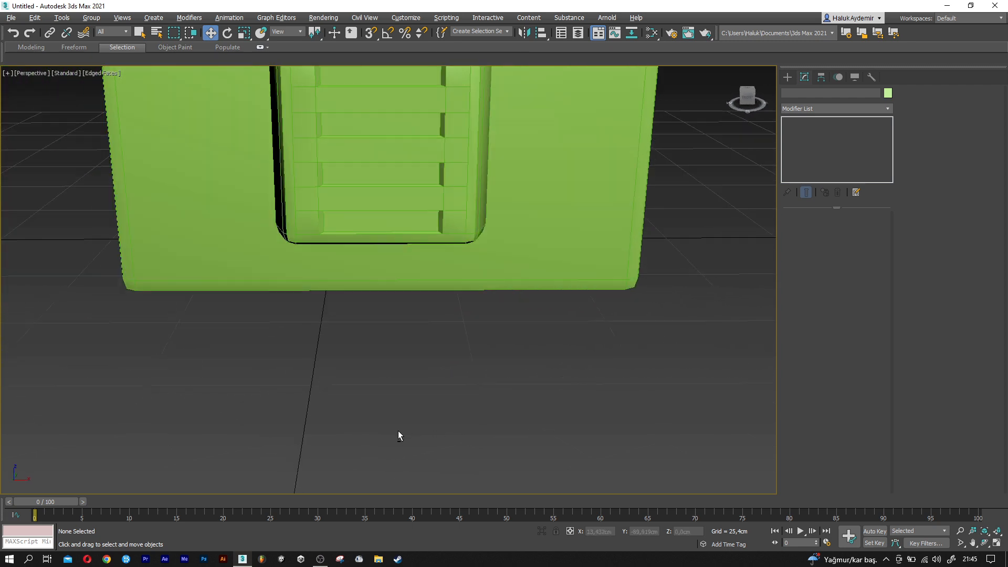
pyautogui.click(787, 77)
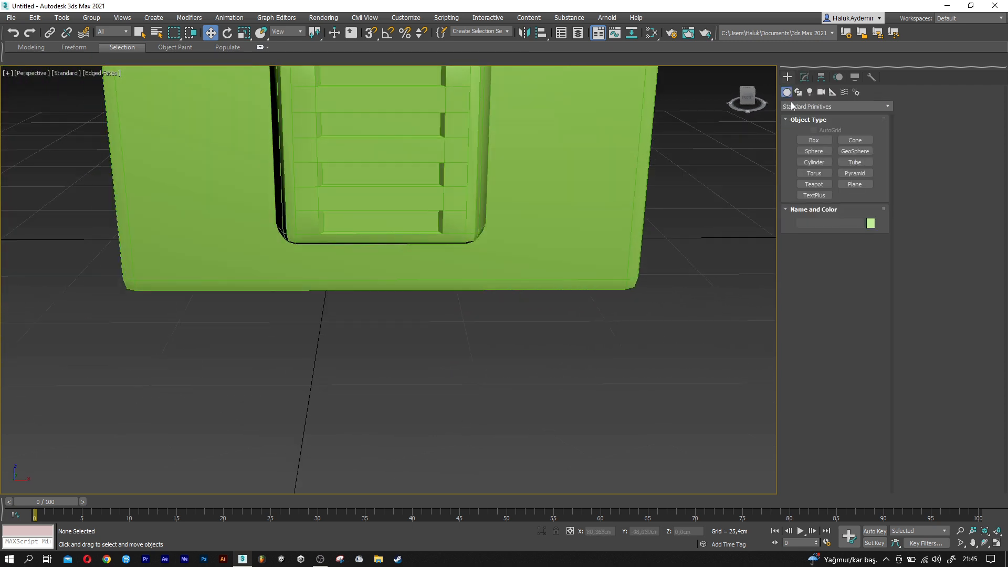
pyautogui.click(810, 160)
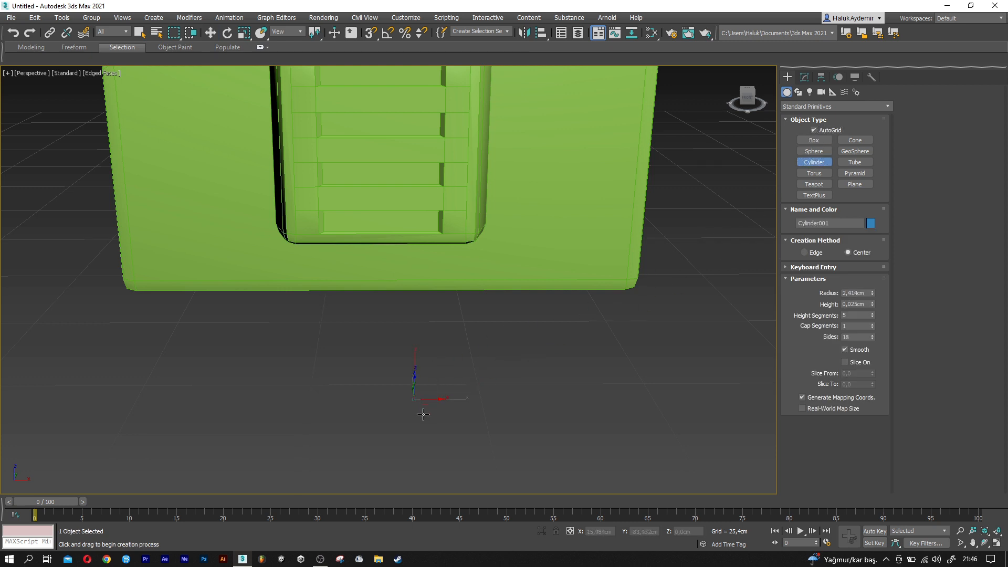
pyautogui.moveTo(415, 402); pyautogui.dragTo(476, 402)
pyautogui.scroll(5, 434, 396)
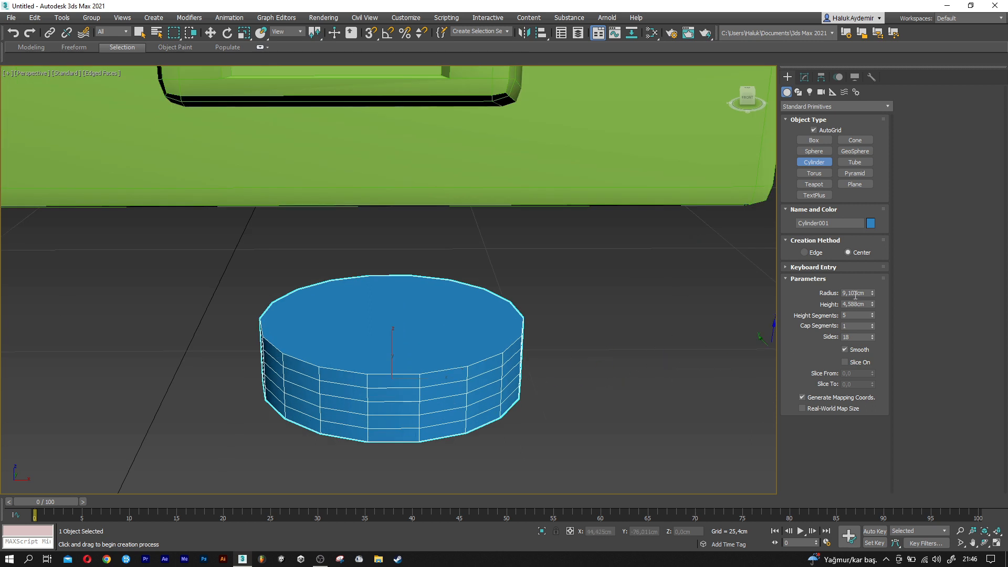
# Set the cylinder to radius 6 cm, height 3 cm, 1 height segment and 12 sides, and finish creating it
pyautogui.write('6')
pyautogui.press('Tab')
pyautogui.write('3')
pyautogui.press('Tab')
pyautogui.write('1')
pyautogui.press('Tab')
pyautogui.press('Tab')
pyautogui.press('Return')
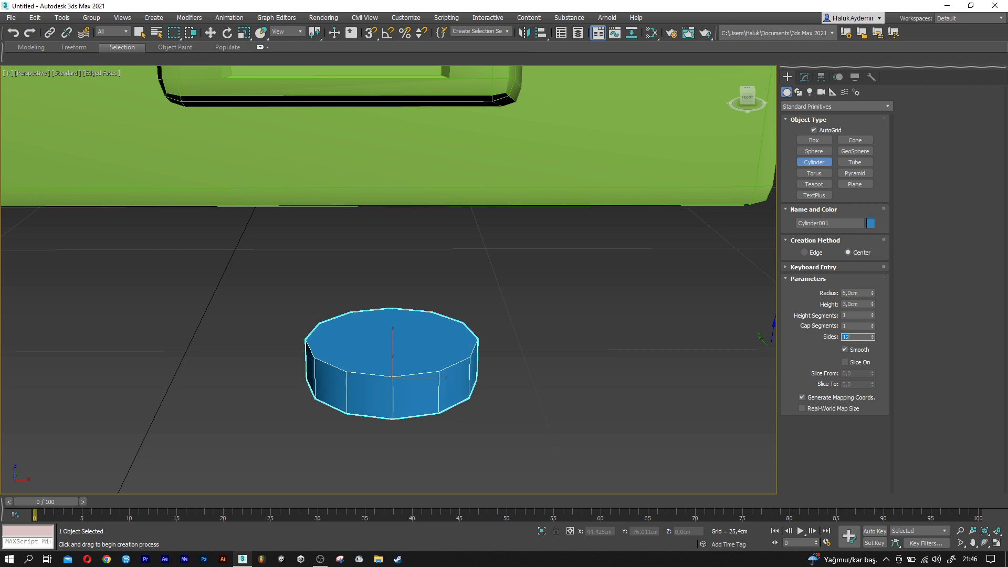
pyautogui.rightClick(390, 408)
pyautogui.scroll(3, 389, 408)
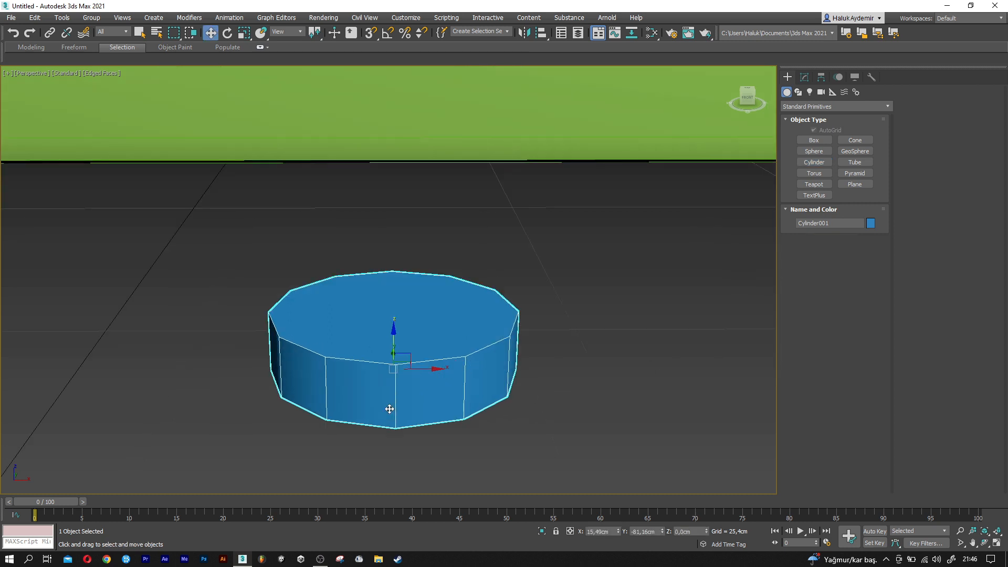
# Add an Edit Poly modifier to the cylinder and inset its top polygon by 2 cm
pyautogui.click(804, 79)
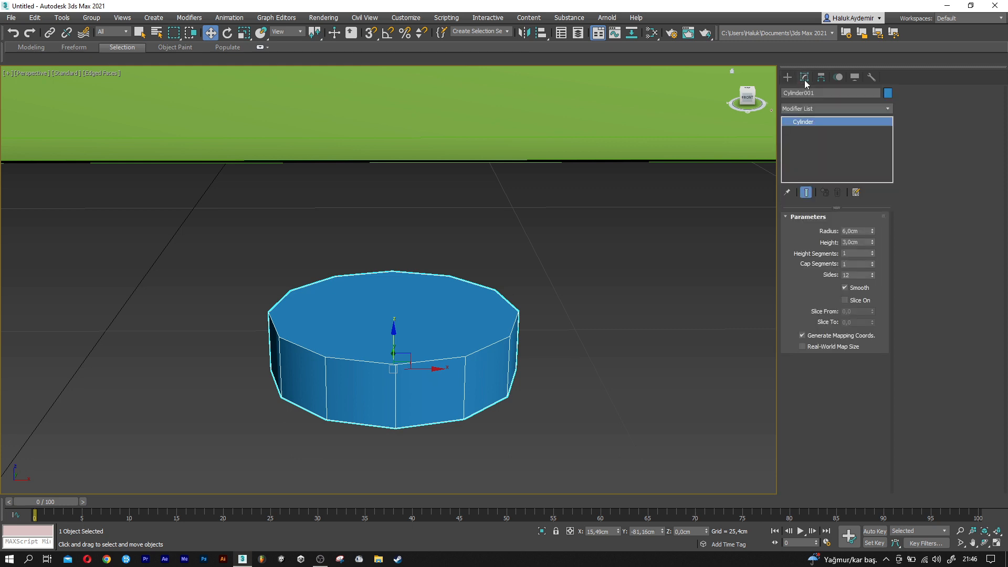
pyautogui.click(812, 112)
pyautogui.press('e')
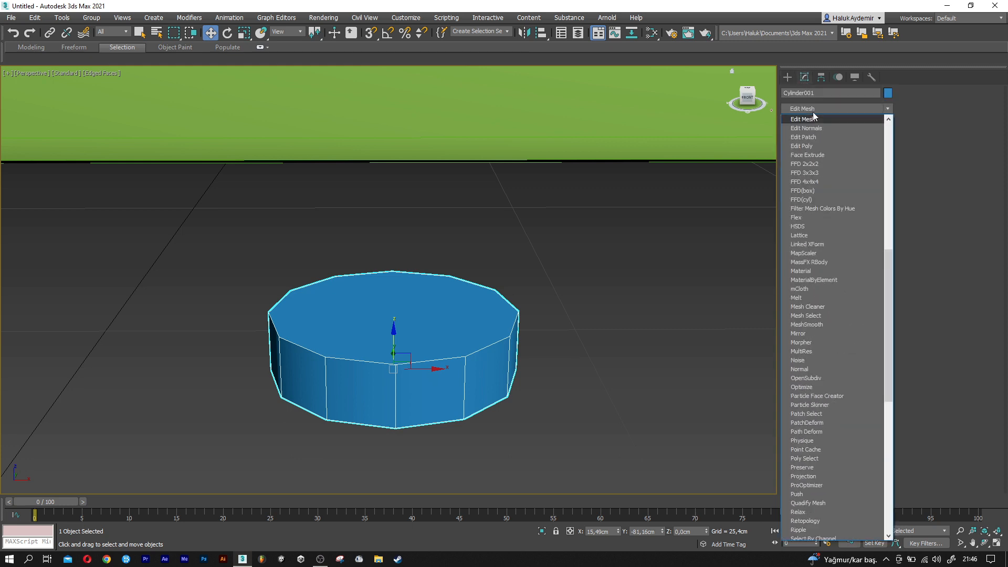
pyautogui.click(817, 147)
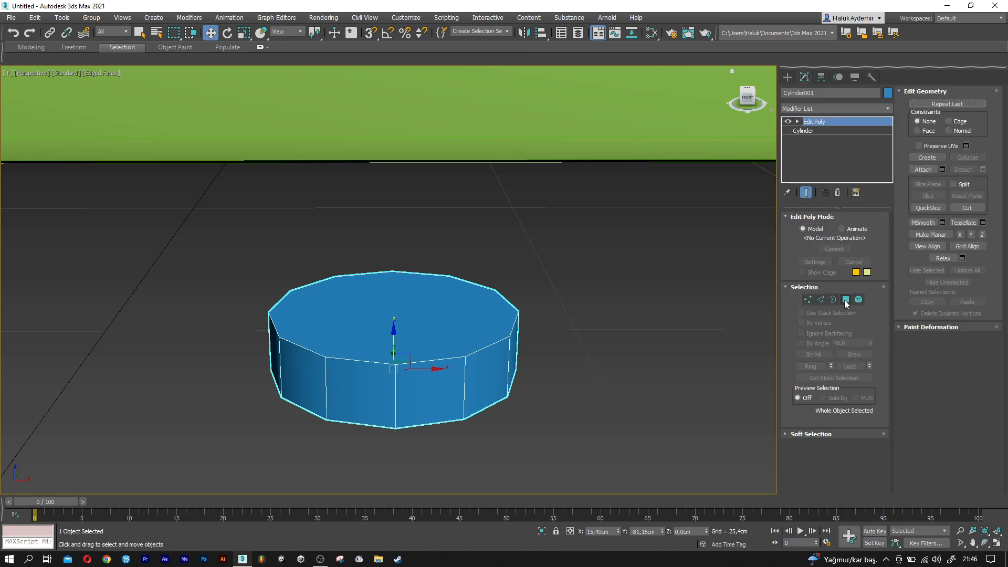
pyautogui.click(845, 300)
pyautogui.click(434, 332)
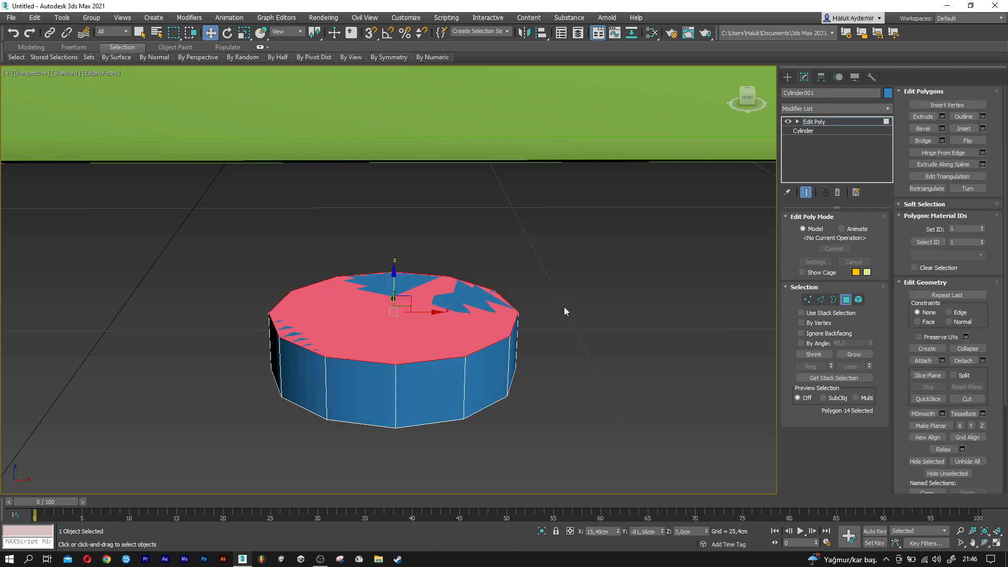
pyautogui.click(982, 129)
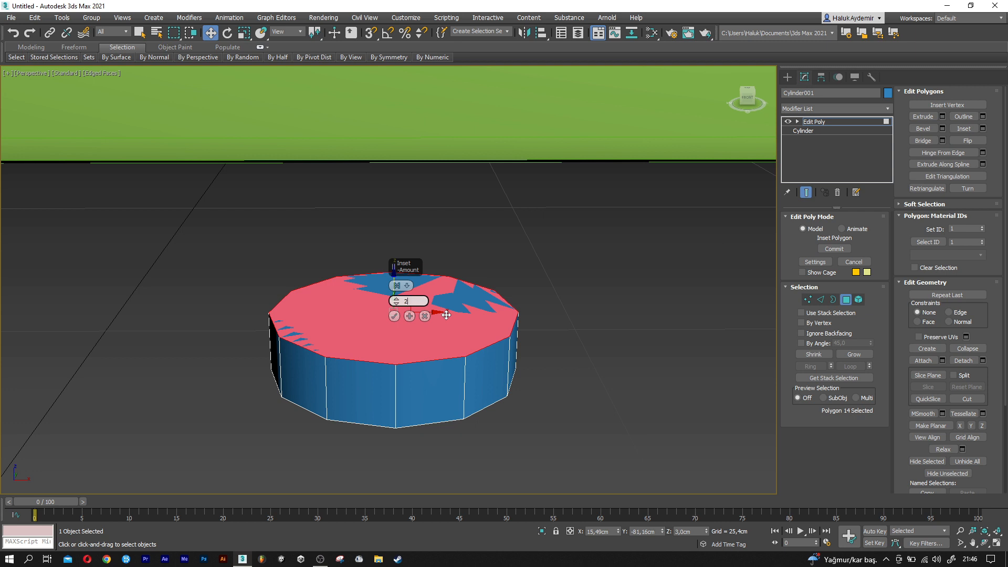
pyautogui.write('2')
pyautogui.press('Return')
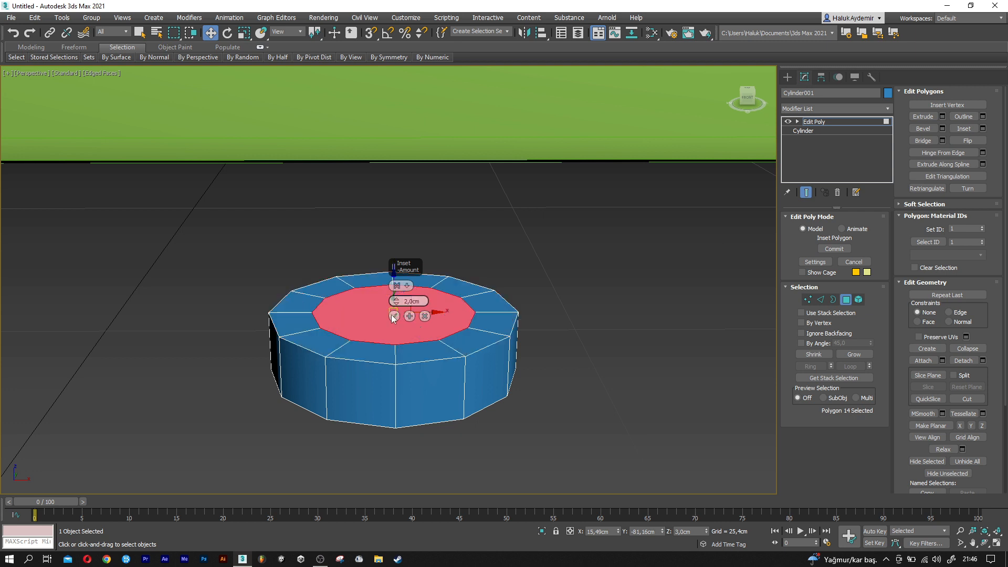
pyautogui.click(394, 316)
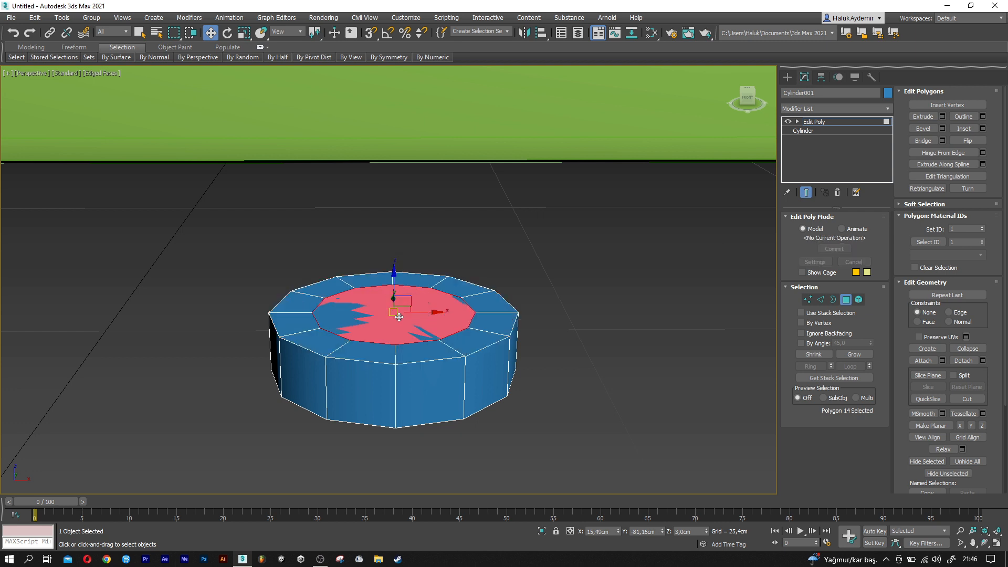
# Extrude the cylinder's inset top polygon by -2.8 cm to hollow it out
pyautogui.click(941, 116)
pyautogui.doubleClick(418, 301)
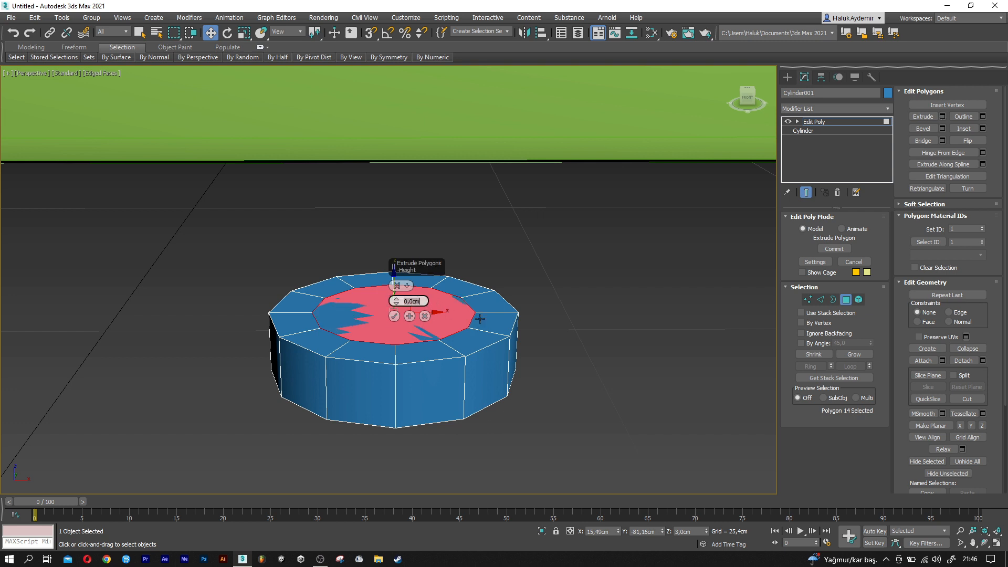
pyautogui.write('-')
pyautogui.write('8')
pyautogui.press('Return')
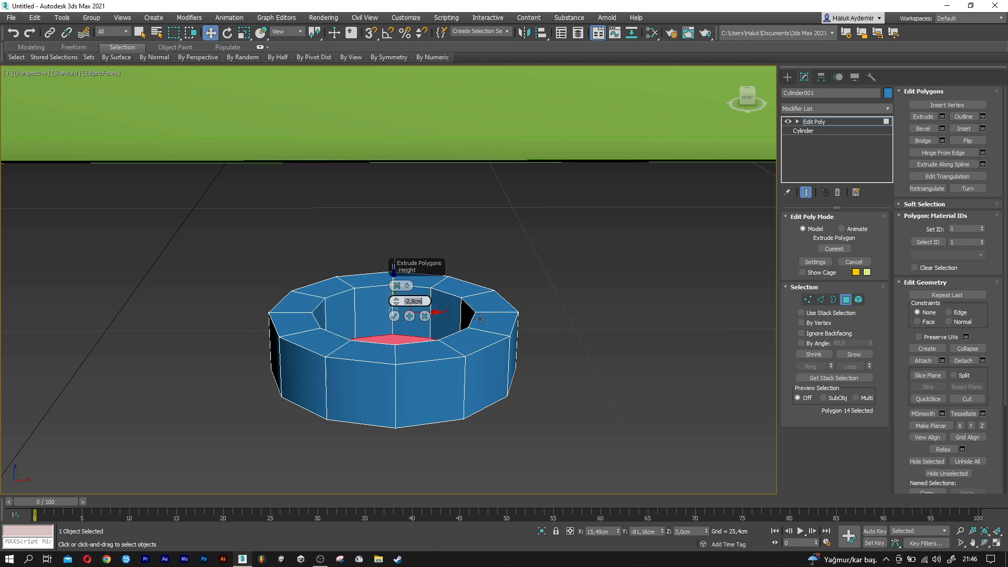
pyautogui.click(394, 316)
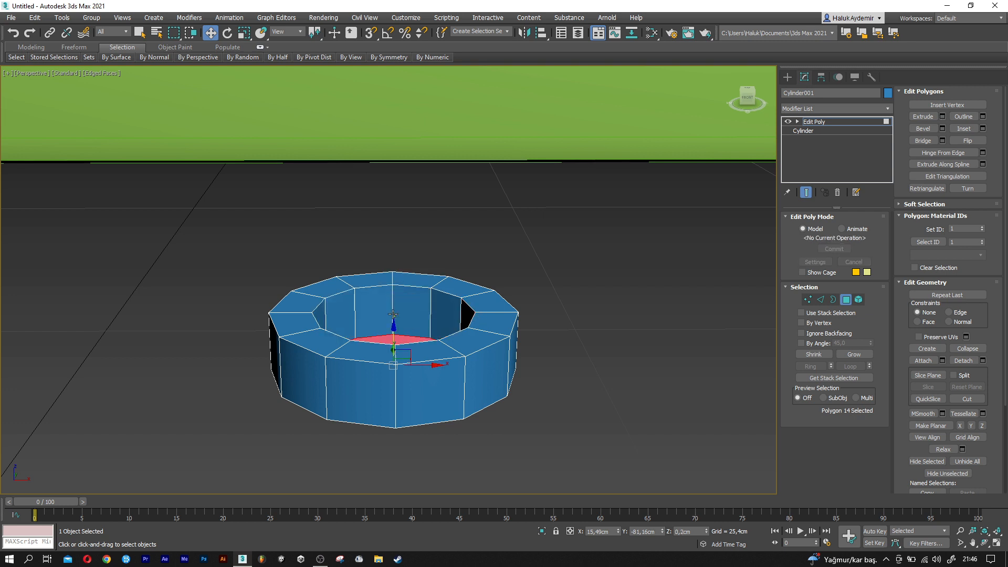
# Chamfer the cylinder's outer and inner top edge loops by 0.75 cm
pyautogui.click(820, 300)
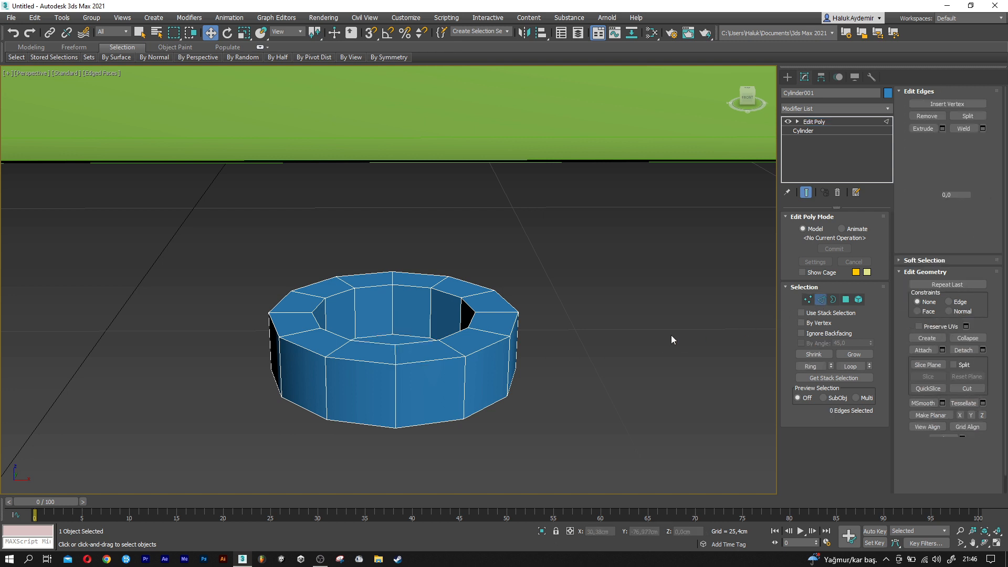
pyautogui.click(377, 362)
pyautogui.click(849, 366)
pyautogui.keyDown('ctrl'); pyautogui.click(410, 344); pyautogui.keyUp('ctrl')
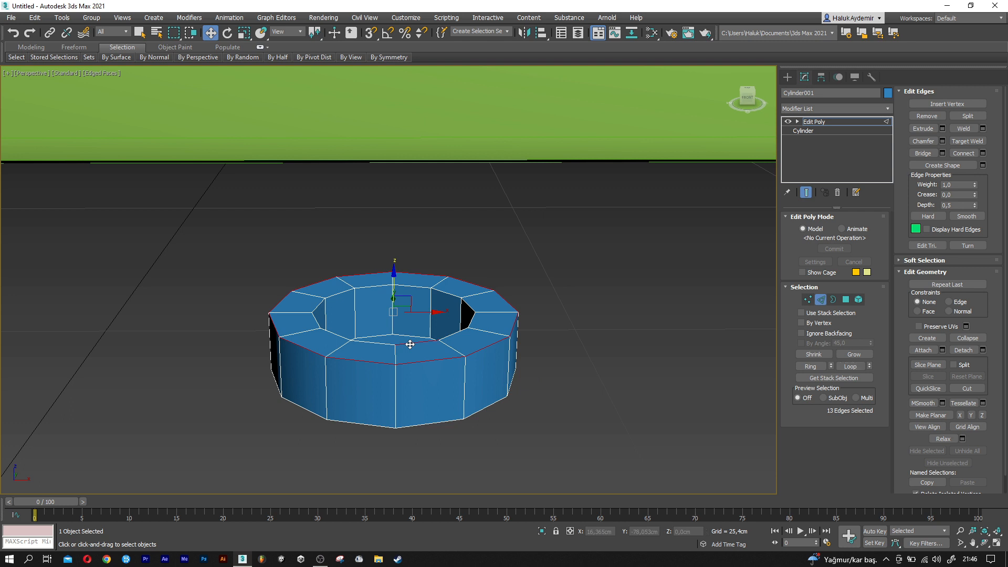
pyautogui.click(850, 367)
pyautogui.scroll(2, 456, 339)
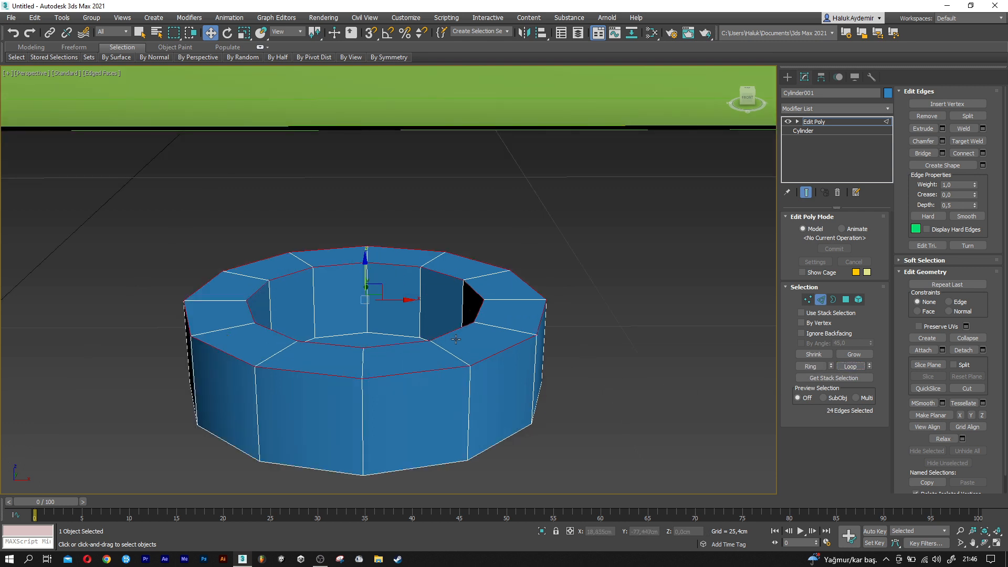
pyautogui.moveTo(455, 340); pyautogui.dragTo(494, 339, button='middle')
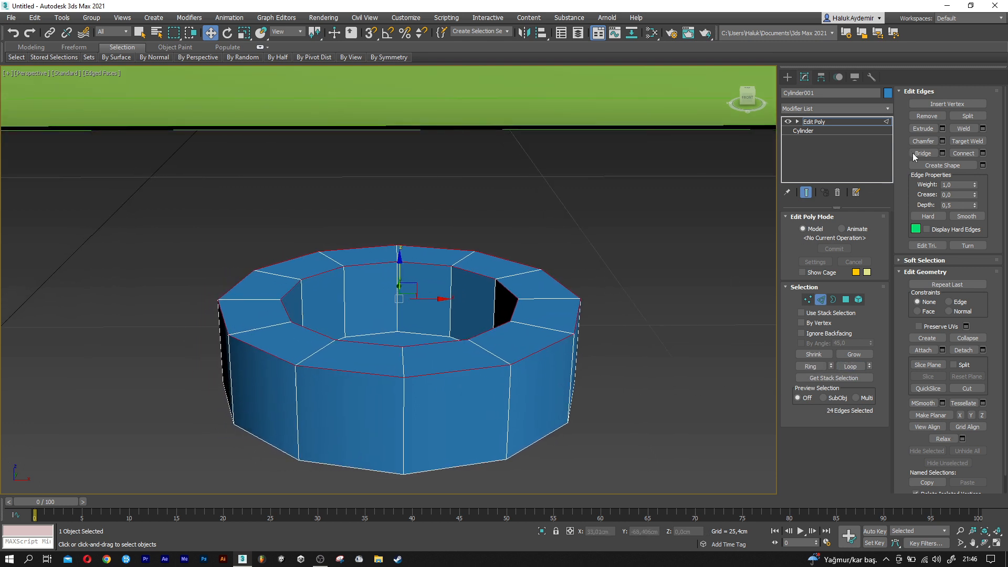
pyautogui.click(942, 141)
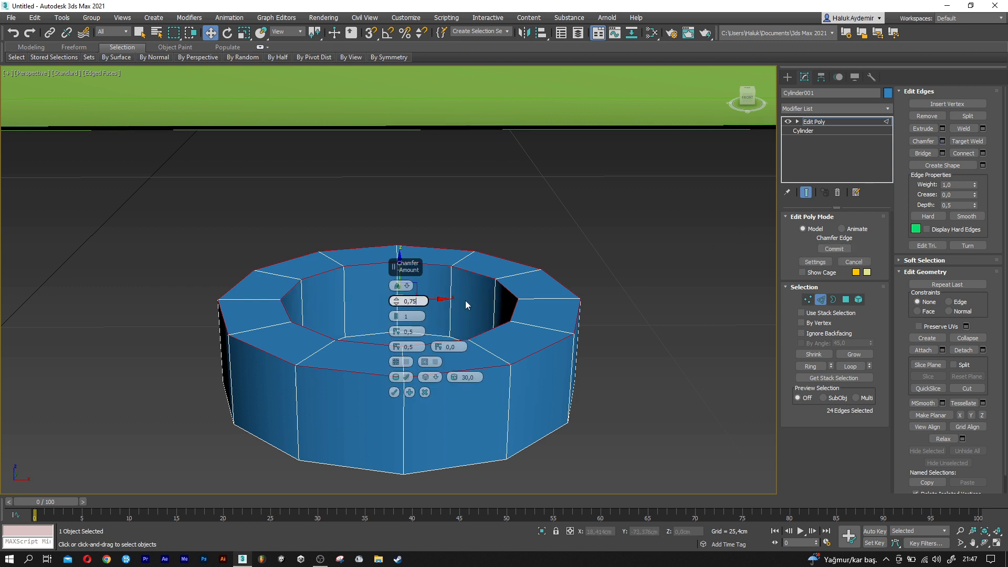
pyautogui.press('Return')
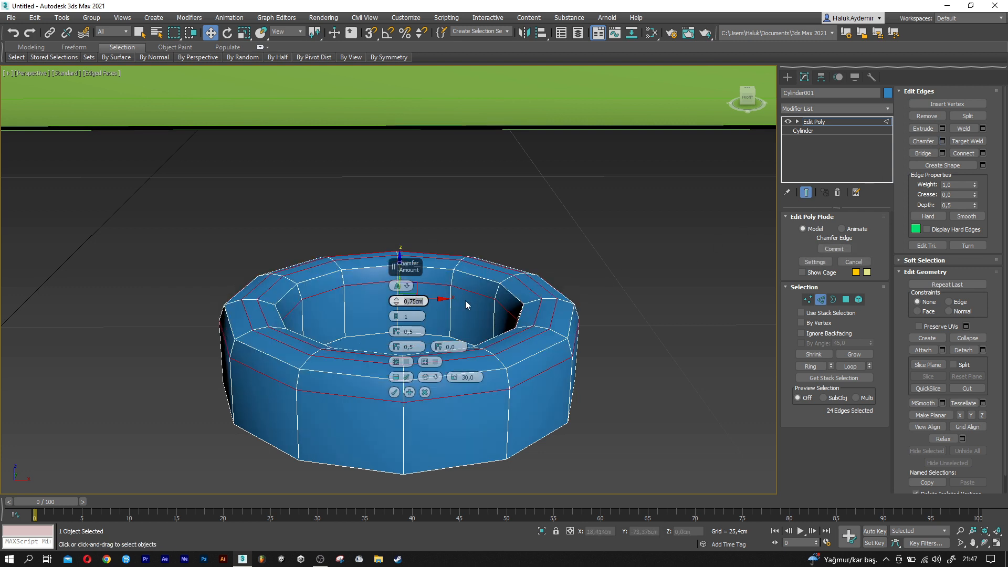
pyautogui.click(395, 392)
pyautogui.click(820, 299)
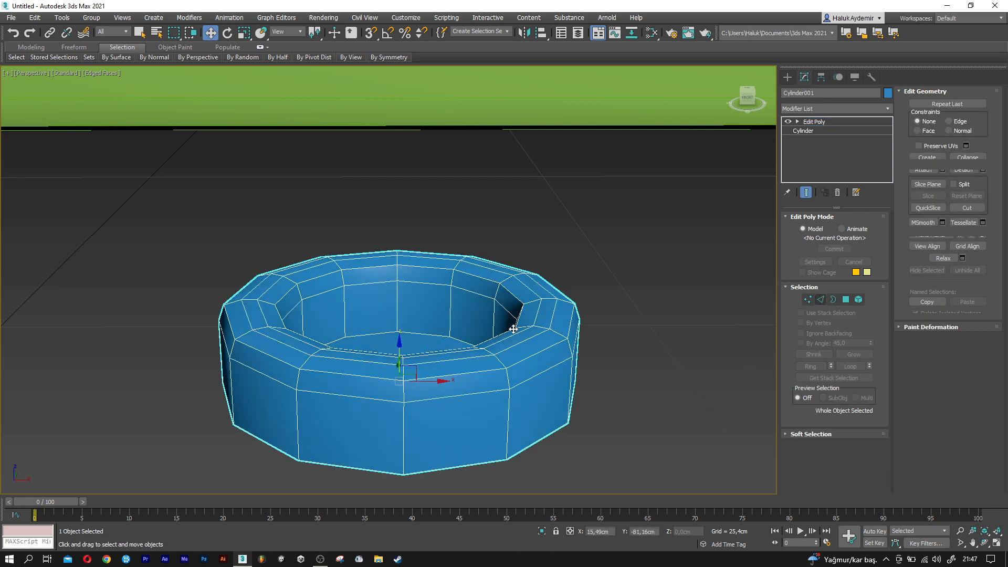
# Draw a box with AutoGrid on the hollow cylinder's inner floor, about 2 cm by 2 cm and 7.3 cm high
pyautogui.scroll(-3, 513, 326)
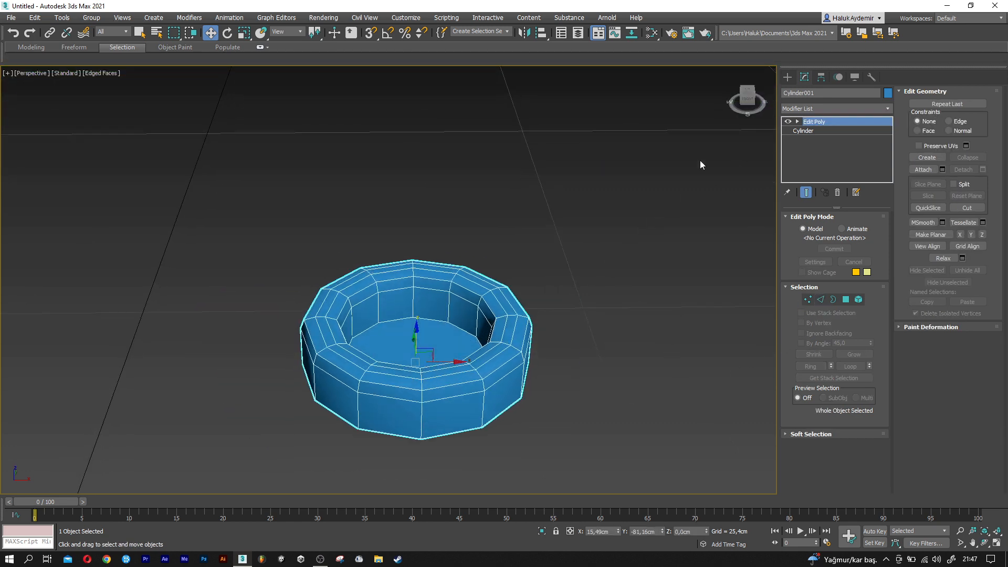
pyautogui.click(787, 77)
pyautogui.click(813, 141)
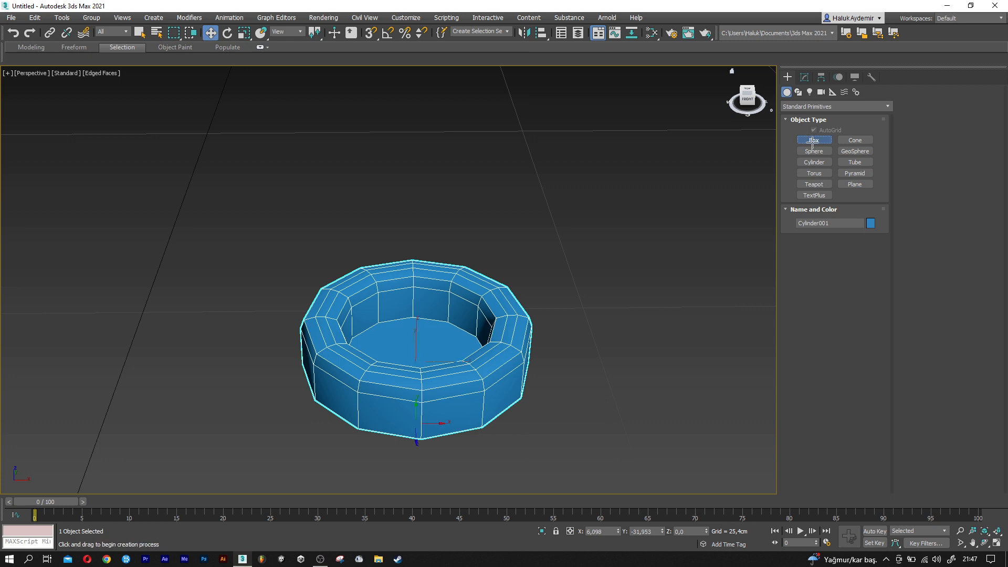
pyautogui.moveTo(409, 336); pyautogui.dragTo(450, 364)
pyautogui.click(454, 224)
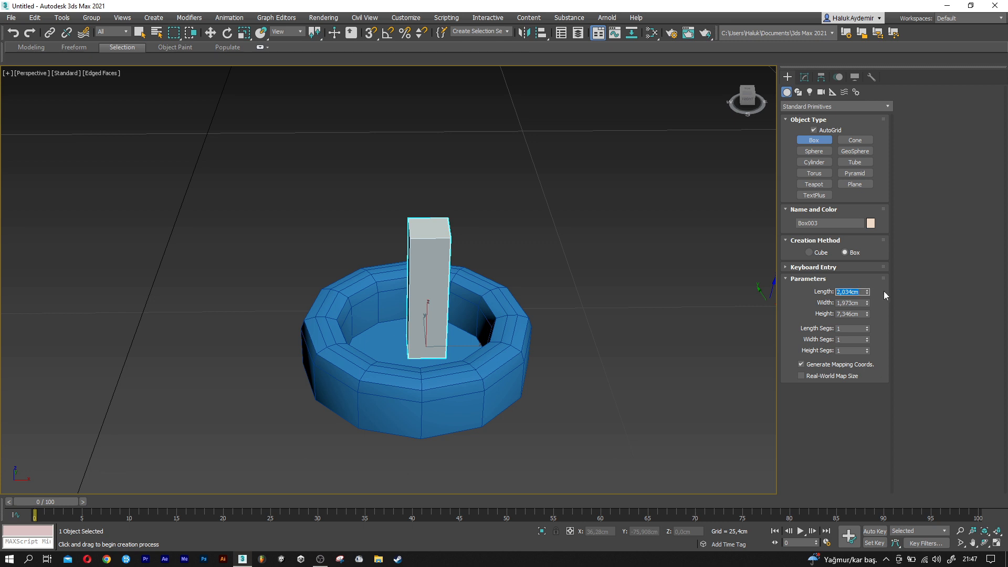
# Set the box to length 3 cm, width 4 cm and height 7 cm, and finish creating it
pyautogui.write('3')
pyautogui.press('Tab')
pyautogui.write('4')
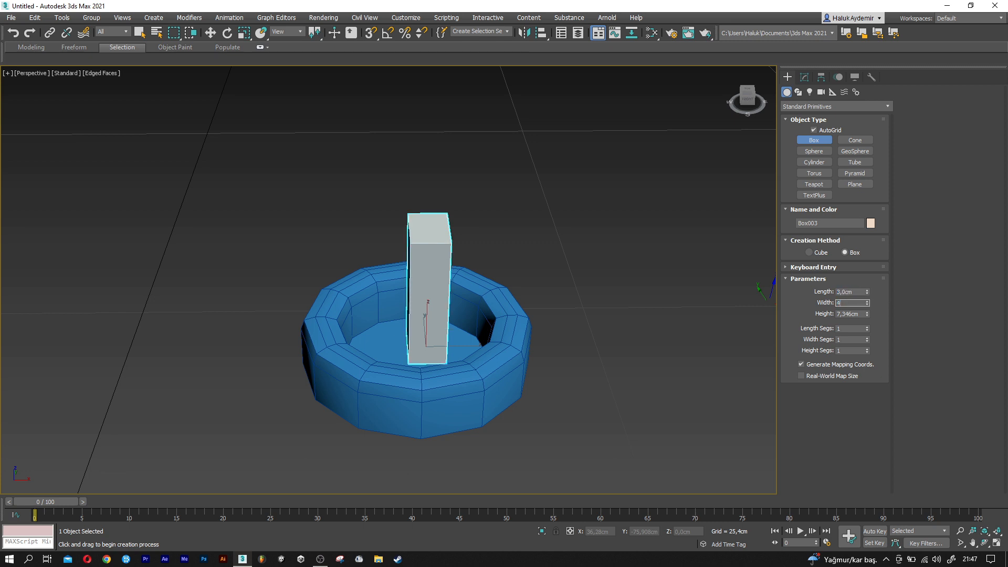
pyautogui.press('Tab')
pyautogui.write('7')
pyautogui.press('Return')
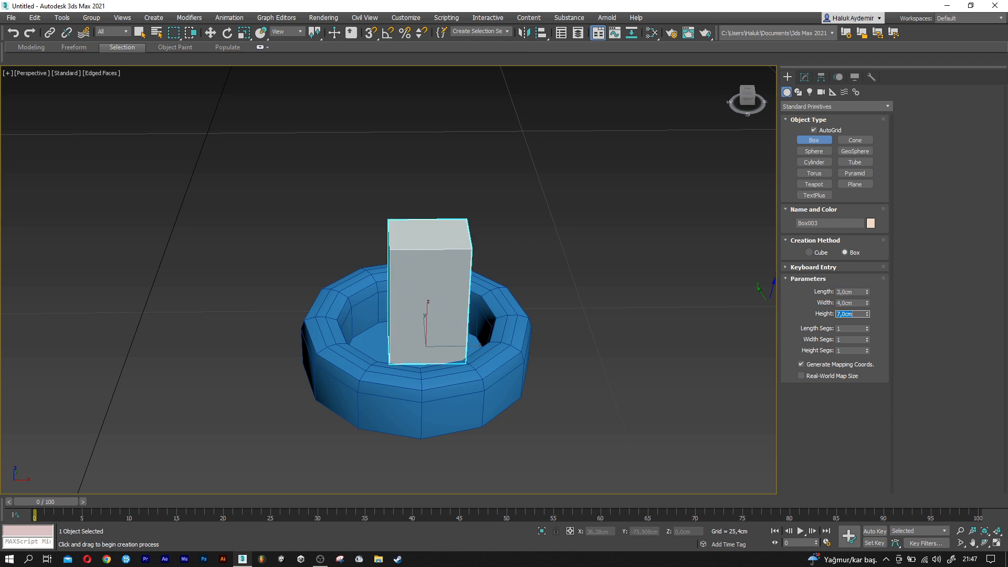
pyautogui.moveTo(567, 328); pyautogui.dragTo(549, 340, button='middle')
pyautogui.rightClick(549, 341)
# Align the box to the hollow cylinder center to center in the X and Y positions only
pyautogui.click(540, 33)
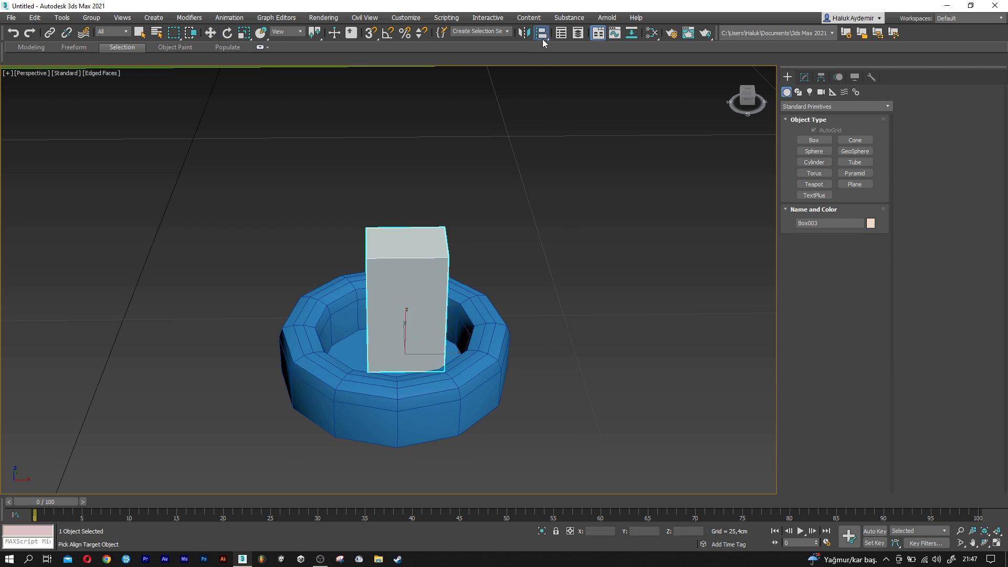
pyautogui.click(478, 315)
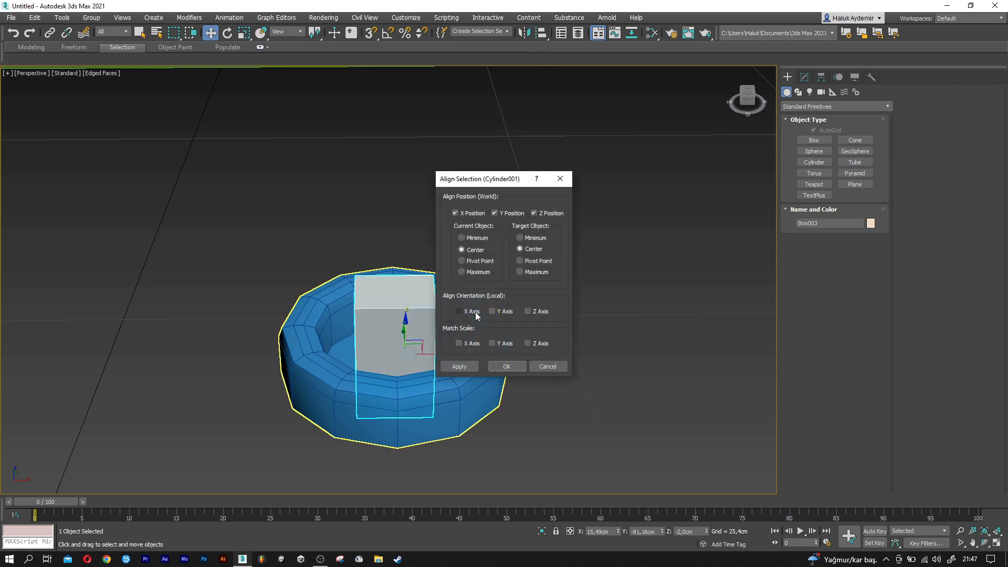
pyautogui.click(534, 213)
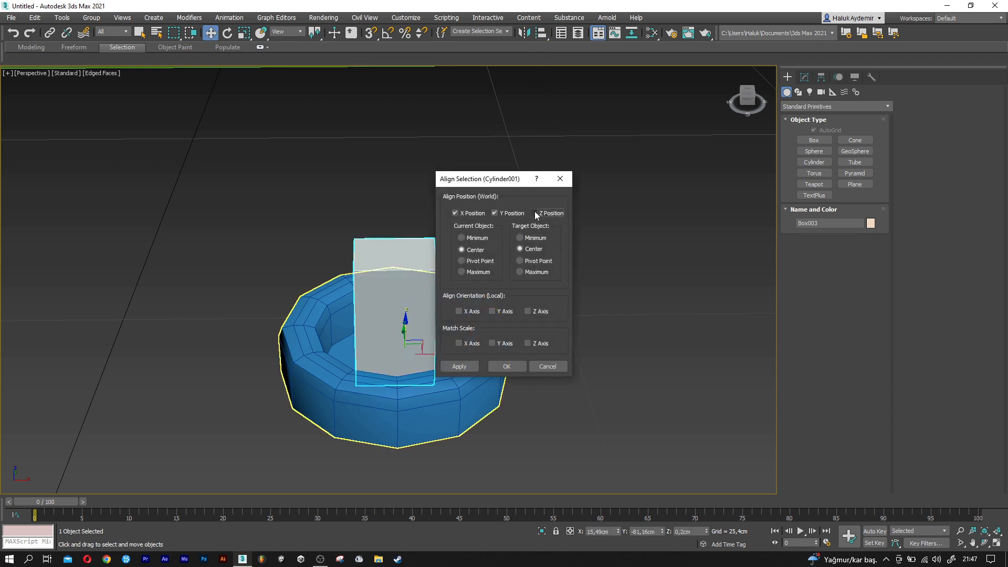
pyautogui.click(505, 367)
# Add an Edit Poly modifier to the box standing in the hollow cylinder
pyautogui.click(805, 78)
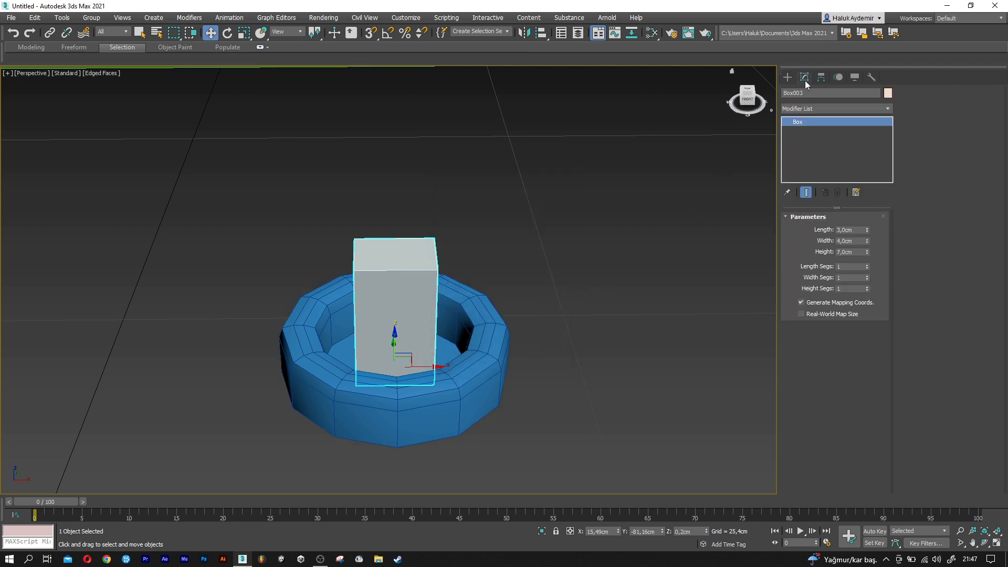
pyautogui.click(810, 108)
pyautogui.press('e')
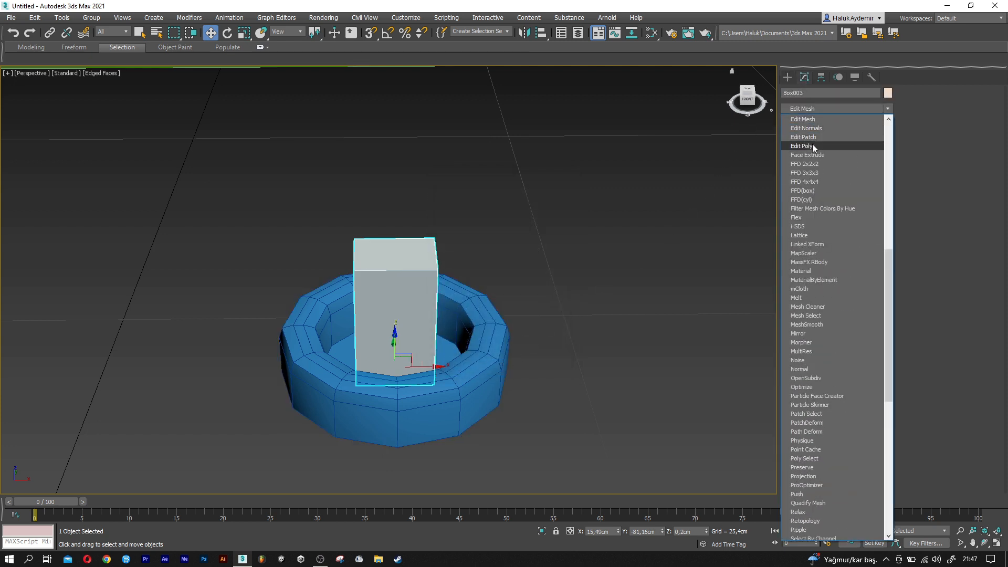
pyautogui.click(812, 145)
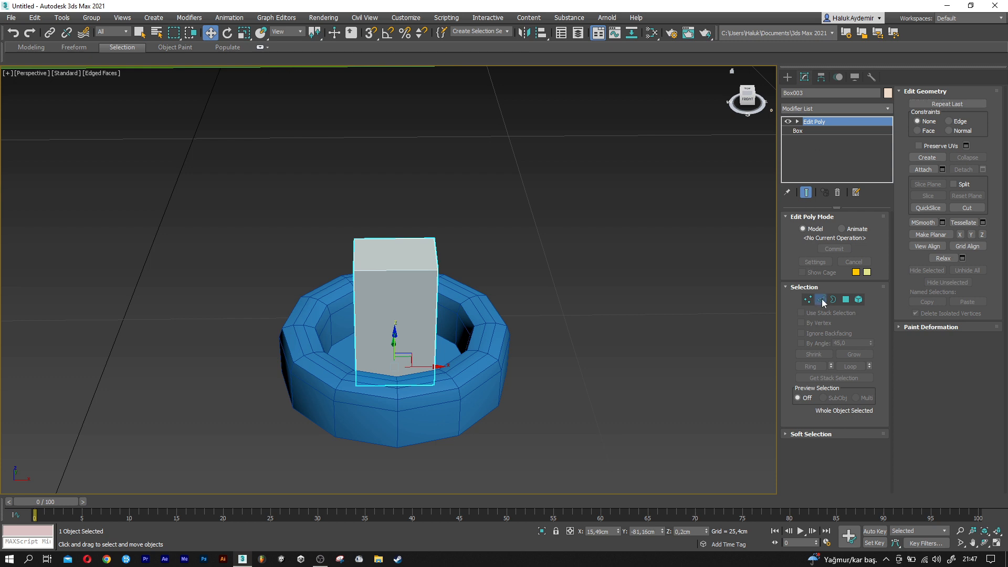
# Chamfer the box's four vertical edges by 0.75 cm and leave edge editing
pyautogui.click(822, 300)
pyautogui.keyDown('alt'); pyautogui.moveTo(506, 285); pyautogui.dragTo(505, 276, button='middle'); pyautogui.keyUp('alt')
pyautogui.moveTo(504, 304); pyautogui.dragTo(267, 304)
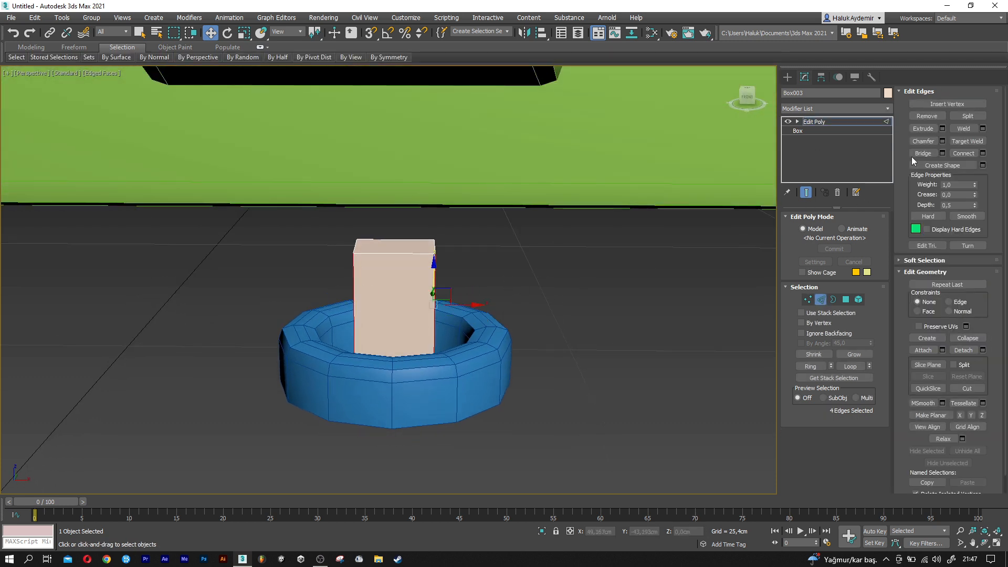
pyautogui.click(942, 142)
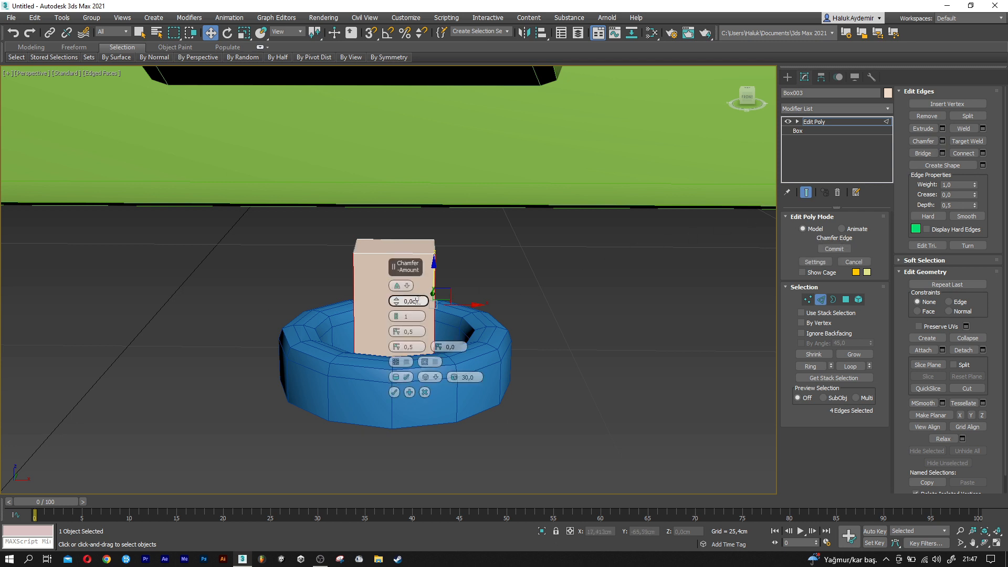
pyautogui.write('0,75')
pyautogui.press('Return')
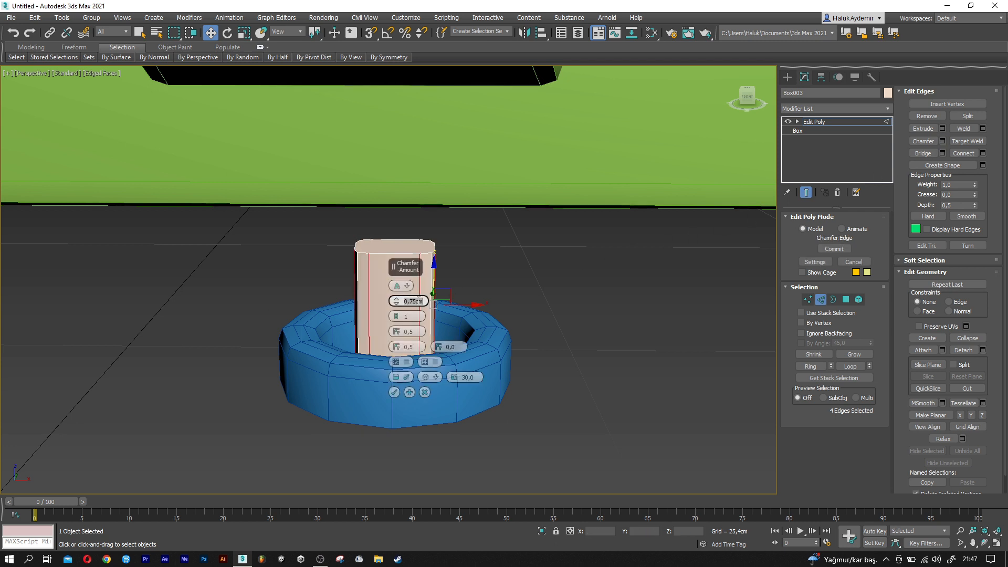
pyautogui.click(393, 392)
pyautogui.keyDown('alt'); pyautogui.moveTo(395, 393); pyautogui.dragTo(508, 361, button='middle'); pyautogui.keyUp('alt')
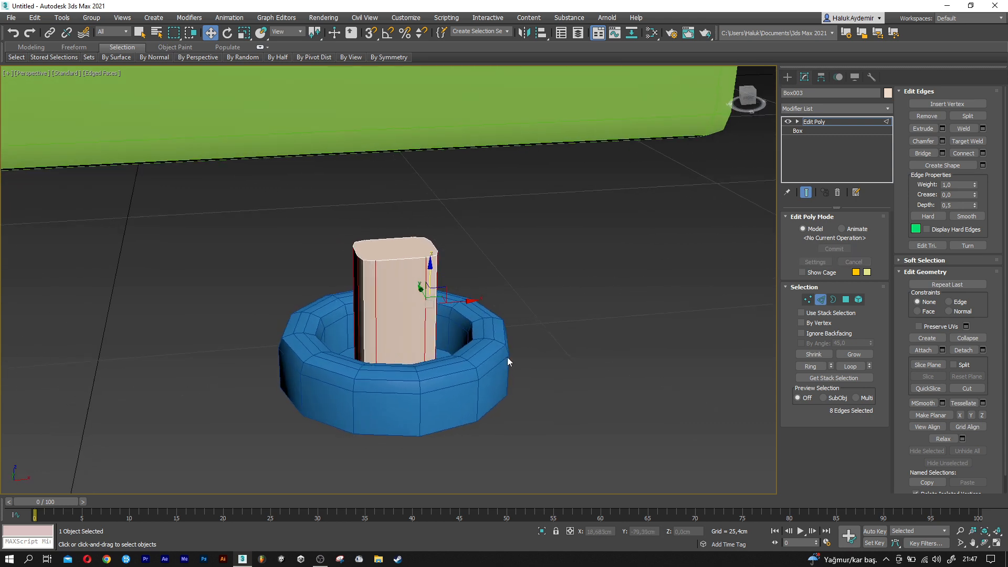
pyautogui.click(820, 300)
# Copy the chamfered box straight up by about 7.9 cm and delete the copy's Edit Poly modifier
pyautogui.keyDown('shift'); pyautogui.moveTo(394, 340); pyautogui.dragTo(393, 215); pyautogui.keyUp('shift')
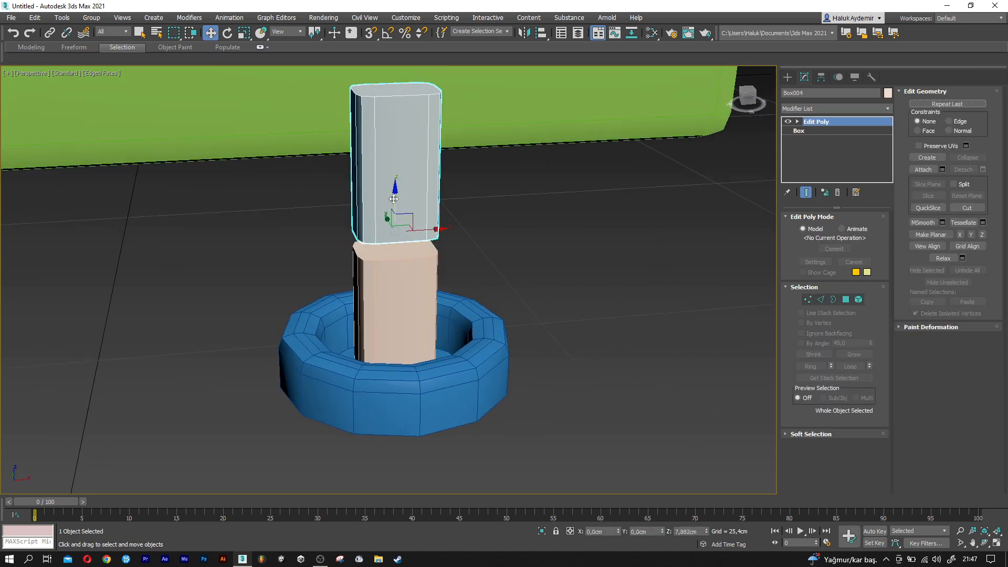
pyautogui.click(505, 326)
pyautogui.rightClick(811, 123)
pyautogui.click(837, 140)
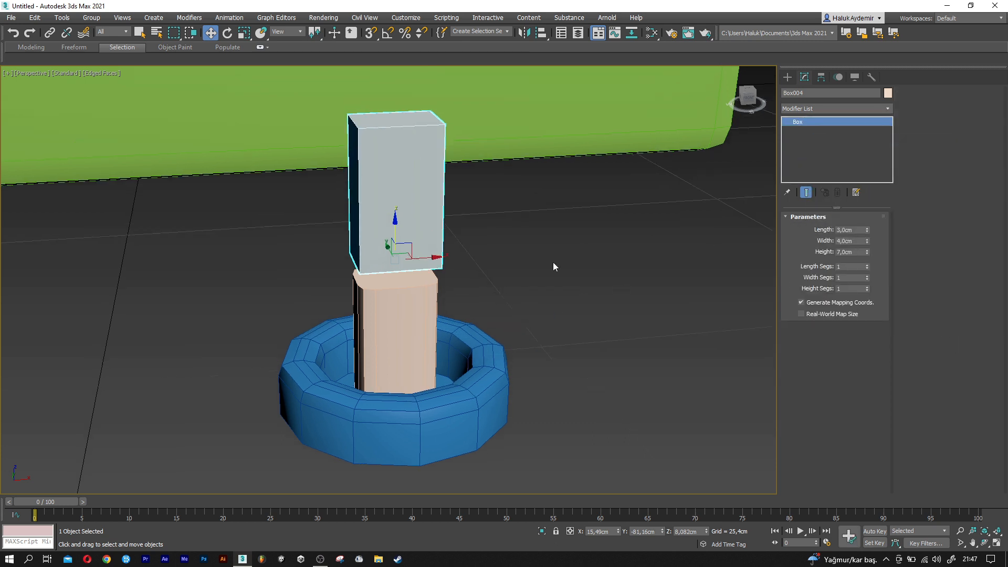
# Set the copied box to length 4 cm, width 15 cm and height 5 cm, with 3 width segments
pyautogui.press('z')
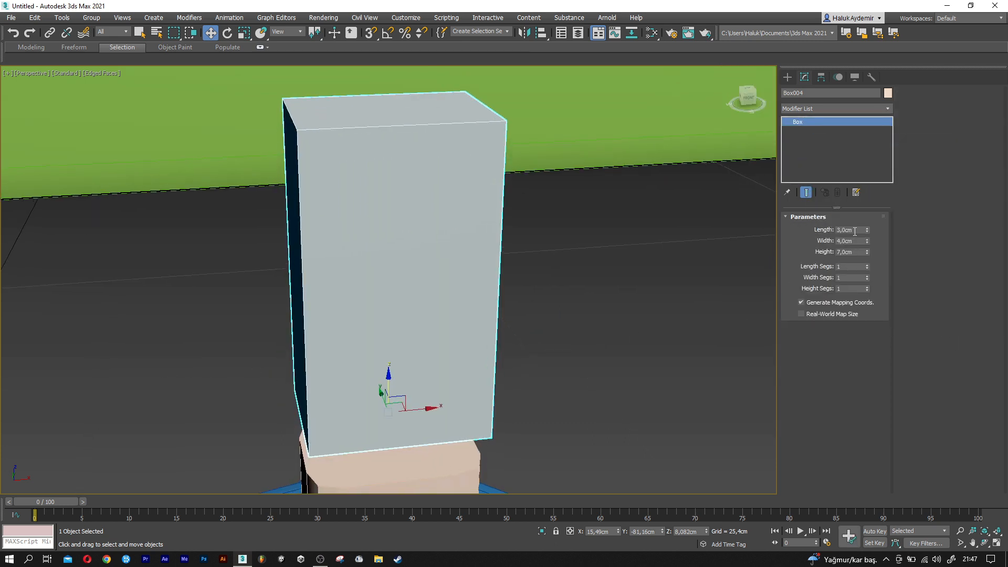
pyautogui.write('4')
pyautogui.press('Tab')
pyautogui.write('15')
pyautogui.press('Tab')
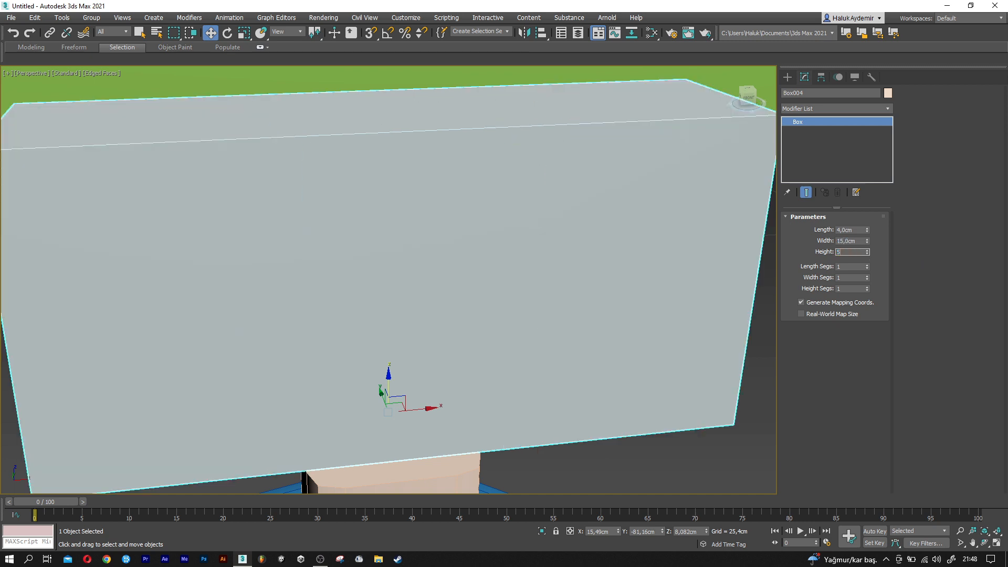
pyautogui.write('5')
pyautogui.press('Return')
pyautogui.click(866, 276)
pyautogui.click(867, 275)
# Add an Edit Poly modifier to the upper box and raise its eight middle vertices to a Z of about 11.7 cm
pyautogui.scroll(-2, 425, 272)
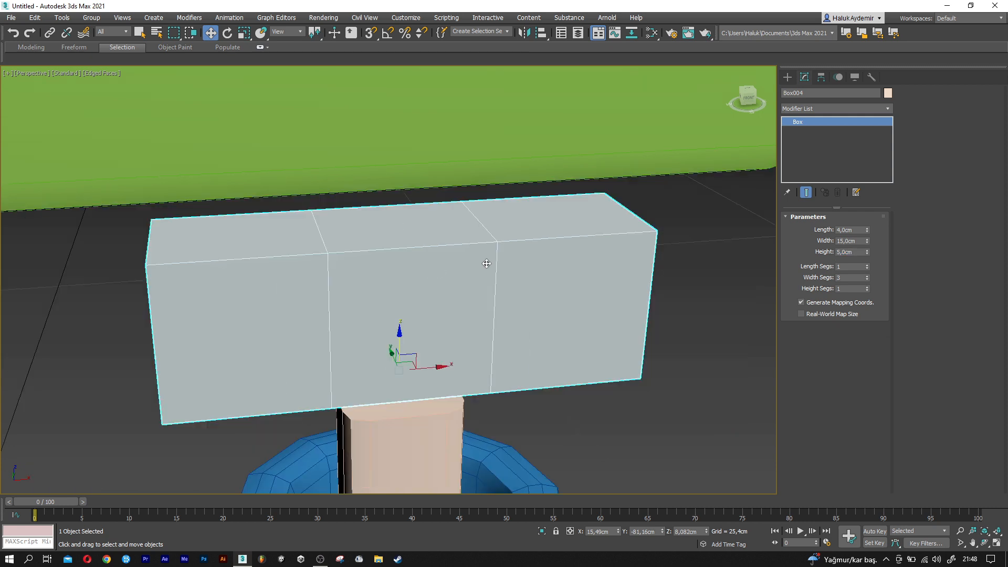
pyautogui.click(798, 108)
pyautogui.press('e')
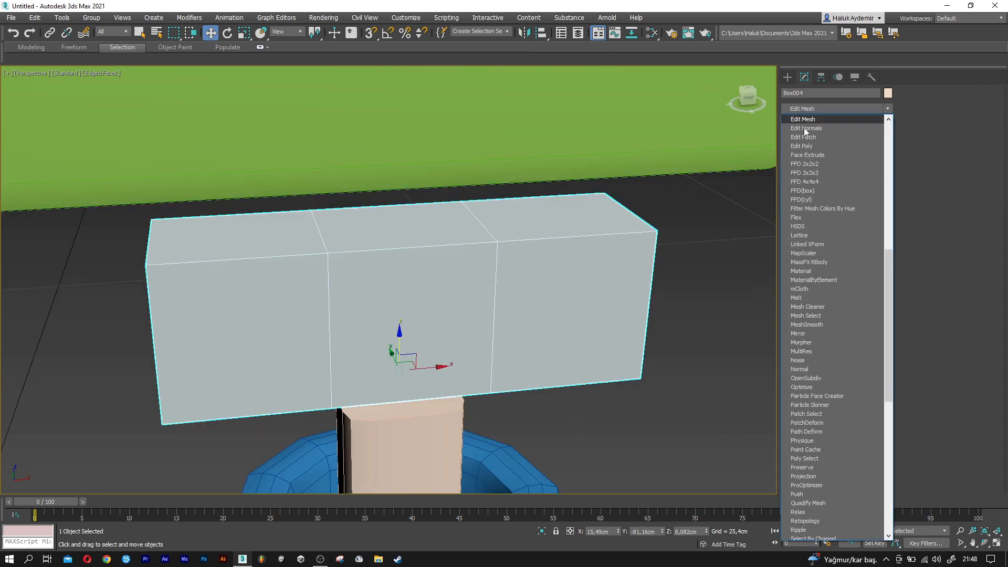
pyautogui.click(807, 145)
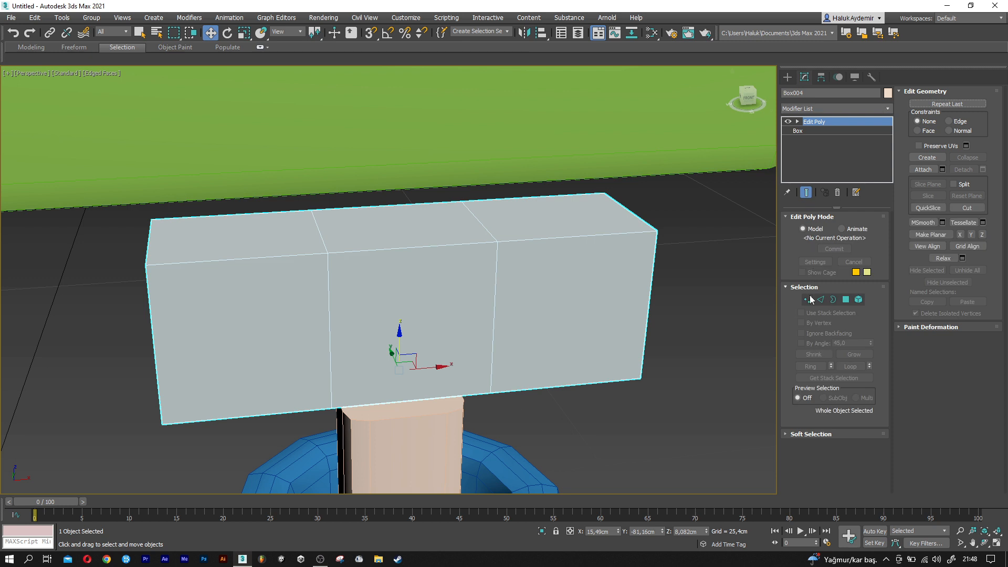
pyautogui.click(807, 299)
pyautogui.scroll(-3, 569, 279)
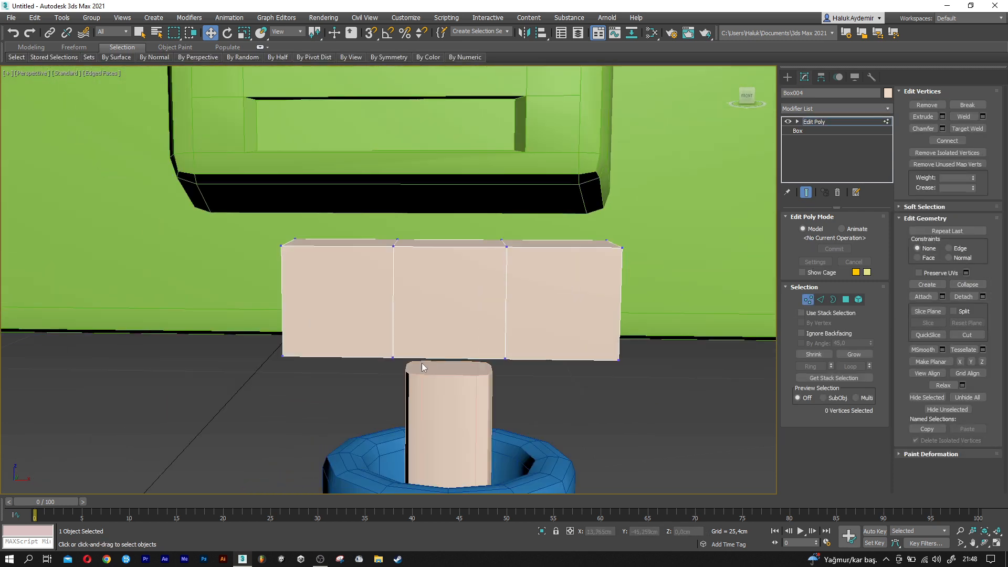
pyautogui.moveTo(530, 210); pyautogui.dragTo(530, 207)
pyautogui.moveTo(448, 261); pyautogui.dragTo(448, 238)
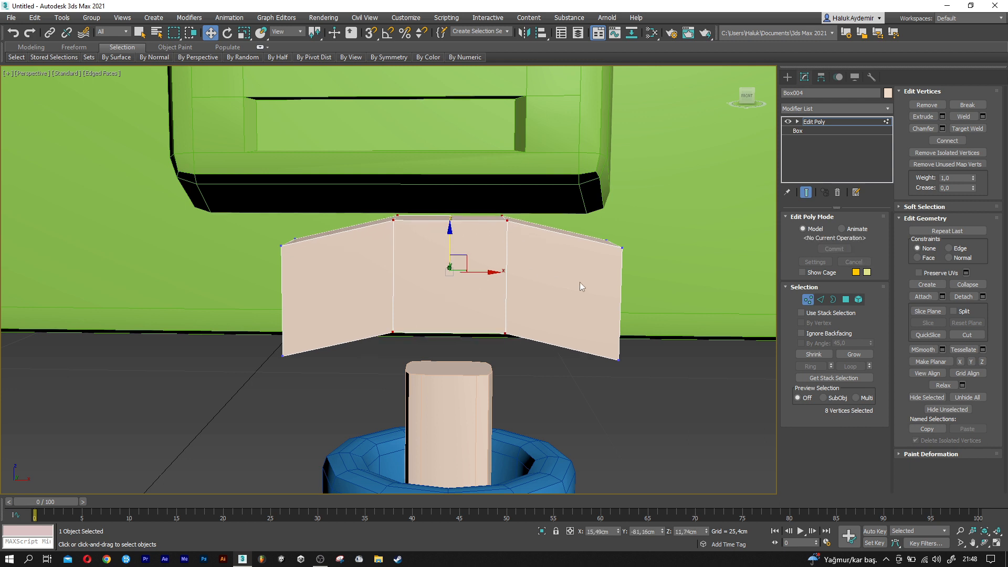
# Chamfer the crossbar's outer edges by 0.75 cm, leaving out the middle cross-section edges, and leave edge editing
pyautogui.click(820, 299)
pyautogui.moveTo(199, 173); pyautogui.dragTo(687, 427)
pyautogui.press('F3')
pyautogui.keyDown('alt'); pyautogui.moveTo(496, 272); pyautogui.dragTo(531, 263); pyautogui.keyUp('alt')
pyautogui.keyDown('alt'); pyautogui.moveTo(525, 262); pyautogui.dragTo(508, 329, button='middle'); pyautogui.keyUp('alt')
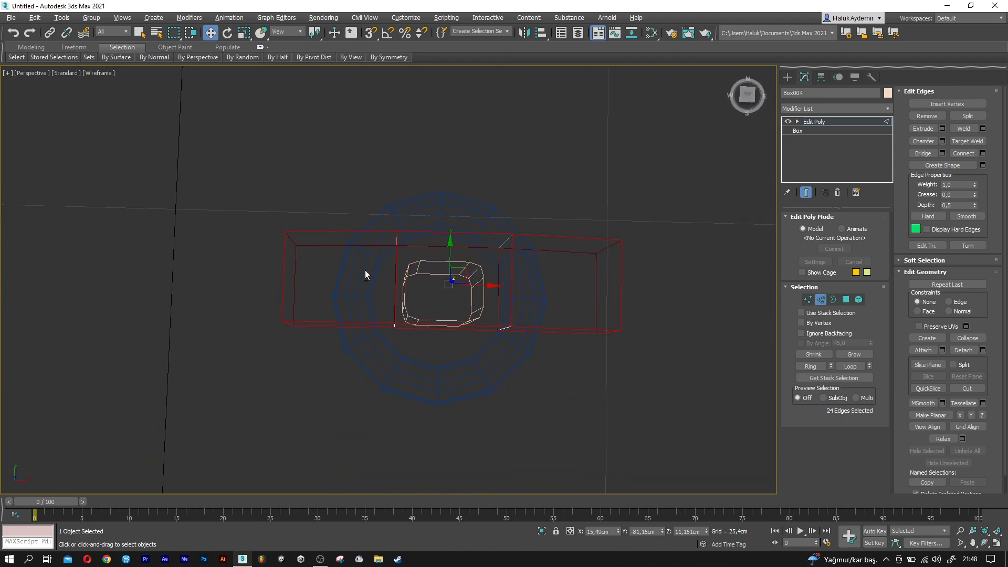
pyautogui.keyDown('alt'); pyautogui.moveTo(539, 299); pyautogui.dragTo(539, 299); pyautogui.keyUp('alt')
pyautogui.press('F3')
pyautogui.keyDown('alt'); pyautogui.moveTo(539, 299); pyautogui.dragTo(488, 227, button='middle'); pyautogui.keyUp('alt')
pyautogui.click(942, 141)
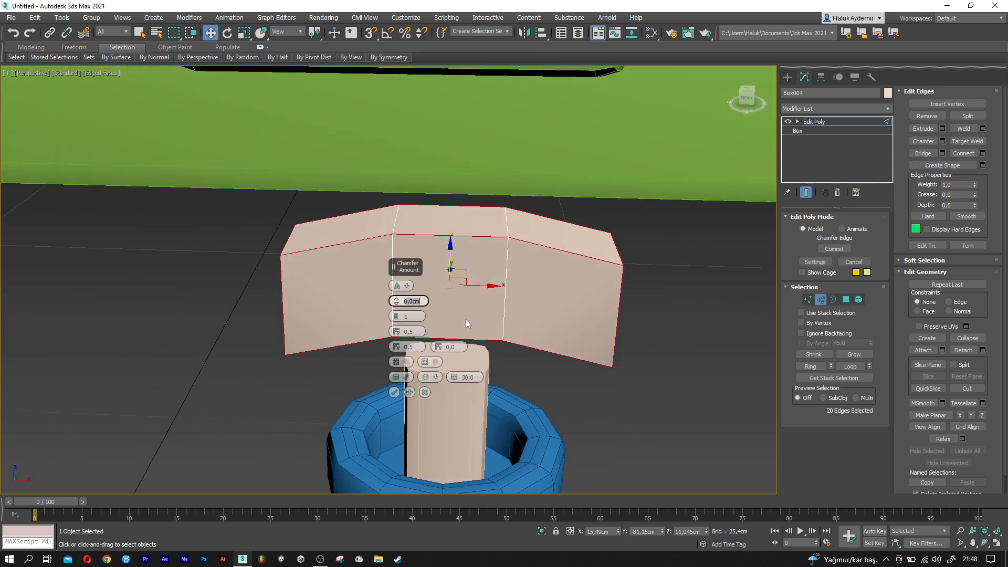
pyautogui.press('Return')
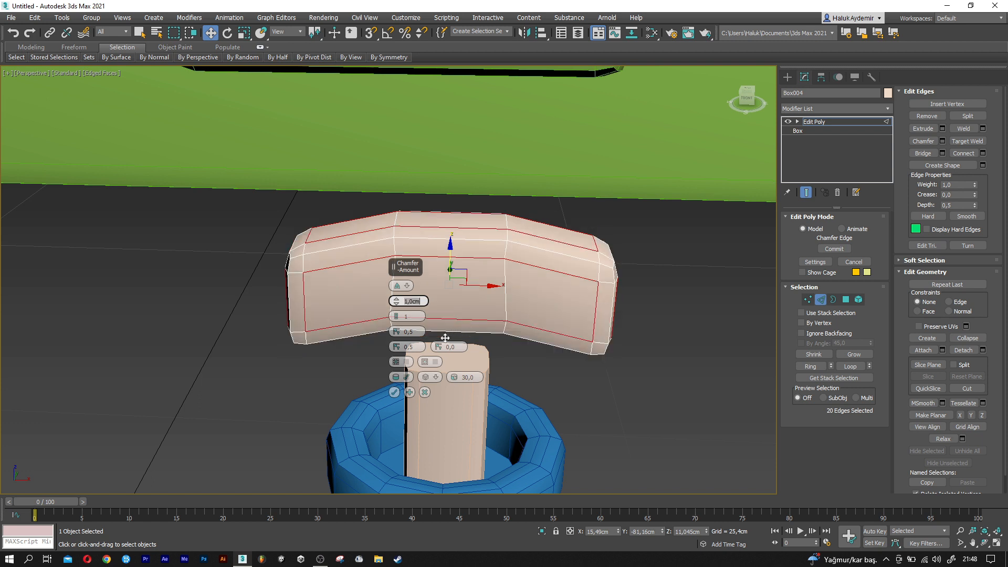
pyautogui.write('0,75')
pyautogui.press('Return')
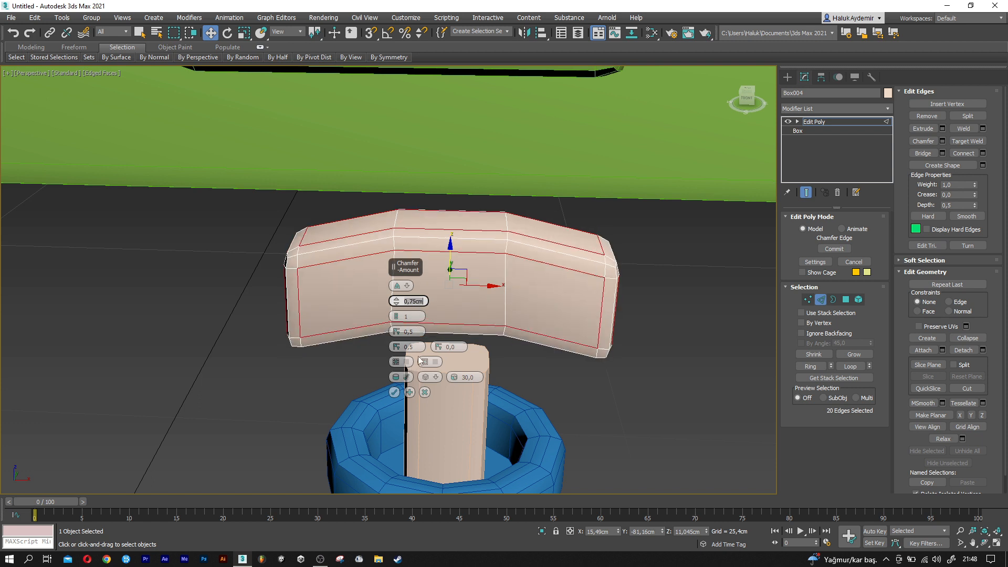
pyautogui.click(395, 393)
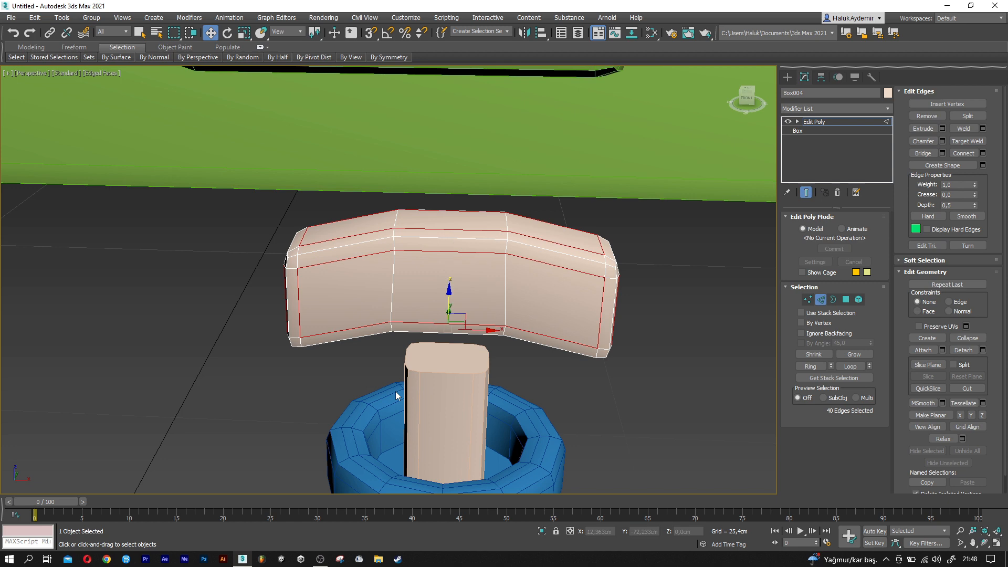
pyautogui.click(822, 303)
# Lower the crossbar onto the top of the post, to a Z of about 5.9 cm
pyautogui.keyDown('alt'); pyautogui.moveTo(527, 310); pyautogui.dragTo(527, 276, button='middle'); pyautogui.keyUp('alt')
pyautogui.keyDown('alt'); pyautogui.moveTo(451, 319); pyautogui.dragTo(447, 362, button='middle'); pyautogui.keyUp('alt')
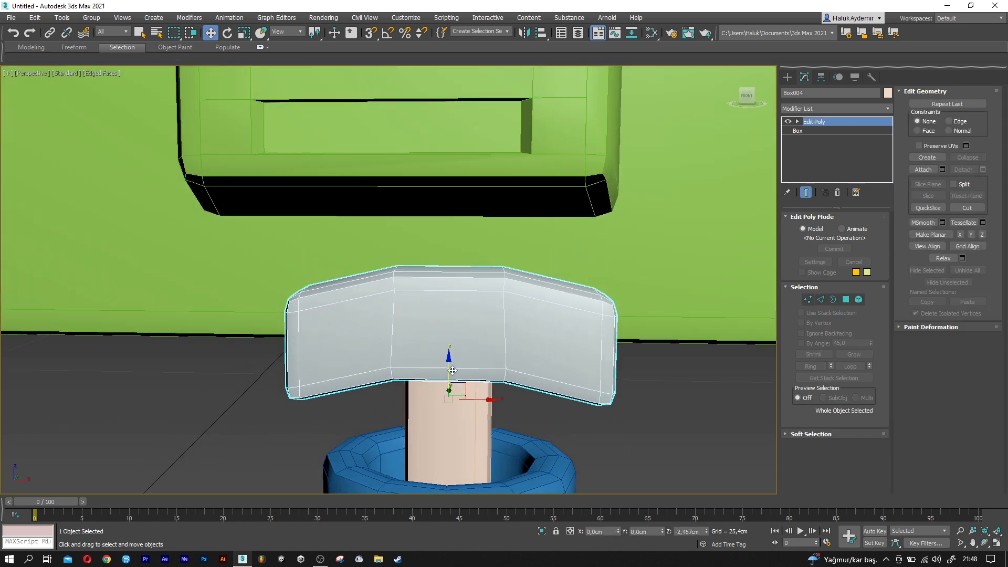
pyautogui.scroll(5, 446, 372)
pyautogui.scroll(3, 445, 378)
pyautogui.moveTo(456, 393)
pyautogui.mouseDown()
pyautogui.moveTo(454, 361)
pyautogui.moveTo(456, 390)
pyautogui.mouseUp()
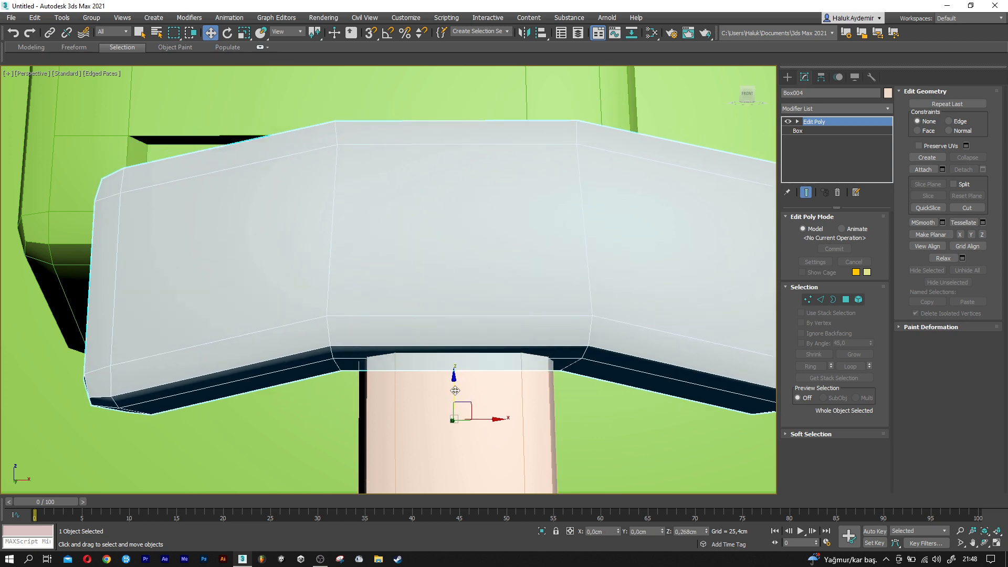
pyautogui.scroll(-5, 455, 391)
pyautogui.moveTo(455, 389)
pyautogui.keyDown('alt'); pyautogui.mouseDown(button='middle')
pyautogui.moveTo(470, 424)
pyautogui.moveTo(476, 401)
pyautogui.moveTo(460, 388)
pyautogui.mouseUp(button='middle'); pyautogui.keyUp('alt')
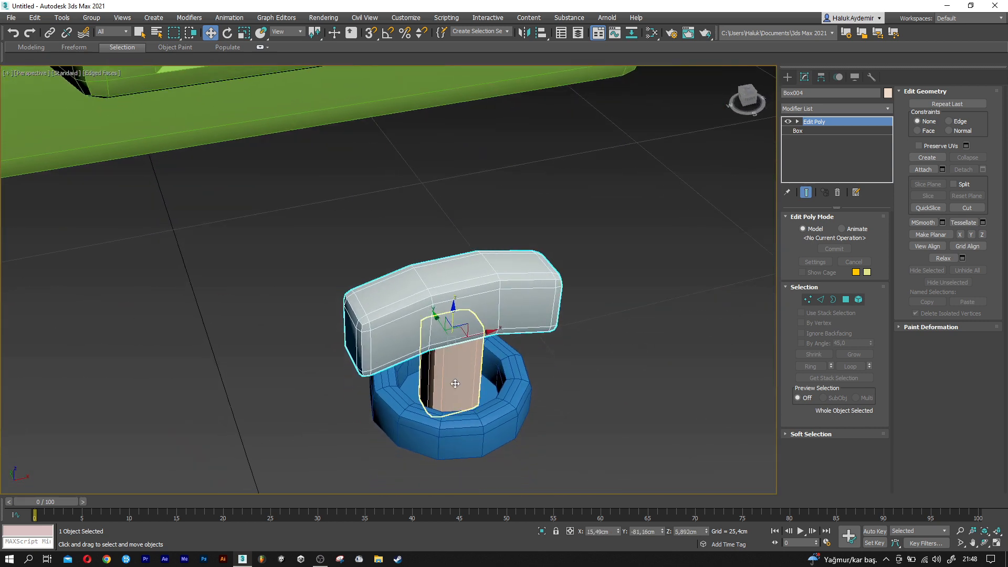
# Recolor the crossbar, post and hollow cylinder pale yellow and group the three objects under the default name
pyautogui.keyDown('ctrl'); pyautogui.click(455, 383); pyautogui.keyUp('ctrl')
pyautogui.keyDown('ctrl'); pyautogui.click(474, 432); pyautogui.keyUp('ctrl')
pyautogui.scroll(-3, 474, 433)
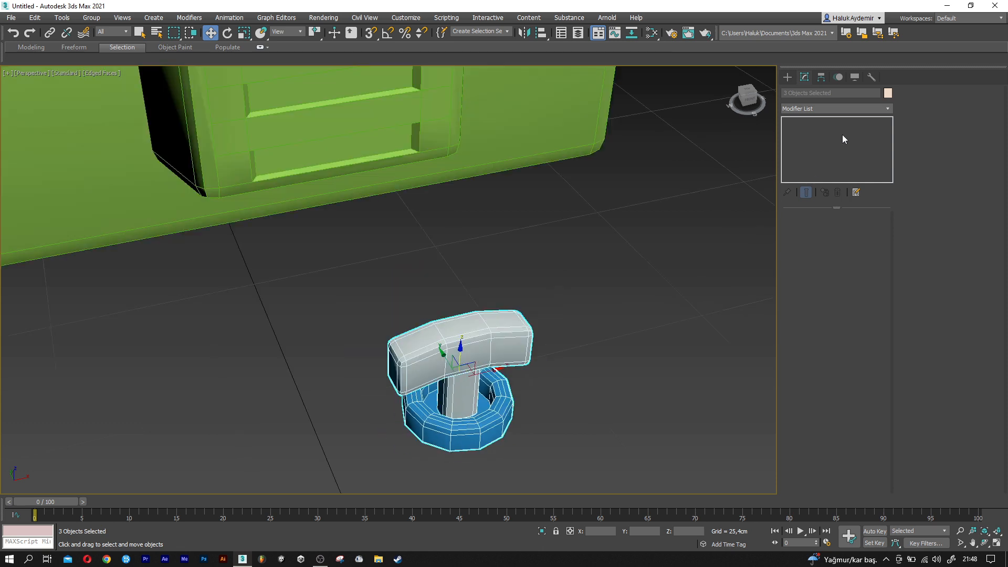
pyautogui.click(888, 94)
pyautogui.click(445, 252)
pyautogui.click(557, 338)
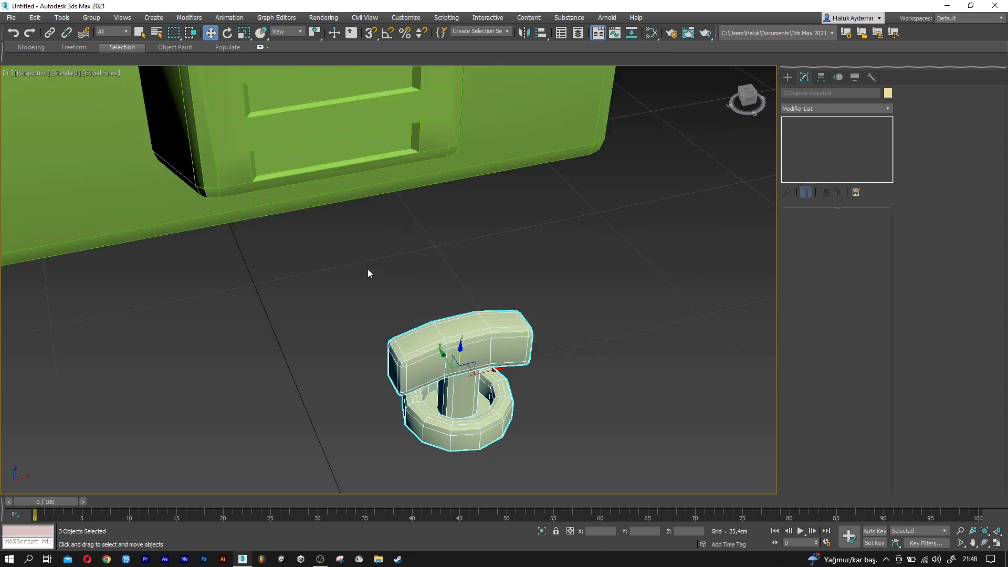
pyautogui.click(91, 19)
pyautogui.click(103, 32)
pyautogui.click(507, 297)
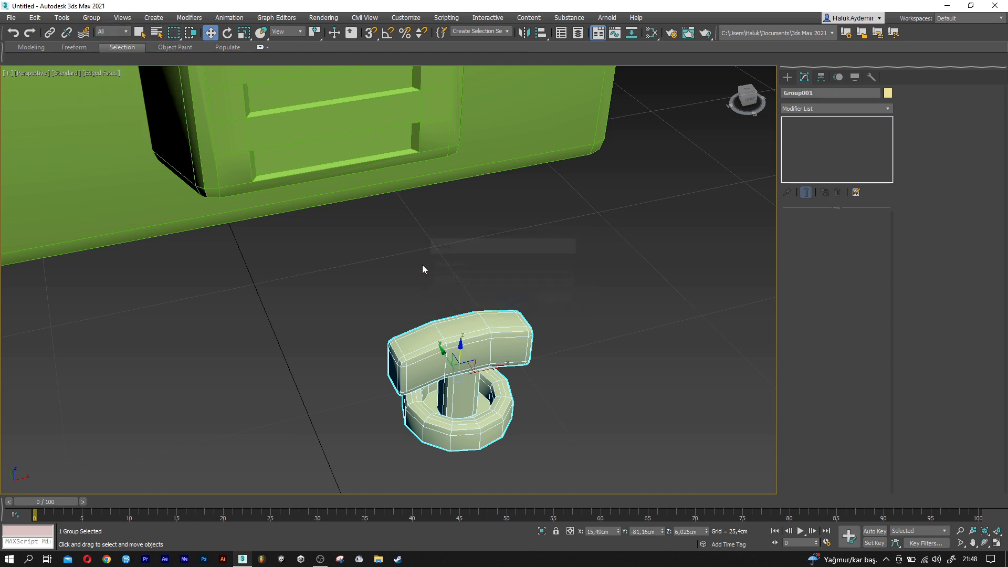
# Align the group to the slotted side box, center to center in X, Y and Z position
pyautogui.scroll(-5, 422, 266)
pyautogui.moveTo(421, 265); pyautogui.dragTo(399, 374, button='middle')
pyautogui.scroll(-3, 399, 373)
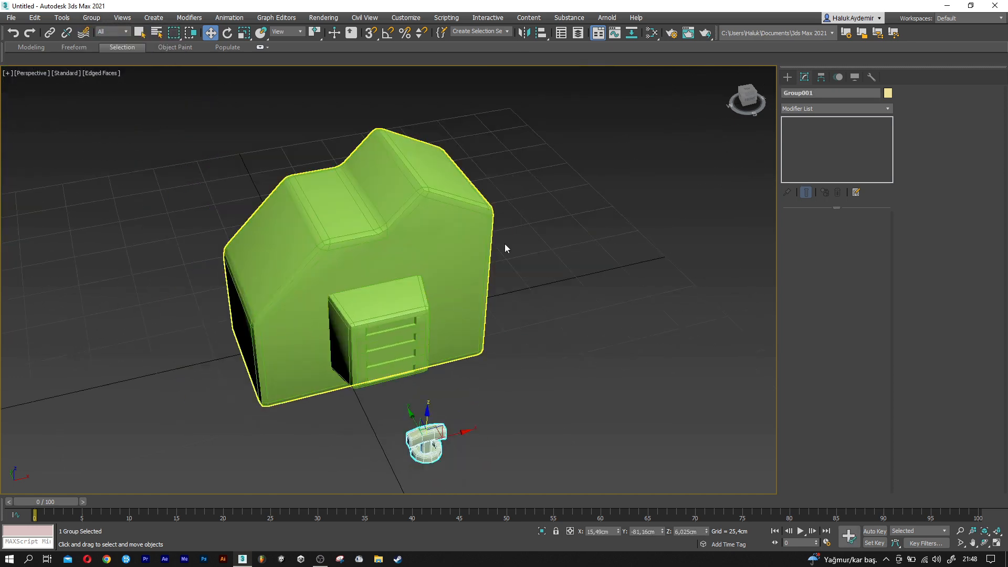
pyautogui.click(539, 34)
pyautogui.click(375, 307)
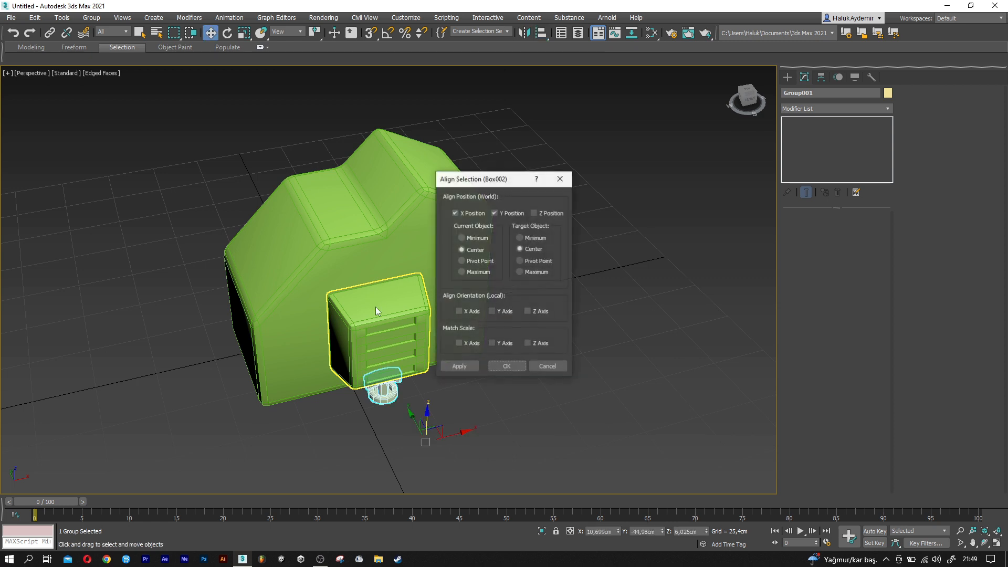
pyautogui.click(534, 213)
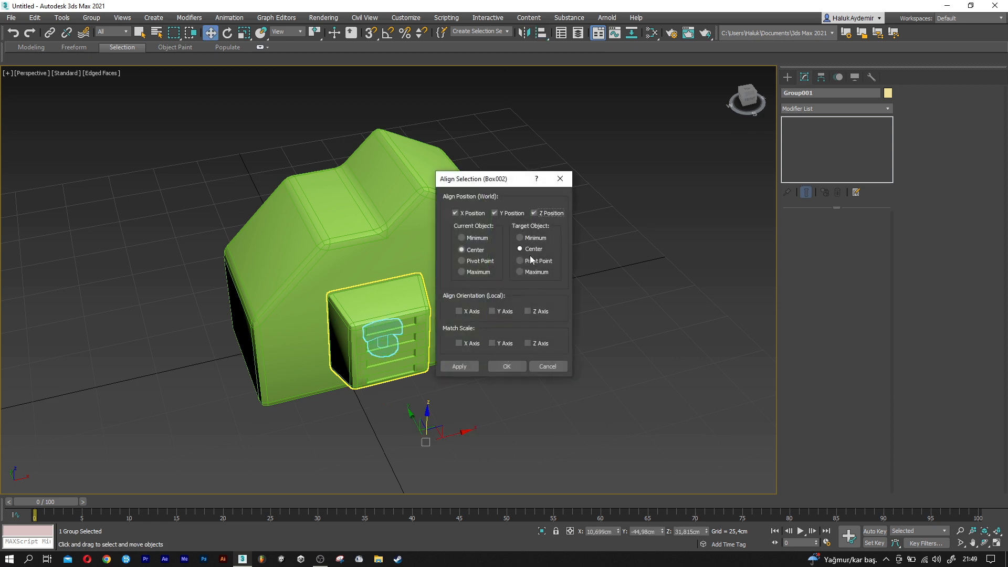
pyautogui.click(506, 366)
# Raise the group onto the side box's sloping top, to about Y -46.7 cm and Z 55.6 cm, and tilt it to the slope
pyautogui.scroll(8, 381, 327)
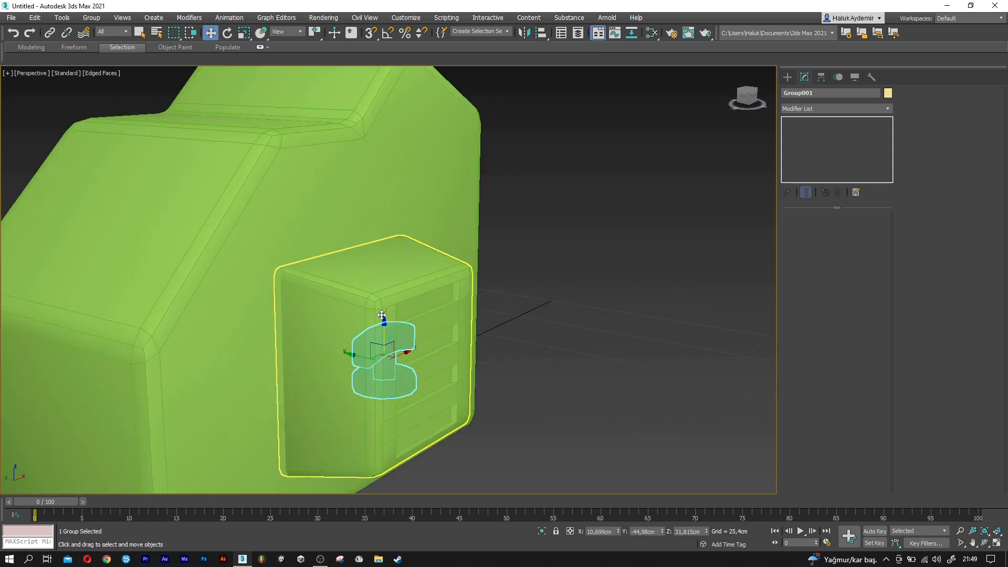
pyautogui.moveTo(382, 327); pyautogui.dragTo(412, 261)
pyautogui.scroll(5, 395, 211)
pyautogui.press('e')
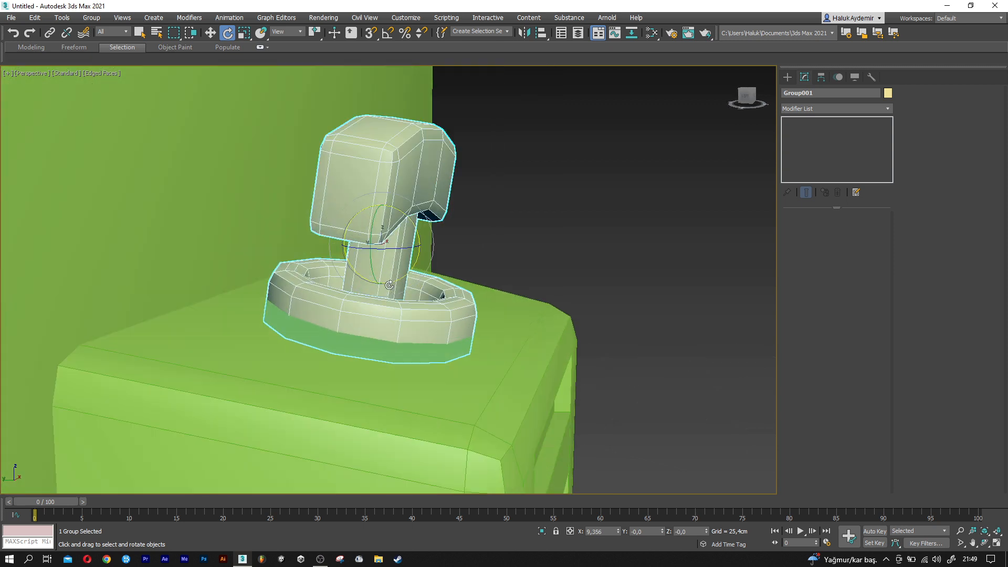
pyautogui.press('w')
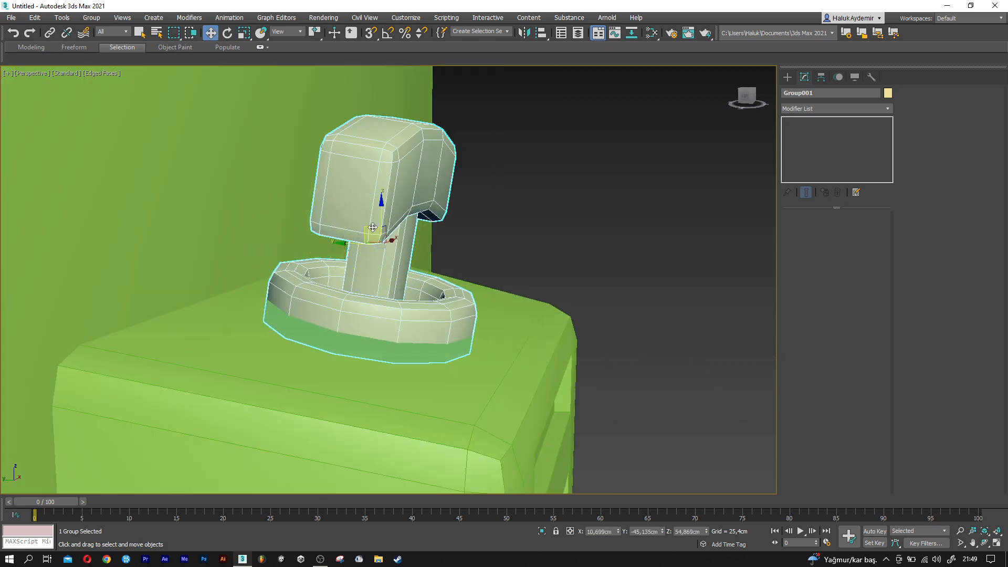
pyautogui.moveTo(387, 224); pyautogui.dragTo(408, 208)
pyautogui.press('e')
pyautogui.press('w')
# Try a dark grey object color on the side box and the stepped body
pyautogui.keyDown('alt'); pyautogui.moveTo(408, 208); pyautogui.dragTo(333, 278, button='middle'); pyautogui.keyUp('alt')
pyautogui.scroll(-4, 334, 278)
pyautogui.scroll(-3, 334, 278)
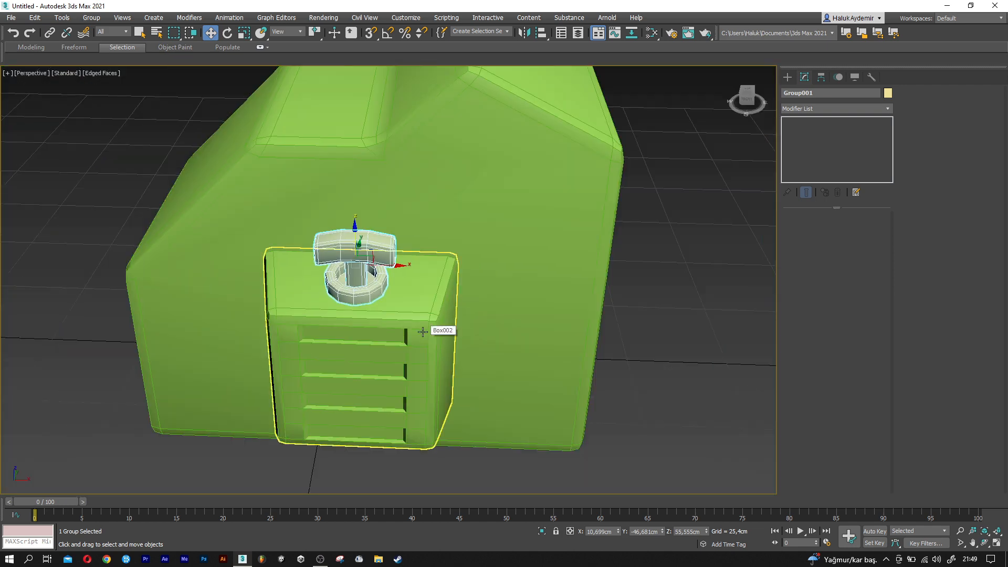
pyautogui.click(422, 332)
pyautogui.keyDown('ctrl'); pyautogui.click(555, 251); pyautogui.keyUp('ctrl')
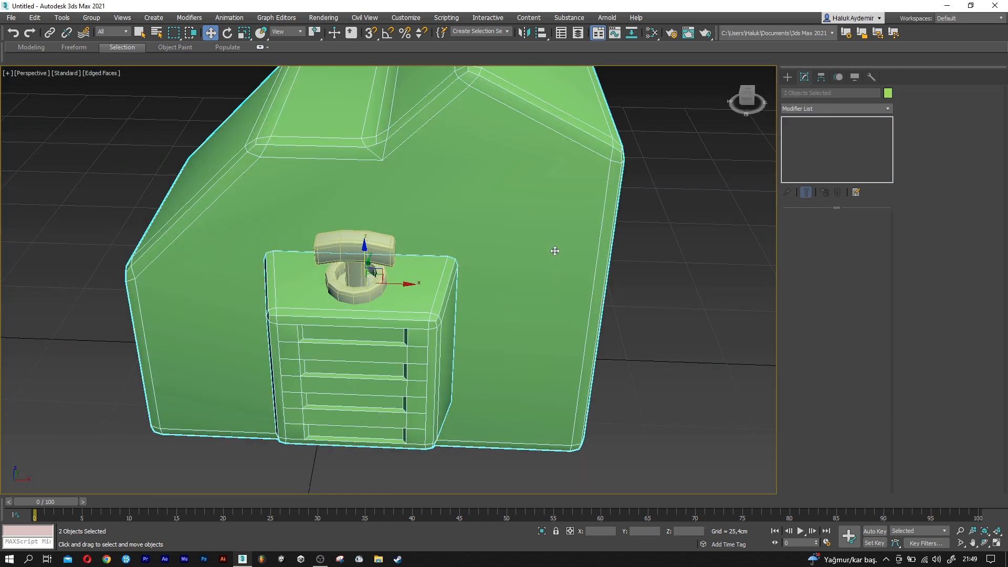
pyautogui.click(887, 94)
pyautogui.click(557, 338)
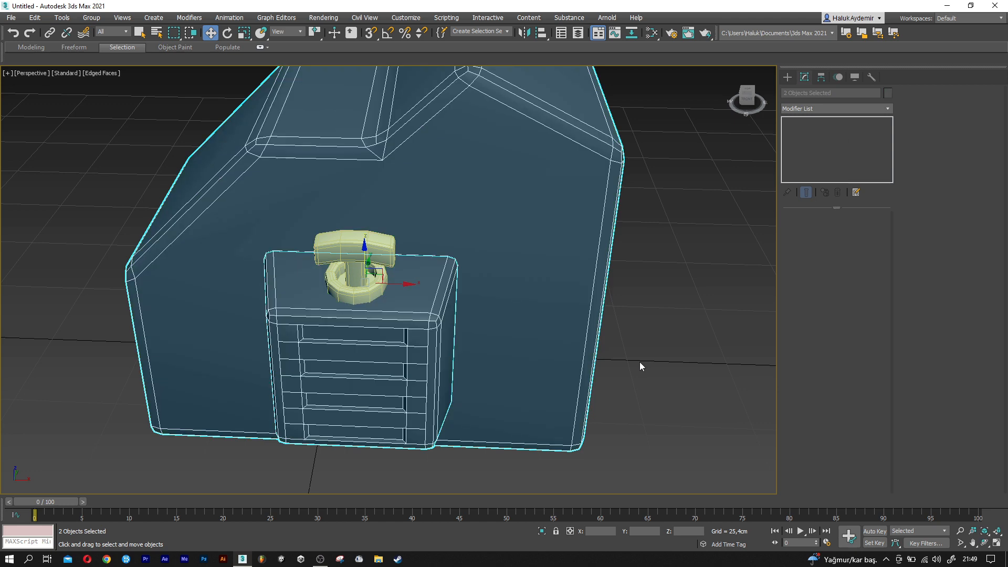
pyautogui.click(639, 361)
# Recolor the side box and the stepped body turquoise and clear the selection
pyautogui.scroll(-3, 367, 347)
pyautogui.keyDown('alt'); pyautogui.moveTo(362, 341); pyautogui.dragTo(419, 336, button='middle'); pyautogui.keyUp('alt')
pyautogui.click(357, 357)
pyautogui.keyDown('ctrl'); pyautogui.click(469, 286); pyautogui.keyUp('ctrl')
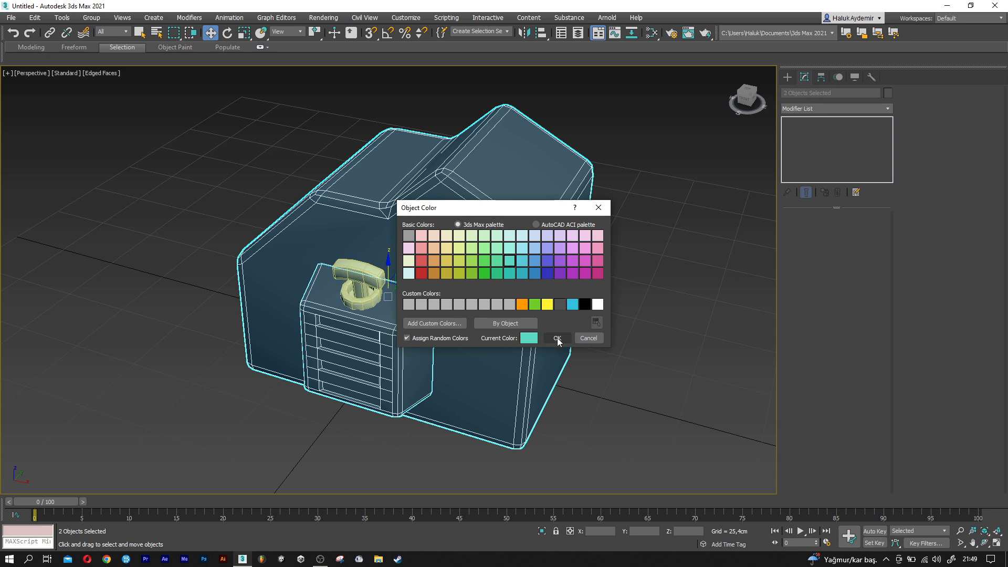
pyautogui.click(557, 341)
pyautogui.click(590, 372)
# Create a cylinder of about 8.1 cm radius and 5.5 cm height on the ground in front of the side box
pyautogui.keyDown('alt'); pyautogui.moveTo(401, 376); pyautogui.dragTo(430, 385, button='middle'); pyautogui.keyUp('alt')
pyautogui.click(750, 95)
pyautogui.click(786, 77)
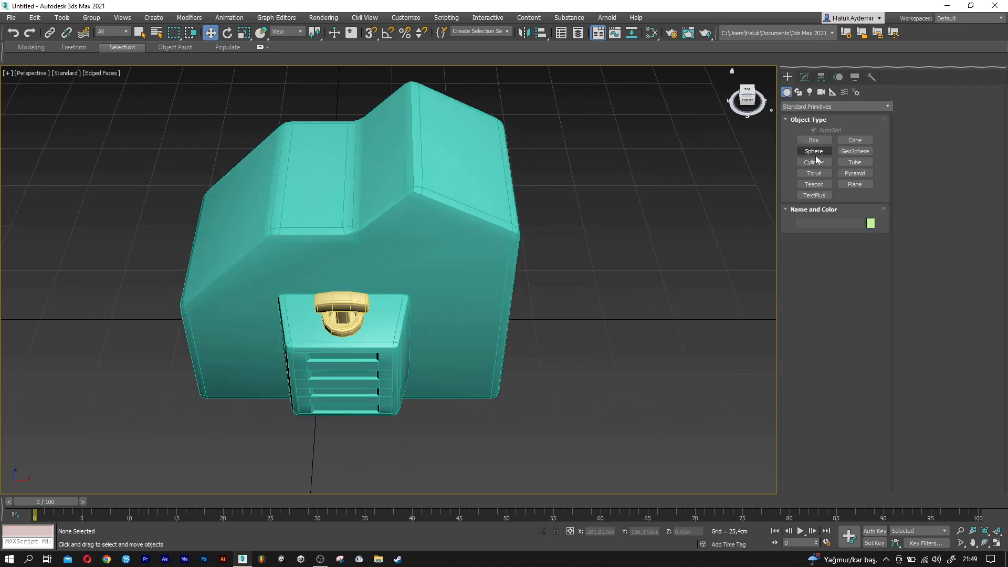
pyautogui.click(814, 162)
pyautogui.scroll(6, 470, 265)
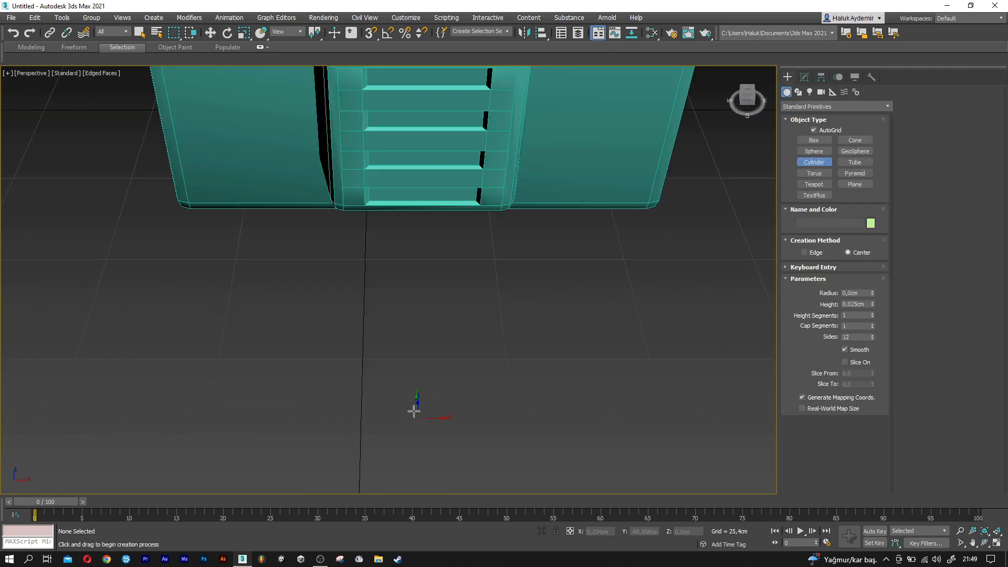
pyautogui.moveTo(396, 364); pyautogui.dragTo(420, 420)
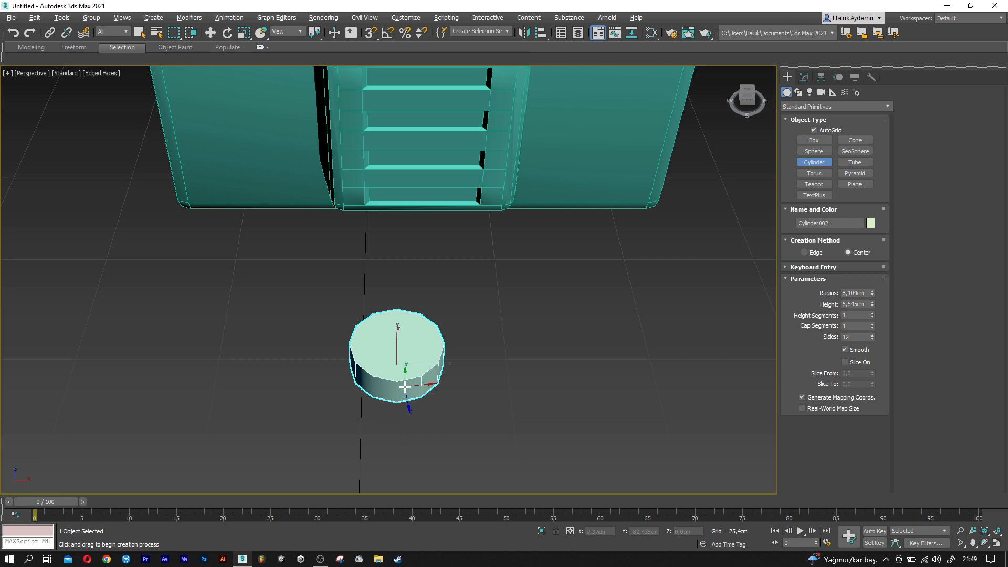
pyautogui.click(401, 368)
pyautogui.scroll(5, 401, 367)
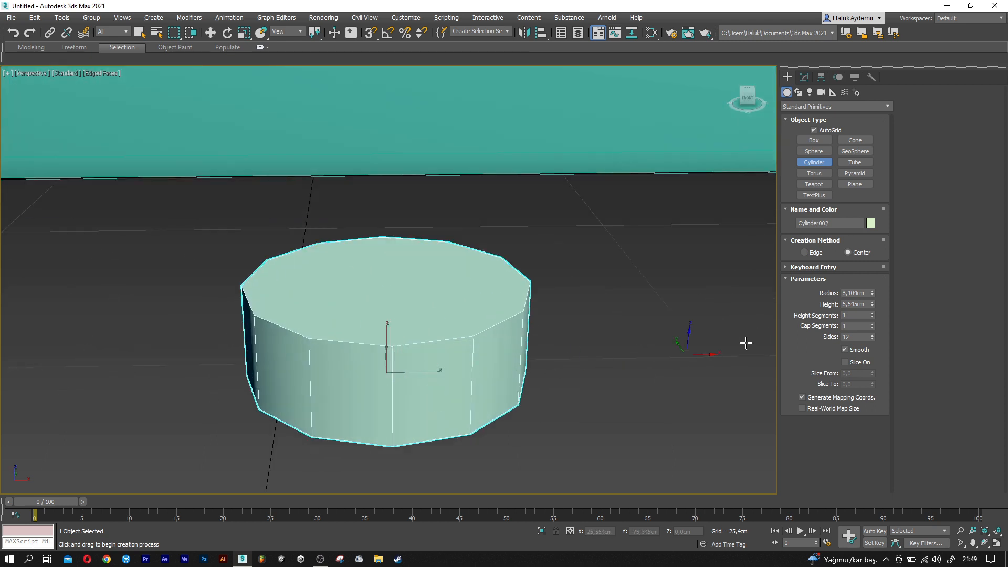
# Set the cylinder's radius to 10 cm, height to 5 cm and sides to 16
pyautogui.write('10')
pyautogui.press('Tab')
pyautogui.write('5')
pyautogui.press('Tab')
pyautogui.press('Tab')
pyautogui.press('Tab')
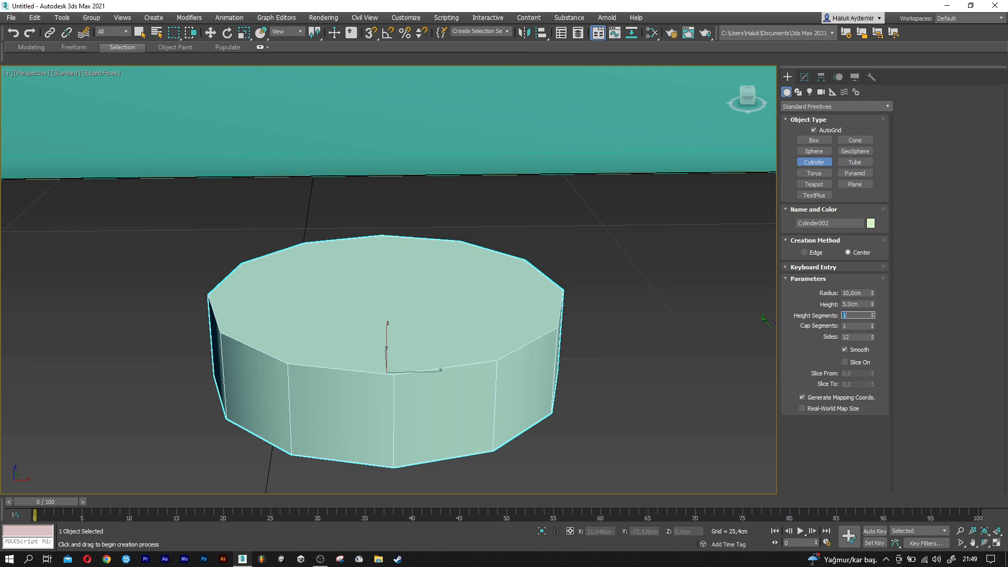
pyautogui.write('16')
pyautogui.press('Return')
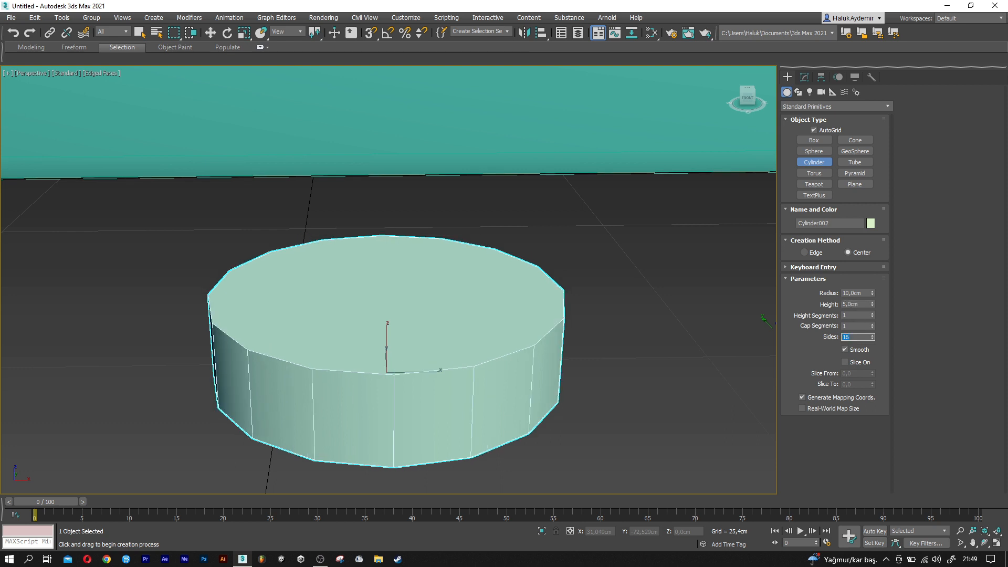
# Make one independent copy of the cylinder straight above it, about 6.7 cm up
pyautogui.press('w')
pyautogui.moveTo(406, 394); pyautogui.dragTo(411, 377, button='middle')
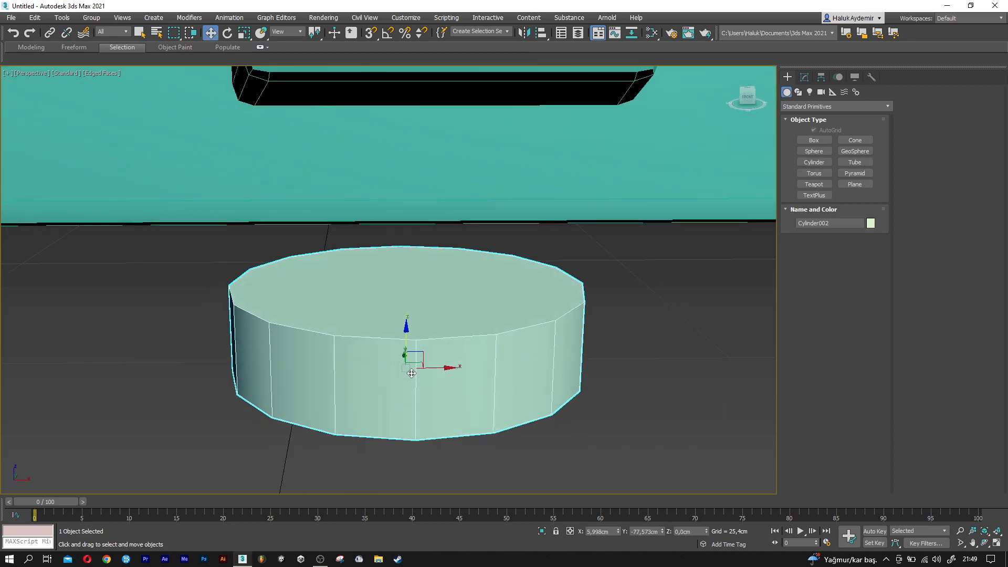
pyautogui.keyDown('shift'); pyautogui.moveTo(407, 341); pyautogui.dragTo(407, 242); pyautogui.keyUp('shift')
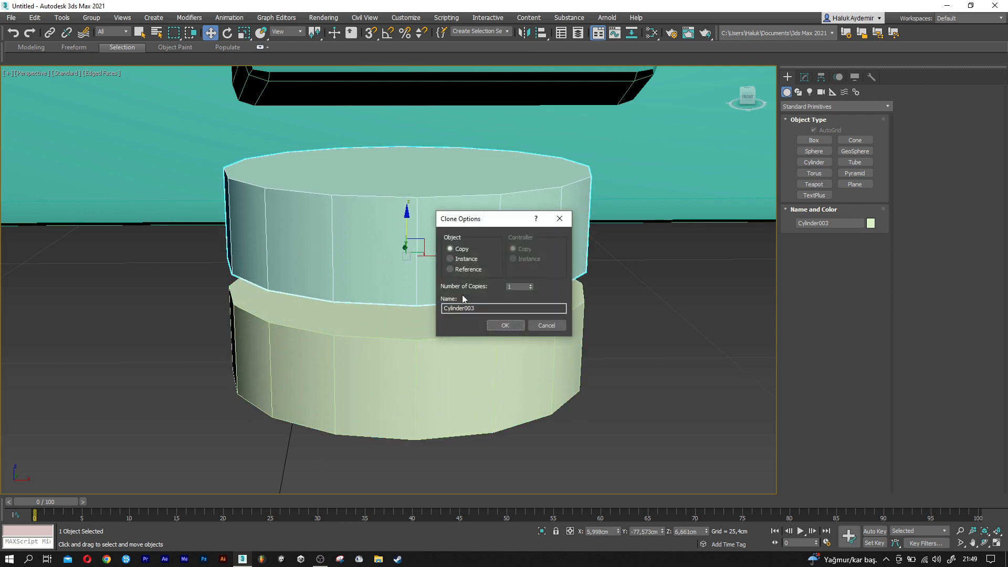
pyautogui.click(504, 325)
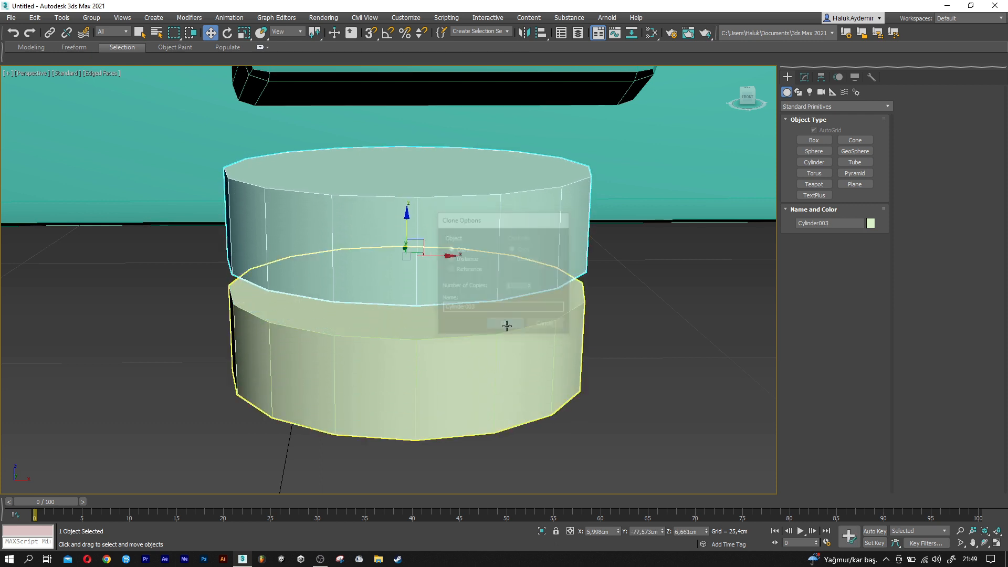
# Set the upper cylinder's radius to 13 cm, height to 7 cm and sides to 12
pyautogui.click(804, 77)
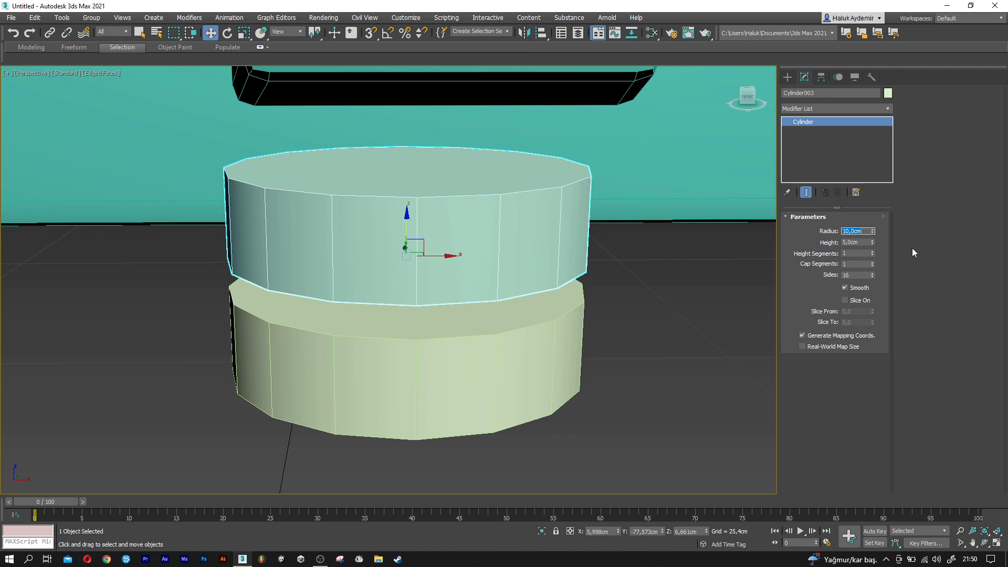
pyautogui.write('13')
pyautogui.press('Tab')
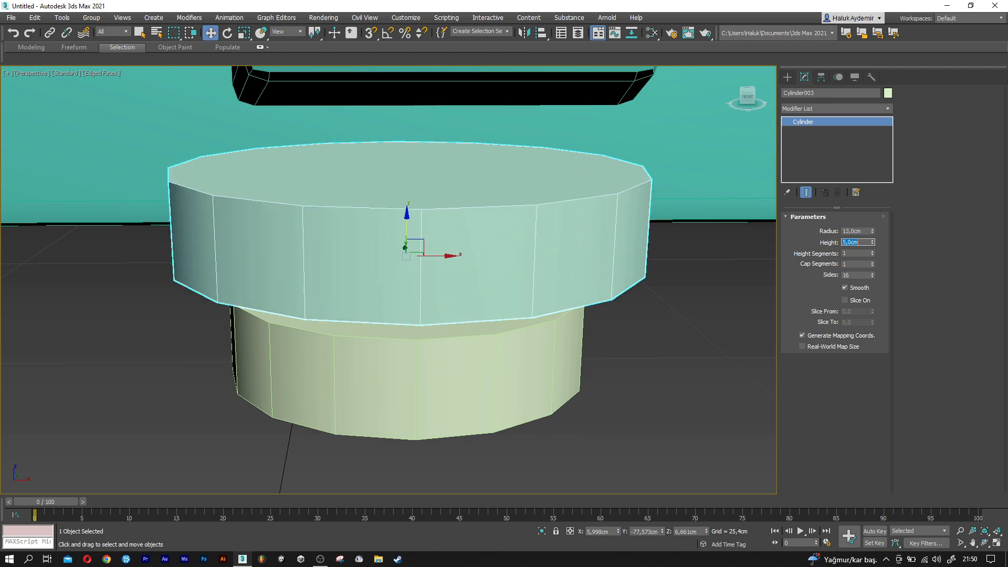
pyautogui.write('7')
pyautogui.press('Tab')
pyautogui.press('Tab')
pyautogui.press('Tab')
pyautogui.write('1')
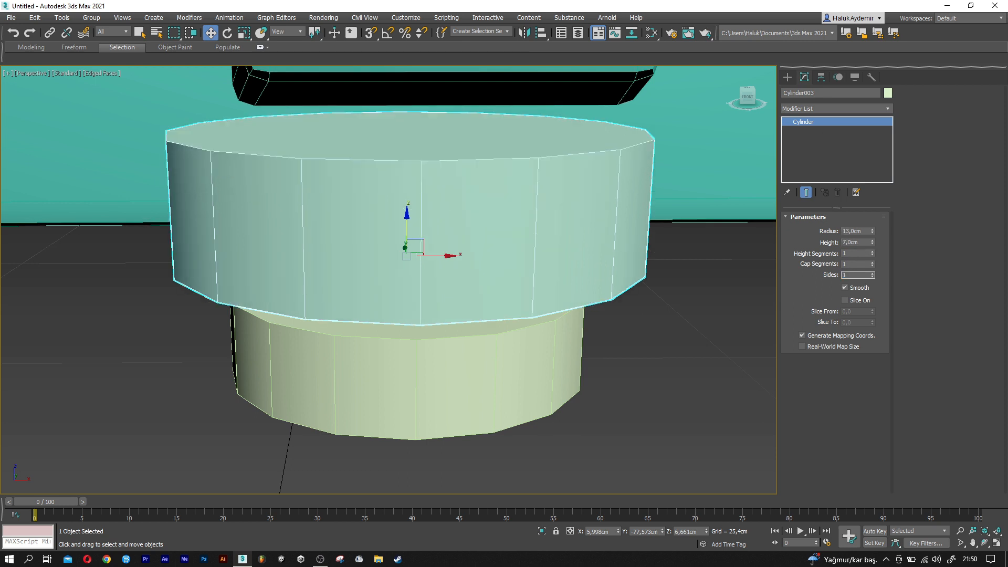
pyautogui.write('2')
pyautogui.press('Return')
# Add an Edit Poly modifier to the upper cylinder
pyautogui.moveTo(468, 214); pyautogui.dragTo(458, 271, button='middle')
pyautogui.click(823, 109)
pyautogui.press('e')
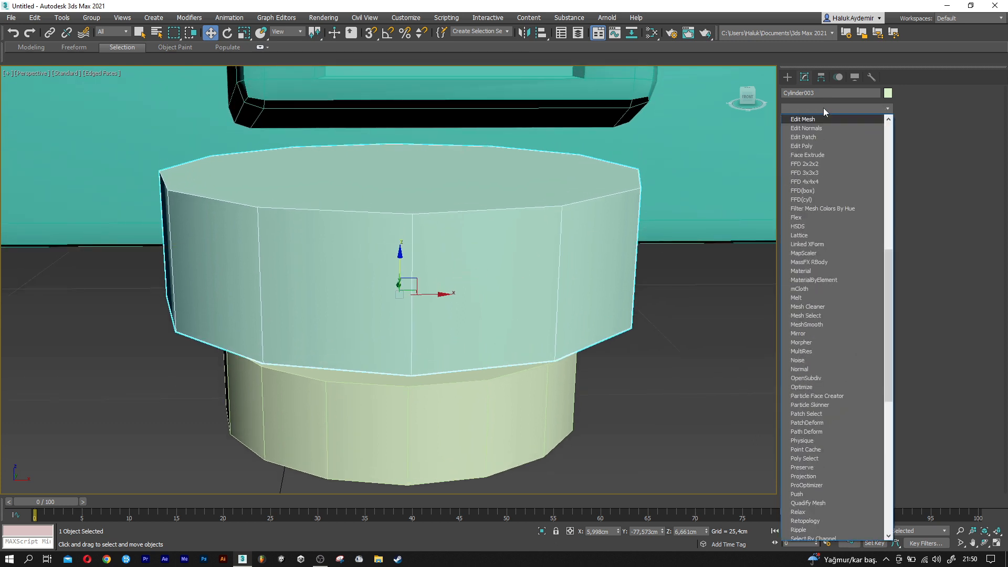
pyautogui.click(820, 146)
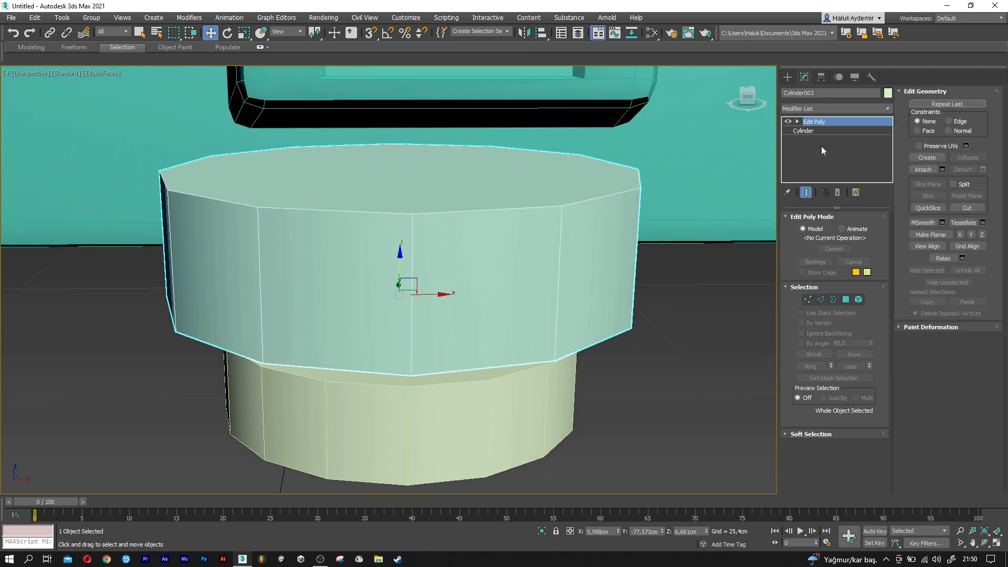
# Extrude every other side polygon of the upper 12-sided cylinder outward by 3 cm, six polygons in all
pyautogui.click(845, 299)
pyautogui.click(378, 263)
pyautogui.keyDown('ctrl'); pyautogui.click(592, 268); pyautogui.keyUp('ctrl')
pyautogui.keyDown('alt'); pyautogui.moveTo(591, 263); pyautogui.dragTo(184, 287, button='middle'); pyautogui.keyUp('alt')
pyautogui.keyDown('ctrl'); pyautogui.click(90, 294); pyautogui.keyUp('ctrl')
pyautogui.scroll(-4, 90, 295)
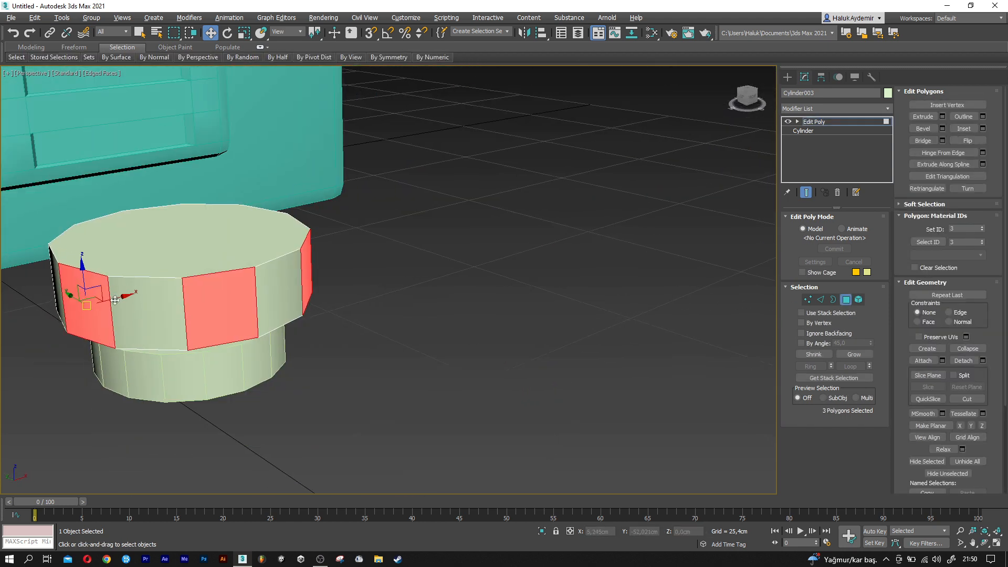
pyautogui.keyDown('alt'); pyautogui.moveTo(90, 294); pyautogui.dragTo(145, 351, button='middle'); pyautogui.keyUp('alt')
pyautogui.moveTo(107, 313); pyautogui.dragTo(348, 297, button='middle')
pyautogui.keyDown('ctrl'); pyautogui.click(242, 311); pyautogui.keyUp('ctrl')
pyautogui.keyDown('alt'); pyautogui.moveTo(249, 317); pyautogui.dragTo(212, 313, button='middle'); pyautogui.keyUp('alt')
pyautogui.keyDown('ctrl'); pyautogui.click(202, 313); pyautogui.keyUp('ctrl')
pyautogui.keyDown('alt'); pyautogui.moveTo(370, 305); pyautogui.dragTo(209, 311, button='middle'); pyautogui.keyUp('alt')
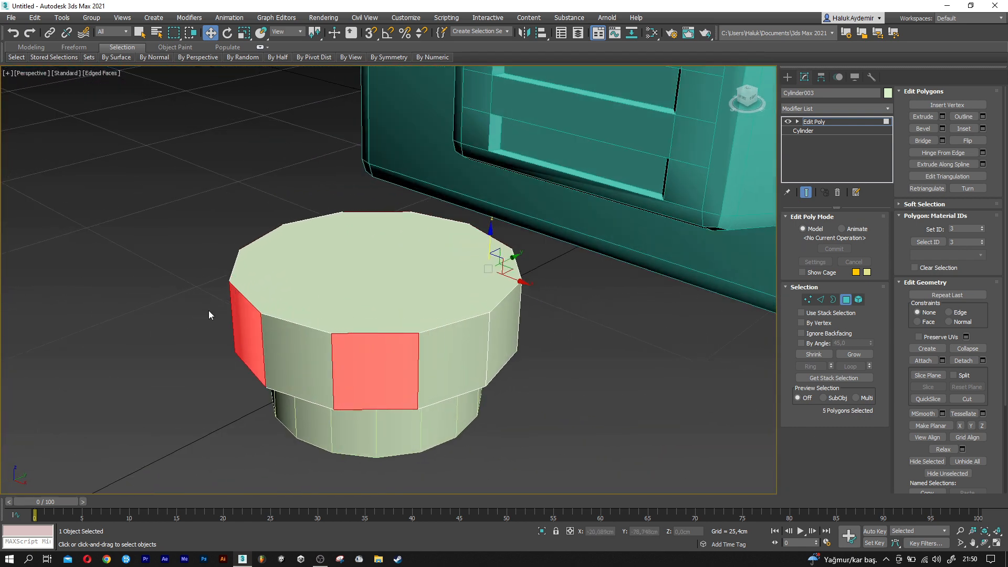
pyautogui.keyDown('ctrl'); pyautogui.click(506, 329); pyautogui.keyUp('ctrl')
pyautogui.keyDown('alt'); pyautogui.moveTo(309, 341); pyautogui.dragTo(460, 334, button='middle'); pyautogui.keyUp('alt')
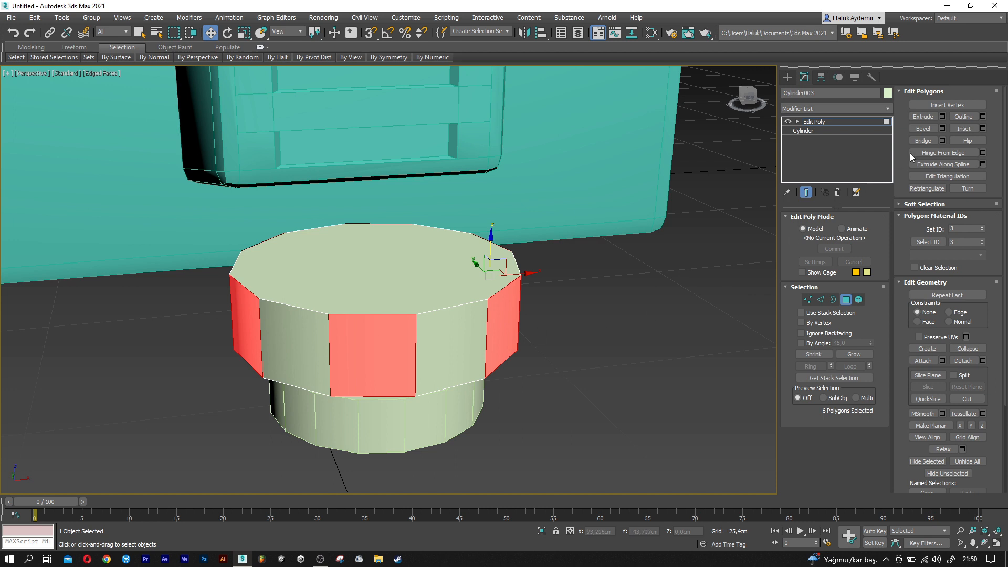
pyautogui.click(941, 116)
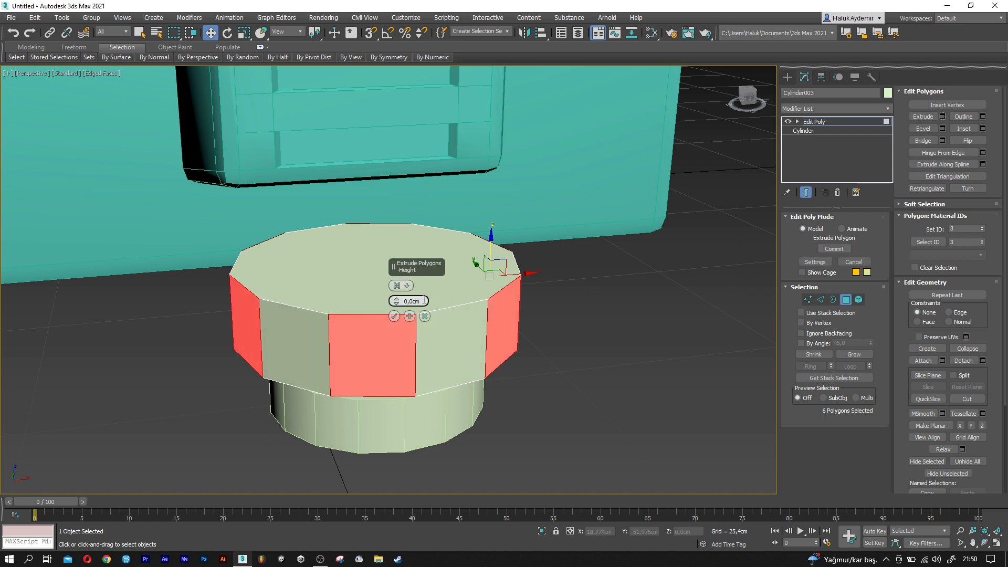
pyautogui.write('3')
pyautogui.press('Return')
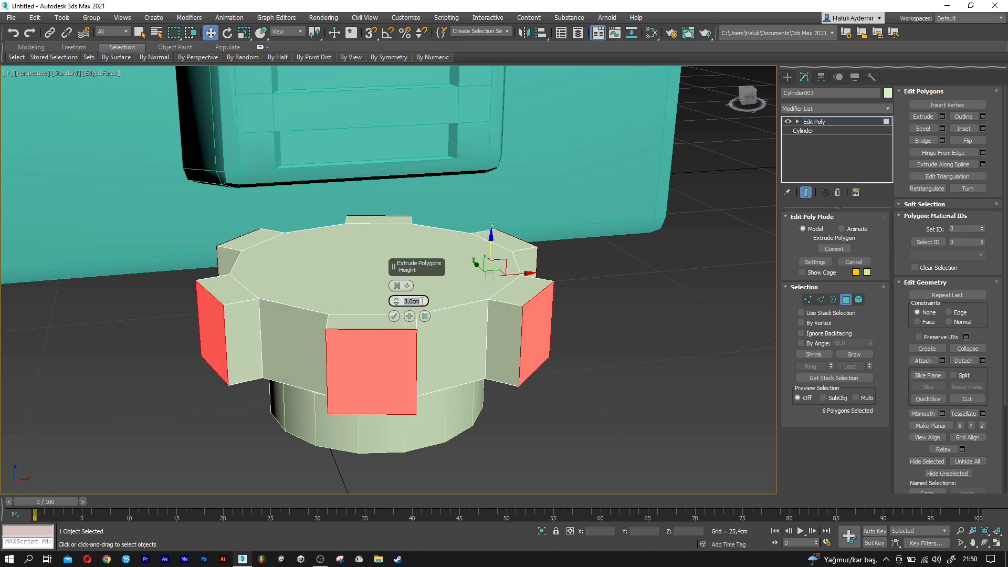
pyautogui.click(394, 316)
# Chamfer all edges of the six-lobed knob by 1.5 cm
pyautogui.keyDown('alt'); pyautogui.moveTo(396, 317); pyautogui.dragTo(605, 352, button='middle'); pyautogui.keyUp('alt')
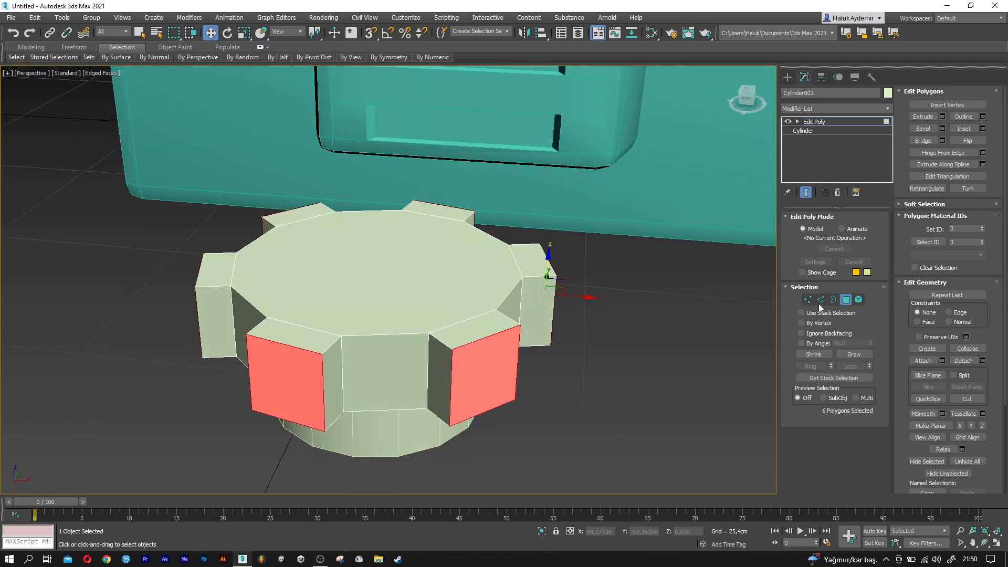
pyautogui.click(820, 300)
pyautogui.moveTo(586, 459); pyautogui.dragTo(630, 477)
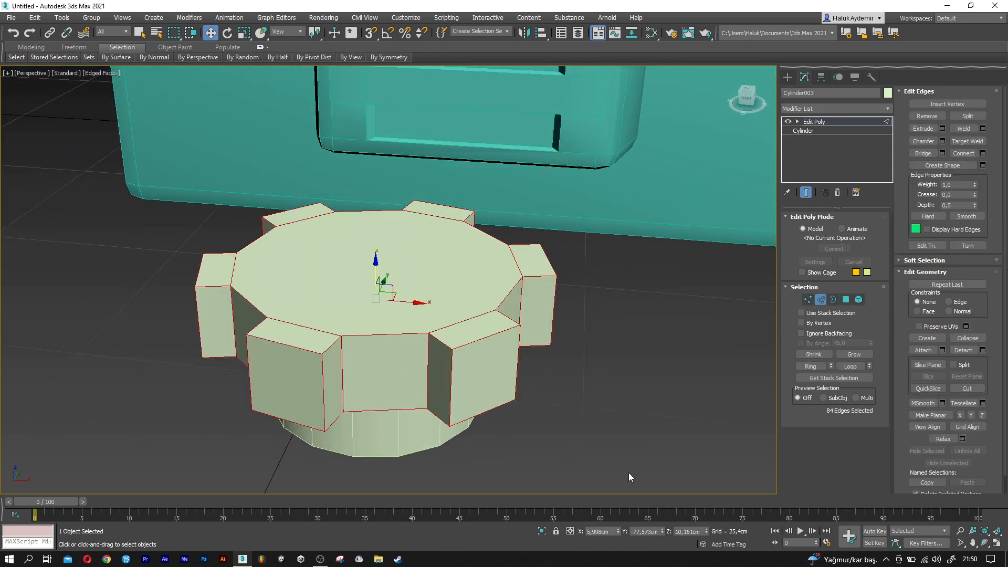
pyautogui.click(942, 142)
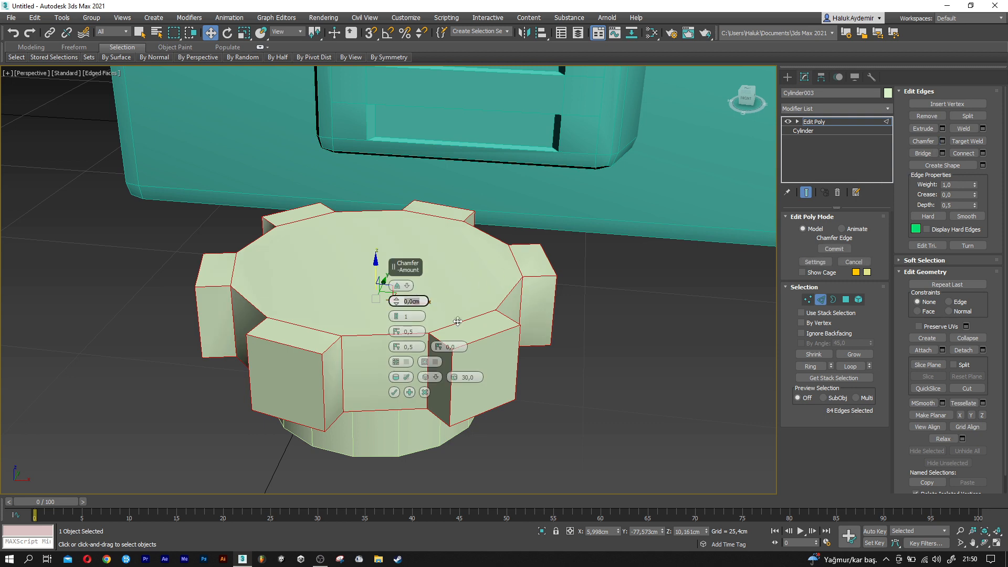
pyautogui.write('2')
pyautogui.press('Return')
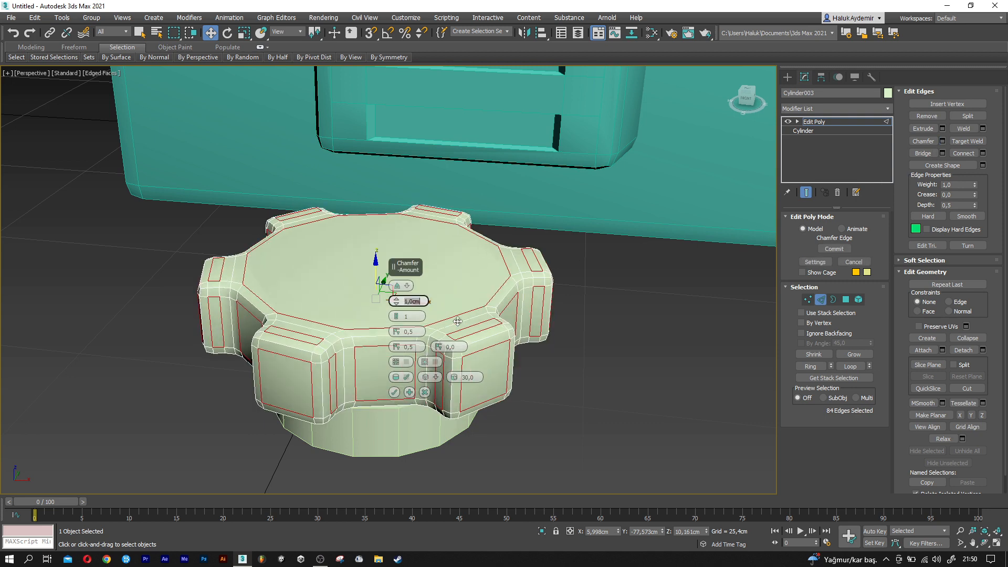
pyautogui.click(423, 302)
pyautogui.write('1,5')
pyautogui.press('Return')
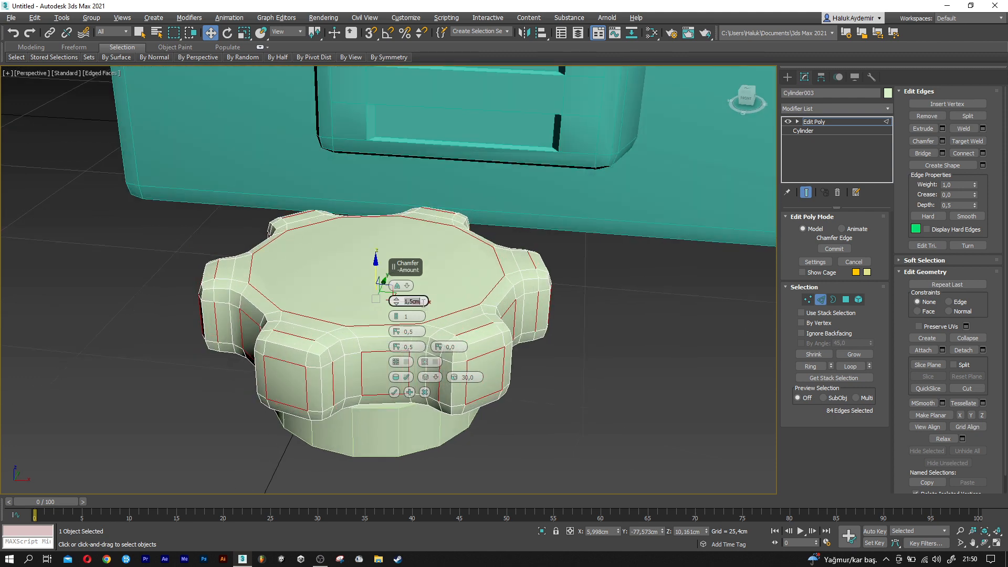
pyautogui.scroll(-5, 307, 306)
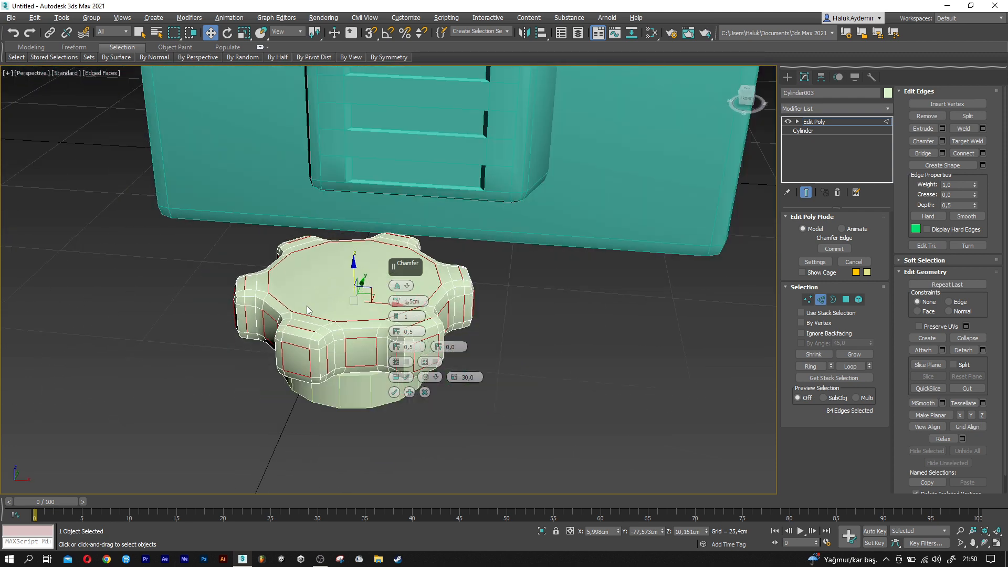
pyautogui.click(394, 392)
pyautogui.click(821, 300)
# Inset the knob's top polygon by 3 cm, and inset the resulting inner polygon again by 1 cm
pyautogui.keyDown('alt'); pyautogui.moveTo(347, 370); pyautogui.dragTo(336, 290, button='middle'); pyautogui.keyUp('alt')
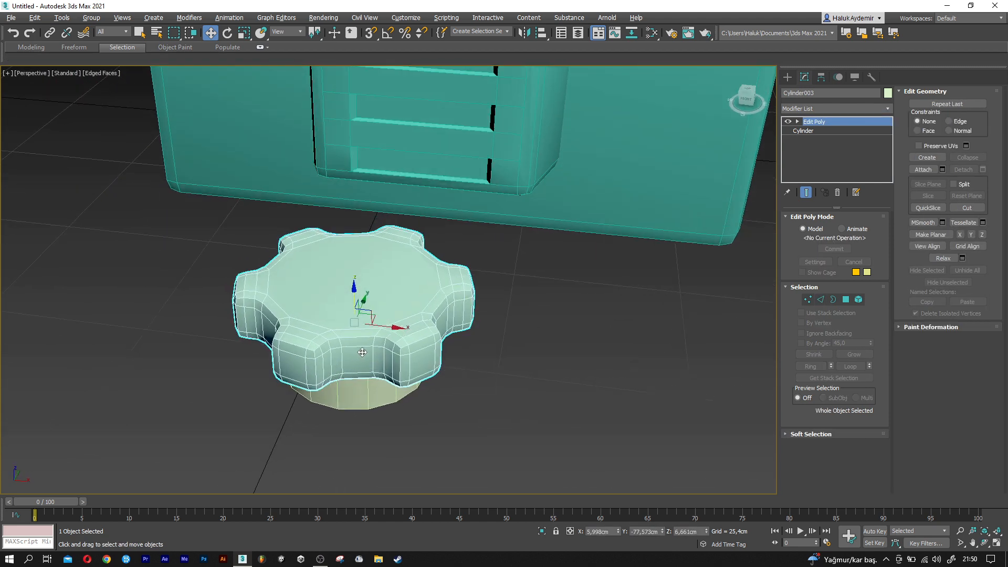
pyautogui.scroll(3, 335, 289)
pyautogui.click(845, 299)
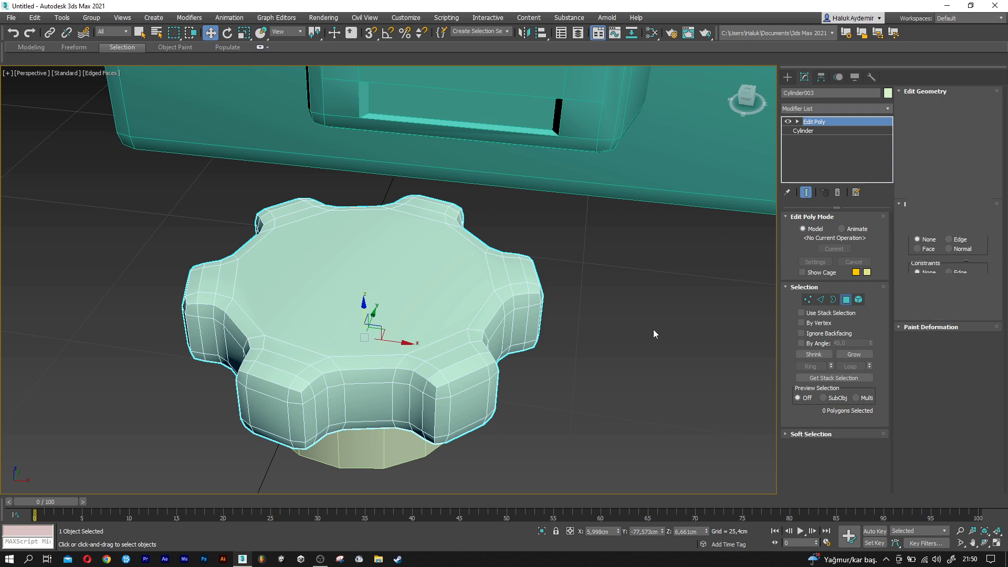
pyautogui.click(404, 297)
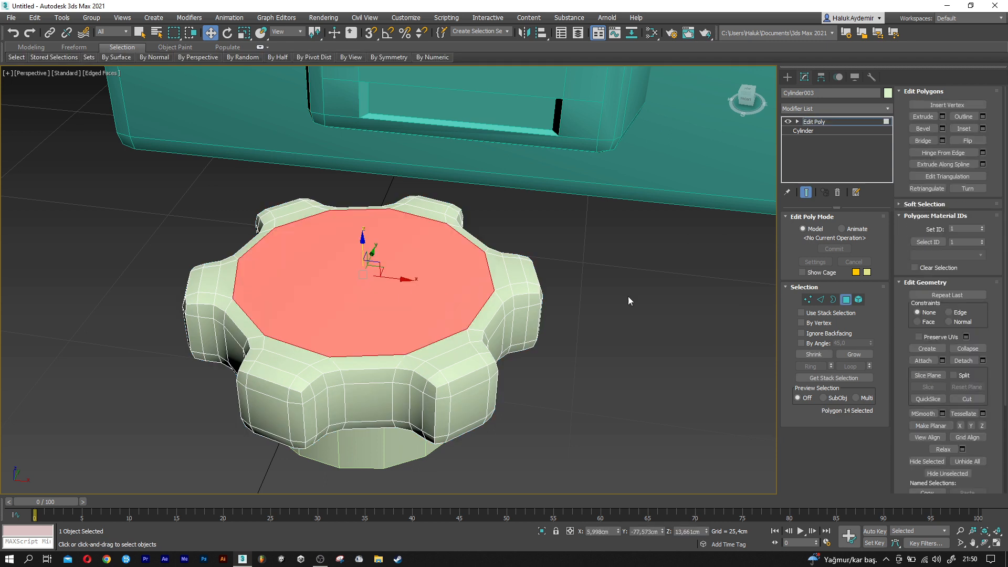
pyautogui.click(983, 129)
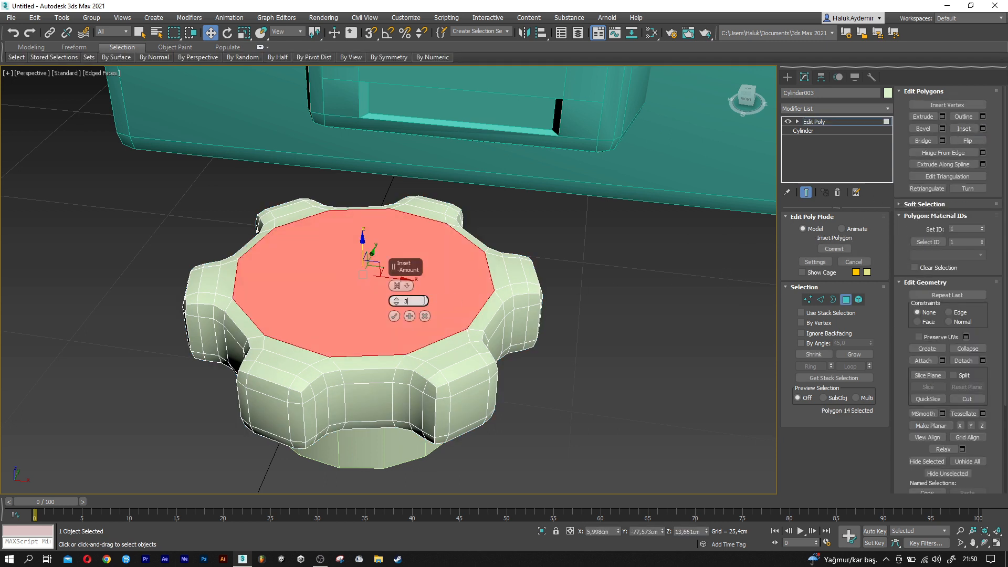
pyautogui.write('3')
pyautogui.press('Return')
pyautogui.click(409, 316)
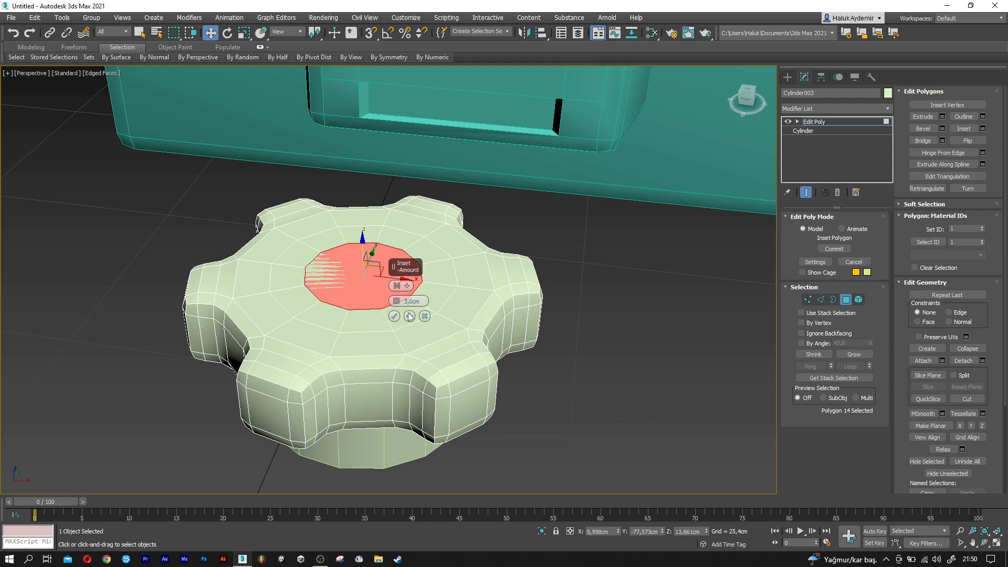
pyautogui.write('1')
pyautogui.press('Return')
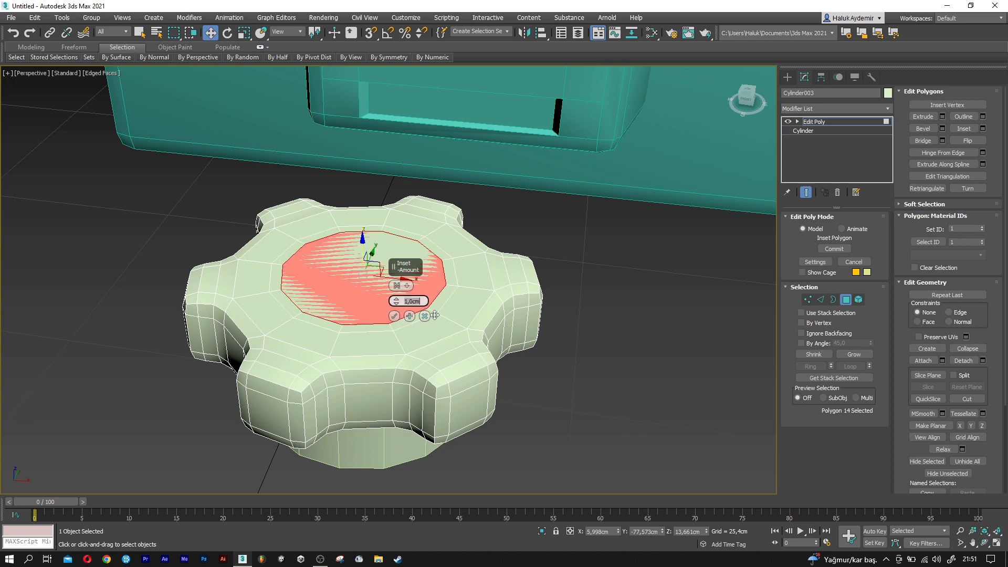
pyautogui.click(394, 316)
# Extrude the narrow ring of 12 polygons on the knob's top by -0.5 cm to form a groove
pyautogui.scroll(4, 401, 325)
pyautogui.click(405, 330)
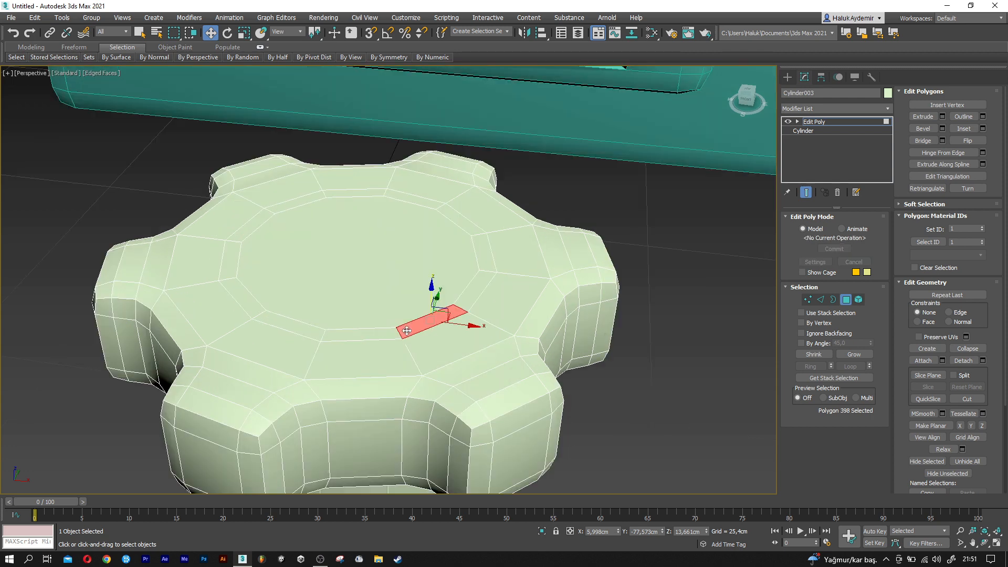
pyautogui.keyDown('ctrl'); pyautogui.click(469, 294); pyautogui.keyUp('ctrl')
pyautogui.keyDown('ctrl'); pyautogui.click(485, 256); pyautogui.keyUp('ctrl')
pyautogui.keyDown('ctrl'); pyautogui.click(466, 222); pyautogui.keyUp('ctrl')
pyautogui.keyDown('ctrl'); pyautogui.click(421, 203); pyautogui.keyUp('ctrl')
pyautogui.keyDown('ctrl'); pyautogui.click(368, 193); pyautogui.keyUp('ctrl')
pyautogui.keyDown('ctrl'); pyautogui.click(308, 198); pyautogui.keyUp('ctrl')
pyautogui.keyDown('ctrl'); pyautogui.click(247, 227); pyautogui.keyUp('ctrl')
pyautogui.keyDown('ctrl'); pyautogui.click(227, 263); pyautogui.keyUp('ctrl')
pyautogui.keyDown('ctrl'); pyautogui.click(257, 307); pyautogui.keyUp('ctrl')
pyautogui.keyDown('ctrl'); pyautogui.click(291, 326); pyautogui.keyUp('ctrl')
pyautogui.keyDown('ctrl'); pyautogui.click(340, 334); pyautogui.keyUp('ctrl')
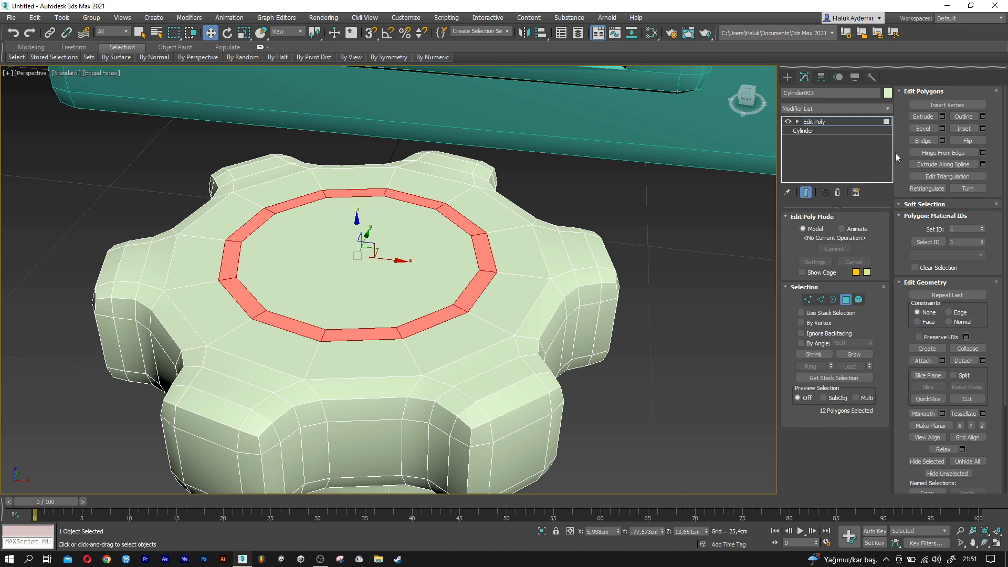
pyautogui.click(944, 115)
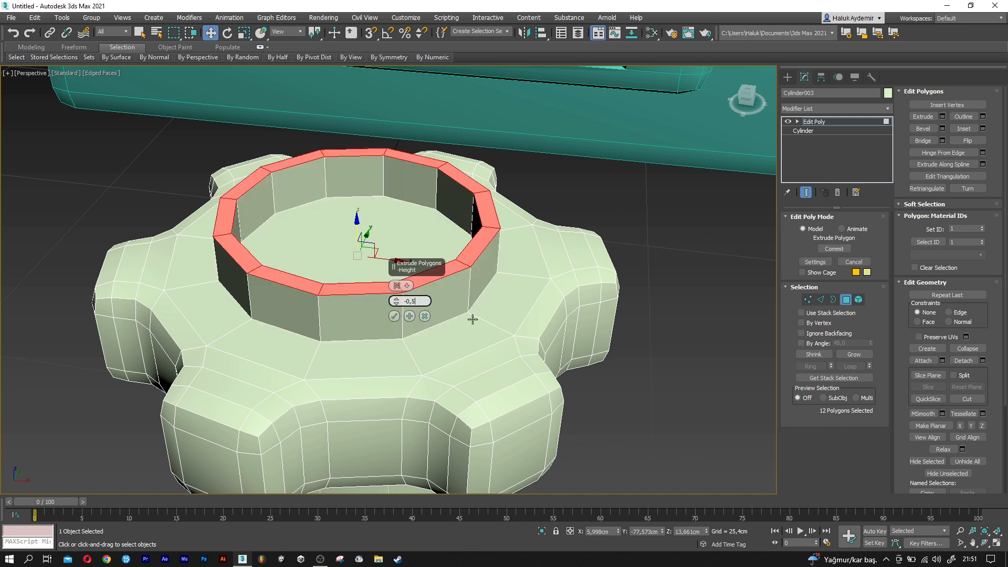
pyautogui.write('-0,5')
pyautogui.press('Return')
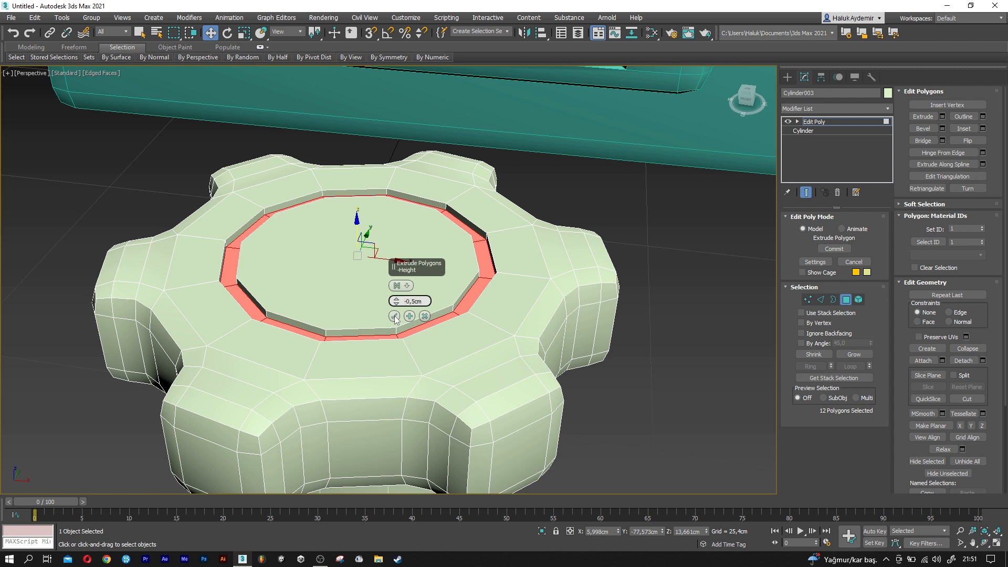
pyautogui.click(394, 316)
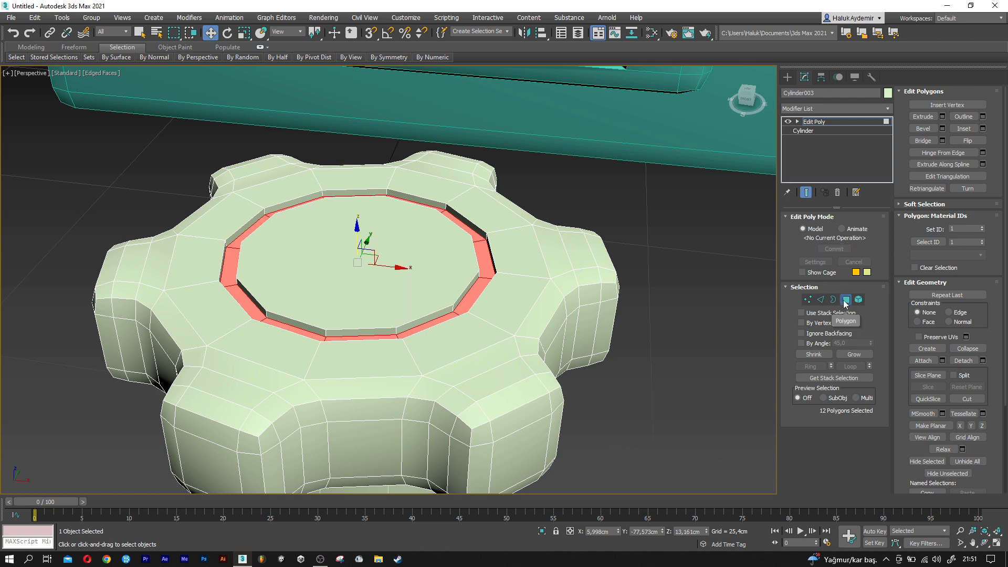
# Chamfer the 12 upper edges around the groove's inner disc by 0.25 cm
pyautogui.click(820, 299)
pyautogui.click(378, 325)
pyautogui.scroll(2, 378, 325)
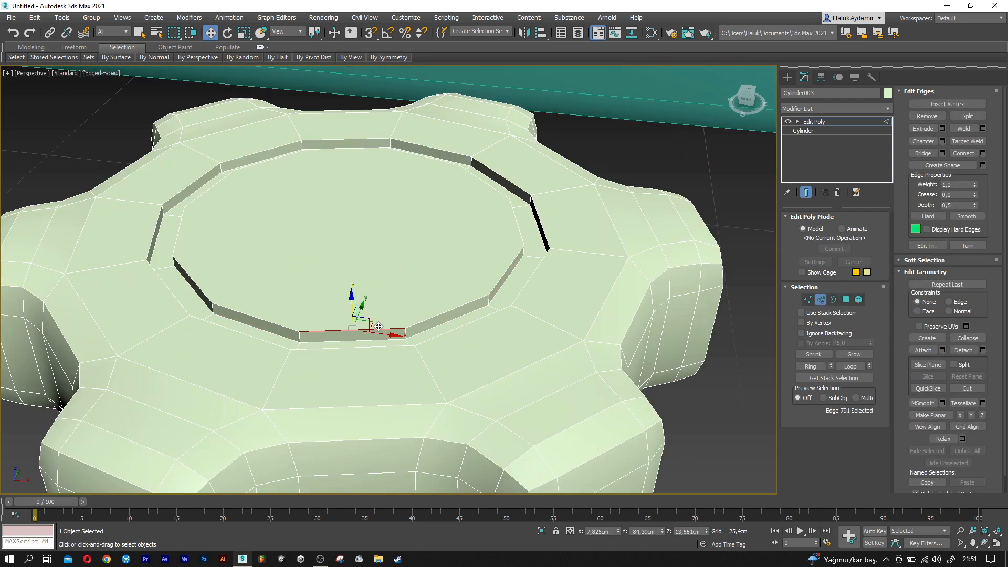
pyautogui.keyDown('ctrl'); pyautogui.click(422, 318); pyautogui.keyUp('ctrl')
pyautogui.keyDown('ctrl'); pyautogui.click(507, 272); pyautogui.keyUp('ctrl')
pyautogui.keyDown('ctrl'); pyautogui.click(520, 235); pyautogui.keyUp('ctrl')
pyautogui.keyDown('ctrl'); pyautogui.click(206, 297); pyautogui.keyUp('ctrl')
pyautogui.keyDown('ctrl'); pyautogui.click(192, 282); pyautogui.keyUp('ctrl')
pyautogui.keyDown('ctrl'); pyautogui.click(180, 237); pyautogui.keyUp('ctrl')
pyautogui.keyDown('ctrl'); pyautogui.click(178, 238); pyautogui.keyUp('ctrl')
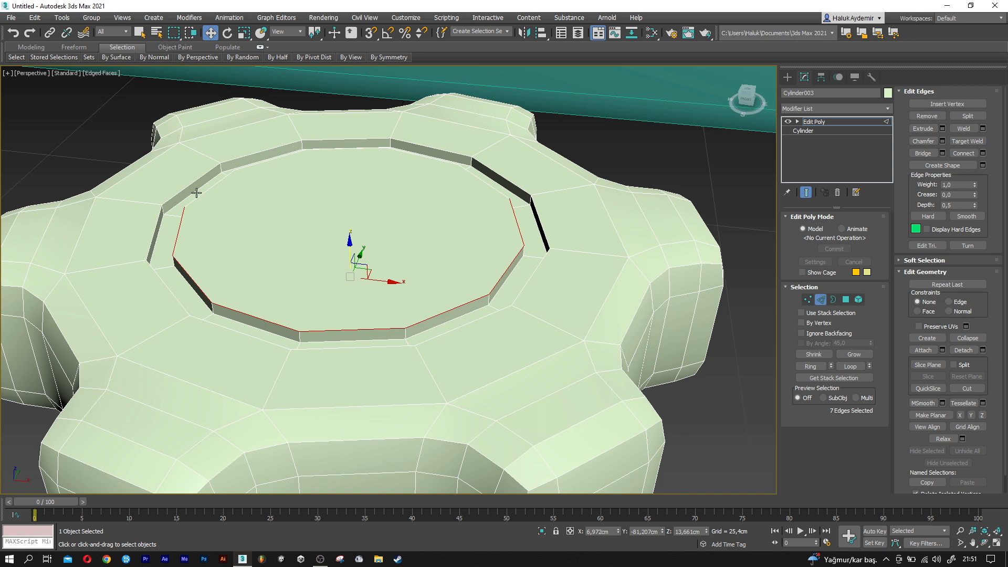
pyautogui.keyDown('ctrl'); pyautogui.click(221, 183); pyautogui.keyUp('ctrl')
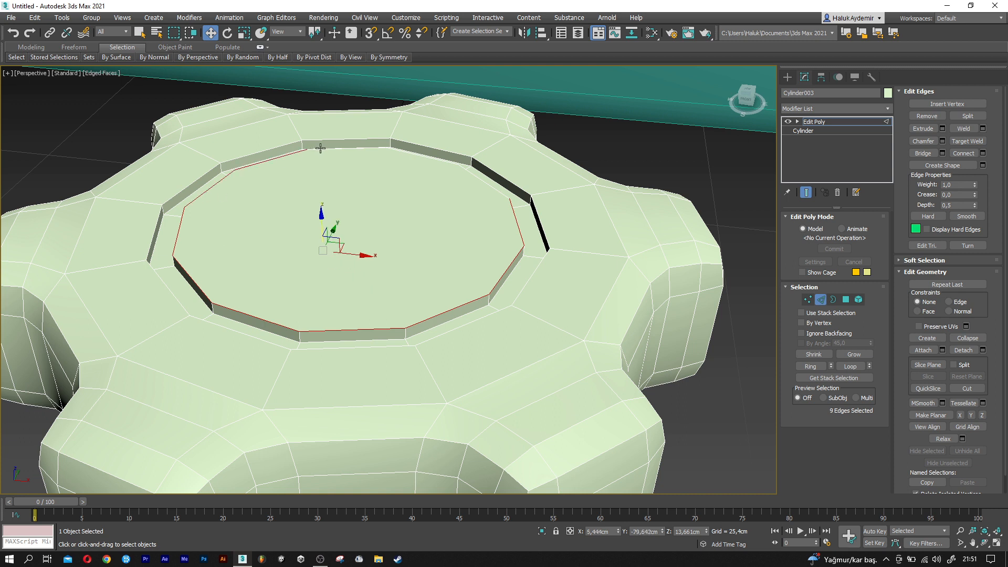
pyautogui.keyDown('ctrl'); pyautogui.click(377, 150); pyautogui.keyUp('ctrl')
pyautogui.keyDown('ctrl'); pyautogui.click(416, 154); pyautogui.keyUp('ctrl')
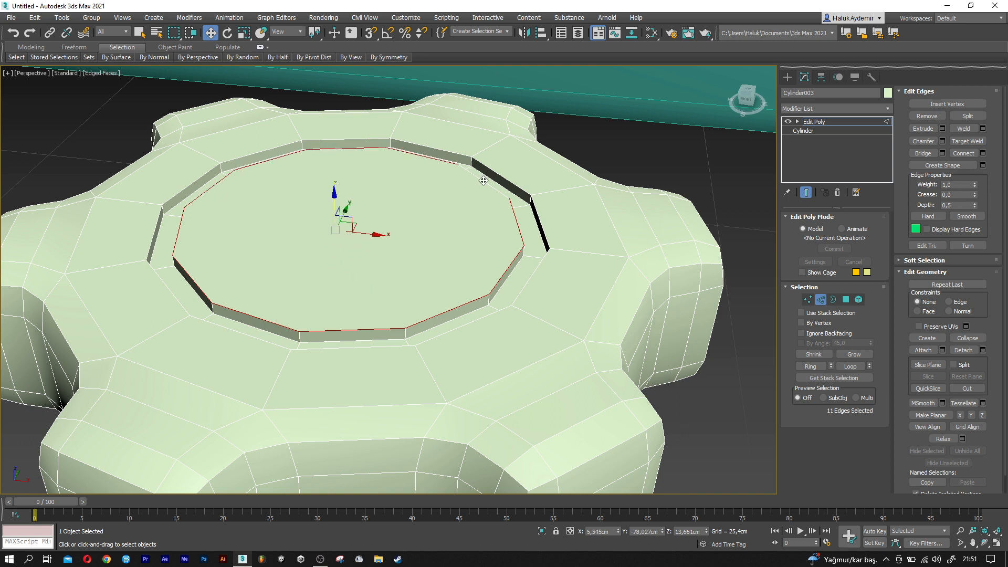
pyautogui.keyDown('ctrl'); pyautogui.click(483, 180); pyautogui.keyUp('ctrl')
pyautogui.click(942, 142)
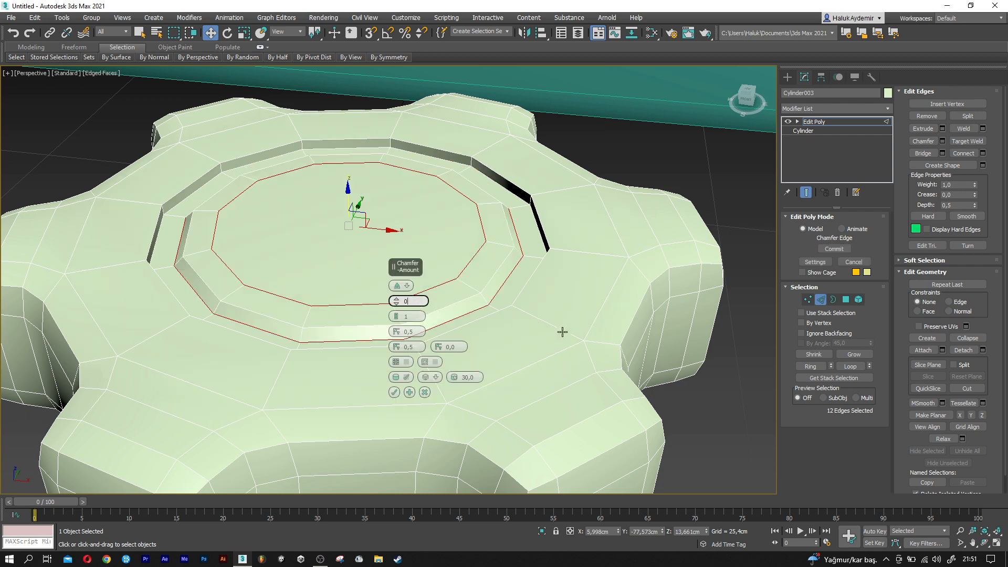
pyautogui.write('0,25')
pyautogui.press('Return')
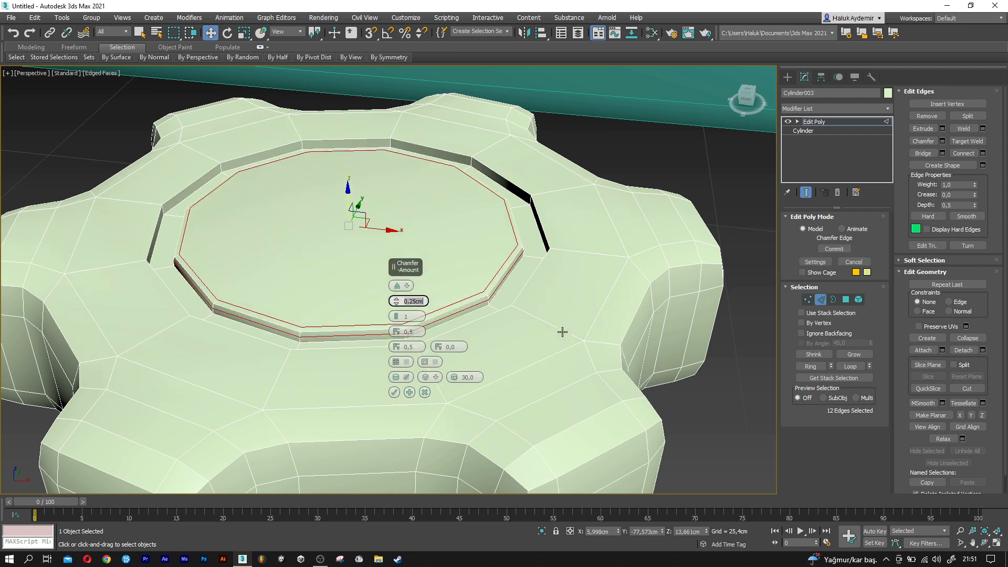
pyautogui.click(393, 392)
pyautogui.click(820, 299)
# Lower the knob vertically until it rests on the cylinder beneath it
pyautogui.scroll(-5, 350, 371)
pyautogui.press('F4')
pyautogui.moveTo(540, 423)
pyautogui.keyDown('alt'); pyautogui.mouseDown(button='middle')
pyautogui.moveTo(494, 400)
pyautogui.moveTo(486, 378)
pyautogui.moveTo(426, 373)
pyautogui.moveTo(449, 374)
pyautogui.mouseUp(button='middle'); pyautogui.keyUp('alt')
pyautogui.moveTo(376, 352); pyautogui.dragTo(376, 374)
pyautogui.keyDown('alt'); pyautogui.moveTo(377, 375); pyautogui.dragTo(379, 361, button='middle'); pyautogui.keyUp('alt')
pyautogui.scroll(3, 382, 391)
pyautogui.moveTo(374, 373); pyautogui.dragTo(372, 379)
# Group the knob and the cylinder beneath it under the name Group002
pyautogui.keyDown('ctrl'); pyautogui.click(347, 440); pyautogui.keyUp('ctrl')
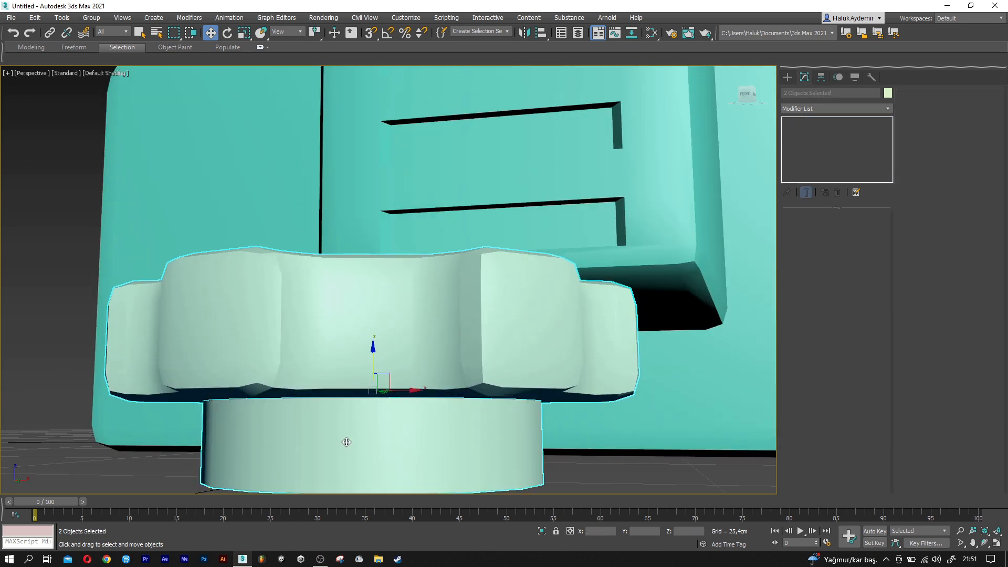
pyautogui.scroll(-4, 348, 442)
pyautogui.keyDown('alt'); pyautogui.moveTo(362, 443); pyautogui.dragTo(398, 456, button='middle'); pyautogui.keyUp('alt')
pyautogui.press('F4')
pyautogui.scroll(-7, 397, 452)
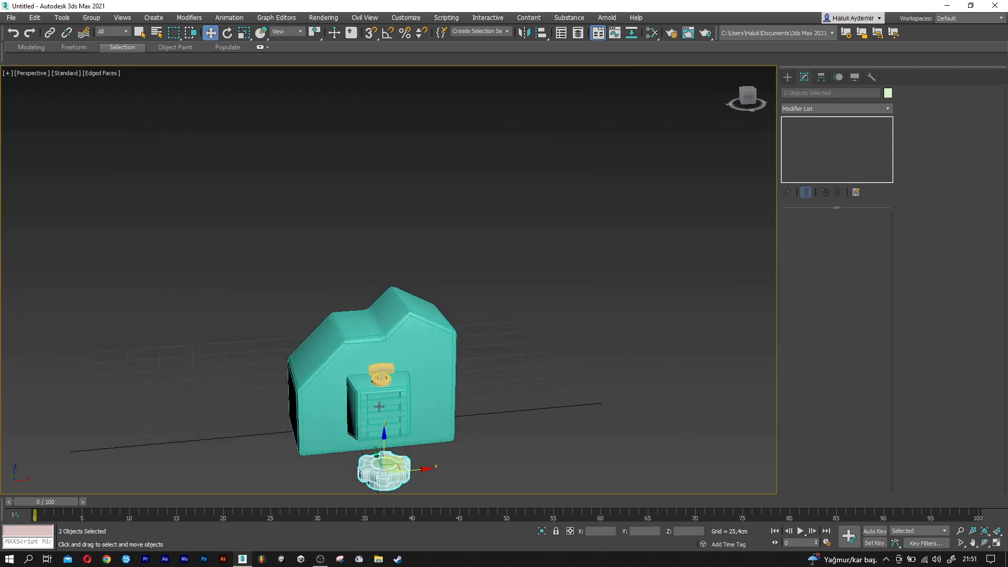
pyautogui.click(92, 22)
pyautogui.click(99, 29)
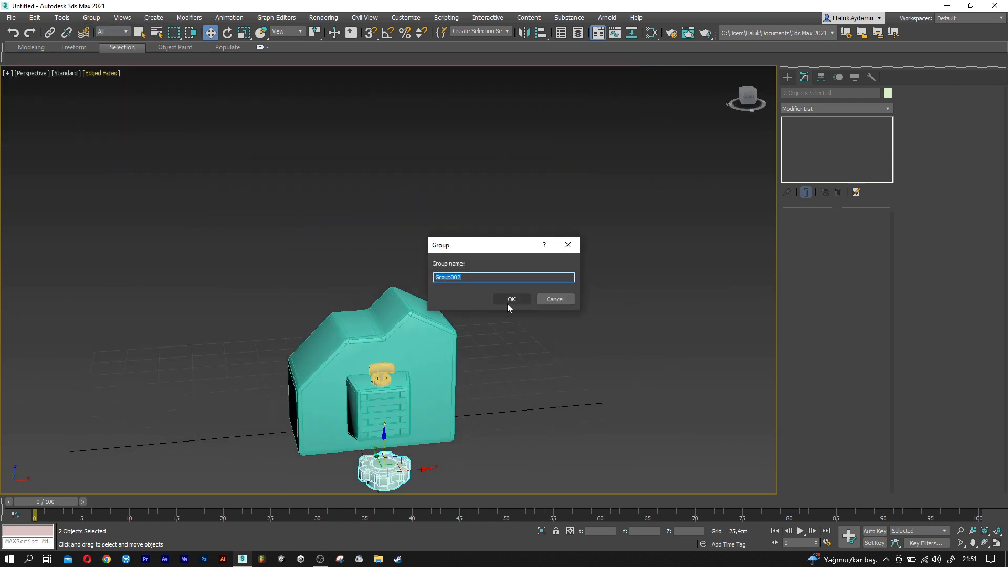
pyautogui.click(508, 300)
# Align the knob group to the main stepped body, center to center
pyautogui.click(541, 36)
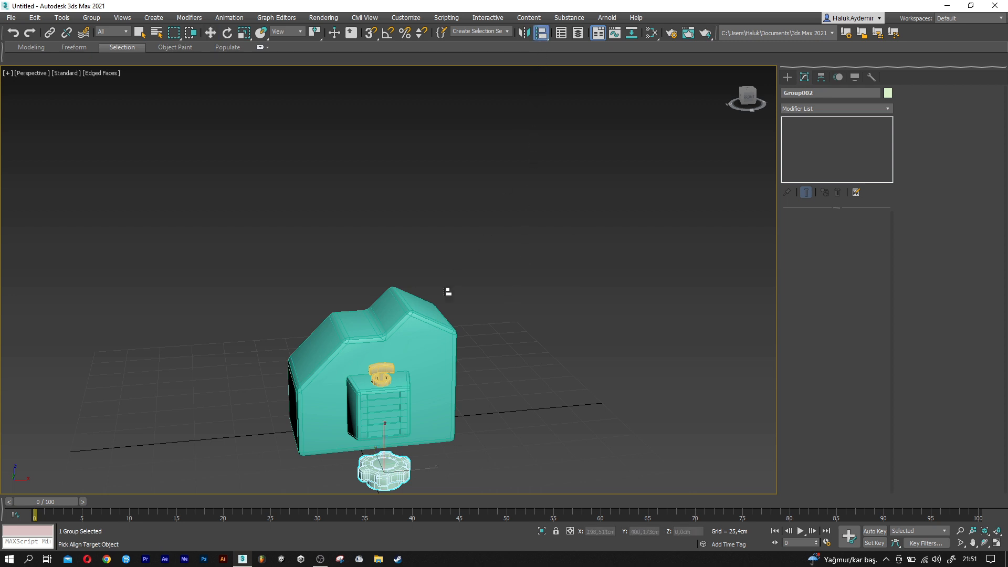
pyautogui.click(437, 313)
pyautogui.click(518, 368)
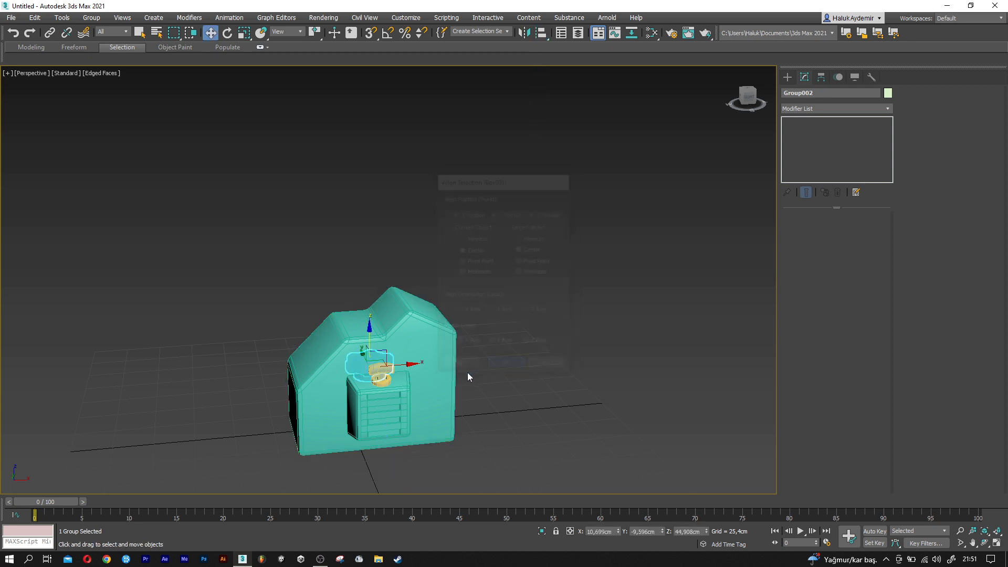
# Move the knob group up and sideways onto the right-hand sloped top of the main body
pyautogui.scroll(6, 383, 361)
pyautogui.scroll(3, 383, 361)
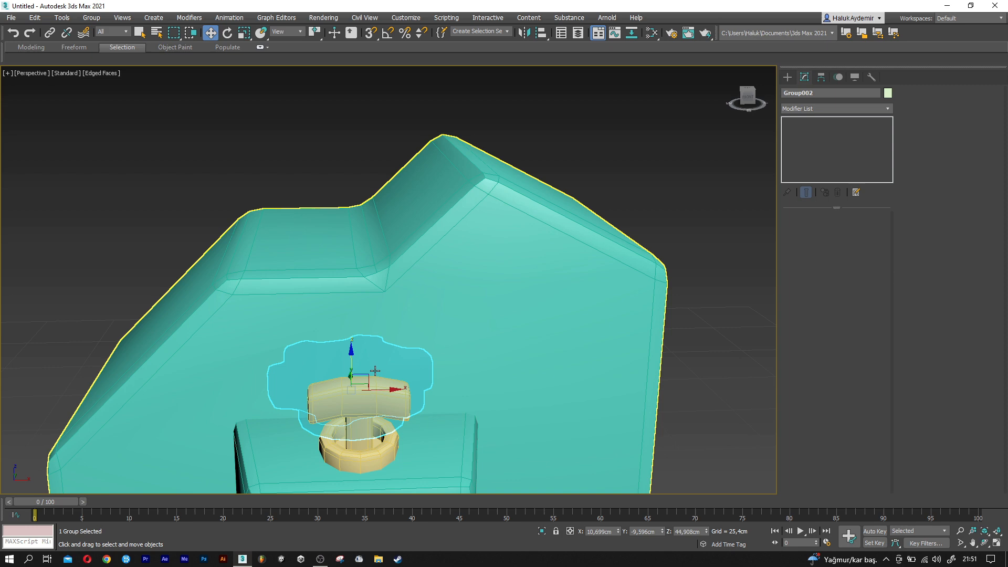
pyautogui.moveTo(357, 367); pyautogui.dragTo(580, 169)
pyautogui.moveTo(504, 220); pyautogui.dragTo(361, 305, button='middle')
# Tilt the knob group to match the slope and seat its base on the surface, at about X 49.5 cm, Z 86.4 cm
pyautogui.scroll(3, 434, 245)
pyautogui.press('e')
pyautogui.moveTo(442, 240); pyautogui.dragTo(464, 256)
pyautogui.keyDown('alt'); pyautogui.moveTo(464, 256); pyautogui.dragTo(445, 235, button='middle'); pyautogui.keyUp('alt')
pyautogui.press('w')
pyautogui.moveTo(422, 251); pyautogui.dragTo(451, 240)
pyautogui.press('e')
pyautogui.press('w')
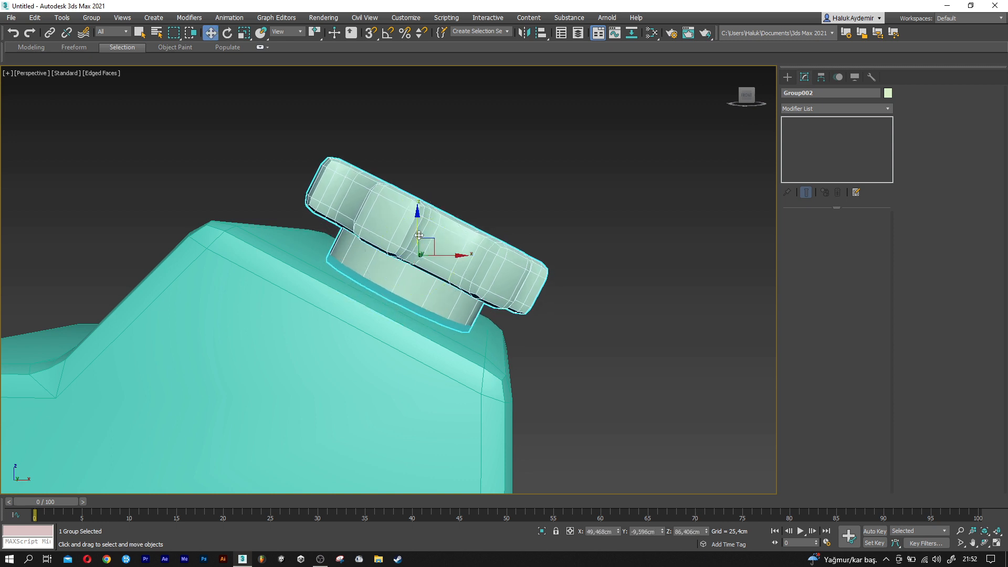
# Fine-tune the knob group's position on the sloped top to about X 48.1 cm, Z 87.6 cm
pyautogui.moveTo(436, 240)
pyautogui.keyDown('alt'); pyautogui.mouseDown(button='middle')
pyautogui.moveTo(428, 244)
pyautogui.moveTo(444, 245)
pyautogui.mouseUp(button='middle'); pyautogui.keyUp('alt')
pyautogui.moveTo(444, 246); pyautogui.dragTo(425, 229)
pyautogui.keyDown('alt'); pyautogui.moveTo(425, 229); pyautogui.dragTo(447, 287, button='middle'); pyautogui.keyUp('alt')
pyautogui.scroll(-5, 452, 261)
pyautogui.moveTo(441, 336); pyautogui.dragTo(596, 249, button='middle')
pyautogui.scroll(-3, 577, 252)
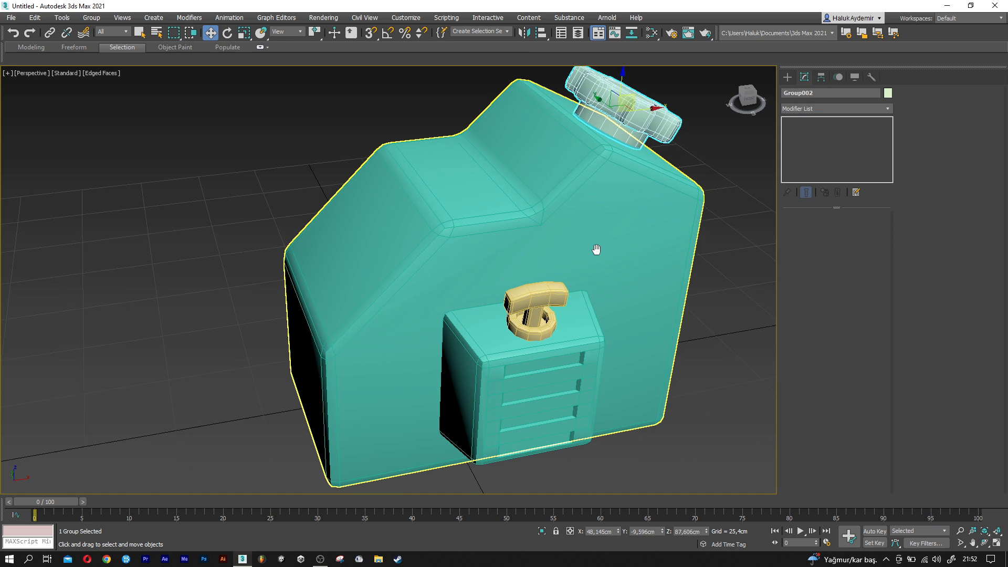
# Copy the slotted side box to the free space beside it and delete the copy's Edit Poly modifier
pyautogui.click(499, 363)
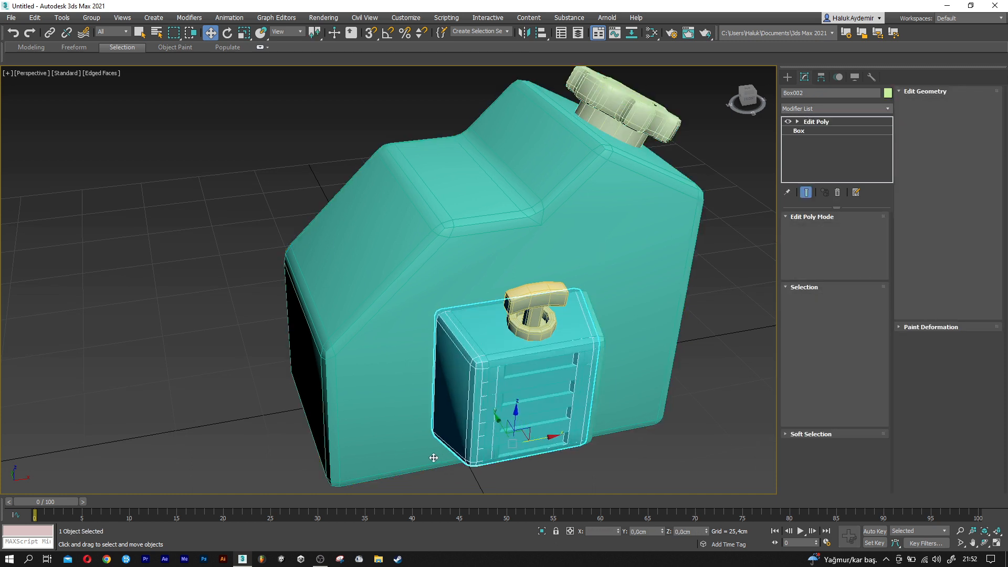
pyautogui.keyDown('shift'); pyautogui.moveTo(434, 457); pyautogui.dragTo(292, 479); pyautogui.keyUp('shift')
pyautogui.click(508, 329)
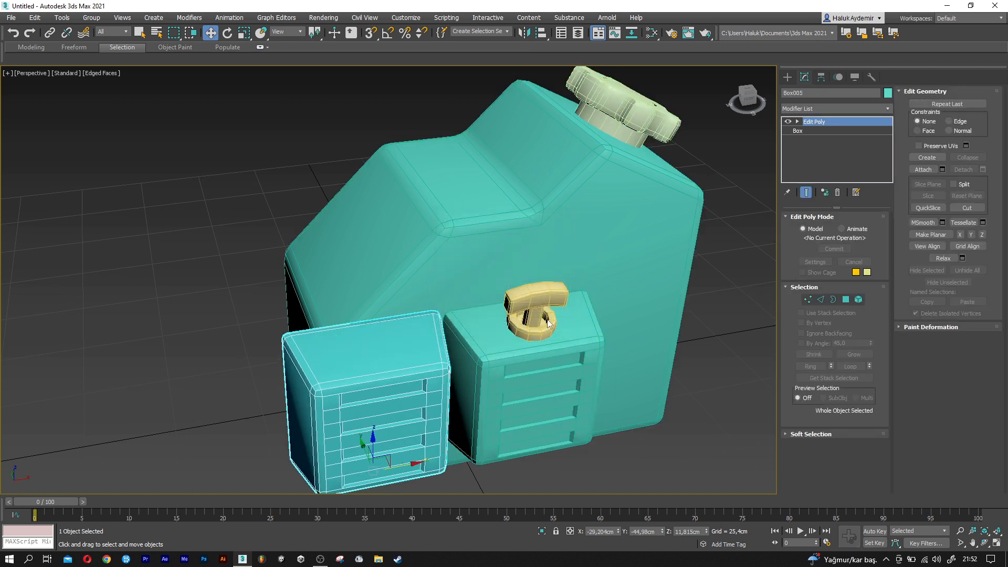
pyautogui.rightClick(820, 123)
pyautogui.click(828, 142)
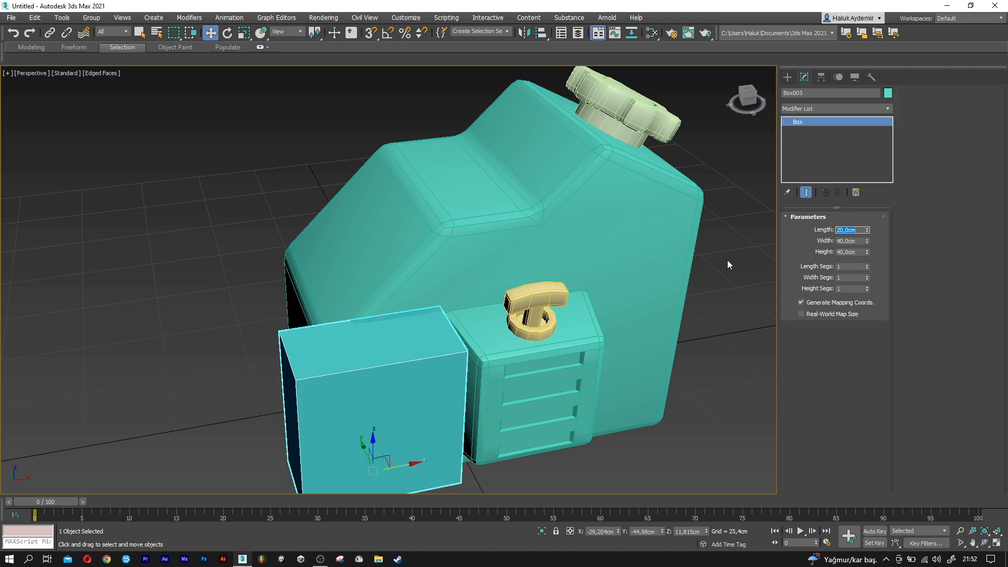
# Resize the copied box to a thin plate: length 30 cm, width 30 cm, height 2 cm
pyautogui.write('30')
pyautogui.press('Tab')
pyautogui.write('30')
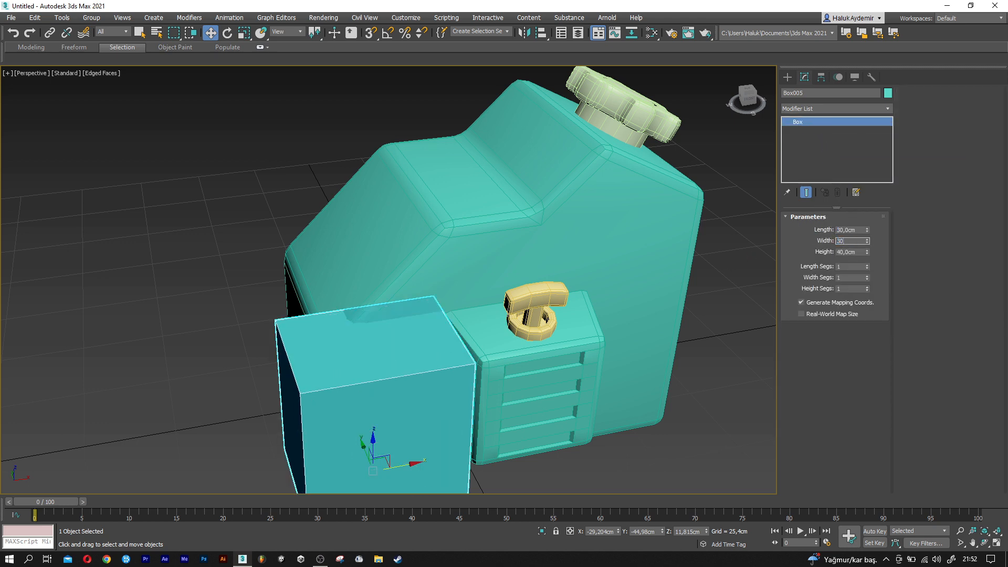
pyautogui.press('Tab')
pyautogui.write('2')
pyautogui.press('Return')
pyautogui.moveTo(261, 392); pyautogui.dragTo(290, 369, button='middle')
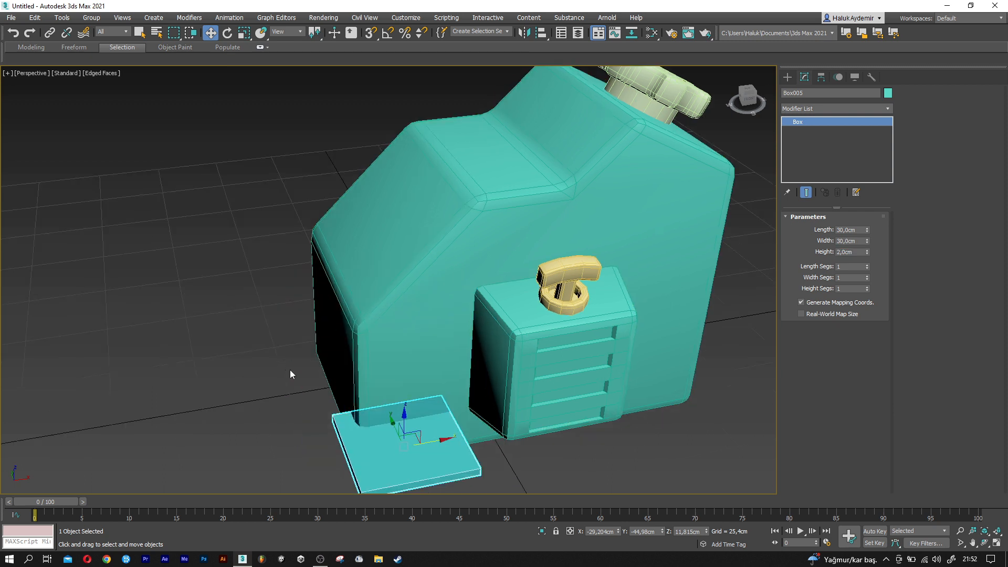
# Align the thin plate to the main stepped body, center to center
pyautogui.click(541, 32)
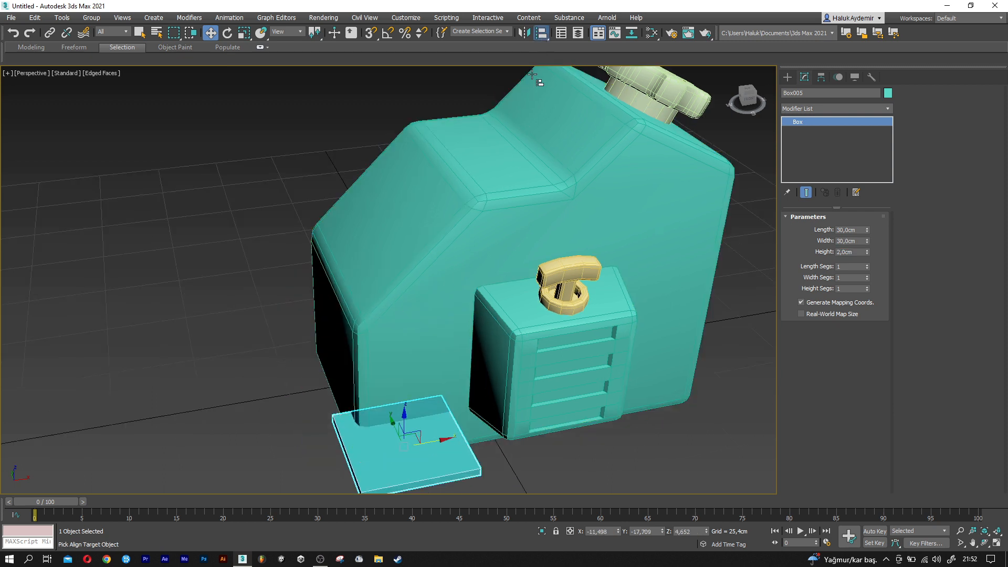
pyautogui.click(440, 208)
pyautogui.click(506, 366)
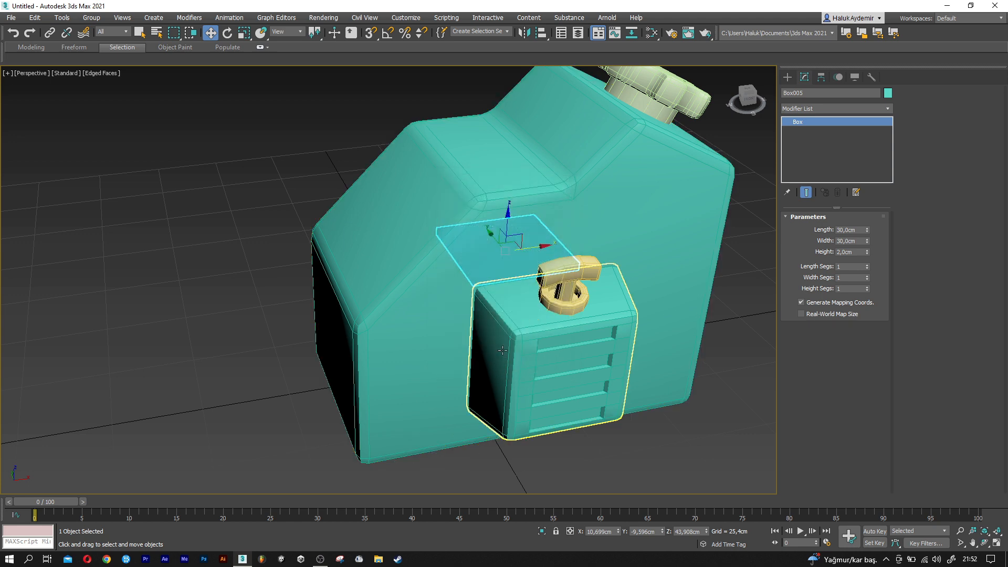
# Move the plate onto the main body's lower front slope, tilt it about 45° to match, and seat it on the surface
pyautogui.moveTo(530, 251); pyautogui.dragTo(321, 212)
pyautogui.scroll(5, 373, 263)
pyautogui.press('e')
pyautogui.press('w')
pyautogui.keyDown('alt'); pyautogui.moveTo(363, 179); pyautogui.dragTo(346, 165, button='middle'); pyautogui.keyUp('alt')
pyautogui.moveTo(387, 172); pyautogui.dragTo(362, 150)
pyautogui.press('e')
pyautogui.press('w')
pyautogui.press('e')
pyautogui.press('w')
# Copy the tilted plate off the slope and set the copy's length, width and height to 15 cm each
pyautogui.keyDown('alt'); pyautogui.moveTo(345, 186); pyautogui.dragTo(406, 188, button='middle'); pyautogui.keyUp('alt')
pyautogui.keyDown('shift'); pyautogui.moveTo(419, 167); pyautogui.dragTo(337, 199); pyautogui.keyUp('shift')
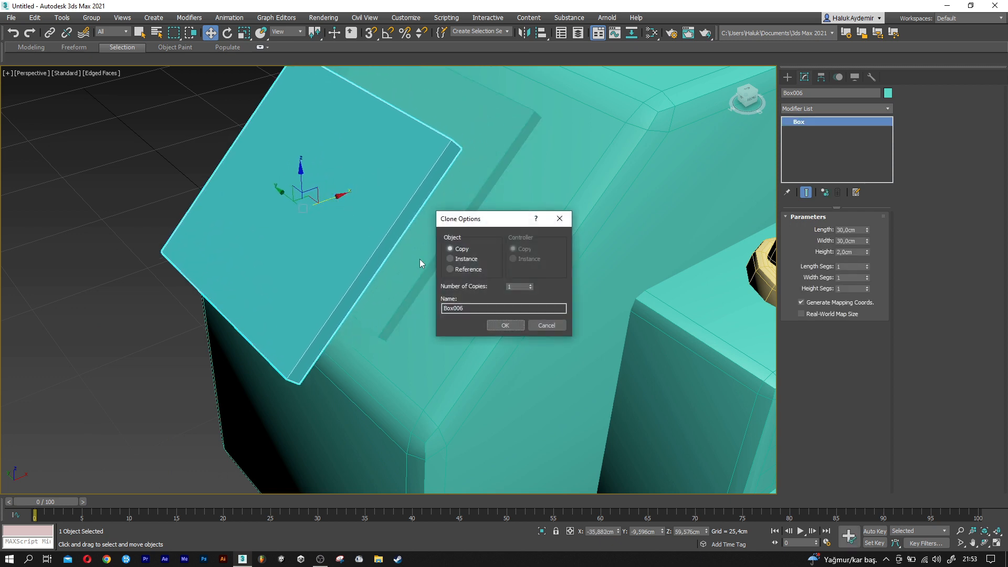
pyautogui.click(504, 325)
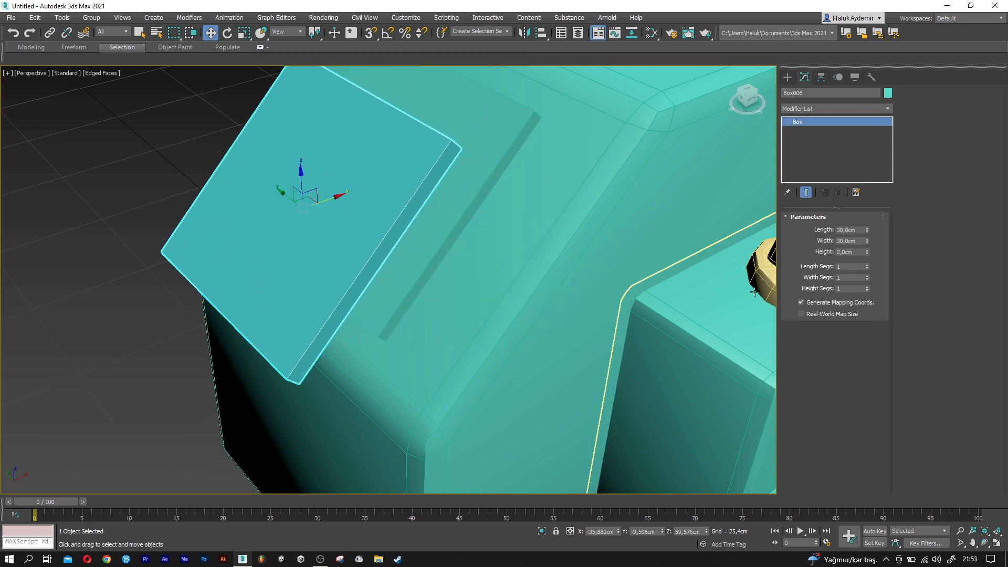
pyautogui.write('15')
pyautogui.press('Tab')
pyautogui.write('15')
pyautogui.press('Tab')
pyautogui.write('15')
pyautogui.press('Return')
pyautogui.keyDown('alt'); pyautogui.moveTo(330, 182); pyautogui.dragTo(356, 241, button='middle'); pyautogui.keyUp('alt')
# Rotate the 15 cm cube upright with angle snap on and move it into the plate, at about X -18.2 cm, Z 60.8 cm
pyautogui.press('e')
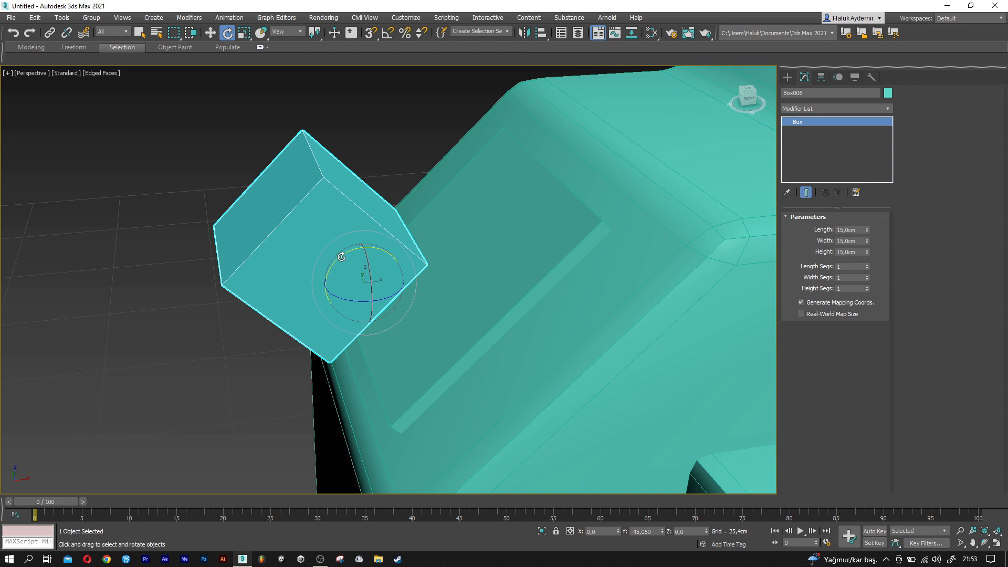
pyautogui.press('a')
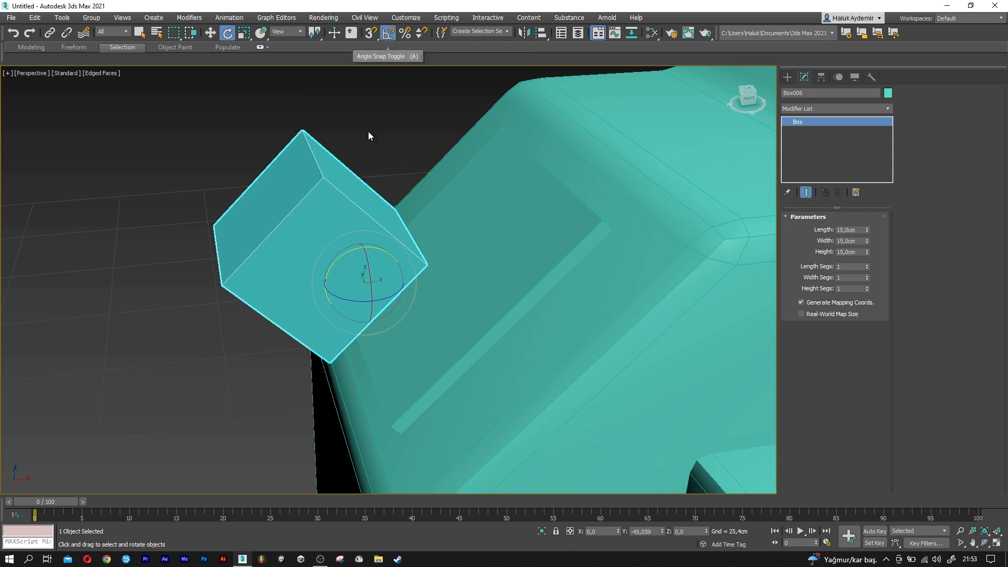
pyautogui.moveTo(334, 263); pyautogui.dragTo(323, 279)
pyautogui.press('w')
pyautogui.keyDown('alt'); pyautogui.moveTo(354, 294); pyautogui.dragTo(344, 285, button='middle'); pyautogui.keyUp('alt')
pyautogui.moveTo(377, 281); pyautogui.dragTo(538, 274)
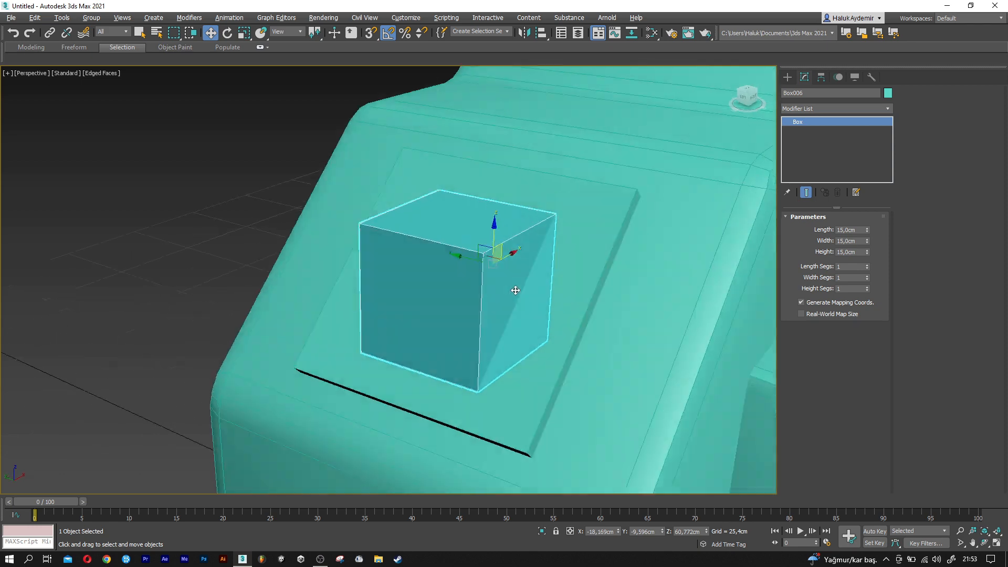
# Add an Edit Poly modifier to the cube and chamfer its upper front edge by 3 cm
pyautogui.scroll(2, 592, 241)
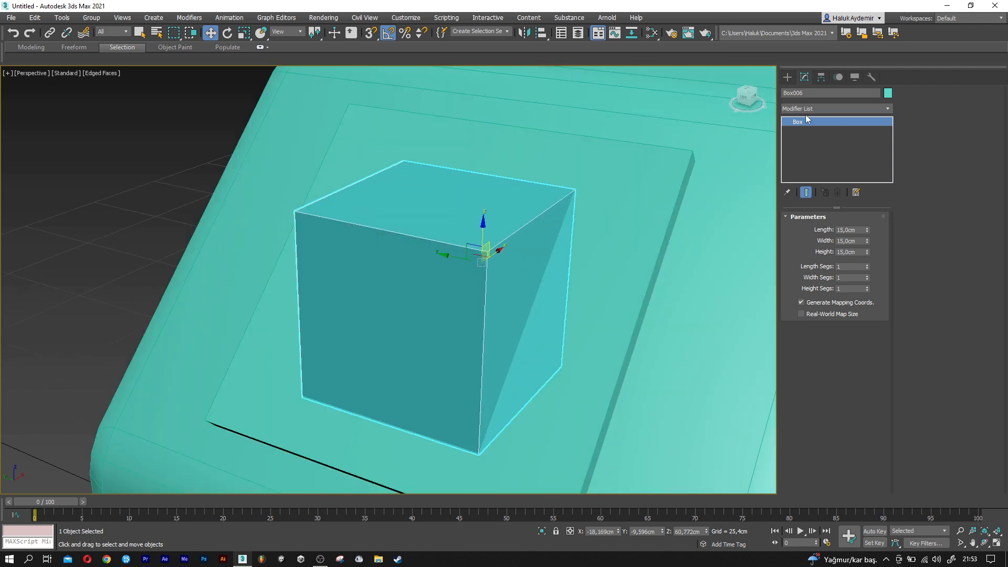
pyautogui.click(807, 108)
pyautogui.click(814, 146)
pyautogui.click(820, 301)
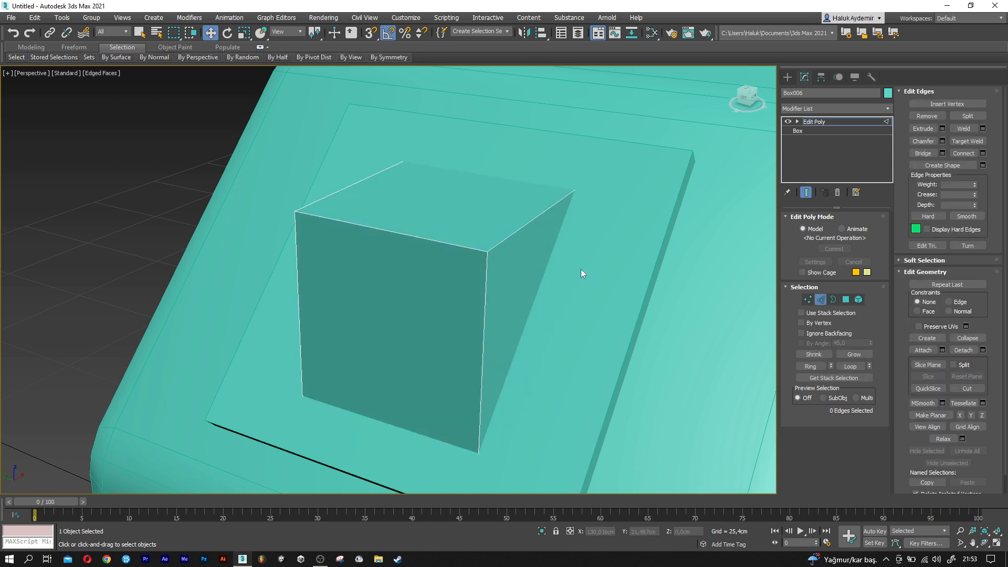
pyautogui.click(454, 248)
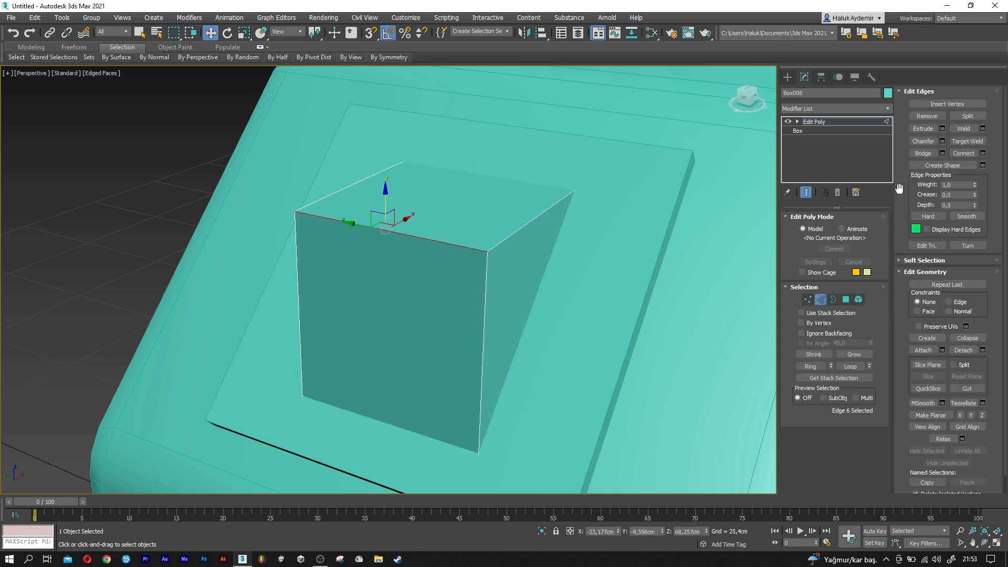
pyautogui.click(942, 141)
pyautogui.click(414, 299)
pyautogui.write('3')
pyautogui.press('Return')
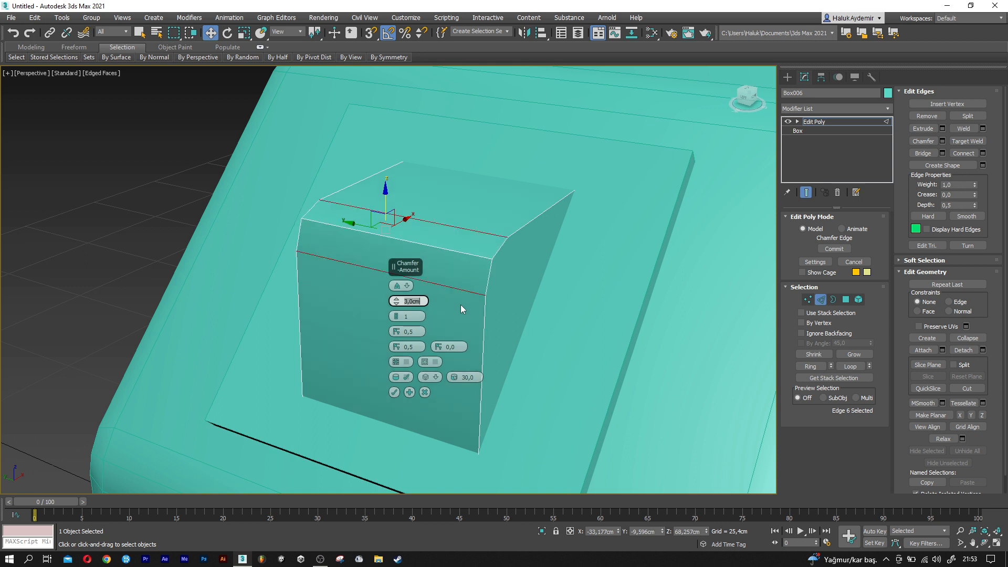
pyautogui.click(394, 392)
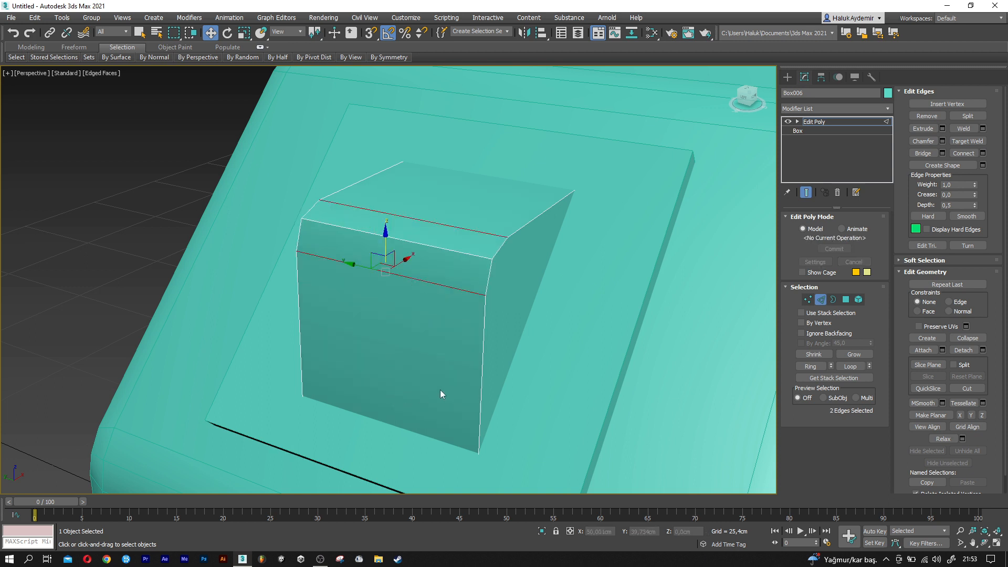
# Connect the two vertical edges of the cube's front face with one horizontal segment
pyautogui.click(478, 383)
pyautogui.keyDown('ctrl'); pyautogui.click(300, 328); pyautogui.keyUp('ctrl')
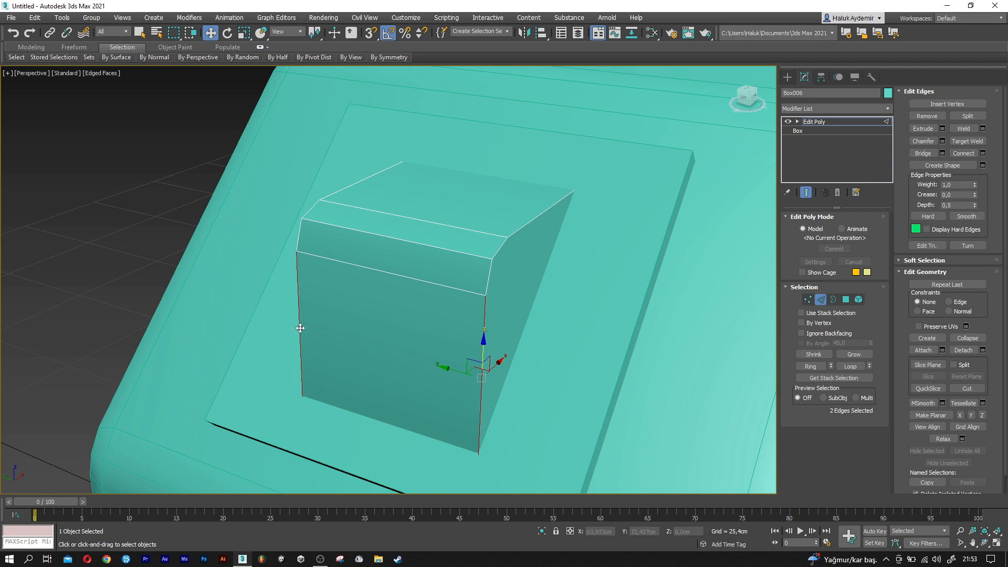
pyautogui.click(983, 154)
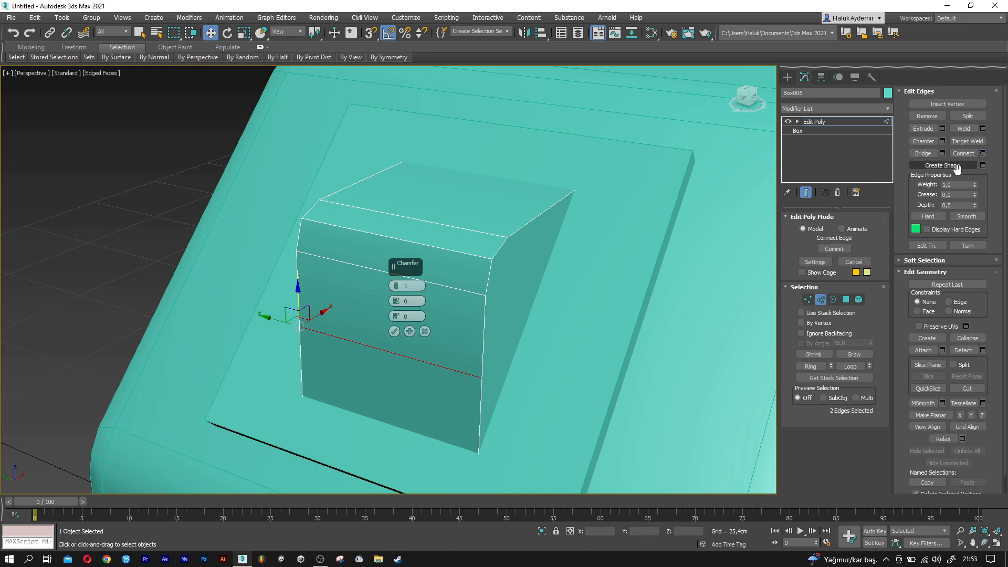
pyautogui.click(394, 331)
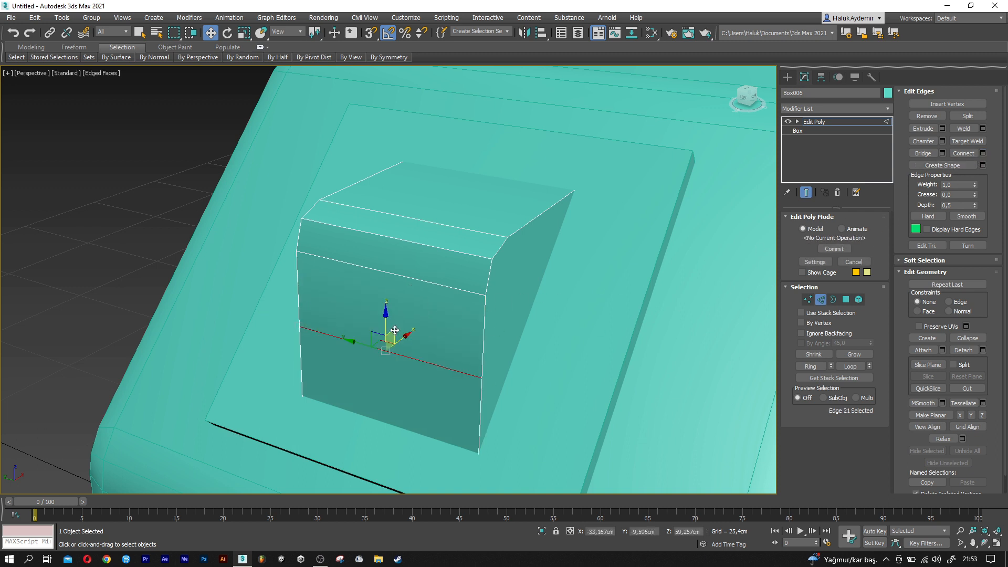
# Inset the upper polygon of the cube's split front face by 1 cm
pyautogui.click(848, 300)
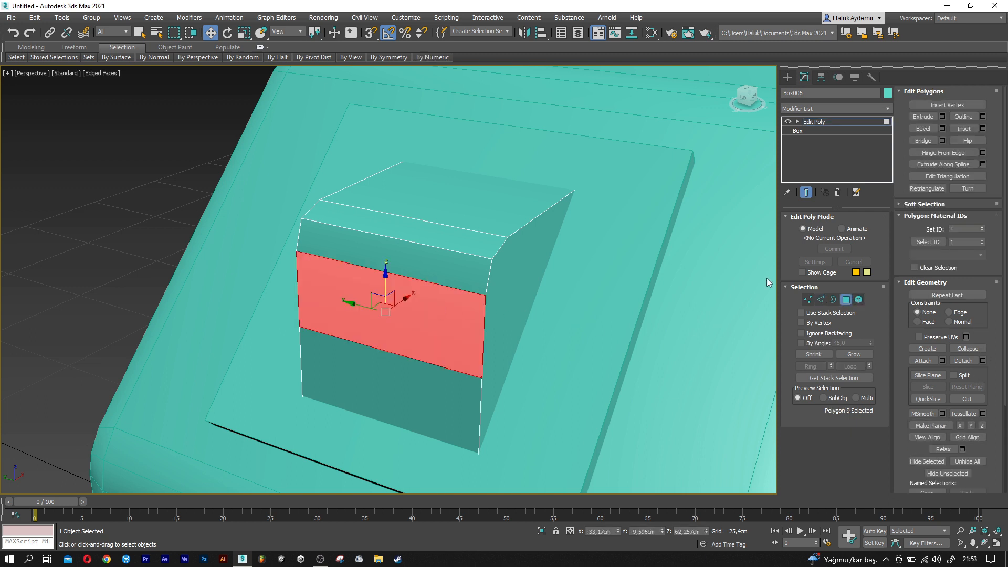
pyautogui.click(981, 128)
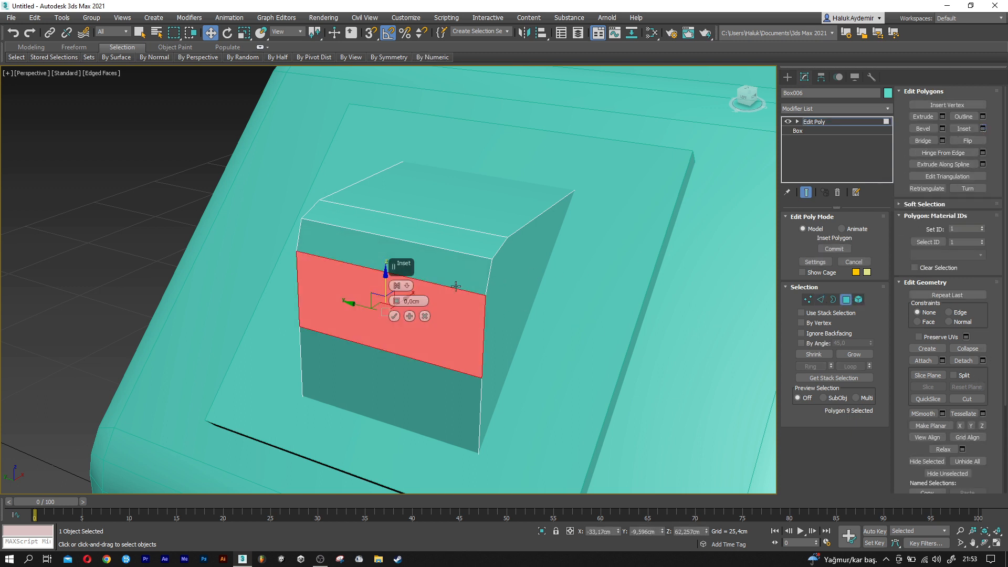
pyautogui.press('Return')
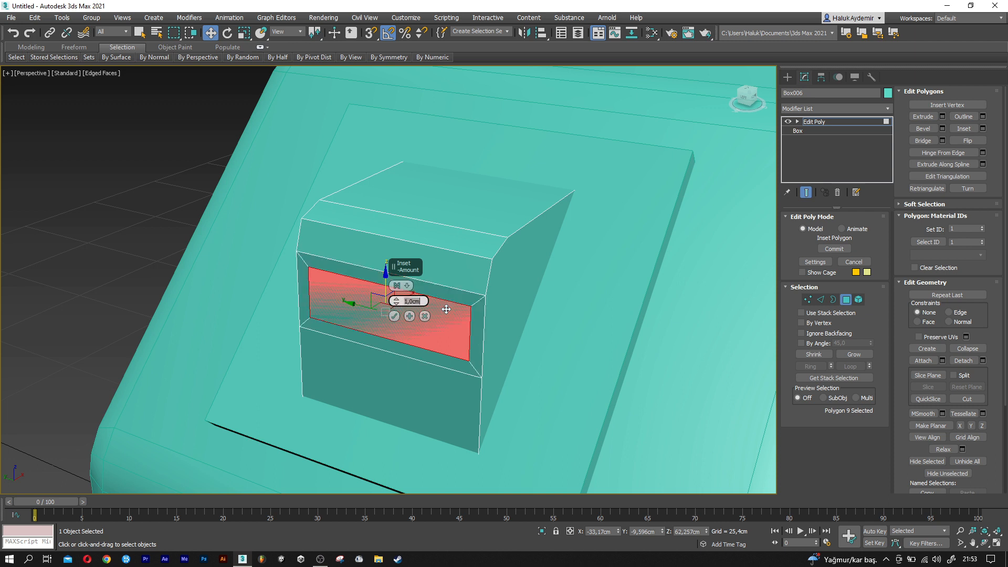
pyautogui.click(395, 317)
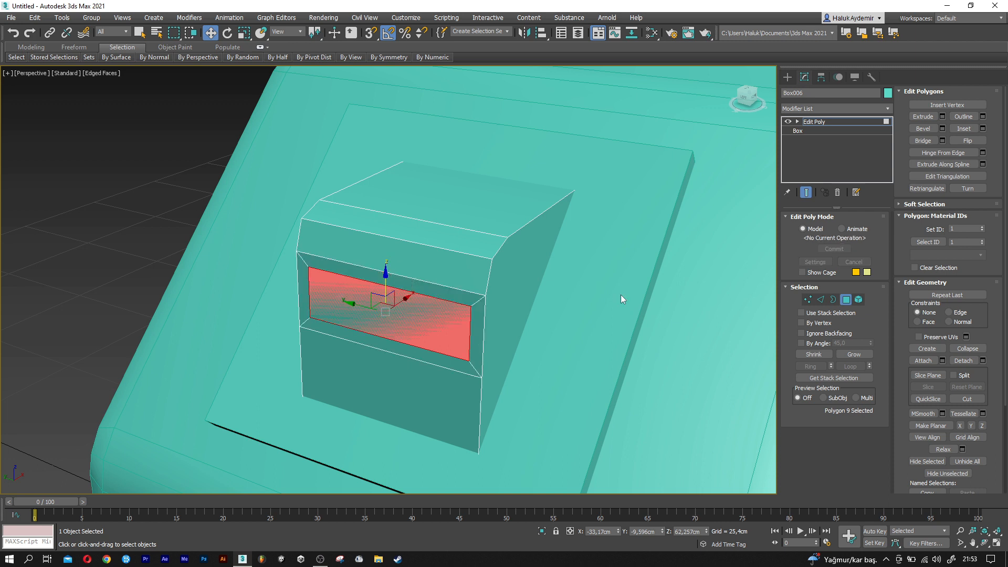
# Extrude the inset polygon inward by -0.5 cm and scale it down slightly
pyautogui.click(942, 116)
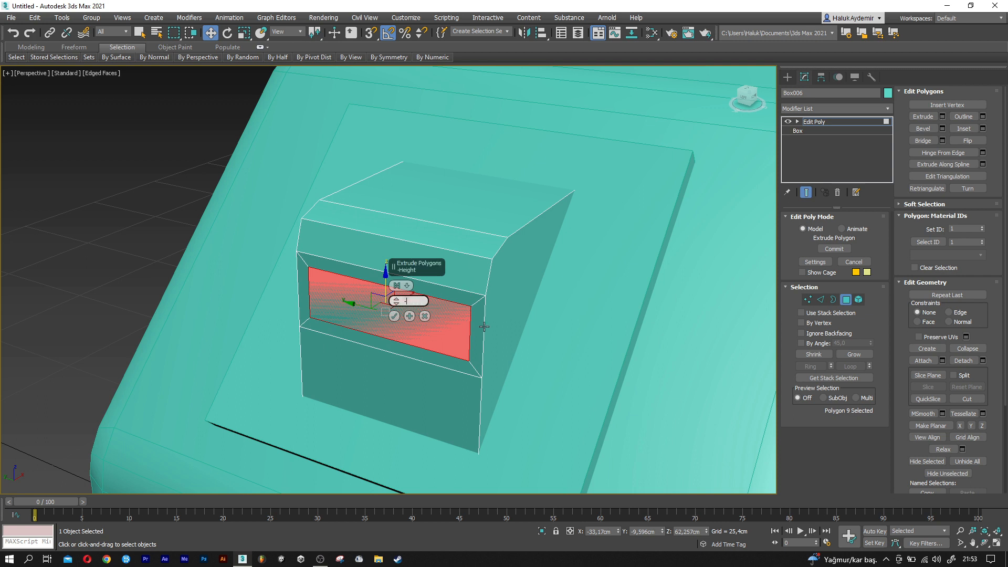
pyautogui.press('Return')
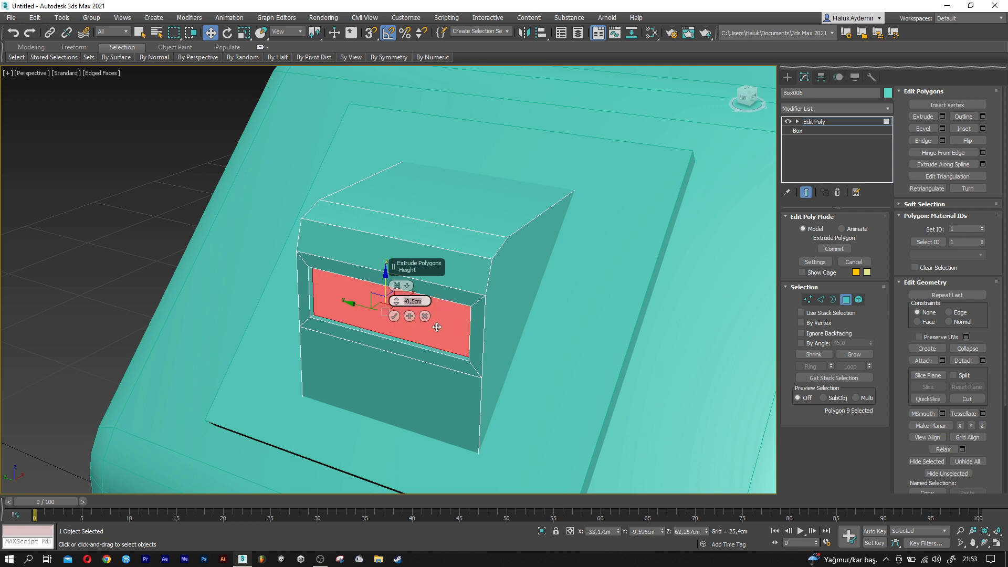
pyautogui.click(395, 317)
pyautogui.press('r')
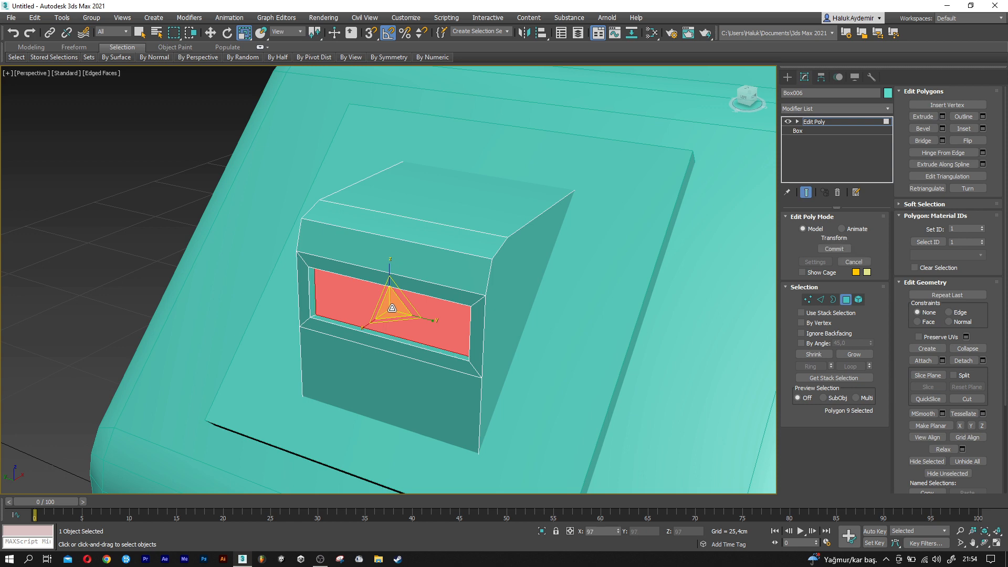
# Select the edges outlining both sides of the slotted box on the front slope, excluding the recess and its inset edges
pyautogui.click(820, 299)
pyautogui.keyDown('alt'); pyautogui.moveTo(482, 294); pyautogui.dragTo(560, 369, button='middle'); pyautogui.keyUp('alt')
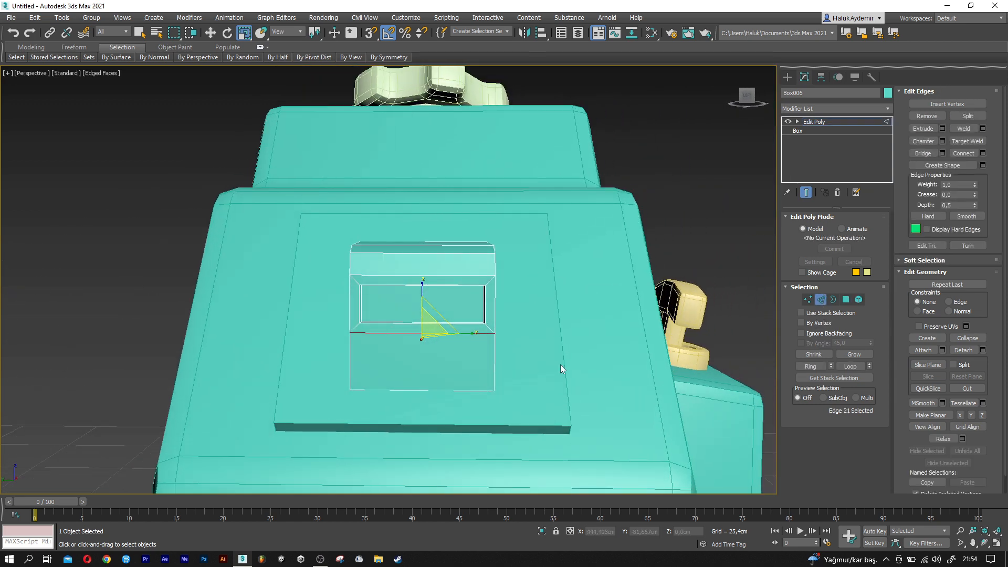
pyautogui.moveTo(401, 351); pyautogui.dragTo(271, 189)
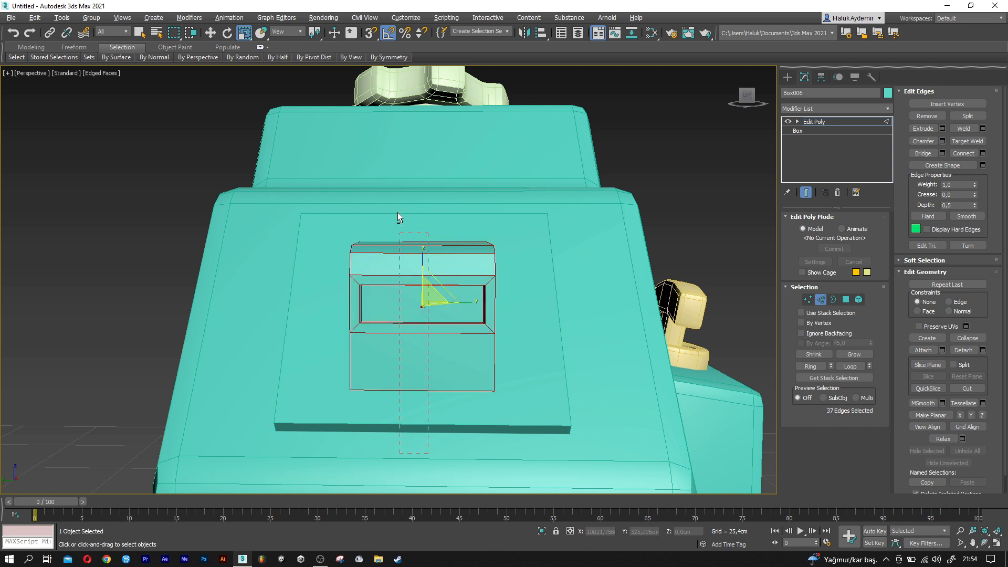
pyautogui.keyDown('alt'); pyautogui.moveTo(397, 213); pyautogui.dragTo(395, 192); pyautogui.keyUp('alt')
pyautogui.scroll(4, 379, 313)
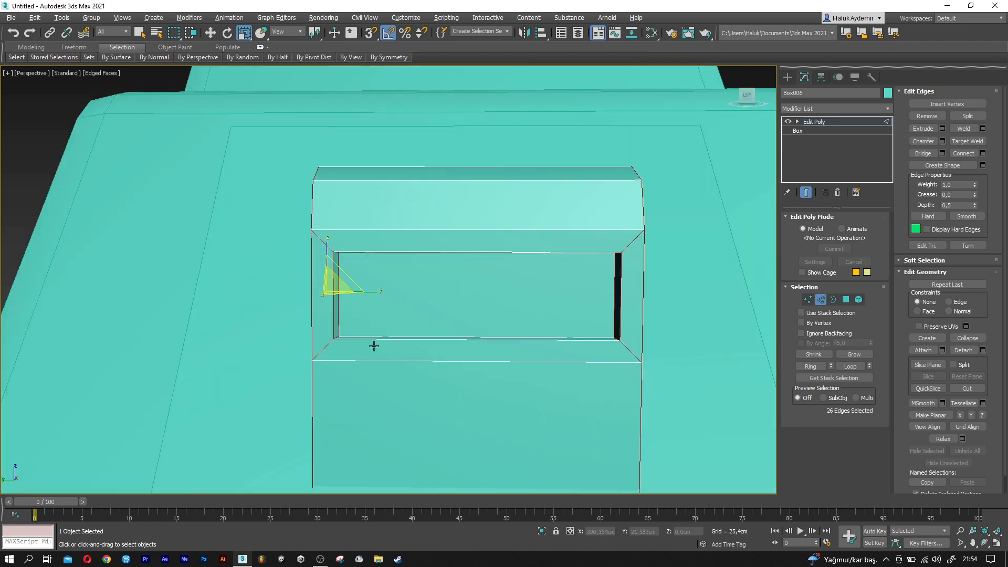
pyautogui.scroll(1, 374, 346)
pyautogui.moveTo(381, 359); pyautogui.dragTo(333, 240)
pyautogui.keyDown('alt'); pyautogui.moveTo(572, 349); pyautogui.dragTo(596, 359, button='middle'); pyautogui.keyUp('alt')
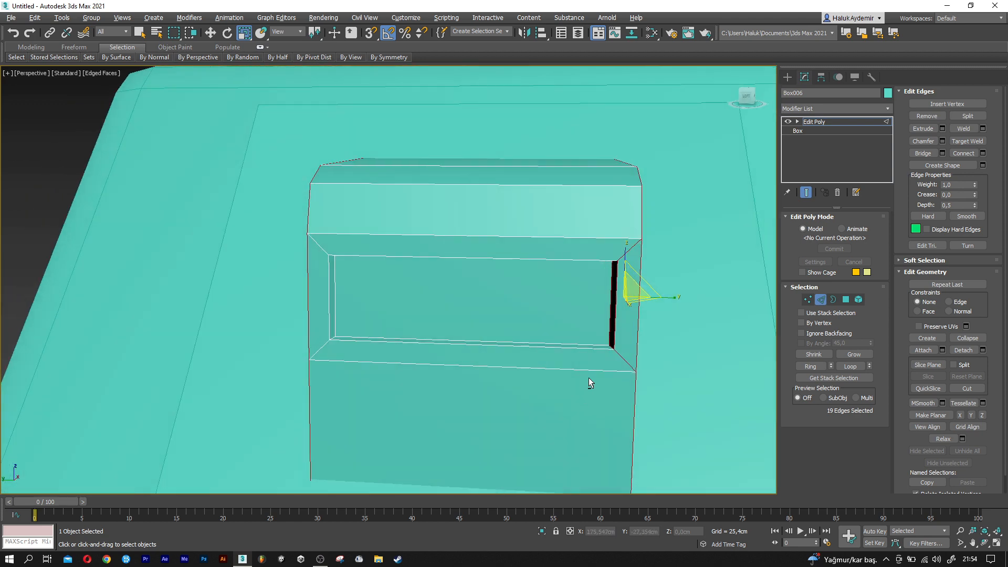
pyautogui.keyDown('alt'); pyautogui.moveTo(615, 246); pyautogui.dragTo(618, 245); pyautogui.keyUp('alt')
pyautogui.scroll(-2, 600, 253)
pyautogui.keyDown('alt'); pyautogui.moveTo(601, 254); pyautogui.dragTo(546, 295, button='middle'); pyautogui.keyUp('alt')
# Chamfer the selected side outline edges of the slotted box by 0.5 cm with one segment
pyautogui.click(941, 142)
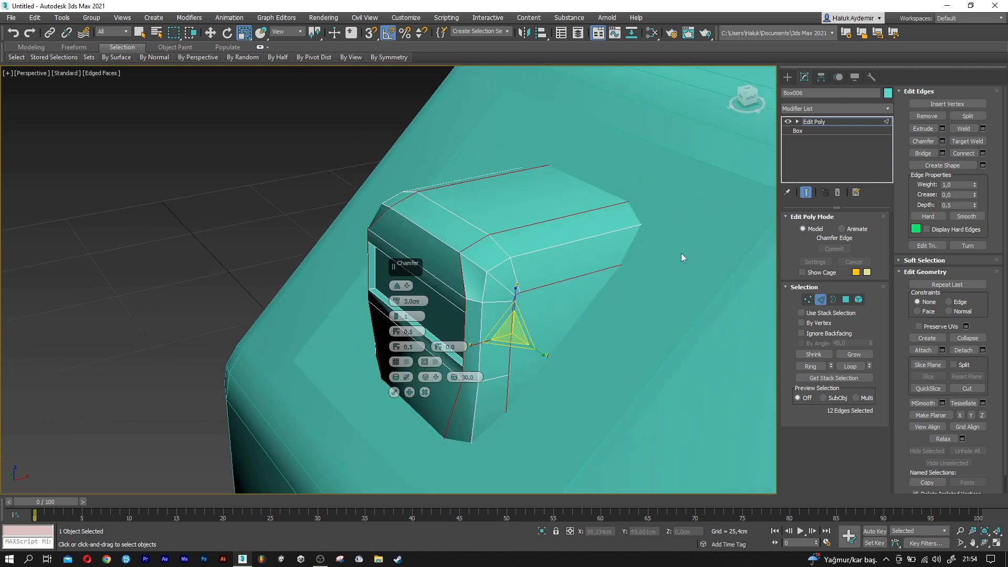
pyautogui.write('0,75')
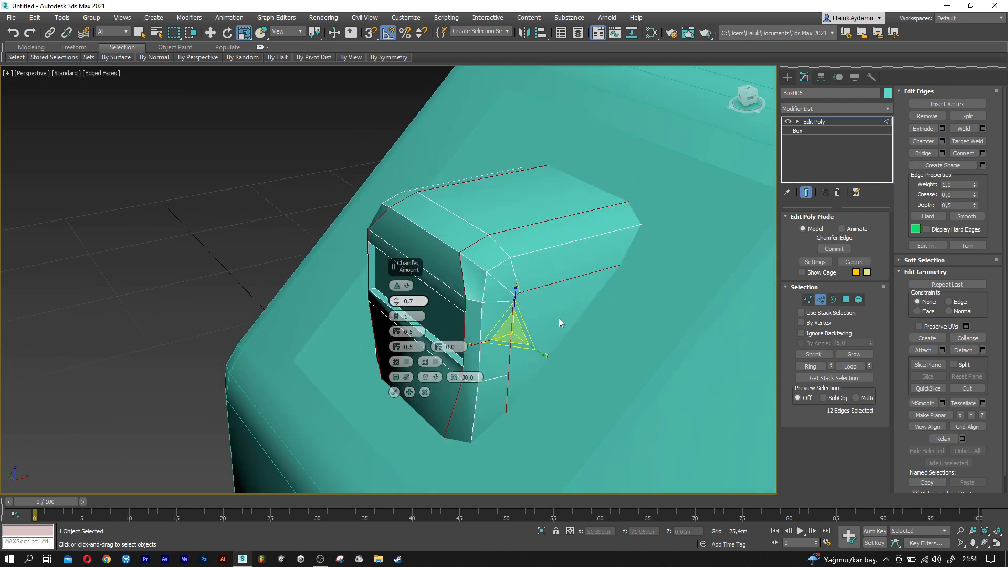
pyautogui.press('Return')
pyautogui.keyDown('alt'); pyautogui.moveTo(558, 318); pyautogui.dragTo(570, 314, button='middle'); pyautogui.keyUp('alt')
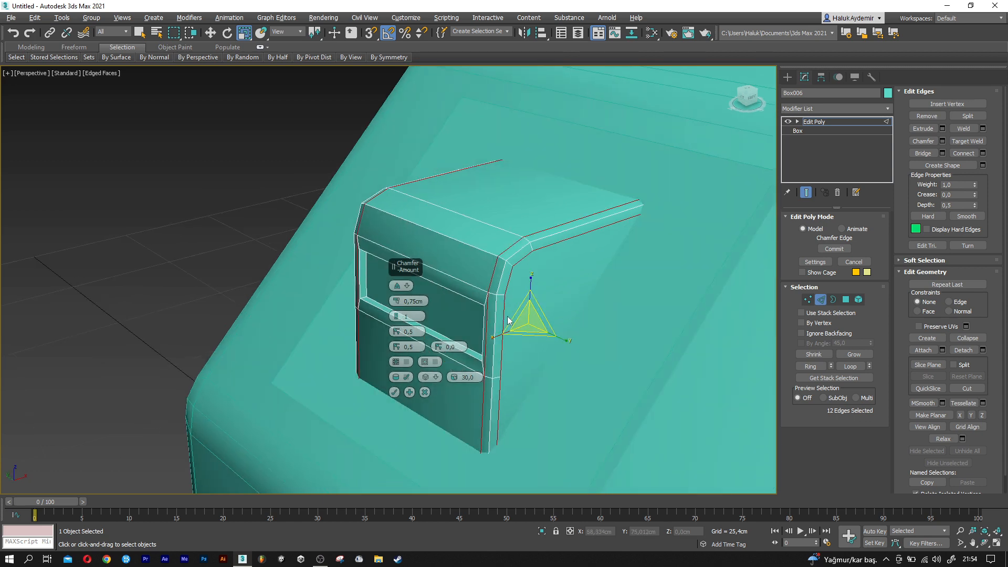
pyautogui.scroll(4, 507, 316)
pyautogui.keyDown('alt'); pyautogui.moveTo(492, 323); pyautogui.dragTo(525, 327, button='middle'); pyautogui.keyUp('alt')
pyautogui.write('0,')
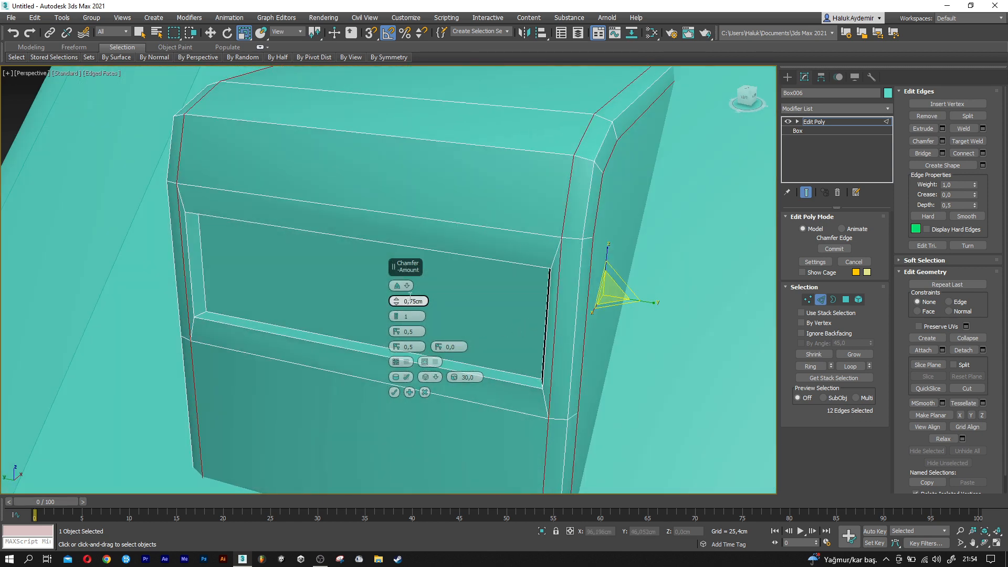
pyautogui.write('5')
pyautogui.press('Return')
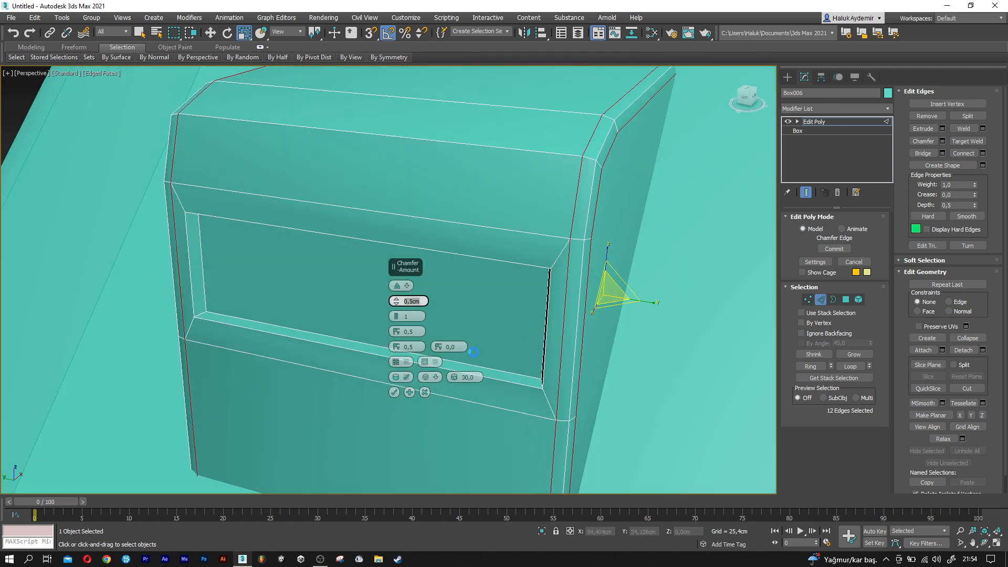
pyautogui.click(394, 392)
pyautogui.scroll(-5, 504, 400)
pyautogui.keyDown('alt'); pyautogui.moveTo(504, 400); pyautogui.dragTo(477, 396, button='middle'); pyautogui.keyUp('alt')
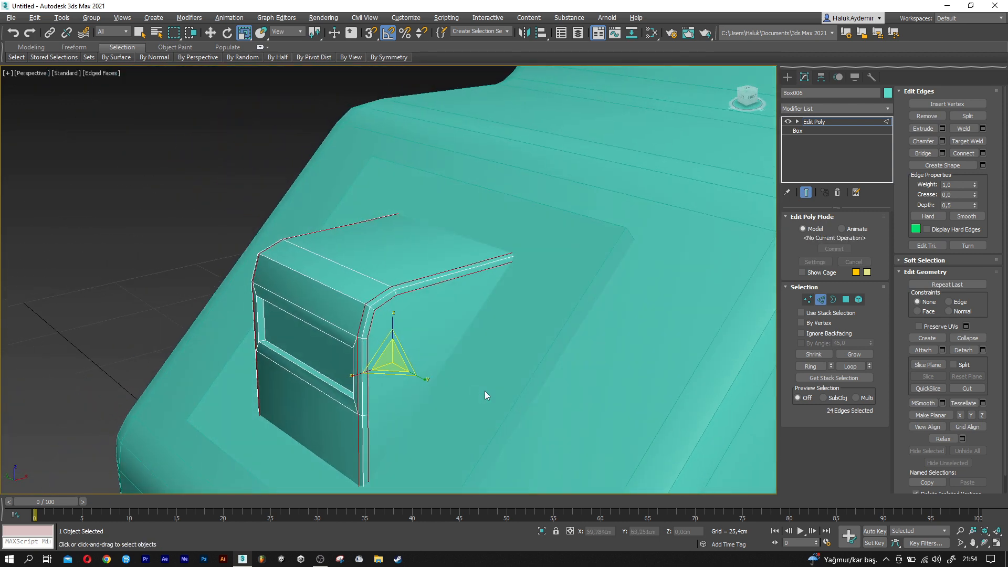
# Leave edge editing, deselect the slotted box and examine its chamfers with the edge display switched off and on again
pyautogui.click(822, 303)
pyautogui.scroll(-3, 473, 315)
pyautogui.keyDown('alt'); pyautogui.moveTo(473, 315); pyautogui.dragTo(467, 328, button='middle'); pyautogui.keyUp('alt')
pyautogui.press('F4')
pyautogui.press('w')
pyautogui.click(228, 252)
pyautogui.moveTo(295, 285)
pyautogui.keyDown('alt'); pyautogui.mouseDown(button='middle')
pyautogui.moveTo(353, 278)
pyautogui.moveTo(280, 284)
pyautogui.moveTo(315, 300)
pyautogui.mouseUp(button='middle'); pyautogui.keyUp('alt')
pyautogui.scroll(-4, 280, 284)
pyautogui.press('F4')
pyautogui.scroll(2, 309, 297)
# Select the slotted box on the front slope and nudge it slightly in the XZ plane
pyautogui.click(305, 294)
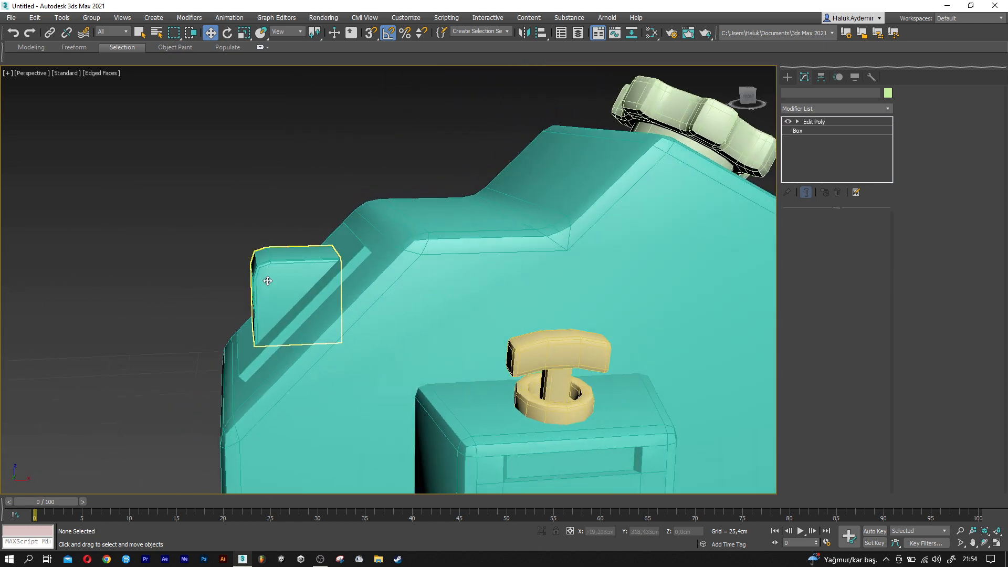
pyautogui.scroll(5, 284, 292)
pyautogui.moveTo(309, 285); pyautogui.dragTo(314, 286, button='middle')
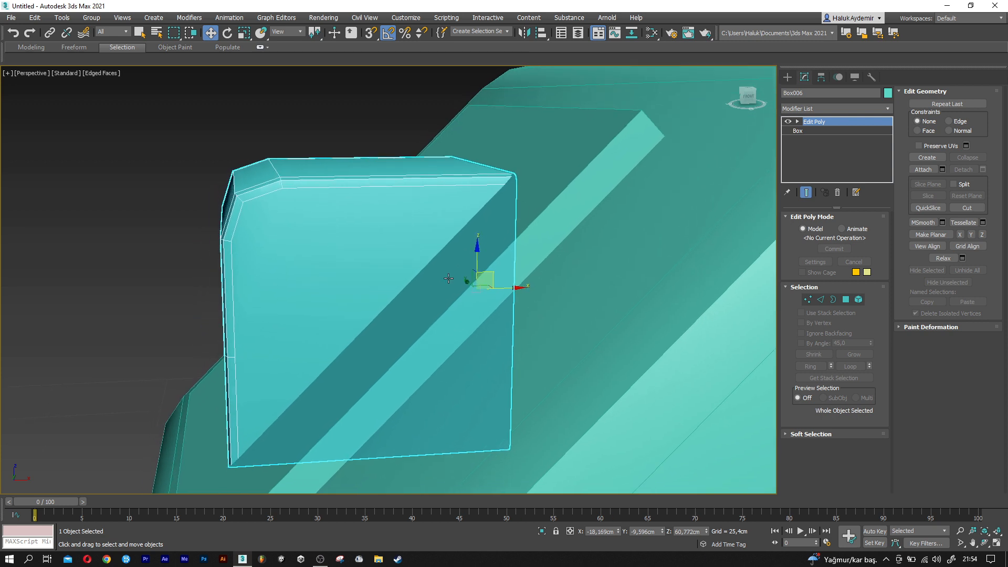
pyautogui.moveTo(491, 273); pyautogui.dragTo(494, 272)
pyautogui.scroll(-8, 520, 346)
pyautogui.keyDown('alt'); pyautogui.moveTo(520, 346); pyautogui.dragTo(383, 271, button='middle'); pyautogui.keyUp('alt')
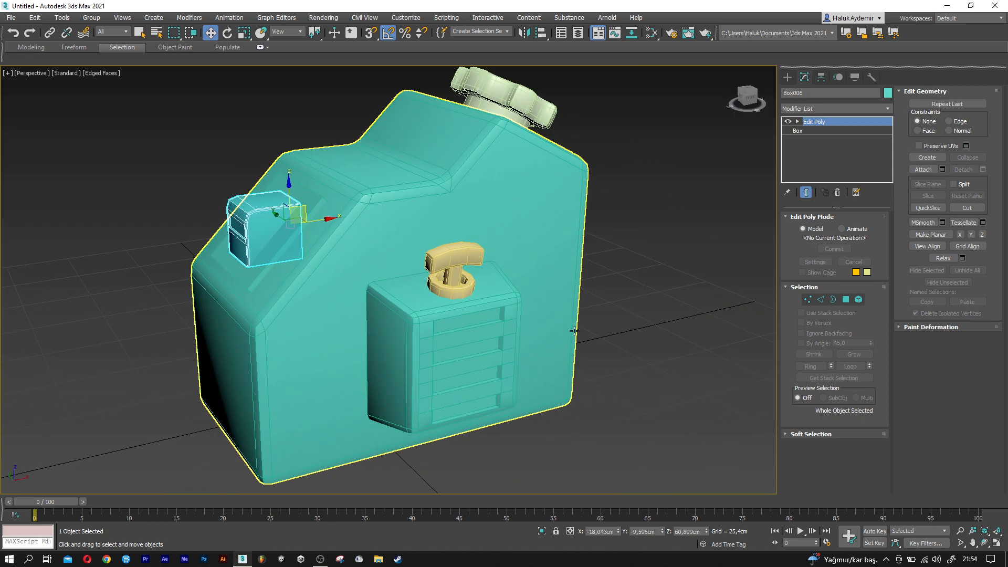
# Copy the large stepped body about 110 cm along X, behind the original
pyautogui.click(611, 355)
pyautogui.keyDown('alt'); pyautogui.moveTo(610, 367); pyautogui.dragTo(278, 378, button='middle'); pyautogui.keyUp('alt')
pyautogui.click(252, 321)
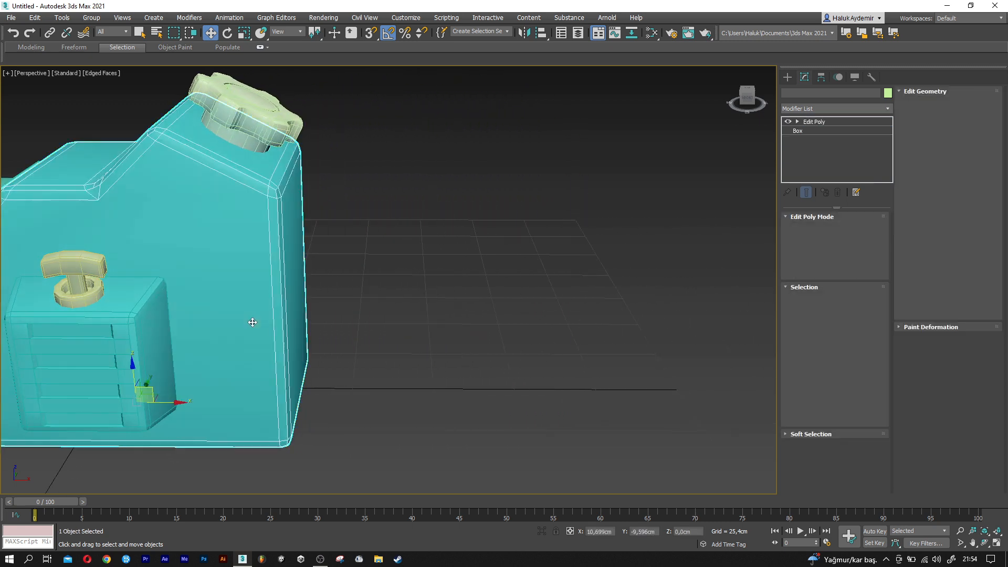
pyautogui.moveTo(176, 400)
pyautogui.keyDown('shift'); pyautogui.mouseDown()
pyautogui.moveTo(536, 406)
pyautogui.moveTo(534, 379)
pyautogui.mouseUp(); pyautogui.keyUp('shift')
pyautogui.click(504, 326)
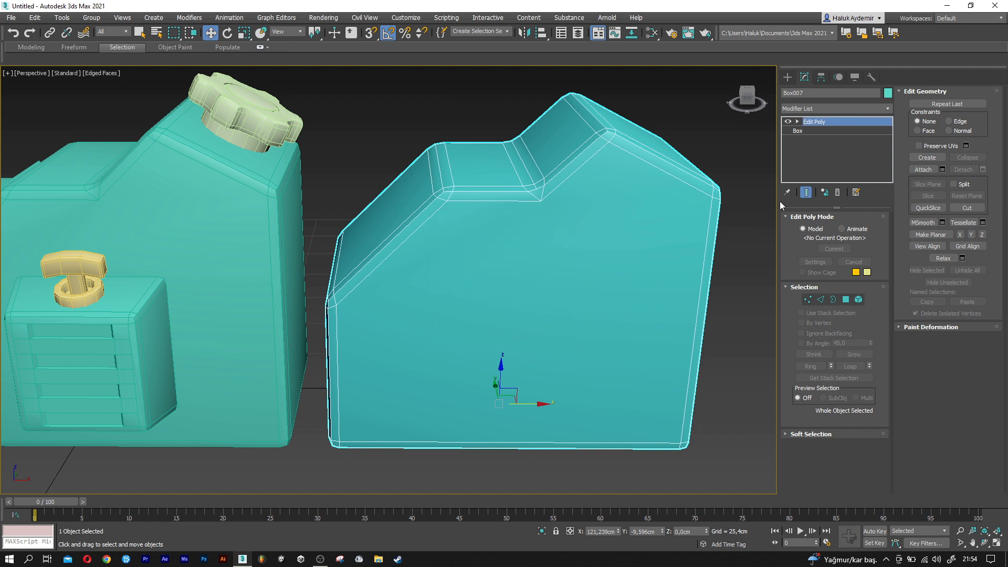
# Delete the copy's Edit Poly modifier and set its box to 75 cm length, 8 cm width and 40 cm height
pyautogui.rightClick(814, 122)
pyautogui.click(832, 140)
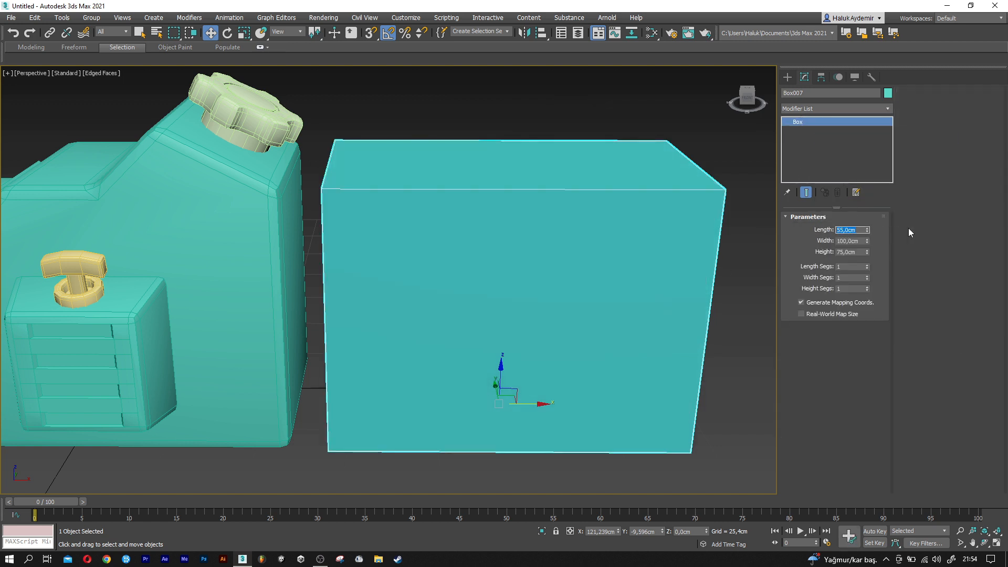
pyautogui.write('75')
pyautogui.press('Tab')
pyautogui.write('8')
pyautogui.press('Tab')
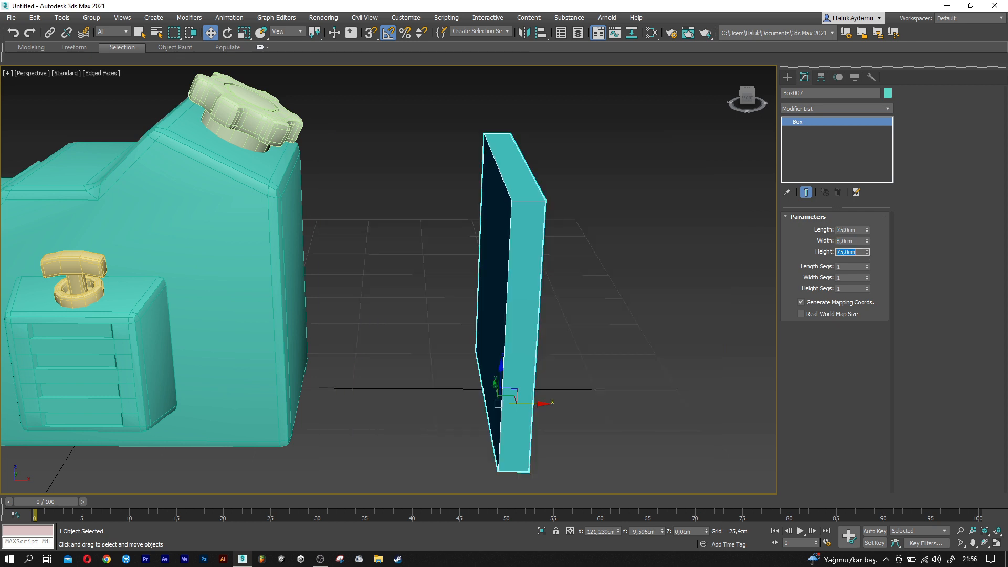
pyautogui.write('40')
pyautogui.press('Return')
# Move the thin box against the back of the stepped body, raised to about 8.5 cm in Z
pyautogui.moveTo(486, 315); pyautogui.dragTo(510, 298, button='middle')
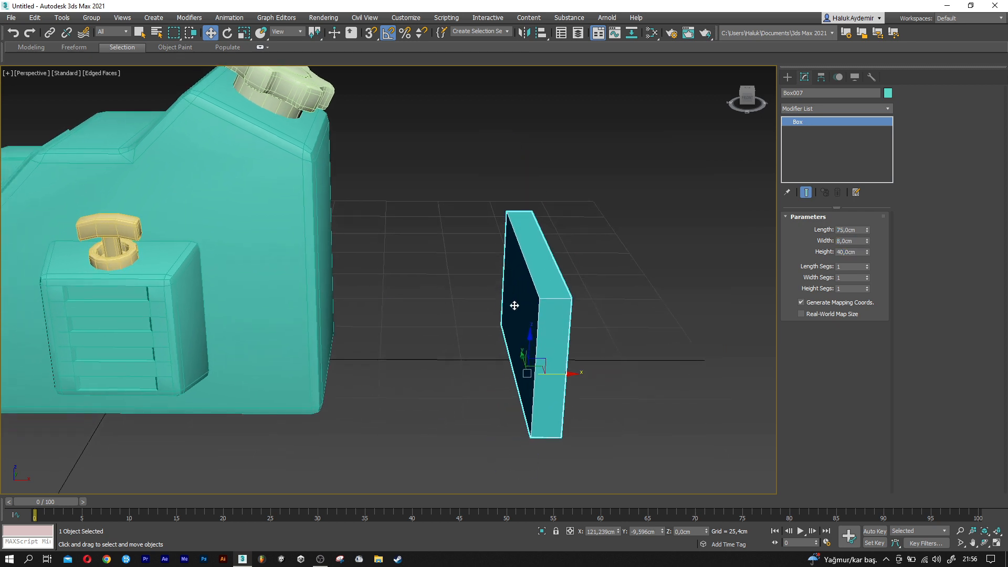
pyautogui.moveTo(564, 376); pyautogui.dragTo(327, 308)
pyautogui.keyDown('alt'); pyautogui.moveTo(261, 300); pyautogui.dragTo(358, 296, button='middle'); pyautogui.keyUp('alt')
pyautogui.scroll(3, 363, 293)
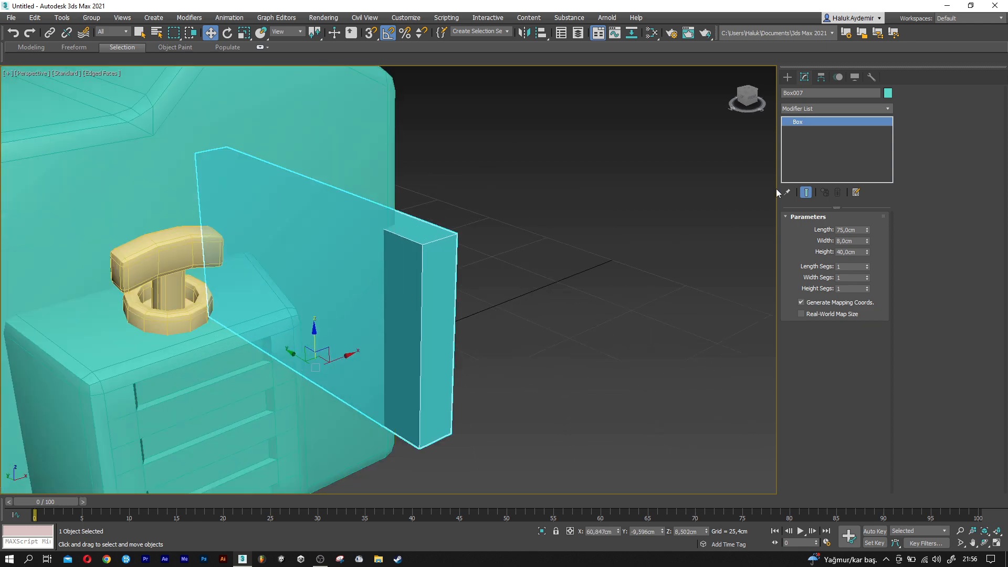
# Change the thin box's object color to pale yellow
pyautogui.click(887, 93)
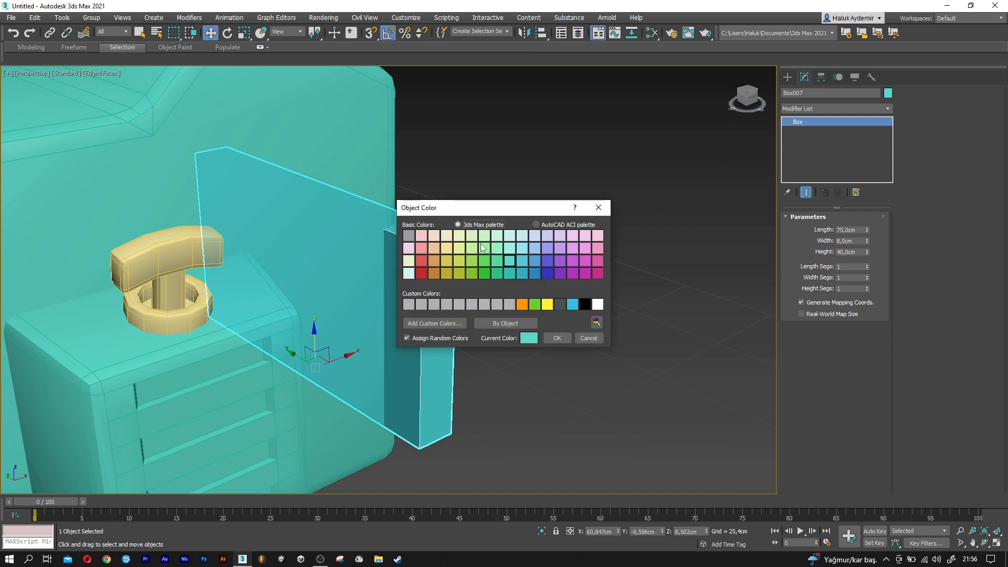
pyautogui.click(450, 252)
pyautogui.click(557, 337)
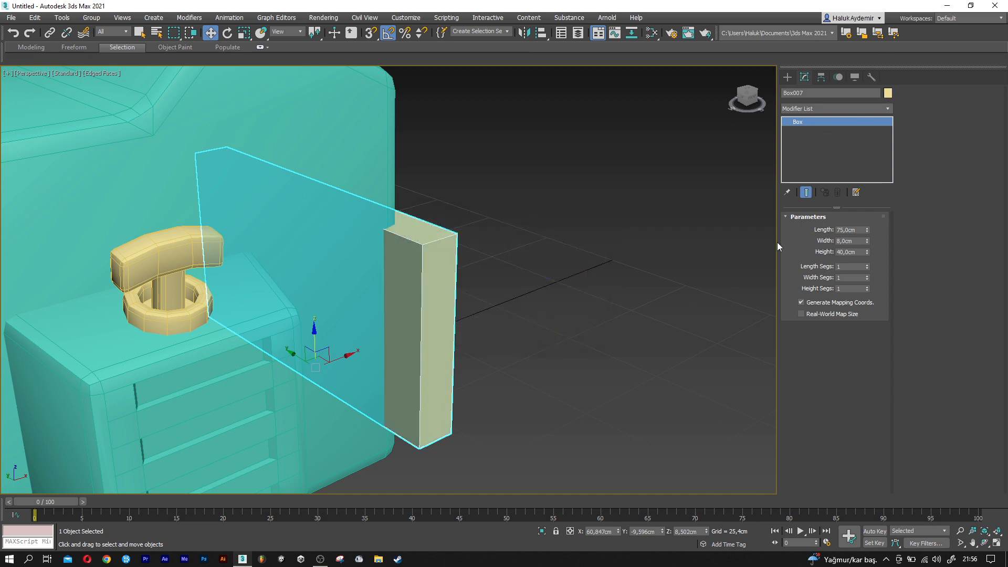
# Add an Edit Poly modifier to the thin box and connect its inner face's upper and lower edges with 2 segments, pinch 70
pyautogui.click(804, 109)
pyautogui.write('esh')
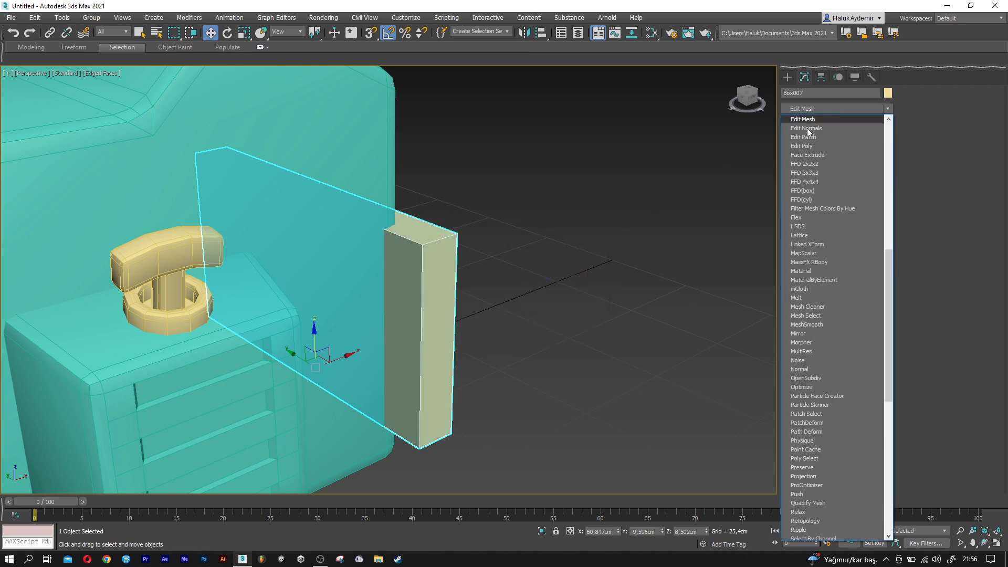
pyautogui.click(814, 146)
pyautogui.click(820, 299)
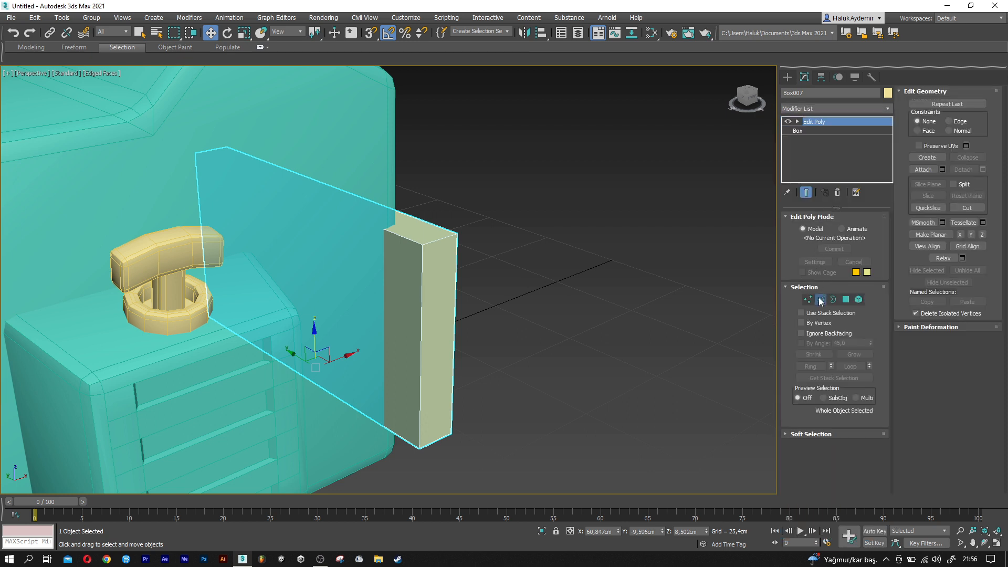
pyautogui.click(413, 240)
pyautogui.moveTo(416, 313); pyautogui.dragTo(459, 305, button='middle')
pyautogui.keyDown('ctrl'); pyautogui.click(420, 430); pyautogui.keyUp('ctrl')
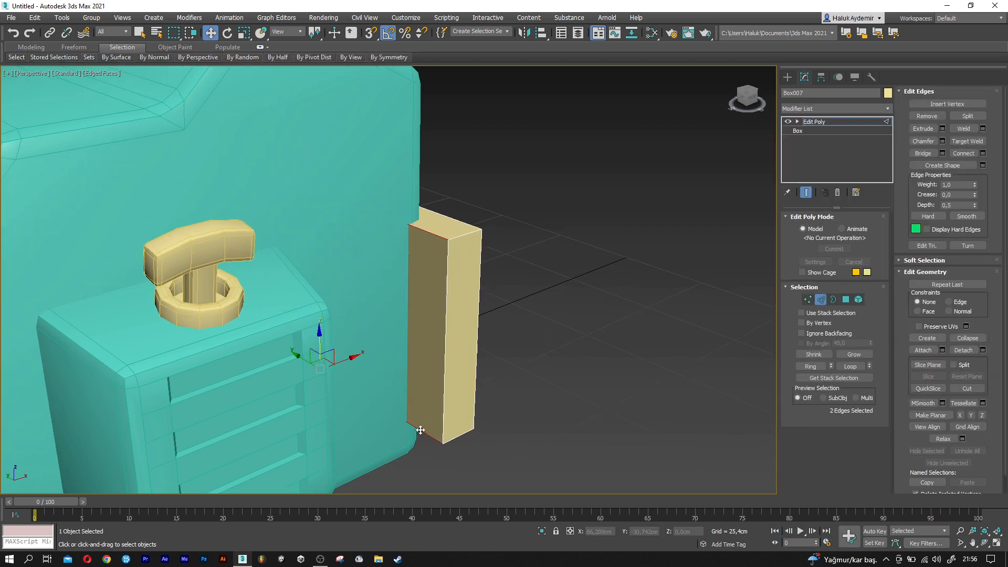
pyautogui.click(982, 153)
pyautogui.moveTo(398, 286); pyautogui.dragTo(396, 157)
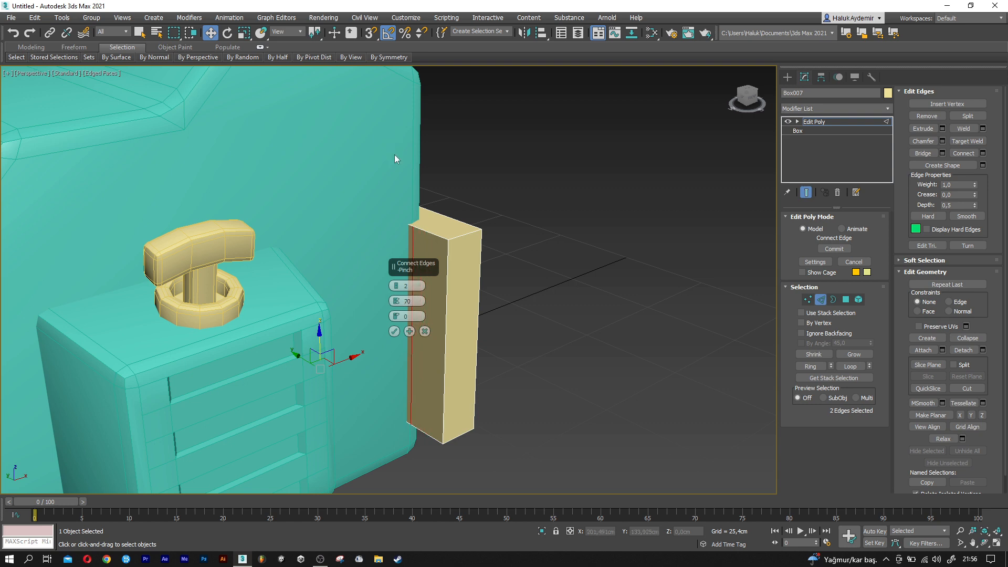
pyautogui.click(394, 331)
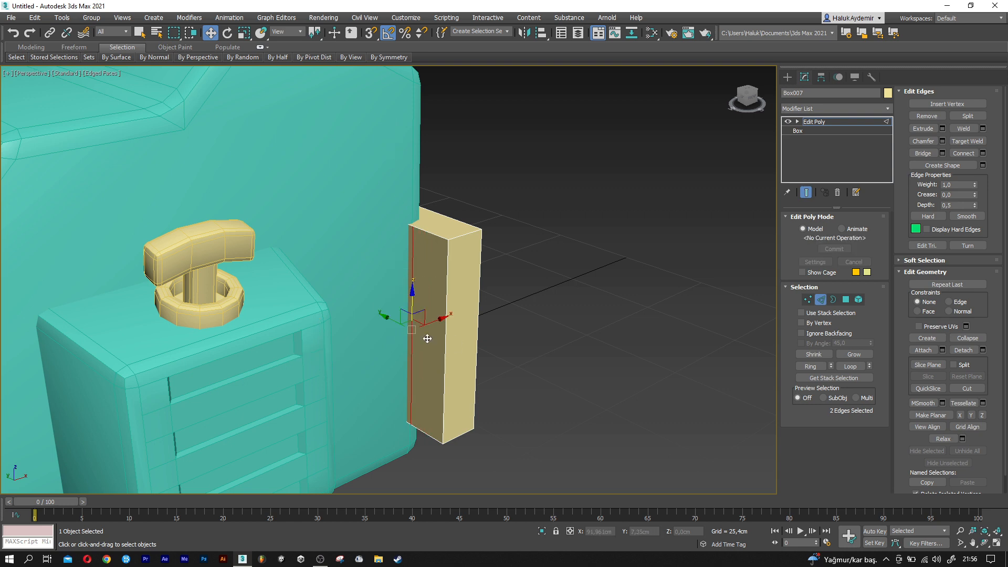
# Extrude the two narrow end polygons of the thin box's inner face by 15 cm along the body's sides
pyautogui.click(845, 301)
pyautogui.click(427, 279)
pyautogui.scroll(-3, 427, 280)
pyautogui.keyDown('alt'); pyautogui.moveTo(325, 285); pyautogui.dragTo(389, 312, button='middle'); pyautogui.keyUp('alt')
pyautogui.keyDown('ctrl'); pyautogui.click(214, 372); pyautogui.keyUp('ctrl')
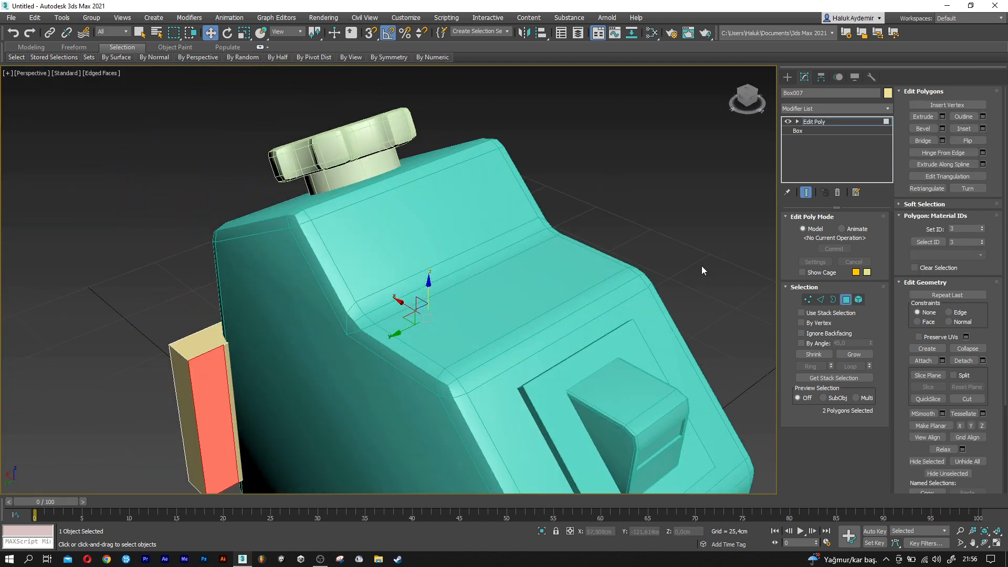
pyautogui.click(942, 116)
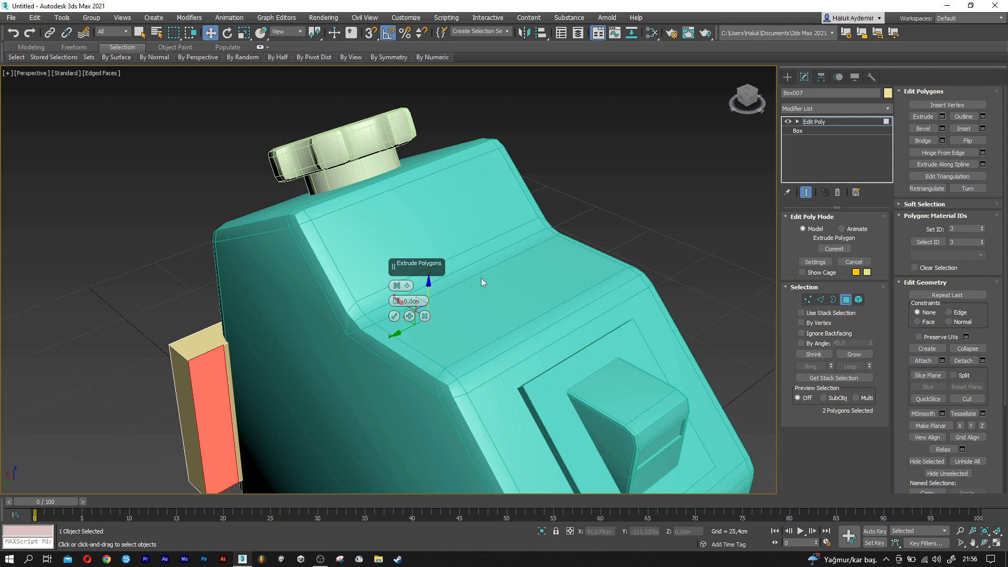
pyautogui.write('15')
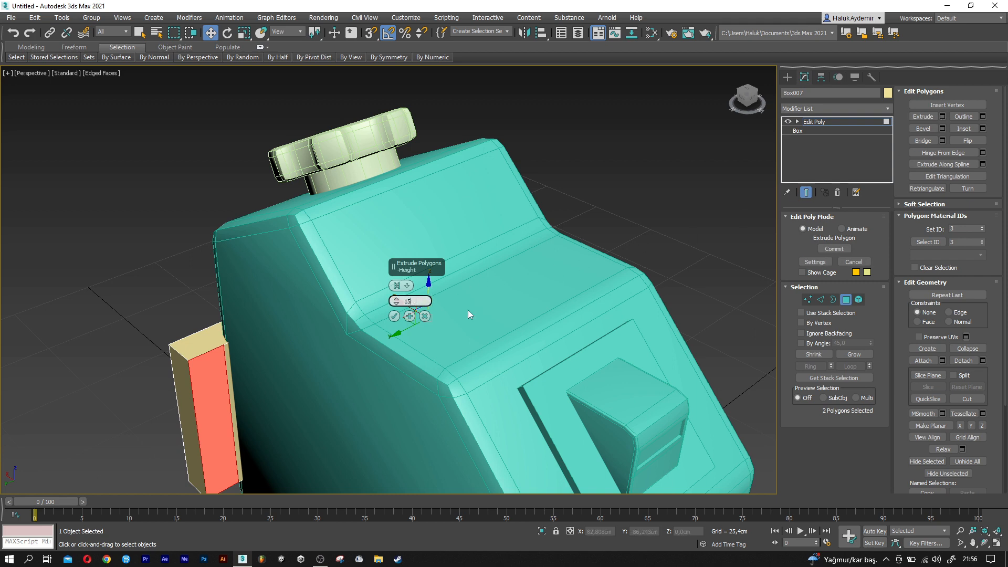
pyautogui.press('Return')
pyautogui.moveTo(298, 350); pyautogui.dragTo(303, 297, button='middle')
pyautogui.keyDown('alt'); pyautogui.moveTo(672, 354); pyautogui.dragTo(600, 350, button='middle'); pyautogui.keyUp('alt')
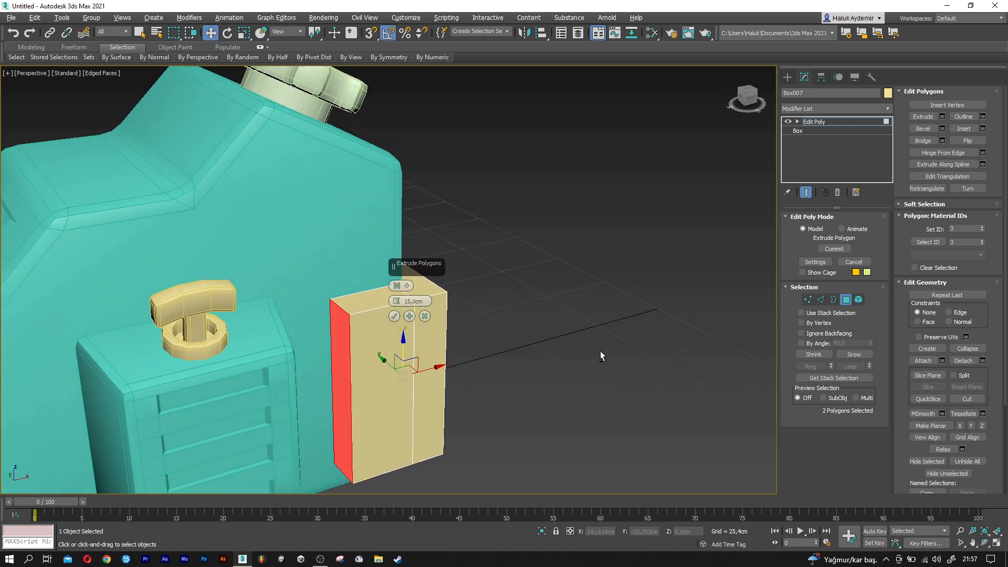
pyautogui.click(394, 315)
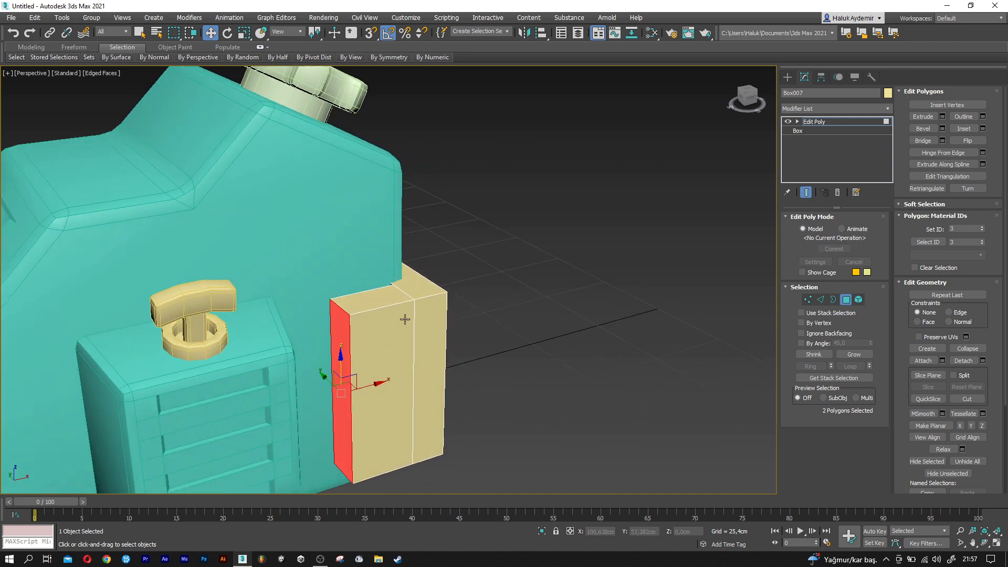
# Chamfer the bracket's edges by 2 cm, excluding the flat seam edges where the side arms meet the back wall
pyautogui.click(821, 301)
pyautogui.scroll(-3, 420, 299)
pyautogui.keyDown('alt'); pyautogui.moveTo(446, 329); pyautogui.dragTo(405, 321, button='middle'); pyautogui.keyUp('alt')
pyautogui.keyDown('alt'); pyautogui.moveTo(446, 388); pyautogui.dragTo(439, 388, button='middle'); pyautogui.keyUp('alt')
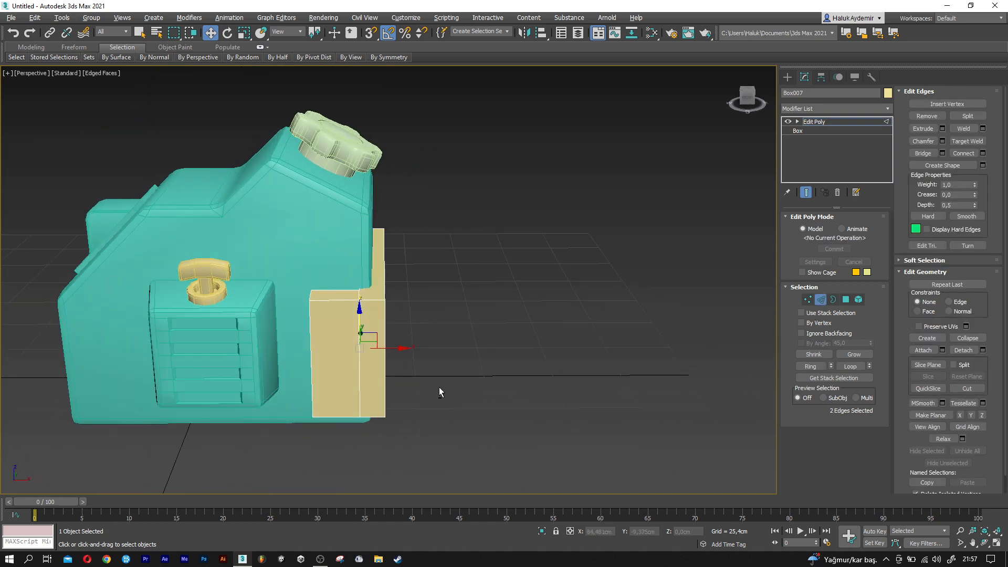
pyautogui.moveTo(239, 189); pyautogui.dragTo(239, 194)
pyautogui.scroll(2, 374, 338)
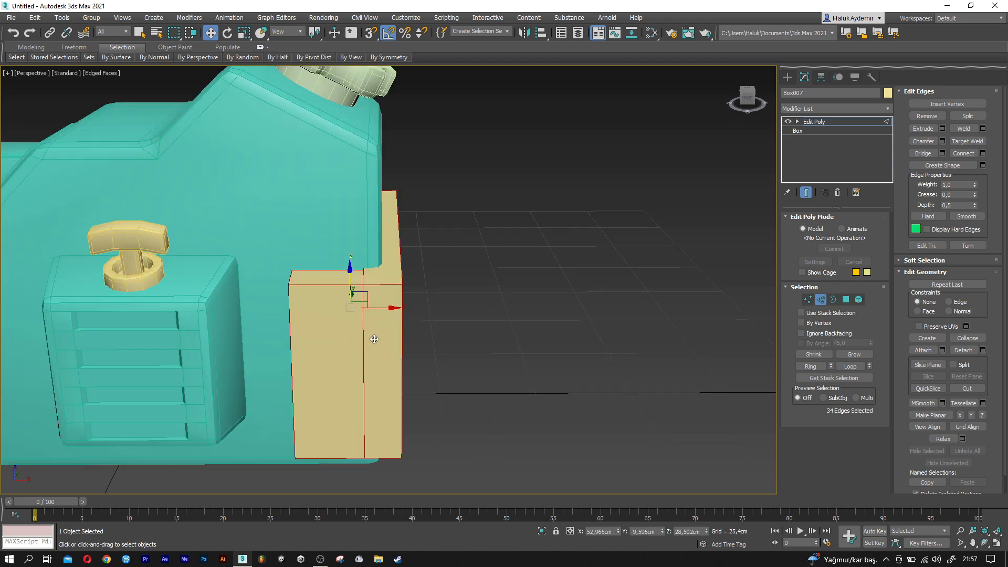
pyautogui.keyDown('alt'); pyautogui.click(364, 332); pyautogui.keyUp('alt')
pyautogui.keyDown('alt'); pyautogui.moveTo(364, 332); pyautogui.dragTo(348, 313, button='middle'); pyautogui.keyUp('alt')
pyautogui.keyDown('alt'); pyautogui.click(273, 300); pyautogui.keyUp('alt')
pyautogui.keyDown('alt'); pyautogui.moveTo(335, 353); pyautogui.dragTo(330, 290, button='middle'); pyautogui.keyUp('alt')
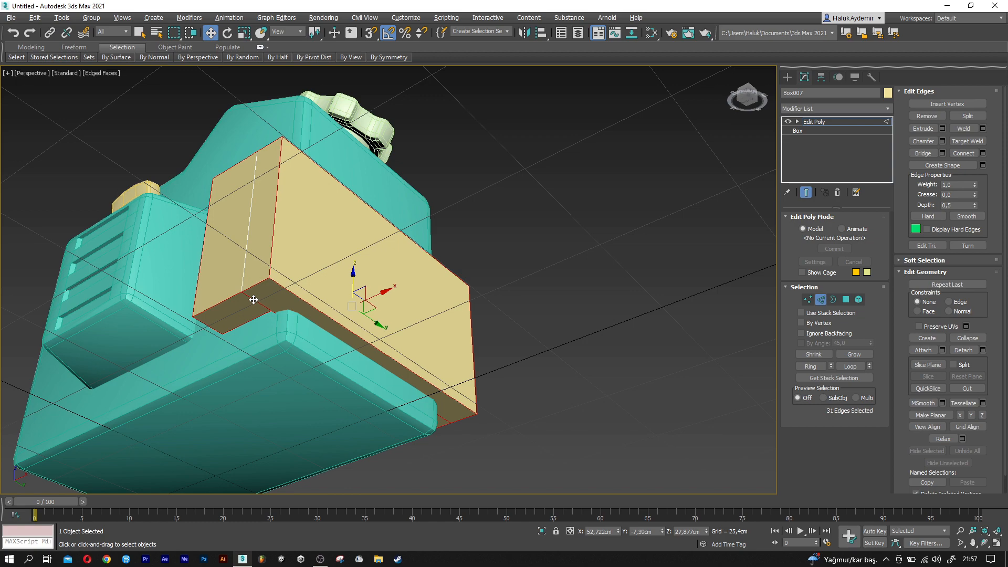
pyautogui.keyDown('alt'); pyautogui.moveTo(379, 315); pyautogui.dragTo(350, 312, button='middle'); pyautogui.keyUp('alt')
pyautogui.keyDown('alt'); pyautogui.click(431, 298); pyautogui.keyUp('alt')
pyautogui.keyDown('alt'); pyautogui.click(436, 240); pyautogui.keyUp('alt')
pyautogui.keyDown('alt'); pyautogui.moveTo(435, 241); pyautogui.dragTo(531, 336, button='middle'); pyautogui.keyUp('alt')
pyautogui.keyDown('alt'); pyautogui.click(398, 326); pyautogui.keyUp('alt')
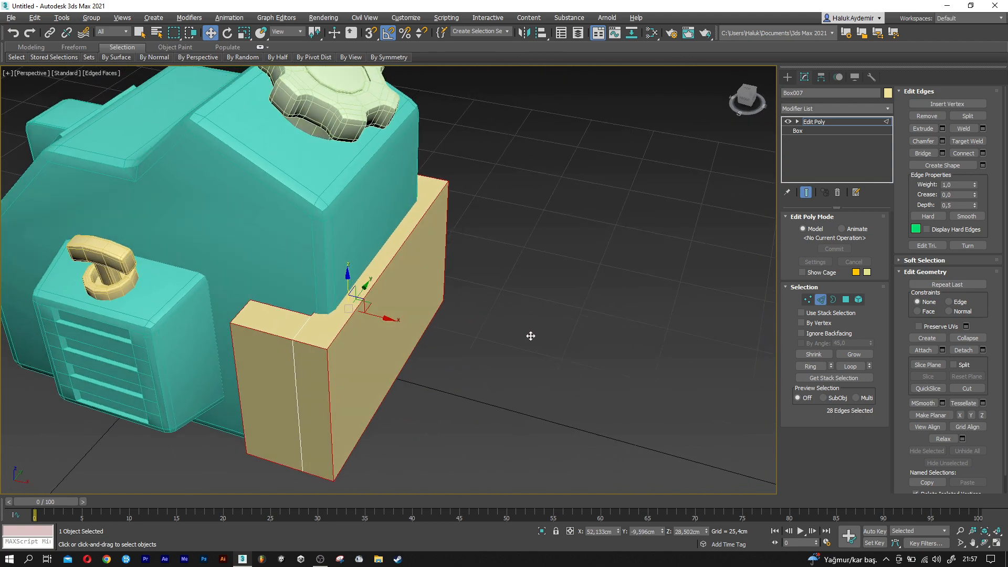
pyautogui.click(941, 142)
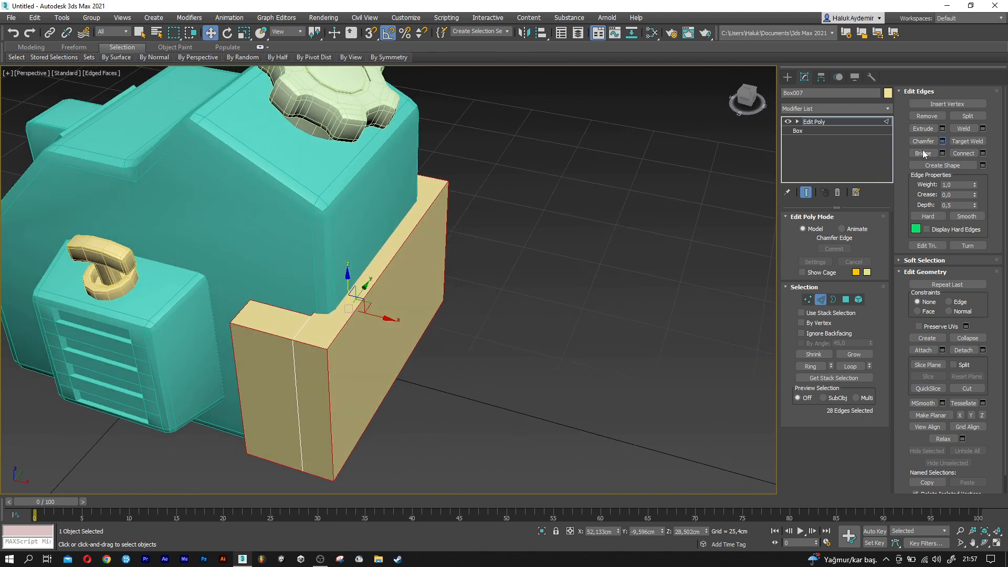
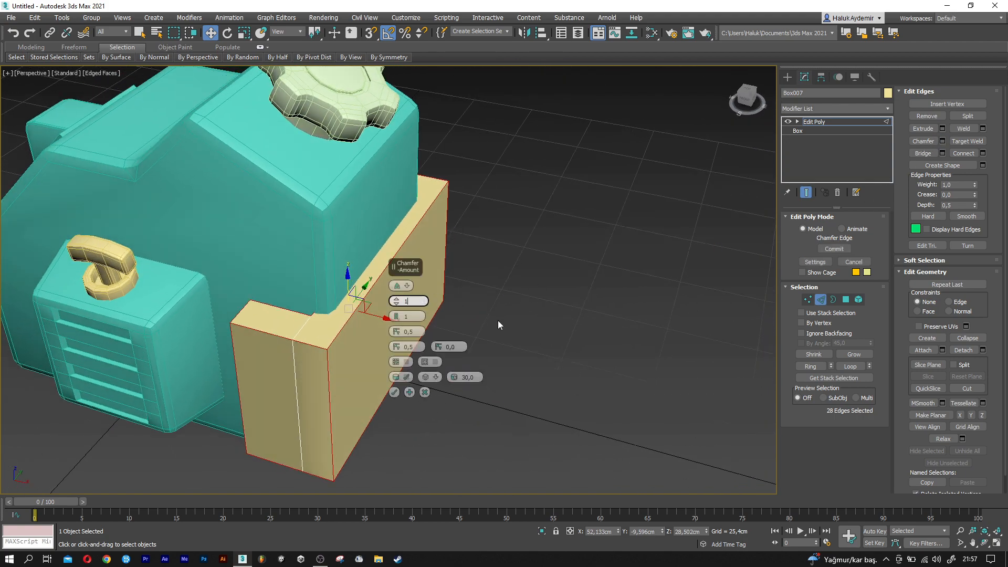
pyautogui.press('Return')
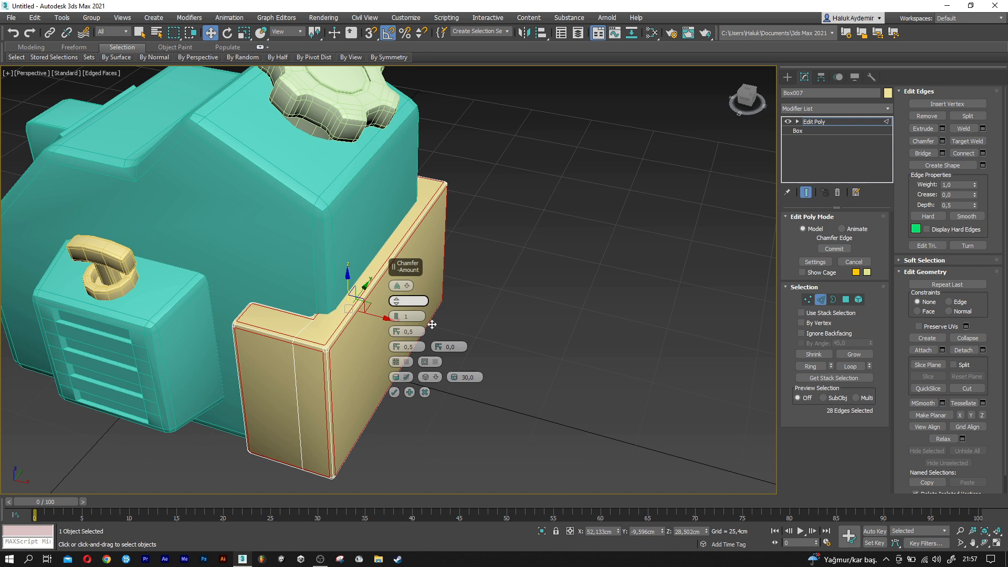
pyautogui.write('2')
pyautogui.press('Return')
pyautogui.click(394, 392)
pyautogui.keyDown('alt'); pyautogui.moveTo(393, 392); pyautogui.dragTo(381, 389, button='middle'); pyautogui.keyUp('alt')
# Move the vertices of the bracket's inner back wall away from the body in X, to about 59.6 cm
pyautogui.press('t')
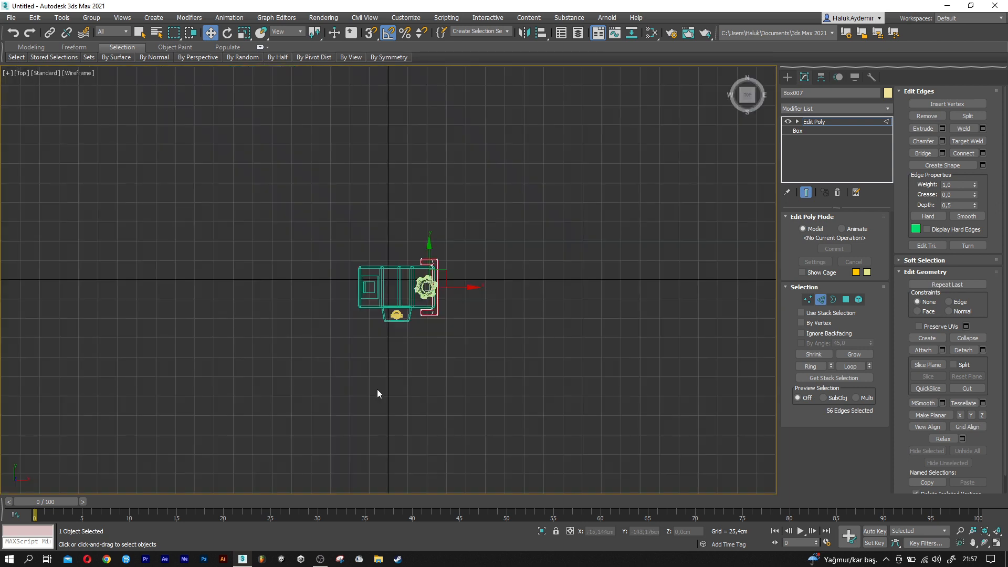
pyautogui.scroll(10, 429, 330)
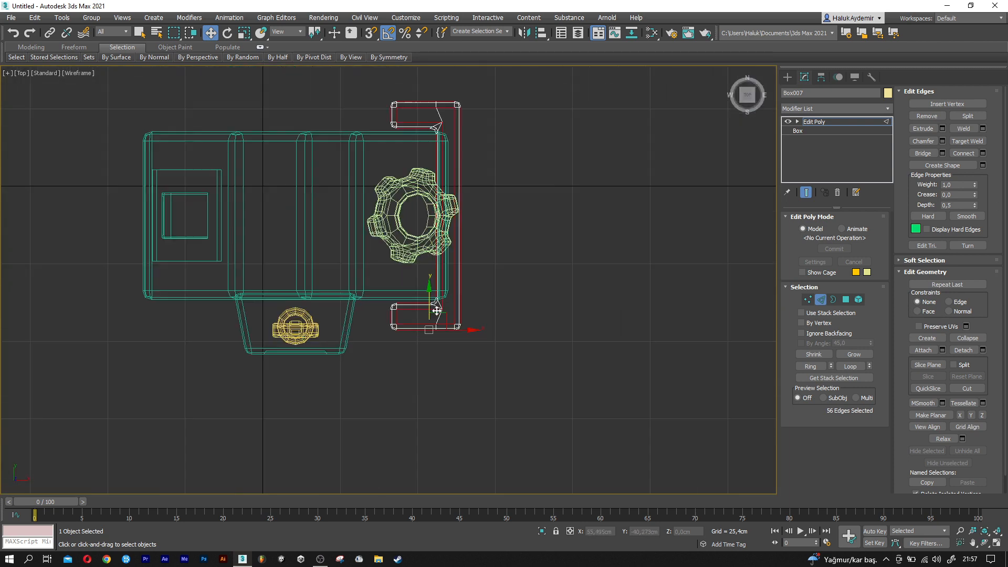
pyautogui.click(806, 299)
pyautogui.moveTo(243, 387); pyautogui.dragTo(344, 278)
pyautogui.scroll(2, 308, 342)
pyautogui.moveTo(308, 341); pyautogui.dragTo(347, 327, button='middle')
pyautogui.scroll(-7, 345, 327)
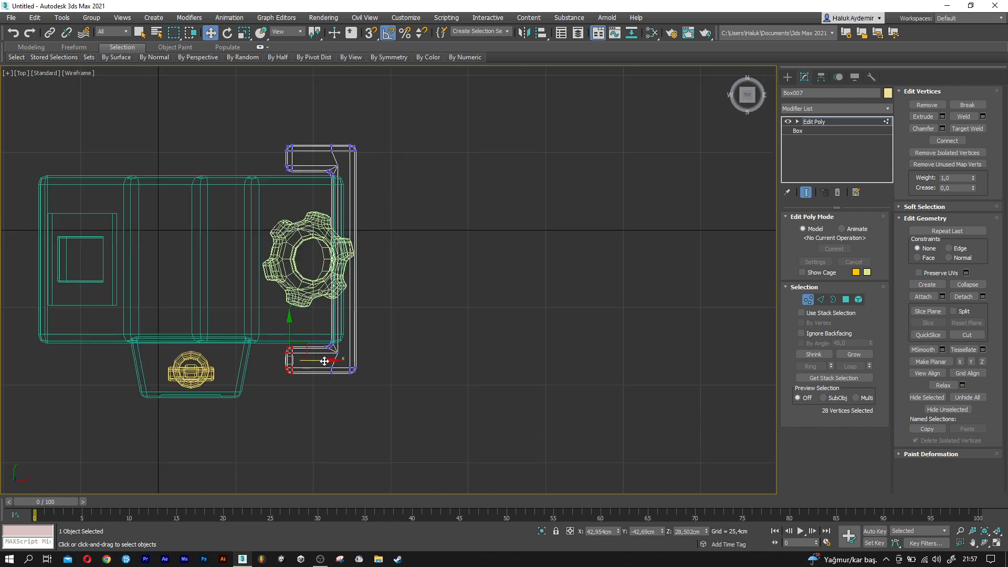
pyautogui.click(312, 329)
pyautogui.moveTo(318, 362); pyautogui.dragTo(357, 202)
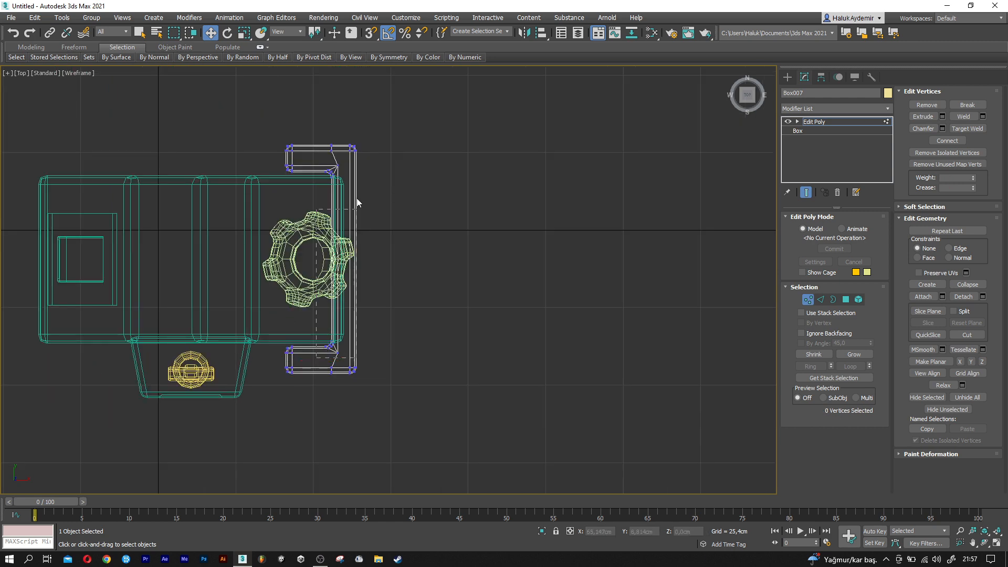
pyautogui.moveTo(345, 167); pyautogui.dragTo(345, 167)
pyautogui.scroll(5, 333, 231)
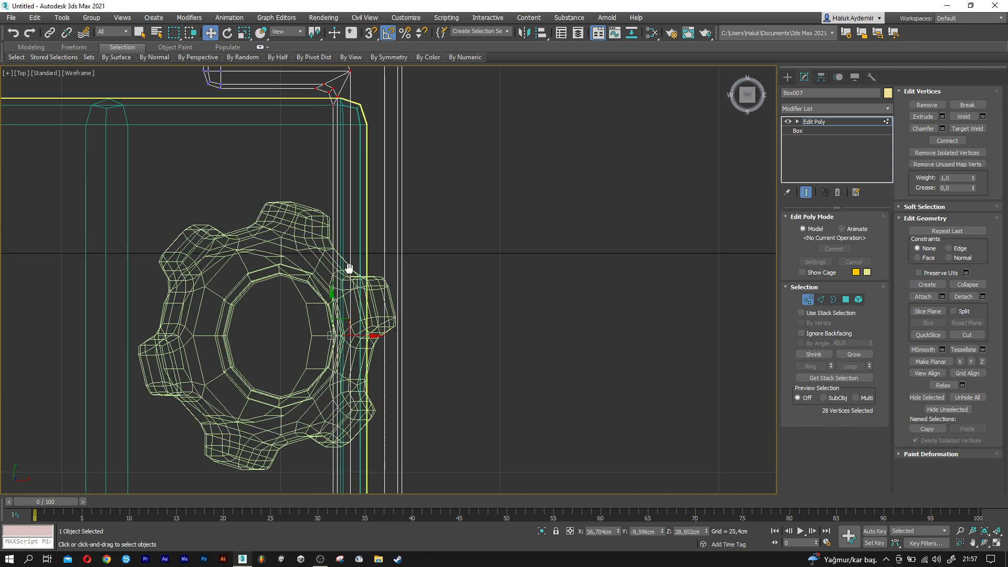
pyautogui.moveTo(360, 393); pyautogui.dragTo(387, 400)
# Move the inner-side vertices of both bracket arms slightly toward the body in Y
pyautogui.keyDown('ctrl'); pyautogui.moveTo(354, 130); pyautogui.dragTo(355, 130); pyautogui.keyUp('ctrl')
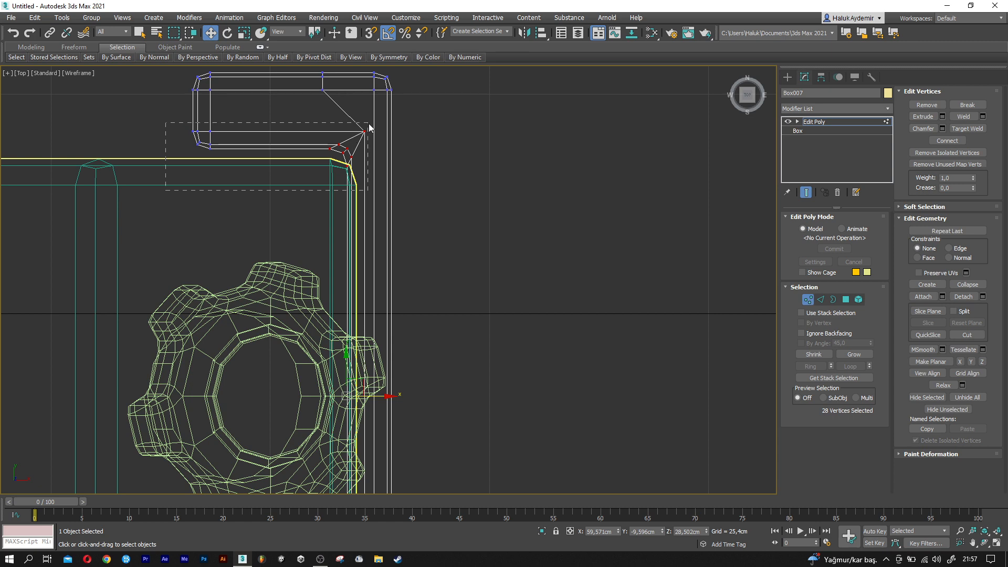
pyautogui.moveTo(275, 123); pyautogui.dragTo(278, 125)
pyautogui.moveTo(278, 307); pyautogui.dragTo(279, 191, button='middle')
pyautogui.moveTo(281, 428); pyautogui.dragTo(308, 235, button='middle')
pyautogui.moveTo(210, 310); pyautogui.dragTo(387, 371)
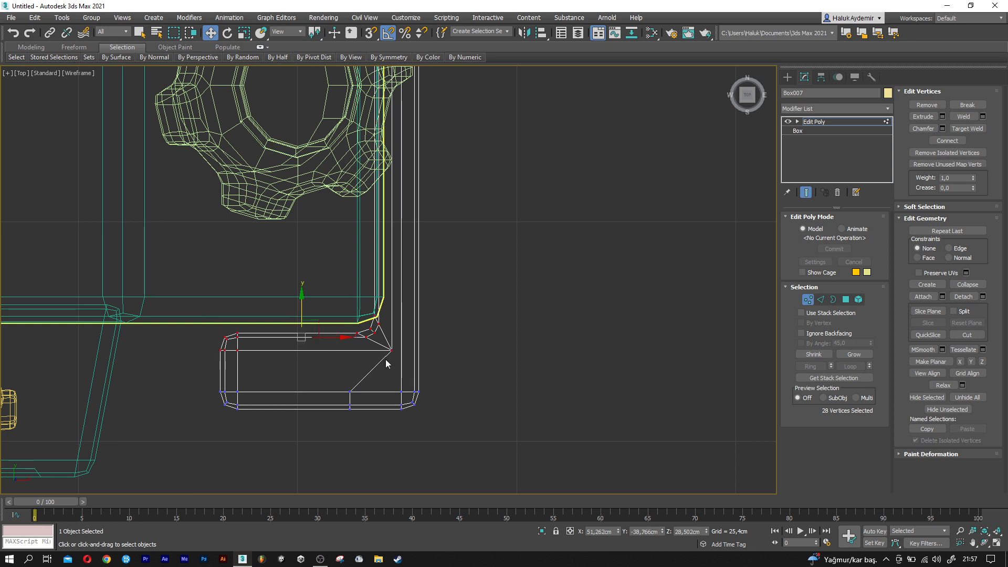
pyautogui.moveTo(305, 315); pyautogui.dragTo(302, 310)
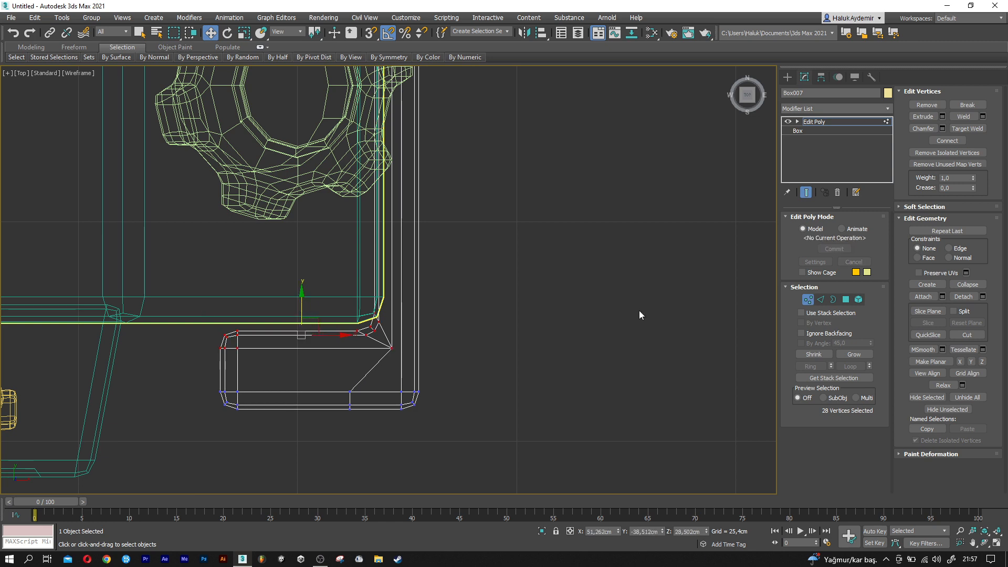
pyautogui.click(808, 300)
pyautogui.press('p')
pyautogui.moveTo(415, 339)
pyautogui.keyDown('alt'); pyautogui.mouseDown(button='middle')
pyautogui.moveTo(344, 301)
pyautogui.moveTo(399, 334)
pyautogui.mouseUp(button='middle'); pyautogui.keyUp('alt')
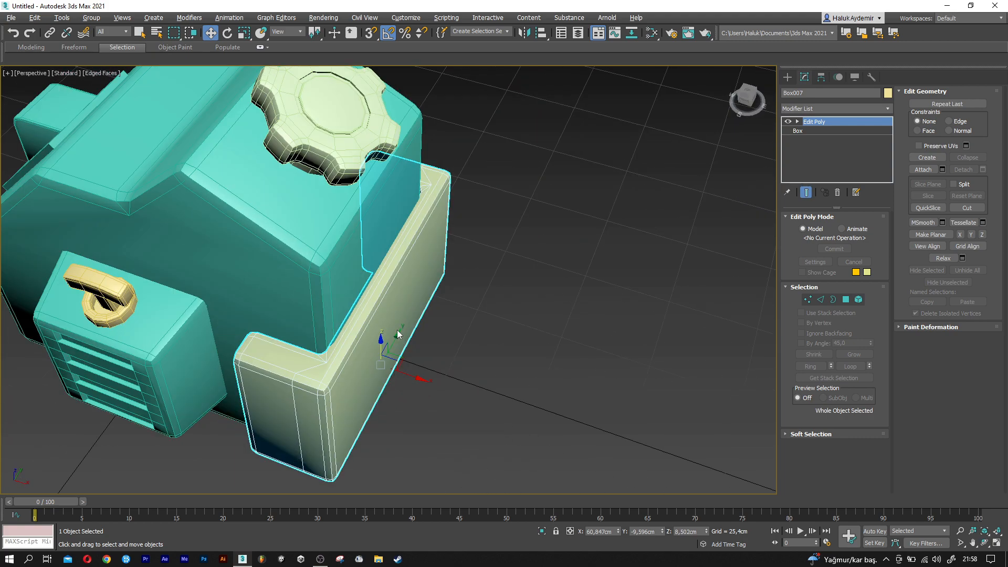
# Thin both bracket arms by moving their outer-side vertices inward in Y by about 1.7 cm
pyautogui.press('t')
pyautogui.click(808, 300)
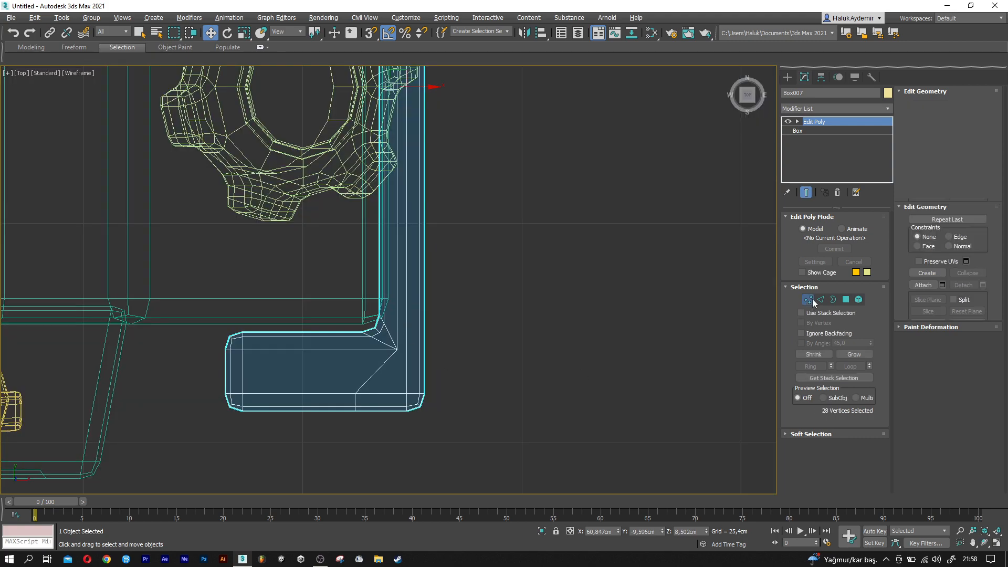
pyautogui.moveTo(213, 404); pyautogui.dragTo(203, 386)
pyautogui.moveTo(330, 378); pyautogui.dragTo(329, 361)
pyautogui.moveTo(380, 162); pyautogui.dragTo(382, 412, button='middle')
pyautogui.moveTo(373, 213); pyautogui.dragTo(368, 379, button='middle')
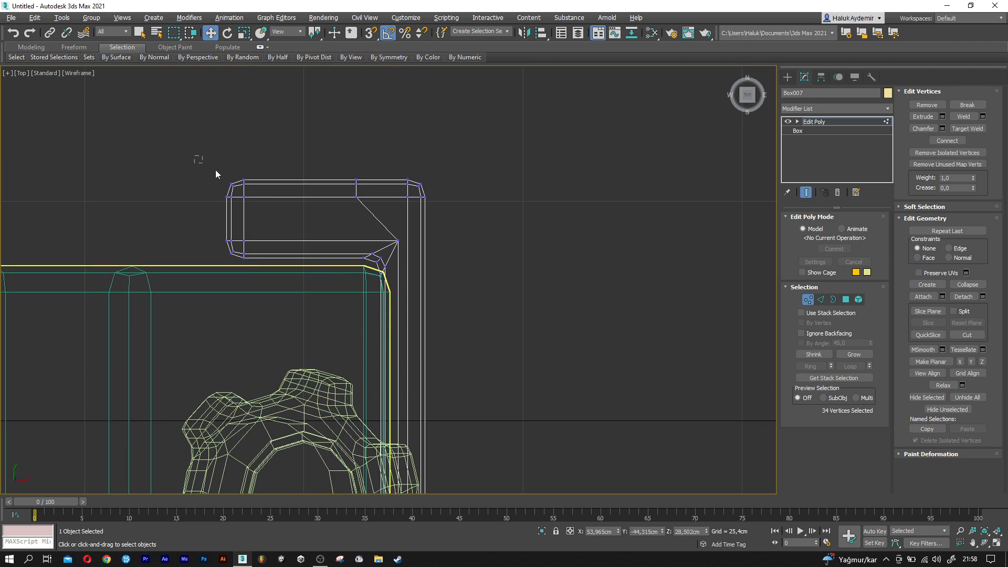
pyautogui.moveTo(446, 218); pyautogui.dragTo(447, 220)
pyautogui.moveTo(331, 162); pyautogui.dragTo(330, 177)
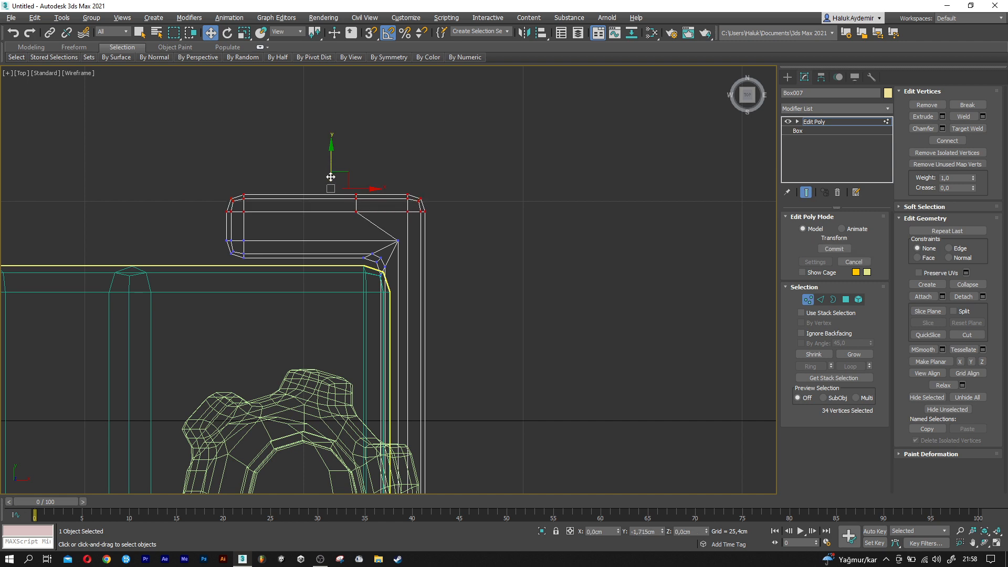
pyautogui.scroll(-2, 342, 229)
pyautogui.moveTo(371, 332); pyautogui.dragTo(377, 223, button='middle')
pyautogui.click(809, 301)
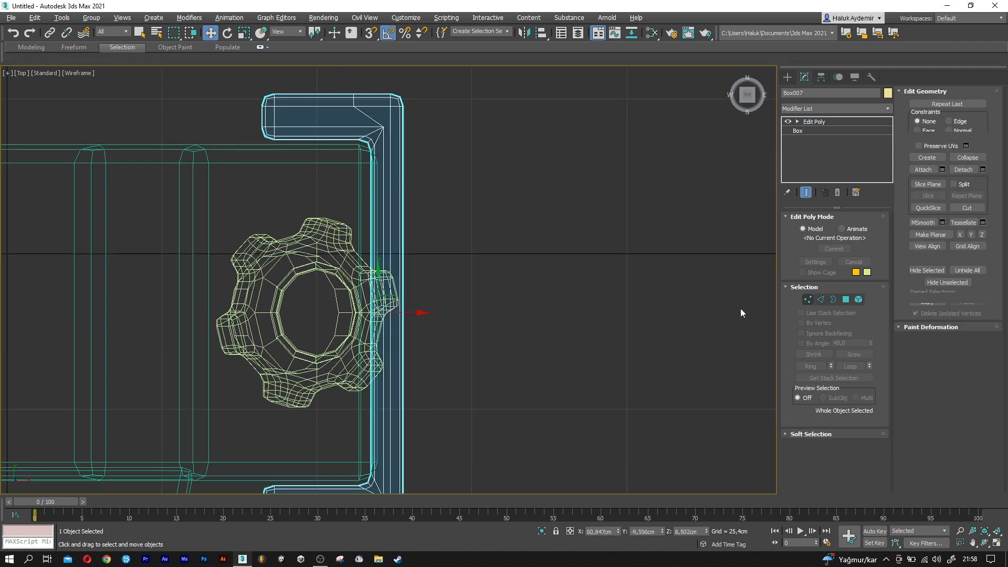
# Raise the whole bracket to about 12.9 cm in Z
pyautogui.moveTo(477, 314); pyautogui.dragTo(477, 310, button='middle')
pyautogui.press('p')
pyautogui.moveTo(397, 326)
pyautogui.keyDown('alt'); pyautogui.mouseDown(button='middle')
pyautogui.moveTo(401, 288)
pyautogui.moveTo(421, 283)
pyautogui.mouseUp(button='middle'); pyautogui.keyUp('alt')
pyautogui.moveTo(382, 348); pyautogui.dragTo(379, 333)
pyautogui.moveTo(379, 333)
pyautogui.keyDown('alt'); pyautogui.mouseDown(button='middle')
pyautogui.moveTo(342, 344)
pyautogui.moveTo(348, 366)
pyautogui.moveTo(342, 360)
pyautogui.moveTo(437, 372)
pyautogui.moveTo(394, 342)
pyautogui.mouseUp(button='middle'); pyautogui.keyUp('alt')
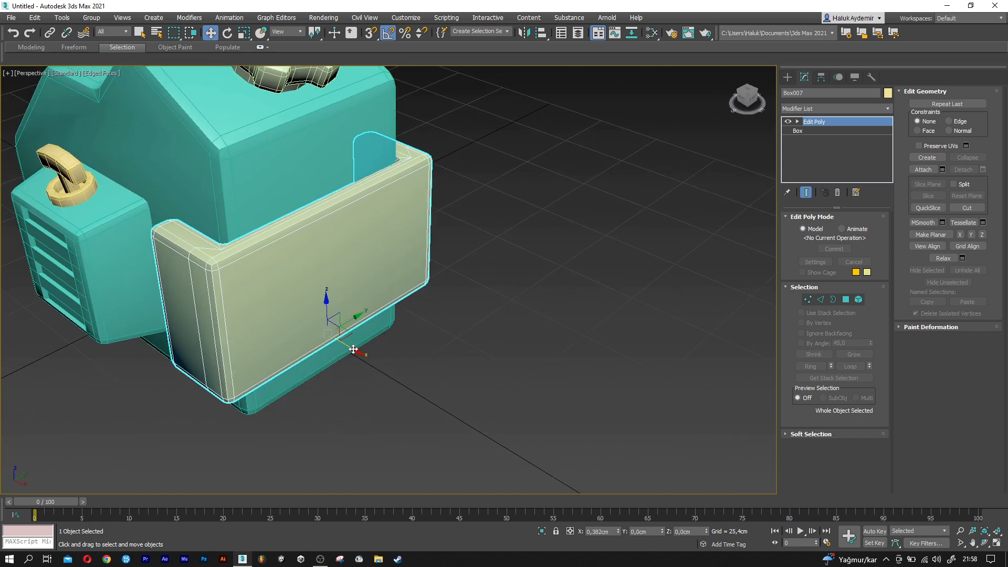
# Clone the bracket behind the original along X and delete the copy's Edit Poly modifier
pyautogui.keyDown('shift'); pyautogui.moveTo(354, 352); pyautogui.dragTo(477, 422); pyautogui.keyUp('shift')
pyautogui.click(505, 326)
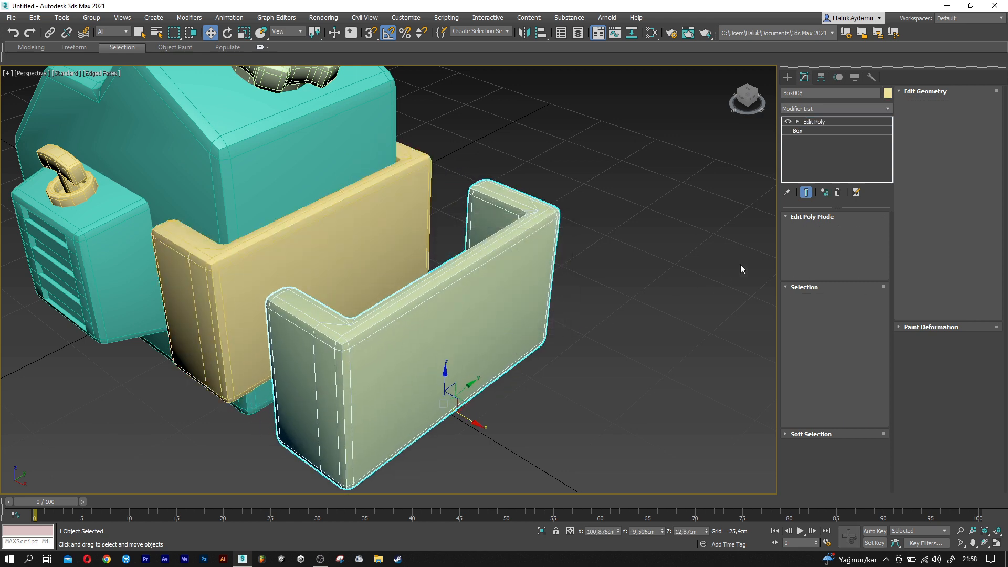
pyautogui.rightClick(832, 124)
pyautogui.click(843, 137)
# Set the copied box's length to 13 cm, width to 75 cm and height to 50 cm
pyautogui.moveTo(616, 276); pyautogui.dragTo(596, 236, button='middle')
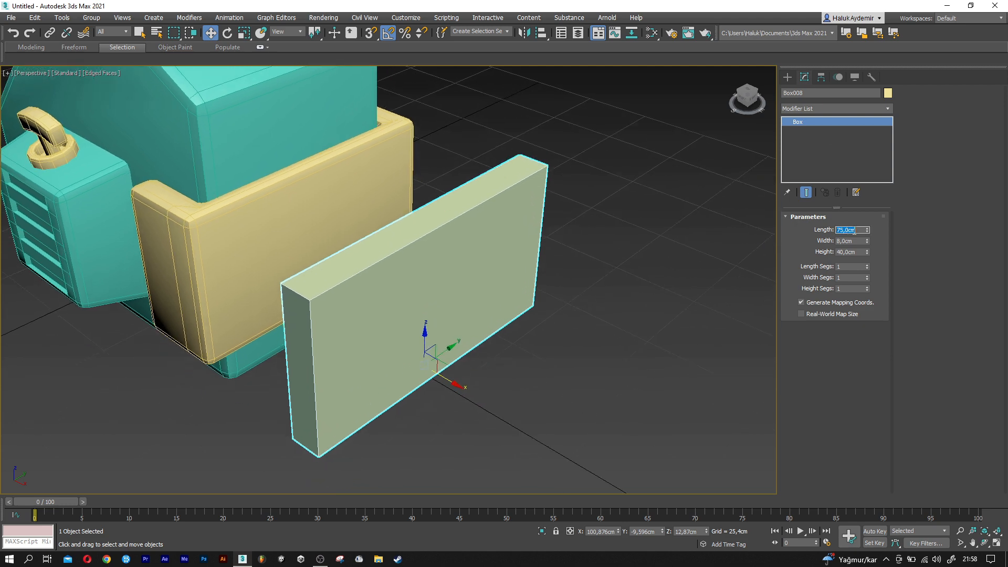
pyautogui.write('13')
pyautogui.press('Tab')
pyautogui.write('75')
pyautogui.press('Tab')
pyautogui.write('50')
pyautogui.press('Return')
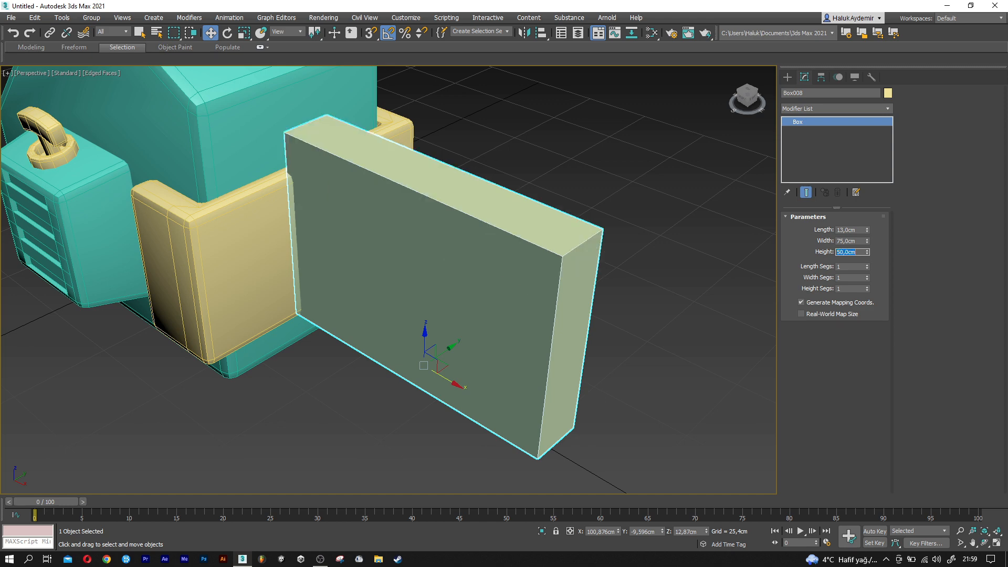
# Move the copied box along X into the bracket's back wall, to about 97.7 cm in X
pyautogui.press('f')
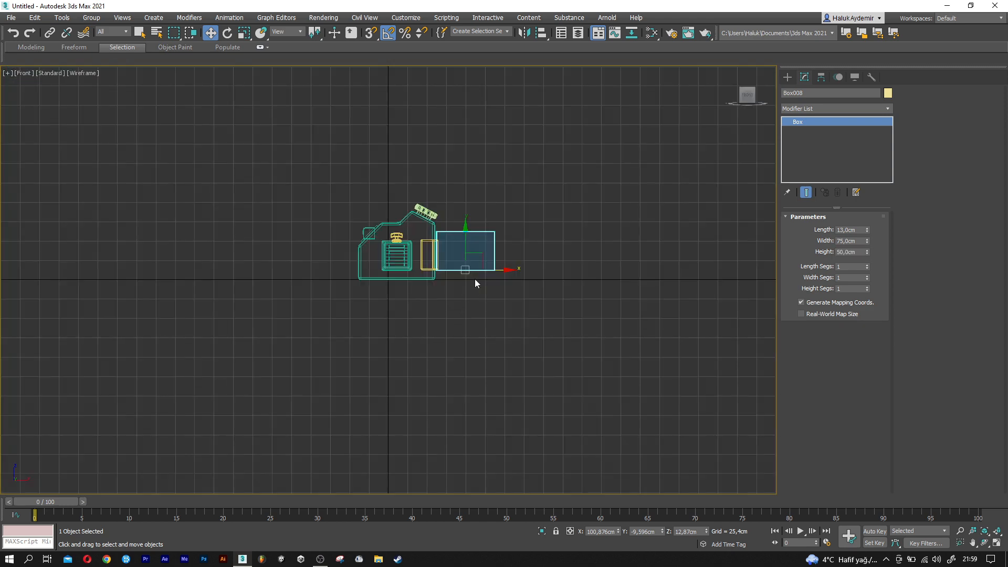
pyautogui.press('z')
pyautogui.moveTo(336, 358); pyautogui.dragTo(400, 281, button='middle')
pyautogui.scroll(2, 386, 363)
pyautogui.scroll(2, 206, 397)
pyautogui.moveTo(81, 413); pyautogui.dragTo(207, 399, button='middle')
pyautogui.scroll(3, 139, 401)
pyautogui.scroll(-4, 255, 372)
pyautogui.moveTo(286, 369); pyautogui.dragTo(277, 392, button='middle')
pyautogui.press('p')
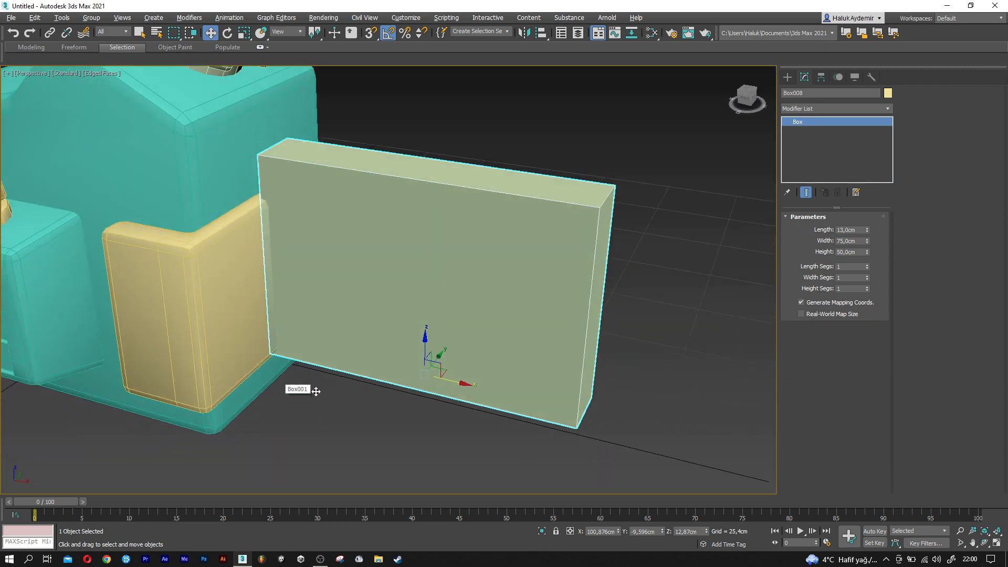
pyautogui.moveTo(458, 378); pyautogui.dragTo(445, 376)
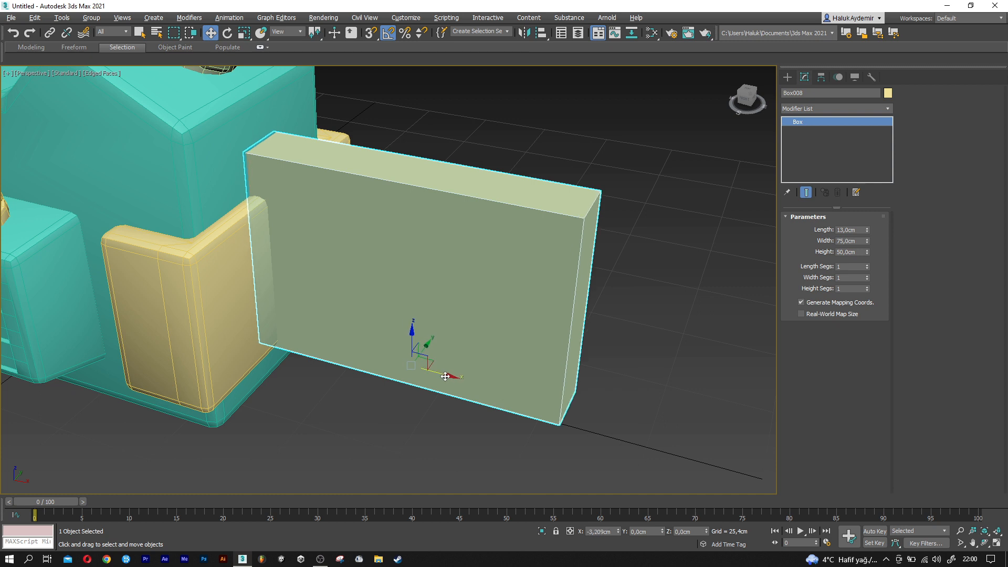
# Add an Edit Poly modifier to the copied box and lower its far end's upper vertices to slope the top
pyautogui.click(792, 109)
pyautogui.press('e')
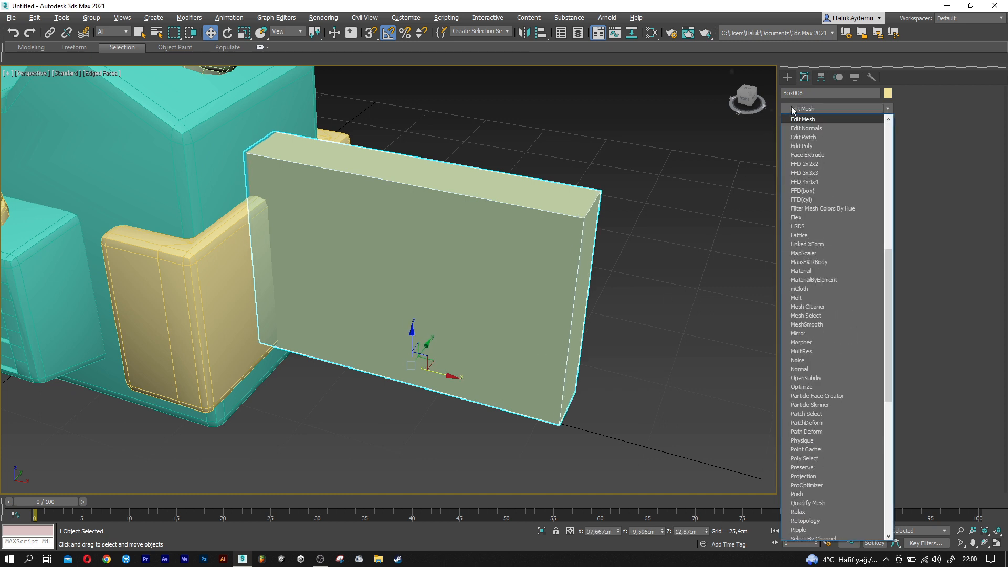
pyautogui.click(809, 147)
pyautogui.click(808, 299)
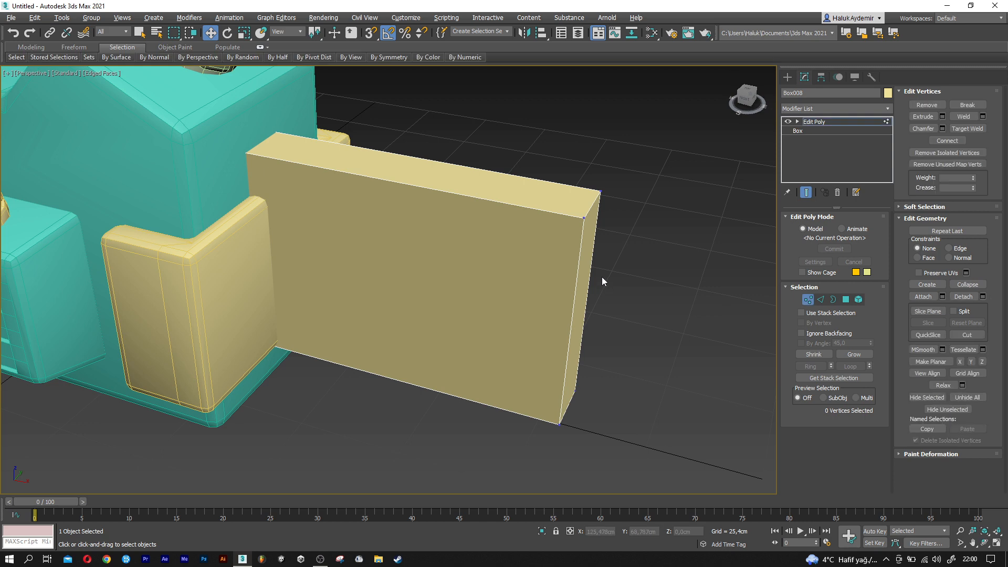
pyautogui.keyDown('alt'); pyautogui.moveTo(602, 276); pyautogui.dragTo(605, 250, button='middle'); pyautogui.keyUp('alt')
pyautogui.moveTo(632, 207); pyautogui.dragTo(624, 199)
pyautogui.moveTo(591, 128); pyautogui.dragTo(590, 252)
# Chamfer all edges of the sloped box by 3 cm
pyautogui.click(820, 300)
pyautogui.scroll(-4, 666, 295)
pyautogui.keyDown('alt'); pyautogui.moveTo(666, 295); pyautogui.dragTo(593, 348, button='middle'); pyautogui.keyUp('alt')
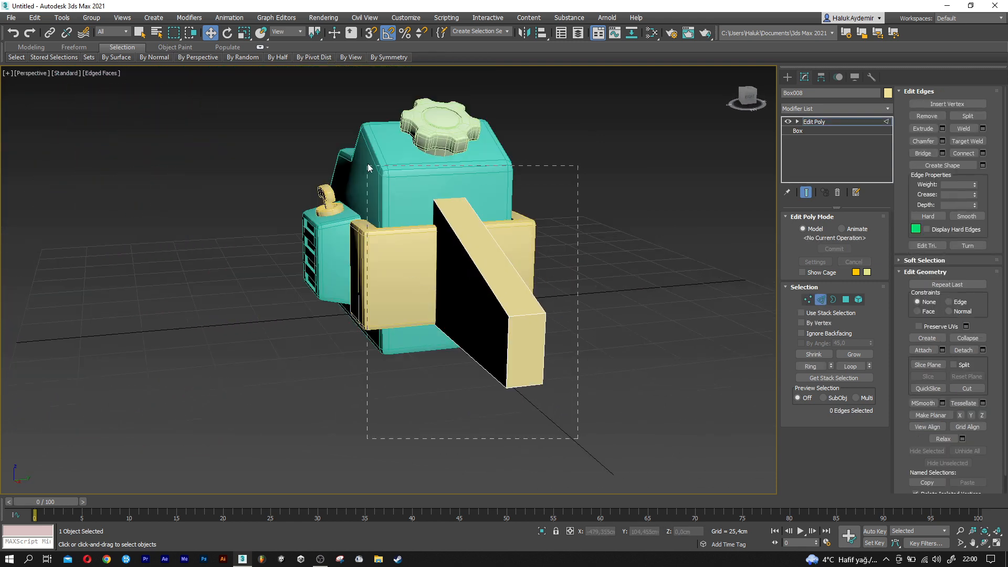
pyautogui.moveTo(368, 167); pyautogui.dragTo(368, 167)
pyautogui.scroll(6, 551, 333)
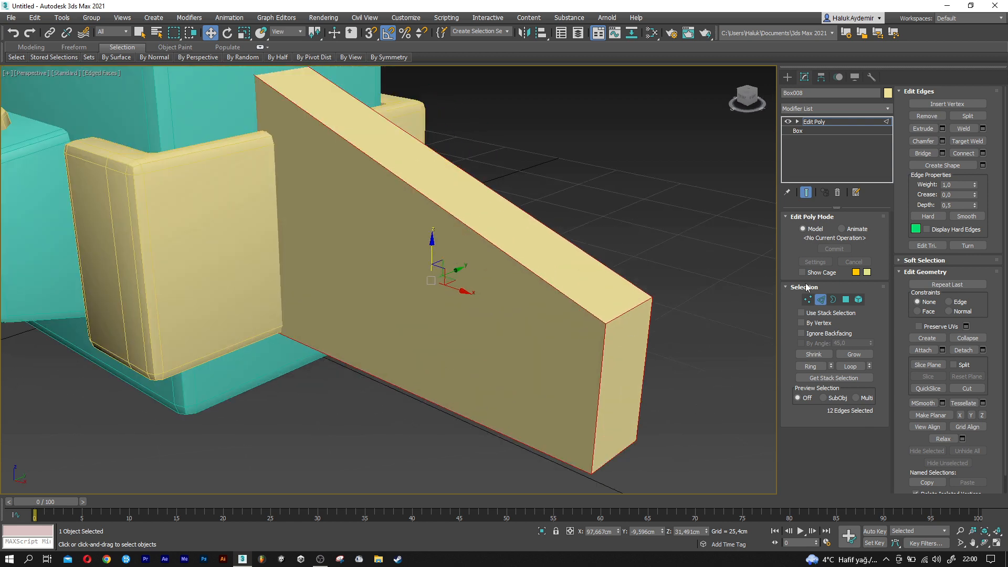
pyautogui.click(942, 142)
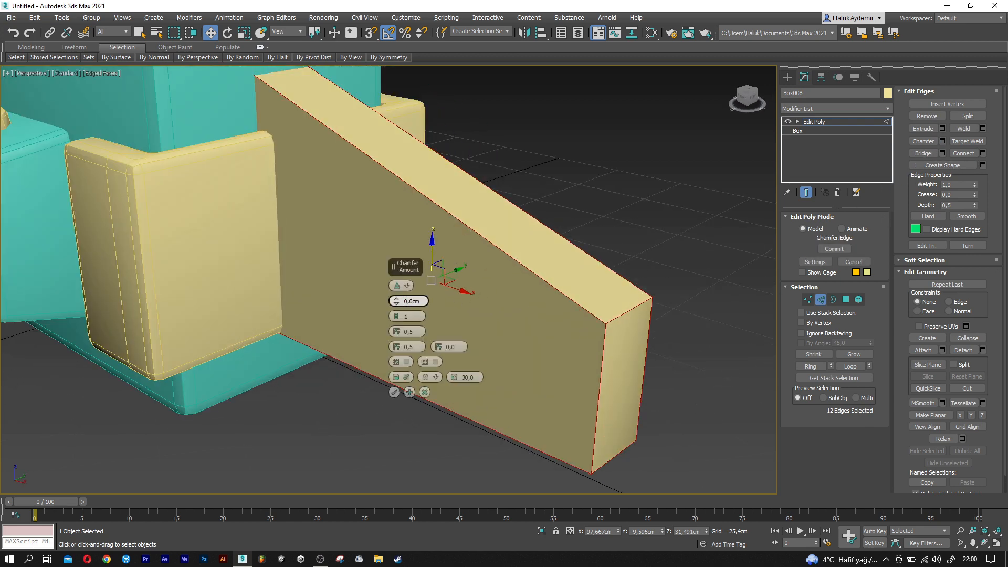
pyautogui.write('3')
pyautogui.press('Return')
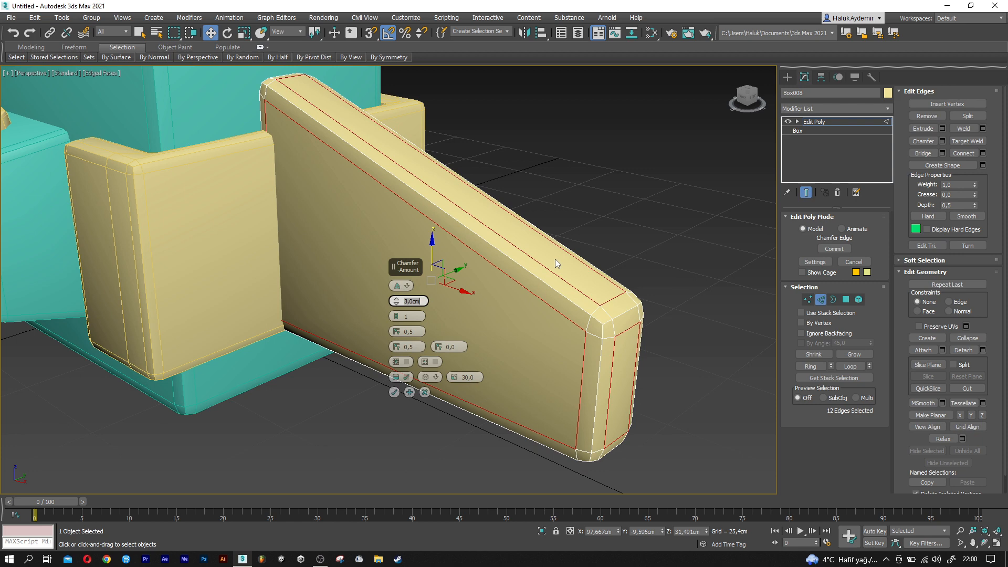
pyautogui.keyDown('alt'); pyautogui.moveTo(525, 266); pyautogui.dragTo(512, 285, button='middle'); pyautogui.keyUp('alt')
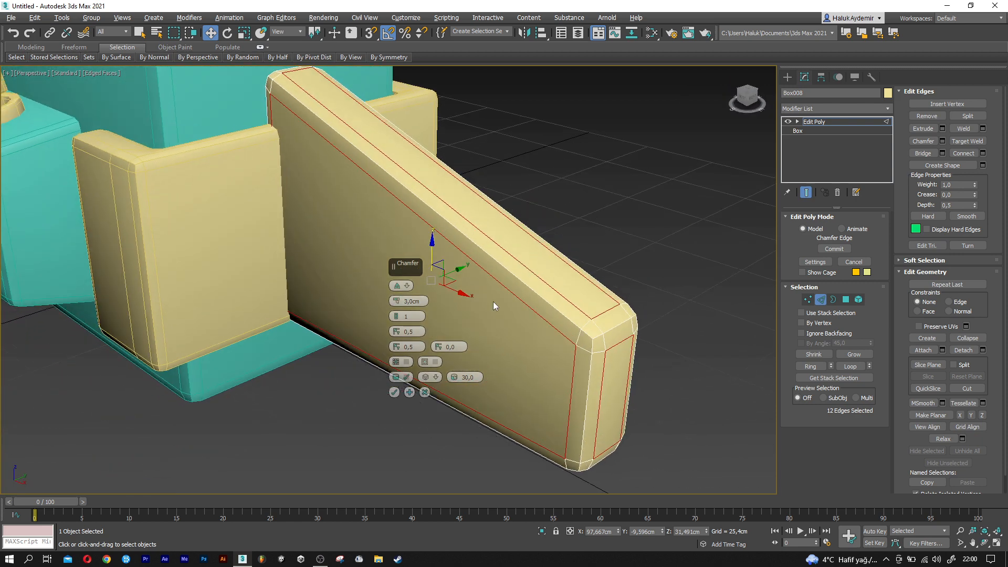
pyautogui.click(394, 393)
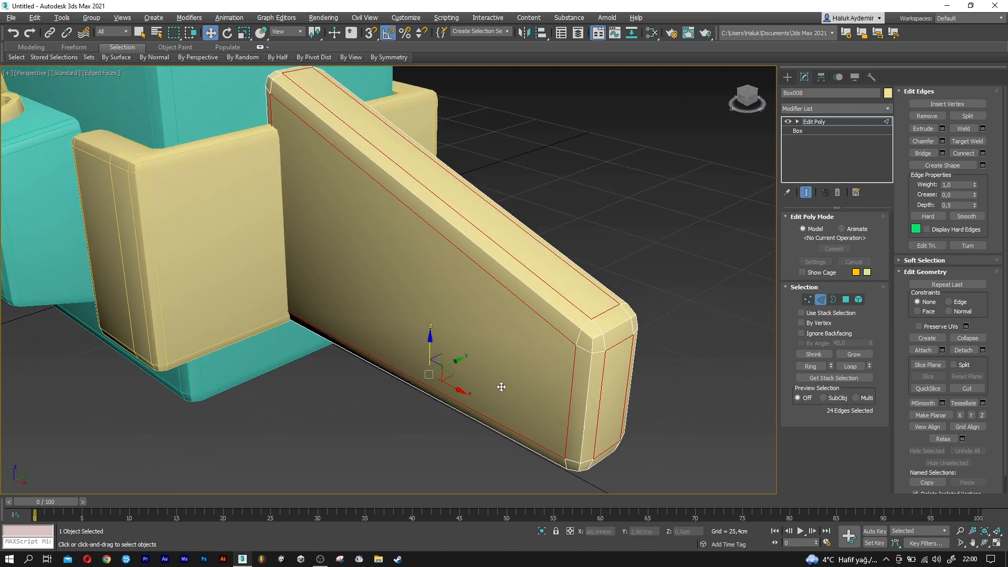
# Leave edge editing and copy the tapered fin sideways along Y, to about -26.5 cm in Y
pyautogui.click(820, 299)
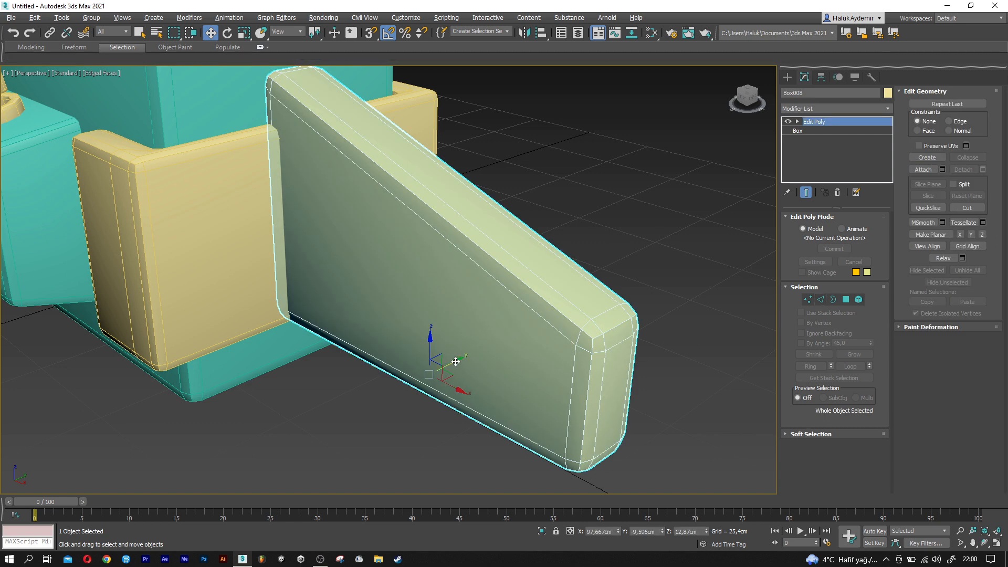
pyautogui.keyDown('shift'); pyautogui.moveTo(456, 362); pyautogui.dragTo(385, 395); pyautogui.keyUp('shift')
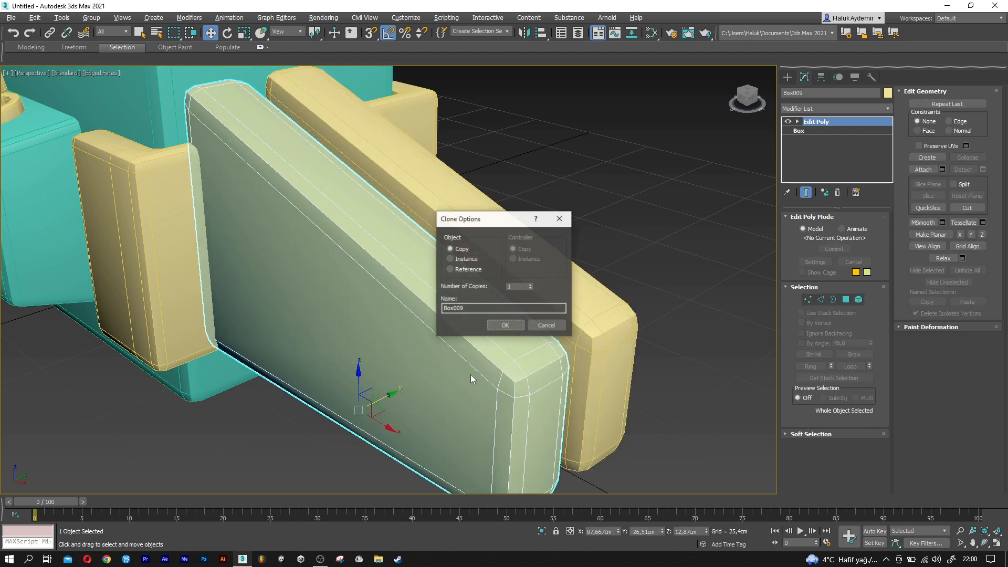
pyautogui.click(505, 325)
pyautogui.moveTo(490, 341)
pyautogui.keyDown('alt'); pyautogui.mouseDown(button='middle')
pyautogui.moveTo(421, 366)
pyautogui.moveTo(445, 362)
pyautogui.mouseUp(button='middle'); pyautogui.keyUp('alt')
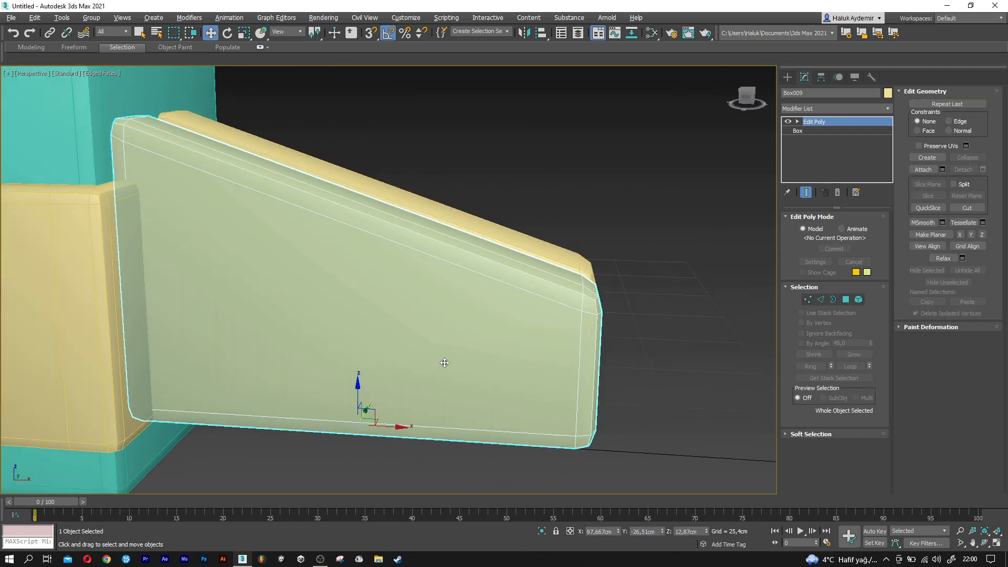
# Shorten the copied fin by moving the vertices of both its ends inward along X in the front view
pyautogui.click(808, 301)
pyautogui.scroll(-4, 455, 314)
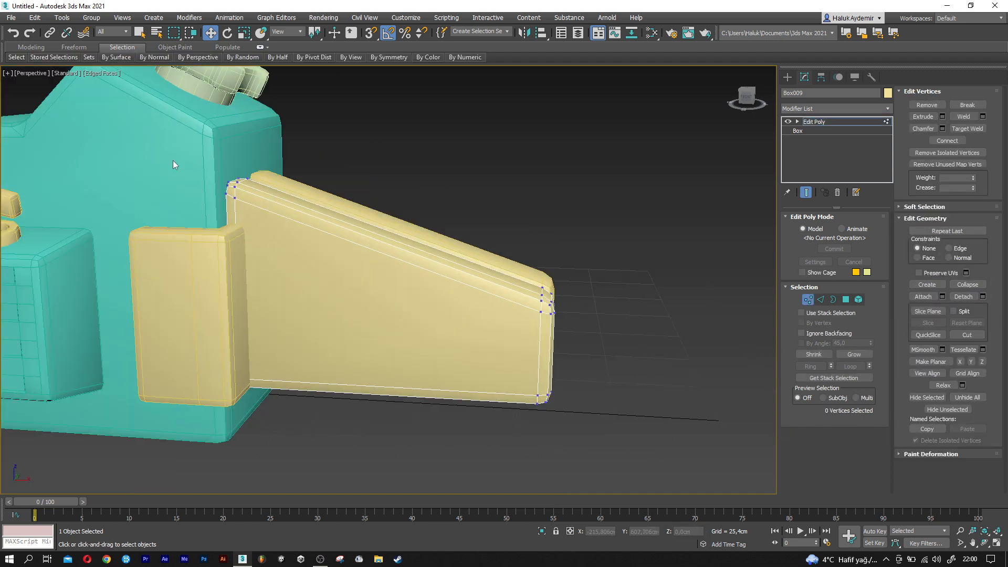
pyautogui.moveTo(386, 455); pyautogui.dragTo(385, 455)
pyautogui.moveTo(268, 285); pyautogui.dragTo(329, 310)
pyautogui.moveTo(297, 164); pyautogui.dragTo(298, 195)
pyautogui.press('f')
pyautogui.scroll(-10, 387, 267)
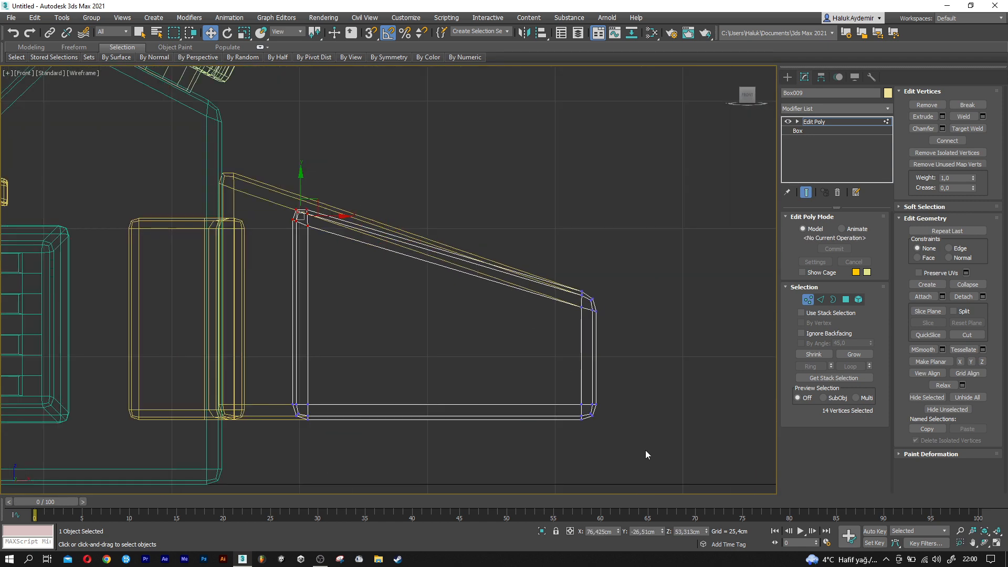
pyautogui.moveTo(607, 350); pyautogui.dragTo(536, 350)
pyautogui.moveTo(258, 183); pyautogui.dragTo(306, 228)
# Lower the copy's upper vertices and raise its lower ones so its outline sits inside the fin with an even border
pyautogui.scroll(2, 306, 228)
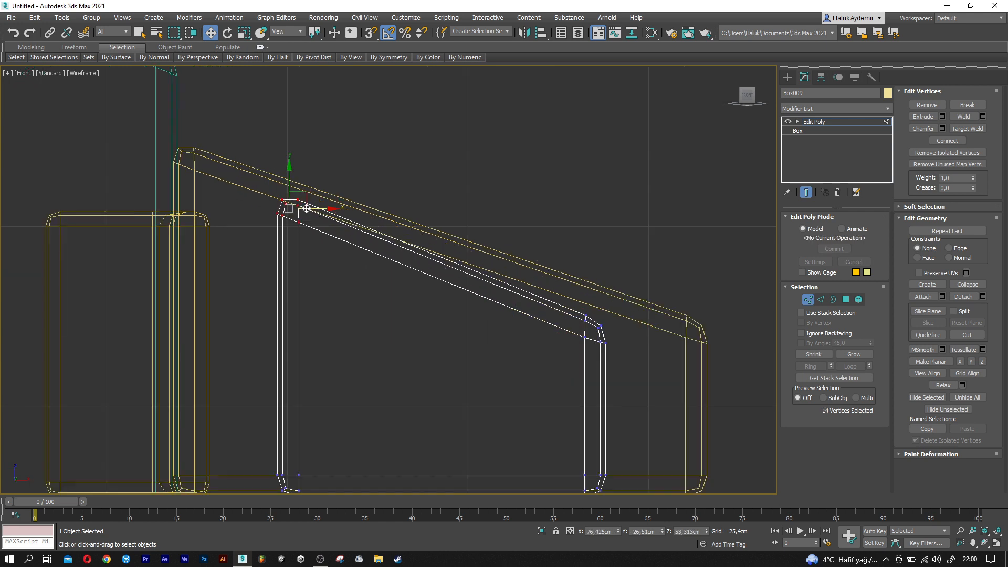
pyautogui.moveTo(288, 183); pyautogui.dragTo(294, 247)
pyautogui.moveTo(518, 391); pyautogui.dragTo(592, 332)
pyautogui.click(579, 362)
pyautogui.moveTo(563, 382); pyautogui.dragTo(559, 301, button='middle')
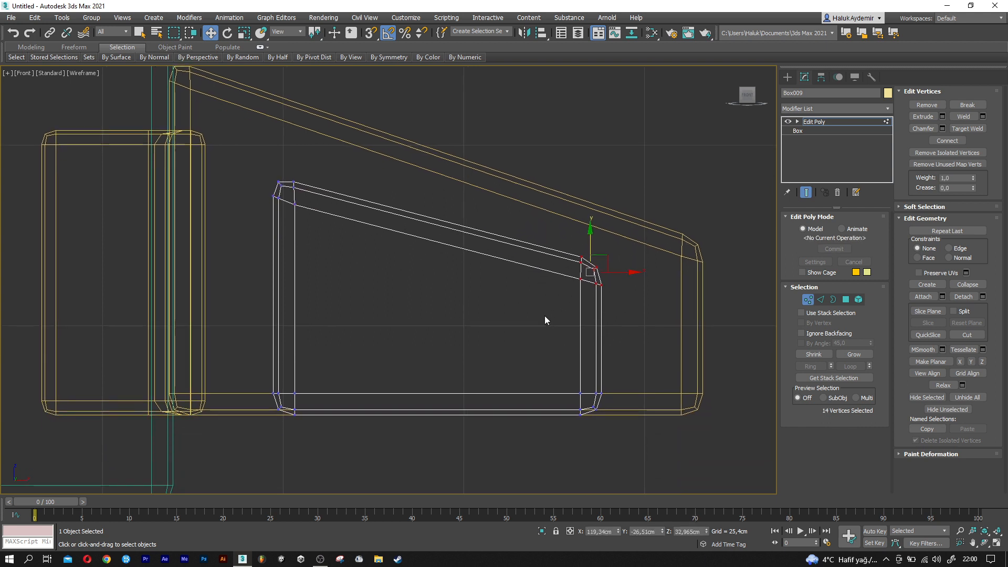
pyautogui.moveTo(451, 302); pyautogui.dragTo(497, 284)
pyautogui.click(582, 297)
pyautogui.moveTo(582, 298); pyautogui.dragTo(637, 238)
pyautogui.moveTo(485, 356); pyautogui.dragTo(484, 341)
pyautogui.moveTo(388, 226); pyautogui.dragTo(389, 226)
pyautogui.moveTo(445, 236); pyautogui.dragTo(434, 239, button='middle')
# Leave vertex editing, move the reduced copy along Y into the fin, and scale it in Y to about 137 %
pyautogui.click(811, 300)
pyautogui.moveTo(514, 306); pyautogui.dragTo(432, 374, button='middle')
pyautogui.press('p')
pyautogui.scroll(2, 432, 374)
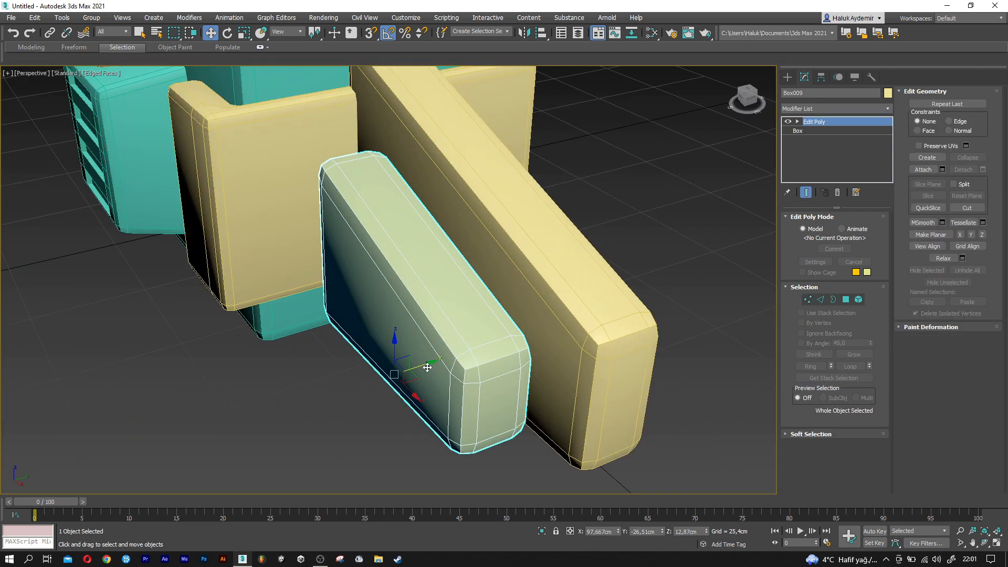
pyautogui.moveTo(441, 360); pyautogui.dragTo(480, 349)
pyautogui.press('r')
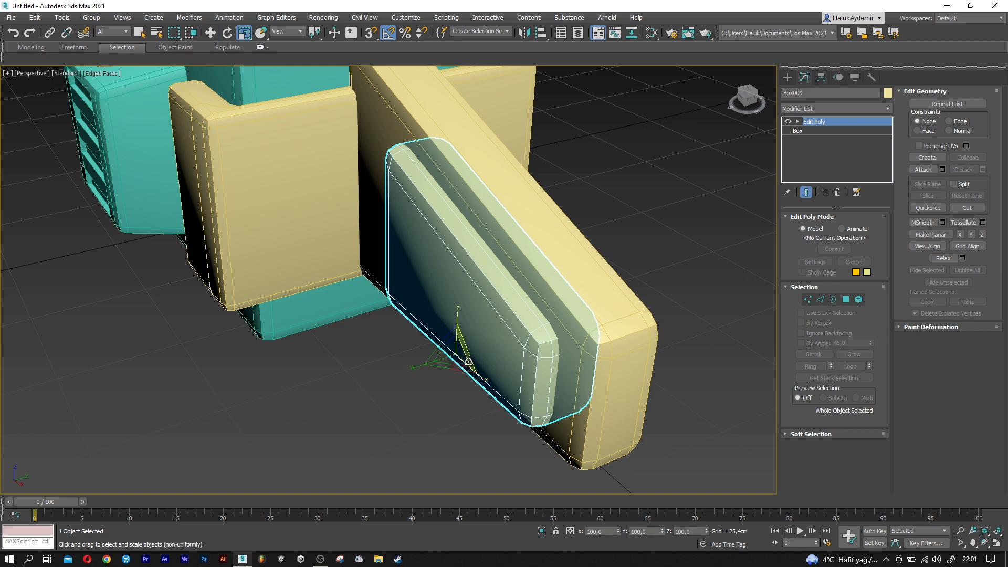
pyautogui.moveTo(414, 367); pyautogui.dragTo(400, 369)
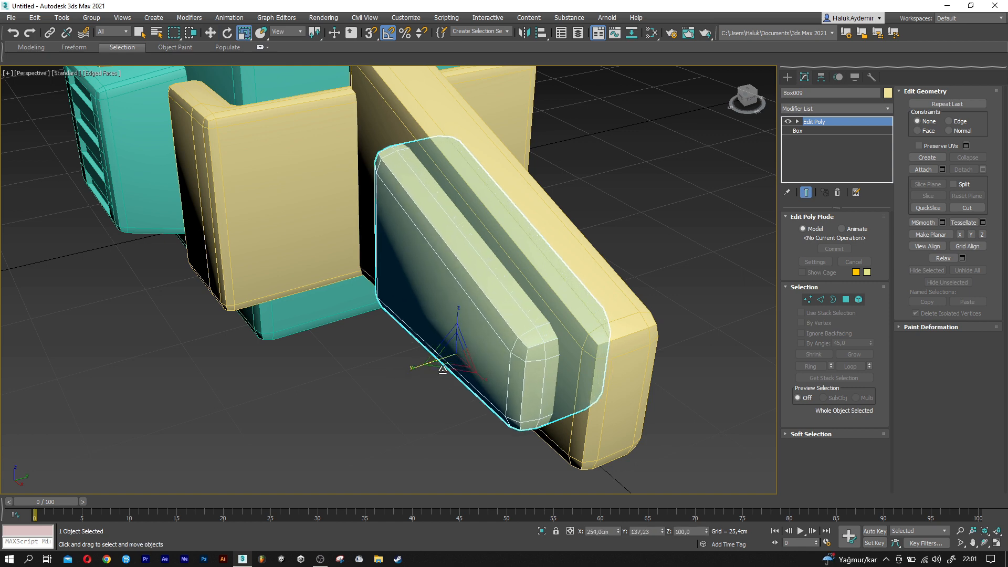
# Shift the reduced copy along Y so that it passes through the full thickness of the fin
pyautogui.press('w')
pyautogui.keyDown('alt'); pyautogui.moveTo(444, 367); pyautogui.dragTo(466, 371, button='middle'); pyautogui.keyUp('alt')
pyautogui.moveTo(495, 344); pyautogui.dragTo(552, 350)
pyautogui.keyDown('alt'); pyautogui.moveTo(552, 350); pyautogui.dragTo(521, 350, button='middle'); pyautogui.keyUp('alt')
pyautogui.scroll(3, 522, 350)
pyautogui.moveTo(529, 349); pyautogui.dragTo(537, 350)
pyautogui.keyDown('alt'); pyautogui.moveTo(441, 338); pyautogui.dragTo(526, 331, button='middle'); pyautogui.keyUp('alt')
# Subtract the reduced copy from the original fin with a Boolean to cut a tapered opening
pyautogui.scroll(-3, 526, 331)
pyautogui.click(594, 255)
pyautogui.moveTo(595, 268); pyautogui.dragTo(528, 306, button='middle')
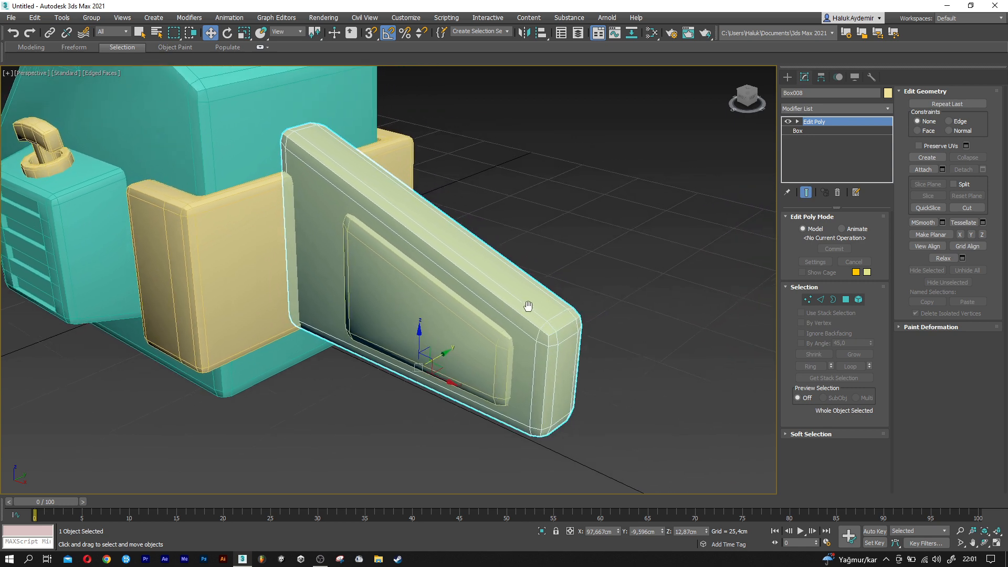
pyautogui.click(795, 78)
pyautogui.click(806, 107)
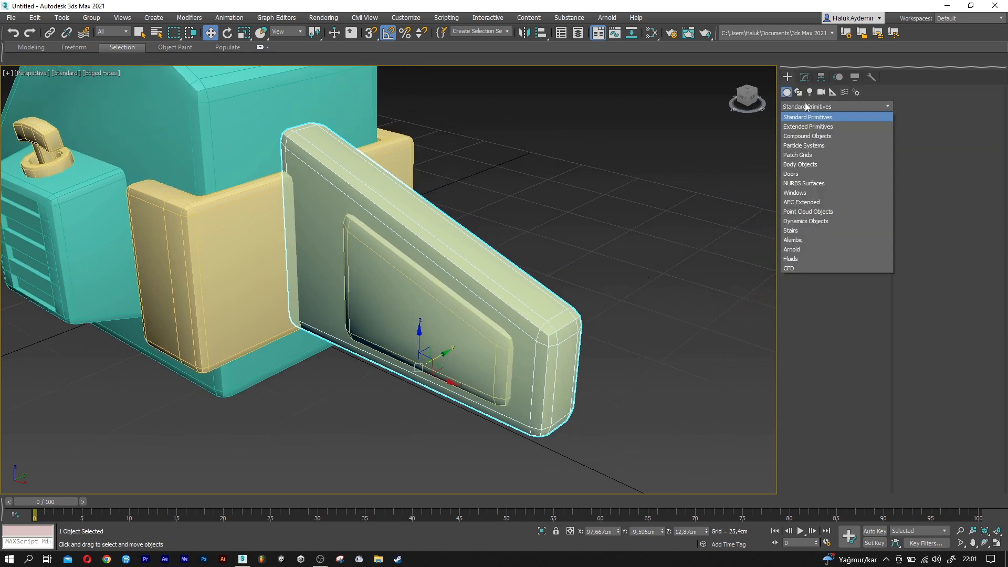
pyautogui.click(807, 134)
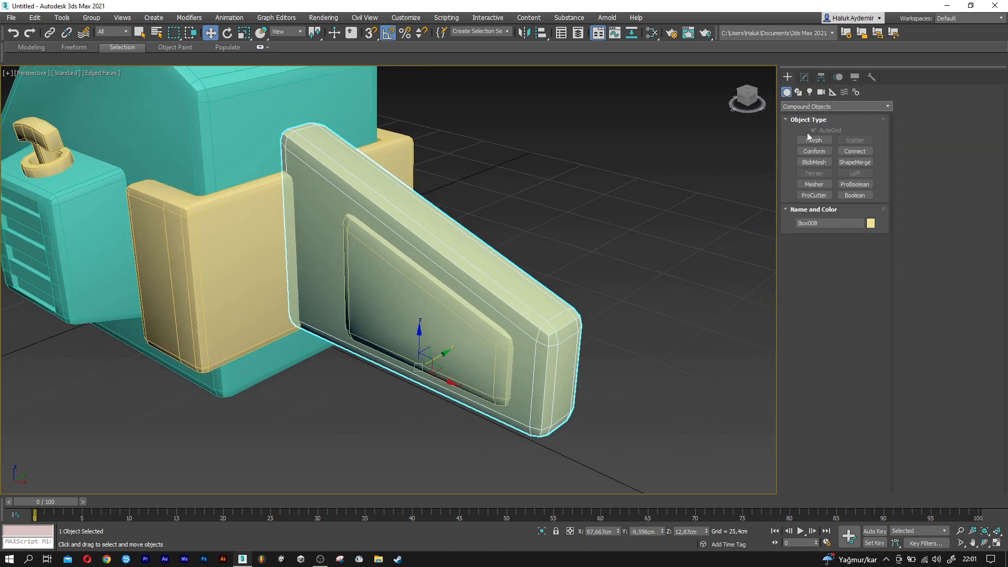
pyautogui.click(845, 197)
pyautogui.click(834, 252)
pyautogui.click(434, 303)
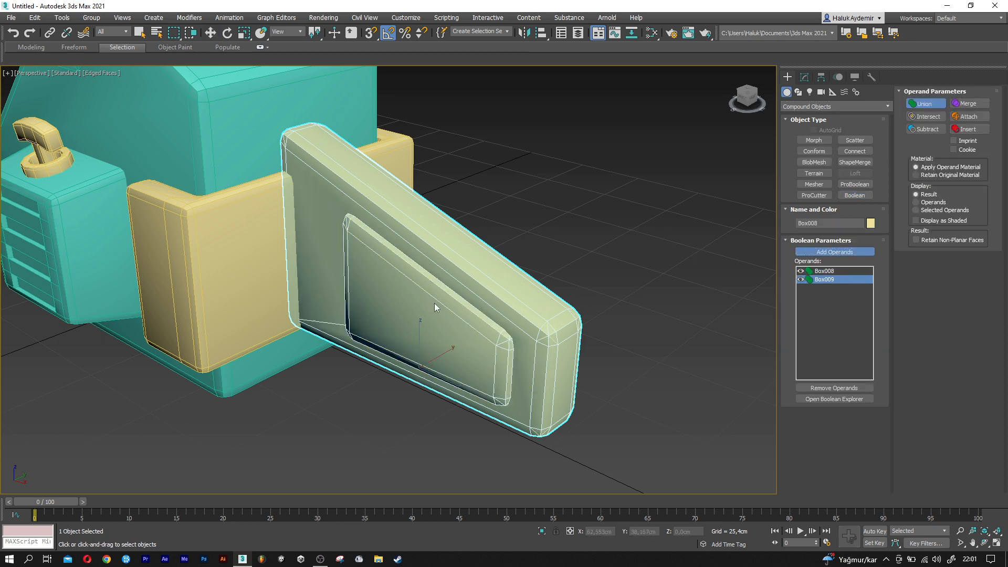
pyautogui.click(921, 128)
# Examine the opening cut in the fin, toggling the edged faces display, and deselect the fin
pyautogui.moveTo(471, 284)
pyautogui.mouseDown(button='middle')
pyautogui.moveTo(590, 254)
pyautogui.moveTo(544, 324)
pyautogui.moveTo(541, 351)
pyautogui.moveTo(467, 348)
pyautogui.moveTo(524, 351)
pyautogui.mouseUp(button='middle')
pyautogui.press('F4')
pyautogui.press('w')
pyautogui.scroll(3, 546, 325)
pyautogui.press('F4')
pyautogui.press('F4')
pyautogui.scroll(-2, 448, 347)
pyautogui.moveTo(447, 348)
pyautogui.keyDown('alt'); pyautogui.mouseDown(button='middle')
pyautogui.moveTo(426, 360)
pyautogui.moveTo(442, 337)
pyautogui.moveTo(431, 337)
pyautogui.mouseUp(button='middle'); pyautogui.keyUp('alt')
pyautogui.click(434, 342)
pyautogui.press('F4')
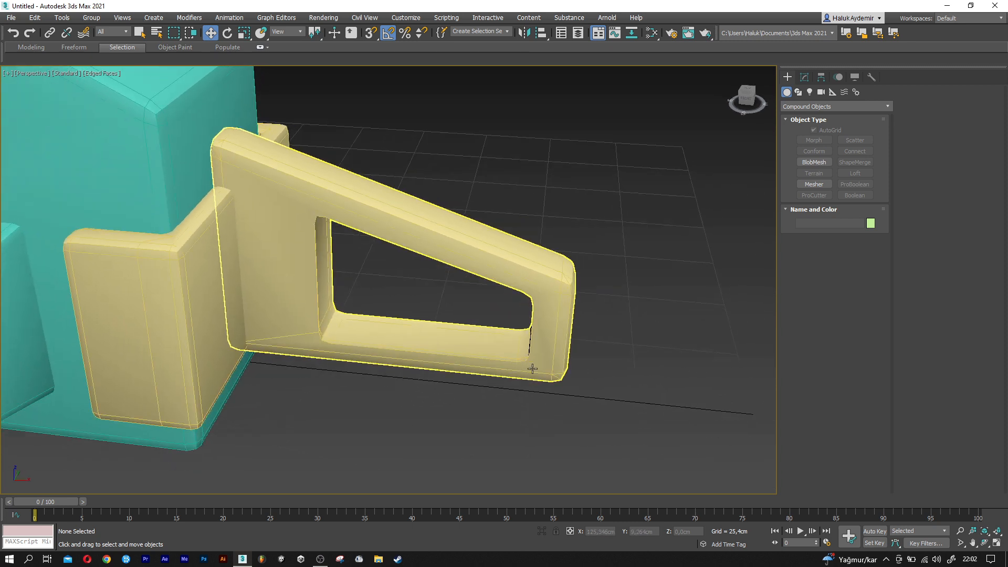
# Create a box in front of the fin with length 9 cm, width 15 cm and height 8 cm
pyautogui.click(804, 107)
pyautogui.click(806, 116)
pyautogui.click(813, 141)
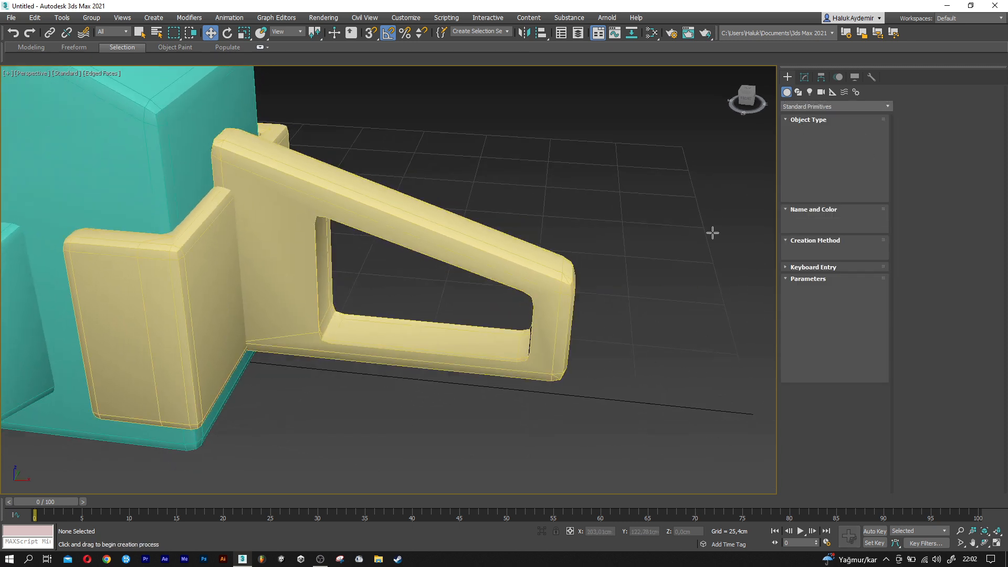
pyautogui.moveTo(383, 420); pyautogui.dragTo(461, 450)
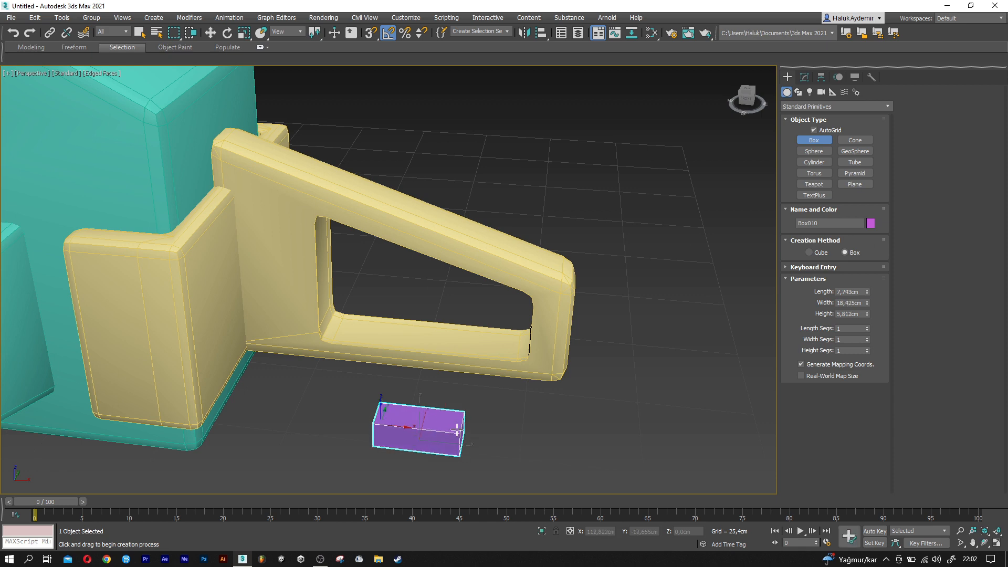
pyautogui.scroll(7, 456, 429)
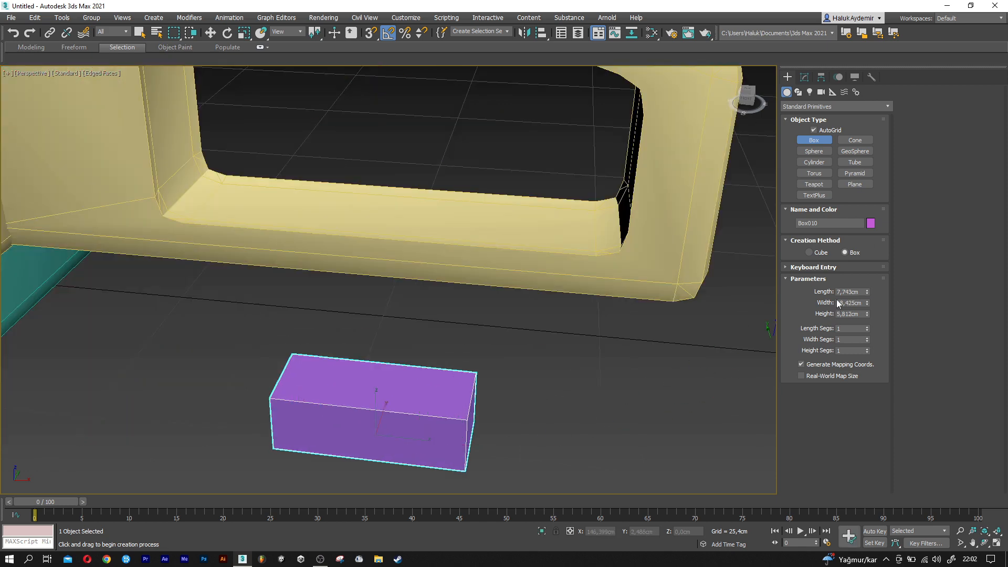
pyautogui.write('9')
pyautogui.press('Tab')
pyautogui.press('Tab')
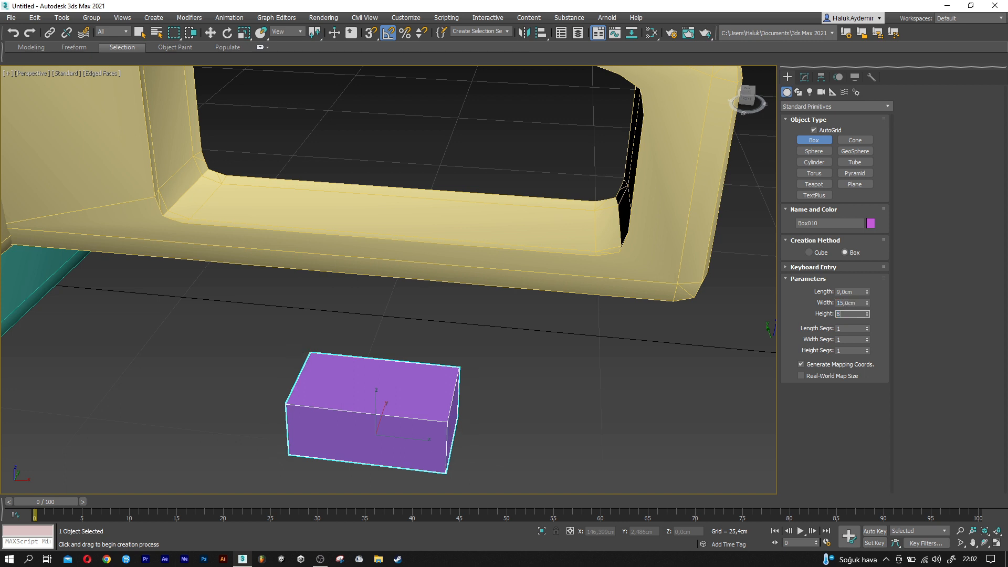
pyautogui.write('8')
pyautogui.press('Return')
pyautogui.moveTo(461, 407); pyautogui.dragTo(474, 362, button='middle')
pyautogui.press('w')
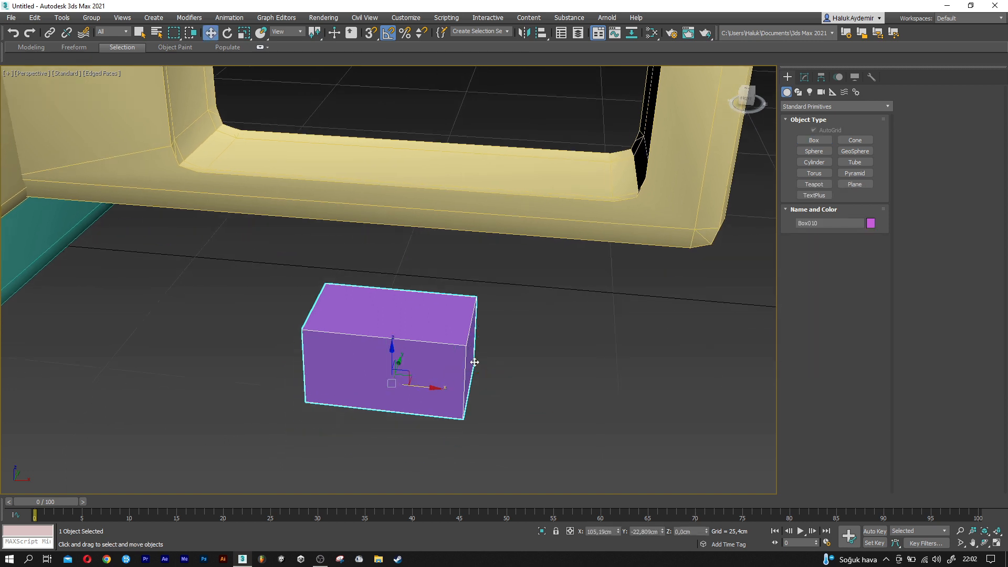
# Add an Edit Poly modifier to the small box and chamfer all its edges by 1.5 cm
pyautogui.click(804, 77)
pyautogui.click(815, 110)
pyautogui.press('e')
pyautogui.click(816, 146)
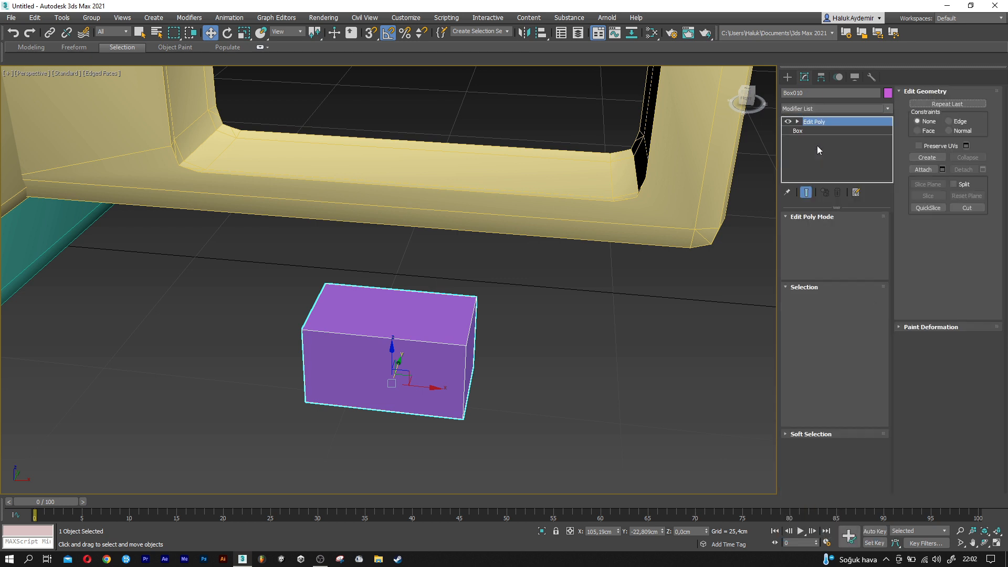
pyautogui.click(821, 300)
pyautogui.moveTo(551, 466); pyautogui.dragTo(216, 262)
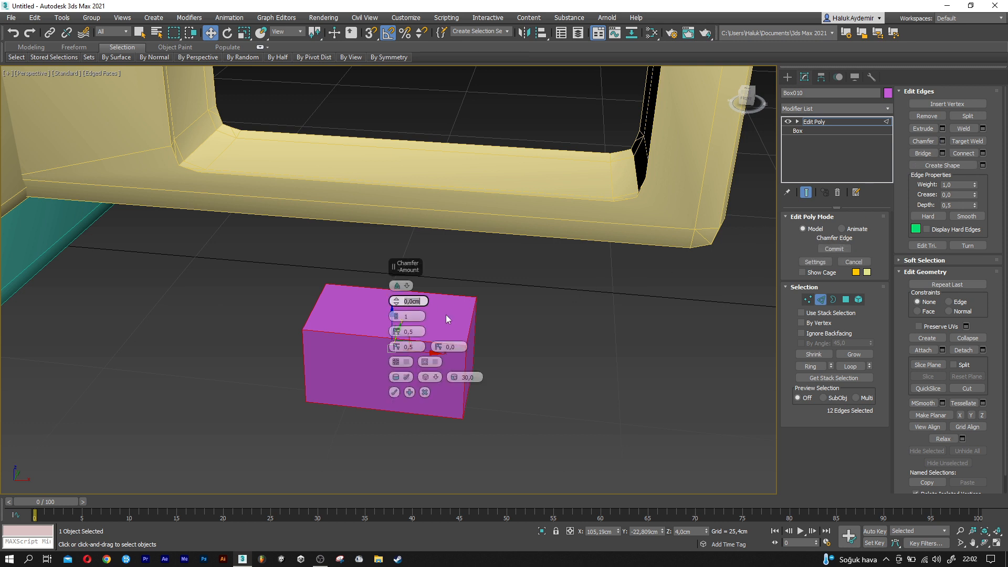
pyautogui.press('Return')
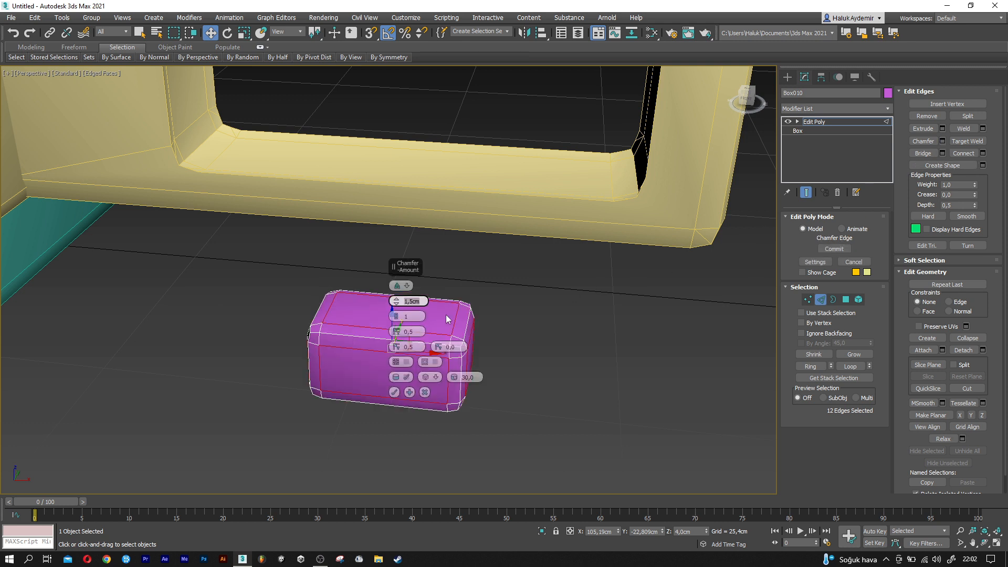
pyautogui.click(393, 393)
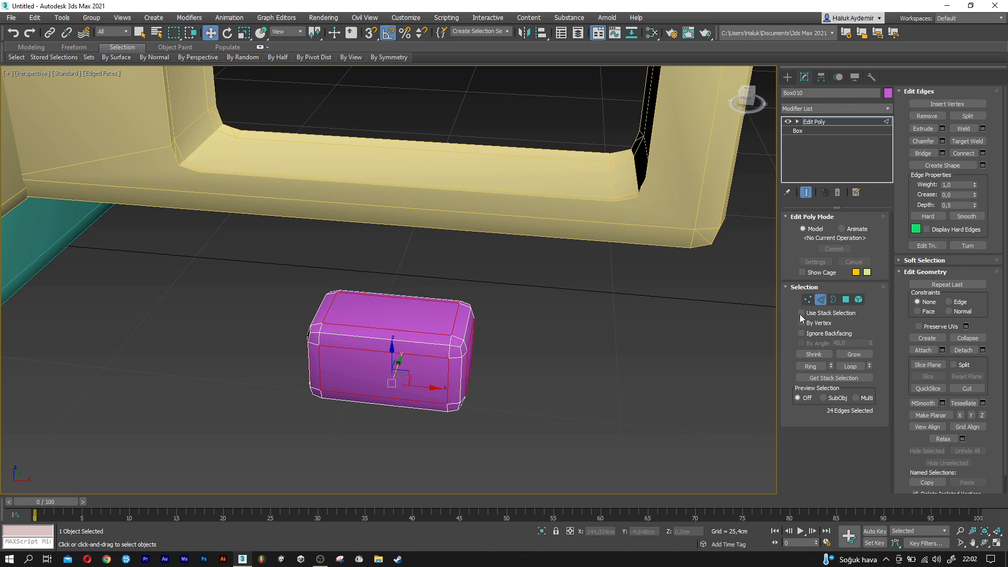
pyautogui.click(821, 304)
# Align the chamfered box to the fin and raise it to the sloped top, to about 48.4 cm in Z
pyautogui.keyDown('alt'); pyautogui.moveTo(456, 263); pyautogui.dragTo(423, 423, button='middle'); pyautogui.keyUp('alt')
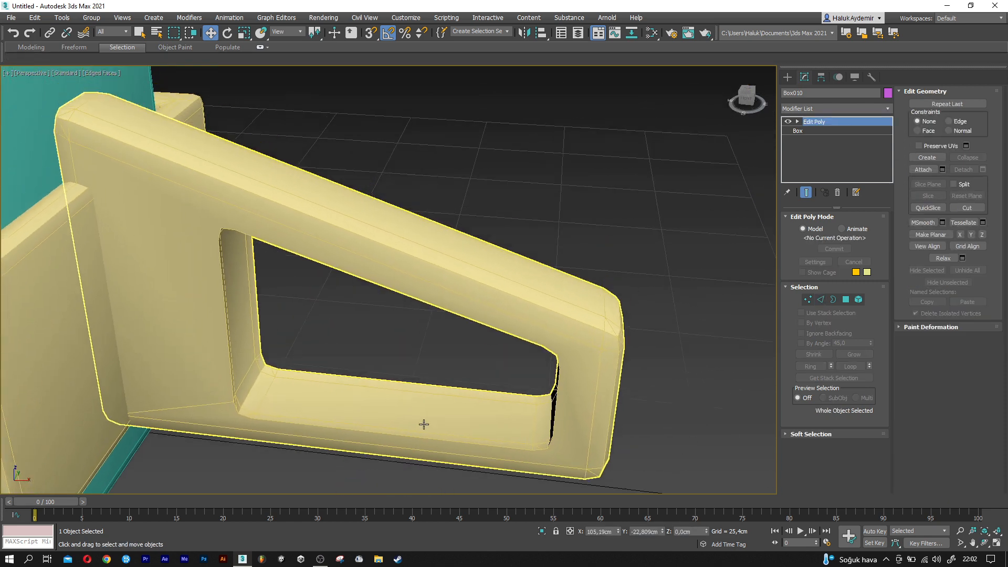
pyautogui.click(541, 33)
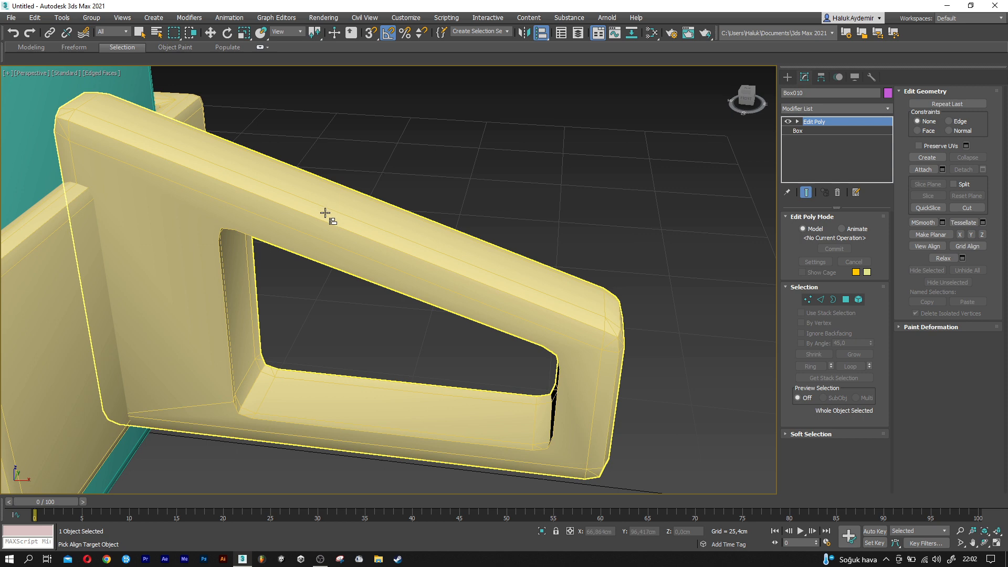
pyautogui.click(326, 212)
pyautogui.click(503, 368)
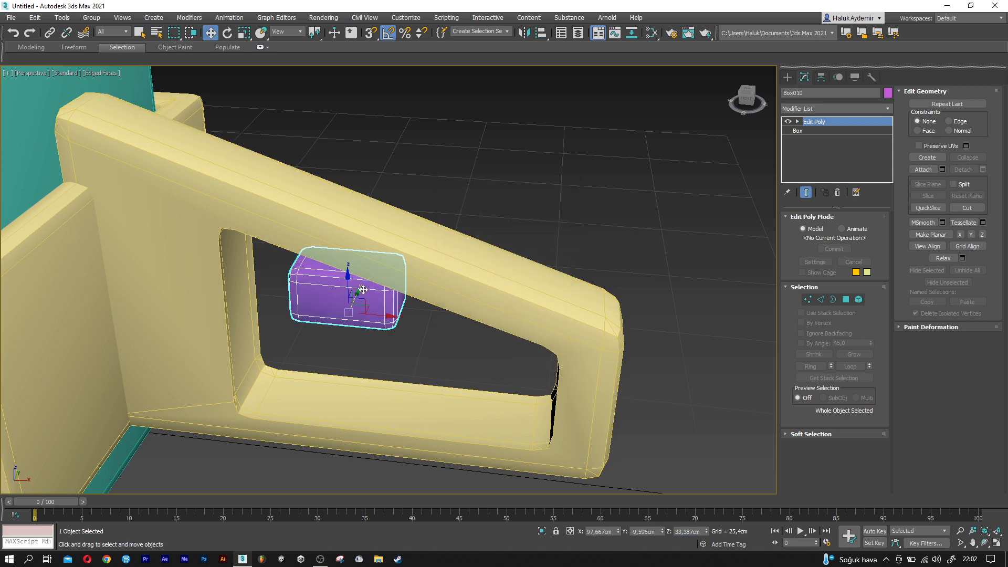
pyautogui.keyDown('alt'); pyautogui.moveTo(503, 367); pyautogui.dragTo(355, 278, button='middle'); pyautogui.keyUp('alt')
pyautogui.moveTo(354, 241); pyautogui.dragTo(351, 152)
pyautogui.scroll(5, 351, 173)
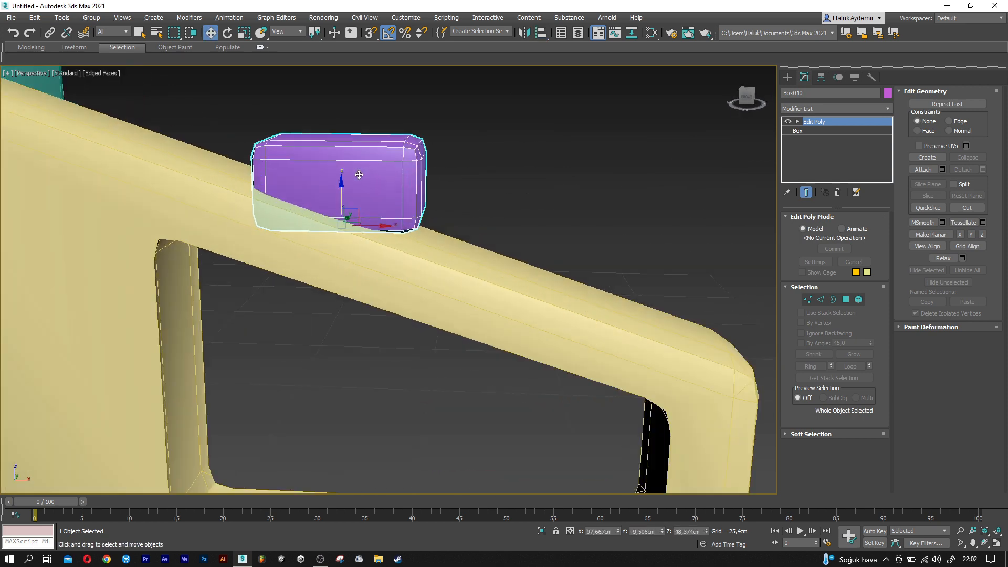
# Sink the small box into the fin's sloped top, at about 100.7 cm in X and 45.7 cm in Z
pyautogui.press('e')
pyautogui.moveTo(351, 219); pyautogui.dragTo(385, 255)
pyautogui.press('w')
pyautogui.press('e')
pyautogui.press('w')
pyautogui.scroll(-3, 384, 255)
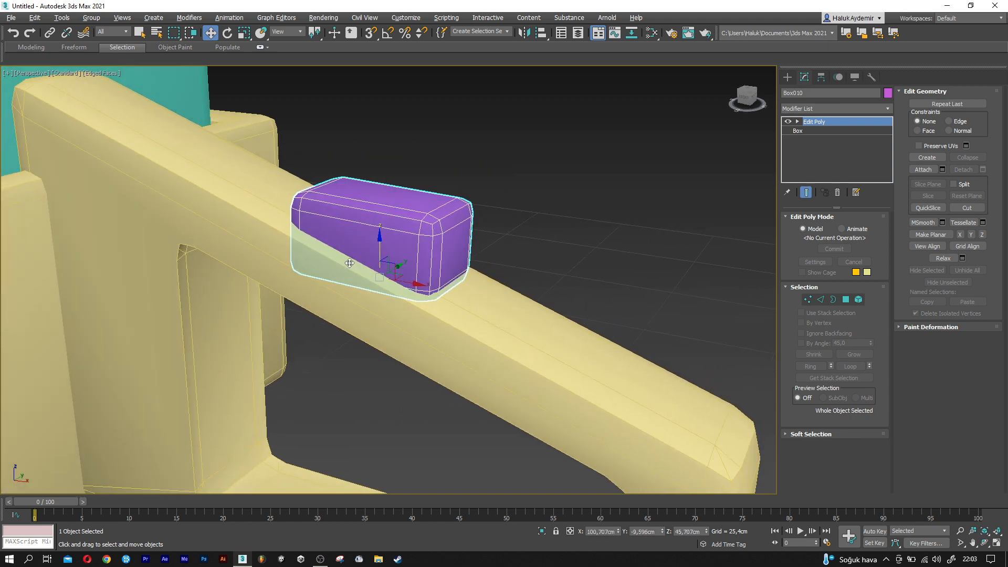
# Copy the small box to the upper inner corner of the fin's opening, about 87.4 cm in X and 40.7 cm in Z
pyautogui.moveTo(385, 256)
pyautogui.mouseDown(button='middle')
pyautogui.moveTo(438, 251)
pyautogui.moveTo(449, 232)
pyautogui.mouseUp(button='middle')
pyautogui.moveTo(438, 244)
pyautogui.keyDown('shift'); pyautogui.mouseDown()
pyautogui.moveTo(330, 286)
pyautogui.moveTo(299, 285)
pyautogui.moveTo(298, 296)
pyautogui.mouseUp(); pyautogui.keyUp('shift')
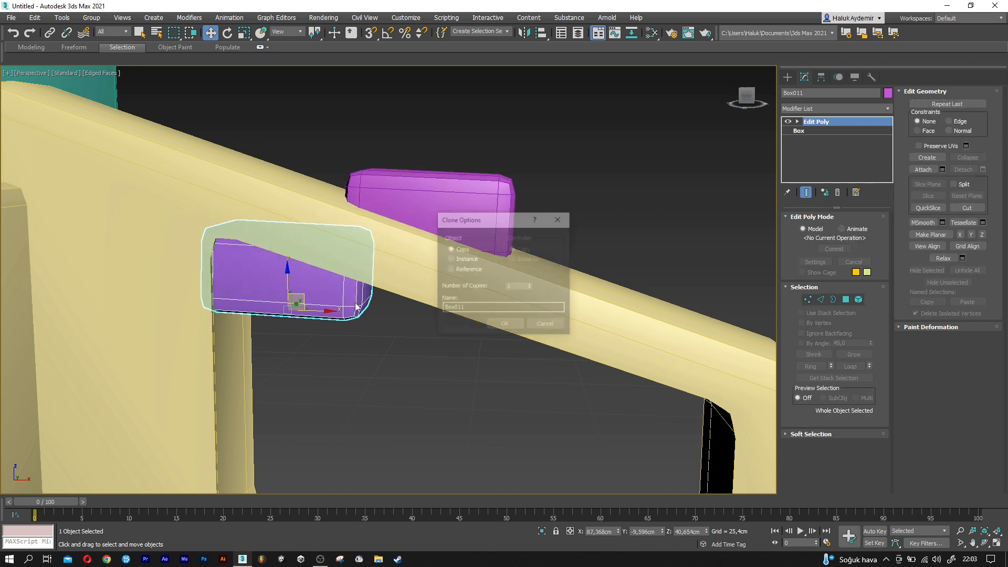
pyautogui.click(502, 331)
pyautogui.keyDown('alt'); pyautogui.moveTo(295, 301); pyautogui.dragTo(317, 291, button='middle'); pyautogui.keyUp('alt')
pyautogui.scroll(3, 317, 292)
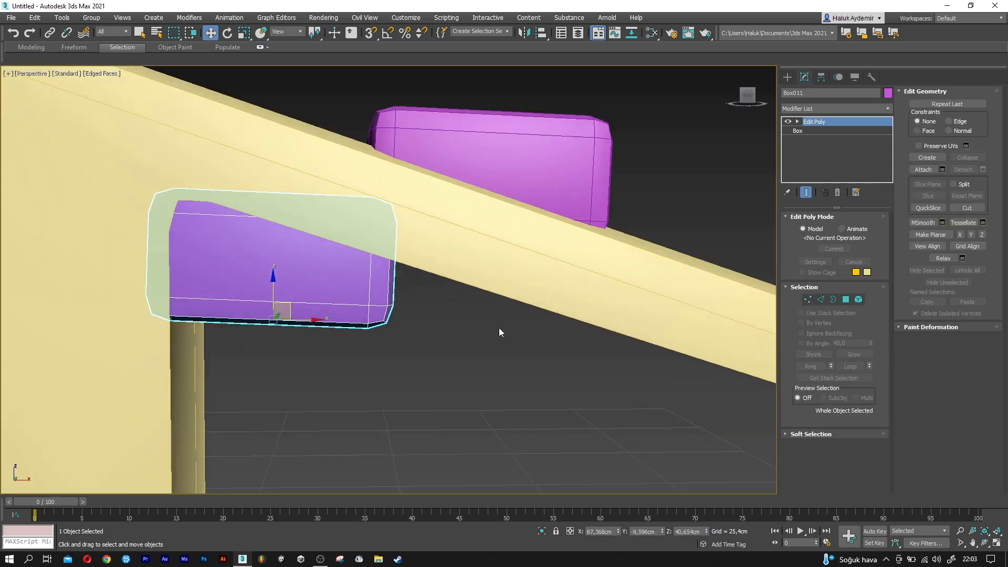
# Pull the copied box's lower vertices down at both ends and shift the far-end ones inward to slant that side
pyautogui.click(809, 299)
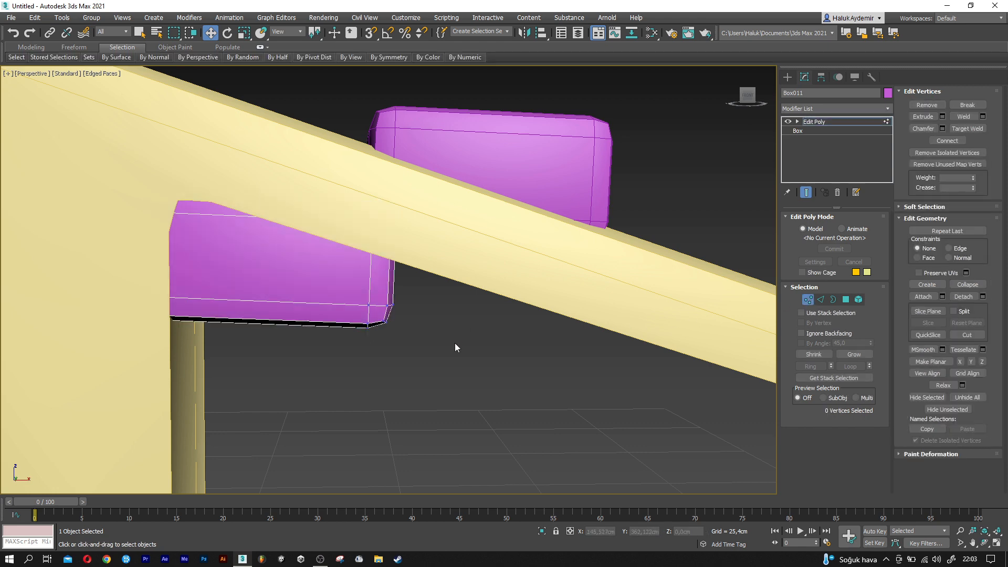
pyautogui.moveTo(327, 290); pyautogui.dragTo(330, 292)
pyautogui.moveTo(393, 298); pyautogui.dragTo(261, 350)
pyautogui.press('F3')
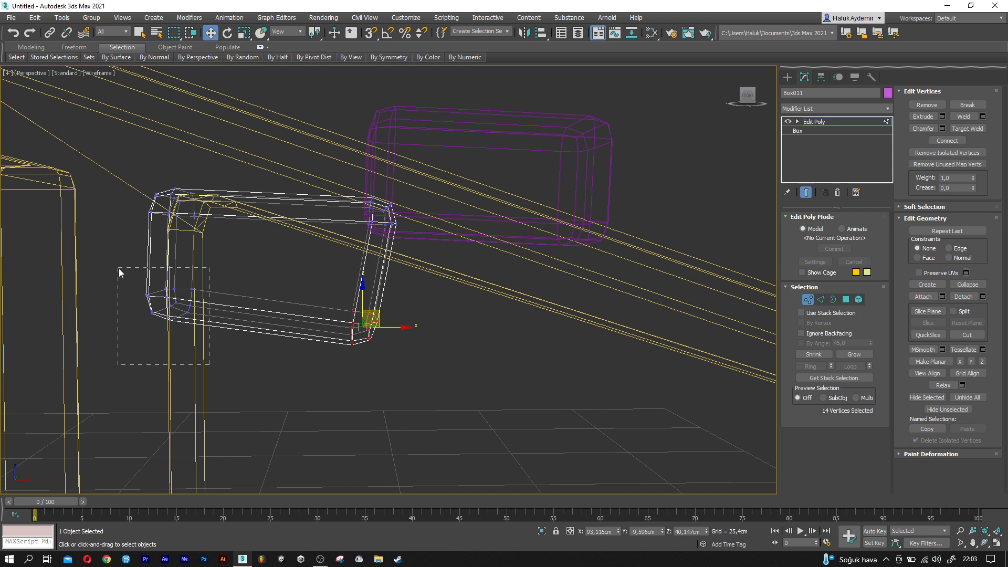
pyautogui.moveTo(120, 272); pyautogui.dragTo(119, 269)
pyautogui.press('F3')
pyautogui.moveTo(173, 288); pyautogui.dragTo(173, 313)
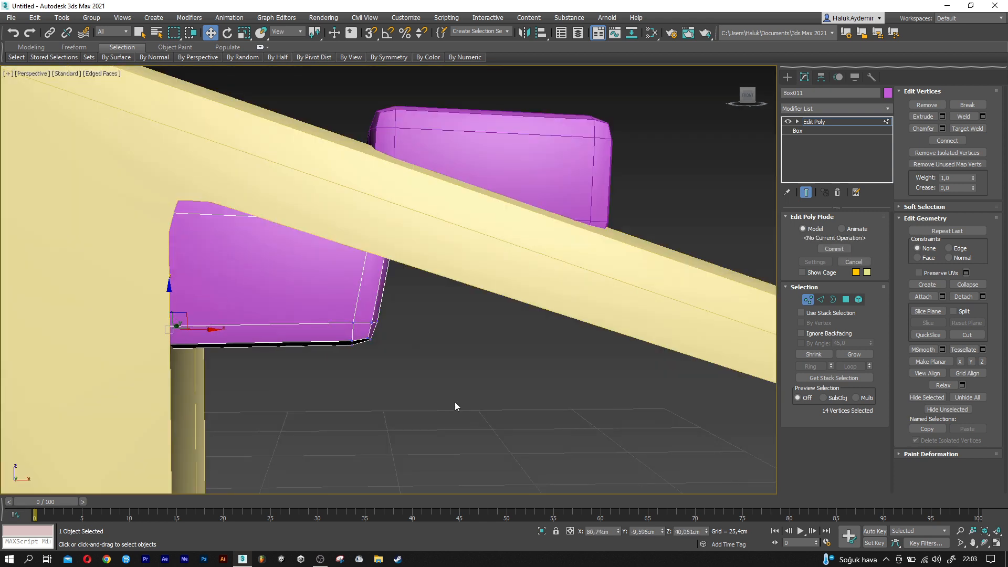
pyautogui.moveTo(305, 313); pyautogui.dragTo(304, 311)
pyautogui.moveTo(378, 312); pyautogui.dragTo(343, 335)
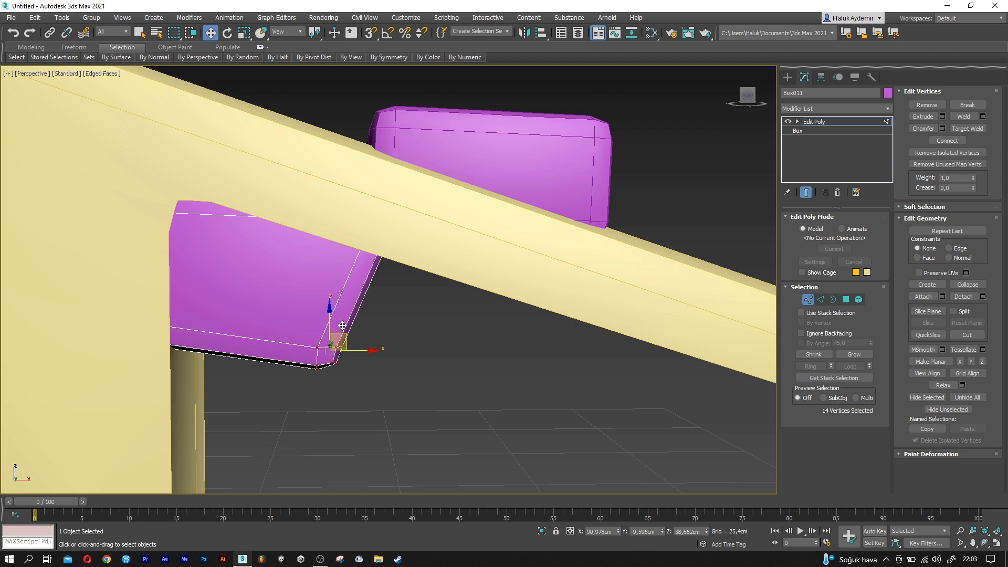
# Finish the vertex edit and slide the small box on the fin's sloped top to about 102 cm in X
pyautogui.scroll(-3, 344, 335)
pyautogui.click(811, 303)
pyautogui.click(456, 220)
pyautogui.moveTo(456, 220); pyautogui.dragTo(360, 221, button='middle')
pyautogui.moveTo(397, 265); pyautogui.dragTo(413, 267)
pyautogui.keyDown('alt'); pyautogui.moveTo(408, 276); pyautogui.dragTo(390, 291, button='middle'); pyautogui.keyUp('alt')
pyautogui.scroll(-6, 414, 314)
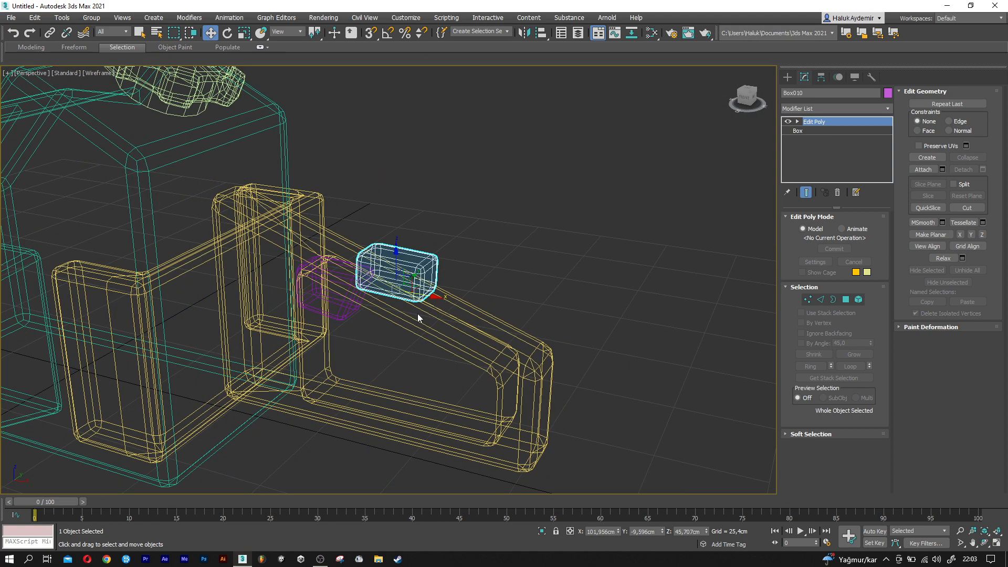
# Create an upright cylinder on the ground beside the body, about 4.9 cm in radius and 52 cm high
pyautogui.press('F4')
pyautogui.keyDown('alt'); pyautogui.moveTo(429, 315); pyautogui.dragTo(274, 329, button='middle'); pyautogui.keyUp('alt')
pyautogui.keyDown('alt'); pyautogui.moveTo(322, 316); pyautogui.dragTo(251, 346, button='middle'); pyautogui.keyUp('alt')
pyautogui.click(788, 77)
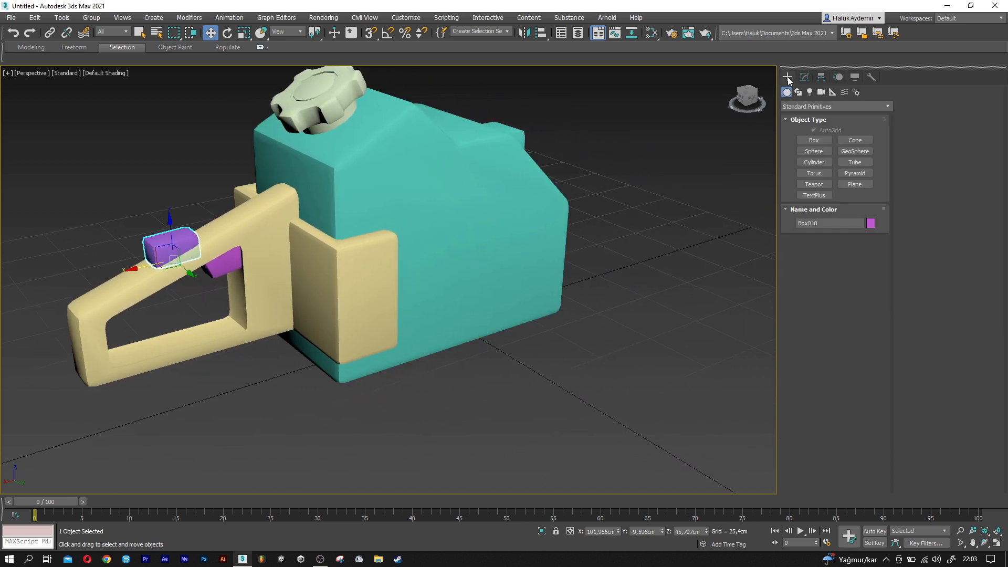
pyautogui.click(813, 162)
pyautogui.press('F4')
pyautogui.scroll(4, 380, 424)
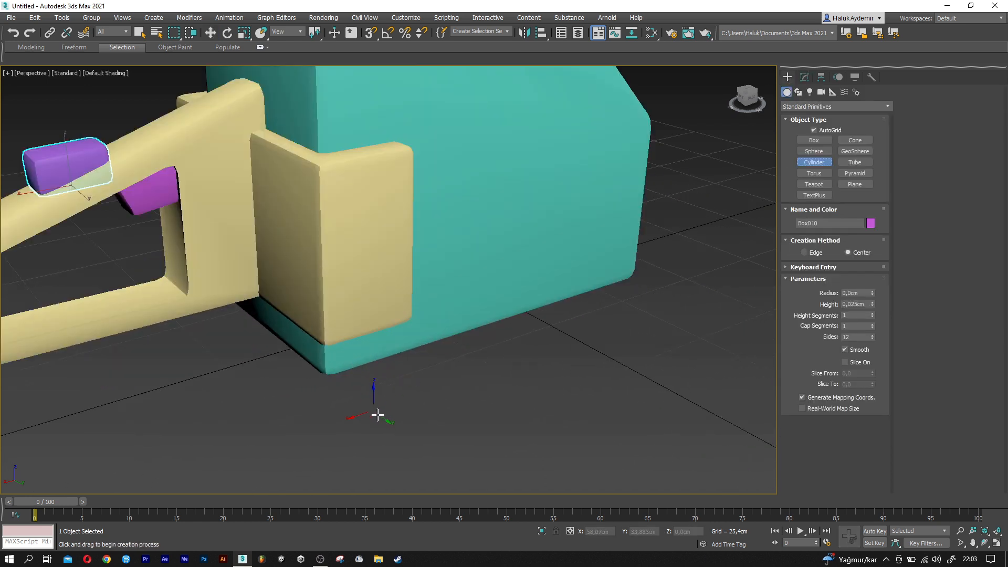
pyautogui.moveTo(456, 374); pyautogui.dragTo(459, 385)
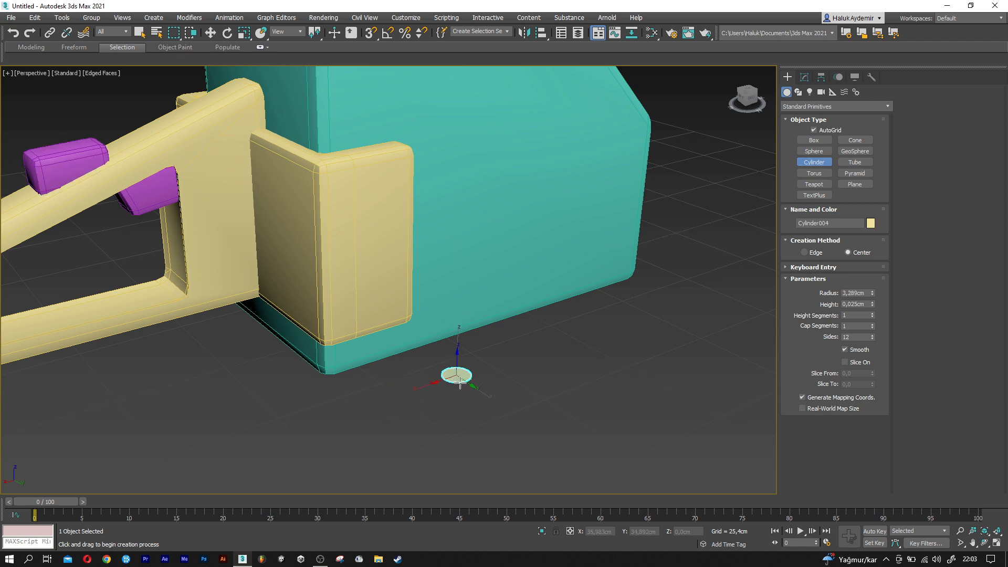
pyautogui.click(466, 149)
pyautogui.moveTo(466, 210); pyautogui.dragTo(401, 294, button='middle')
pyautogui.scroll(5, 400, 358)
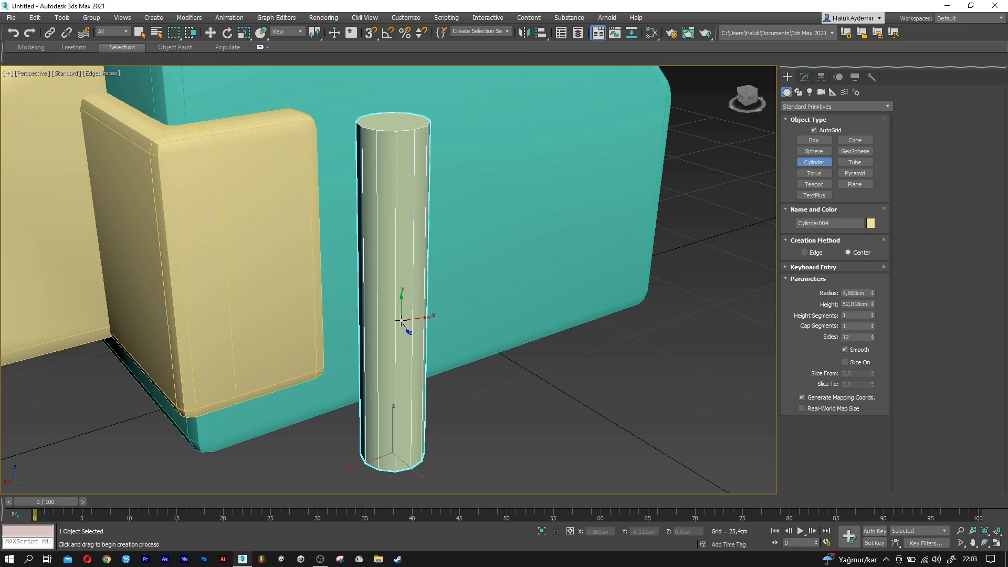
# Set the cylinder's radius to 4.75 cm, its height to 81 cm and its height segments to 15
pyautogui.press('w')
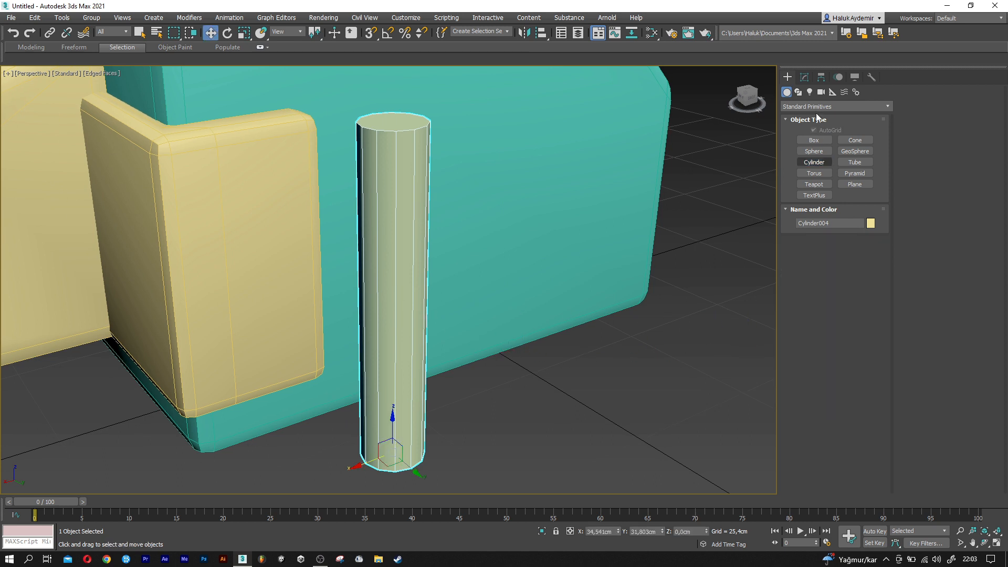
pyautogui.click(804, 77)
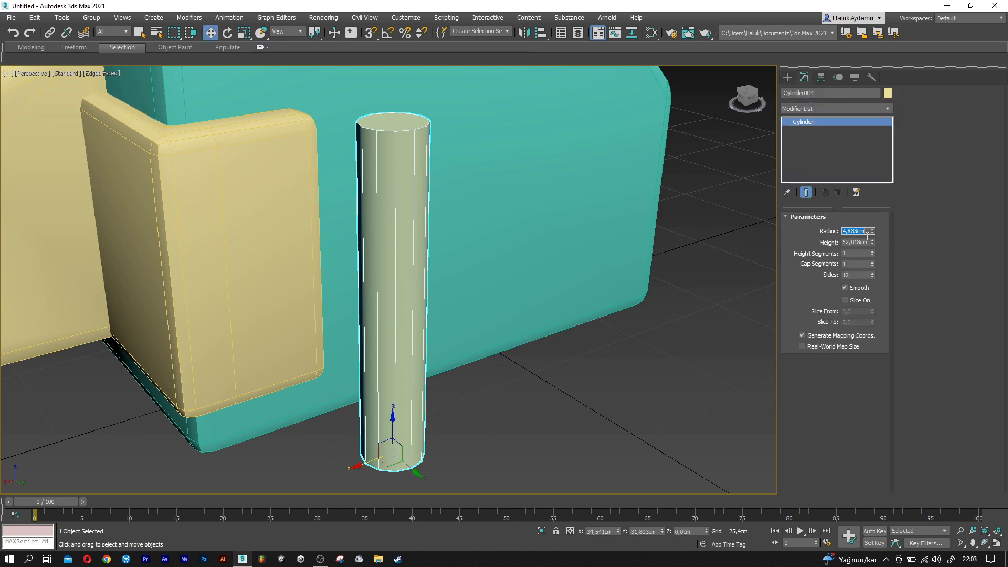
pyautogui.write('4')
pyautogui.press('Tab')
pyautogui.press('Tab')
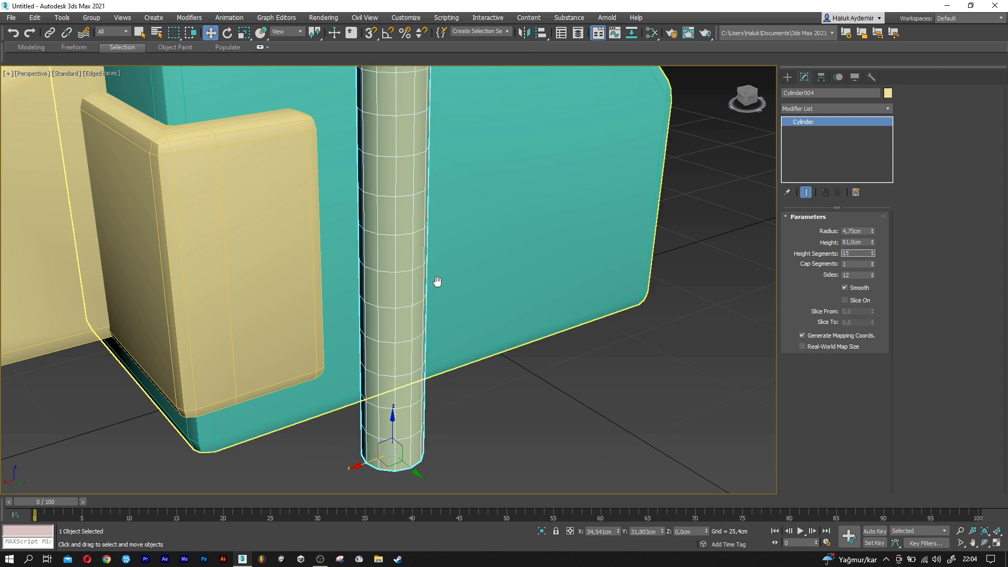
# Position the cylinder alongside the body's side face, at about 29.8 cm in X, 22.5 cm in Y and 13.1 cm in Z
pyautogui.scroll(-3, 436, 282)
pyautogui.moveTo(436, 306); pyautogui.dragTo(456, 447, button='middle')
pyautogui.moveTo(447, 448); pyautogui.dragTo(430, 426)
pyautogui.keyDown('alt'); pyautogui.moveTo(430, 426); pyautogui.dragTo(436, 401, button='middle'); pyautogui.keyUp('alt')
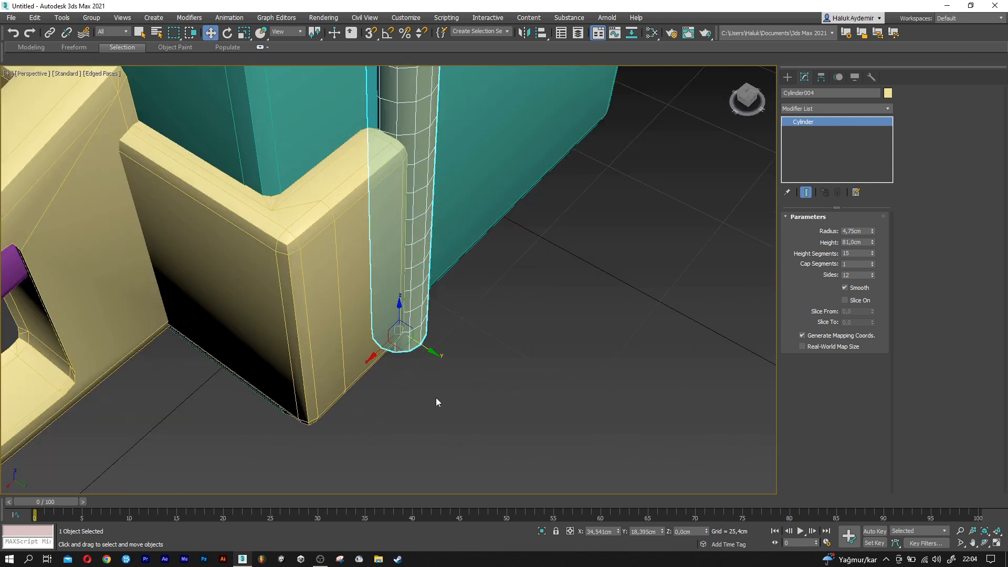
pyautogui.moveTo(423, 366); pyautogui.dragTo(442, 465, button='middle')
pyautogui.moveTo(445, 474); pyautogui.dragTo(462, 489)
pyautogui.keyDown('alt'); pyautogui.moveTo(461, 489); pyautogui.dragTo(439, 454, button='middle'); pyautogui.keyUp('alt')
pyautogui.moveTo(438, 454); pyautogui.dragTo(357, 350, button='middle')
pyautogui.scroll(-3, 368, 370)
pyautogui.keyDown('alt'); pyautogui.moveTo(376, 388); pyautogui.dragTo(342, 417, button='middle'); pyautogui.keyUp('alt')
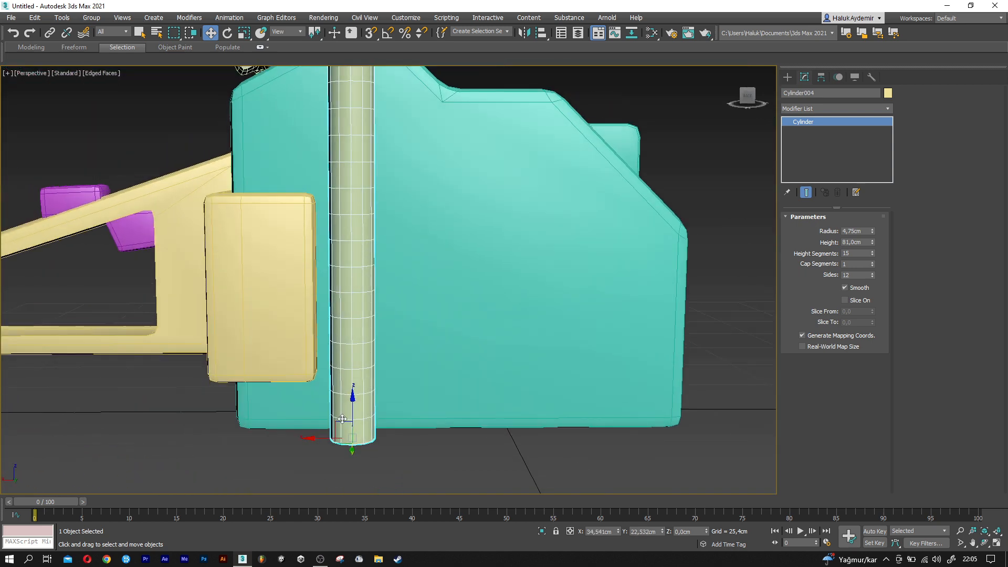
pyautogui.moveTo(349, 406); pyautogui.dragTo(364, 362)
pyautogui.moveTo(385, 282); pyautogui.dragTo(360, 389, button='middle')
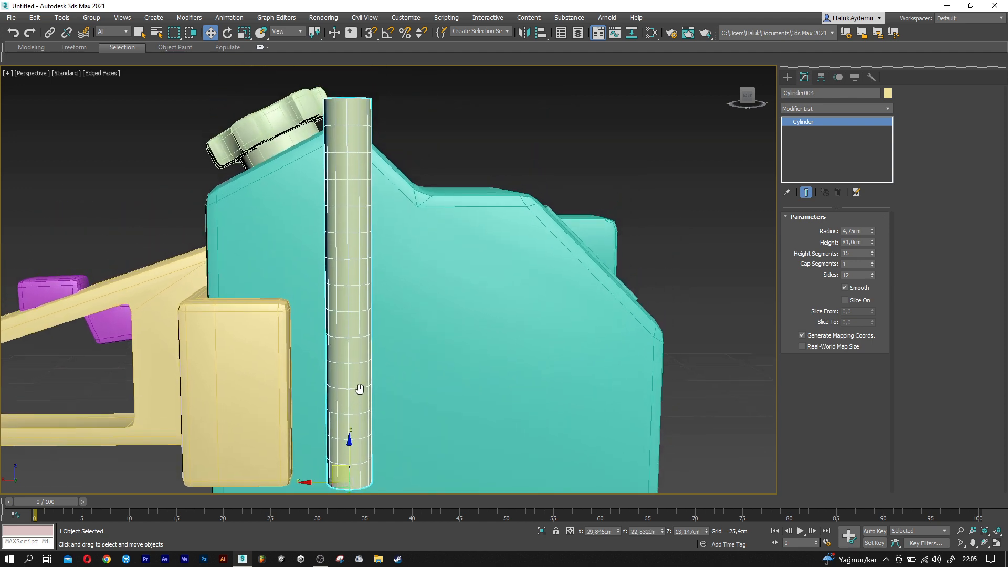
# Add a Bend modifier to the cylinder and curve it toward the rear fin by about 65.5 degrees
pyautogui.click(796, 108)
pyautogui.write('b')
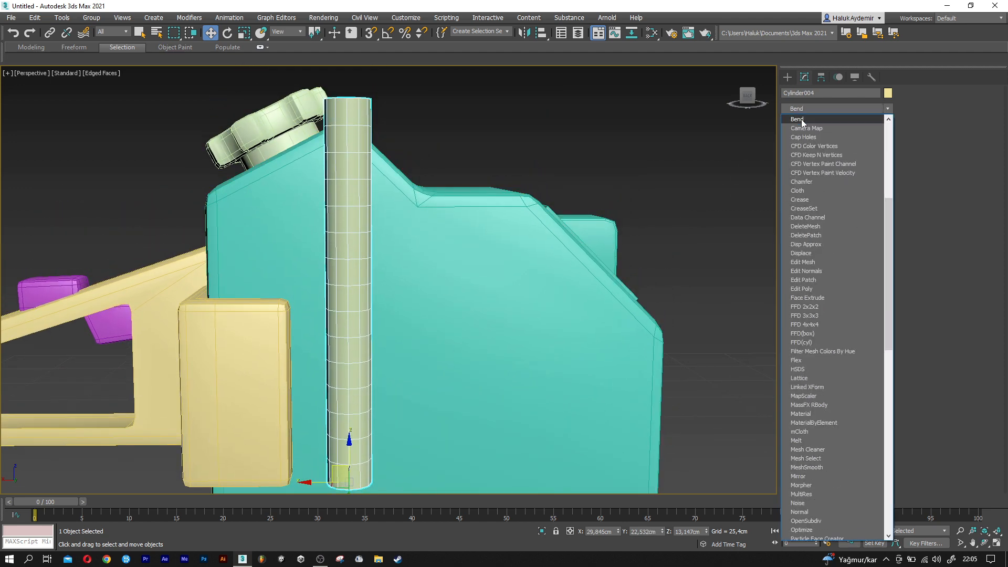
pyautogui.click(801, 118)
pyautogui.moveTo(863, 237); pyautogui.dragTo(849, 169)
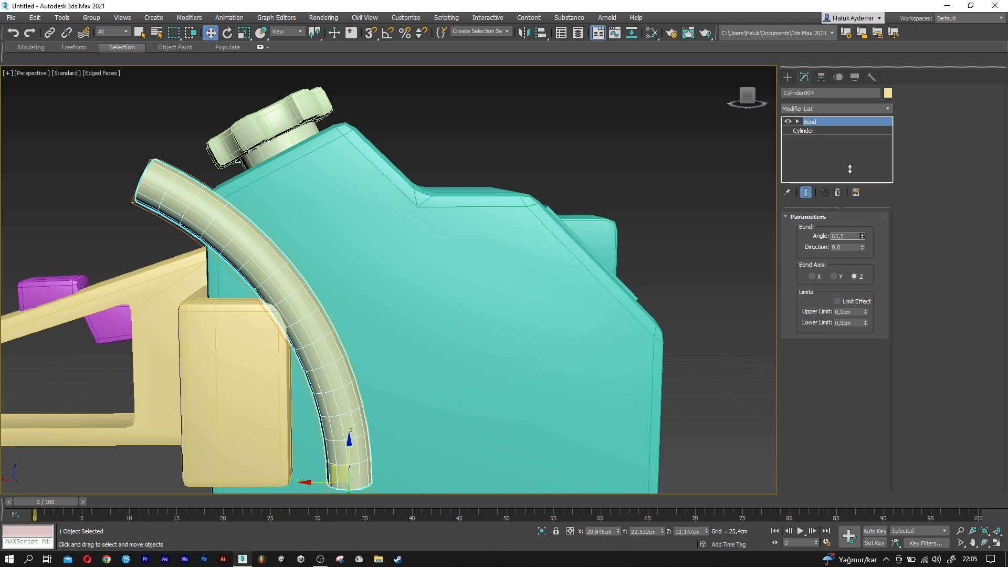
# Set the Bend direction of the selected pipe cylinder to 90
pyautogui.keyDown('alt'); pyautogui.moveTo(539, 222); pyautogui.dragTo(479, 243, button='middle'); pyautogui.keyUp('alt')
pyautogui.click(844, 247)
pyautogui.write('90')
pyautogui.press('Return')
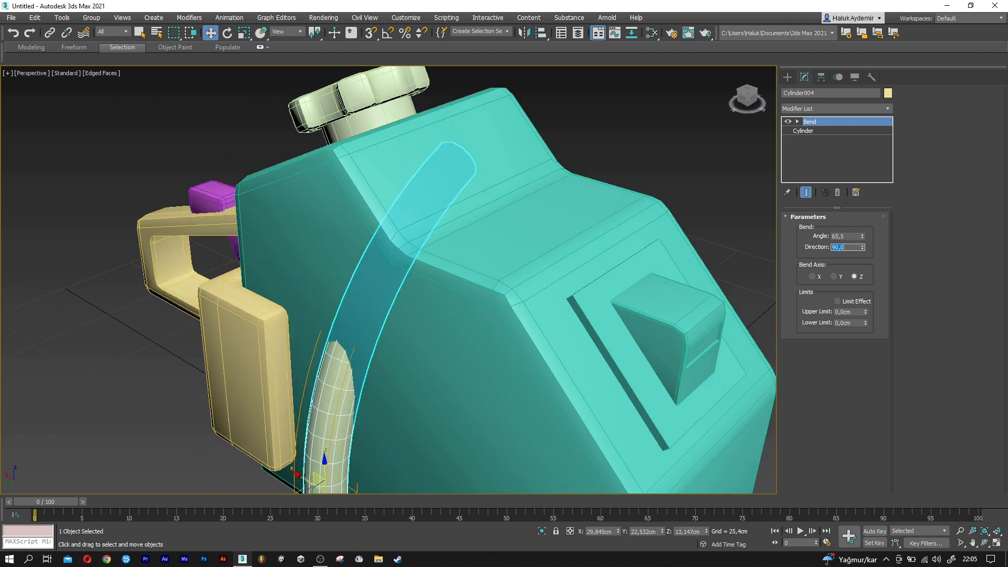
# Limit the bend effect with an upper limit of about 542,894 cm and raise the bend angle to 73,5
pyautogui.click(837, 301)
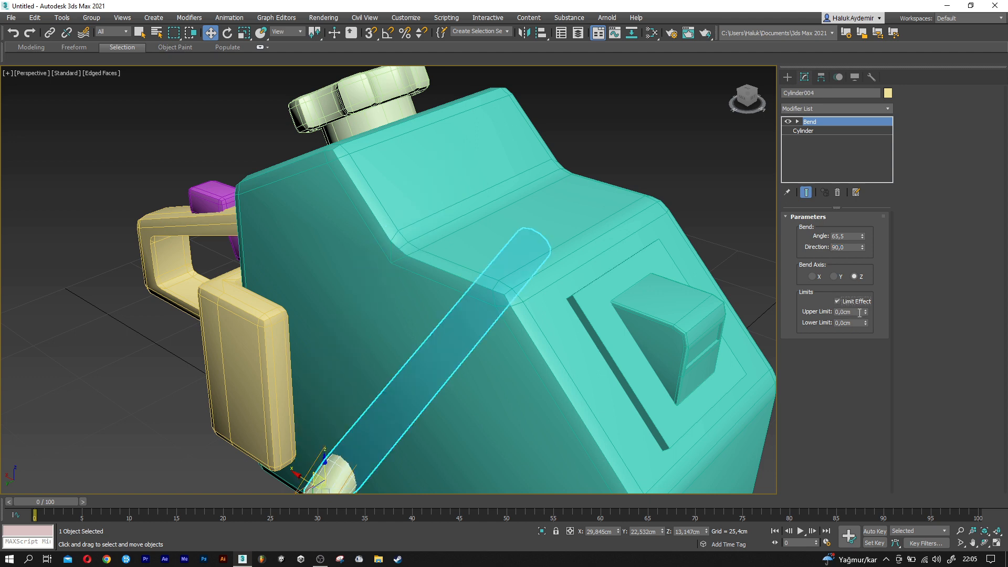
pyautogui.moveTo(865, 312); pyautogui.dragTo(459, 78)
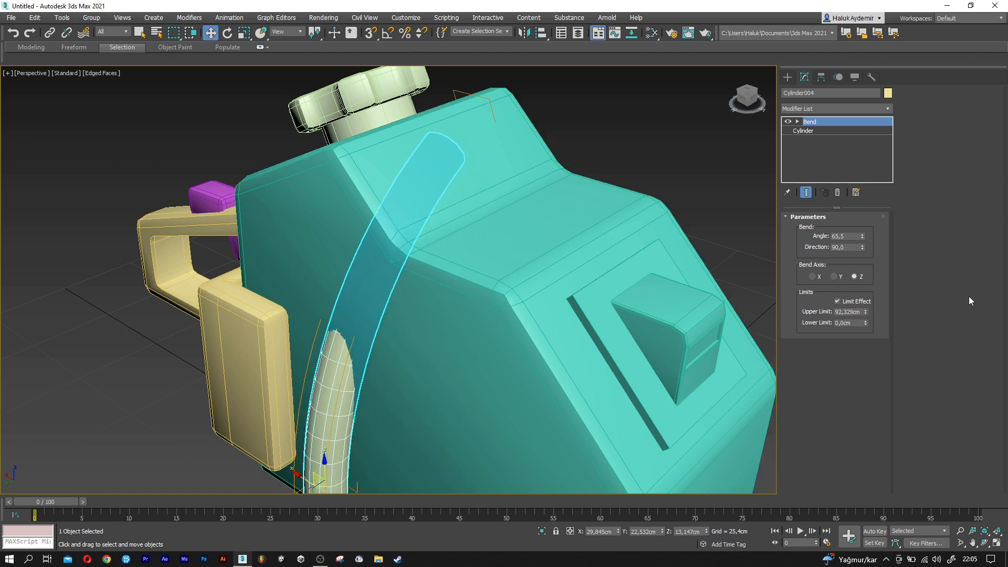
pyautogui.moveTo(863, 236); pyautogui.dragTo(850, 168)
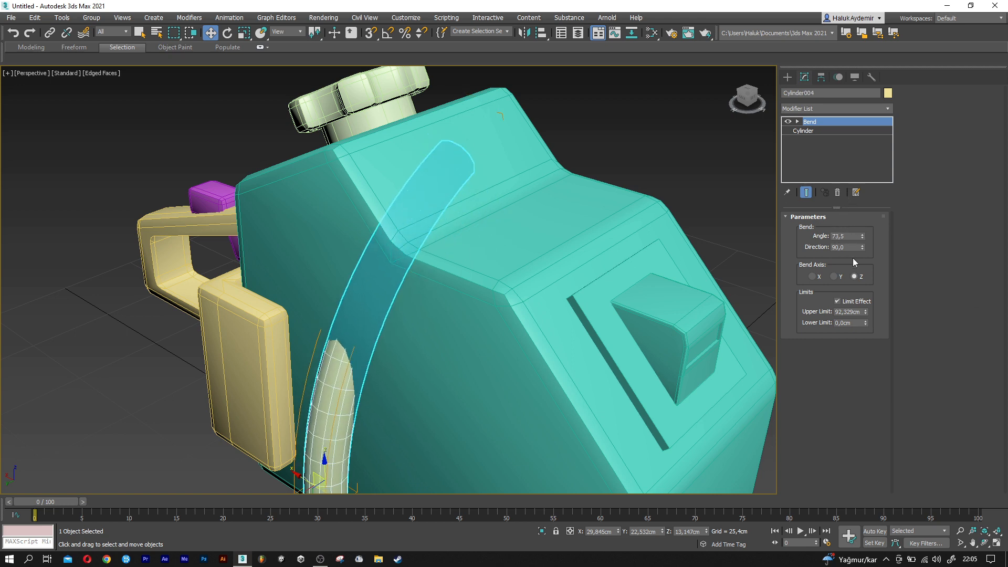
pyautogui.moveTo(865, 312); pyautogui.dragTo(806, 56)
# Move the Bend gizmo up the pipe to about Z 55,7 cm and set the bend angle to 350
pyautogui.moveTo(550, 254)
pyautogui.keyDown('alt'); pyautogui.mouseDown(button='middle')
pyautogui.moveTo(525, 247)
pyautogui.moveTo(592, 189)
pyautogui.moveTo(564, 261)
pyautogui.mouseUp(button='middle'); pyautogui.keyUp('alt')
pyautogui.click(798, 122)
pyautogui.click(813, 131)
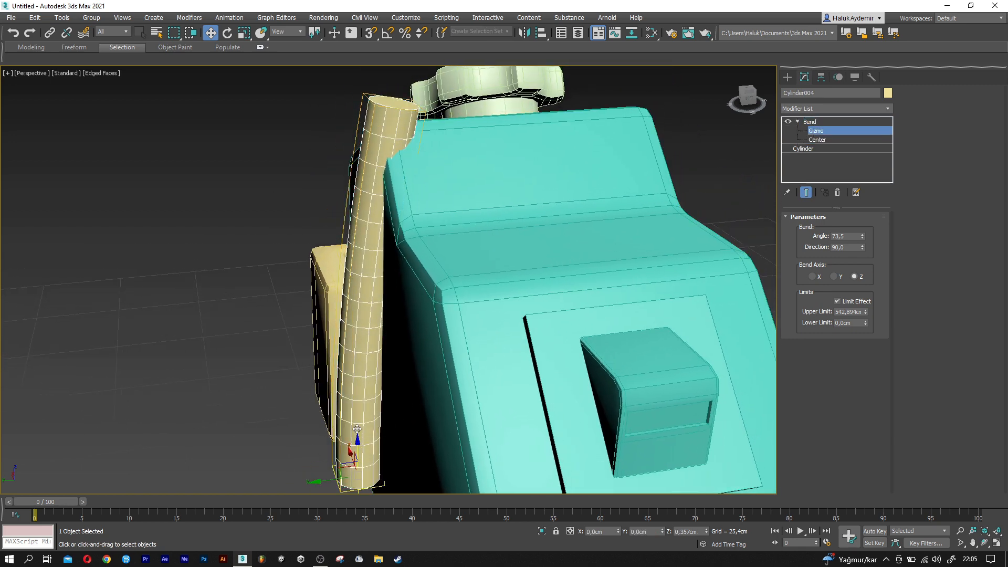
pyautogui.moveTo(357, 428); pyautogui.dragTo(373, 199)
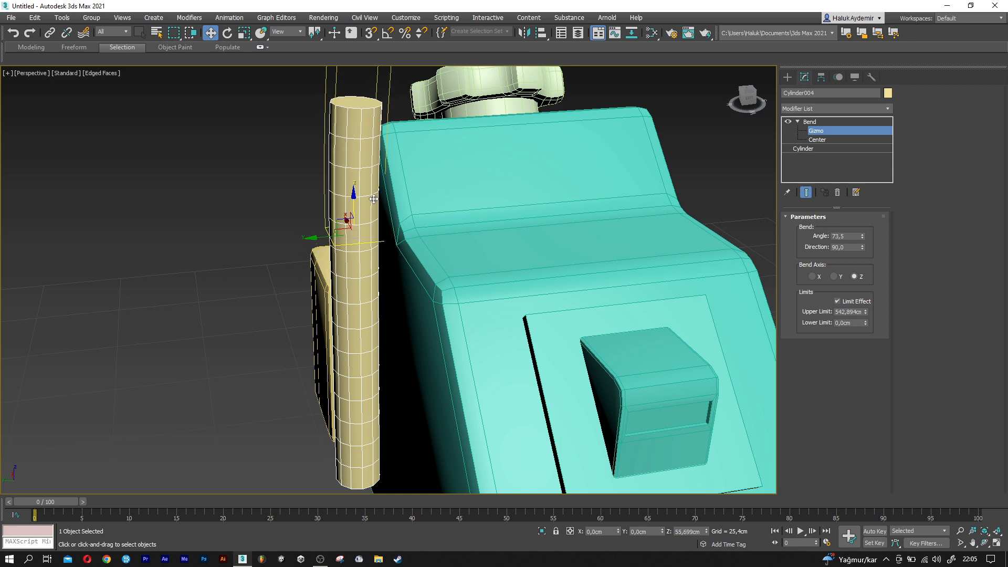
pyautogui.moveTo(384, 212)
pyautogui.keyDown('alt'); pyautogui.mouseDown(button='middle')
pyautogui.moveTo(349, 215)
pyautogui.moveTo(388, 214)
pyautogui.mouseUp(button='middle'); pyautogui.keyUp('alt')
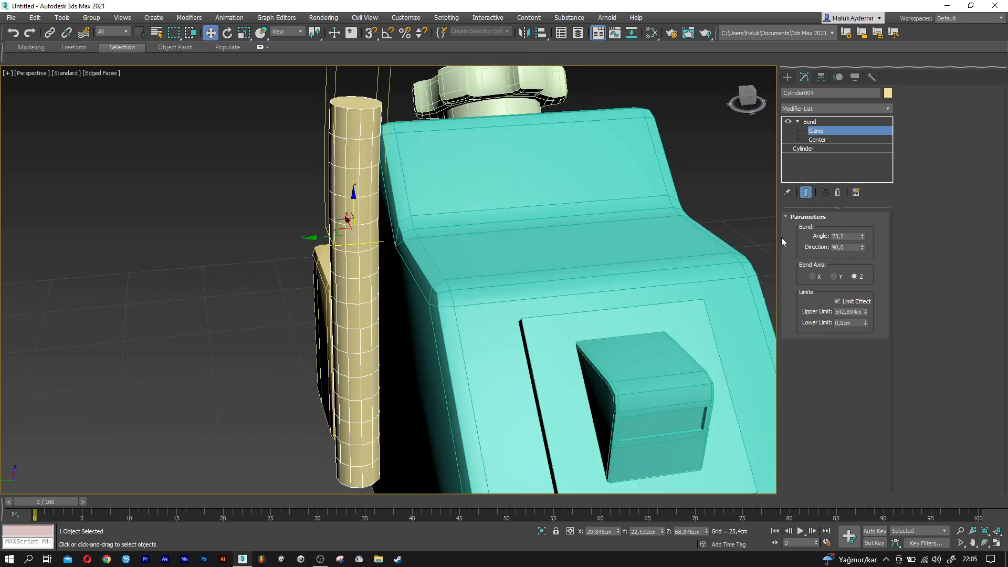
pyautogui.moveTo(863, 237); pyautogui.dragTo(842, 501)
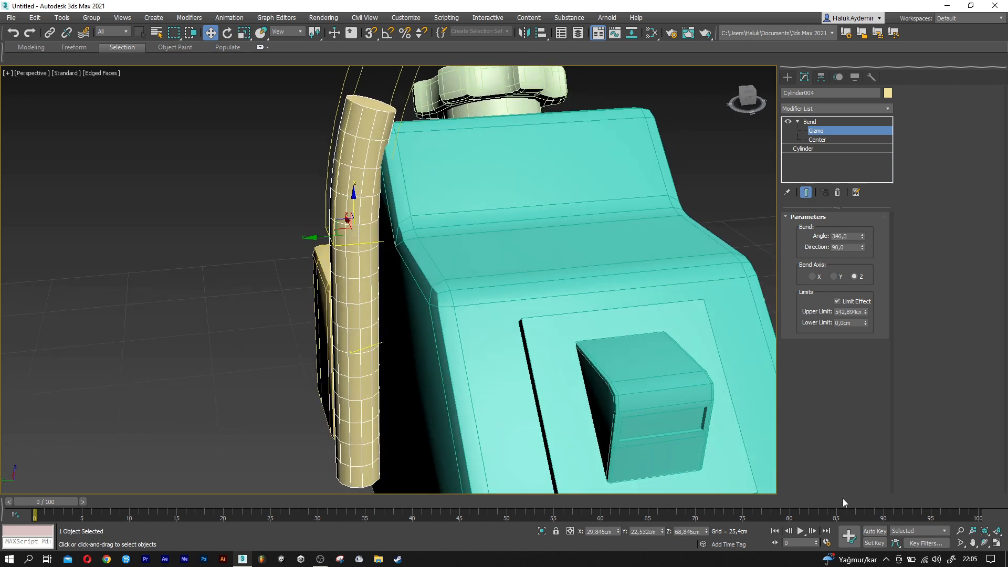
pyautogui.write('350')
pyautogui.press('Return')
pyautogui.keyDown('alt'); pyautogui.moveTo(440, 246); pyautogui.dragTo(377, 253, button='middle'); pyautogui.keyUp('alt')
# Return to the base Cylinder level and tilt the whole pipe about -21,21 degrees around Y
pyautogui.press('e')
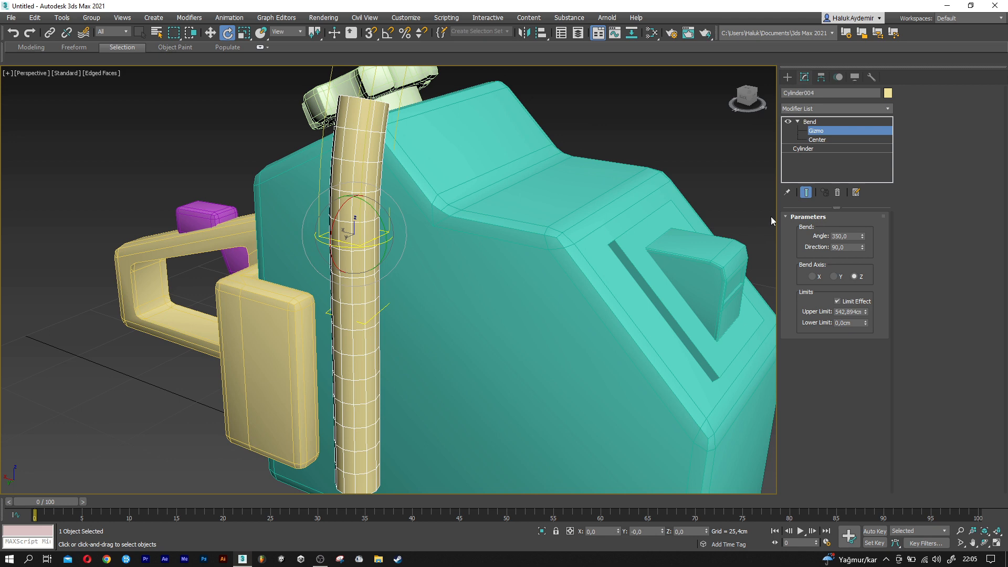
pyautogui.click(798, 123)
pyautogui.click(797, 121)
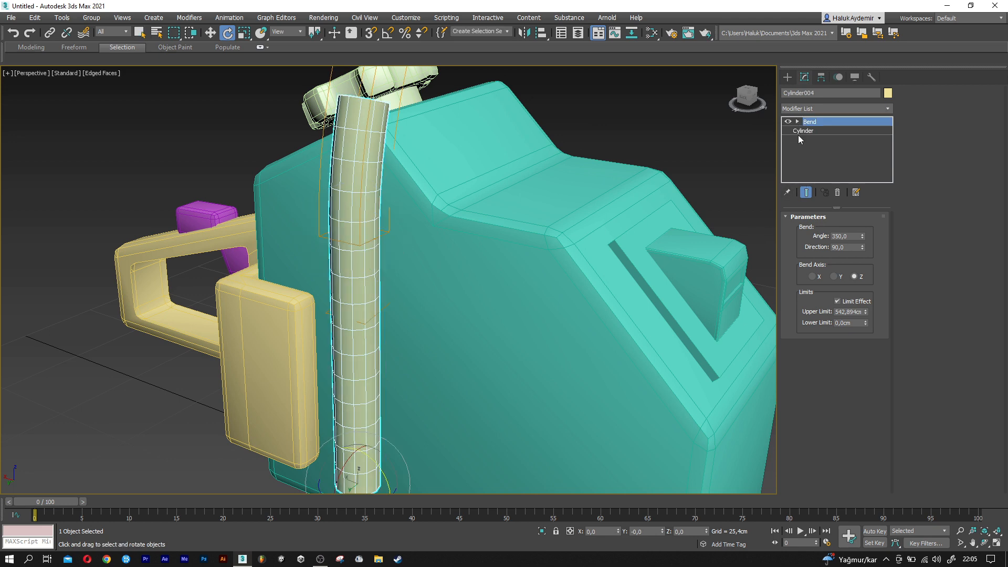
pyautogui.click(799, 134)
pyautogui.scroll(-3, 373, 444)
pyautogui.moveTo(372, 438); pyautogui.dragTo(387, 453)
pyautogui.keyDown('alt'); pyautogui.moveTo(393, 427); pyautogui.dragTo(350, 394, button='middle'); pyautogui.keyUp('alt')
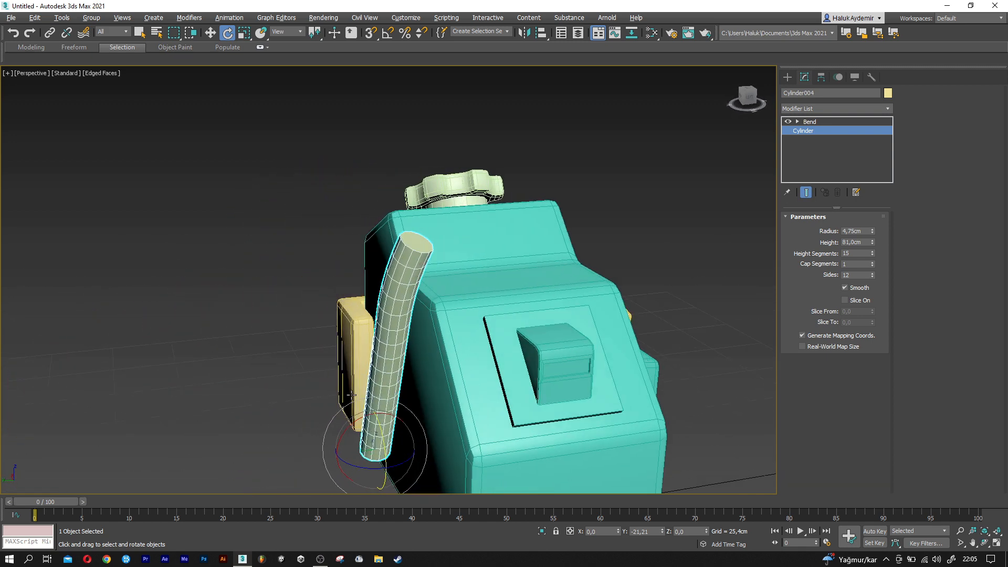
# Raise the pipe's bend angle to about 1692,5 and lengthen the base cylinder to about 83,43 cm
pyautogui.scroll(3, 399, 324)
pyautogui.press('w')
pyautogui.click(393, 329)
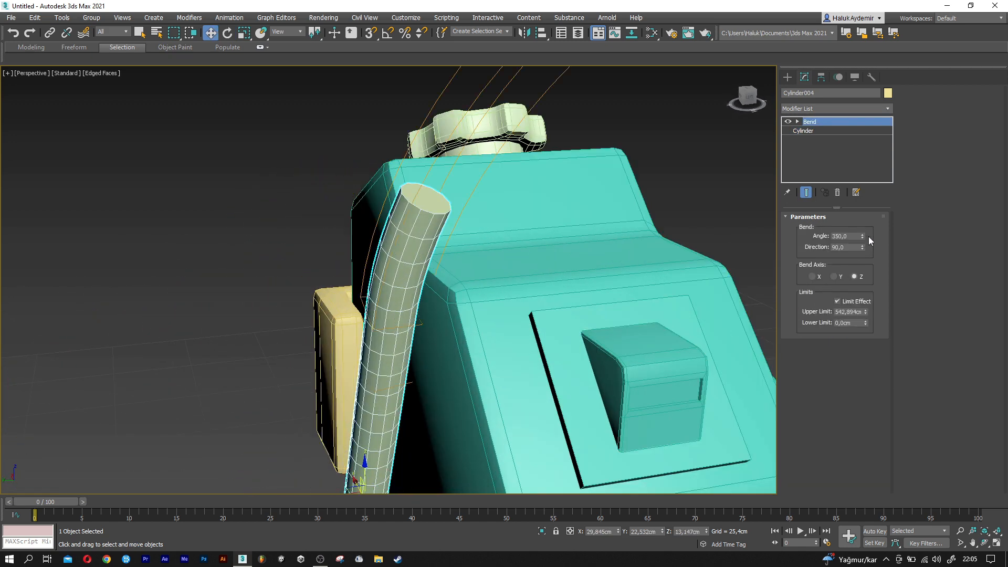
pyautogui.moveTo(860, 236); pyautogui.dragTo(644, 313)
pyautogui.keyDown('alt'); pyautogui.moveTo(494, 319); pyautogui.dragTo(479, 303, button='middle'); pyautogui.keyUp('alt')
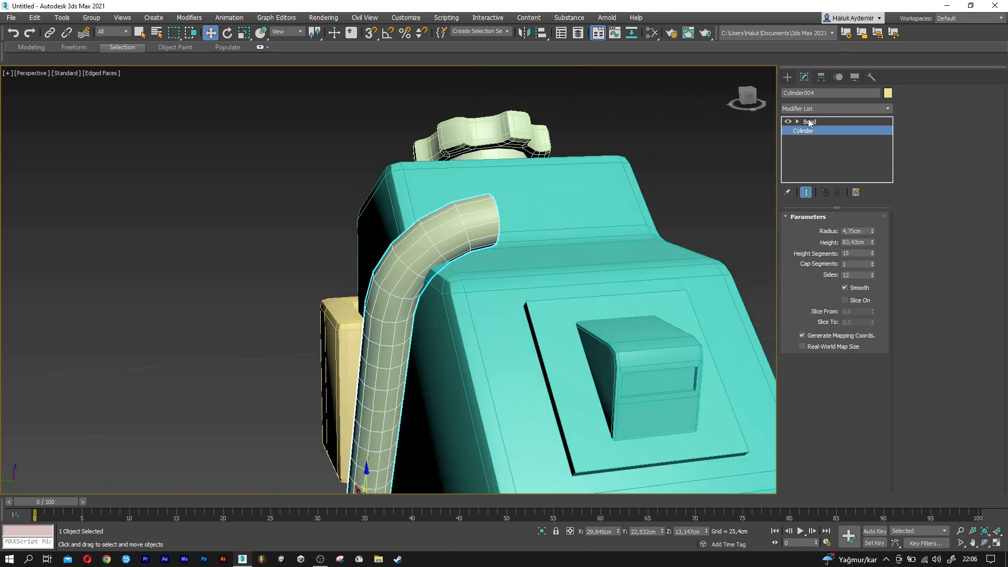
# Move the Bend gizmo farther up the pipe to about Z 75,7 cm and leave gizmo editing
pyautogui.click(808, 122)
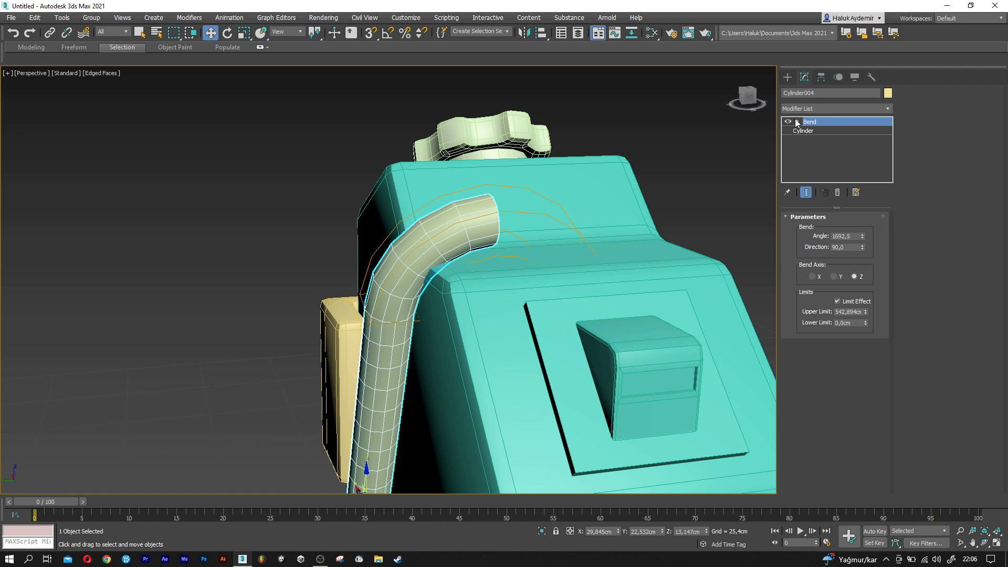
pyautogui.click(816, 131)
pyautogui.keyDown('alt'); pyautogui.moveTo(477, 272); pyautogui.dragTo(394, 270, button='middle'); pyautogui.keyUp('alt')
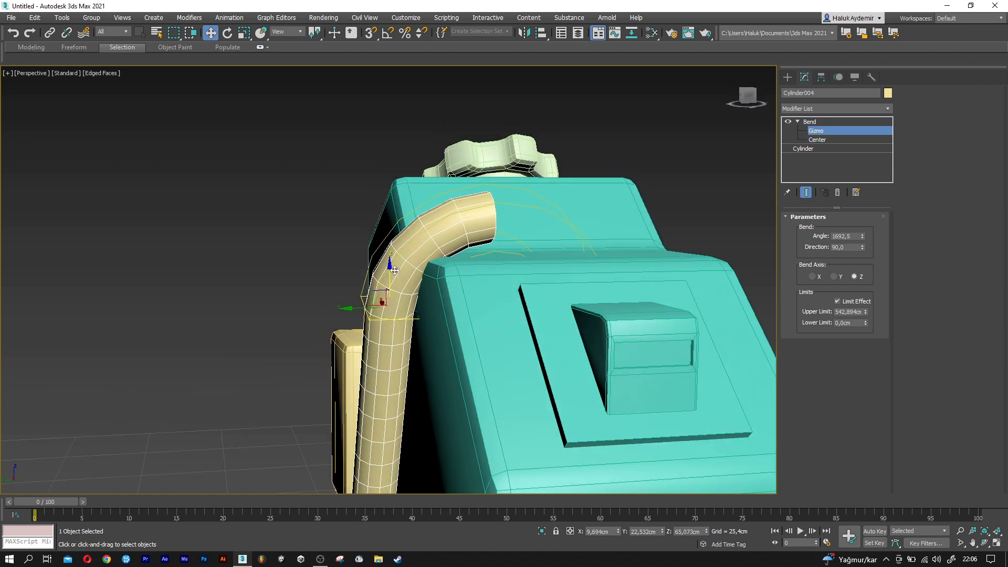
pyautogui.moveTo(383, 253); pyautogui.dragTo(382, 214)
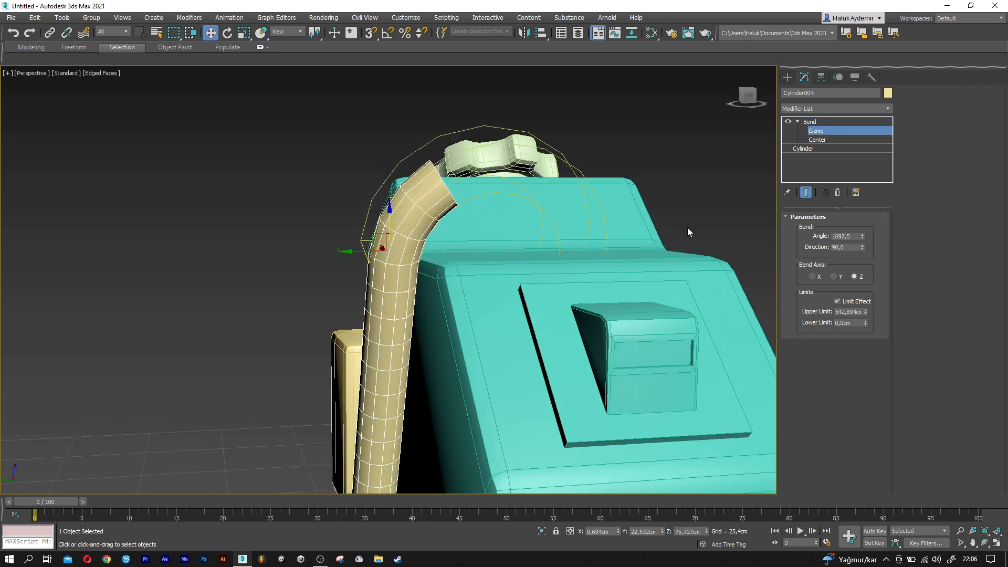
pyautogui.click(796, 122)
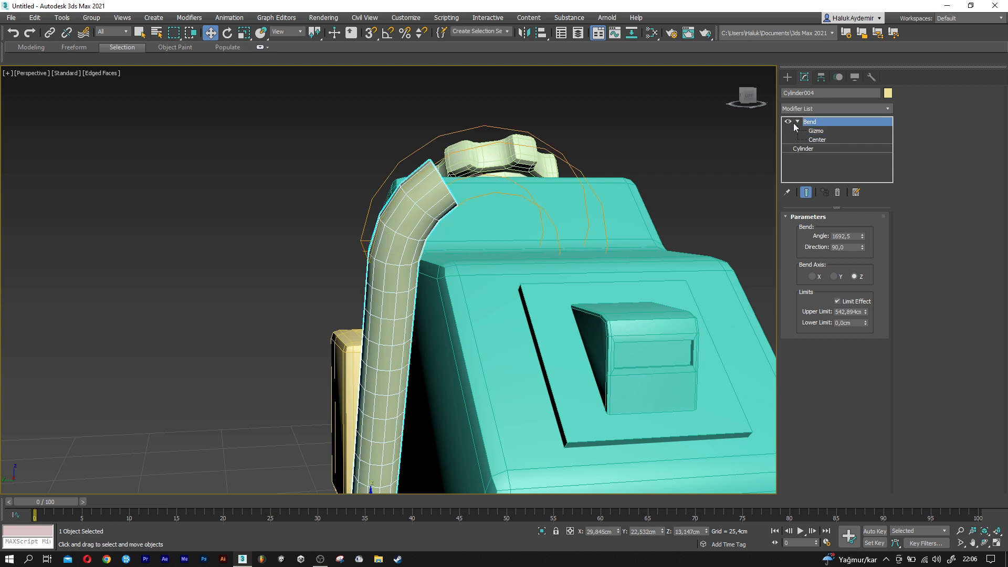
# Increase the bend angle to about 3126, checking the elbow from the left view
pyautogui.moveTo(862, 237); pyautogui.dragTo(798, 38)
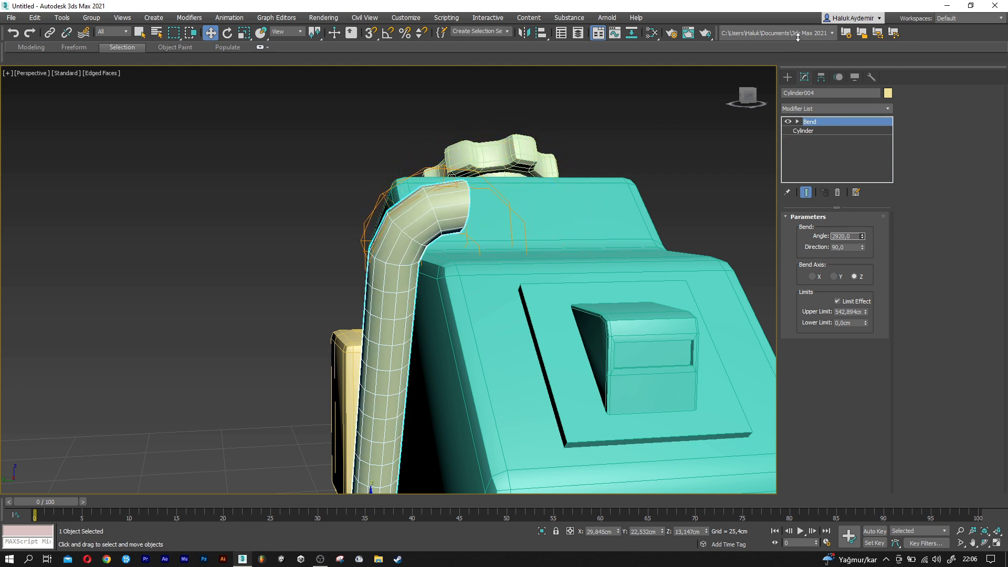
pyautogui.keyDown('alt'); pyautogui.moveTo(526, 389); pyautogui.dragTo(442, 362, button='middle'); pyautogui.keyUp('alt')
pyautogui.press('l')
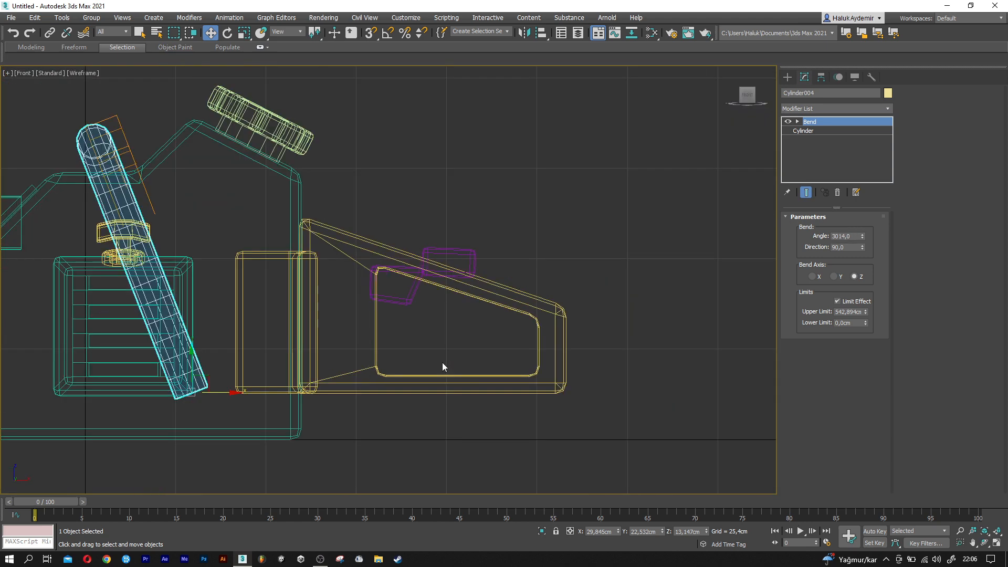
pyautogui.scroll(-10, 441, 362)
pyautogui.scroll(12, 391, 207)
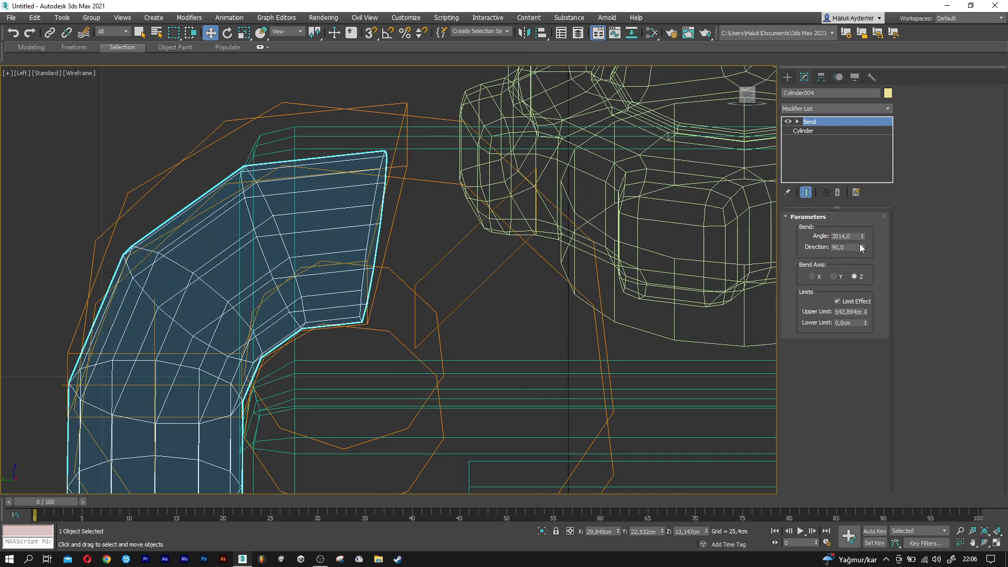
pyautogui.moveTo(862, 235); pyautogui.dragTo(862, 214)
pyautogui.moveTo(506, 296); pyautogui.dragTo(496, 307, button='middle')
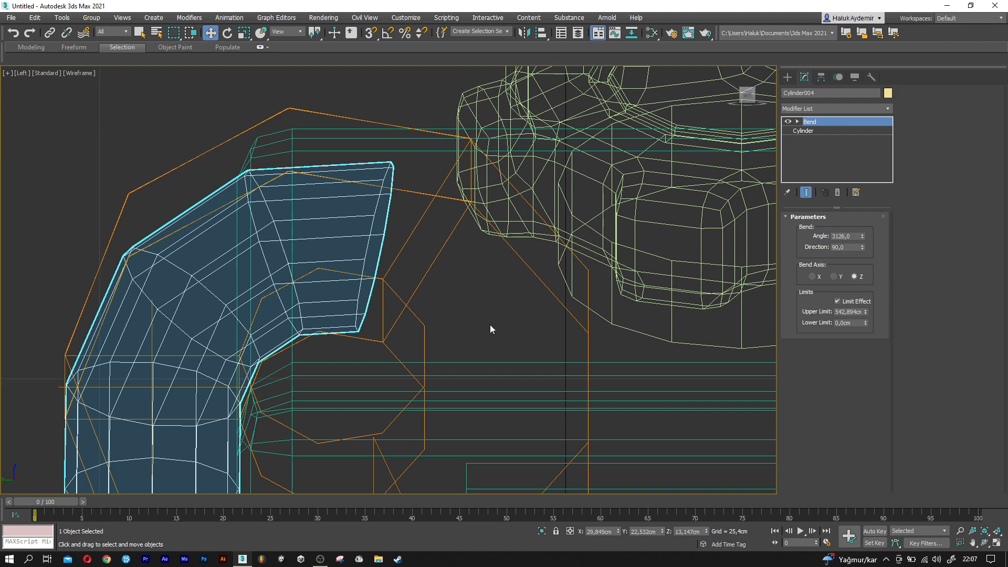
# Clone the bent pipe as one Copy along Y to the opposite side of the body, at about Y -56,6 cm
pyautogui.press('p')
pyautogui.scroll(-2, 443, 382)
pyautogui.moveTo(443, 383)
pyautogui.keyDown('alt'); pyautogui.mouseDown(button='middle')
pyautogui.moveTo(526, 408)
pyautogui.moveTo(322, 398)
pyautogui.mouseUp(button='middle'); pyautogui.keyUp('alt')
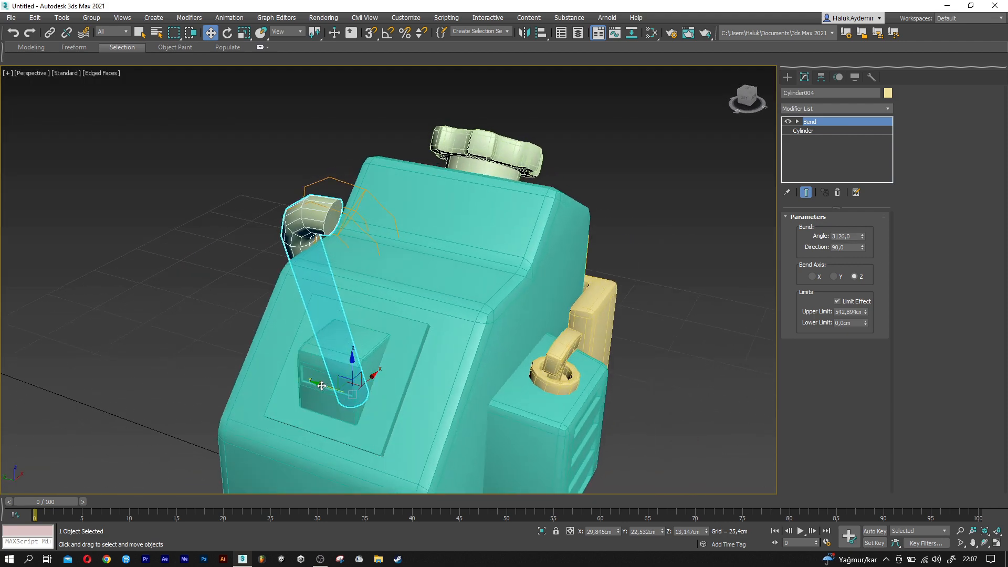
pyautogui.moveTo(325, 386)
pyautogui.keyDown('shift'); pyautogui.mouseDown()
pyautogui.moveTo(490, 398)
pyautogui.moveTo(562, 472)
pyautogui.moveTo(579, 467)
pyautogui.mouseUp(); pyautogui.keyUp('shift')
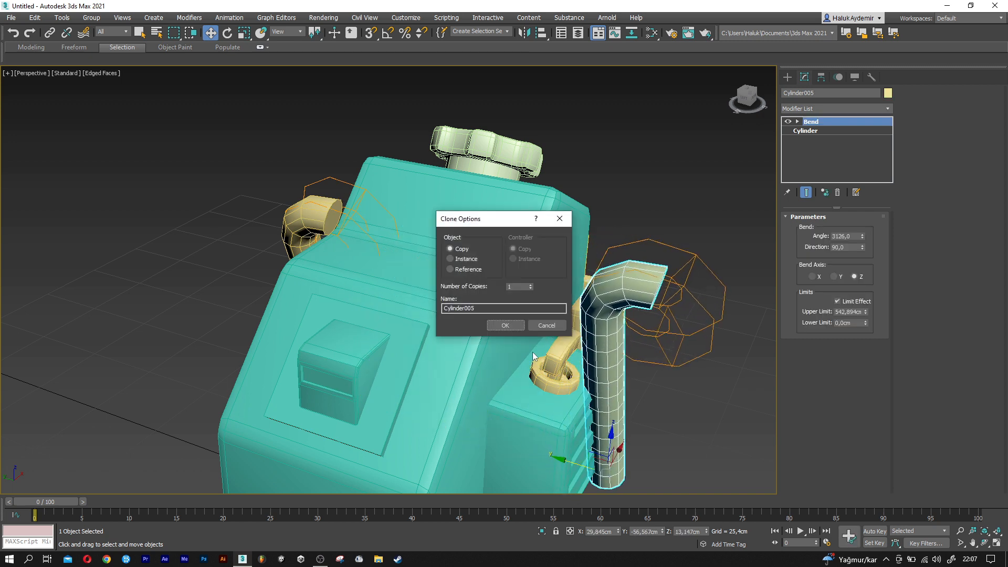
pyautogui.click(507, 326)
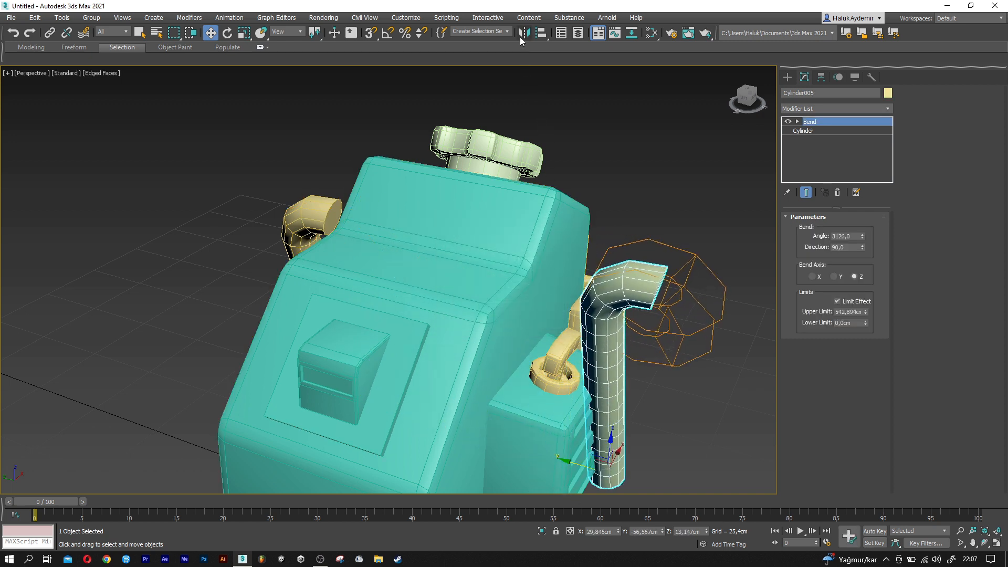
# Mirror the copied pipe across the Y axis with No Clone so its elbow faces the body
pyautogui.click(520, 35)
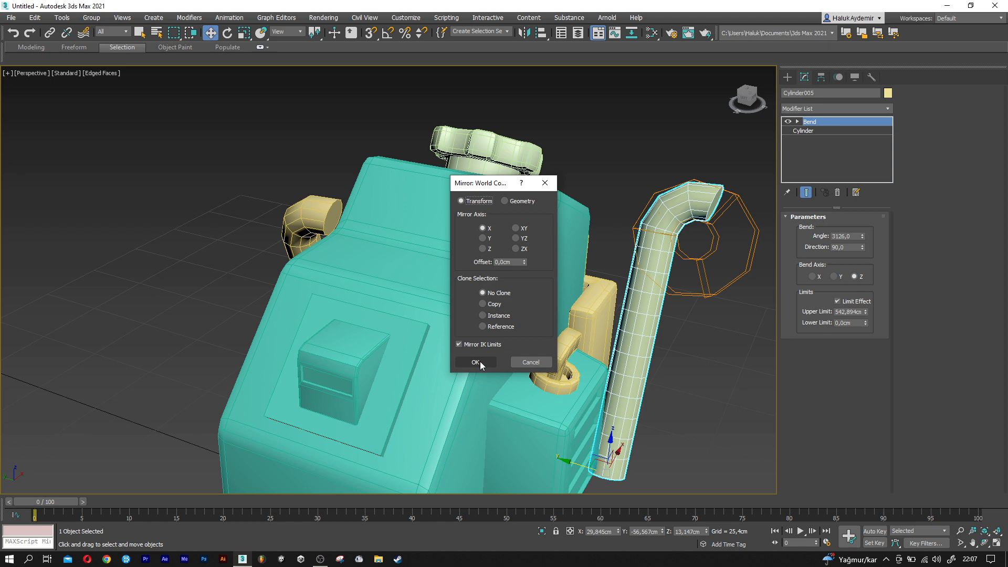
pyautogui.click(483, 238)
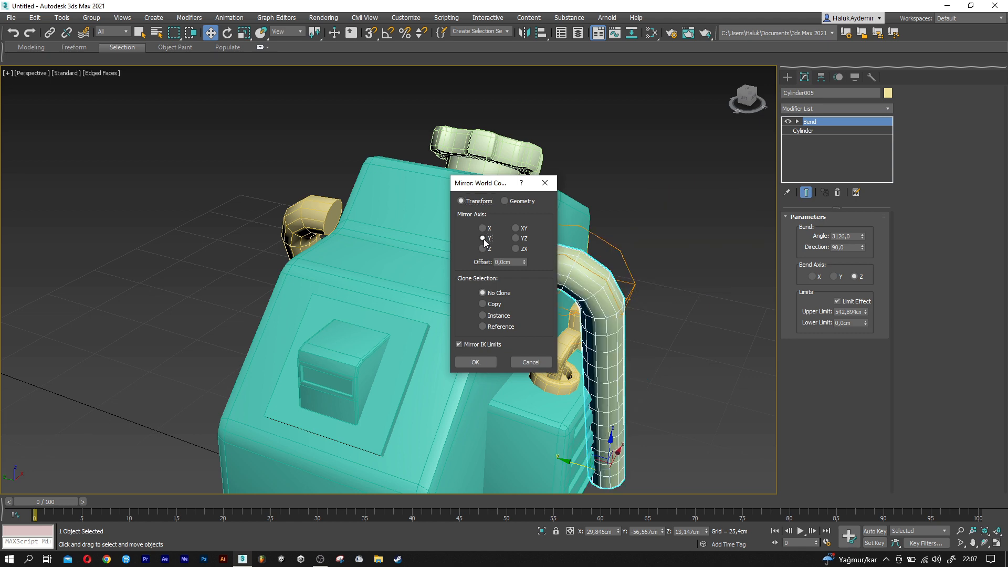
pyautogui.click(475, 362)
# Move the mirrored pipe to the body's side, next to the louvered box, at about X -26,1 cm and Y -41,6 cm
pyautogui.keyDown('alt'); pyautogui.moveTo(479, 361); pyautogui.dragTo(490, 323, button='middle'); pyautogui.keyUp('alt')
pyautogui.keyDown('alt'); pyautogui.moveTo(578, 371); pyautogui.dragTo(486, 421, button='middle'); pyautogui.keyUp('alt')
pyautogui.scroll(4, 430, 425)
pyautogui.moveTo(385, 474); pyautogui.dragTo(314, 442)
pyautogui.moveTo(314, 442); pyautogui.dragTo(428, 423, button='middle')
pyautogui.scroll(3, 416, 406)
pyautogui.moveTo(419, 405); pyautogui.dragTo(417, 406)
# Rotate the mirrored pipe to lean the opposite way, and shift it slightly along X away from the louvered box
pyautogui.keyDown('alt'); pyautogui.moveTo(504, 387); pyautogui.dragTo(412, 370, button='middle'); pyautogui.keyUp('alt')
pyautogui.scroll(-4, 427, 378)
pyautogui.press('e')
pyautogui.moveTo(474, 400); pyautogui.dragTo(526, 404)
pyautogui.keyDown('alt'); pyautogui.moveTo(522, 411); pyautogui.dragTo(512, 389, button='middle'); pyautogui.keyUp('alt')
pyautogui.press('w')
pyautogui.scroll(3, 514, 318)
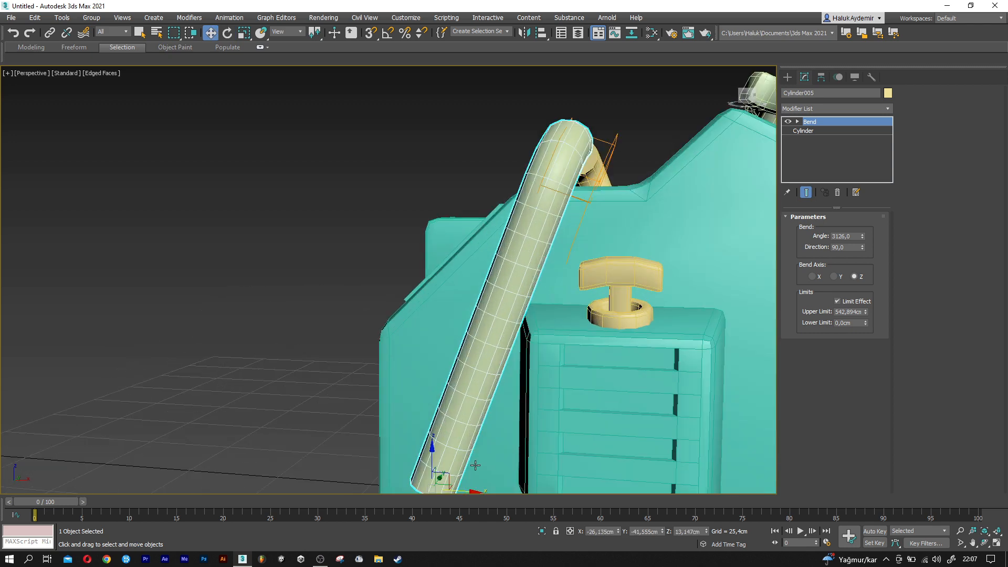
pyautogui.moveTo(465, 491); pyautogui.dragTo(455, 490)
pyautogui.keyDown('alt'); pyautogui.moveTo(540, 341); pyautogui.dragTo(547, 364, button='middle'); pyautogui.keyUp('alt')
# Select the original pipe on the other side and rotate it to about -22,99 degrees around Y
pyautogui.click(604, 114)
pyautogui.keyDown('alt'); pyautogui.moveTo(565, 148); pyautogui.dragTo(480, 344, button='middle'); pyautogui.keyUp('alt')
pyautogui.press('e')
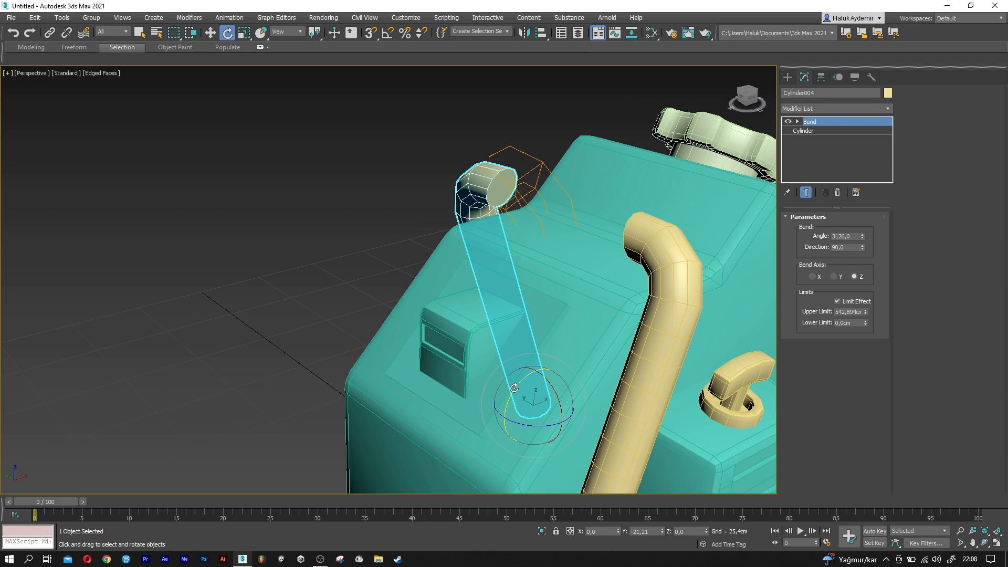
pyautogui.moveTo(516, 389); pyautogui.dragTo(502, 372)
pyautogui.keyDown('alt'); pyautogui.moveTo(501, 372); pyautogui.dragTo(559, 366, button='middle'); pyautogui.keyUp('alt')
# From the top view, try moving the original pipe along Y, undo that, and shift it to about X 27,06 cm
pyautogui.press('t')
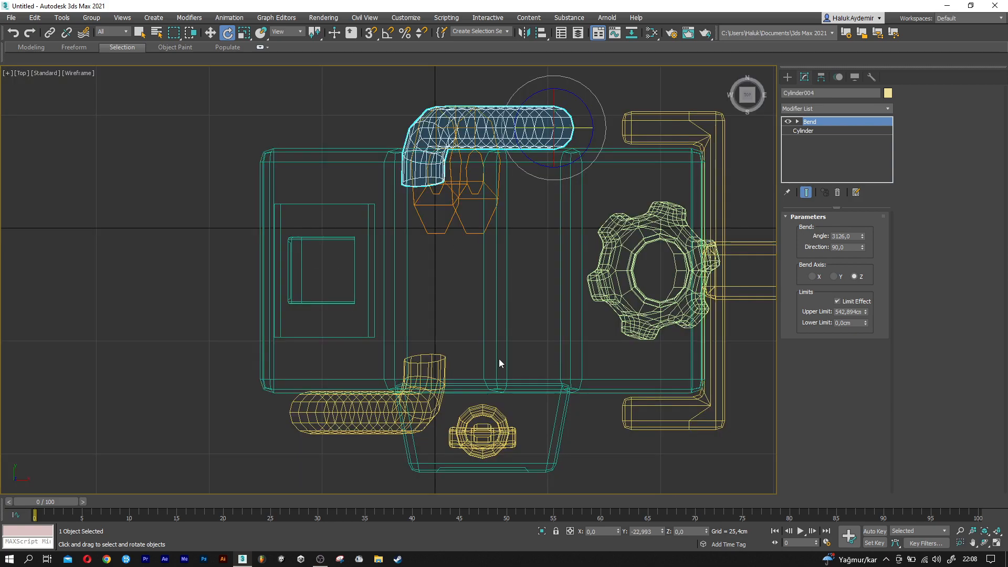
pyautogui.press('w')
pyautogui.moveTo(556, 108); pyautogui.dragTo(560, 284)
pyautogui.hotkey('ctrl', 'z')
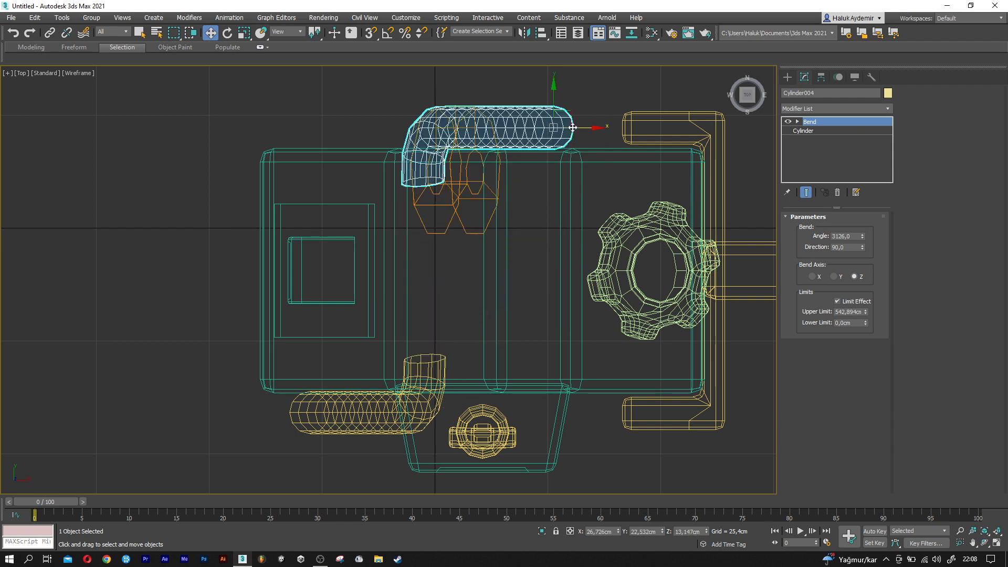
pyautogui.moveTo(573, 127); pyautogui.dragTo(574, 127)
# Create an AutoGrid cylinder beside the body, about 3,7 cm in radius and 46,2 cm high
pyautogui.press('p')
pyautogui.moveTo(420, 306)
pyautogui.keyDown('alt'); pyautogui.mouseDown(button='middle')
pyautogui.moveTo(446, 311)
pyautogui.moveTo(440, 275)
pyautogui.mouseUp(button='middle'); pyautogui.keyUp('alt')
pyautogui.moveTo(500, 361); pyautogui.dragTo(415, 245, button='middle')
pyautogui.click(787, 77)
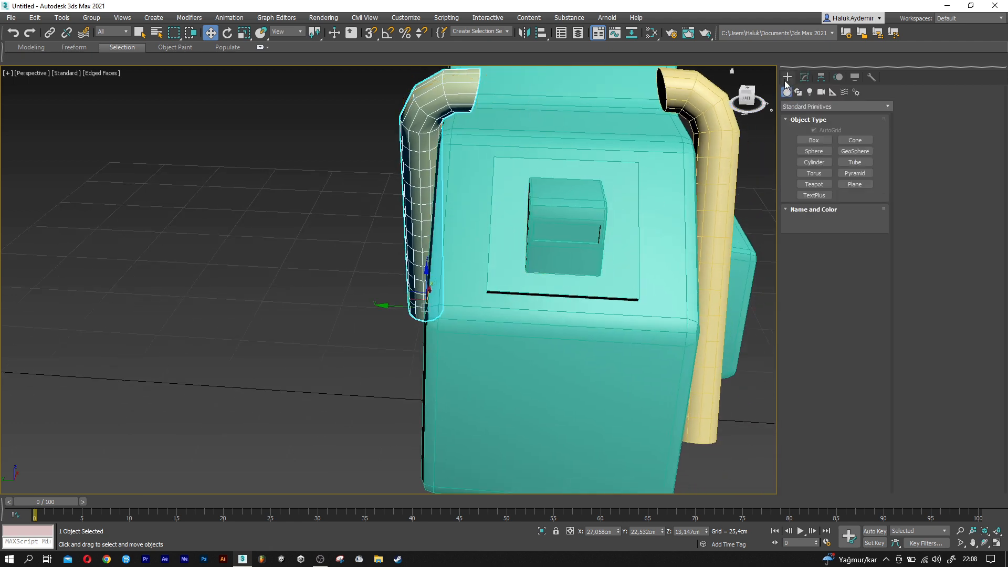
pyautogui.click(814, 139)
pyautogui.keyDown('alt'); pyautogui.moveTo(555, 304); pyautogui.dragTo(524, 199, button='middle'); pyautogui.keyUp('alt')
pyautogui.moveTo(420, 419); pyautogui.dragTo(444, 385, button='middle')
pyautogui.moveTo(448, 442); pyautogui.dragTo(454, 442)
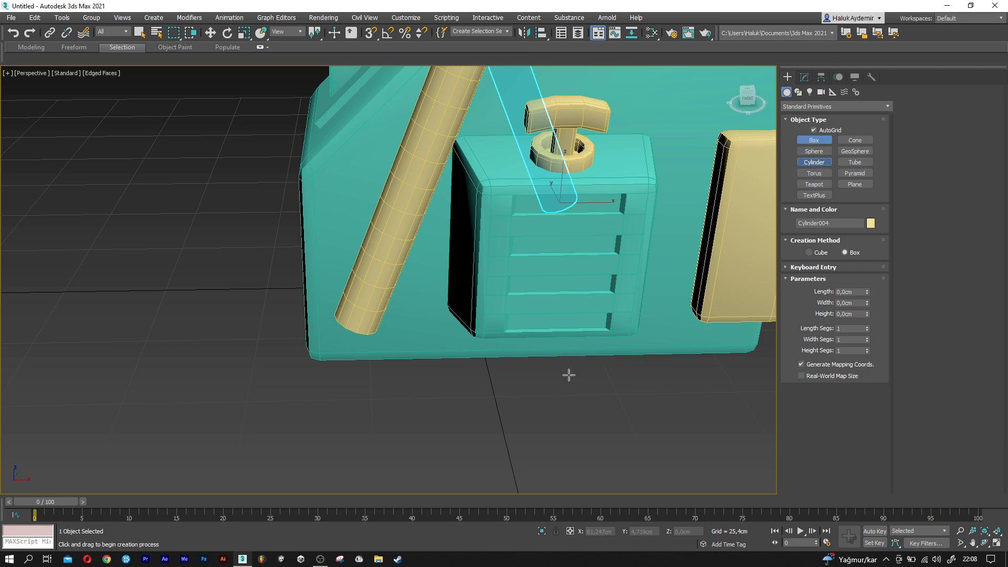
pyautogui.moveTo(429, 450); pyautogui.dragTo(450, 451)
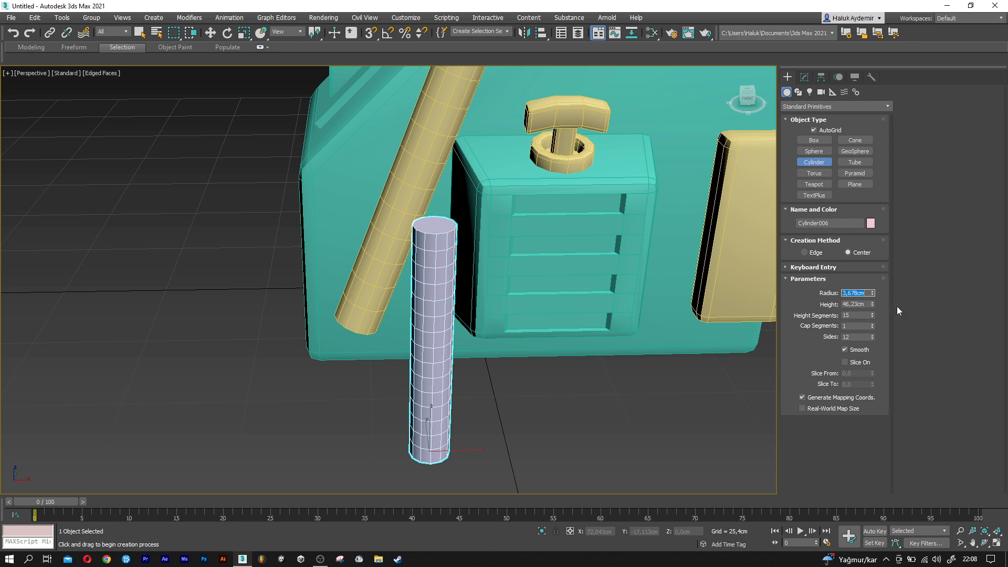
# Set the new cylinder's radius to 6,25 cm, height to 50 cm and height segments to 6
pyautogui.write('6,25')
pyautogui.press('Tab')
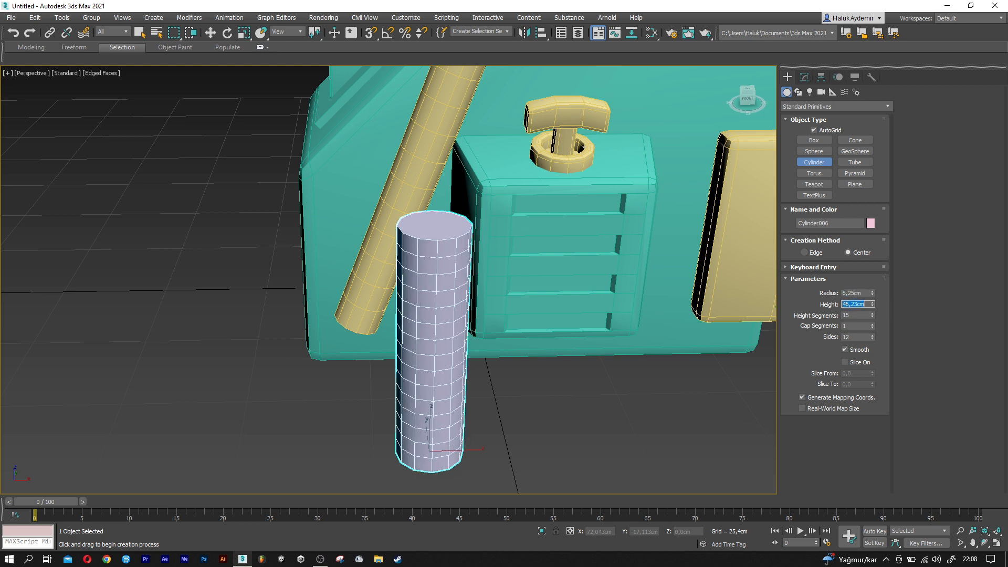
pyautogui.press('Tab')
pyautogui.write('6')
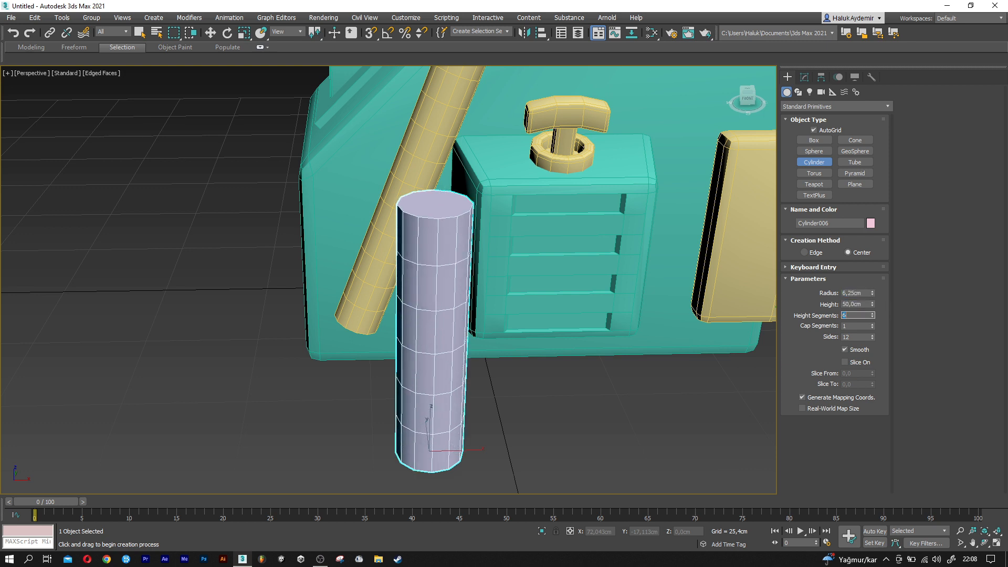
pyautogui.write('w')
# Turn on angle snapping and rotate the cylinder 90 degrees around X to lay it horizontally
pyautogui.scroll(-4, 518, 324)
pyautogui.keyDown('alt'); pyautogui.moveTo(467, 321); pyautogui.dragTo(547, 344, button='middle'); pyautogui.keyUp('alt')
pyautogui.press('e')
pyautogui.keyDown('alt'); pyautogui.moveTo(487, 374); pyautogui.dragTo(498, 358, button='middle'); pyautogui.keyUp('alt')
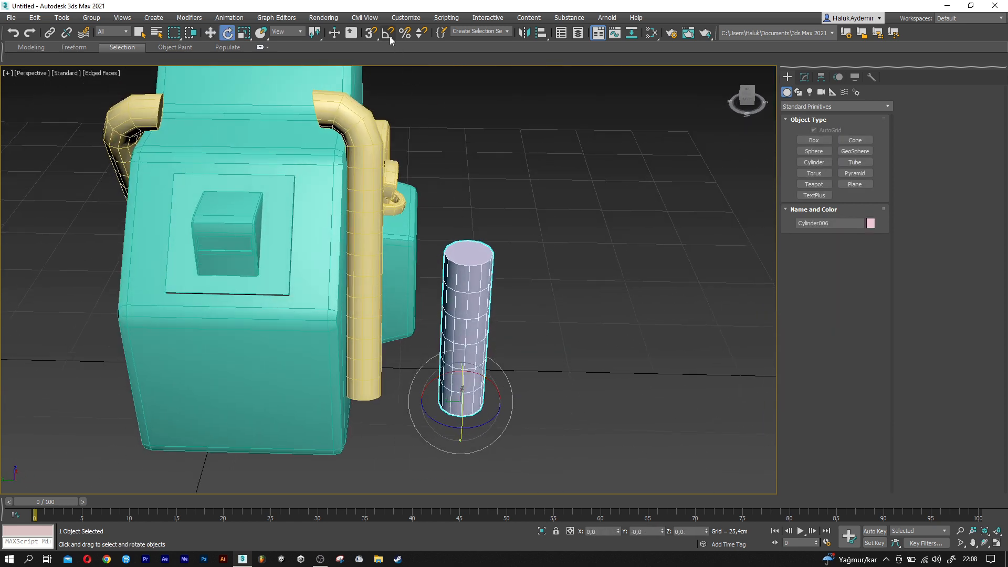
pyautogui.moveTo(485, 376); pyautogui.dragTo(529, 390)
# Align the horizontal cylinder centre to centre with the main teal body
pyautogui.press('w')
pyautogui.moveTo(343, 259); pyautogui.dragTo(462, 415, button='middle')
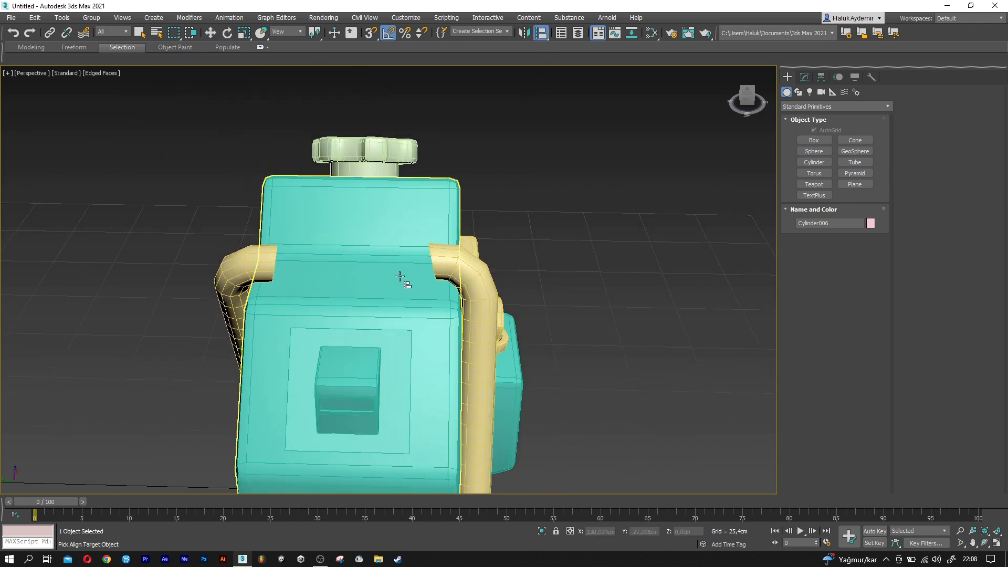
pyautogui.click(392, 294)
pyautogui.click(504, 365)
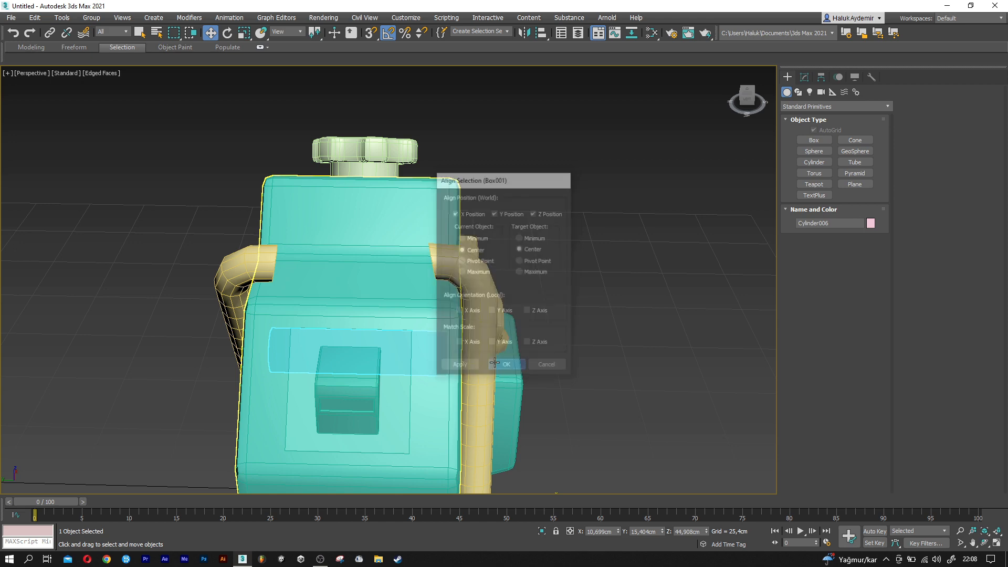
# Raise the cylinder and shift it along X to span the upper ends of the two bent pipes as a grip
pyautogui.keyDown('alt'); pyautogui.moveTo(373, 348); pyautogui.dragTo(295, 319, button='middle'); pyautogui.keyUp('alt')
pyautogui.moveTo(282, 309); pyautogui.dragTo(294, 208)
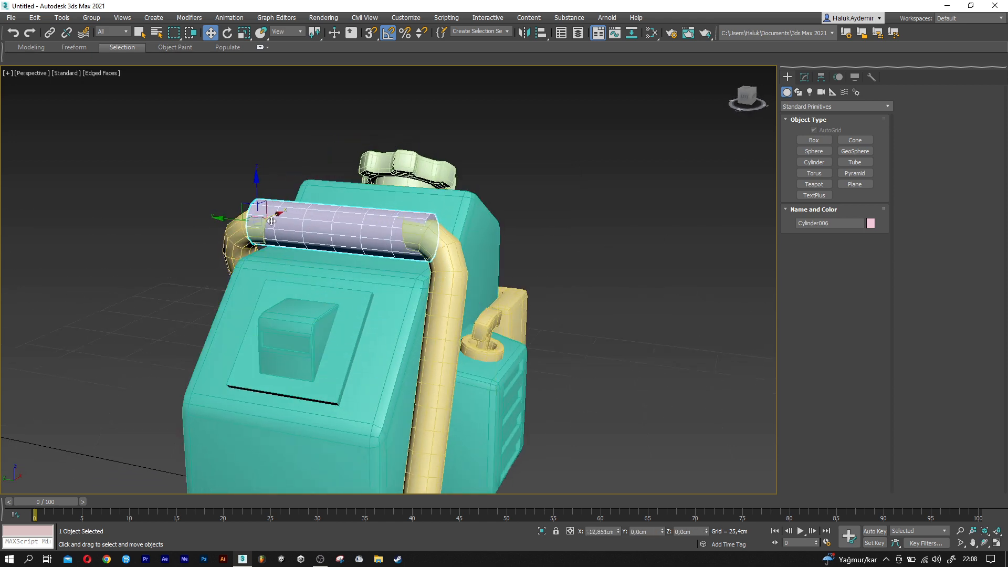
pyautogui.keyDown('alt'); pyautogui.moveTo(248, 241); pyautogui.dragTo(285, 213, button='middle'); pyautogui.keyUp('alt')
pyautogui.scroll(3, 253, 234)
pyautogui.scroll(3, 272, 230)
pyautogui.moveTo(294, 185); pyautogui.dragTo(294, 196)
# Select the grip cylinder together with both bent pipes and raise all three higher above the body
pyautogui.keyDown('alt'); pyautogui.moveTo(323, 220); pyautogui.dragTo(277, 298, button='middle'); pyautogui.keyUp('alt')
pyautogui.click(256, 315)
pyautogui.keyDown('ctrl'); pyautogui.click(327, 231); pyautogui.keyUp('ctrl')
pyautogui.keyDown('ctrl'); pyautogui.click(490, 292); pyautogui.keyUp('ctrl')
pyautogui.moveTo(450, 306)
pyautogui.keyDown('alt'); pyautogui.mouseDown(button='middle')
pyautogui.moveTo(428, 305)
pyautogui.moveTo(448, 303)
pyautogui.mouseUp(button='middle'); pyautogui.keyUp('alt')
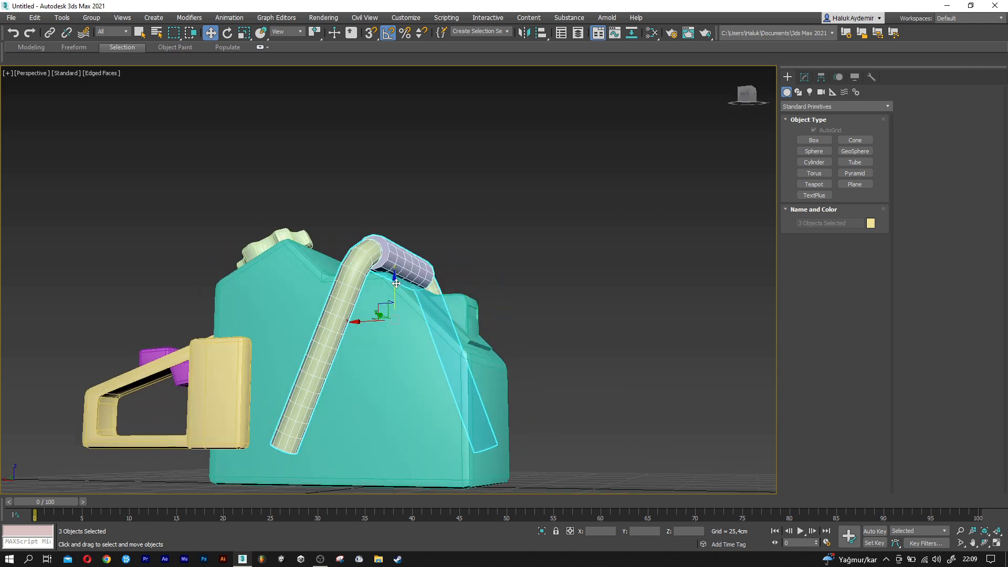
pyautogui.moveTo(396, 281); pyautogui.dragTo(397, 262)
pyautogui.keyDown('alt'); pyautogui.moveTo(446, 294); pyautogui.dragTo(399, 287, button='middle'); pyautogui.keyUp('alt')
pyautogui.scroll(3, 399, 278)
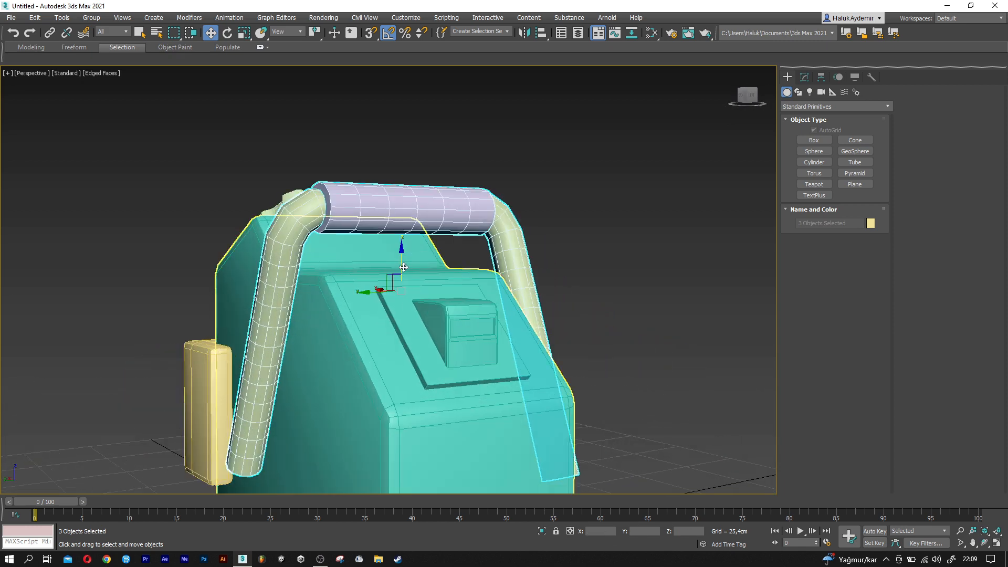
pyautogui.moveTo(400, 266); pyautogui.dragTo(400, 263)
# Select the grip cylinder alone and nudge its position to centre it on the pipe ends
pyautogui.keyDown('alt'); pyautogui.moveTo(268, 334); pyautogui.dragTo(326, 284, button='middle'); pyautogui.keyUp('alt')
pyautogui.scroll(-2, 323, 340)
pyautogui.click(390, 236)
pyautogui.scroll(4, 390, 236)
pyautogui.moveTo(223, 218); pyautogui.dragTo(223, 210)
pyautogui.keyDown('alt'); pyautogui.moveTo(223, 210); pyautogui.dragTo(369, 241, button='middle'); pyautogui.keyUp('alt')
pyautogui.moveTo(379, 267); pyautogui.dragTo(368, 274)
pyautogui.keyDown('alt'); pyautogui.moveTo(417, 284); pyautogui.dragTo(338, 291, button='middle'); pyautogui.keyUp('alt')
# Add a Bend modifier to the grip cylinder with an angle of 2 and a direction of 90
pyautogui.click(805, 78)
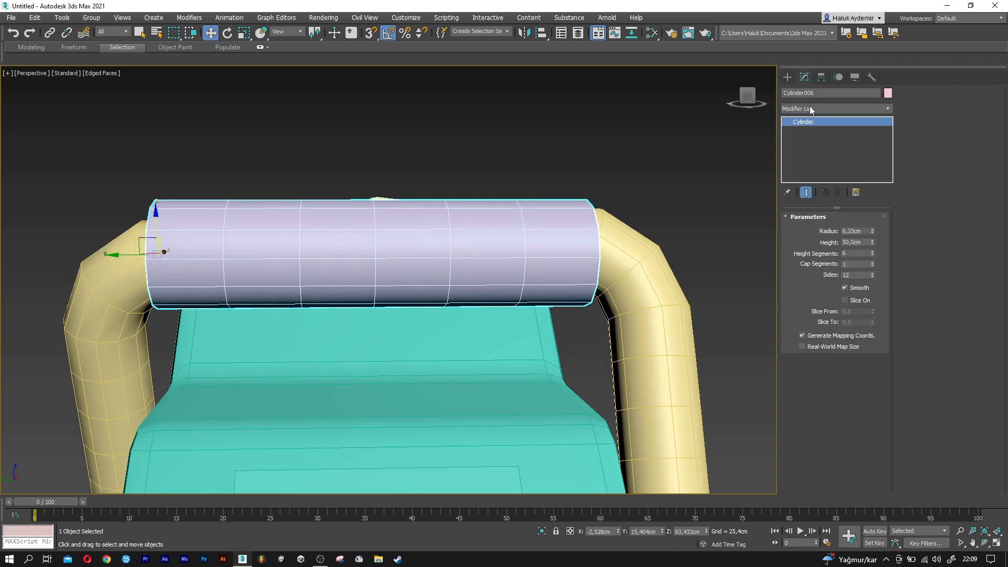
pyautogui.click(809, 107)
pyautogui.press('b')
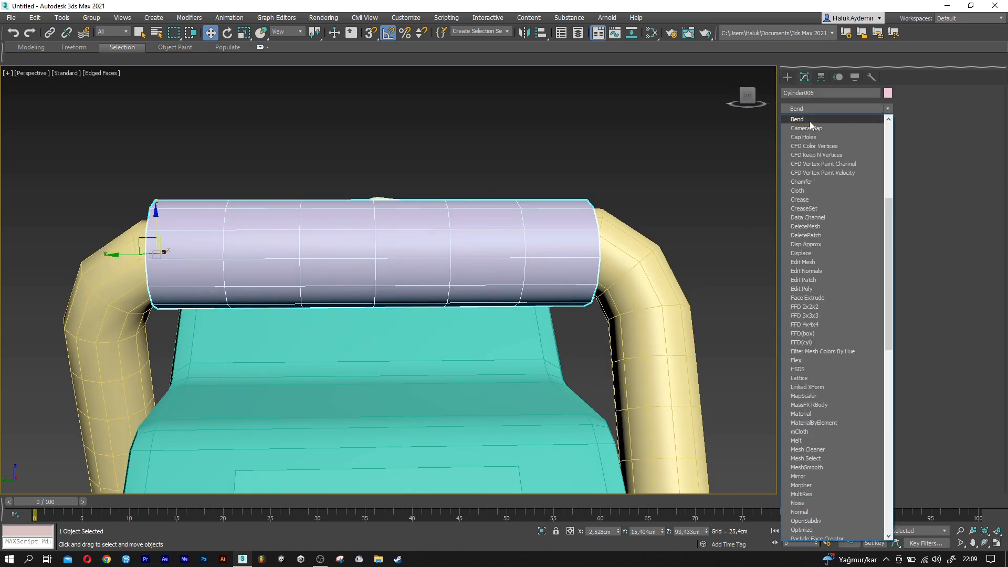
pyautogui.click(809, 121)
pyautogui.moveTo(862, 234)
pyautogui.mouseDown()
pyautogui.moveTo(862, 223)
pyautogui.moveTo(843, 241)
pyautogui.moveTo(862, 239)
pyautogui.mouseUp()
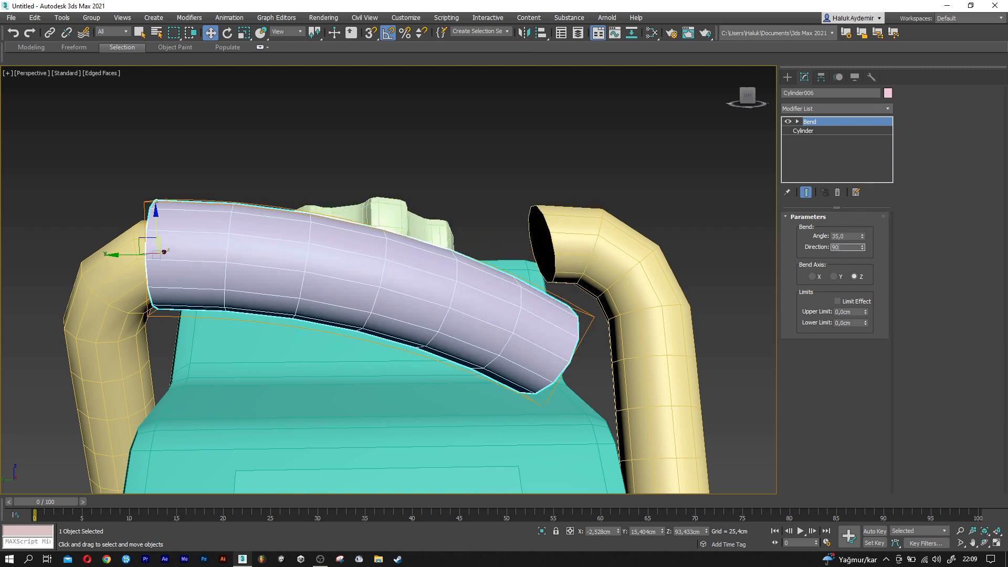
pyautogui.press('Return')
pyautogui.moveTo(862, 236); pyautogui.dragTo(864, 271)
# Rotate the bent grip about -2,39 degrees around X and adjust its height to about Z 93,21 cm
pyautogui.press('e')
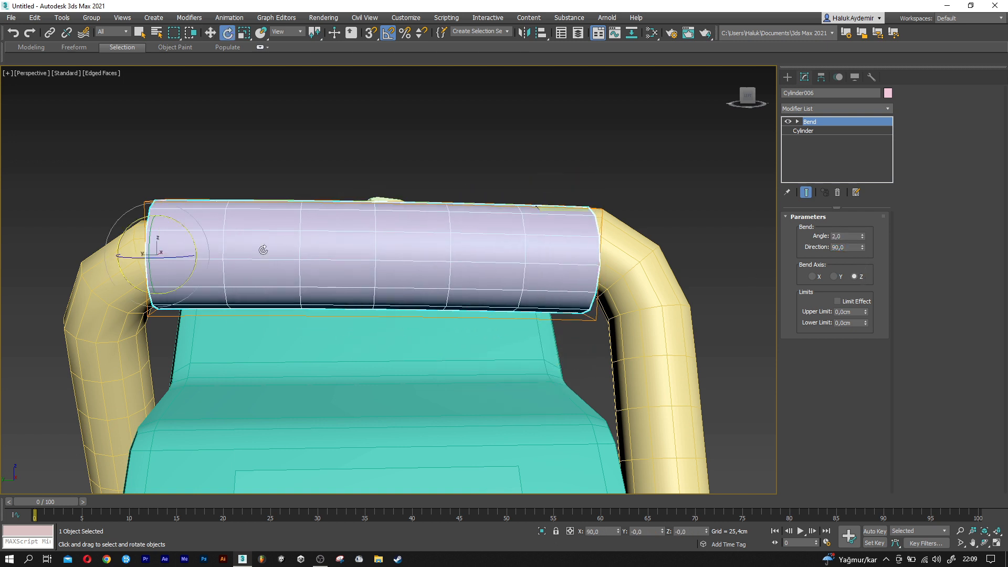
pyautogui.moveTo(188, 232); pyautogui.dragTo(186, 230)
pyautogui.keyDown('alt'); pyautogui.moveTo(186, 231); pyautogui.dragTo(184, 228, button='middle'); pyautogui.keyUp('alt')
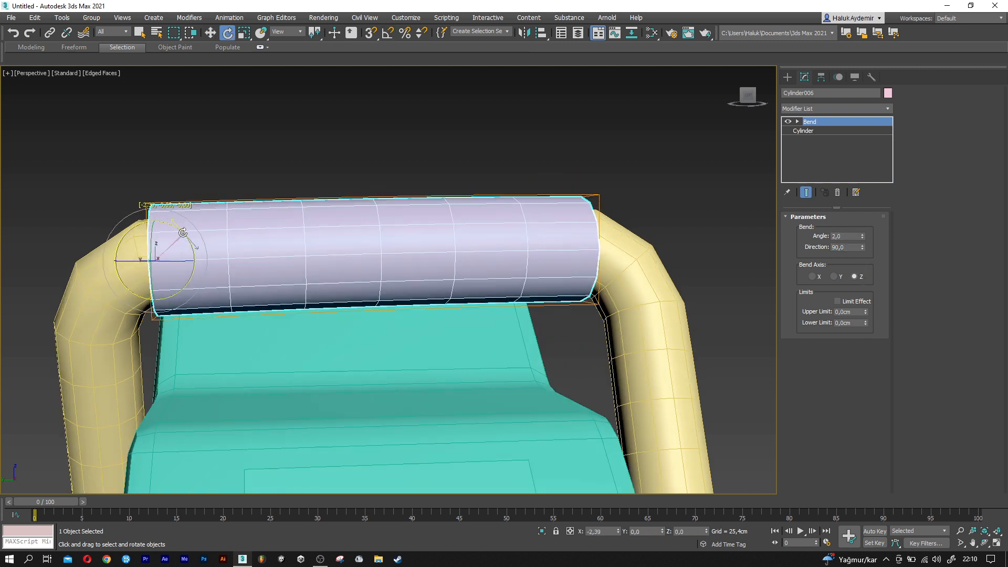
pyautogui.scroll(-3, 310, 256)
pyautogui.keyDown('alt'); pyautogui.moveTo(316, 257); pyautogui.dragTo(265, 255, button='middle'); pyautogui.keyUp('alt')
pyautogui.press('w')
pyautogui.keyDown('alt'); pyautogui.moveTo(467, 233); pyautogui.dragTo(426, 233, button='middle'); pyautogui.keyUp('alt')
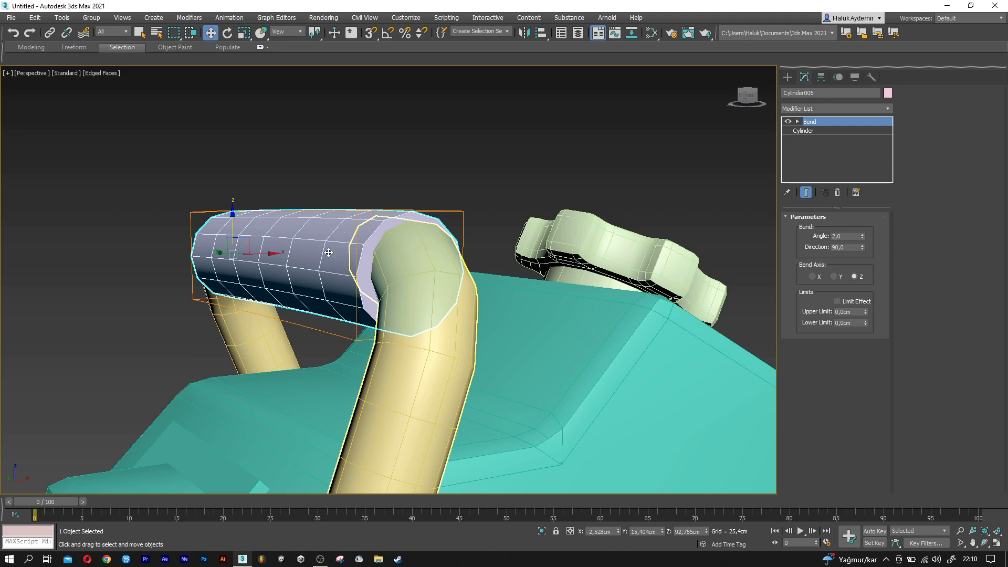
pyautogui.keyDown('alt'); pyautogui.moveTo(233, 223); pyautogui.dragTo(250, 242, button='middle'); pyautogui.keyUp('alt')
pyautogui.scroll(-5, 230, 235)
pyautogui.scroll(3, 231, 242)
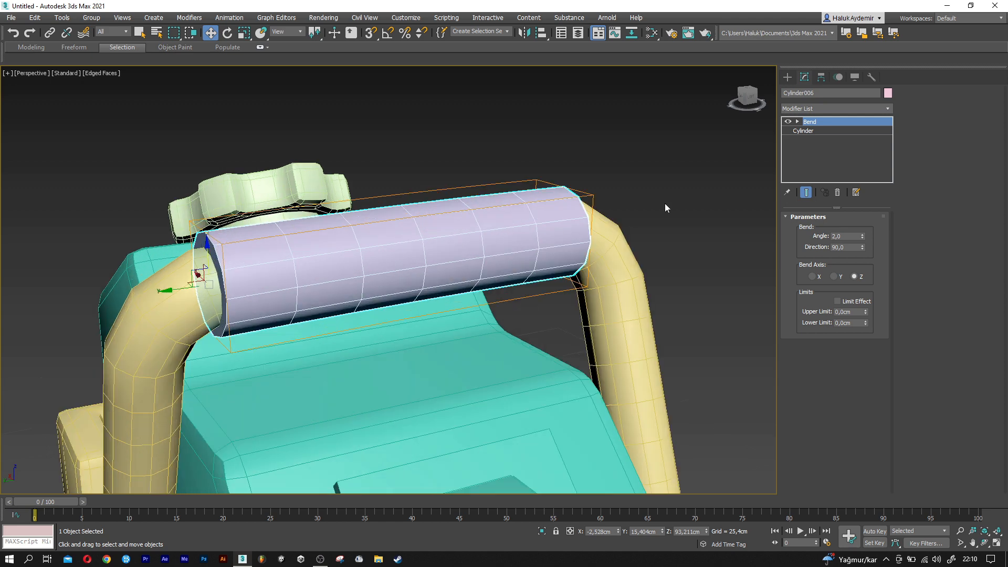
# Add an Edit Poly modifier to the grip and select only the rim edges around both of its ends
pyautogui.click(806, 110)
pyautogui.press('e')
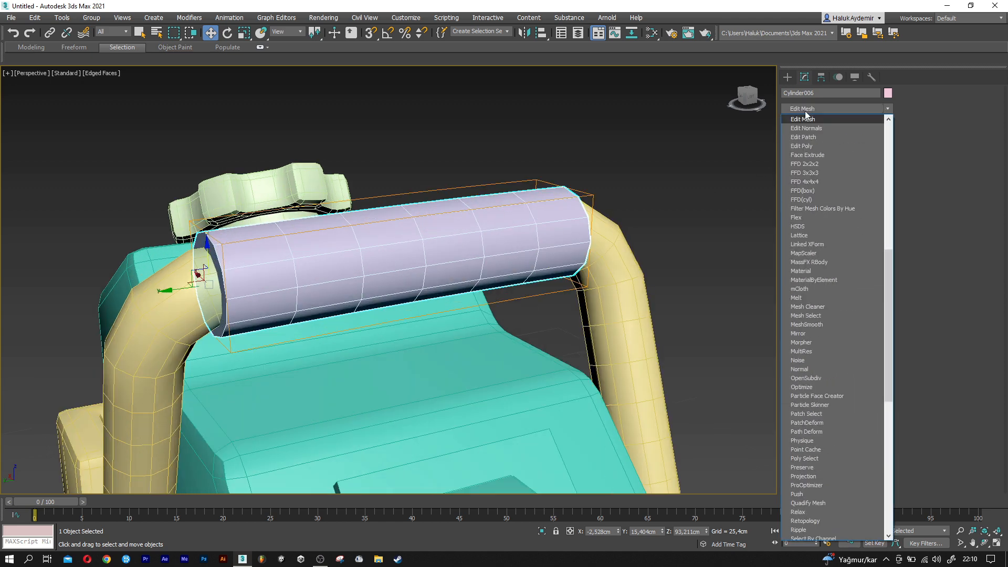
pyautogui.click(809, 145)
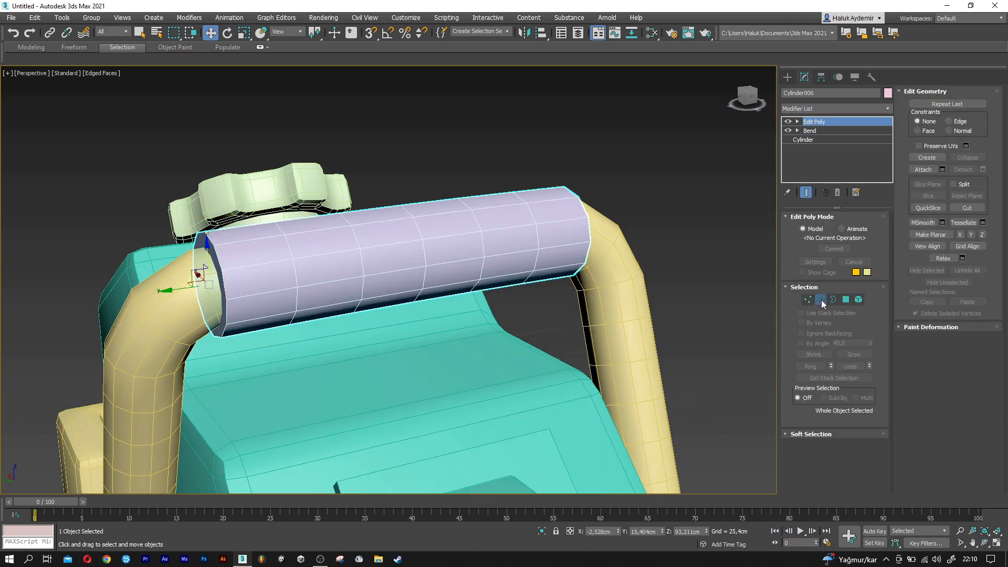
pyautogui.click(820, 299)
pyautogui.keyDown('alt'); pyautogui.moveTo(214, 256); pyautogui.dragTo(175, 378, button='middle'); pyautogui.keyUp('alt')
pyautogui.moveTo(253, 131); pyautogui.dragTo(253, 131)
pyautogui.keyDown('ctrl'); pyautogui.moveTo(600, 115); pyautogui.dragTo(600, 116); pyautogui.keyUp('ctrl')
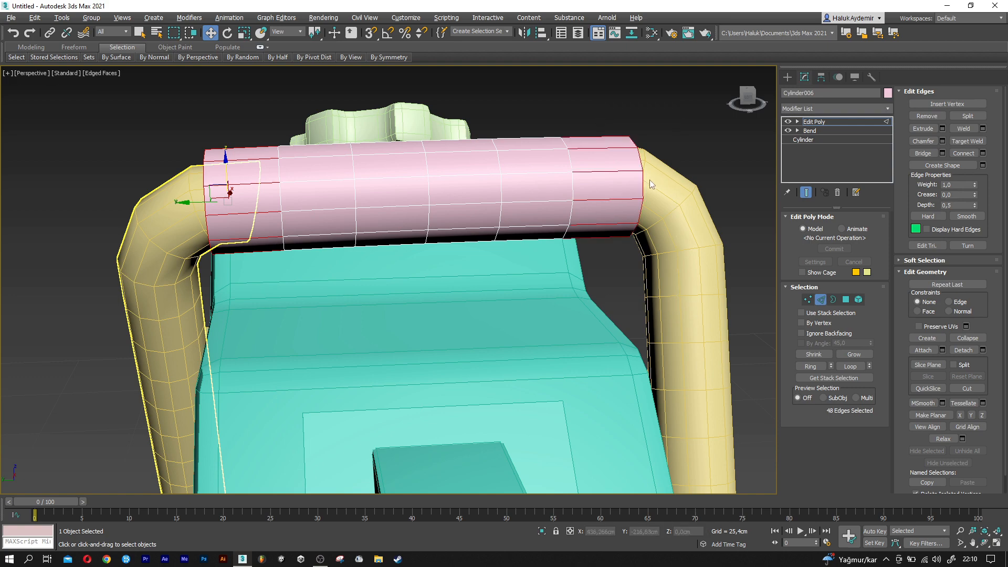
pyautogui.keyDown('alt'); pyautogui.moveTo(599, 116); pyautogui.dragTo(581, 282, button='middle'); pyautogui.keyUp('alt')
pyautogui.keyDown('alt'); pyautogui.moveTo(590, 146); pyautogui.dragTo(590, 146); pyautogui.keyUp('alt')
pyautogui.keyDown('alt'); pyautogui.moveTo(265, 173); pyautogui.dragTo(257, 129); pyautogui.keyUp('alt')
pyautogui.keyDown('alt'); pyautogui.moveTo(507, 267); pyautogui.dragTo(571, 280, button='middle'); pyautogui.keyUp('alt')
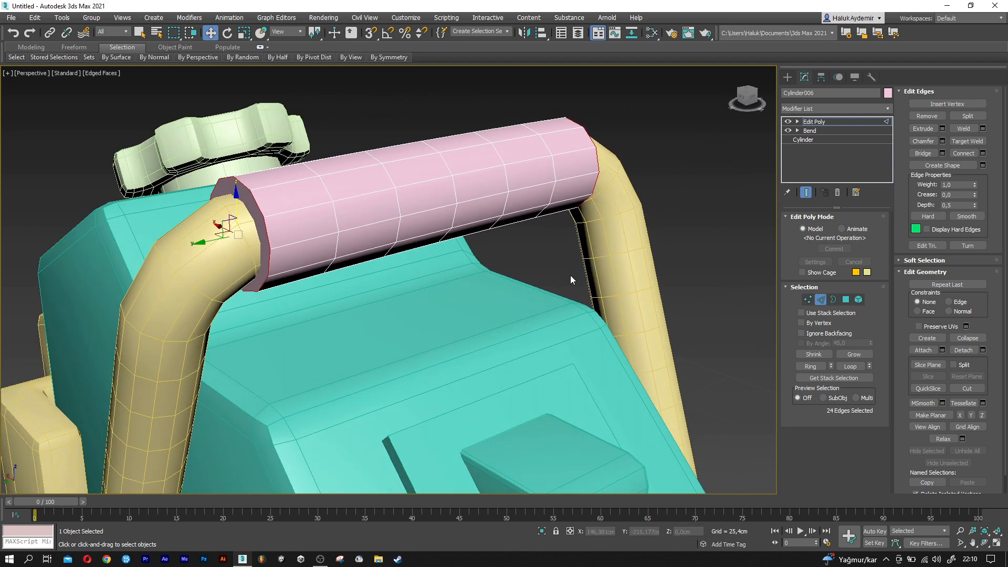
# Chamfer the grip's end rim edges by 1 cm and leave edge editing
pyautogui.click(942, 141)
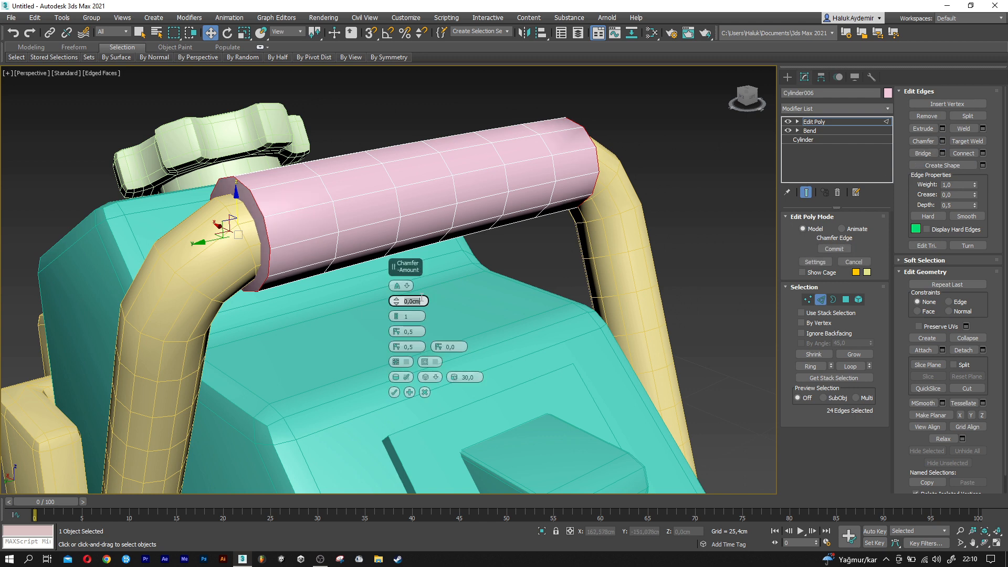
pyautogui.write('1')
pyautogui.press('Return')
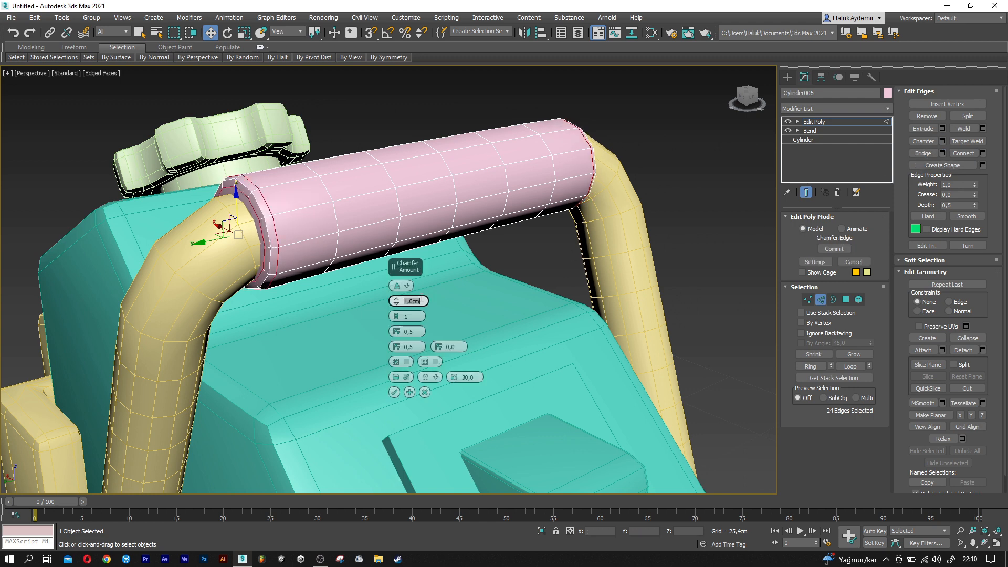
pyautogui.click(394, 393)
pyautogui.moveTo(403, 370); pyautogui.dragTo(474, 340, button='middle')
pyautogui.click(822, 303)
# Select the bent pipe opposite the louvered box, add an Edit Poly modifier and switch to edge level
pyautogui.click(363, 353)
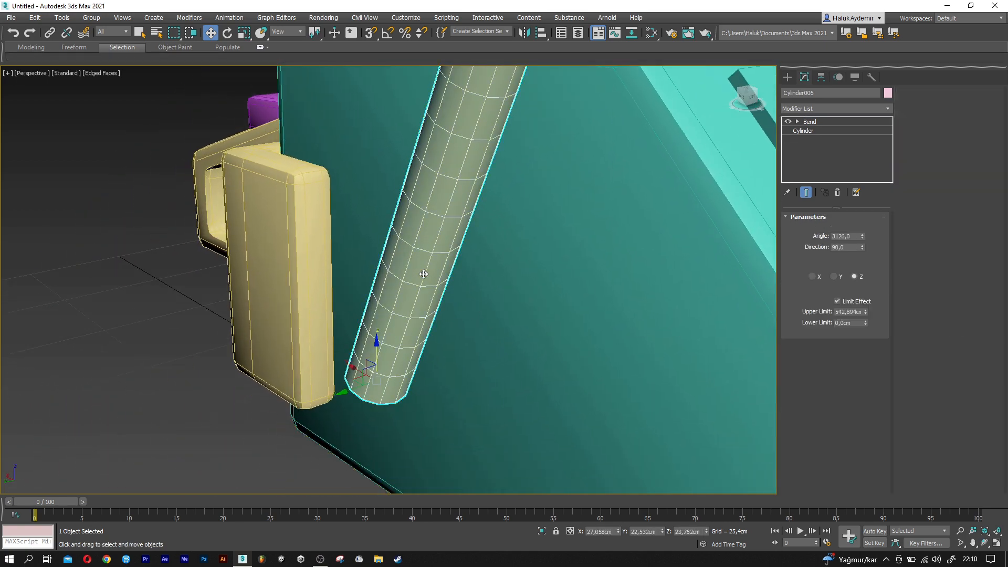
pyautogui.click(812, 106)
pyautogui.scroll(-5, 812, 124)
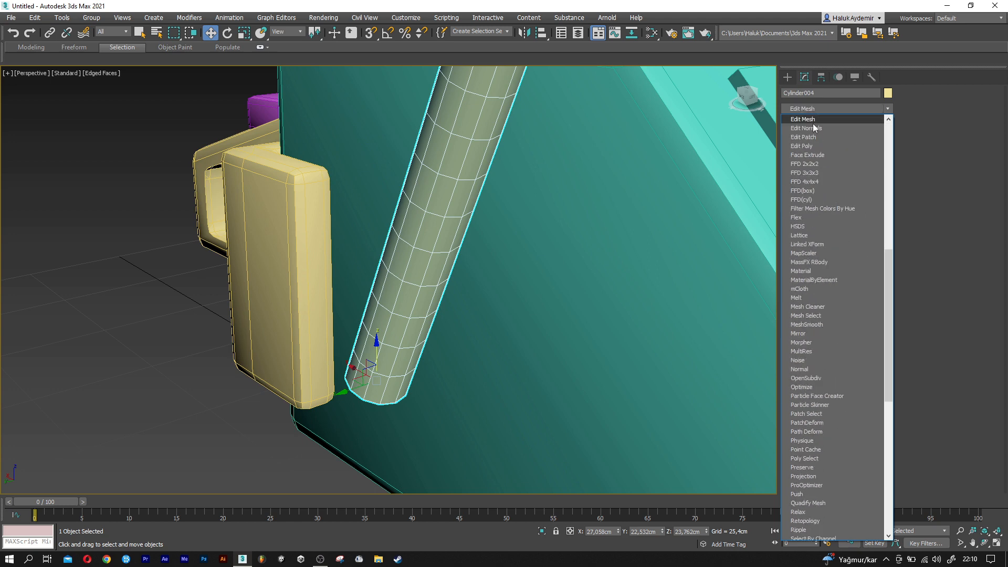
pyautogui.click(811, 146)
pyautogui.click(820, 299)
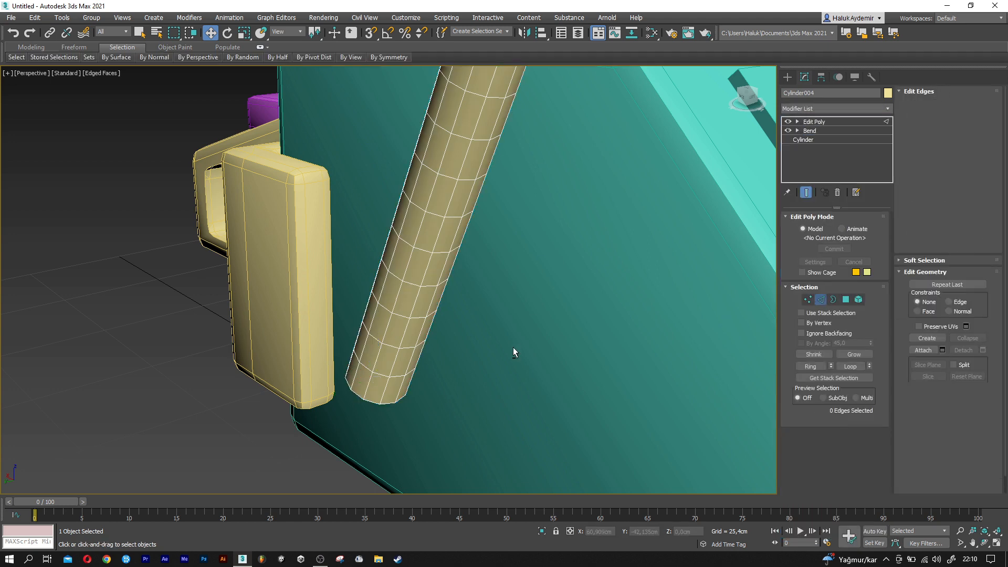
# In the front wireframe view, select only the rim edges at the pipe's lower end
pyautogui.scroll(3, 513, 348)
pyautogui.moveTo(559, 341); pyautogui.dragTo(543, 263, button='middle')
pyautogui.scroll(2, 411, 353)
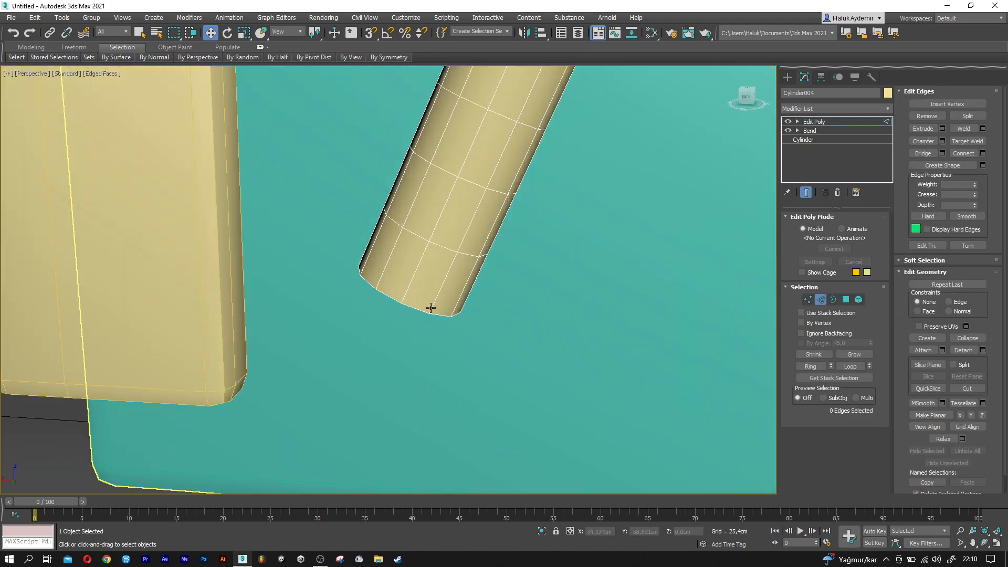
pyautogui.press('f')
pyautogui.press('F3')
pyautogui.scroll(3, 395, 323)
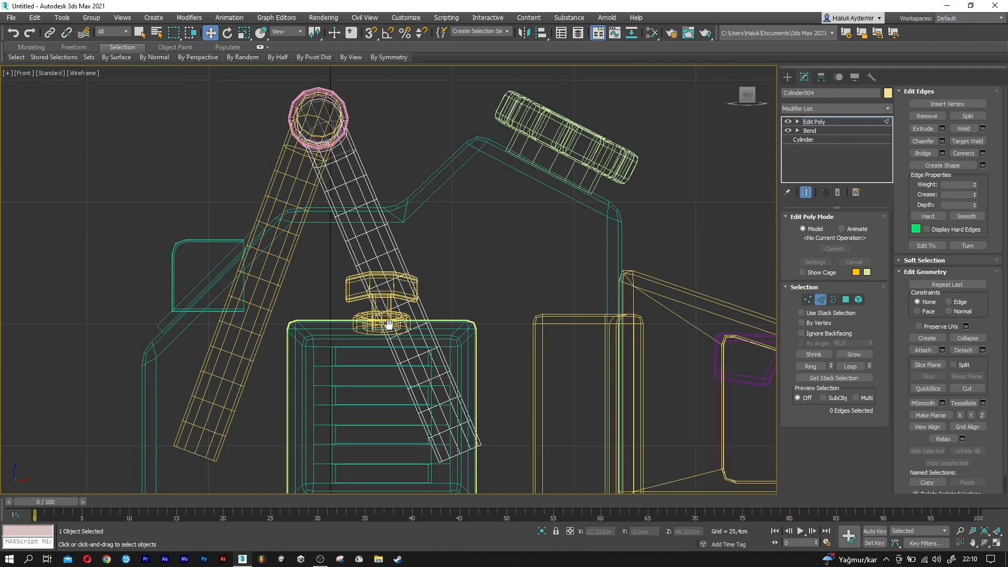
pyautogui.scroll(3, 467, 377)
pyautogui.moveTo(374, 383); pyautogui.dragTo(375, 382)
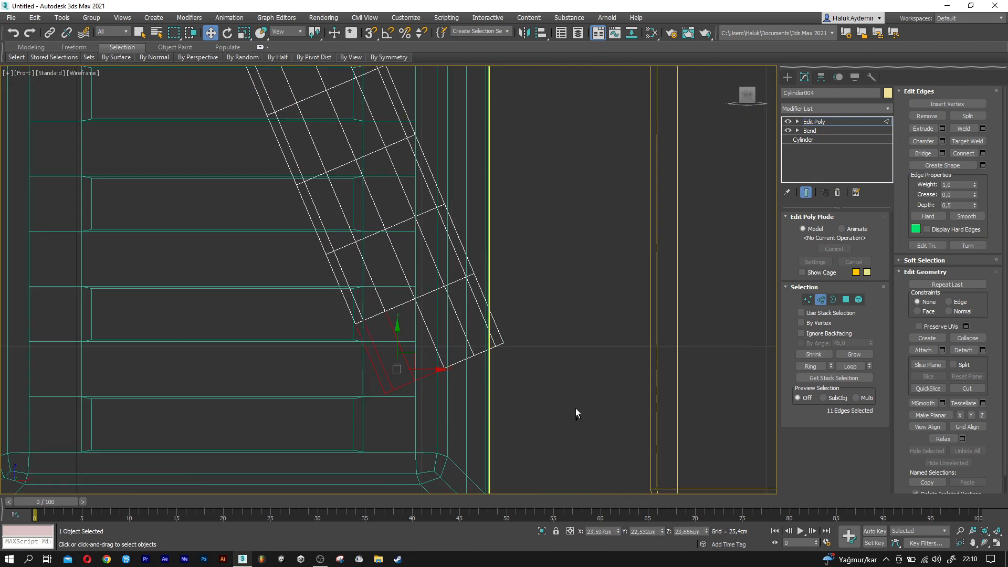
pyautogui.keyDown('ctrl'); pyautogui.moveTo(433, 337); pyautogui.dragTo(434, 337); pyautogui.keyUp('ctrl')
pyautogui.scroll(2, 428, 331)
pyautogui.keyDown('alt'); pyautogui.moveTo(272, 344); pyautogui.dragTo(401, 291); pyautogui.keyUp('alt')
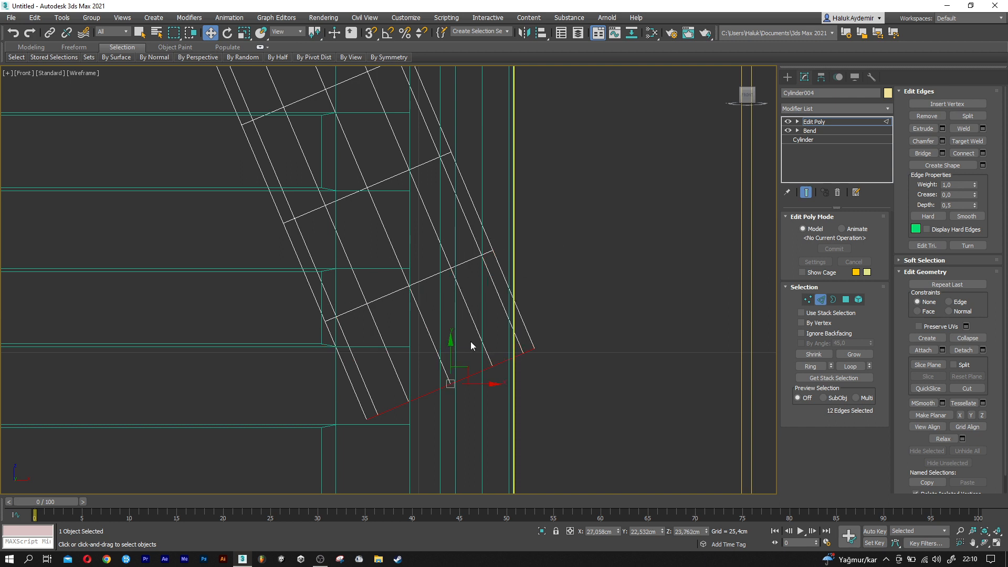
# Chamfer the selected rim edges at the pipe's lower end
pyautogui.press('p')
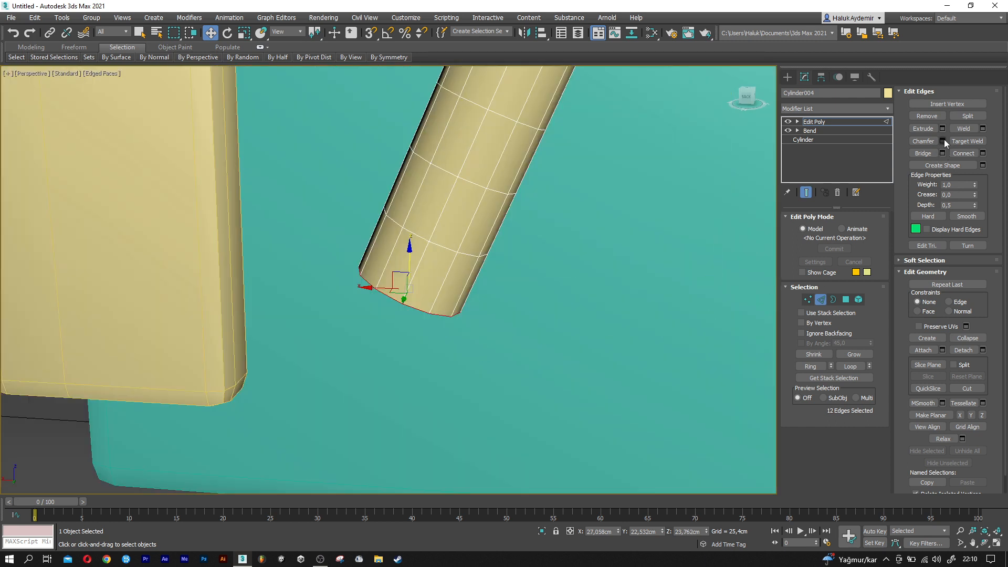
pyautogui.hotkey('ctrl', 'shift', 'c')
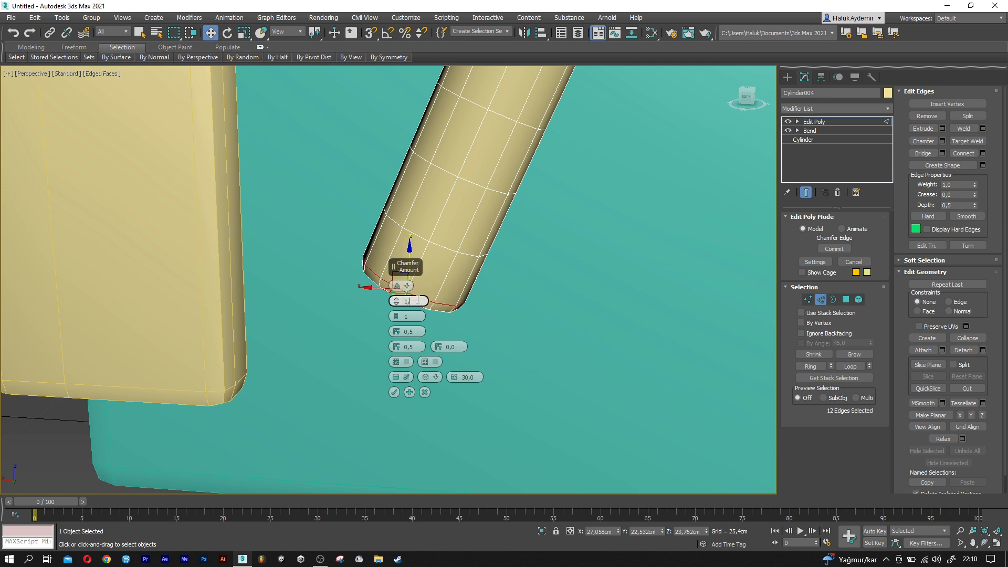
pyautogui.press('Return')
pyautogui.click(393, 393)
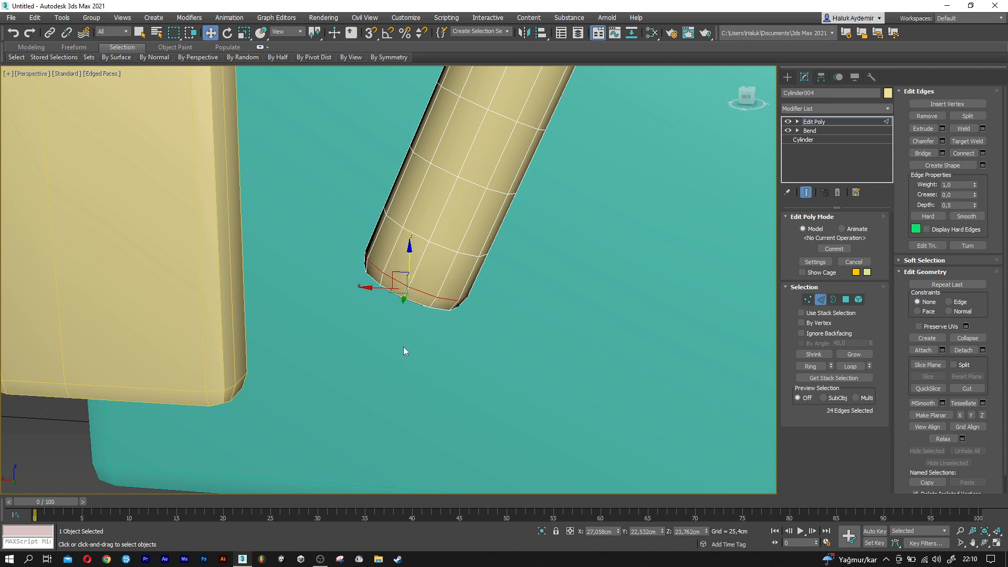
# Select the bent pipe beside the louvered box, add an Edit Poly modifier and switch to edge level
pyautogui.scroll(-2, 415, 344)
pyautogui.scroll(-3, 388, 339)
pyautogui.keyDown('alt'); pyautogui.moveTo(508, 331); pyautogui.dragTo(428, 332, button='middle'); pyautogui.keyUp('alt')
pyautogui.scroll(2, 428, 333)
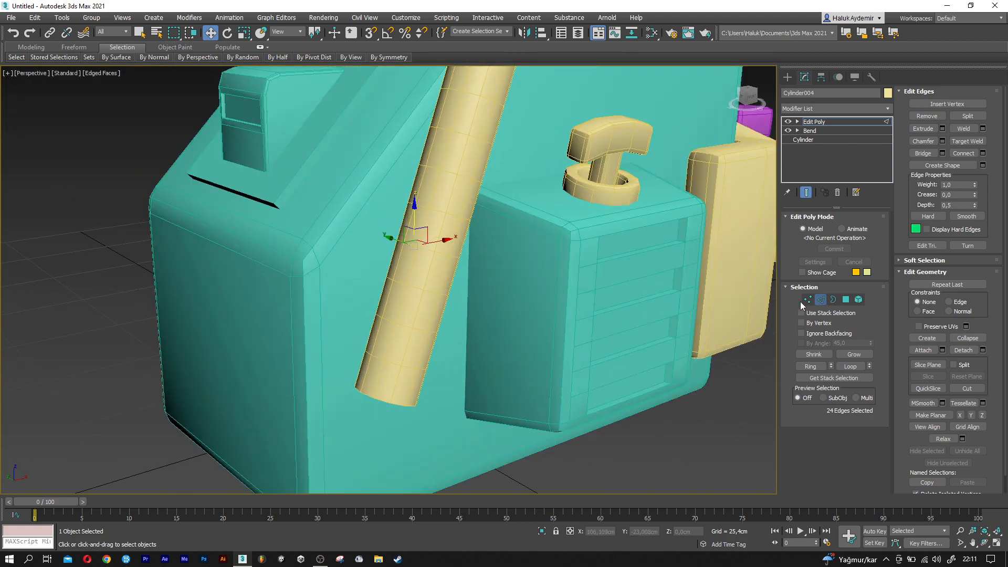
pyautogui.click(445, 282)
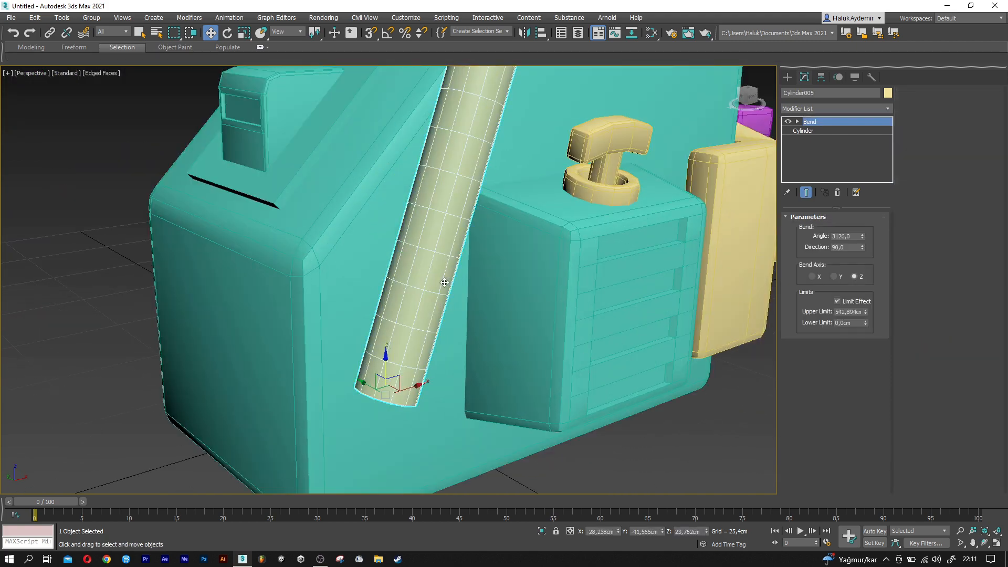
pyautogui.click(804, 108)
pyautogui.press('e')
pyautogui.click(809, 145)
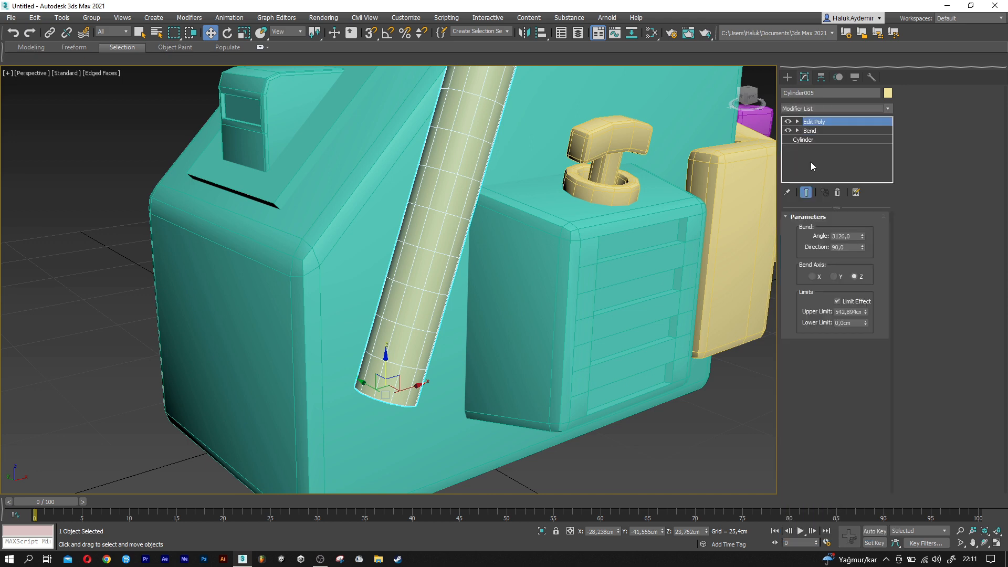
pyautogui.click(820, 299)
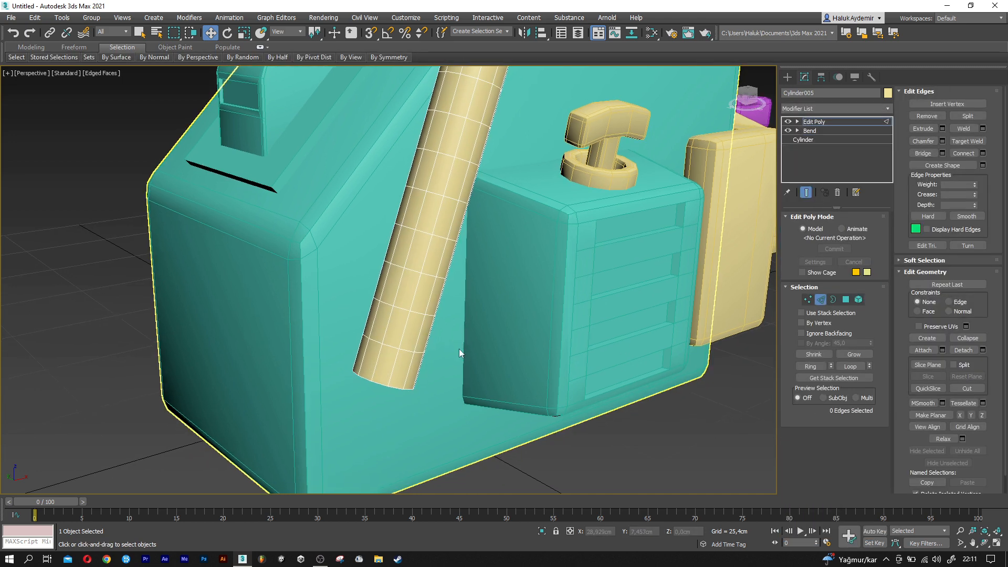
# In the front wireframe view, select only the rim edges at the lower end of the pipe beside the louvered box
pyautogui.press('f')
pyautogui.press('F3')
pyautogui.scroll(10, 365, 345)
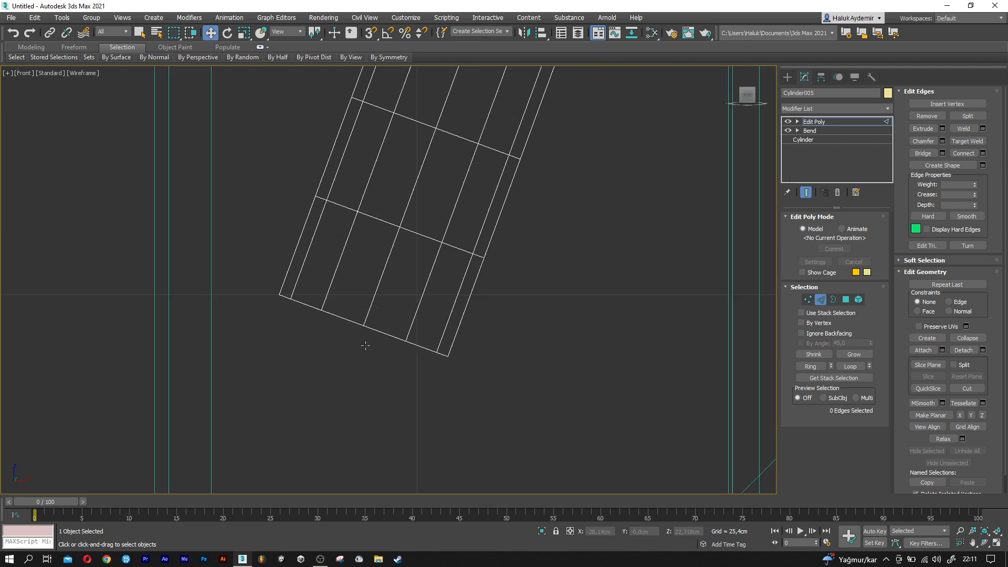
pyautogui.moveTo(237, 297); pyautogui.dragTo(236, 295)
pyautogui.keyDown('alt'); pyautogui.moveTo(445, 273); pyautogui.dragTo(376, 251); pyautogui.keyUp('alt')
pyautogui.keyDown('alt'); pyautogui.moveTo(328, 230); pyautogui.dragTo(397, 244); pyautogui.keyUp('alt')
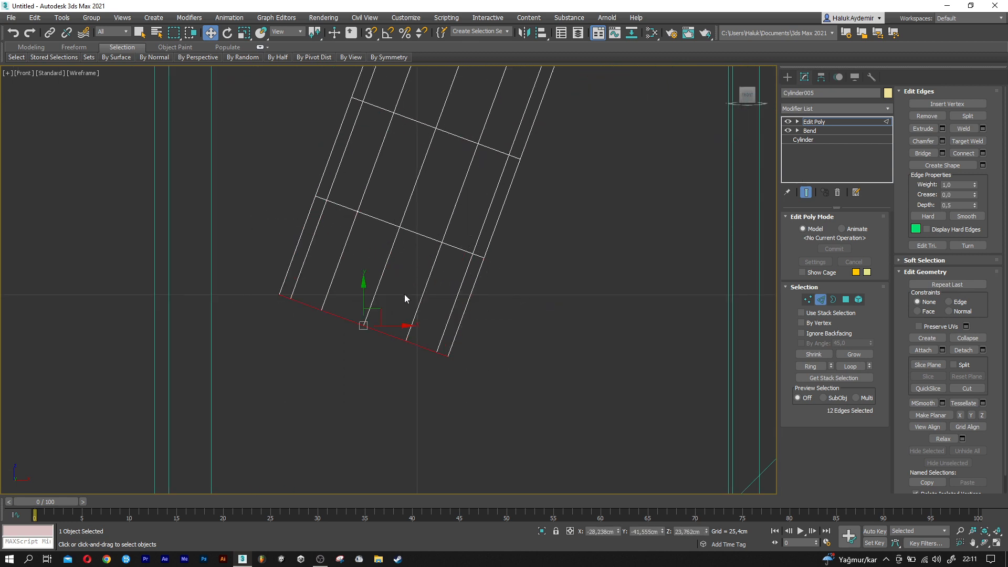
# Chamfer the selected rim edges of this pipe by 1.5 cm and leave edge level
pyautogui.press('p')
pyautogui.scroll(5, 380, 399)
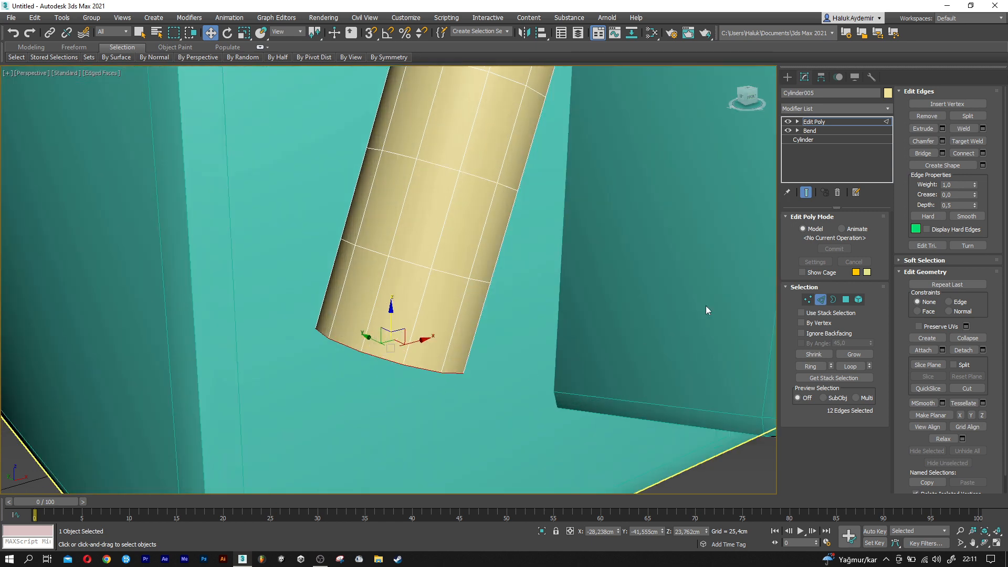
pyautogui.click(942, 141)
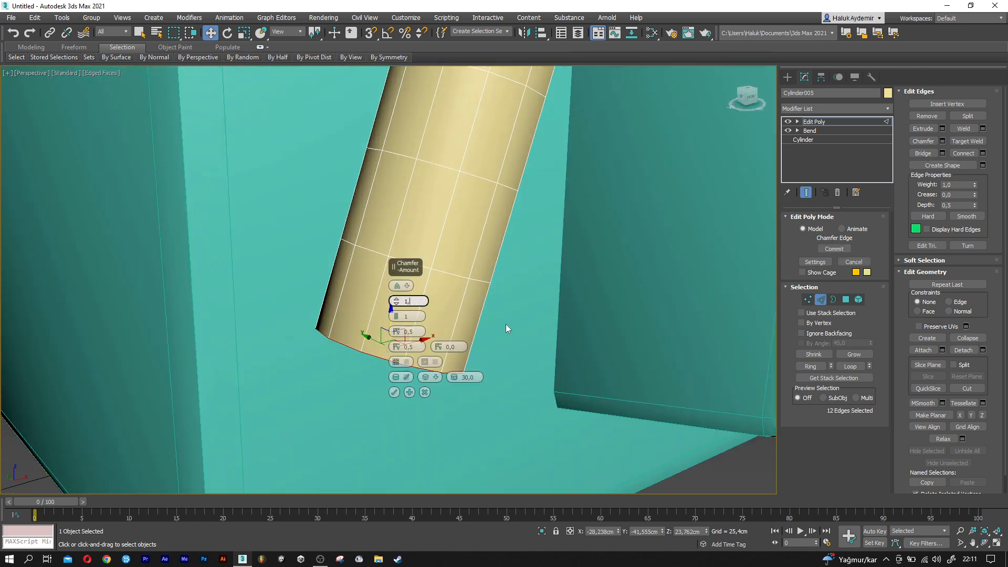
pyautogui.write('1,5')
pyautogui.press('Return')
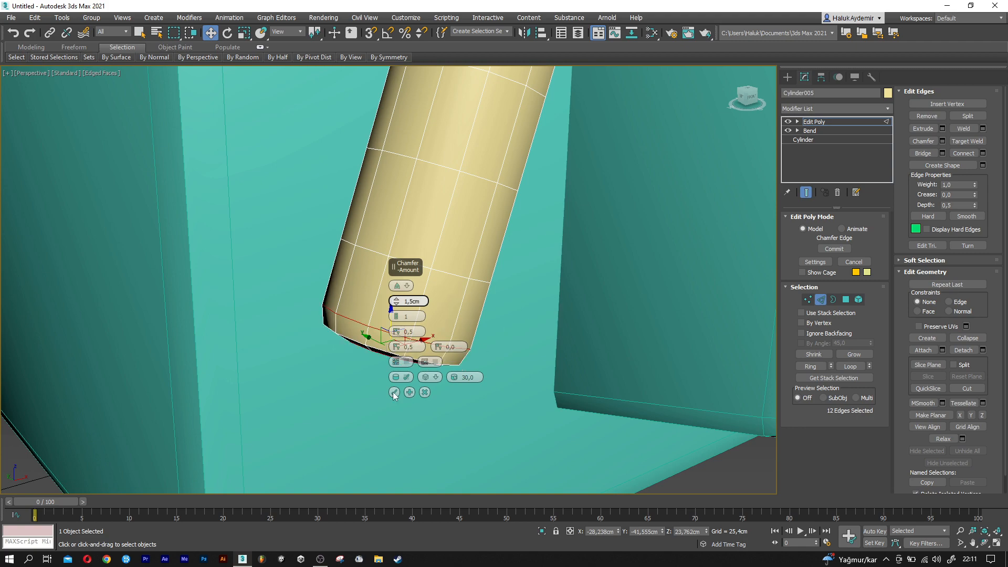
pyautogui.click(393, 392)
pyautogui.click(820, 299)
# Draw an upright box about 4.5 × 47 × 47 cm in front of the body's side opposite the louvered box
pyautogui.scroll(-5, 288, 332)
pyautogui.keyDown('alt'); pyautogui.moveTo(288, 332); pyautogui.dragTo(463, 313, button='middle'); pyautogui.keyUp('alt')
pyautogui.moveTo(342, 362); pyautogui.dragTo(489, 335, button='middle')
pyautogui.click(348, 424)
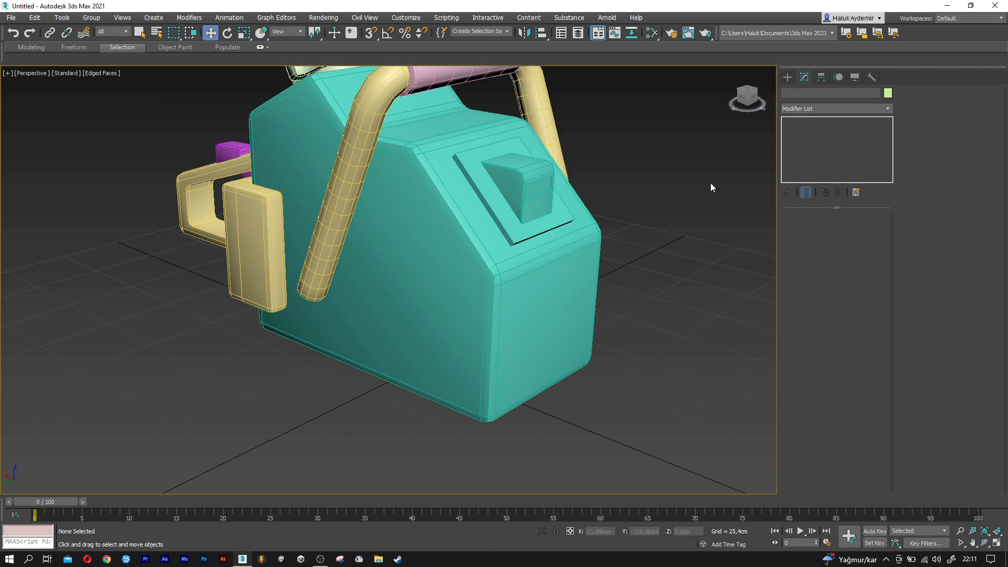
pyautogui.click(785, 77)
pyautogui.click(812, 140)
pyautogui.keyDown('alt'); pyautogui.moveTo(315, 337); pyautogui.dragTo(342, 393, button='middle'); pyautogui.keyUp('alt')
pyautogui.moveTo(307, 414); pyautogui.dragTo(467, 408)
pyautogui.click(476, 269)
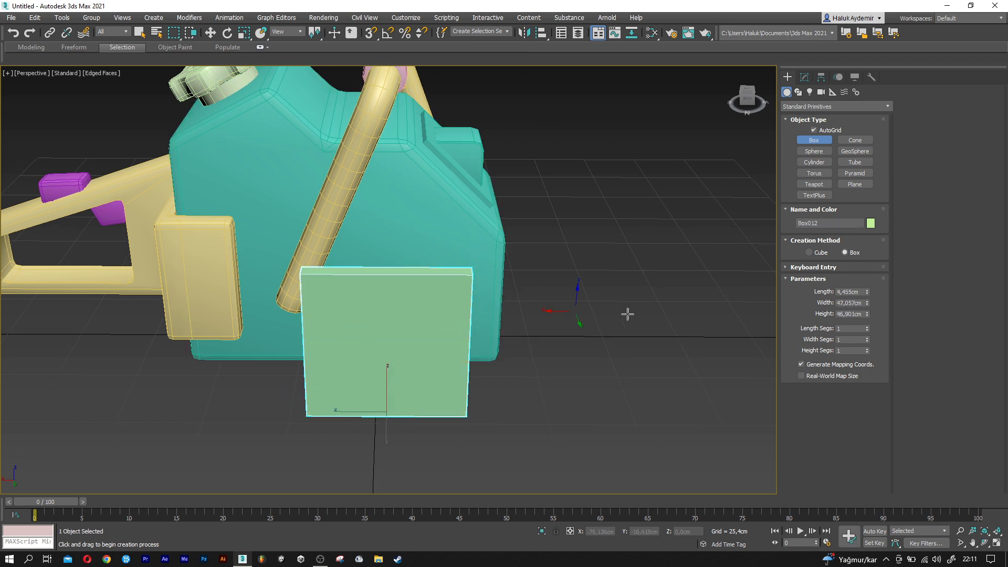
# Set the new box's length to 3 cm, width to 45 cm and height to 50 cm, and finish its creation
pyautogui.write('3')
pyautogui.press('Tab')
pyautogui.write('45')
pyautogui.press('Tab')
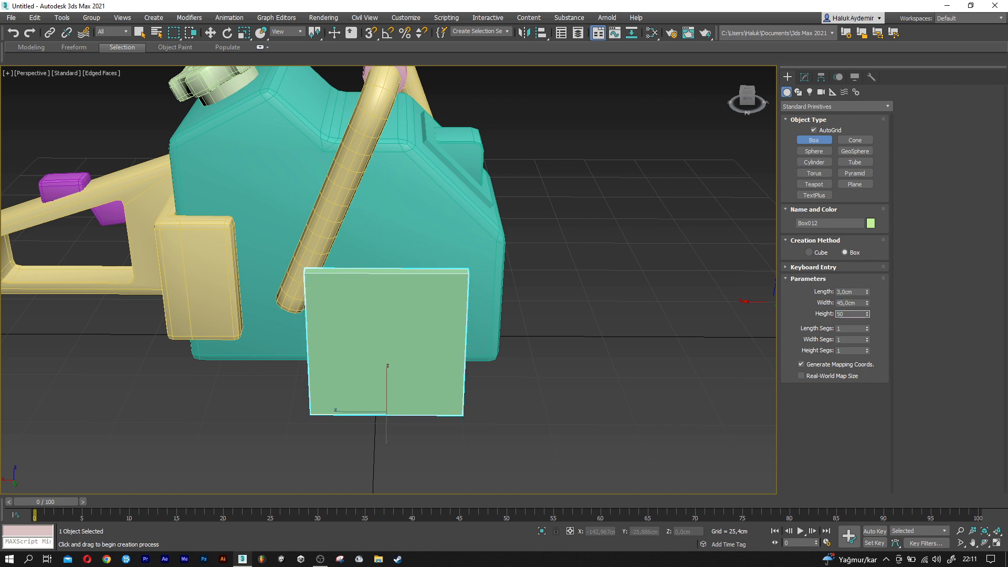
pyautogui.write('50')
pyautogui.press('Return')
pyautogui.moveTo(522, 343); pyautogui.dragTo(455, 345, button='middle')
pyautogui.rightClick(526, 338)
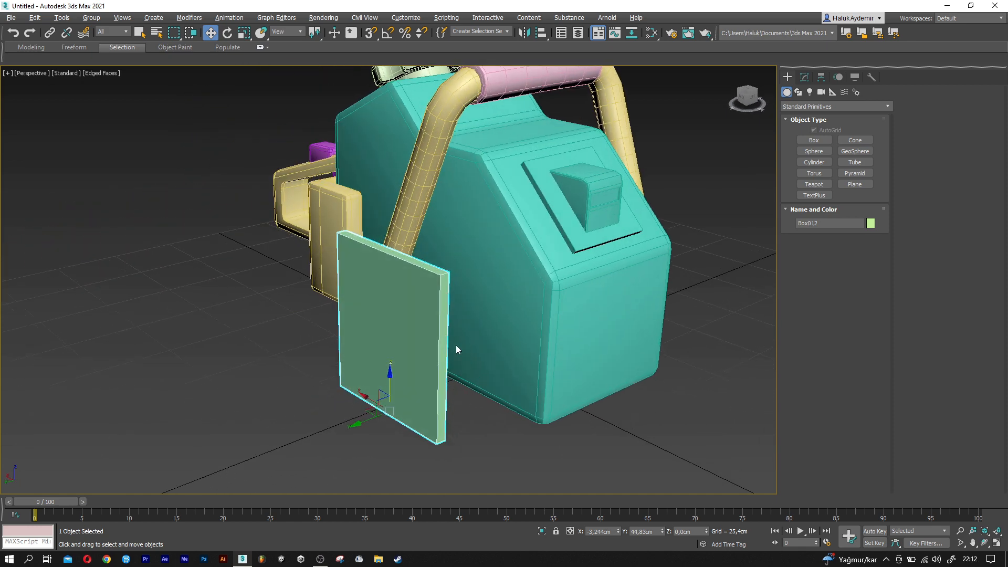
# Move the box close against the body's side, past the bent pipe at the lower end corner, and lower it slightly
pyautogui.moveTo(382, 422); pyautogui.dragTo(432, 418)
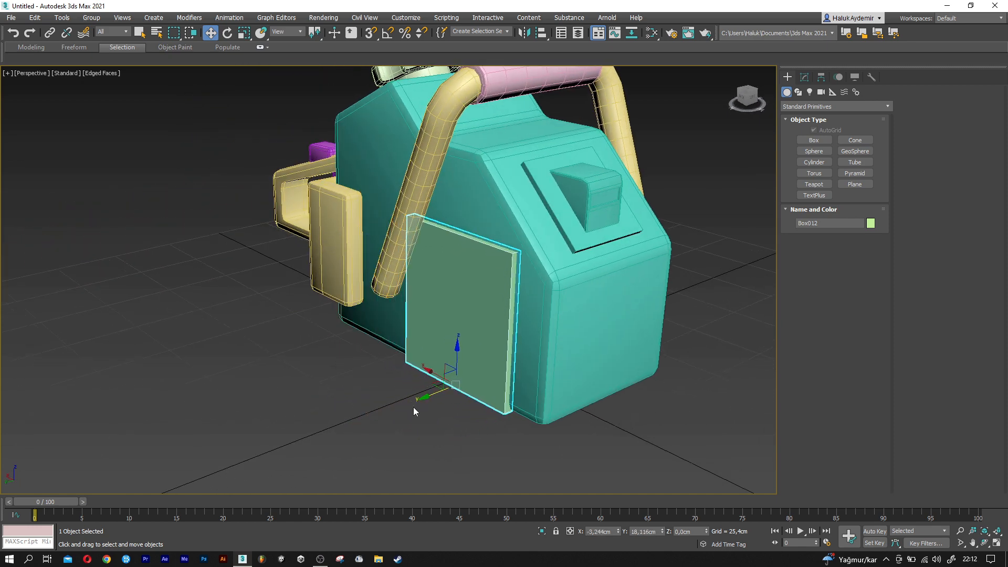
pyautogui.moveTo(426, 368); pyautogui.dragTo(446, 409)
pyautogui.hotkey('ctrl', 'z')
pyautogui.keyDown('alt'); pyautogui.moveTo(442, 388); pyautogui.dragTo(436, 418, button='middle'); pyautogui.keyUp('alt')
pyautogui.moveTo(450, 399); pyautogui.dragTo(468, 402)
pyautogui.keyDown('alt'); pyautogui.moveTo(467, 402); pyautogui.dragTo(508, 391, button='middle'); pyautogui.keyUp('alt')
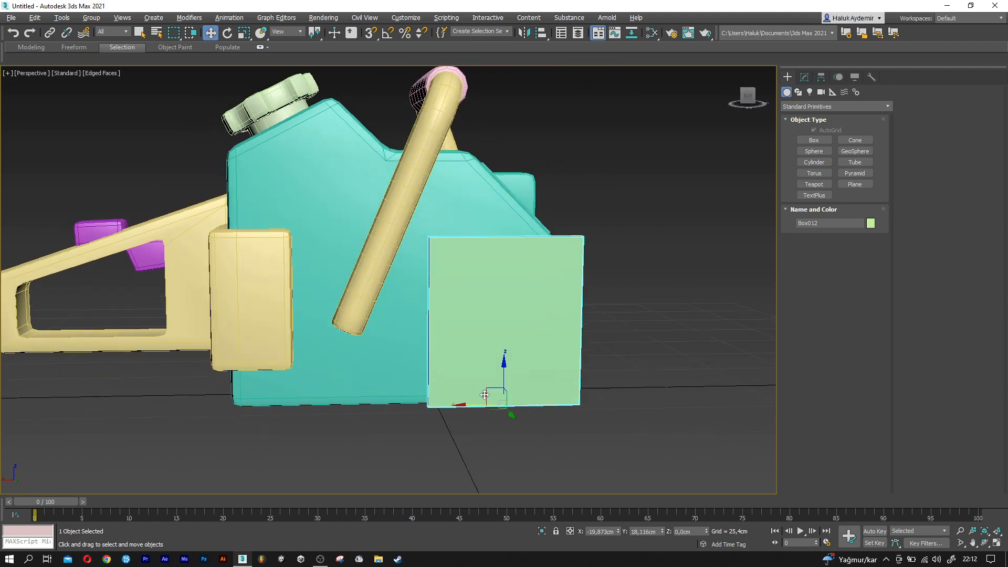
pyautogui.scroll(3, 510, 389)
pyautogui.moveTo(510, 378); pyautogui.dragTo(510, 392)
pyautogui.keyDown('alt'); pyautogui.moveTo(509, 392); pyautogui.dragTo(505, 426, button='middle'); pyautogui.keyUp('alt')
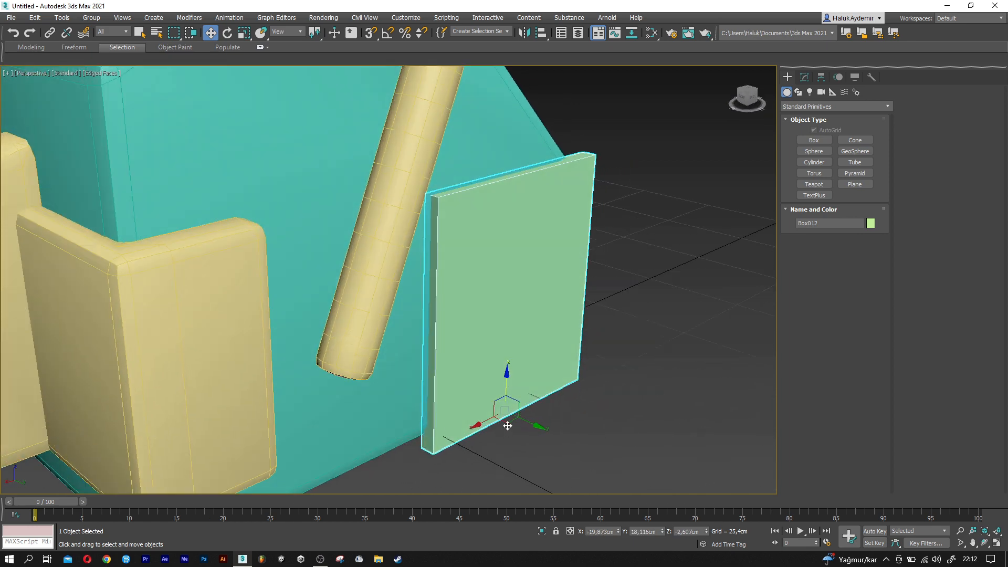
pyautogui.moveTo(526, 420); pyautogui.dragTo(531, 424)
pyautogui.keyDown('alt'); pyautogui.moveTo(565, 418); pyautogui.dragTo(393, 422, button='middle'); pyautogui.keyUp('alt')
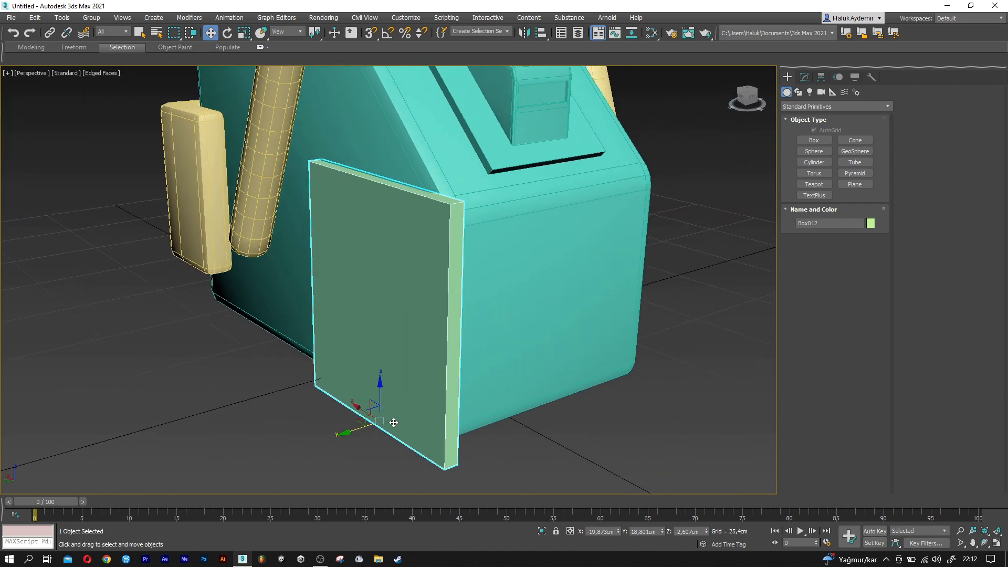
# Add an Edit Poly modifier to the box and switch to edge level
pyautogui.click(804, 79)
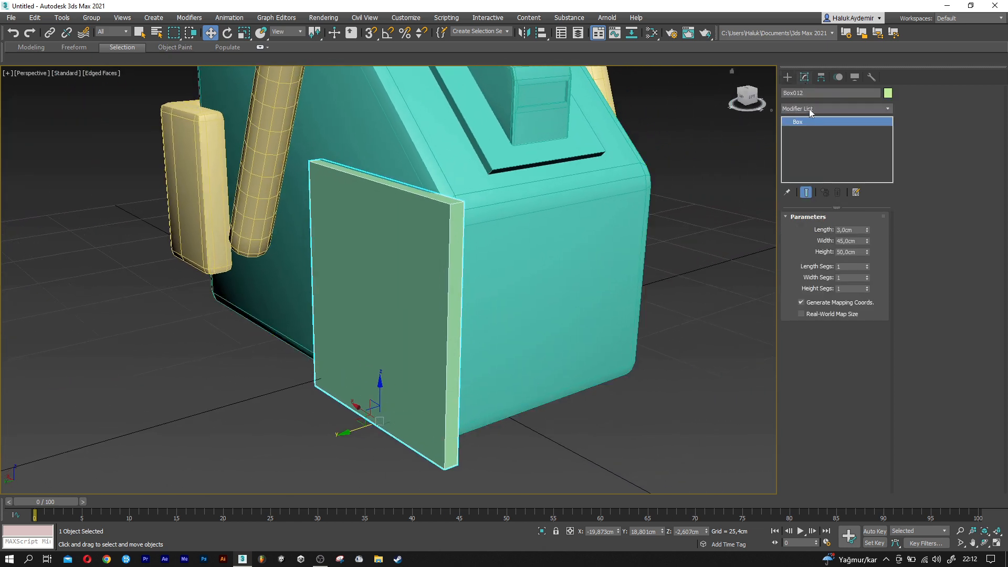
pyautogui.click(808, 109)
pyautogui.press('e')
pyautogui.click(812, 146)
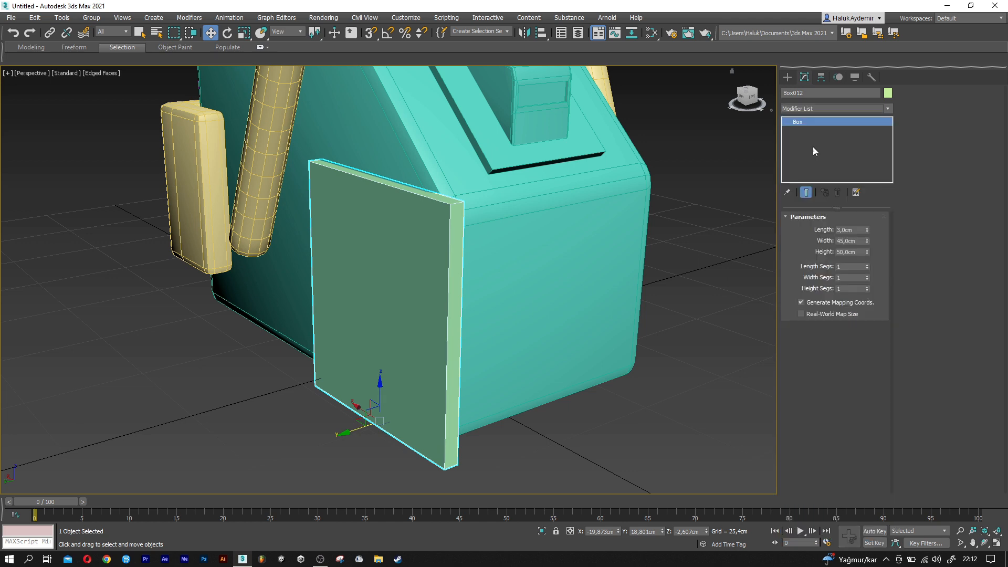
pyautogui.click(820, 299)
pyautogui.keyDown('alt'); pyautogui.moveTo(513, 305); pyautogui.dragTo(524, 301, button='middle'); pyautogui.keyUp('alt')
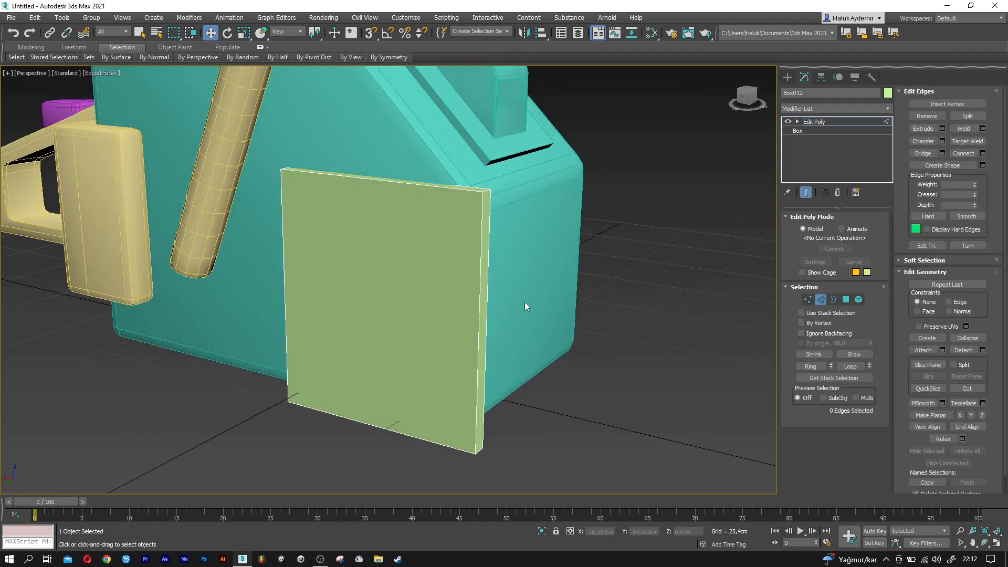
# Connect the two vertical edges of the box's outer face with one segment at slide 89, close to the top
pyautogui.click(479, 279)
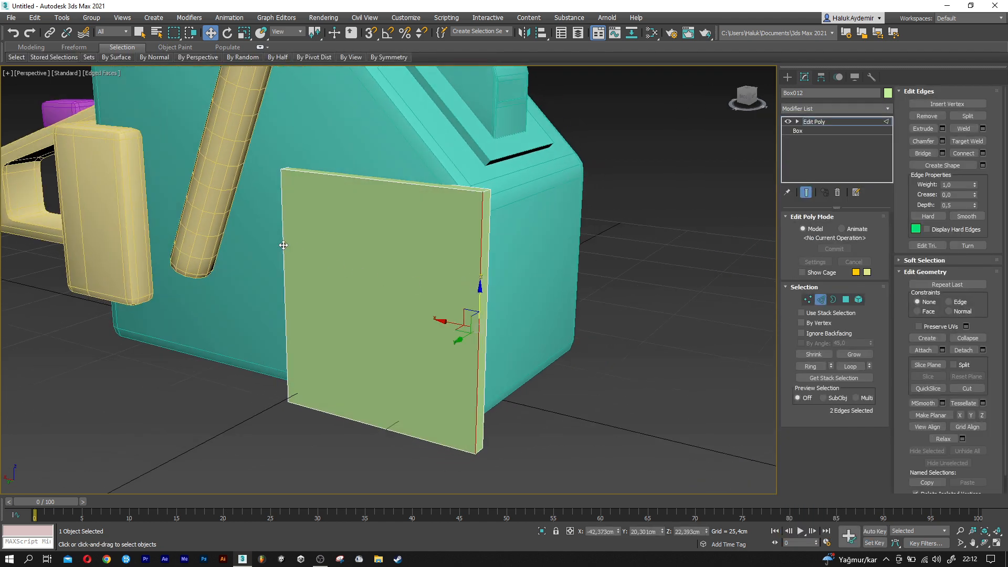
pyautogui.scroll(3, 369, 258)
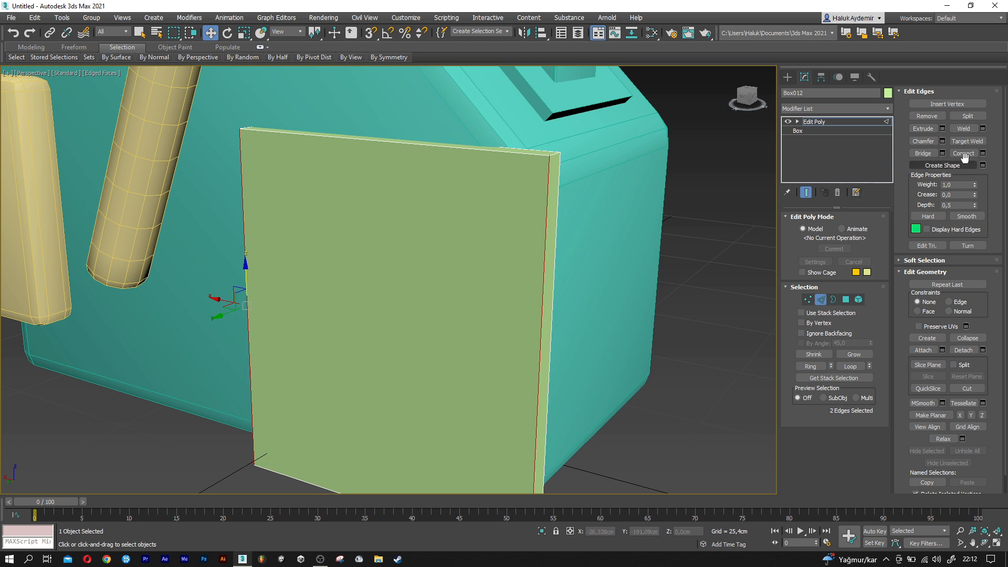
pyautogui.click(982, 153)
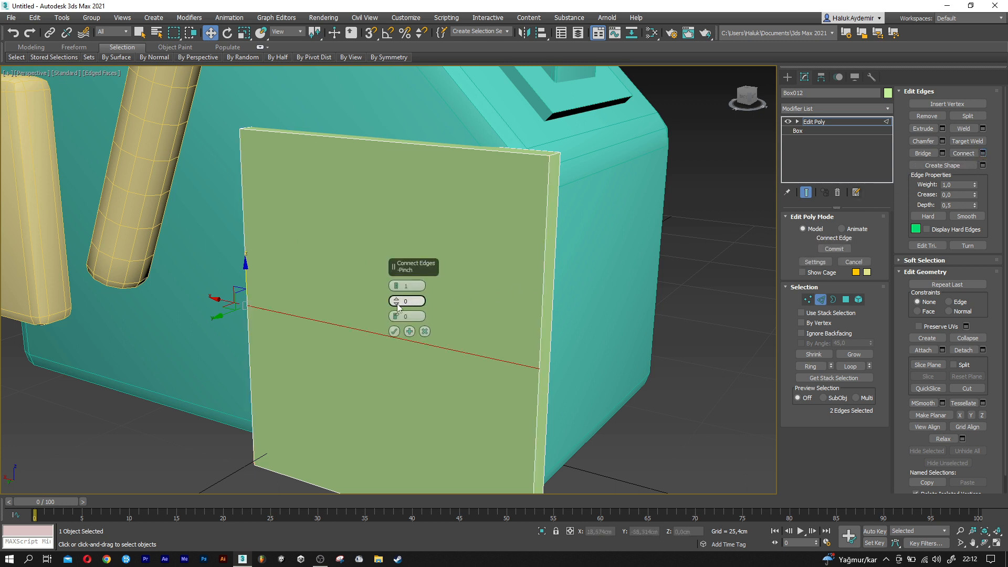
pyautogui.moveTo(396, 316); pyautogui.dragTo(395, 124)
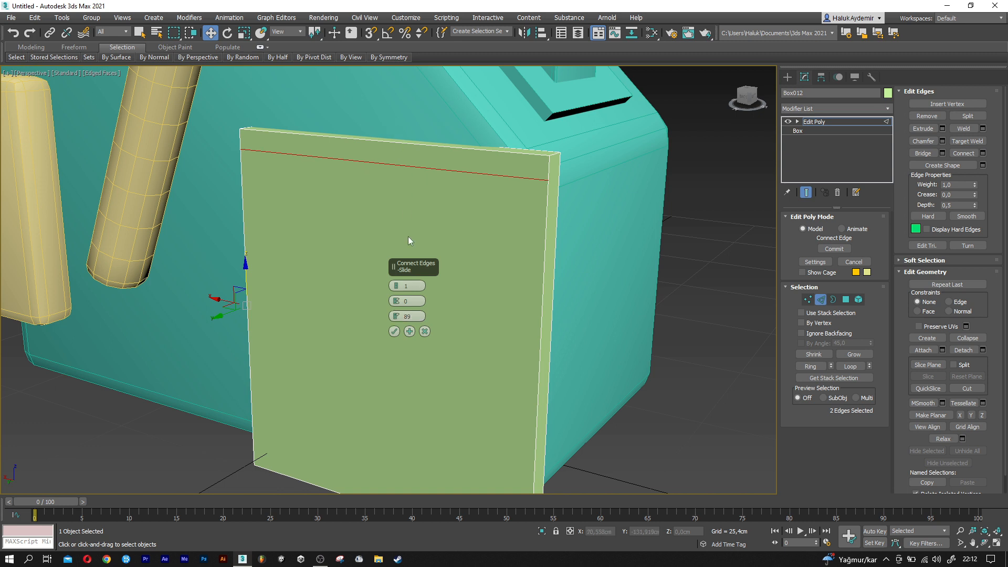
pyautogui.click(394, 331)
# Connect the new horizontal edge and the outer face's bottom edge with one vertical segment near the pipe-side border
pyautogui.moveTo(328, 281); pyautogui.dragTo(311, 138, button='middle')
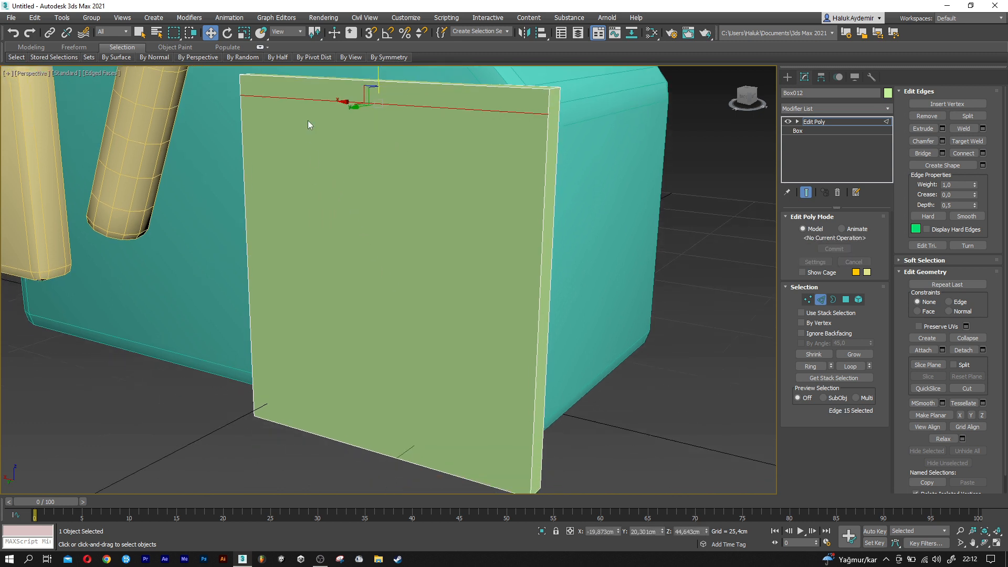
pyautogui.keyDown('ctrl'); pyautogui.click(293, 427); pyautogui.keyUp('ctrl')
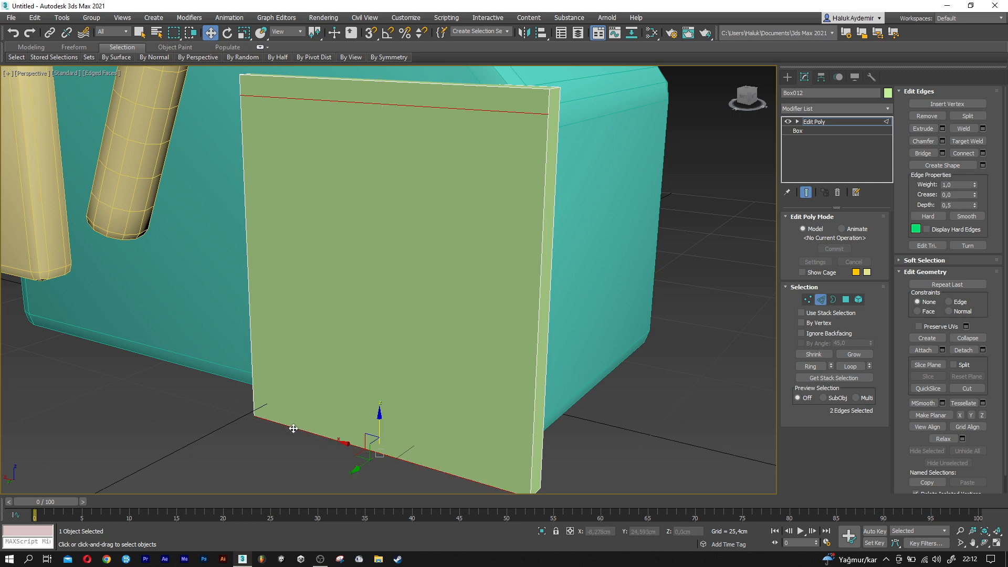
pyautogui.click(982, 153)
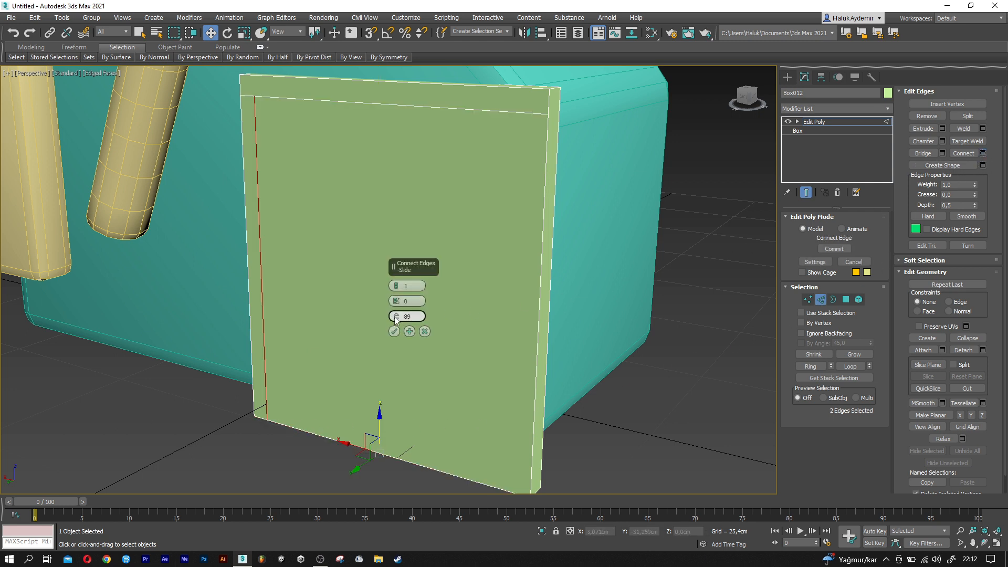
pyautogui.moveTo(395, 320); pyautogui.dragTo(396, 324)
pyautogui.keyDown('alt'); pyautogui.moveTo(307, 275); pyautogui.dragTo(318, 272, button='middle'); pyautogui.keyUp('alt')
pyautogui.click(394, 331)
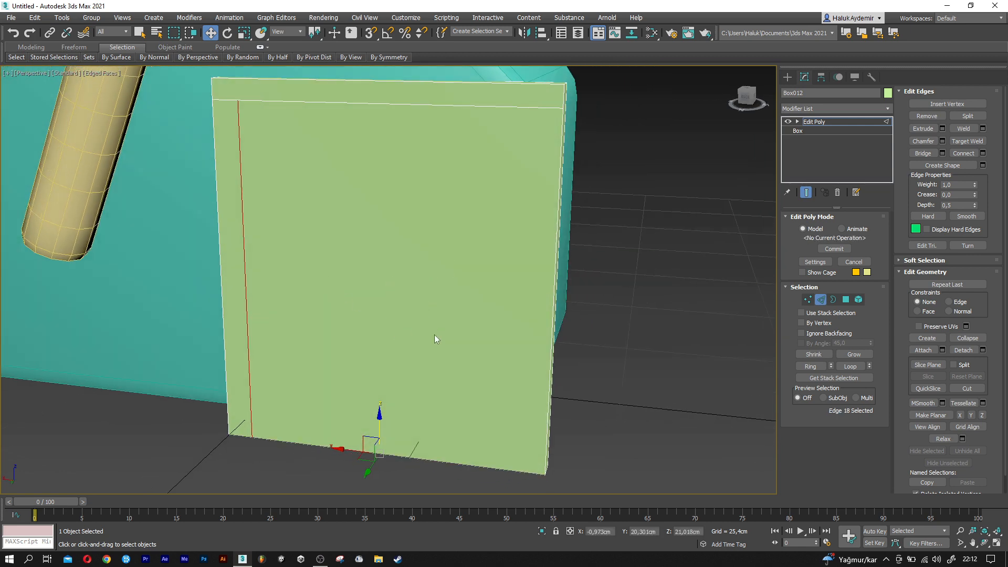
# Select the top strip and the pipe-side strip polygons of the outer face and extrude them 13 cm
pyautogui.click(845, 301)
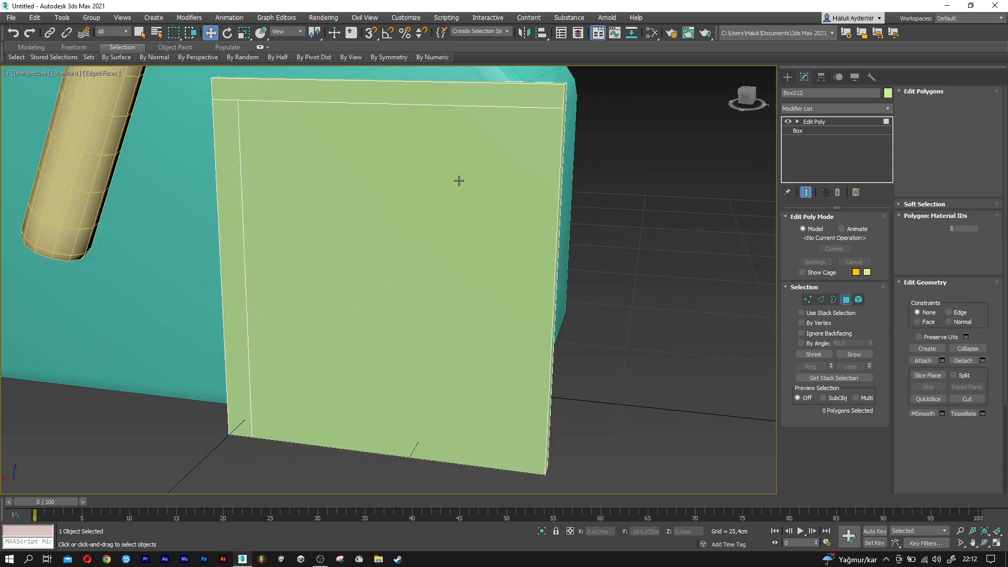
pyautogui.click(325, 102)
pyautogui.keyDown('ctrl'); pyautogui.click(232, 141); pyautogui.keyUp('ctrl')
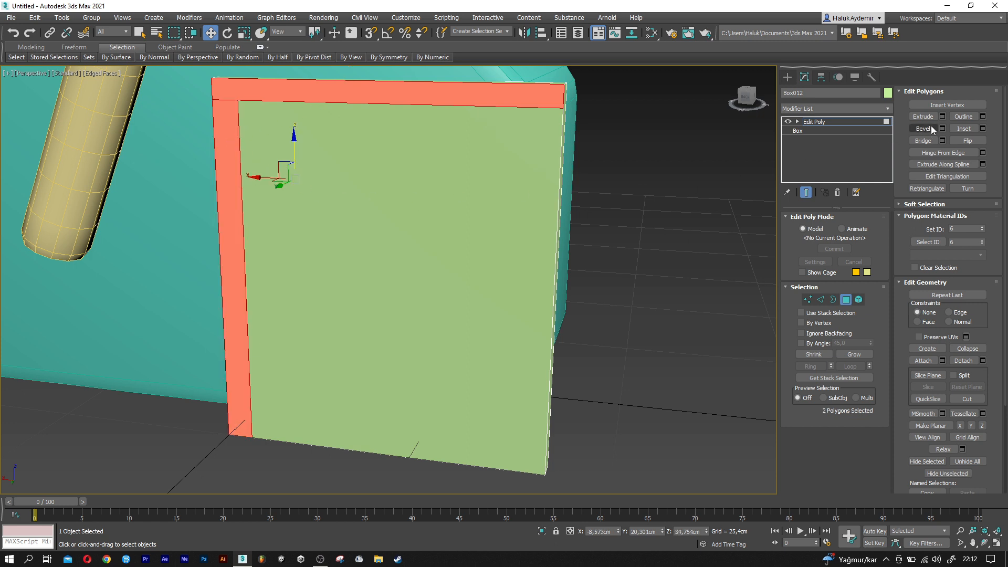
pyautogui.click(942, 116)
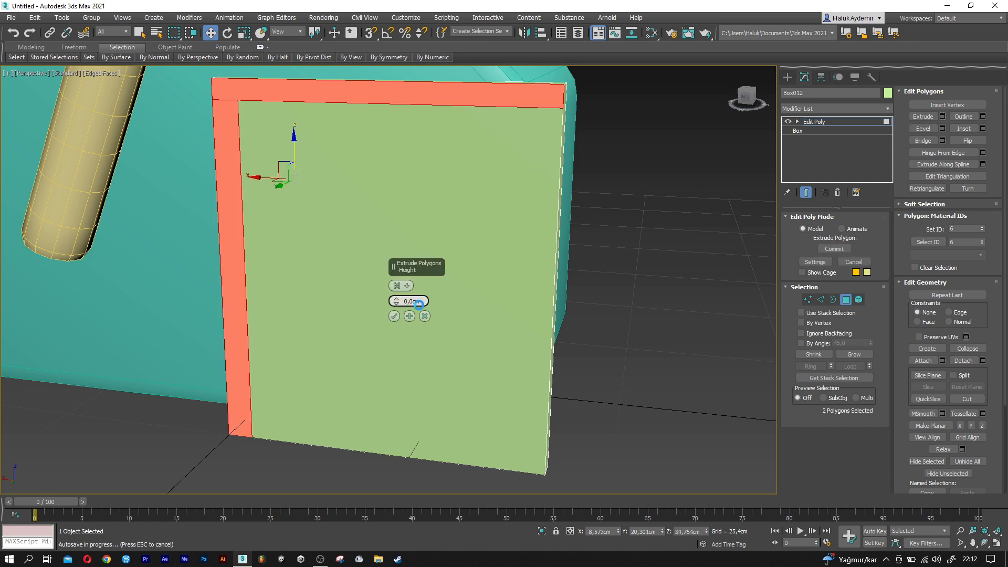
pyautogui.write('13')
pyautogui.press('Return')
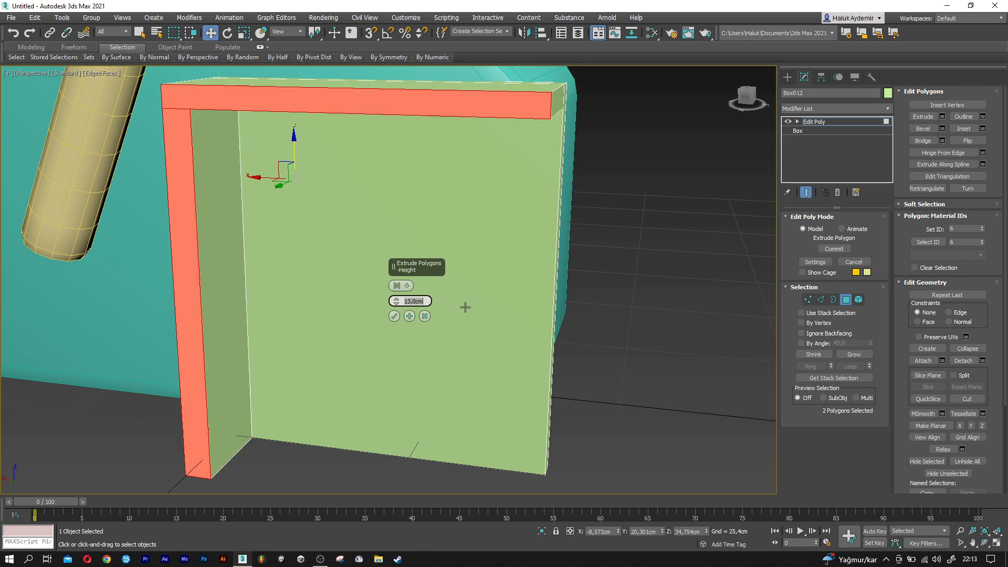
pyautogui.click(394, 316)
# Extrude the same two strip polygons outward by another 3 cm
pyautogui.keyDown('alt'); pyautogui.moveTo(340, 308); pyautogui.dragTo(314, 313, button='middle'); pyautogui.keyUp('alt')
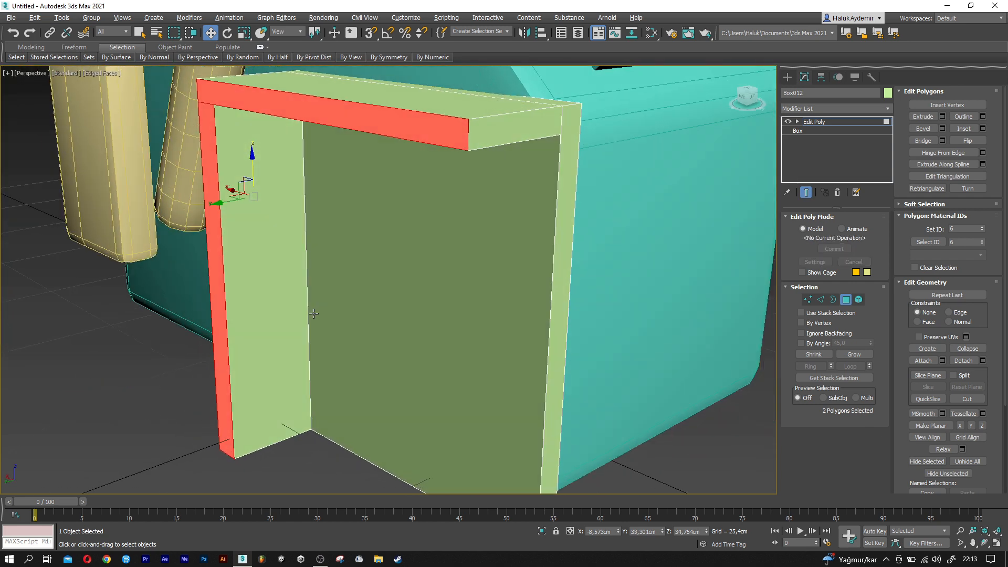
pyautogui.click(942, 116)
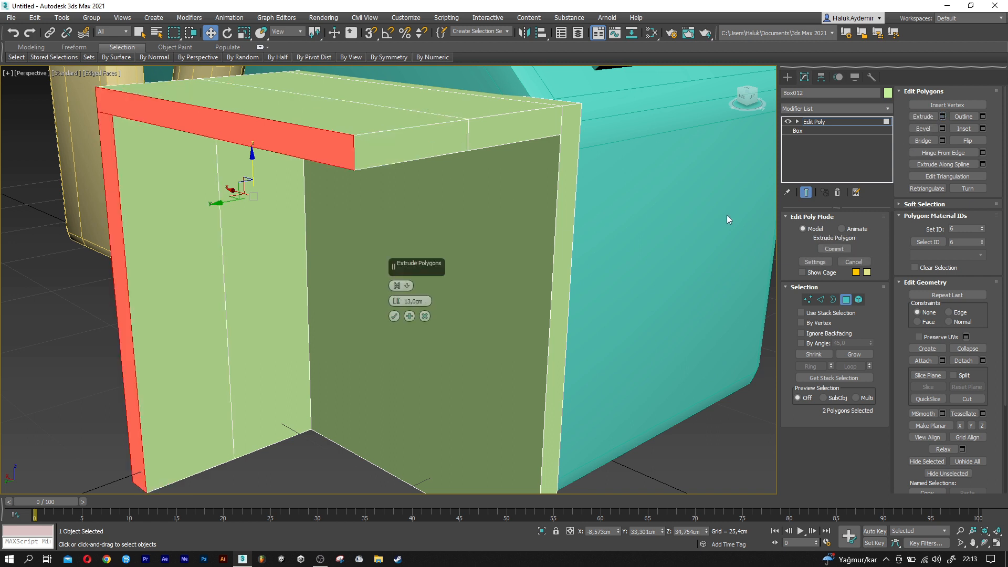
pyautogui.doubleClick(422, 303)
pyautogui.write('3')
pyautogui.press('Return')
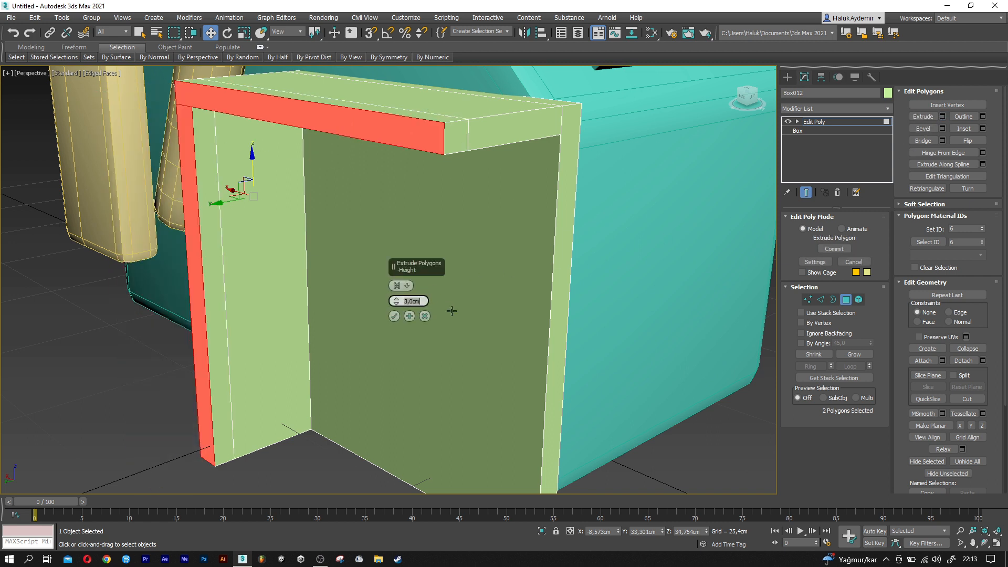
pyautogui.click(393, 316)
# Select the narrow inner polygon at the side wall's outer end and extrude it 20 cm across the open front
pyautogui.click(221, 186)
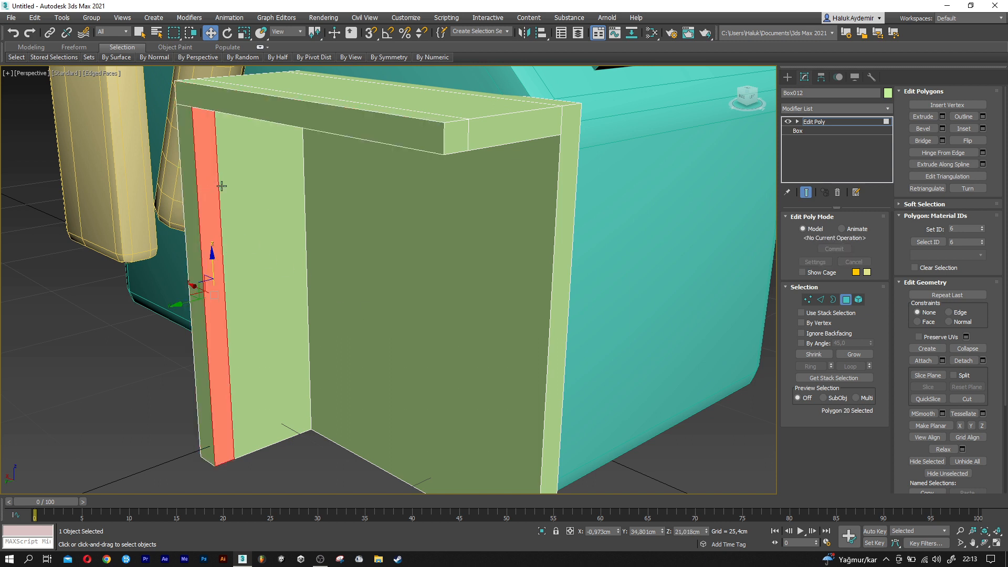
pyautogui.click(941, 116)
pyautogui.keyDown('alt'); pyautogui.moveTo(668, 184); pyautogui.dragTo(546, 218, button='middle'); pyautogui.keyUp('alt')
pyautogui.moveTo(397, 301); pyautogui.dragTo(400, 265)
pyautogui.moveTo(399, 241)
pyautogui.keyDown('alt'); pyautogui.mouseDown(button='middle')
pyautogui.moveTo(436, 236)
pyautogui.moveTo(401, 247)
pyautogui.mouseUp(button='middle'); pyautogui.keyUp('alt')
pyautogui.click(415, 301)
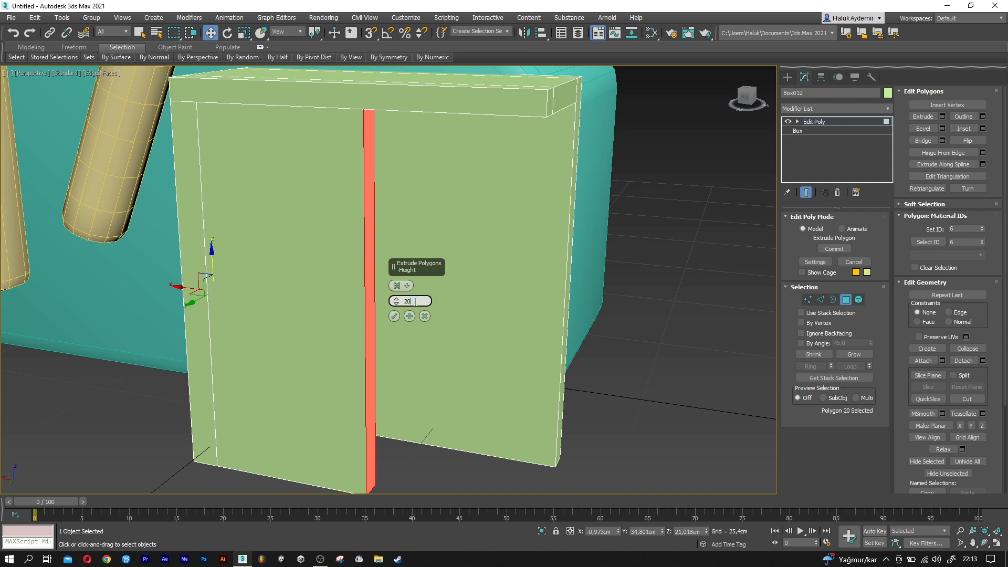
pyautogui.write('20')
pyautogui.press('Return')
pyautogui.click(394, 316)
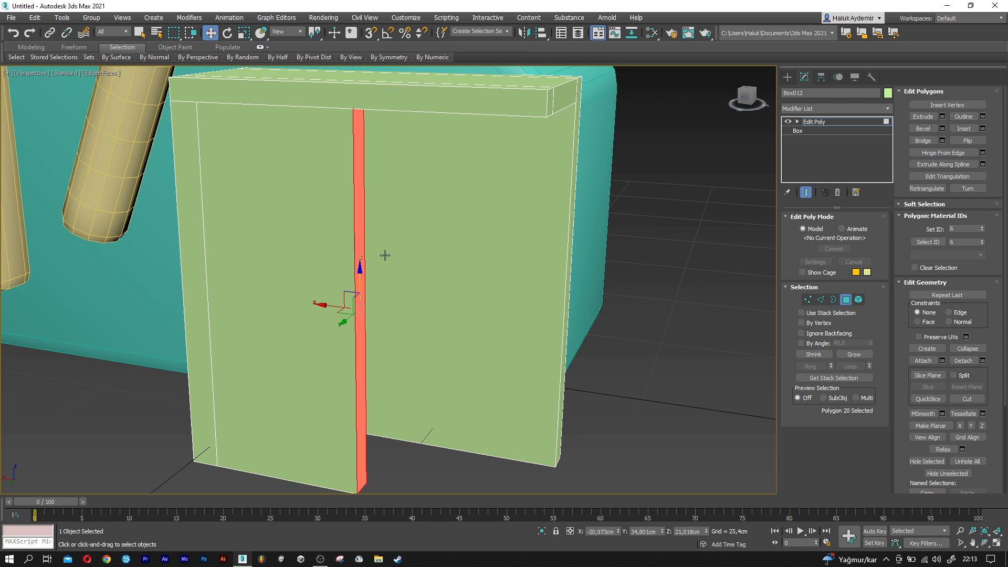
# At edge level, slant the new front panel's free end by moving its top edge away from the pipe and its bottom edge towards it
pyautogui.click(820, 299)
pyautogui.keyDown('alt'); pyautogui.moveTo(414, 103); pyautogui.dragTo(376, 199, button='middle'); pyautogui.keyUp('alt')
pyautogui.scroll(2, 334, 136)
pyautogui.click(328, 149)
pyautogui.moveTo(302, 152); pyautogui.dragTo(369, 174)
pyautogui.moveTo(369, 176); pyautogui.dragTo(393, 158, button='middle')
pyautogui.keyDown('alt'); pyautogui.moveTo(379, 306); pyautogui.dragTo(358, 302, button='middle'); pyautogui.keyUp('alt')
pyautogui.keyDown('ctrl'); pyautogui.click(367, 461); pyautogui.keyUp('ctrl')
pyautogui.keyDown('alt'); pyautogui.moveTo(366, 461); pyautogui.dragTo(383, 457, button='middle'); pyautogui.keyUp('alt')
pyautogui.moveTo(324, 465); pyautogui.dragTo(350, 330)
# Connect the two long edges of the front panel's free end with one segment, resetting the slide to its default
pyautogui.click(367, 284)
pyautogui.keyDown('ctrl'); pyautogui.click(373, 272); pyautogui.keyUp('ctrl')
pyautogui.keyDown('alt'); pyautogui.moveTo(374, 272); pyautogui.dragTo(359, 273, button='middle'); pyautogui.keyUp('alt')
pyautogui.scroll(3, 367, 277)
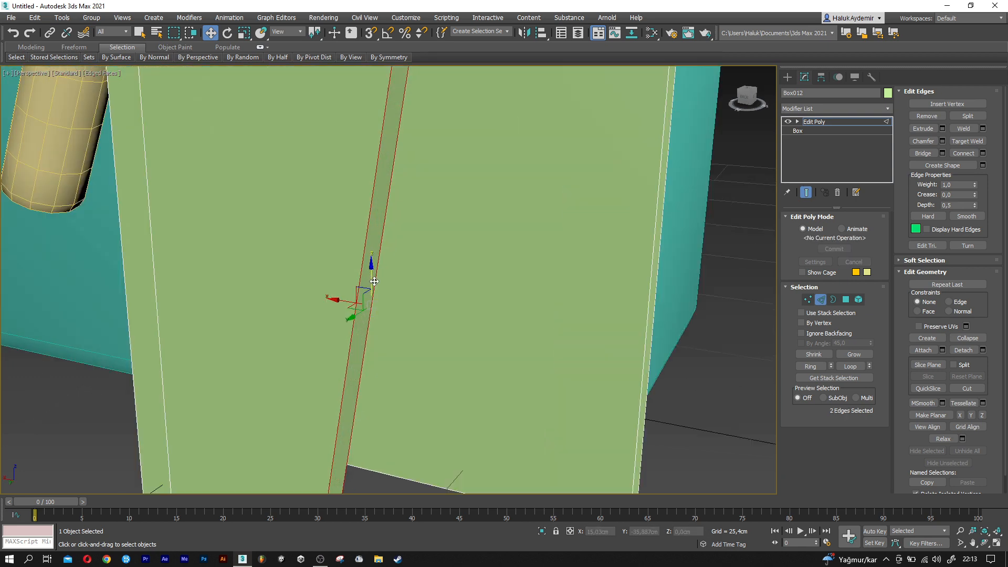
pyautogui.click(983, 153)
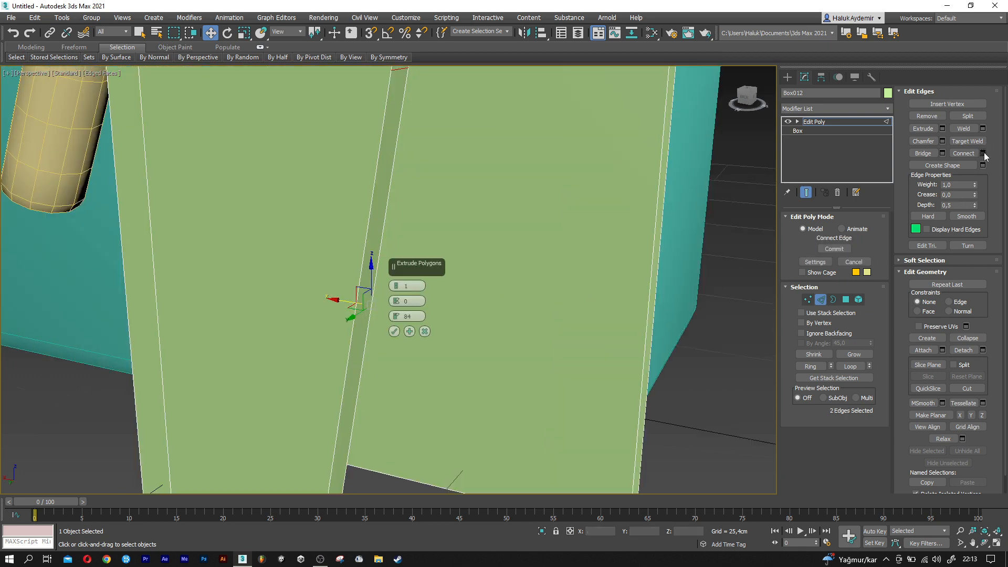
pyautogui.rightClick(396, 317)
pyautogui.click(393, 331)
pyautogui.scroll(-4, 378, 299)
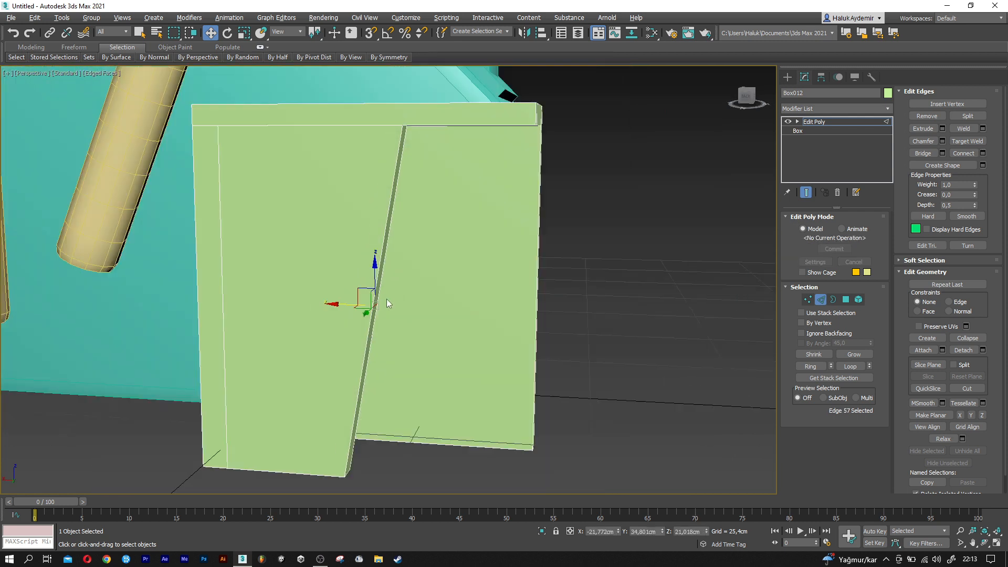
# Move the new connecting edge up and slightly towards the pipe, forming a bend in the front panel's free end
pyautogui.moveTo(355, 256); pyautogui.dragTo(370, 198)
pyautogui.keyDown('alt'); pyautogui.moveTo(370, 197); pyautogui.dragTo(346, 193, button='middle'); pyautogui.keyUp('alt')
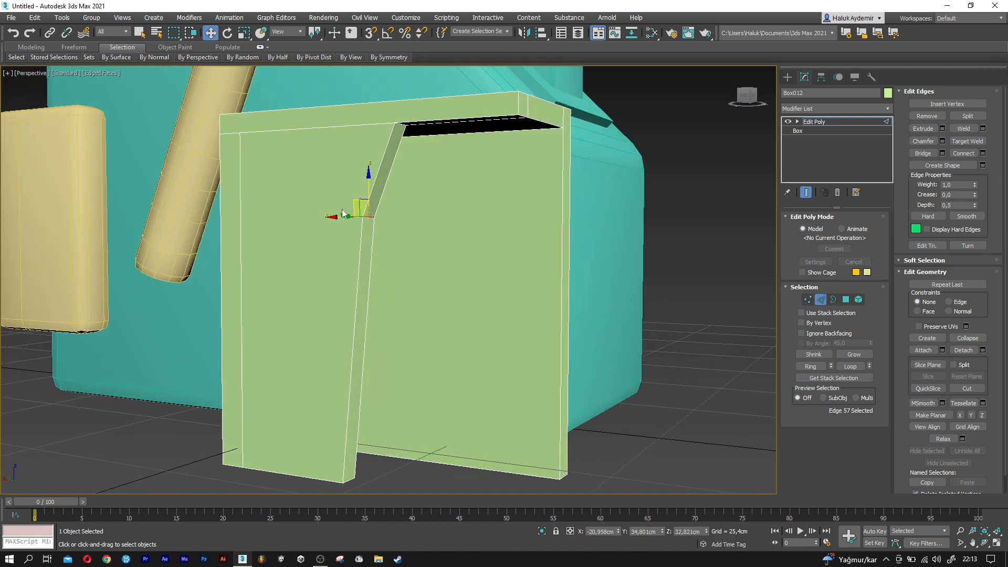
pyautogui.moveTo(334, 215); pyautogui.dragTo(329, 215)
pyautogui.keyDown('alt'); pyautogui.moveTo(329, 215); pyautogui.dragTo(297, 283, button='middle'); pyautogui.keyUp('alt')
# Select the boundary edges of the top slab's open end and of the adjoining side wall's end face
pyautogui.moveTo(530, 125); pyautogui.dragTo(529, 126)
pyautogui.keyDown('alt'); pyautogui.moveTo(404, 214); pyautogui.dragTo(405, 371, button='middle'); pyautogui.keyUp('alt')
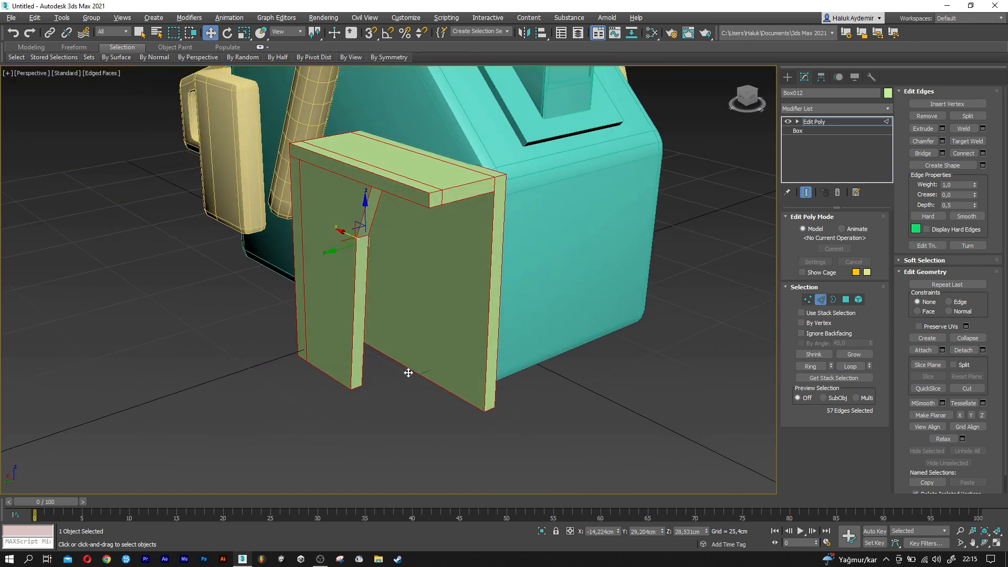
pyautogui.scroll(2, 459, 193)
pyautogui.click(456, 185)
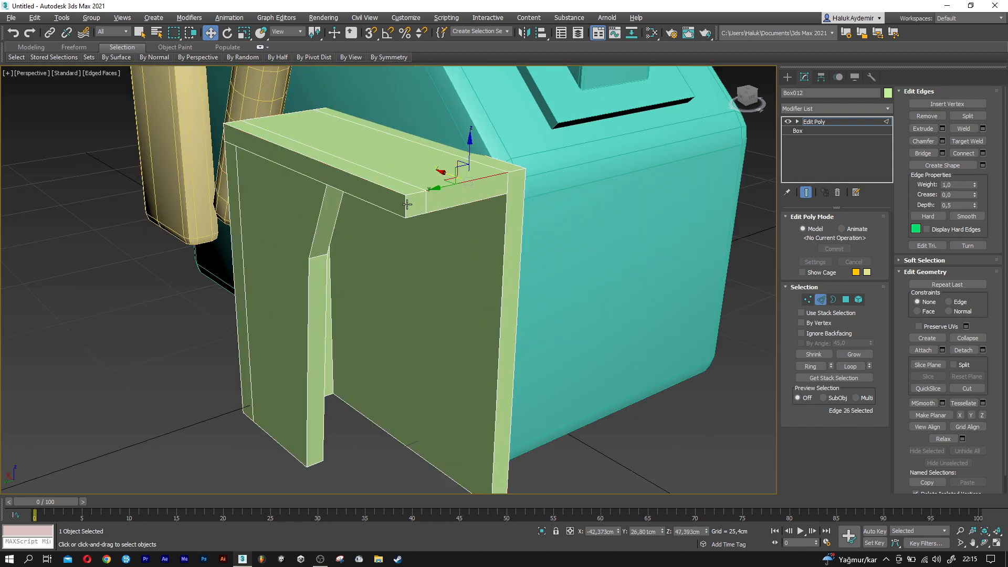
pyautogui.keyDown('ctrl'); pyautogui.click(434, 210); pyautogui.keyUp('ctrl')
pyautogui.keyDown('ctrl'); pyautogui.click(416, 193); pyautogui.keyUp('ctrl')
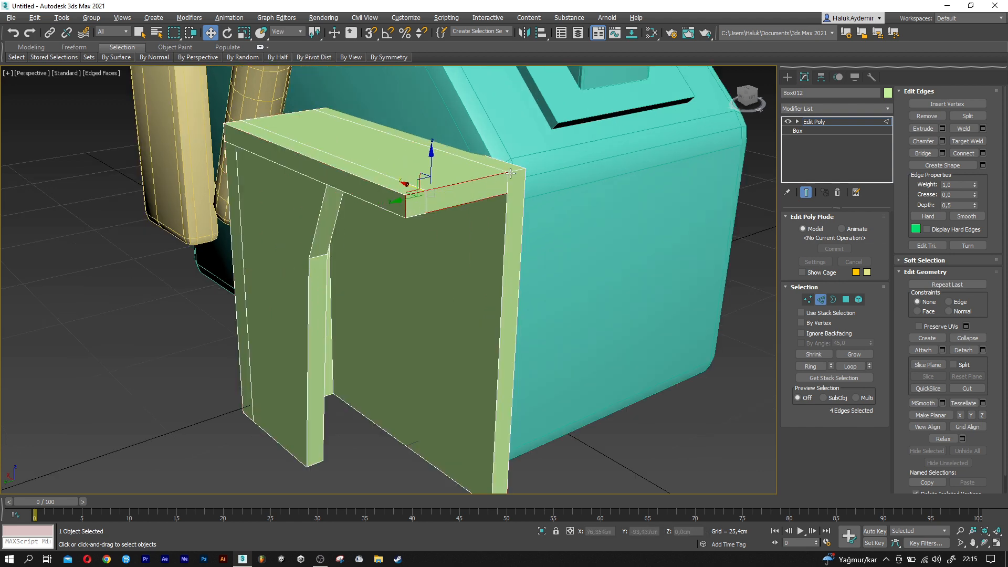
pyautogui.keyDown('ctrl'); pyautogui.click(416, 214); pyautogui.keyUp('ctrl')
pyautogui.keyDown('ctrl'); pyautogui.click(502, 253); pyautogui.keyUp('ctrl')
pyautogui.keyDown('ctrl'); pyautogui.click(506, 165); pyautogui.keyUp('ctrl')
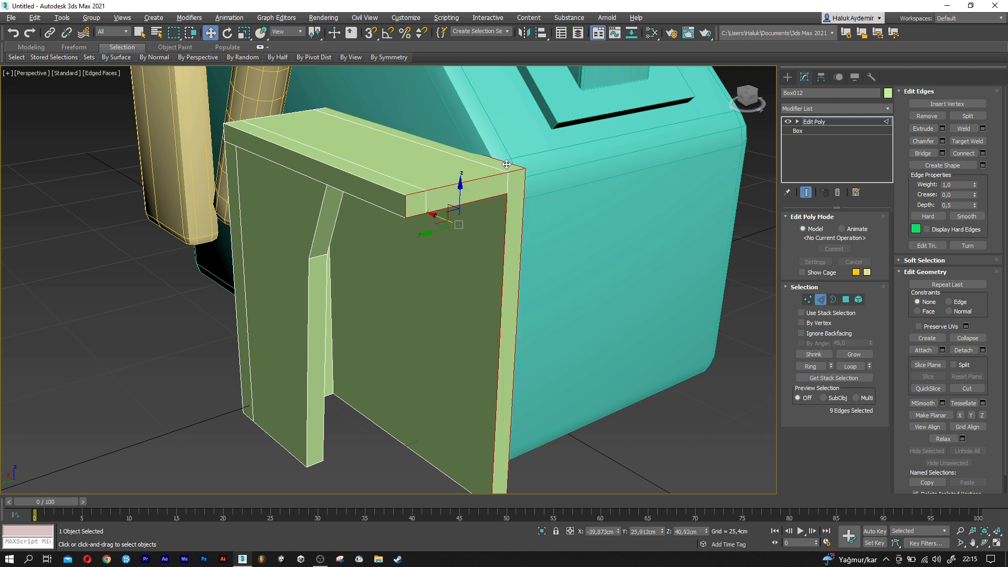
# Add the front panel's bent free-end edges, above and below the bend, and its bottom end edge to the selection
pyautogui.scroll(2, 319, 247)
pyautogui.keyDown('ctrl'); pyautogui.click(316, 210); pyautogui.keyUp('ctrl')
pyautogui.keyDown('ctrl'); pyautogui.click(342, 212); pyautogui.keyUp('ctrl')
pyautogui.keyDown('ctrl'); pyautogui.click(305, 294); pyautogui.keyUp('ctrl')
pyautogui.keyDown('ctrl'); pyautogui.click(330, 293); pyautogui.keyUp('ctrl')
pyautogui.moveTo(317, 393); pyautogui.dragTo(386, 292, button='middle')
pyautogui.keyDown('ctrl'); pyautogui.click(379, 443); pyautogui.keyUp('ctrl')
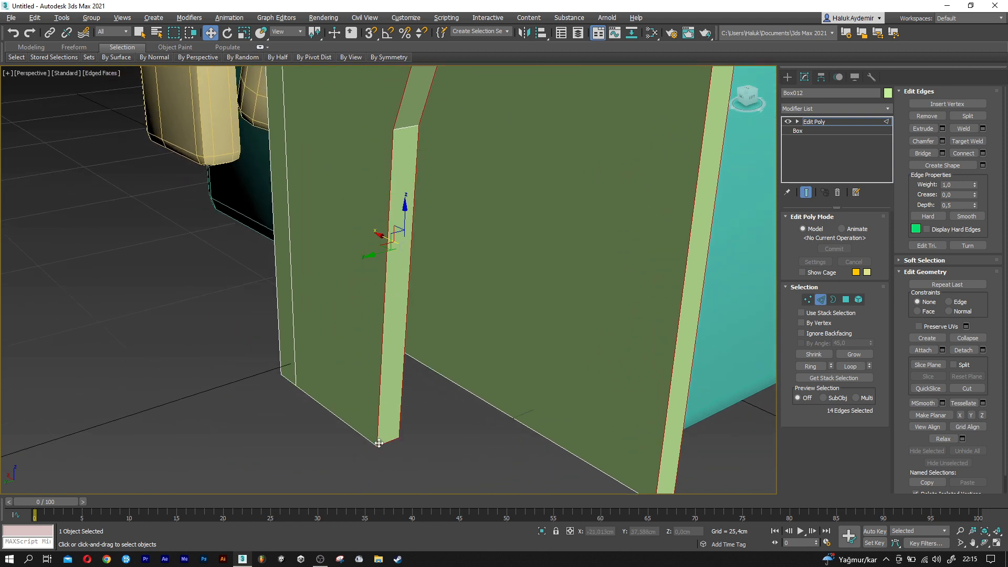
pyautogui.keyDown('ctrl'); pyautogui.click(358, 435); pyautogui.keyUp('ctrl')
# Add the remaining bottom edges of the walls and the housing's outer vertical corner edge to the selection
pyautogui.keyDown('alt'); pyautogui.moveTo(358, 435); pyautogui.dragTo(522, 341, button='middle'); pyautogui.keyUp('alt')
pyautogui.keyDown('ctrl'); pyautogui.click(532, 363); pyautogui.keyUp('ctrl')
pyautogui.keyDown('ctrl'); pyautogui.click(524, 337); pyautogui.keyUp('ctrl')
pyautogui.keyDown('ctrl'); pyautogui.click(526, 303); pyautogui.keyUp('ctrl')
pyautogui.keyDown('alt'); pyautogui.moveTo(525, 303); pyautogui.dragTo(317, 451, button='middle'); pyautogui.keyUp('alt')
pyautogui.keyDown('ctrl'); pyautogui.click(541, 277); pyautogui.keyUp('ctrl')
pyautogui.keyDown('ctrl'); pyautogui.click(307, 417); pyautogui.keyUp('ctrl')
# Add the top slab's long front edge and its short pipe-side edges to the edge selection
pyautogui.keyDown('alt'); pyautogui.moveTo(373, 282); pyautogui.dragTo(337, 248, button='middle'); pyautogui.keyUp('alt')
pyautogui.scroll(4, 338, 249)
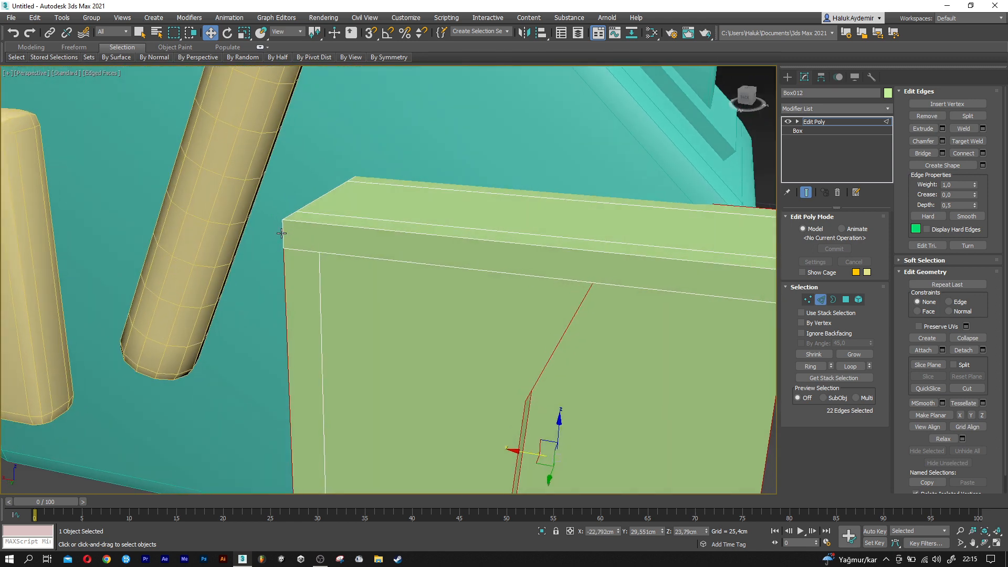
pyautogui.keyDown('ctrl'); pyautogui.click(302, 219); pyautogui.keyUp('ctrl')
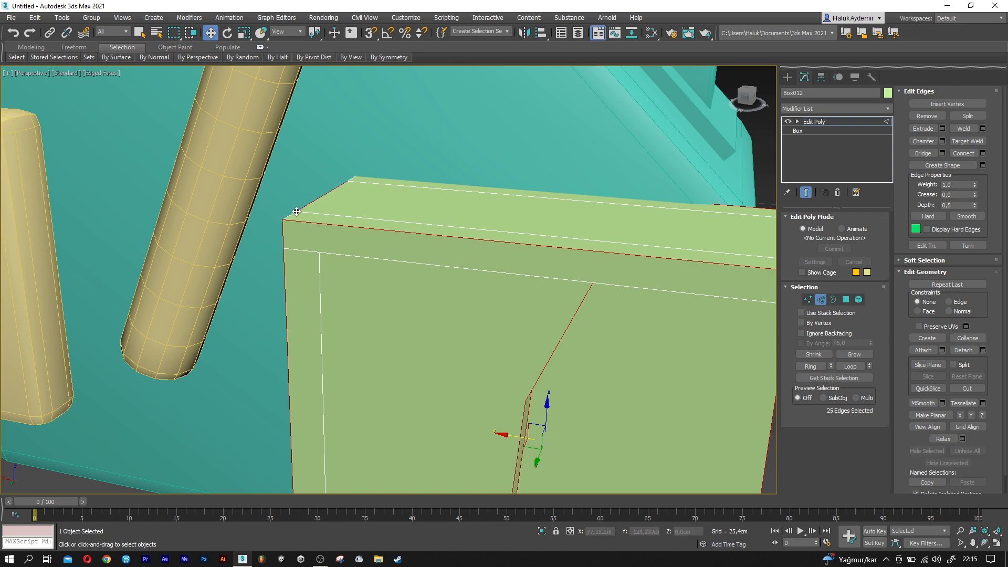
pyautogui.keyDown('ctrl'); pyautogui.click(289, 214); pyautogui.keyUp('ctrl')
pyautogui.keyDown('alt'); pyautogui.moveTo(441, 254); pyautogui.dragTo(410, 289, button='middle'); pyautogui.keyUp('alt')
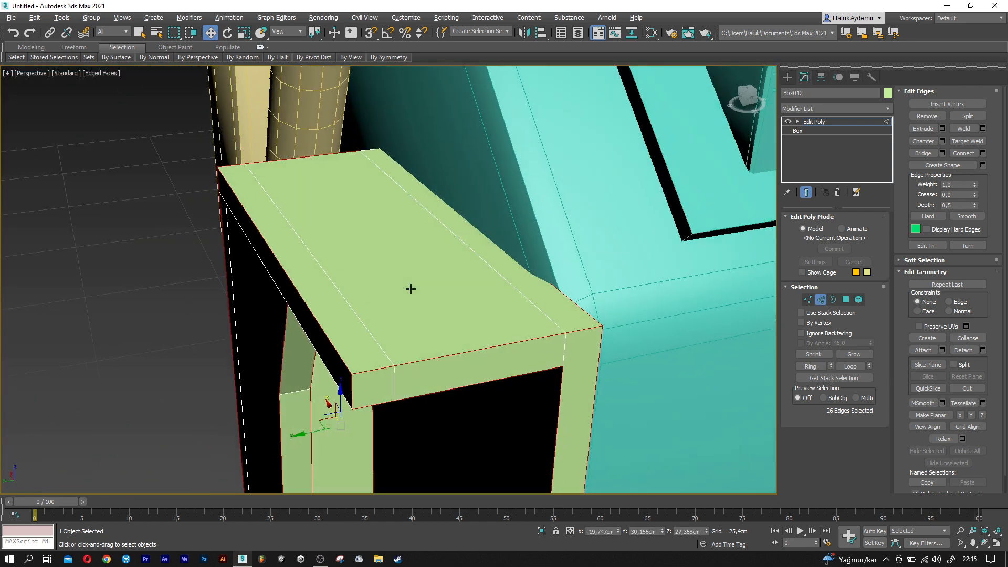
pyautogui.keyDown('ctrl'); pyautogui.click(367, 150); pyautogui.keyUp('ctrl')
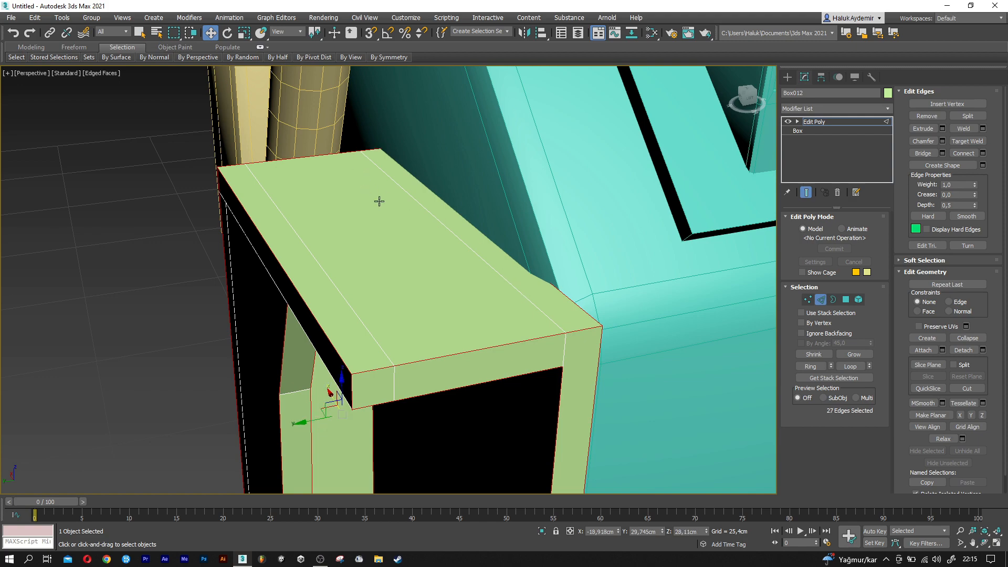
pyautogui.scroll(-3, 399, 267)
pyautogui.keyDown('alt'); pyautogui.moveTo(411, 290); pyautogui.dragTo(526, 284, button='middle'); pyautogui.keyUp('alt')
pyautogui.scroll(2, 181, 281)
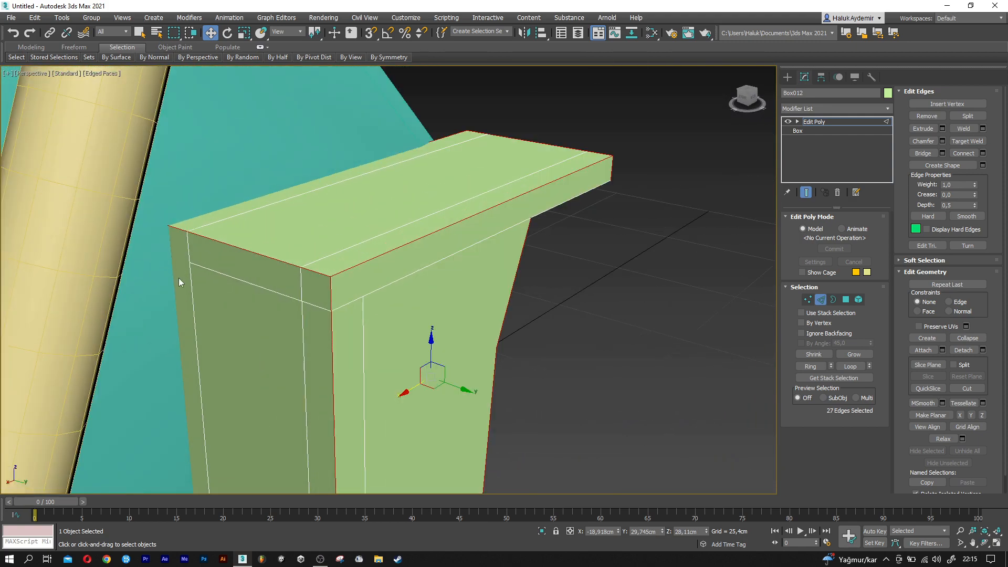
# Add the pipe-side wall's rear vertical edge and the edges along its bottom to the selection
pyautogui.press('F3')
pyautogui.keyDown('ctrl'); pyautogui.click(166, 261); pyautogui.keyUp('ctrl')
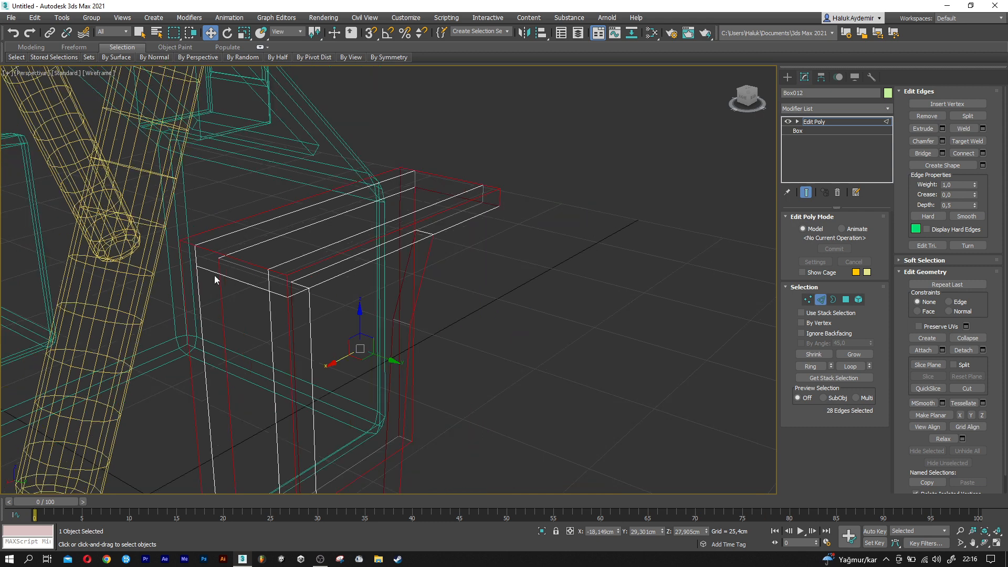
pyautogui.press('F3')
pyautogui.scroll(-2, 215, 278)
pyautogui.scroll(-2, 286, 318)
pyautogui.moveTo(285, 318); pyautogui.dragTo(322, 199, button='middle')
pyautogui.scroll(4, 276, 364)
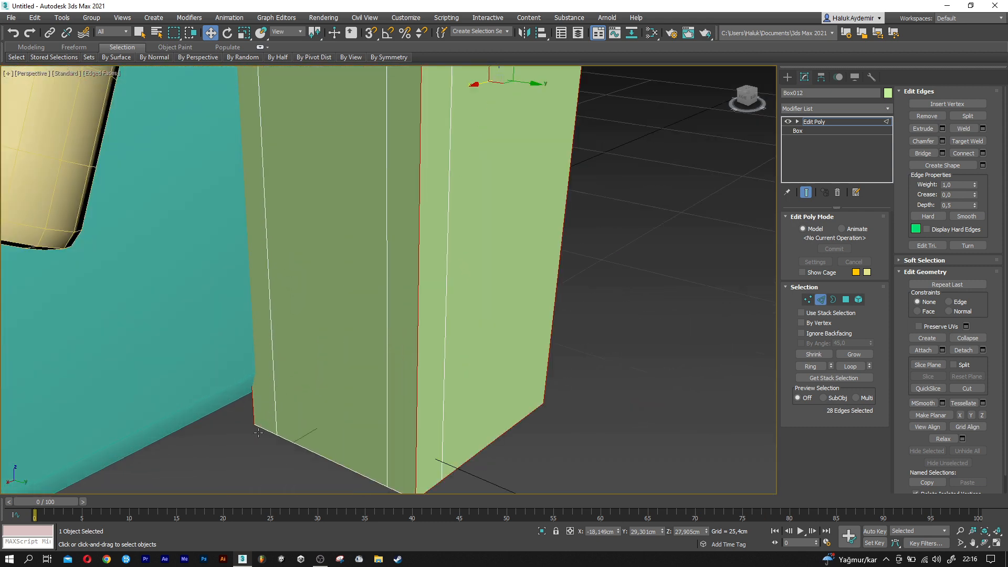
pyautogui.keyDown('ctrl'); pyautogui.click(264, 431); pyautogui.keyUp('ctrl')
pyautogui.keyDown('ctrl'); pyautogui.click(377, 489); pyautogui.keyUp('ctrl')
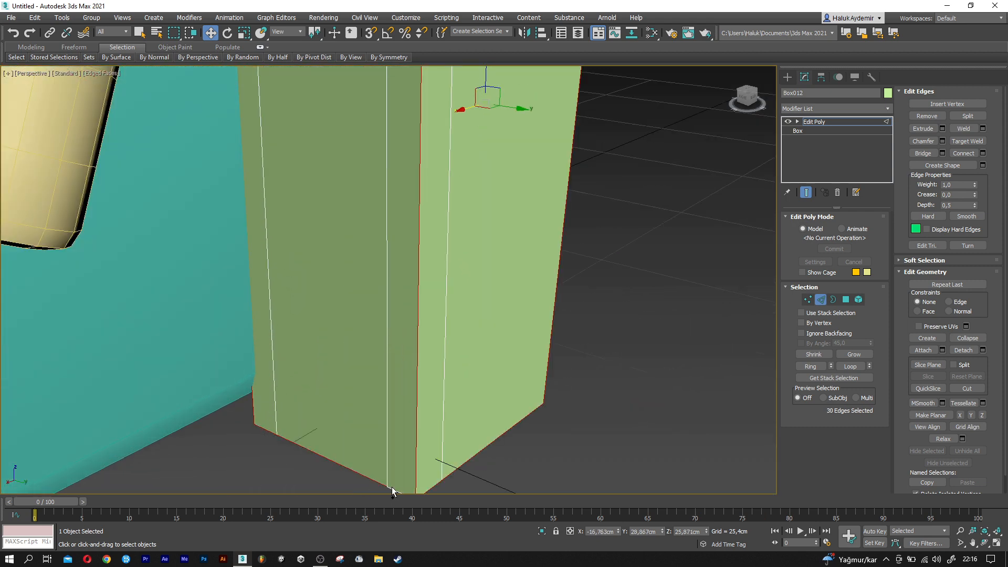
pyautogui.keyDown('ctrl'); pyautogui.click(395, 478); pyautogui.keyUp('ctrl')
pyautogui.scroll(-3, 394, 475)
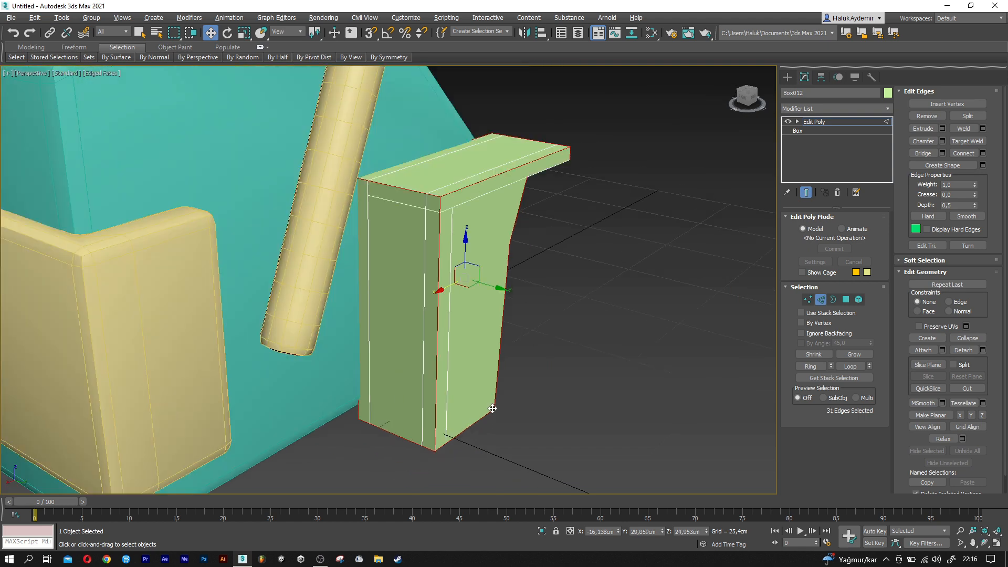
# Chamfer all the selected outer edges of the side housing by 0,65 cm with one segment
pyautogui.scroll(1, 385, 409)
pyautogui.keyDown('alt'); pyautogui.moveTo(386, 410); pyautogui.dragTo(369, 411, button='middle'); pyautogui.keyUp('alt')
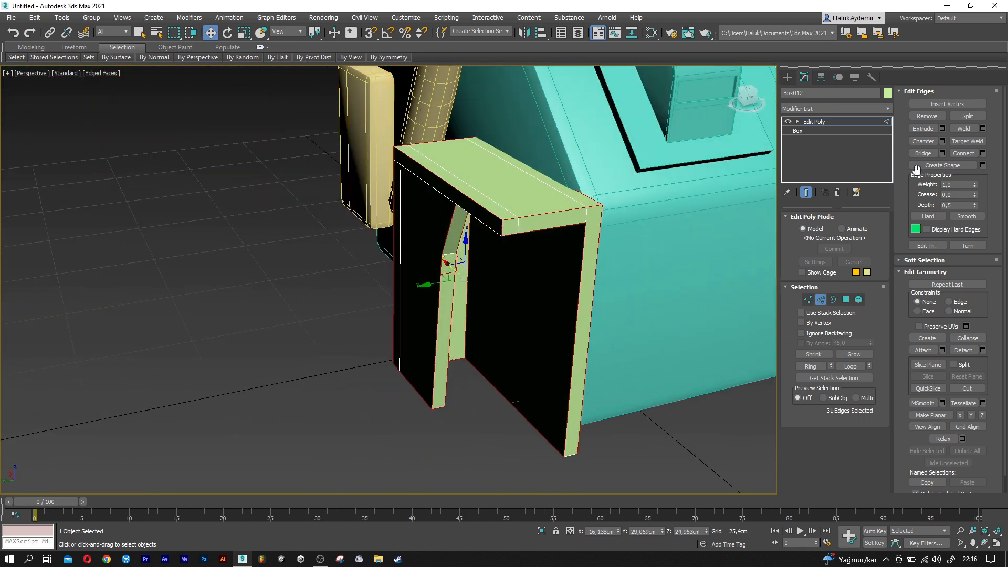
pyautogui.click(943, 142)
pyautogui.keyDown('alt'); pyautogui.moveTo(398, 326); pyautogui.dragTo(372, 328, button='middle'); pyautogui.keyUp('alt')
pyautogui.moveTo(396, 301); pyautogui.dragTo(397, 298)
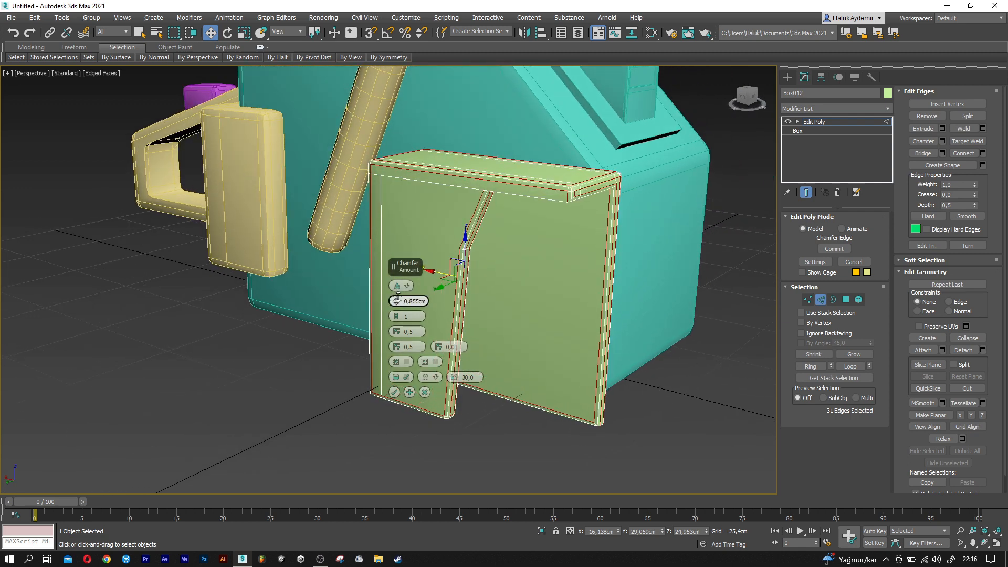
pyautogui.write('0,65')
pyautogui.press('Return')
pyautogui.keyDown('alt'); pyautogui.moveTo(628, 308); pyautogui.dragTo(493, 317, button='middle'); pyautogui.keyUp('alt')
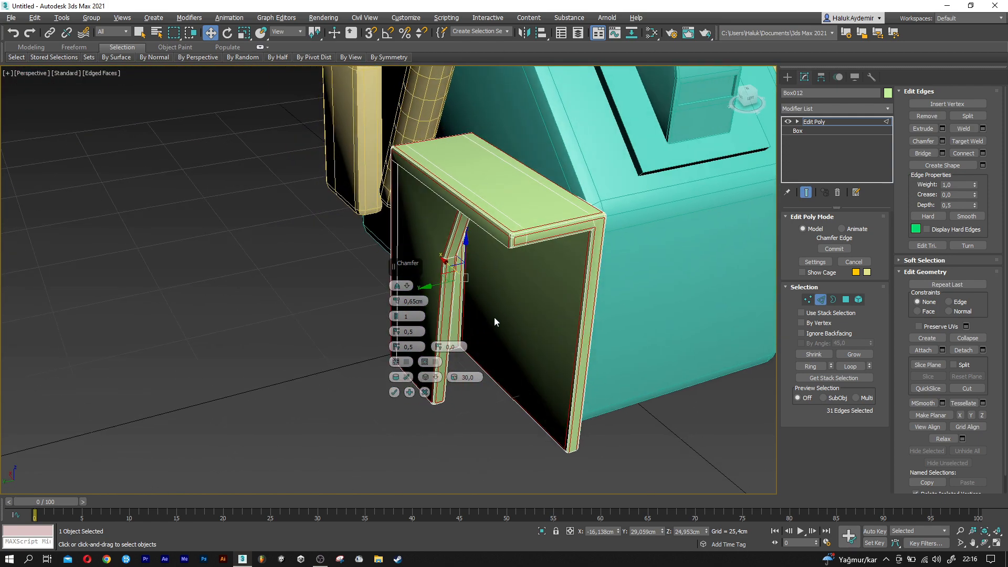
pyautogui.click(393, 392)
# Leave edge level and examine the chamfered housing on the whole model with the edge display off
pyautogui.press('2')
pyautogui.moveTo(400, 395)
pyautogui.keyDown('alt'); pyautogui.mouseDown(button='middle')
pyautogui.moveTo(348, 396)
pyautogui.moveTo(524, 382)
pyautogui.moveTo(533, 336)
pyautogui.moveTo(490, 343)
pyautogui.moveTo(480, 376)
pyautogui.mouseUp(button='middle'); pyautogui.keyUp('alt')
pyautogui.press('F4')
pyautogui.moveTo(509, 414); pyautogui.dragTo(429, 388, button='middle')
pyautogui.scroll(-2, 394, 377)
pyautogui.keyDown('alt'); pyautogui.moveTo(555, 349); pyautogui.dragTo(583, 354, button='middle'); pyautogui.keyUp('alt')
pyautogui.moveTo(567, 387); pyautogui.dragTo(431, 368, button='middle')
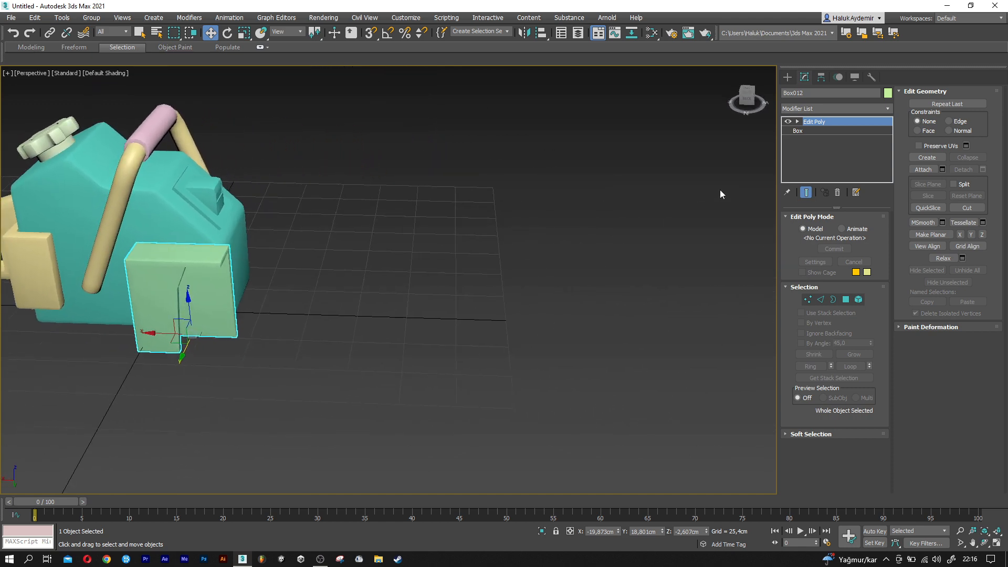
# Create a long flat box extending out from the side housing, about 204 cm wide, 7 cm long and 42 cm high
pyautogui.click(787, 78)
pyautogui.click(816, 143)
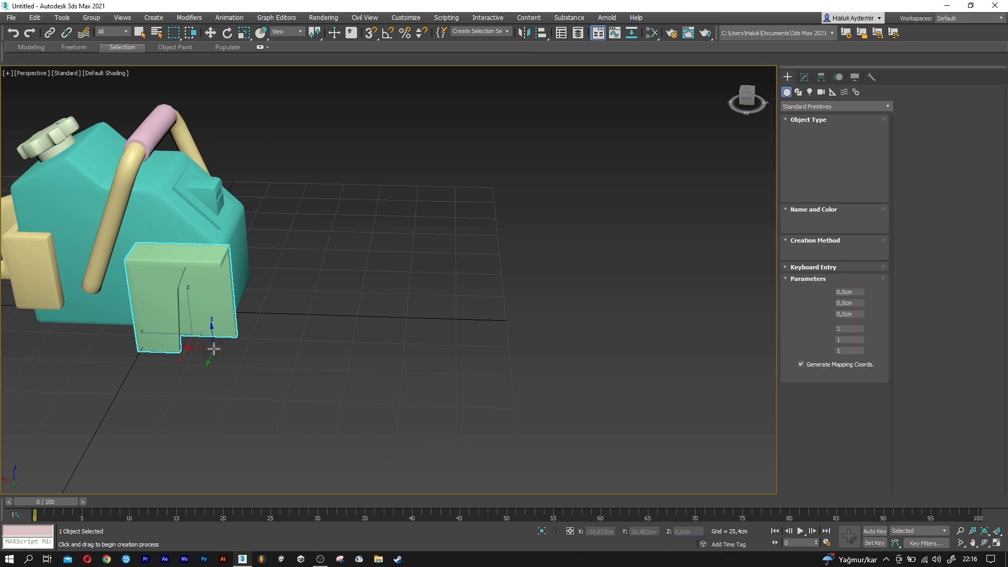
pyautogui.scroll(-3, 210, 348)
pyautogui.moveTo(203, 349); pyautogui.dragTo(481, 359)
pyautogui.click(490, 304)
pyautogui.scroll(4, 278, 336)
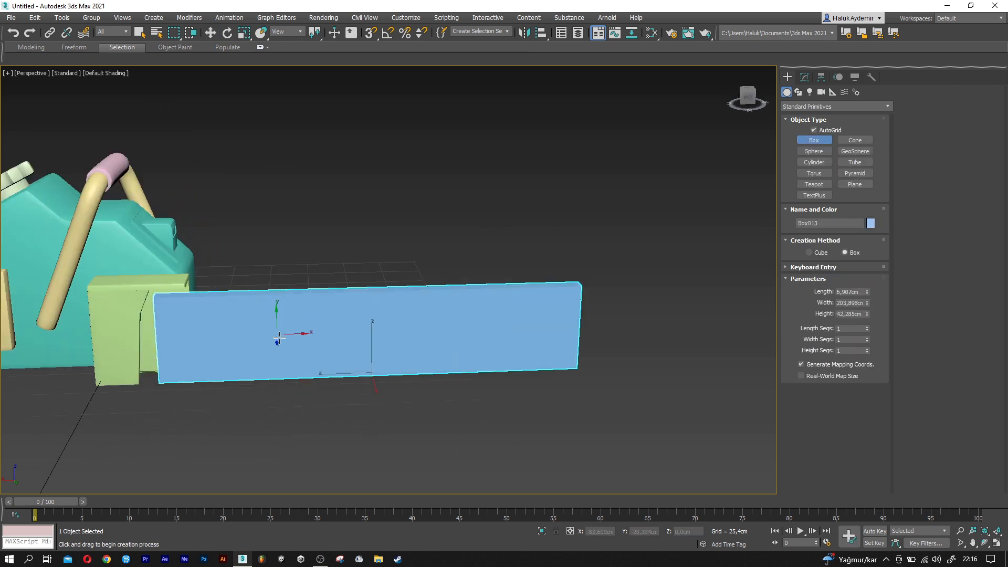
# Turn the edge display on and set the box's length to 5 cm, width to 250 cm and height to 50 cm
pyautogui.keyDown('alt'); pyautogui.moveTo(294, 344); pyautogui.dragTo(307, 351, button='middle'); pyautogui.keyUp('alt')
pyautogui.press('F4')
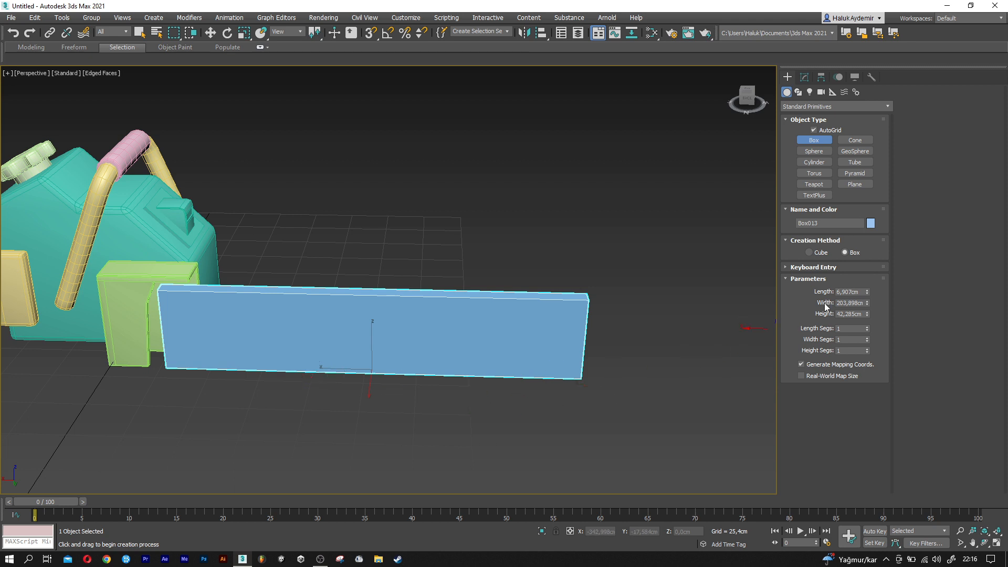
pyautogui.write('5')
pyautogui.press('Tab')
pyautogui.press('Tab')
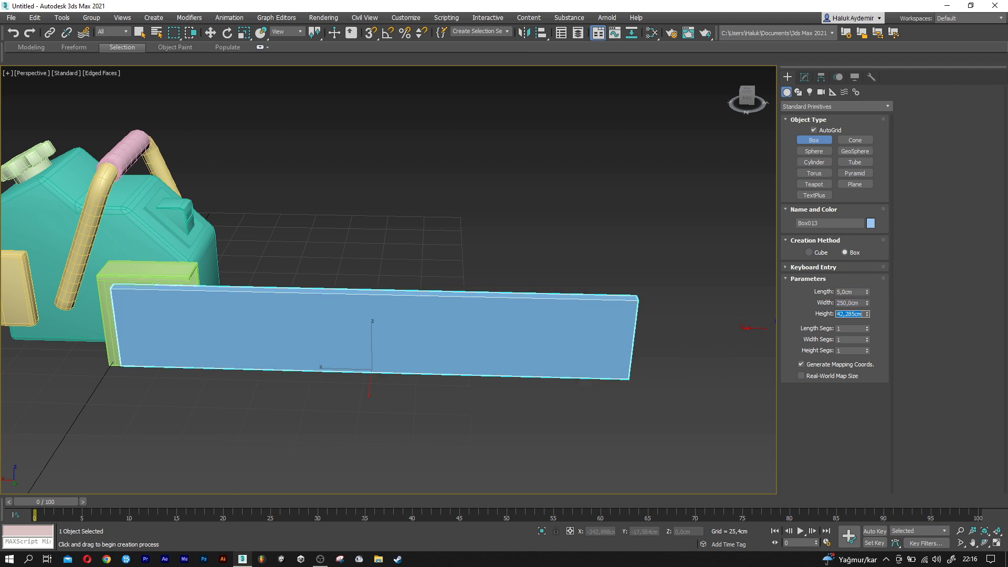
pyautogui.press('Return')
# Align the long box centre to centre with the side housing on X, Y and Z, and slide it outwards along X
pyautogui.moveTo(345, 338); pyautogui.dragTo(362, 333, button='middle')
pyautogui.press('w')
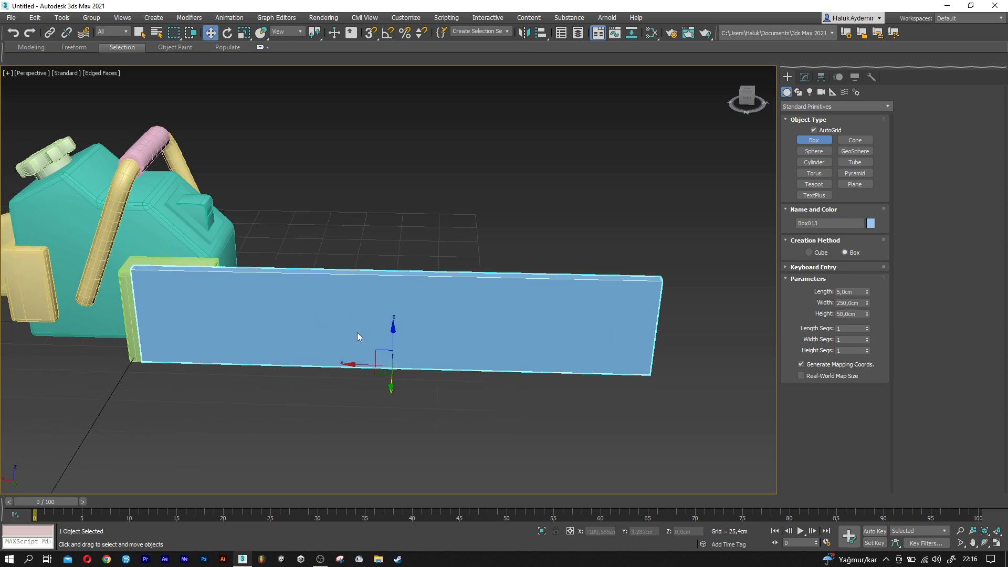
pyautogui.click(541, 34)
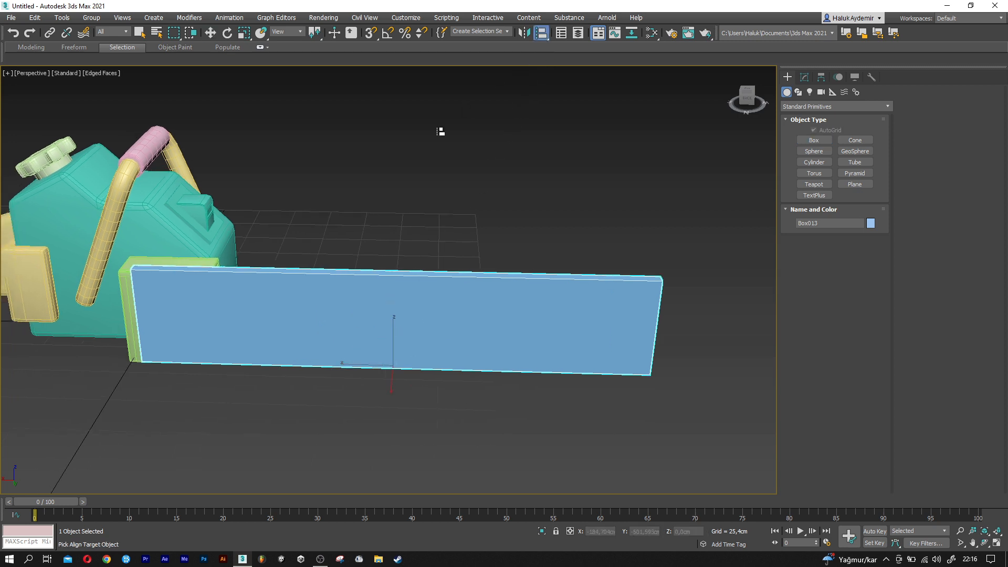
pyautogui.click(178, 263)
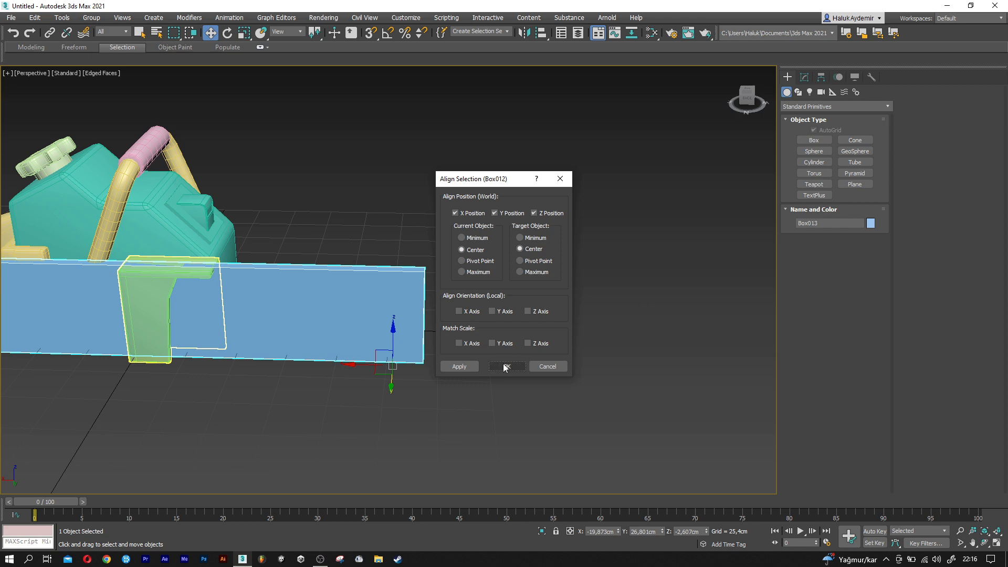
pyautogui.click(505, 366)
pyautogui.moveTo(167, 346); pyautogui.dragTo(359, 383)
pyautogui.keyDown('alt'); pyautogui.moveTo(360, 382); pyautogui.dragTo(276, 315, button='middle'); pyautogui.keyUp('alt')
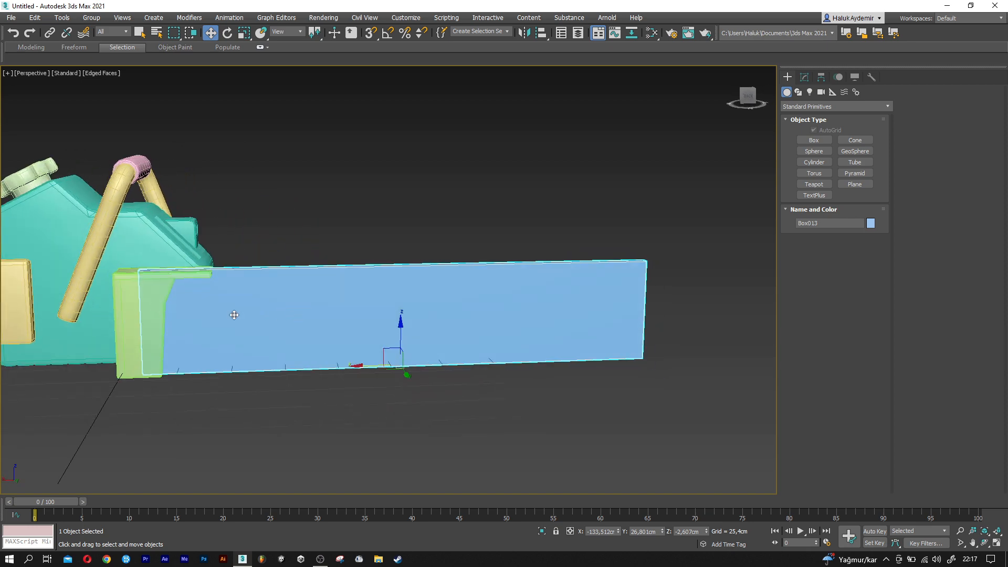
# At vertex level on the side housing, select the vertices of its top slab and raise them above the long box
pyautogui.click(135, 296)
pyautogui.scroll(5, 135, 296)
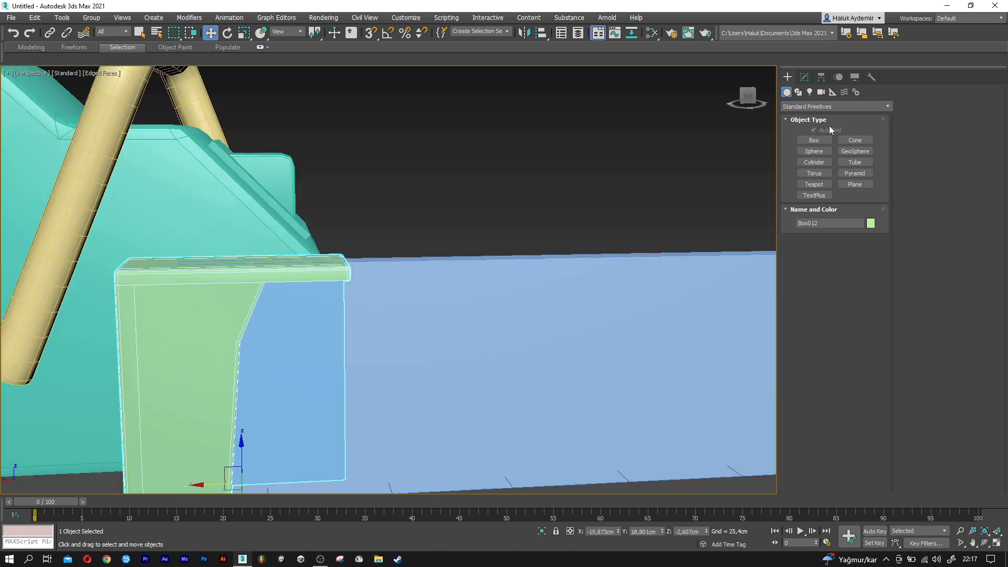
pyautogui.click(804, 78)
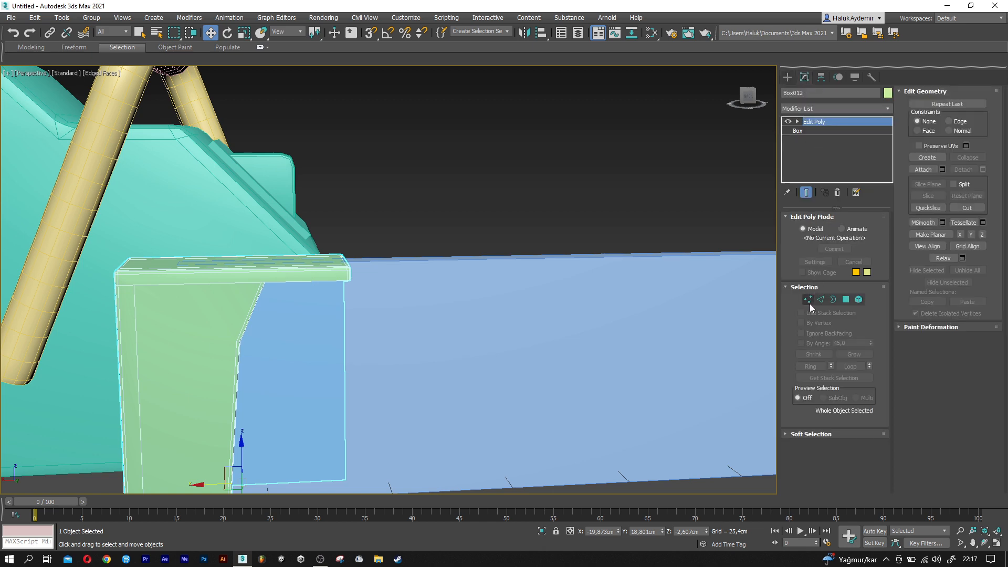
pyautogui.click(809, 301)
pyautogui.scroll(-3, 367, 261)
pyautogui.keyDown('alt'); pyautogui.moveTo(357, 260); pyautogui.dragTo(299, 242, button='middle'); pyautogui.keyUp('alt')
pyautogui.moveTo(438, 241); pyautogui.dragTo(439, 240)
pyautogui.moveTo(284, 244); pyautogui.dragTo(286, 211)
pyautogui.keyDown('alt'); pyautogui.moveTo(288, 216); pyautogui.dragTo(306, 293, button='middle'); pyautogui.keyUp('alt')
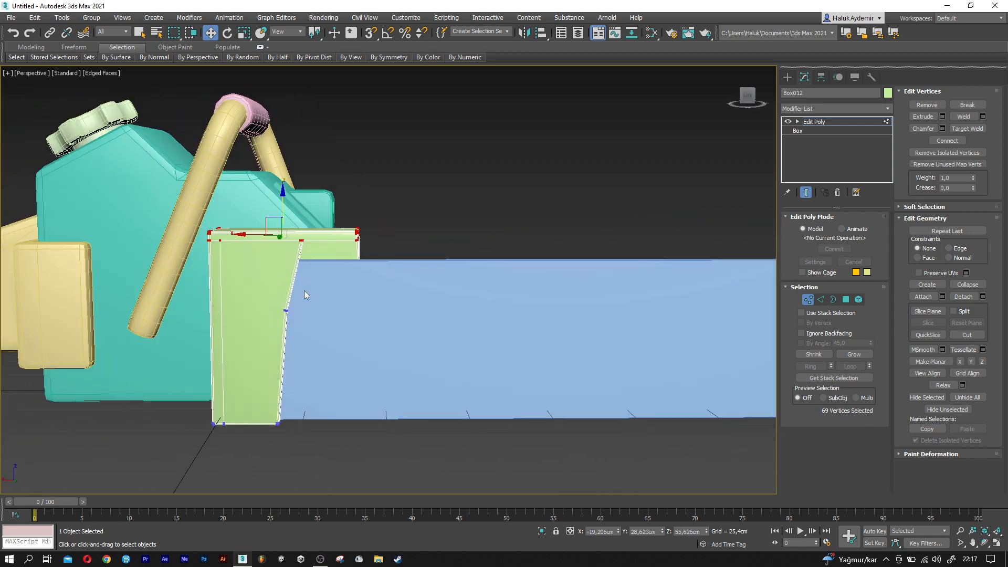
# Select the side housing's blade-side edge vertices from the slab's underside to the base and slide them about 2.6 cm along X towards the machine body
pyautogui.scroll(3, 306, 294)
pyautogui.moveTo(263, 314); pyautogui.dragTo(289, 332)
pyautogui.keyDown('alt'); pyautogui.moveTo(300, 248); pyautogui.dragTo(301, 230, button='middle'); pyautogui.keyUp('alt')
pyautogui.scroll(3, 301, 230)
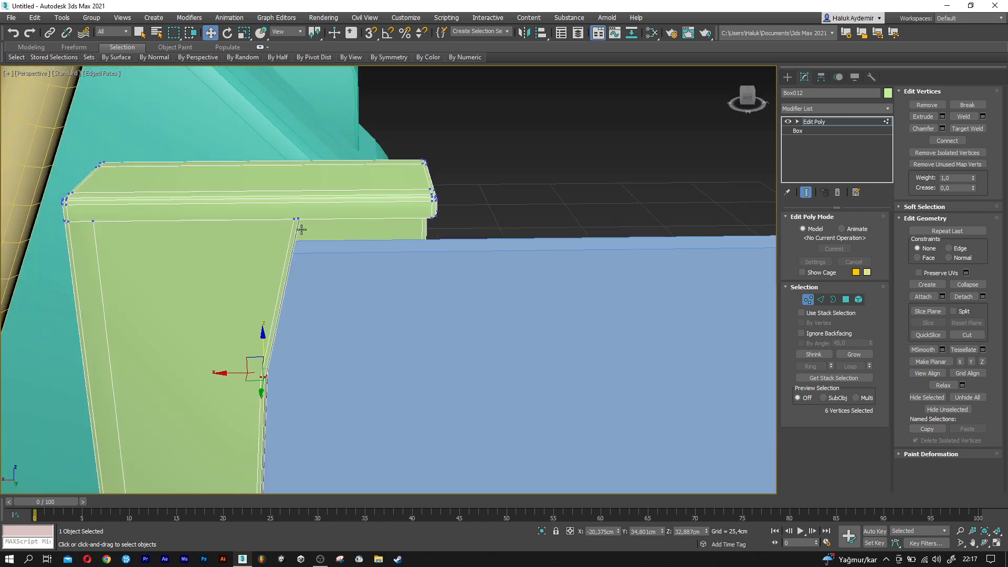
pyautogui.scroll(2, 301, 230)
pyautogui.keyDown('ctrl'); pyautogui.moveTo(280, 209); pyautogui.dragTo(277, 202); pyautogui.keyUp('ctrl')
pyautogui.moveTo(223, 462); pyautogui.dragTo(271, 310, button='middle')
pyautogui.scroll(-3, 313, 344)
pyautogui.keyDown('ctrl'); pyautogui.moveTo(332, 452); pyautogui.dragTo(286, 407); pyautogui.keyUp('ctrl')
pyautogui.scroll(-3, 286, 408)
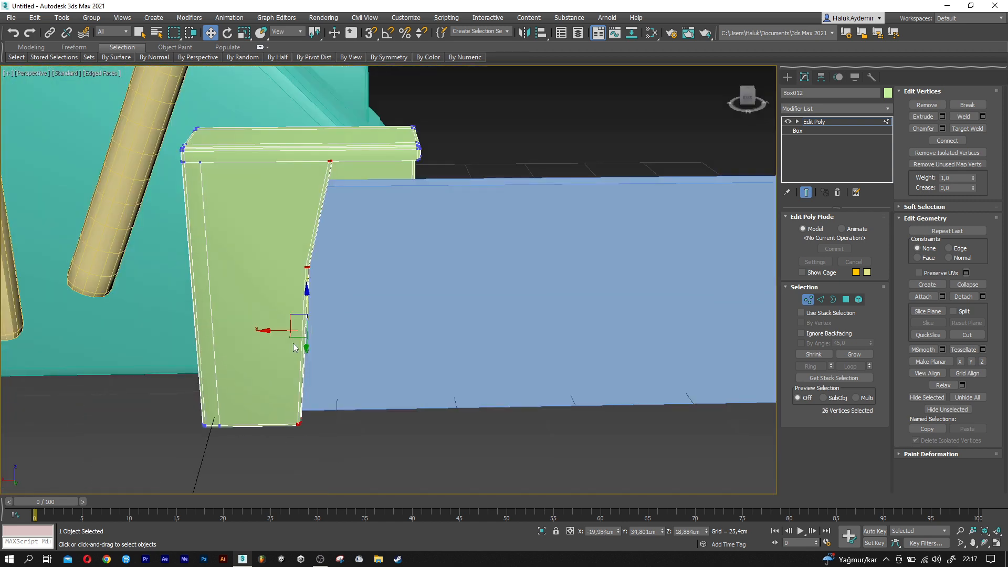
pyautogui.moveTo(281, 330); pyautogui.dragTo(268, 329)
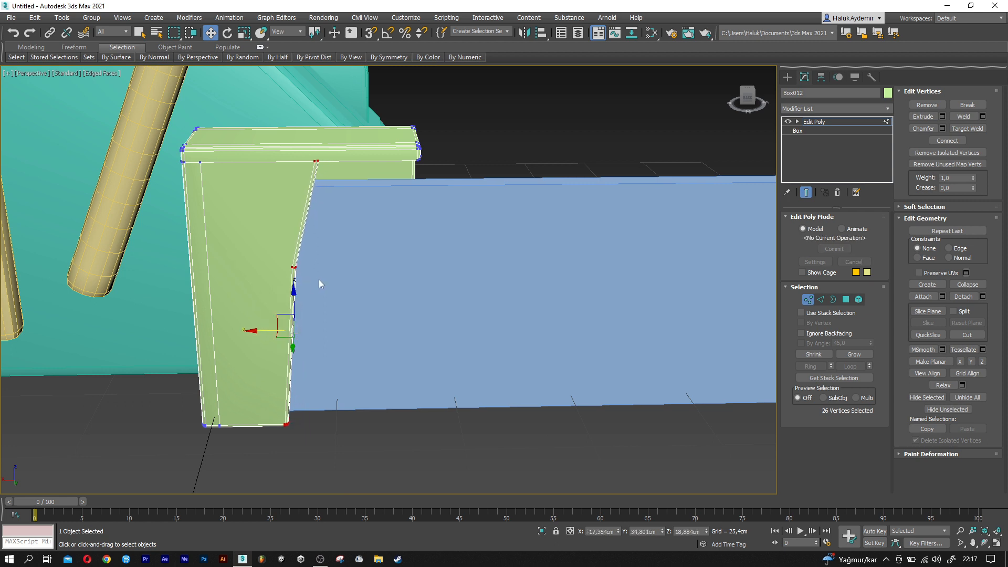
# Move the vertices at the bend of the side housing's slanted edge about 5.6 cm up and 0.7 cm outwards, and leave vertex level
pyautogui.moveTo(267, 250); pyautogui.dragTo(286, 220)
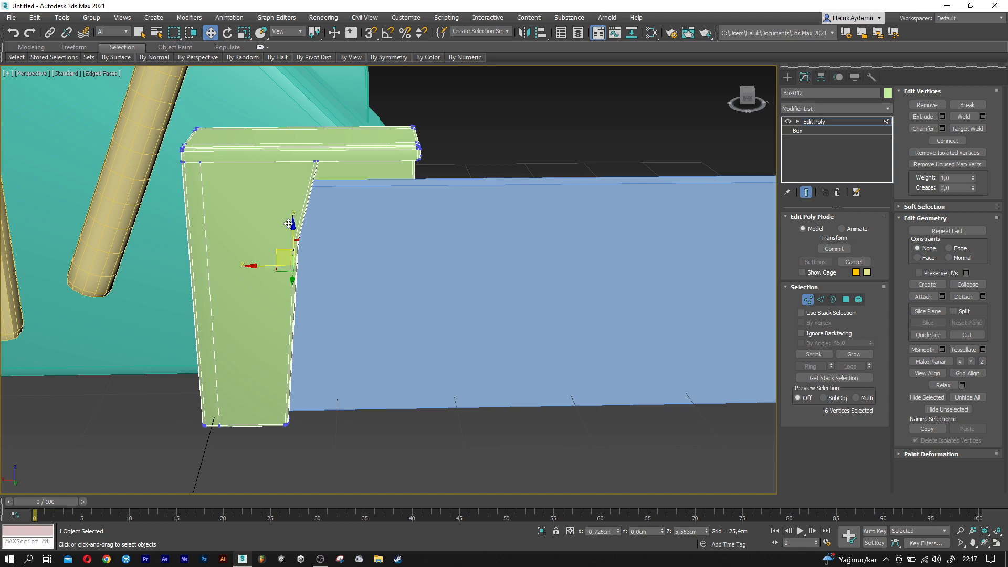
pyautogui.keyDown('alt'); pyautogui.moveTo(294, 181); pyautogui.dragTo(256, 172, button='middle'); pyautogui.keyUp('alt')
pyautogui.keyDown('alt'); pyautogui.moveTo(294, 179); pyautogui.dragTo(423, 219, button='middle'); pyautogui.keyUp('alt')
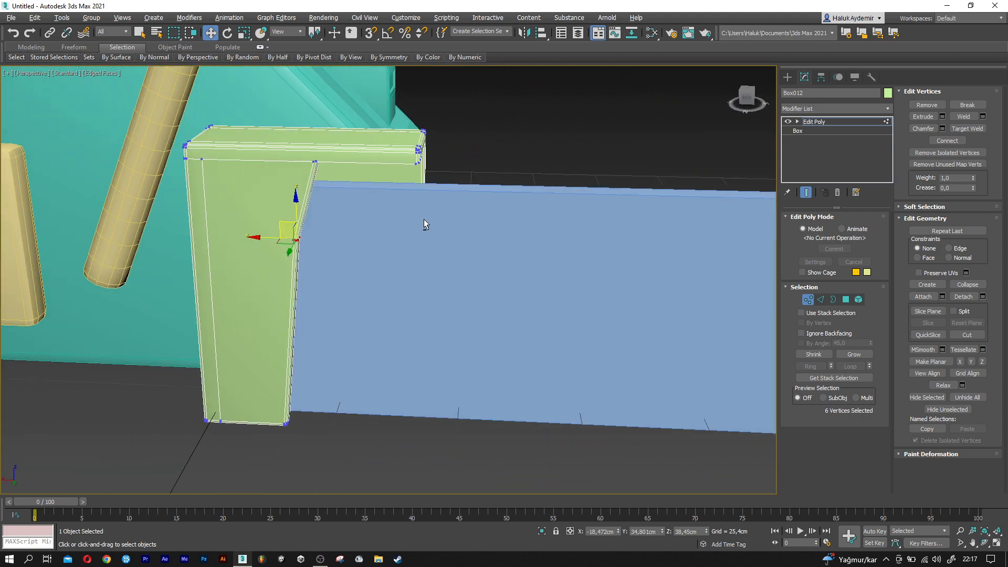
pyautogui.click(806, 300)
# Select the side housing together with the long box, move both slightly upwards and outwards along X, and clear the selection
pyautogui.scroll(-3, 360, 252)
pyautogui.keyDown('alt'); pyautogui.moveTo(360, 252); pyautogui.dragTo(389, 258, button='middle'); pyautogui.keyUp('alt')
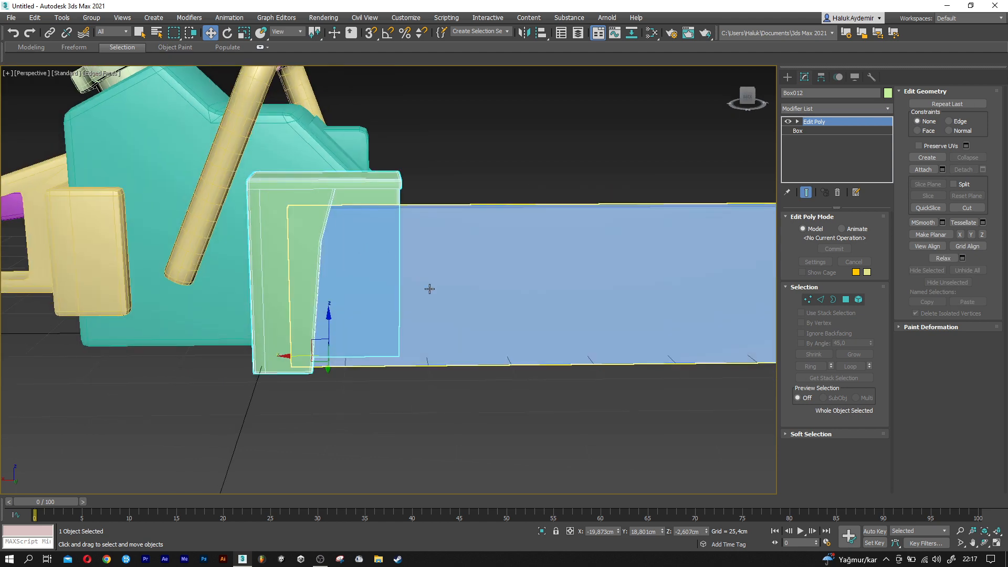
pyautogui.keyDown('ctrl'); pyautogui.click(429, 288); pyautogui.keyUp('ctrl')
pyautogui.moveTo(504, 268); pyautogui.dragTo(506, 255)
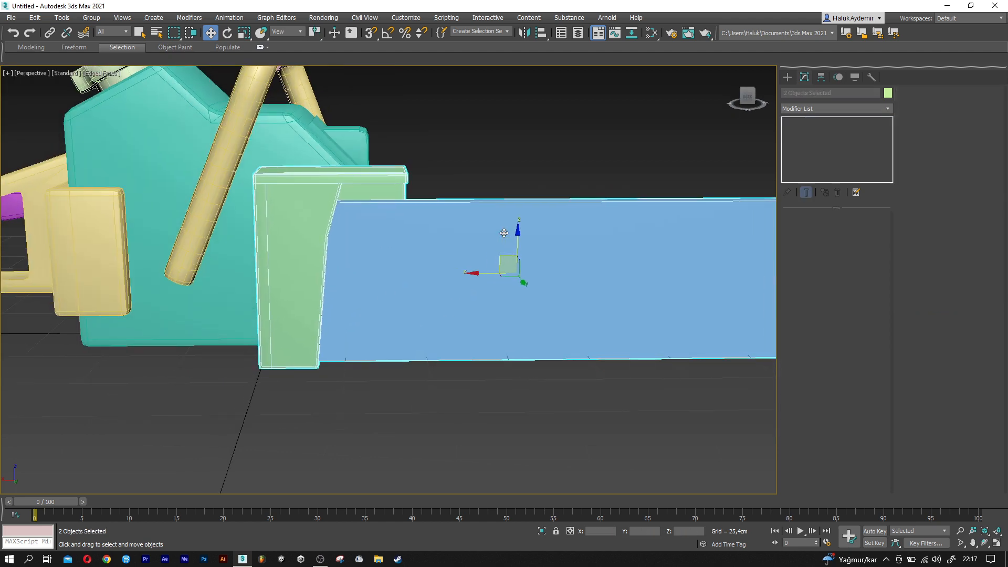
pyautogui.keyDown('alt'); pyautogui.moveTo(504, 233); pyautogui.dragTo(488, 234, button='middle'); pyautogui.keyUp('alt')
pyautogui.click(462, 189)
# Select the long blade box on its own and add an Edit Poly modifier to it
pyautogui.keyDown('alt'); pyautogui.moveTo(355, 180); pyautogui.dragTo(330, 190, button='middle'); pyautogui.keyUp('alt')
pyautogui.click(380, 272)
pyautogui.moveTo(366, 294); pyautogui.dragTo(269, 309, button='middle')
pyautogui.moveTo(283, 433); pyautogui.dragTo(288, 412)
pyautogui.keyDown('alt'); pyautogui.moveTo(288, 412); pyautogui.dragTo(373, 392, button='middle'); pyautogui.keyUp('alt')
pyautogui.scroll(-2, 446, 388)
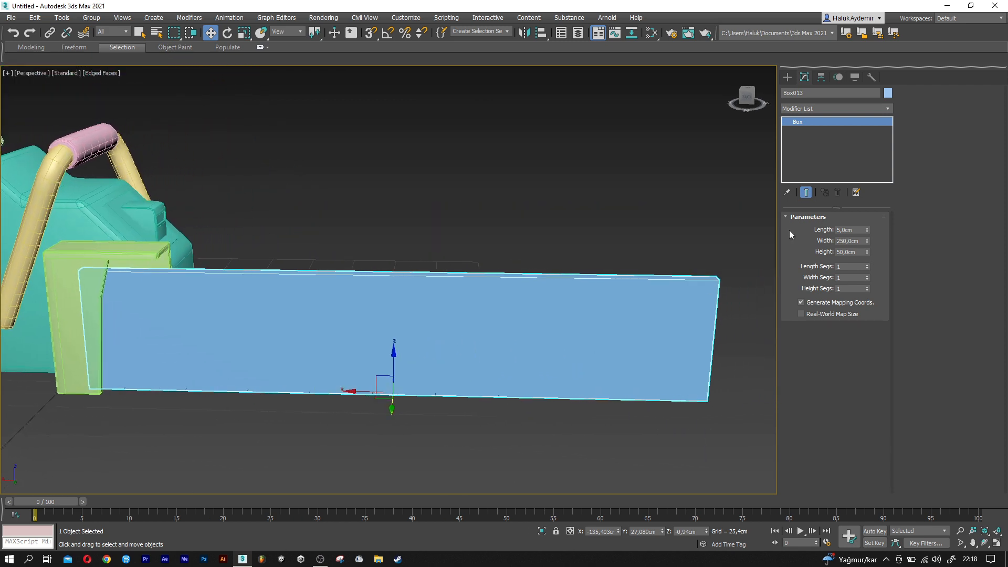
pyautogui.click(817, 110)
pyautogui.press('e')
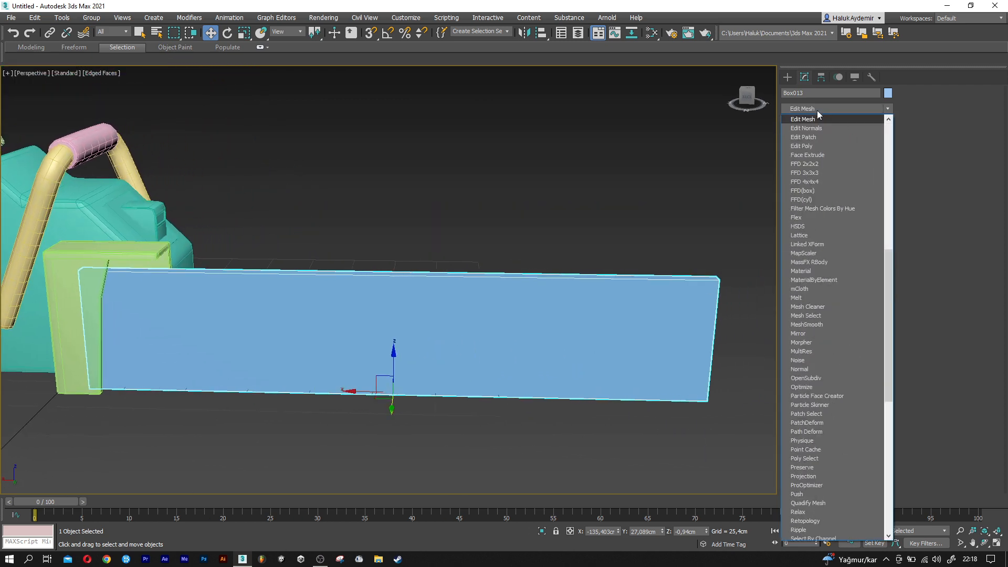
pyautogui.click(817, 146)
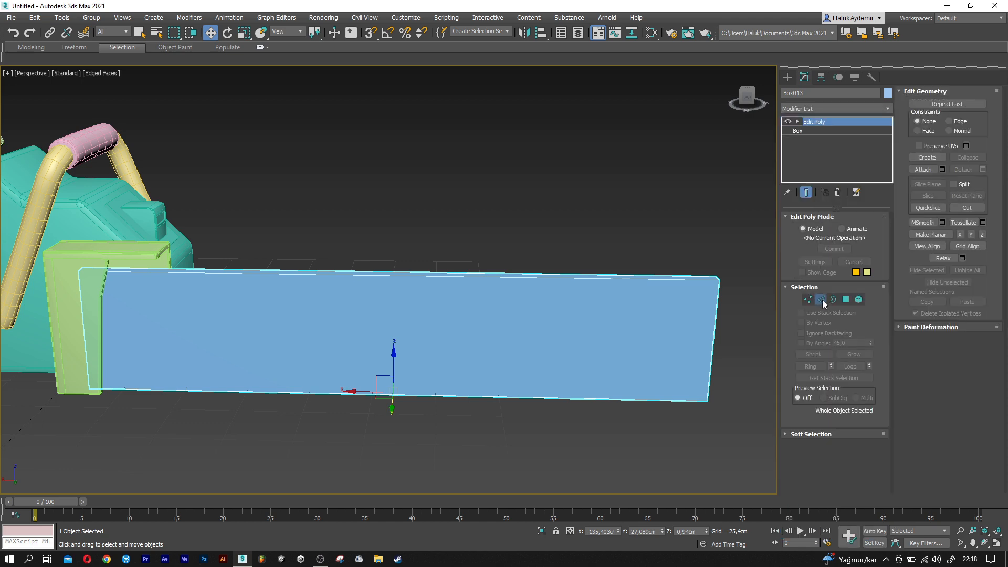
# At edge level, select the four short corner edges across the blade's thickness, including the two hidden inside the side housing
pyautogui.click(820, 300)
pyautogui.keyDown('alt'); pyautogui.moveTo(766, 318); pyautogui.dragTo(622, 360, button='middle'); pyautogui.keyUp('alt')
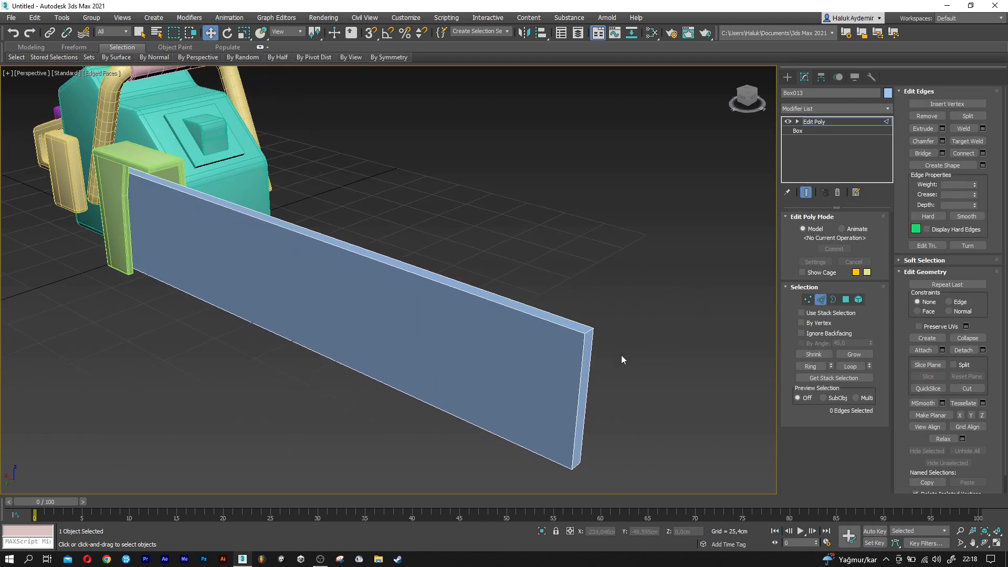
pyautogui.scroll(3, 621, 359)
pyautogui.click(542, 296)
pyautogui.keyDown('alt'); pyautogui.moveTo(545, 307); pyautogui.dragTo(551, 223, button='middle'); pyautogui.keyUp('alt')
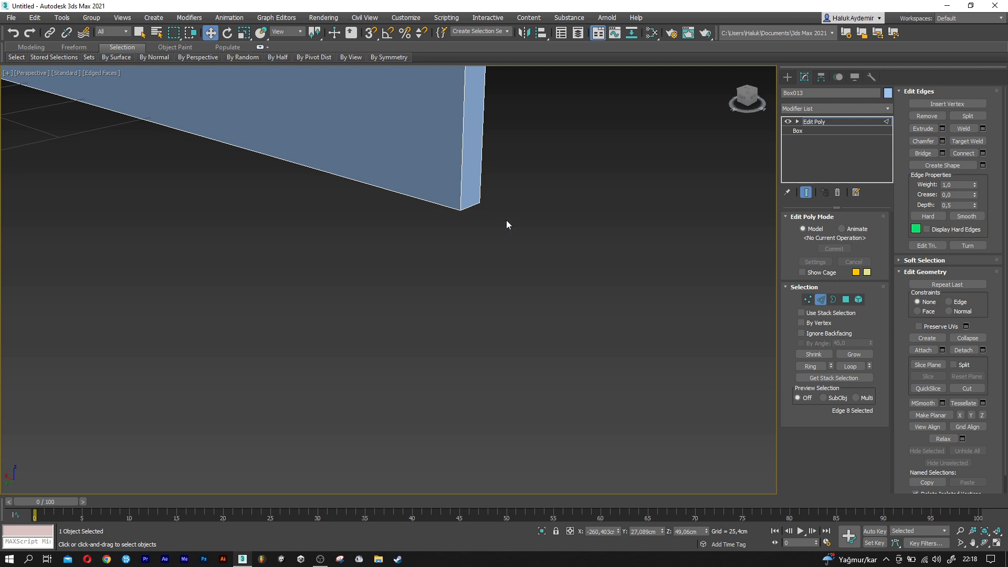
pyautogui.keyDown('ctrl'); pyautogui.click(466, 210); pyautogui.keyUp('ctrl')
pyautogui.keyDown('alt'); pyautogui.moveTo(461, 198); pyautogui.dragTo(221, 179, button='middle'); pyautogui.keyUp('alt')
pyautogui.press('F3')
pyautogui.keyDown('ctrl'); pyautogui.click(275, 197); pyautogui.keyUp('ctrl')
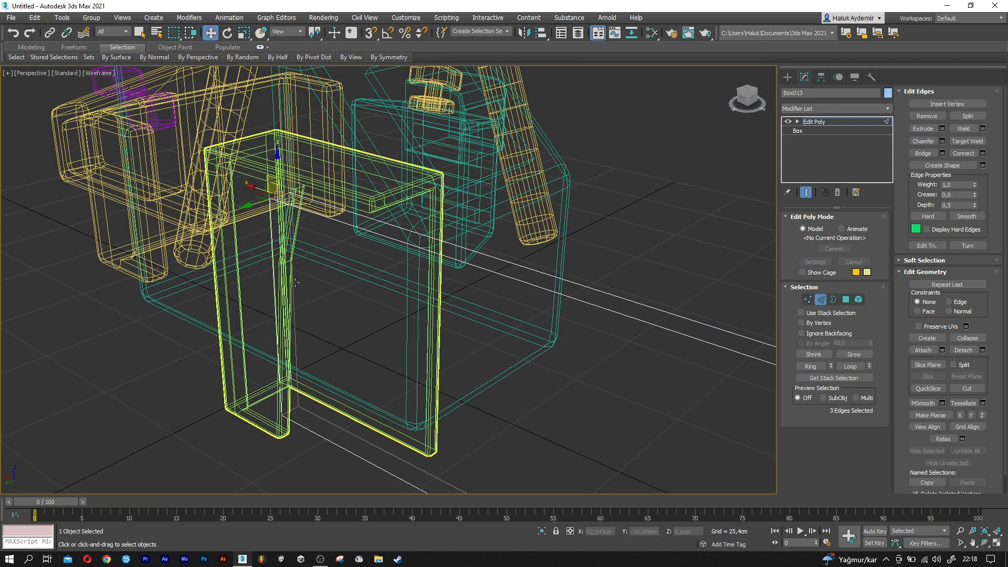
pyautogui.keyDown('ctrl'); pyautogui.click(289, 413); pyautogui.keyUp('ctrl')
pyautogui.press('F3')
pyautogui.keyDown('alt'); pyautogui.moveTo(285, 371); pyautogui.dragTo(318, 270, button='middle'); pyautogui.keyUp('alt')
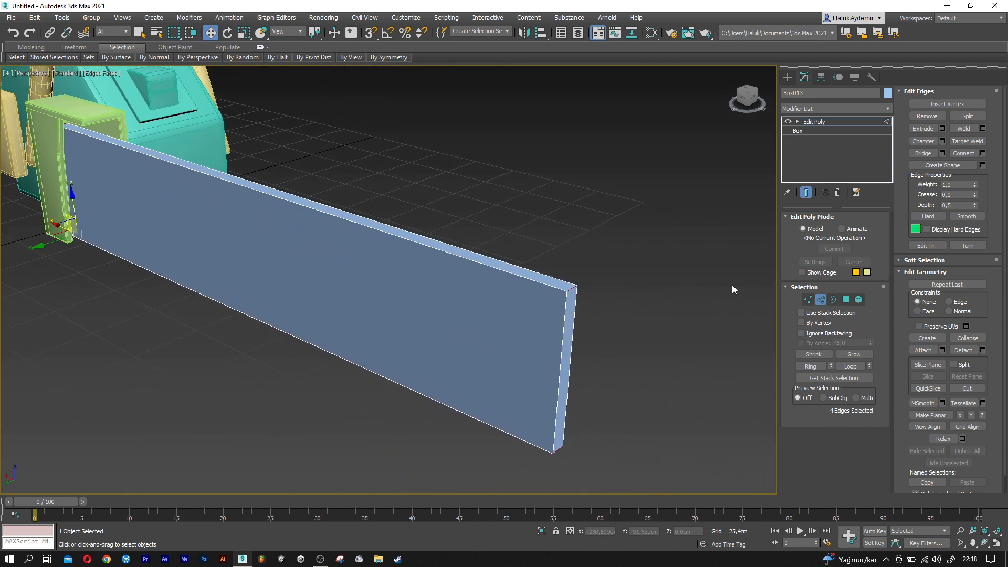
# Chamfer the blade's four selected corner edges by 15 cm with one segment
pyautogui.click(943, 142)
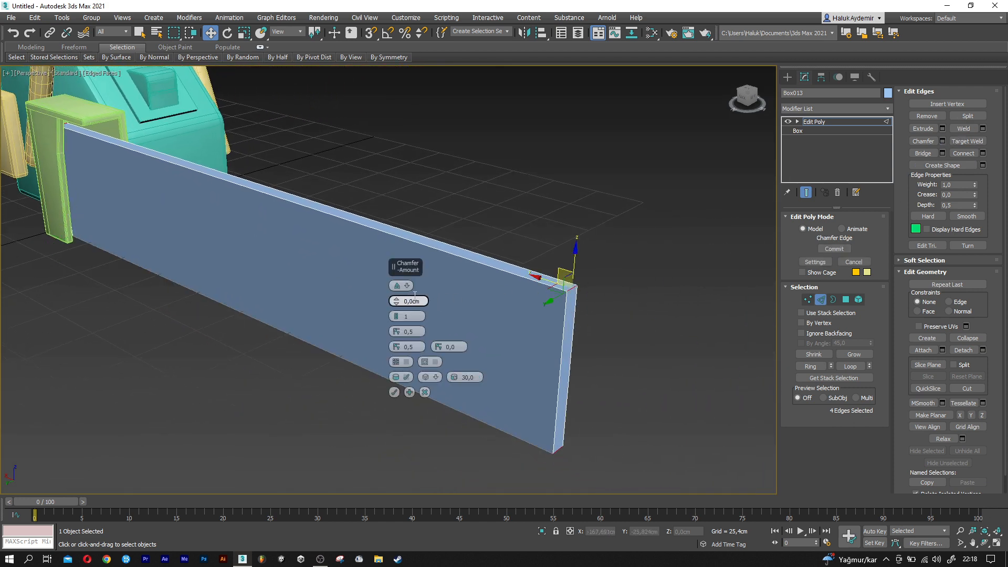
pyautogui.moveTo(395, 292); pyautogui.dragTo(394, 271)
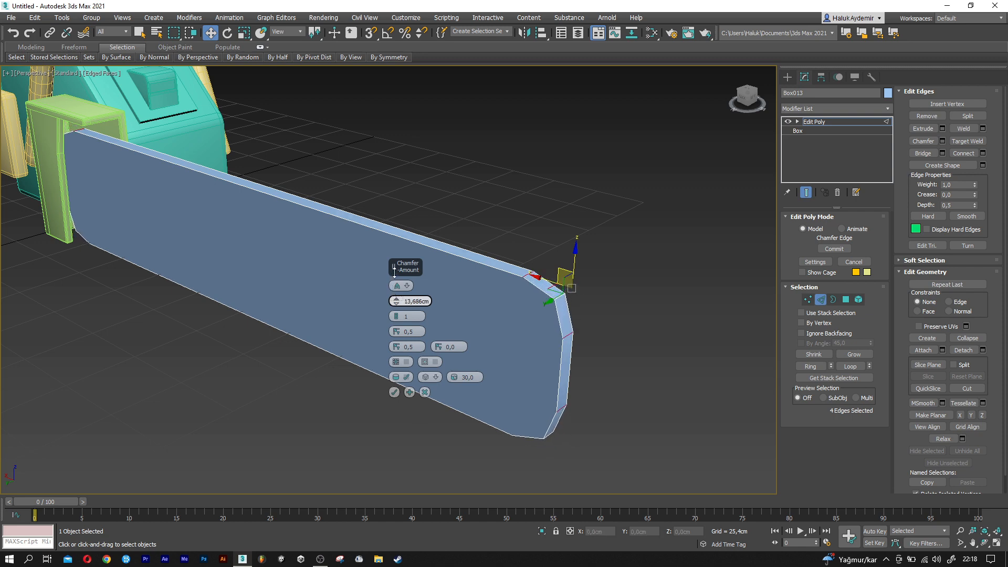
pyautogui.keyDown('alt'); pyautogui.moveTo(512, 284); pyautogui.dragTo(608, 287, button='middle'); pyautogui.keyUp('alt')
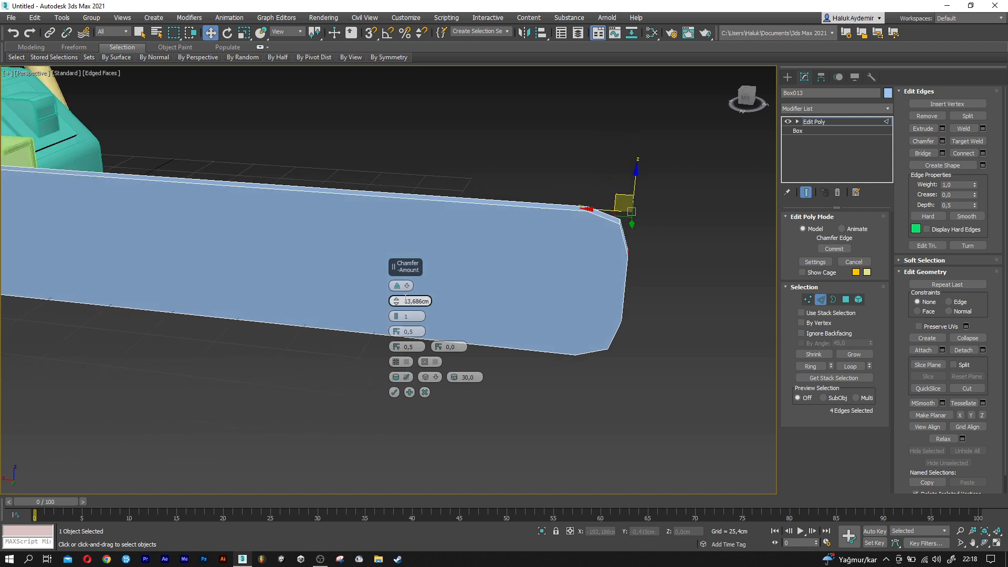
pyautogui.moveTo(398, 302); pyautogui.dragTo(400, 290)
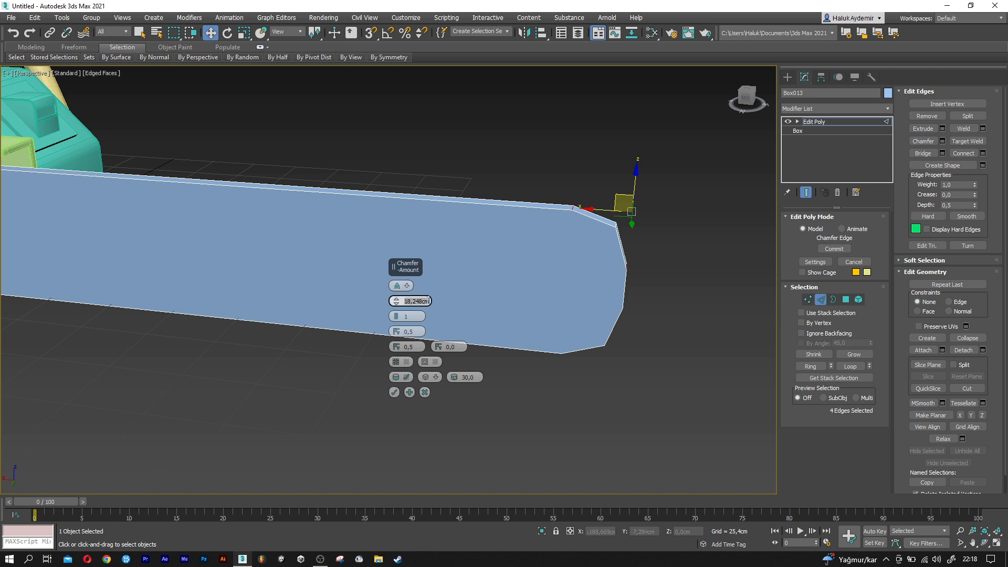
pyautogui.press('Return')
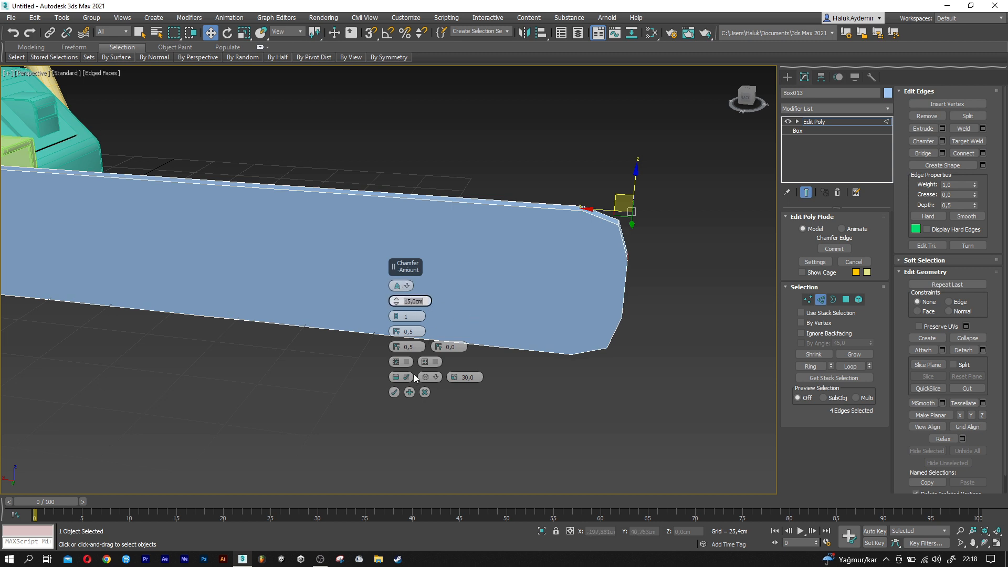
pyautogui.click(395, 392)
# Select the blade's four long edges and connect them with two segments, dividing its length into three sections
pyautogui.scroll(-3, 415, 354)
pyautogui.keyDown('alt'); pyautogui.moveTo(439, 342); pyautogui.dragTo(483, 360, button='middle'); pyautogui.keyUp('alt')
pyautogui.moveTo(451, 245); pyautogui.dragTo(450, 242)
pyautogui.scroll(3, 433, 257)
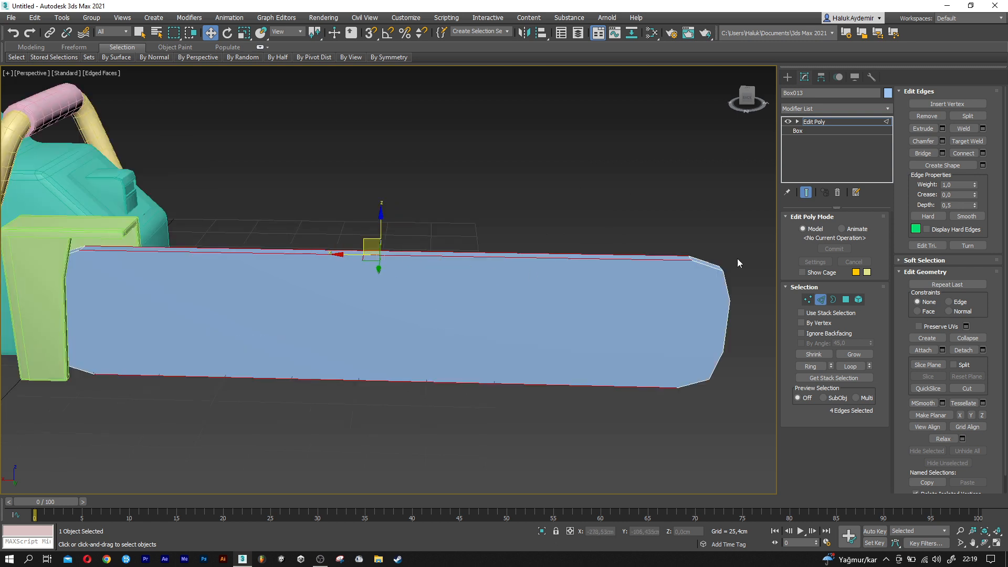
pyautogui.click(982, 153)
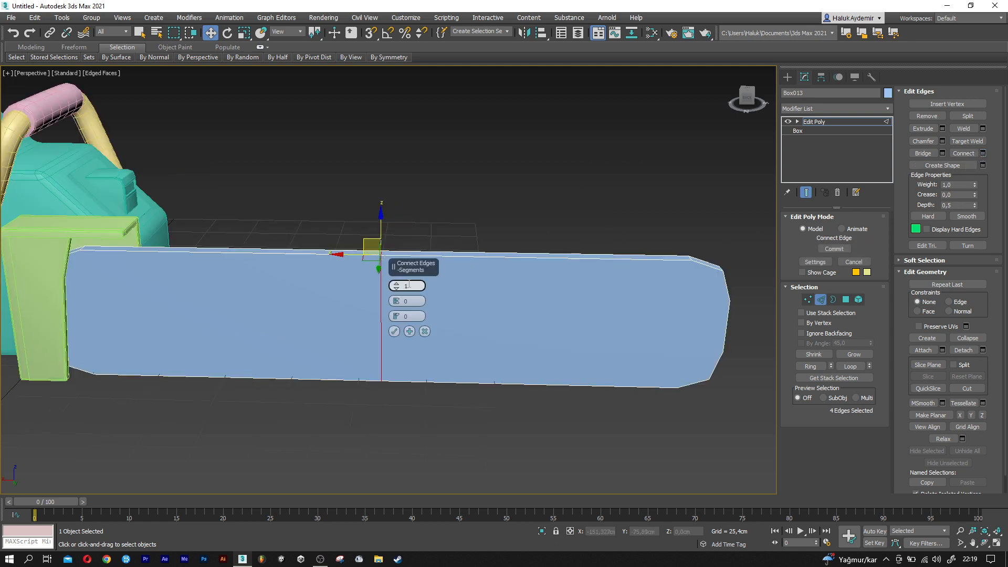
pyautogui.click(395, 284)
pyautogui.click(394, 332)
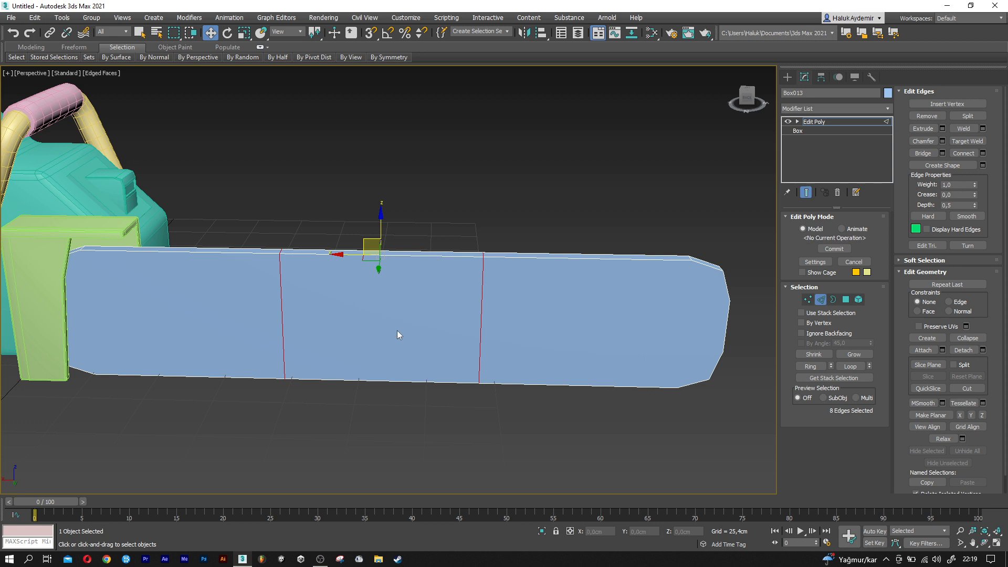
# At vertex level, scale the vertices of the two new cross loops slightly taller along Z, and select the vertices of the blade's tip
pyautogui.click(807, 299)
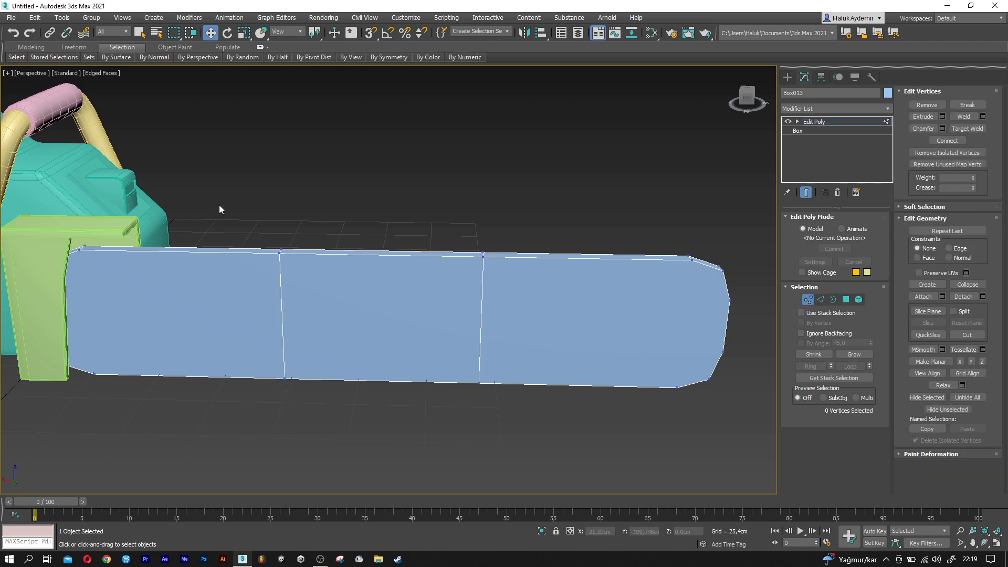
pyautogui.moveTo(553, 447); pyautogui.dragTo(553, 447)
pyautogui.press('r')
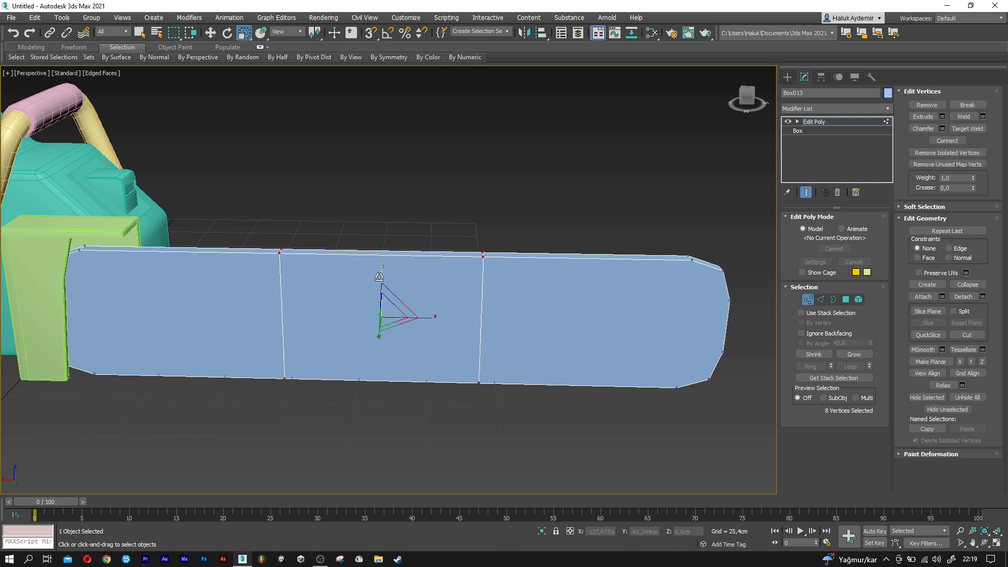
pyautogui.moveTo(561, 339); pyautogui.dragTo(439, 327, button='middle')
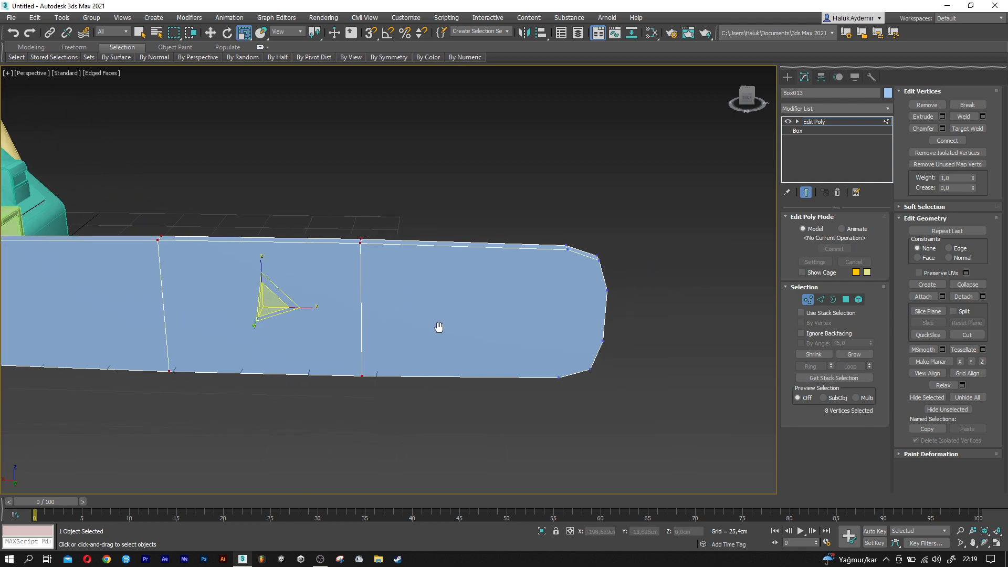
pyautogui.moveTo(572, 314); pyautogui.dragTo(522, 232)
pyautogui.keyDown('alt'); pyautogui.moveTo(533, 252); pyautogui.dragTo(559, 289, button='middle'); pyautogui.keyUp('alt')
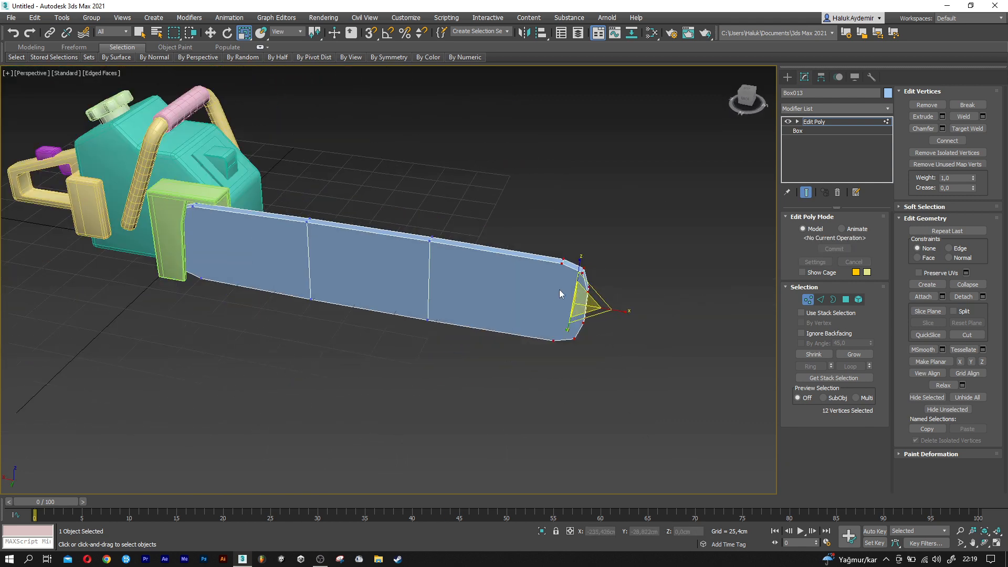
# At edge level, select all edges of the blade and chamfer them by 1.5 cm
pyautogui.click(821, 299)
pyautogui.press('w')
pyautogui.moveTo(109, 176); pyautogui.dragTo(109, 175)
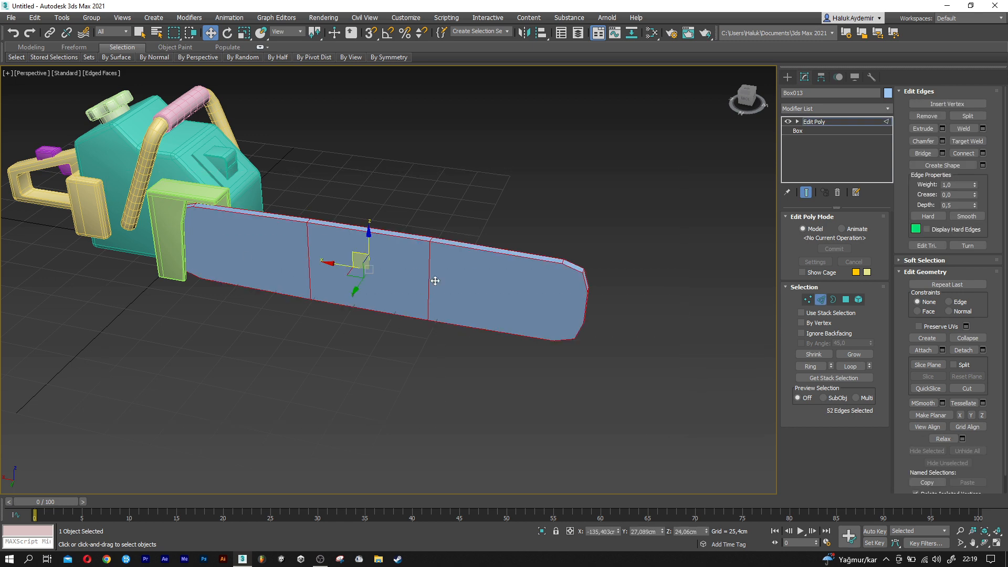
pyautogui.scroll(3, 439, 283)
pyautogui.click(942, 142)
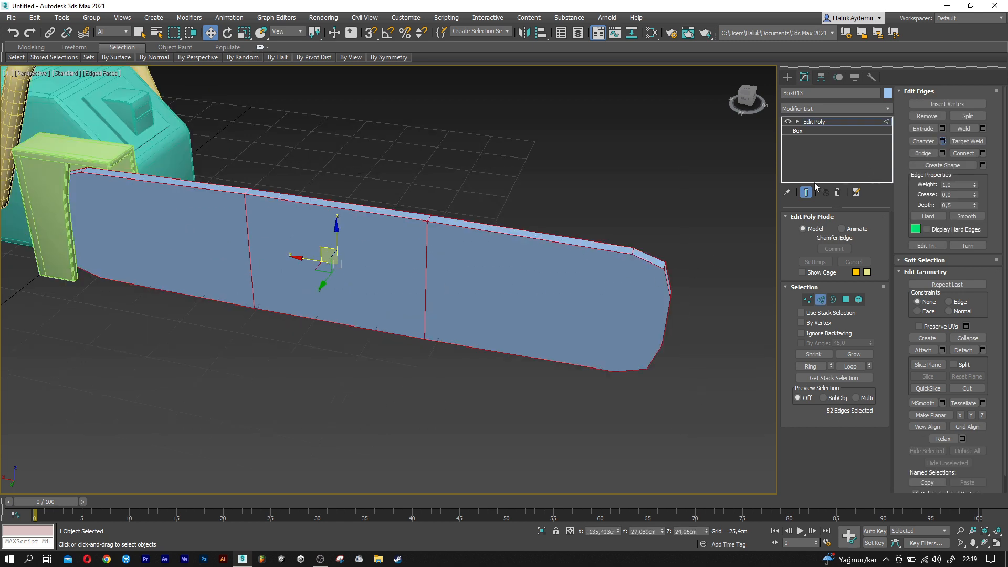
pyautogui.keyDown('alt'); pyautogui.moveTo(659, 231); pyautogui.dragTo(521, 270, button='middle'); pyautogui.keyUp('alt')
pyautogui.moveTo(397, 295); pyautogui.dragTo(396, 324)
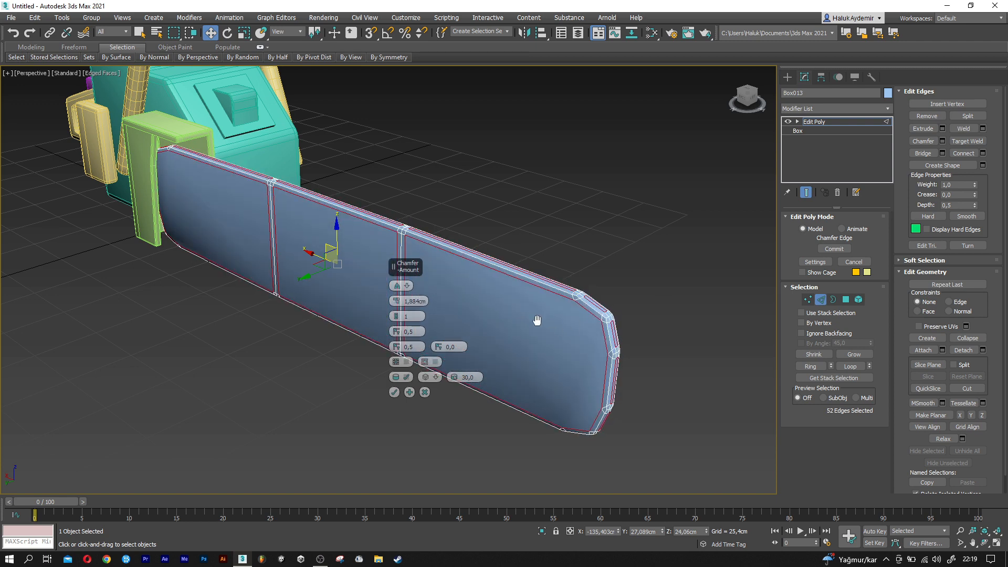
pyautogui.scroll(4, 557, 329)
pyautogui.hotkey('shift', 'Tab')
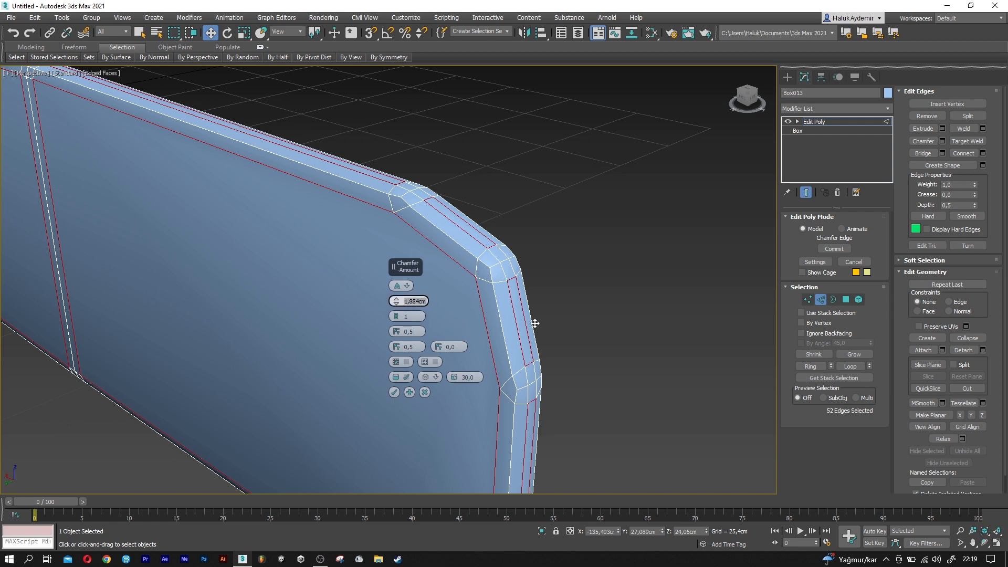
pyautogui.write('1,5')
pyautogui.press('Return')
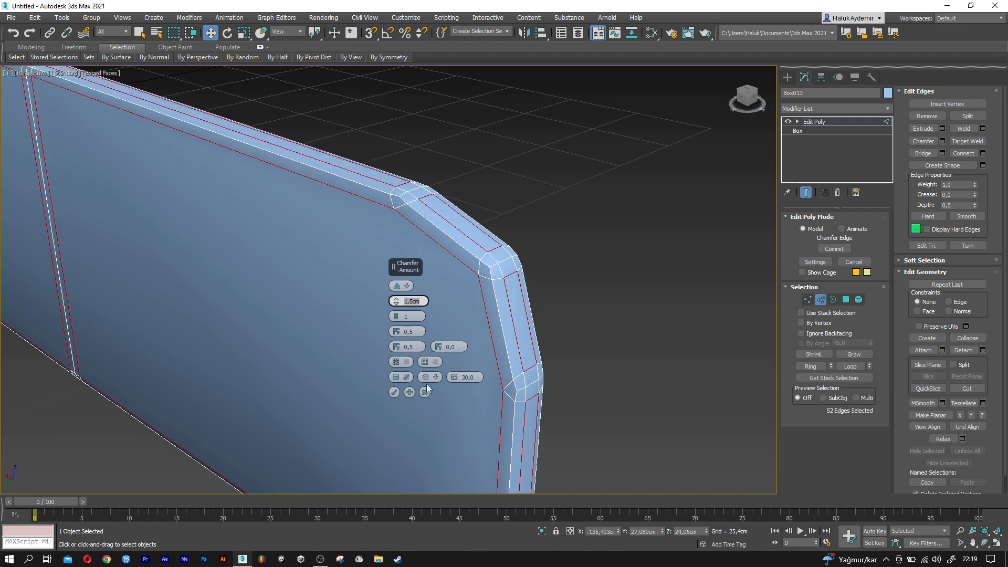
pyautogui.click(392, 393)
pyautogui.scroll(-4, 375, 338)
pyautogui.moveTo(352, 307); pyautogui.dragTo(526, 333, button='middle')
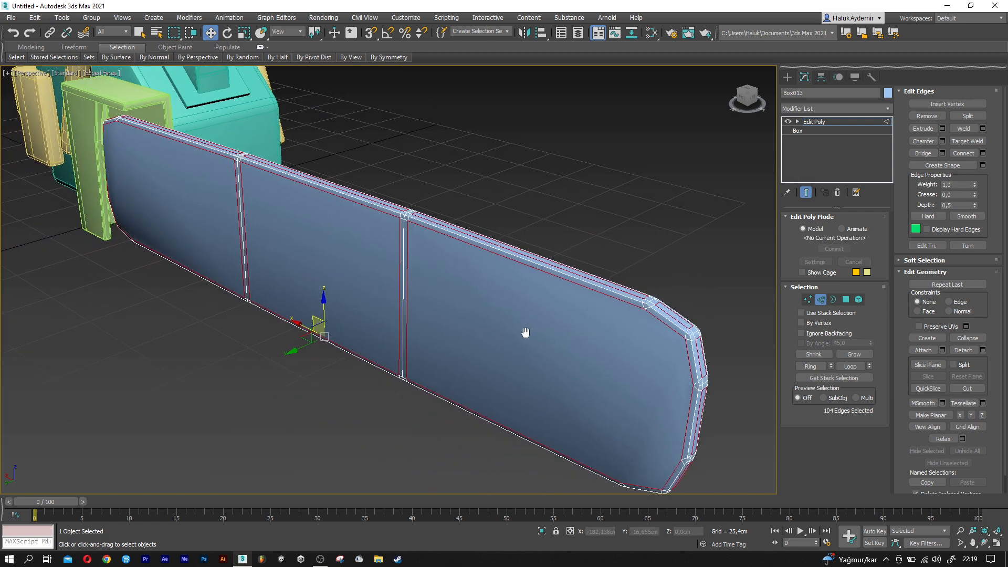
# Leave edge level and check the blade's shading with the edge display off
pyautogui.click(821, 301)
pyautogui.scroll(-4, 442, 314)
pyautogui.moveTo(443, 316)
pyautogui.keyDown('alt'); pyautogui.mouseDown(button='middle')
pyautogui.moveTo(356, 316)
pyautogui.moveTo(348, 333)
pyautogui.moveTo(446, 322)
pyautogui.moveTo(394, 333)
pyautogui.moveTo(412, 333)
pyautogui.mouseUp(button='middle'); pyautogui.keyUp('alt')
pyautogui.press('F4')
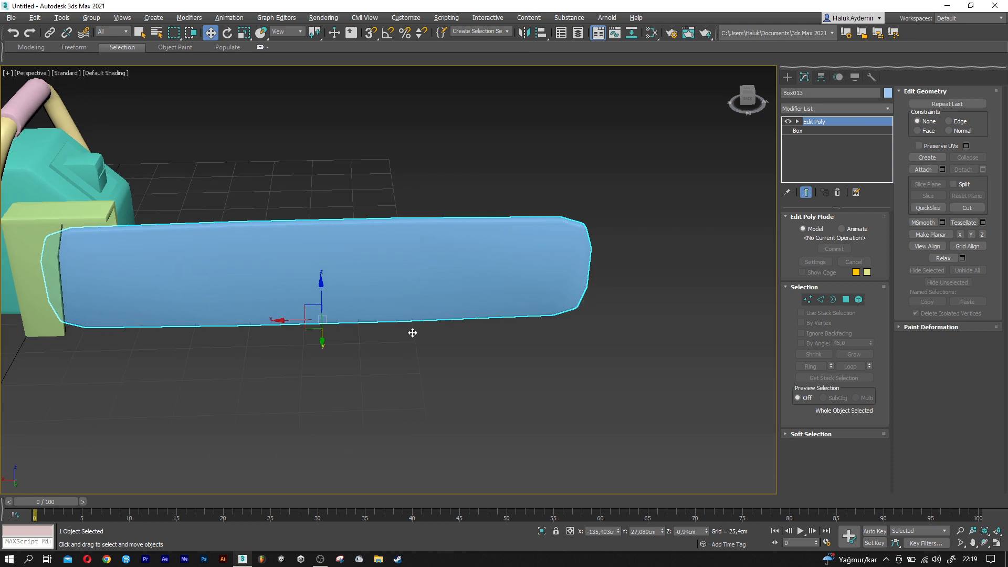
# Draw a box about 5 cm long, 10.8 cm wide and 5.8 cm high on the grid in front of the blade's lower edge
pyautogui.scroll(3, 292, 368)
pyautogui.press('F4')
pyautogui.scroll(2, 312, 374)
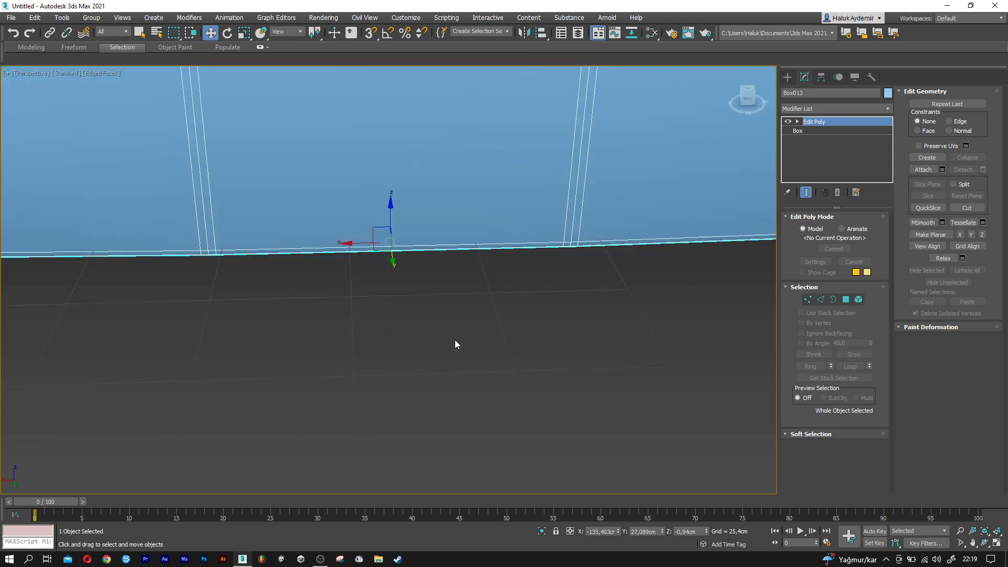
pyautogui.click(788, 78)
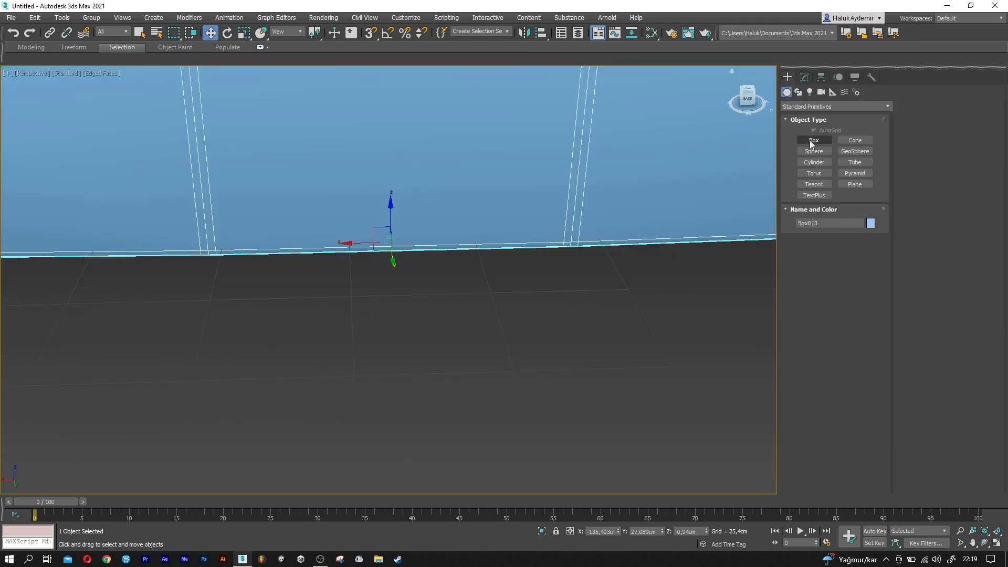
pyautogui.click(809, 141)
pyautogui.moveTo(268, 405); pyautogui.dragTo(340, 427)
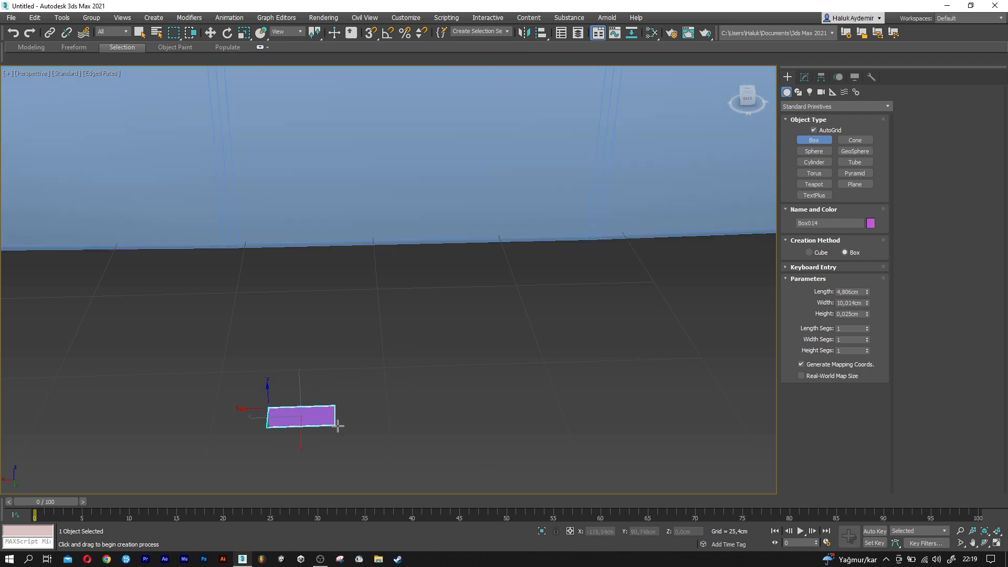
pyautogui.scroll(3, 336, 399)
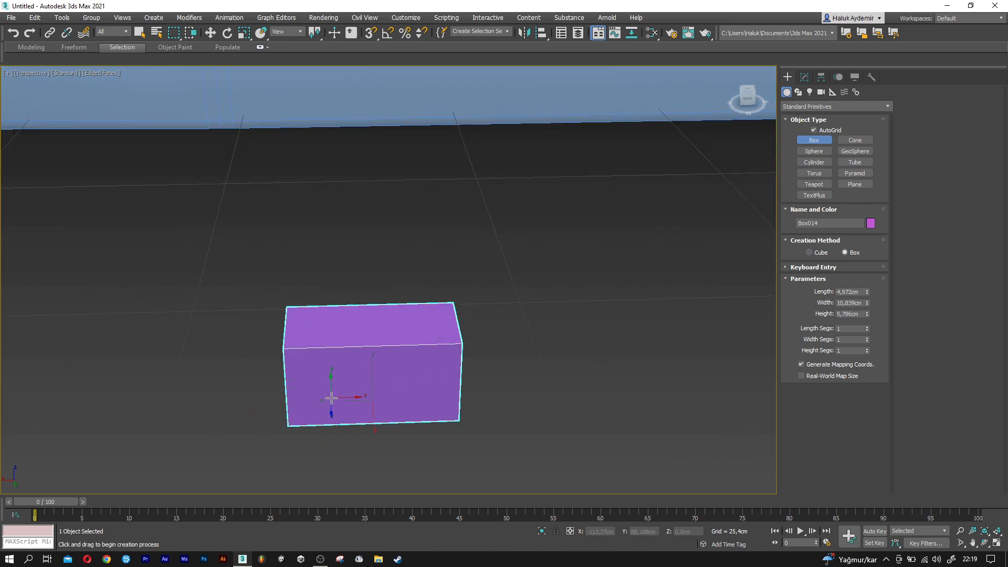
pyautogui.keyDown('alt'); pyautogui.moveTo(353, 406); pyautogui.dragTo(378, 378, button='middle'); pyautogui.keyUp('alt')
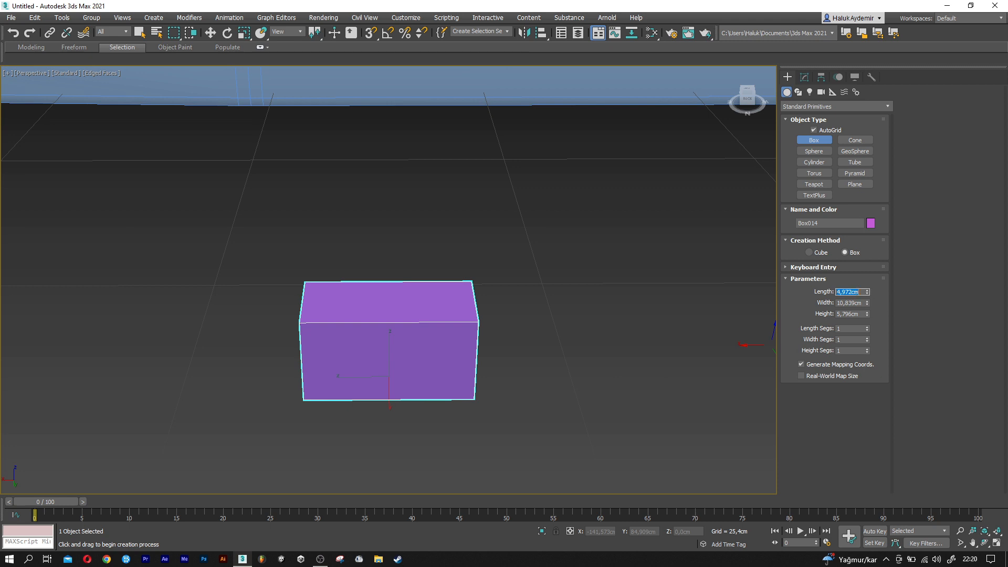
# Set the new box's length to 6 cm, width to 15 cm and height to 6 cm
pyautogui.write('6')
pyautogui.press('Tab')
pyautogui.press('Tab')
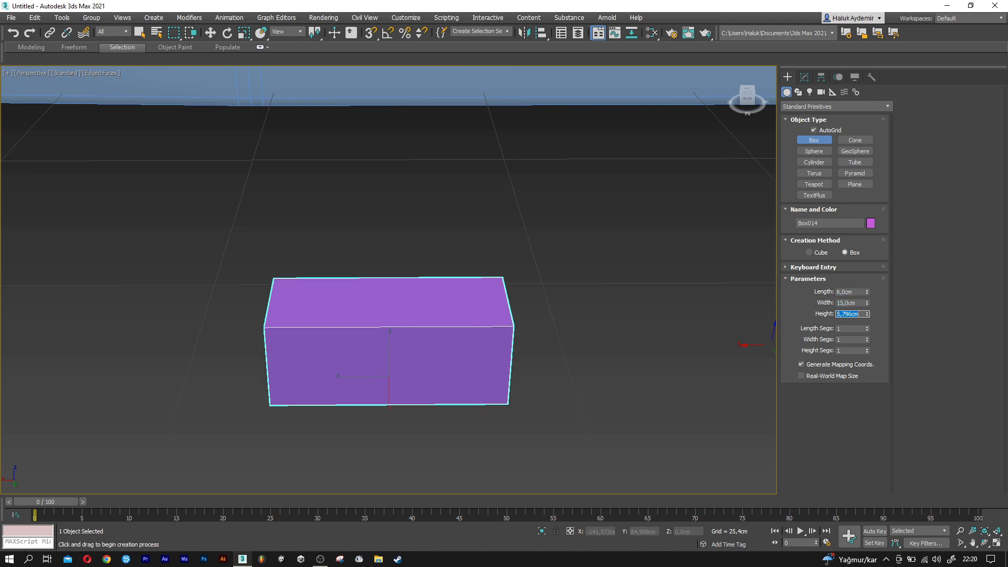
pyautogui.write('6')
pyautogui.press('Return')
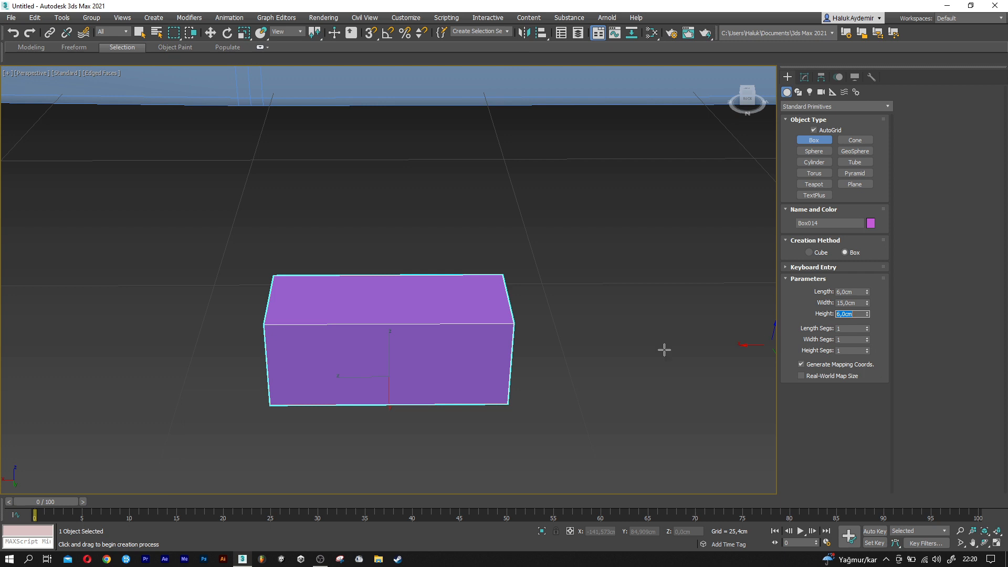
pyautogui.press('w')
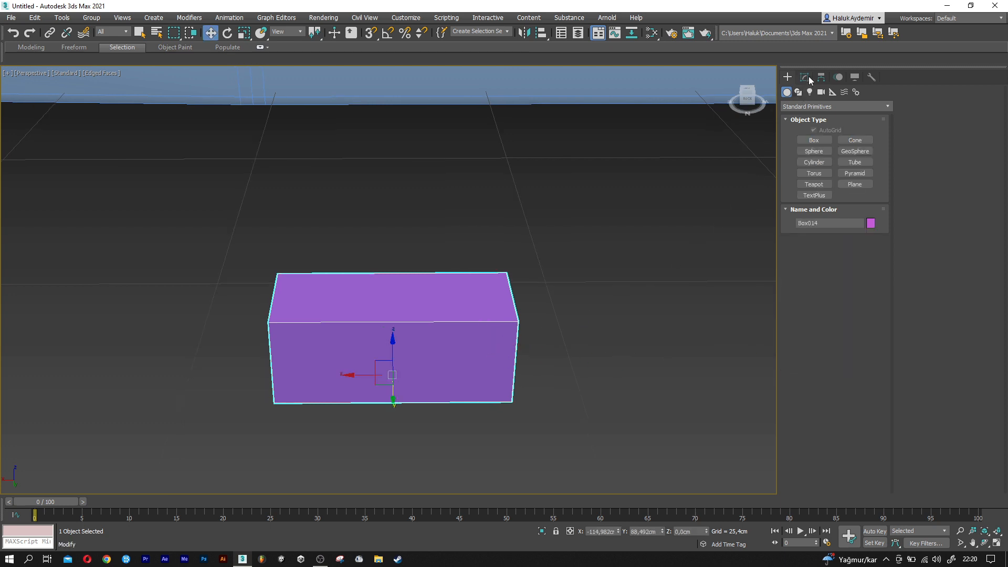
# Add an Edit Poly modifier to the new box
pyautogui.click(805, 77)
pyautogui.click(807, 112)
pyautogui.press('e')
pyautogui.click(807, 146)
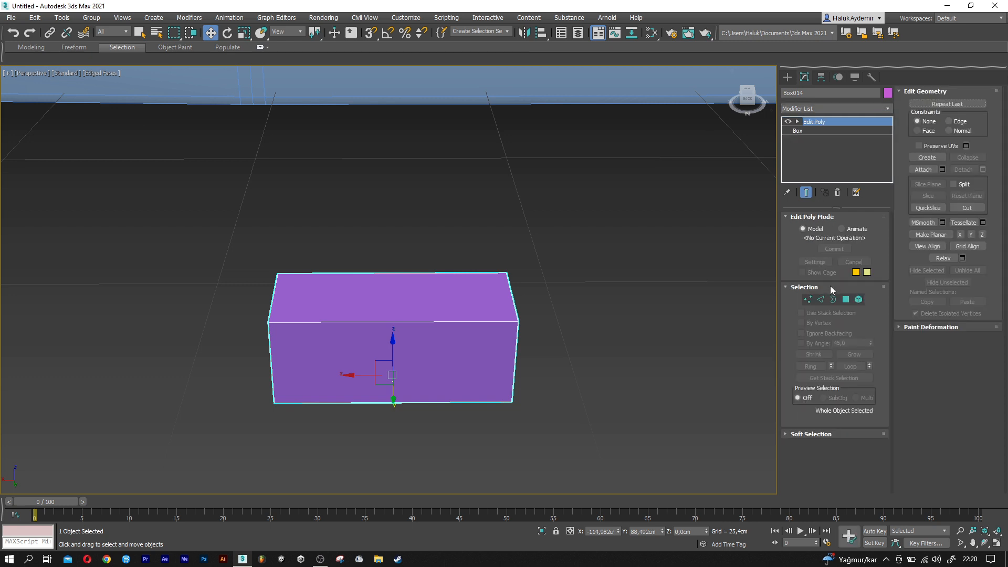
# At edge level, chamfer the box's four upper and four vertical edges by 1.5 cm
pyautogui.click(820, 300)
pyautogui.keyDown('alt'); pyautogui.moveTo(482, 244); pyautogui.dragTo(479, 215, button='middle'); pyautogui.keyUp('alt')
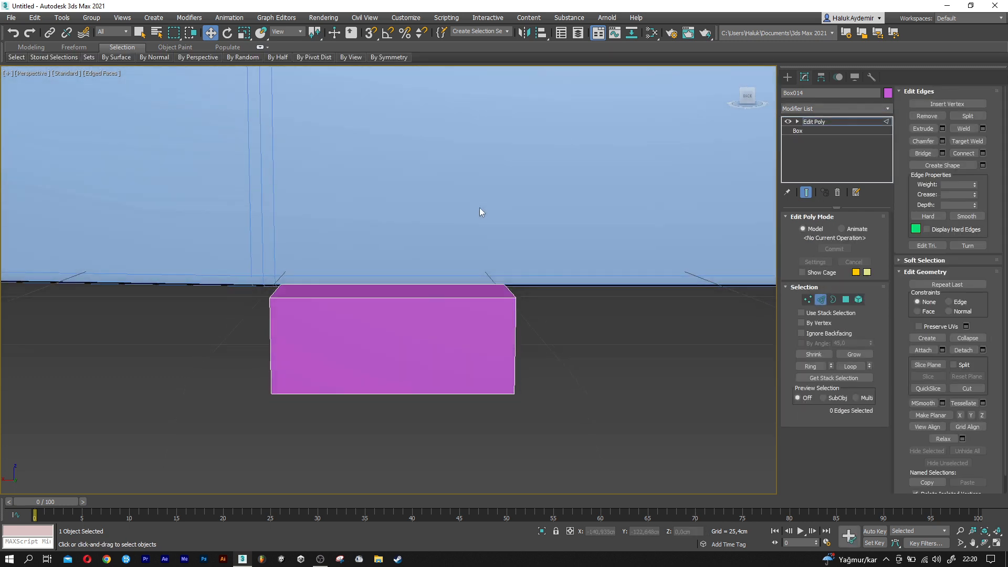
pyautogui.moveTo(580, 327); pyautogui.dragTo(579, 327)
pyautogui.moveTo(580, 327)
pyautogui.keyDown('alt'); pyautogui.mouseDown(button='middle')
pyautogui.moveTo(538, 338)
pyautogui.moveTo(579, 337)
pyautogui.mouseUp(button='middle'); pyautogui.keyUp('alt')
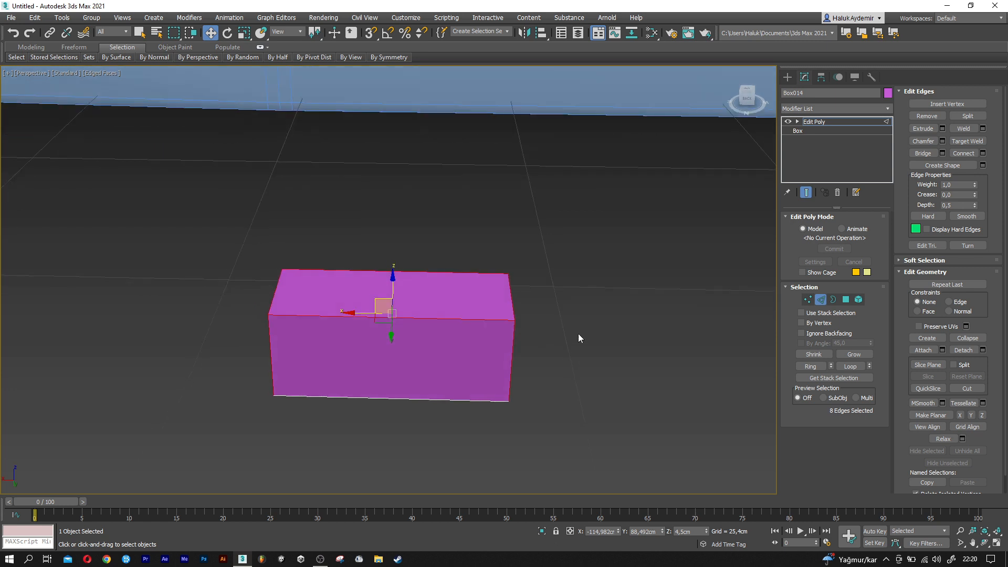
pyautogui.click(942, 142)
pyautogui.moveTo(397, 300)
pyautogui.mouseDown()
pyautogui.moveTo(395, 283)
pyautogui.moveTo(394, 296)
pyautogui.mouseUp()
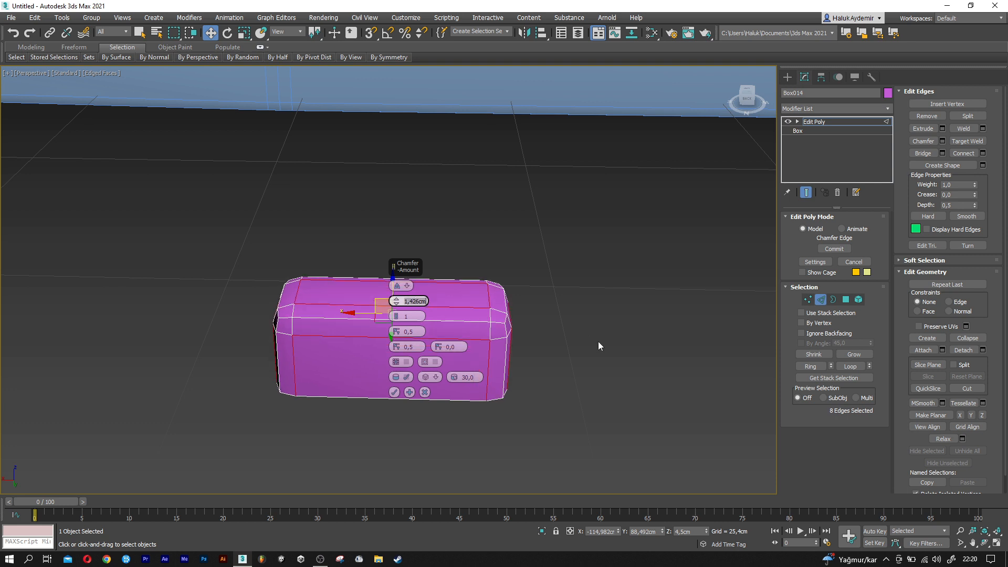
pyautogui.press('Return')
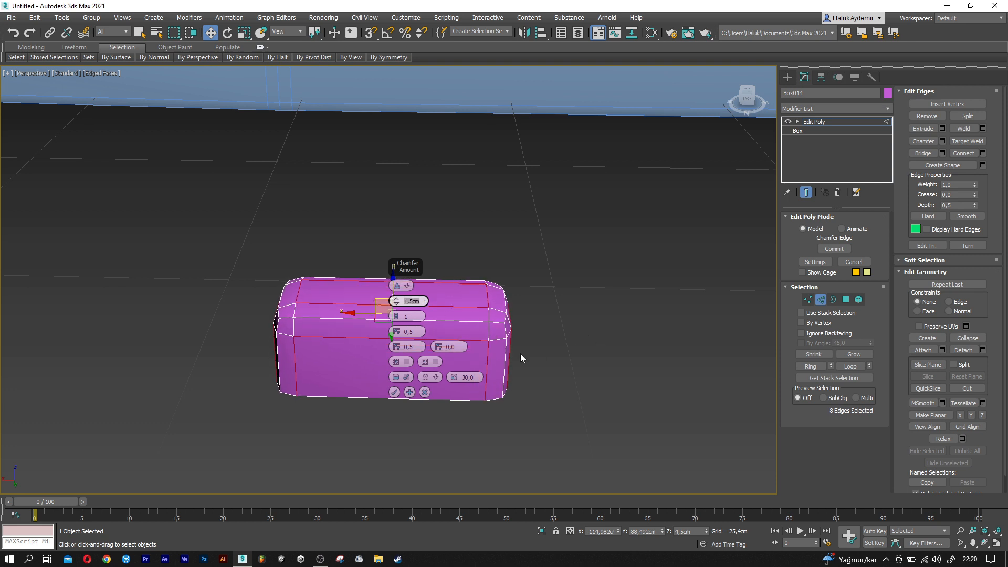
pyautogui.click(393, 392)
# Leave edge level, turn the edge display off, and make one copy of the chamfered box end to end with the original along X
pyautogui.moveTo(385, 340)
pyautogui.keyDown('alt'); pyautogui.mouseDown(button='middle')
pyautogui.moveTo(407, 315)
pyautogui.moveTo(376, 339)
pyautogui.moveTo(421, 340)
pyautogui.moveTo(407, 341)
pyautogui.mouseUp(button='middle'); pyautogui.keyUp('alt')
pyautogui.press('F4')
pyautogui.click(817, 301)
pyautogui.keyDown('alt'); pyautogui.moveTo(517, 344); pyautogui.dragTo(331, 347, button='middle'); pyautogui.keyUp('alt')
pyautogui.moveTo(212, 361)
pyautogui.keyDown('shift'); pyautogui.mouseDown()
pyautogui.moveTo(412, 367)
pyautogui.moveTo(460, 380)
pyautogui.moveTo(435, 384)
pyautogui.mouseUp(); pyautogui.keyUp('shift')
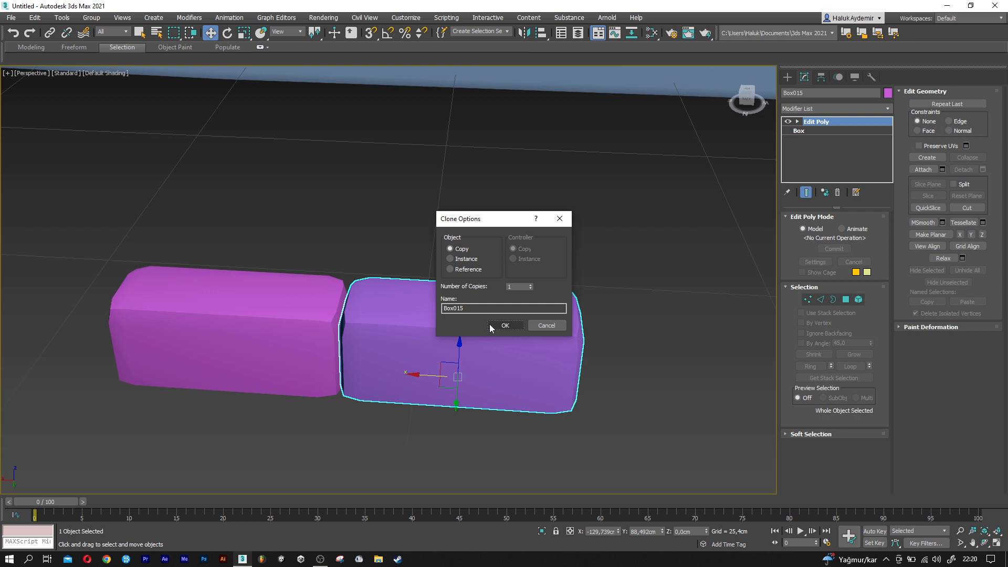
pyautogui.click(488, 327)
# With edges displayed, connect the two long edges of the copied box's top face with two segments
pyautogui.moveTo(415, 370)
pyautogui.keyDown('alt'); pyautogui.mouseDown(button='middle')
pyautogui.moveTo(435, 377)
pyautogui.moveTo(427, 382)
pyautogui.moveTo(466, 378)
pyautogui.moveTo(454, 387)
pyautogui.mouseUp(button='middle'); pyautogui.keyUp('alt')
pyautogui.press('F4')
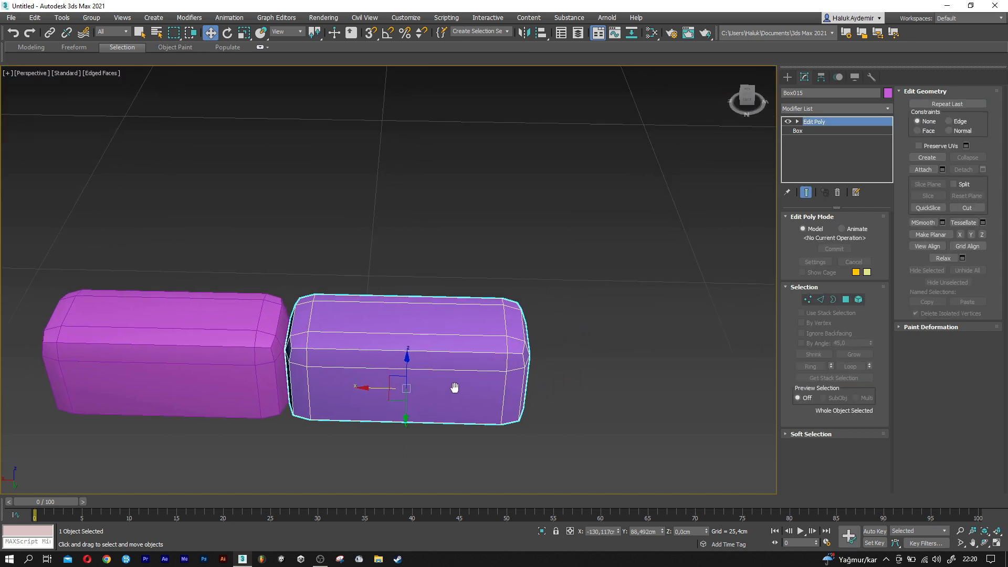
pyautogui.click(823, 301)
pyautogui.click(450, 334)
pyautogui.keyDown('ctrl'); pyautogui.click(446, 307); pyautogui.keyUp('ctrl')
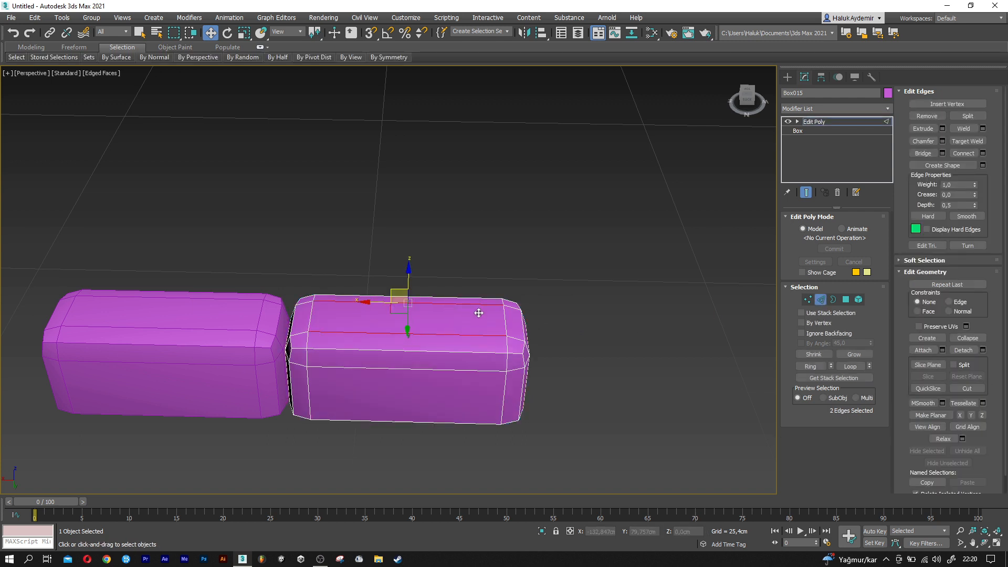
pyautogui.click(982, 153)
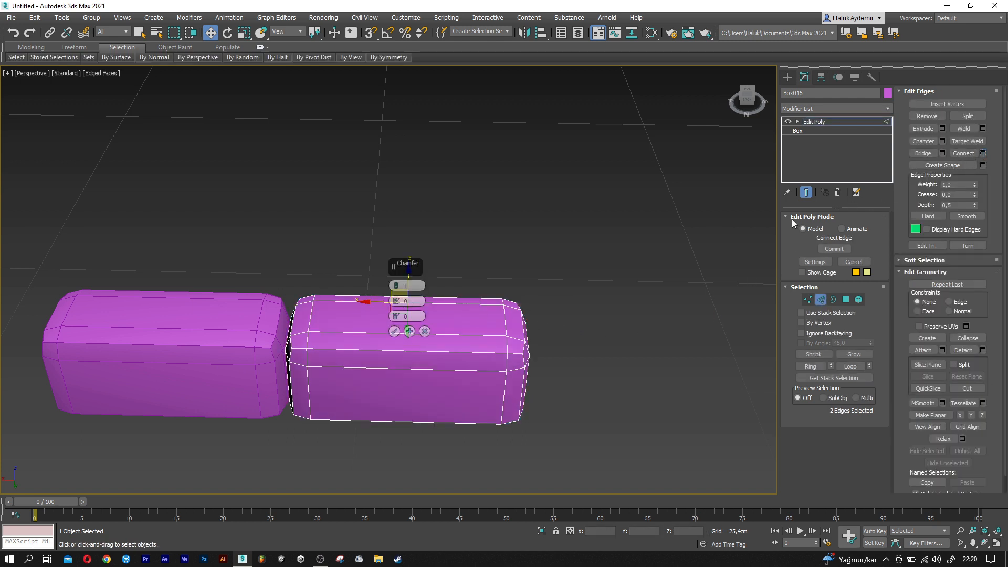
pyautogui.click(397, 284)
pyautogui.scroll(3, 449, 313)
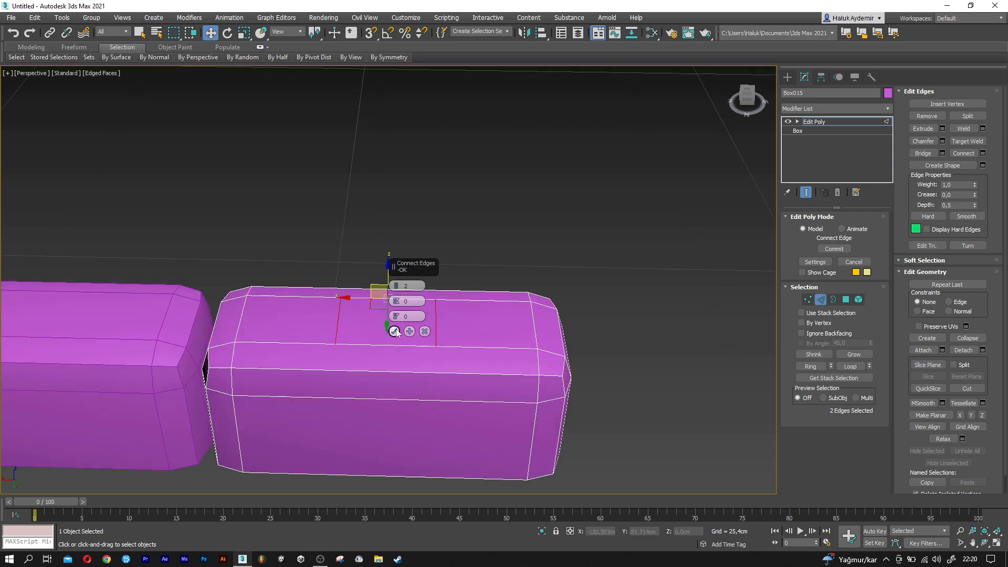
pyautogui.click(394, 331)
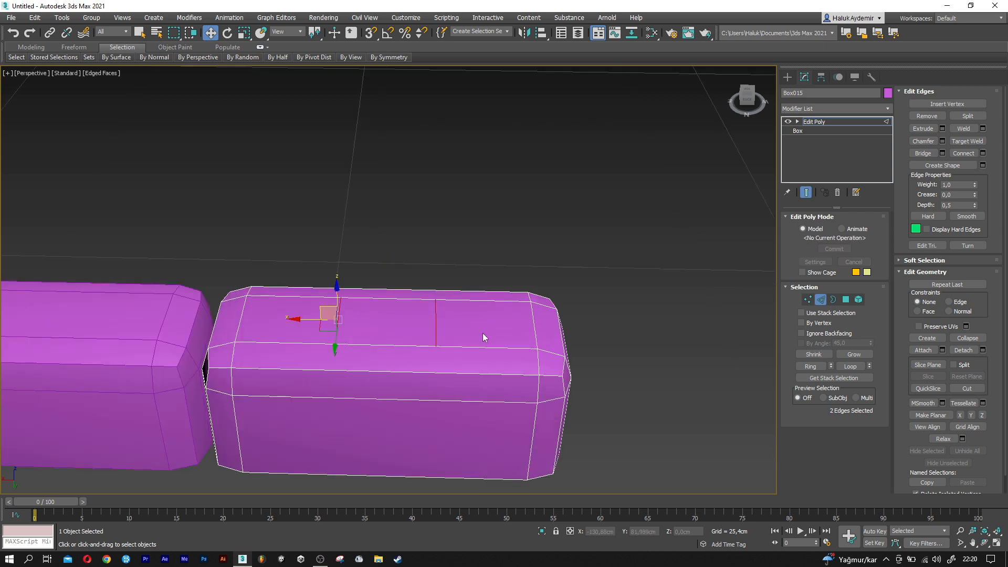
# At polygon level, extrude the middle polygon of the copied box's top face by 4 cm
pyautogui.click(846, 300)
pyautogui.click(395, 316)
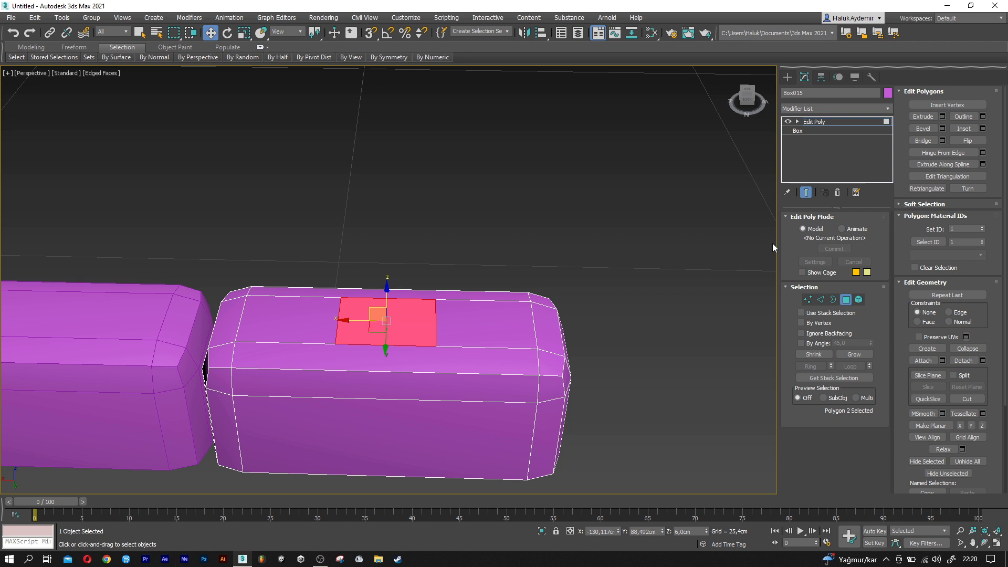
pyautogui.click(942, 117)
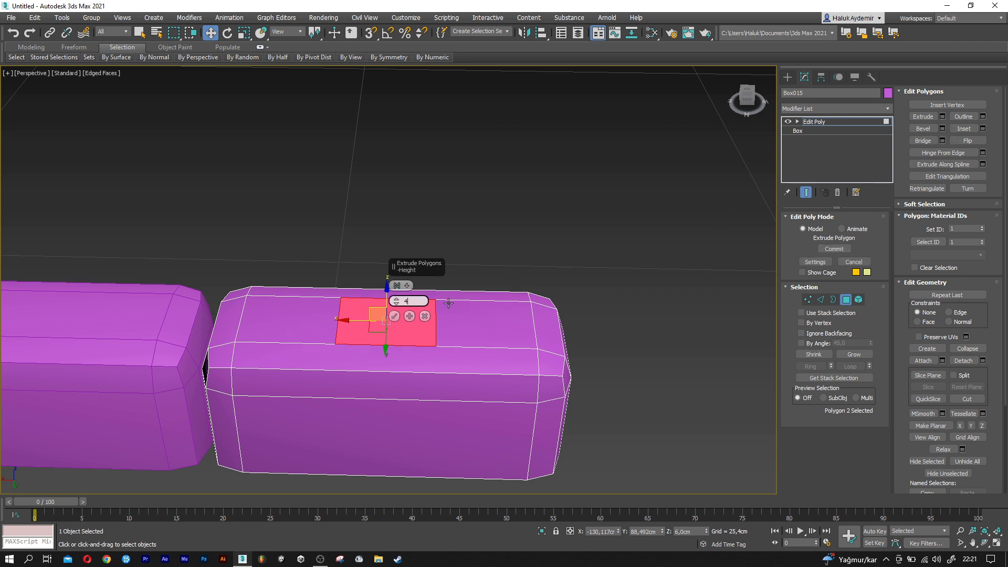
pyautogui.press('Return')
pyautogui.click(394, 316)
# Rotate the extruded block's top polygon to tilt it along the box's length, and scale it slightly smaller
pyautogui.keyDown('alt'); pyautogui.moveTo(399, 294); pyautogui.dragTo(405, 250, button='middle'); pyautogui.keyUp('alt')
pyautogui.press('e')
pyautogui.moveTo(417, 219); pyautogui.dragTo(377, 246)
pyautogui.press('w')
pyautogui.press('r')
pyautogui.keyDown('alt'); pyautogui.moveTo(377, 246); pyautogui.dragTo(403, 268, button='middle'); pyautogui.keyUp('alt')
pyautogui.press('w')
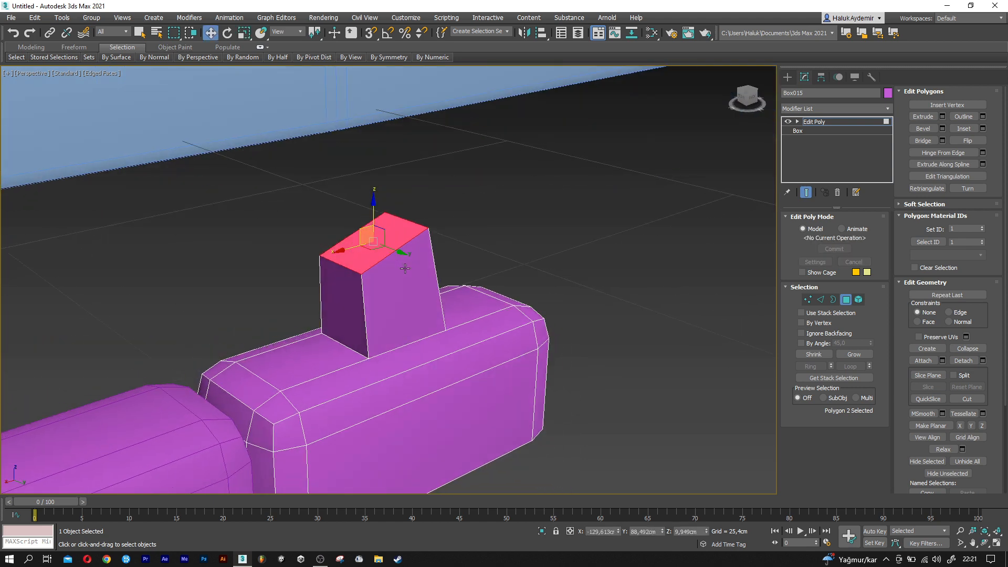
# At edge level, move the raised edge of the tilted top face slightly along X in the direction of the lean
pyautogui.click(820, 300)
pyautogui.click(417, 224)
pyautogui.keyDown('alt'); pyautogui.moveTo(418, 224); pyautogui.dragTo(386, 209, button='middle'); pyautogui.keyUp('alt')
pyautogui.moveTo(394, 208); pyautogui.dragTo(387, 210)
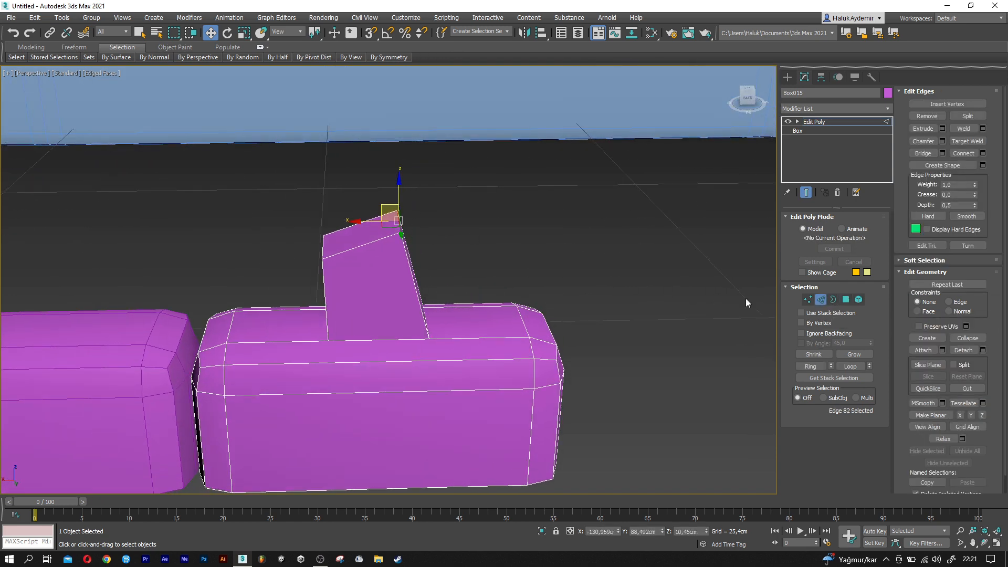
# At polygon level, extrude the tilted top polygon by another 4 cm
pyautogui.click(845, 300)
pyautogui.keyDown('alt'); pyautogui.moveTo(560, 266); pyautogui.dragTo(588, 246, button='middle'); pyautogui.keyUp('alt')
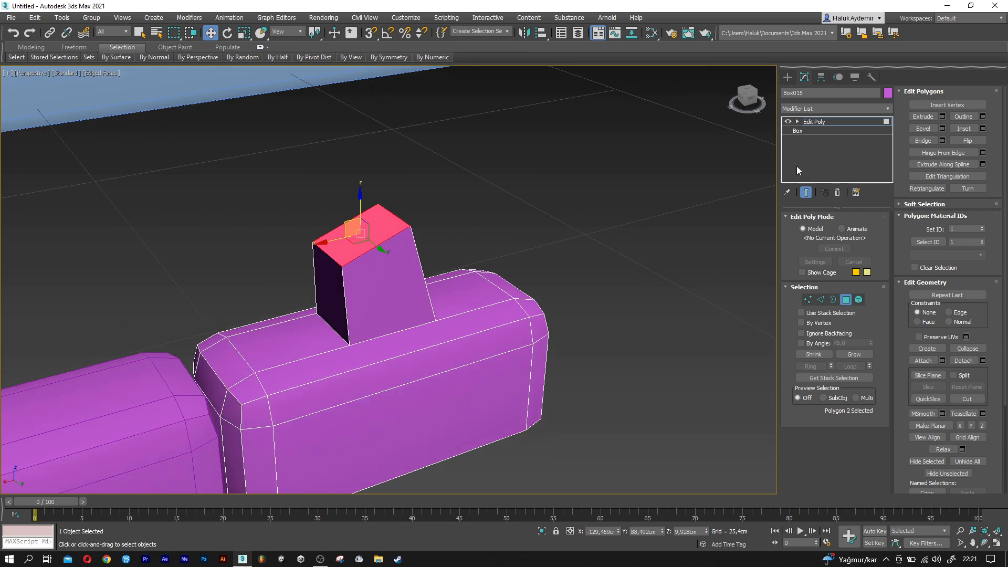
pyautogui.click(941, 116)
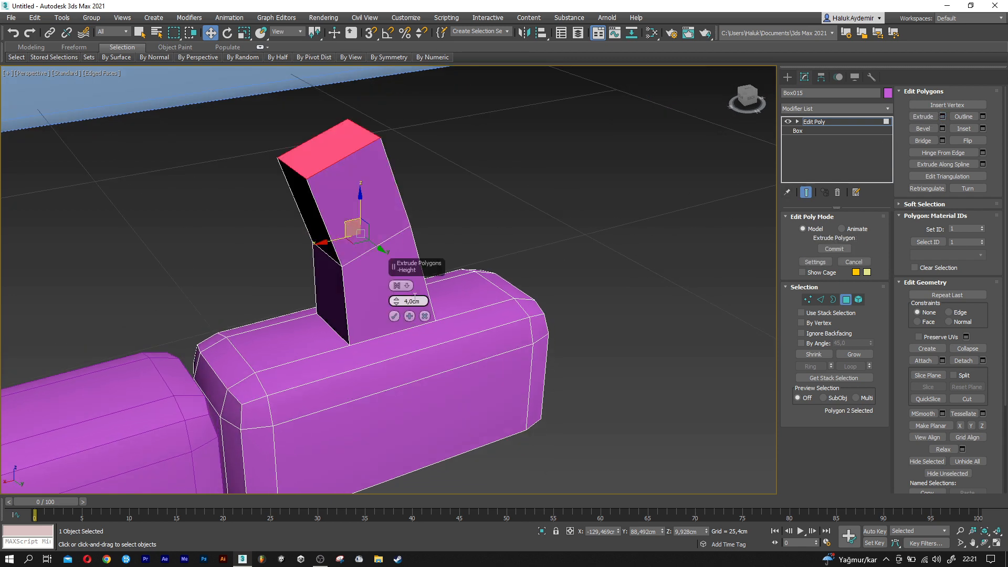
pyautogui.click(395, 317)
# Rotate the second extrusion's top polygon to adjust its slant, and scale it down to taper the tooth
pyautogui.keyDown('alt'); pyautogui.moveTo(394, 293); pyautogui.dragTo(362, 173, button='middle'); pyautogui.keyUp('alt')
pyautogui.press('e')
pyautogui.moveTo(356, 122); pyautogui.dragTo(318, 169)
pyautogui.press('w')
pyautogui.press('r')
pyautogui.press('w')
pyautogui.keyDown('alt'); pyautogui.moveTo(319, 163); pyautogui.dragTo(348, 169, button='middle'); pyautogui.keyUp('alt')
pyautogui.scroll(3, 347, 169)
# At edge level, chamfer the four edges around the tooth's top face by 0.3 cm
pyautogui.click(820, 300)
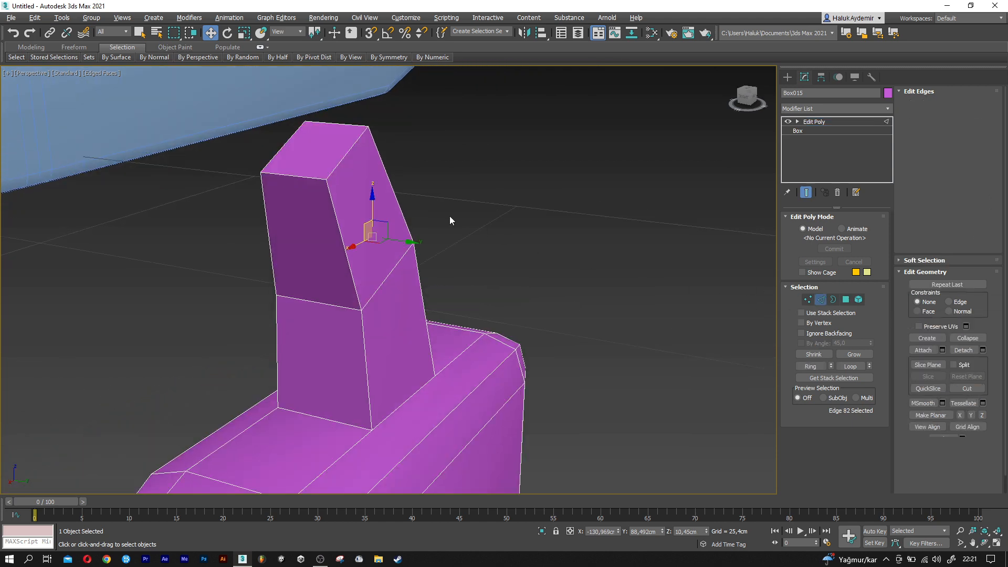
pyautogui.click(341, 160)
pyautogui.keyDown('ctrl'); pyautogui.click(284, 151); pyautogui.keyUp('ctrl')
pyautogui.keyDown('ctrl'); pyautogui.click(284, 150); pyautogui.keyUp('ctrl')
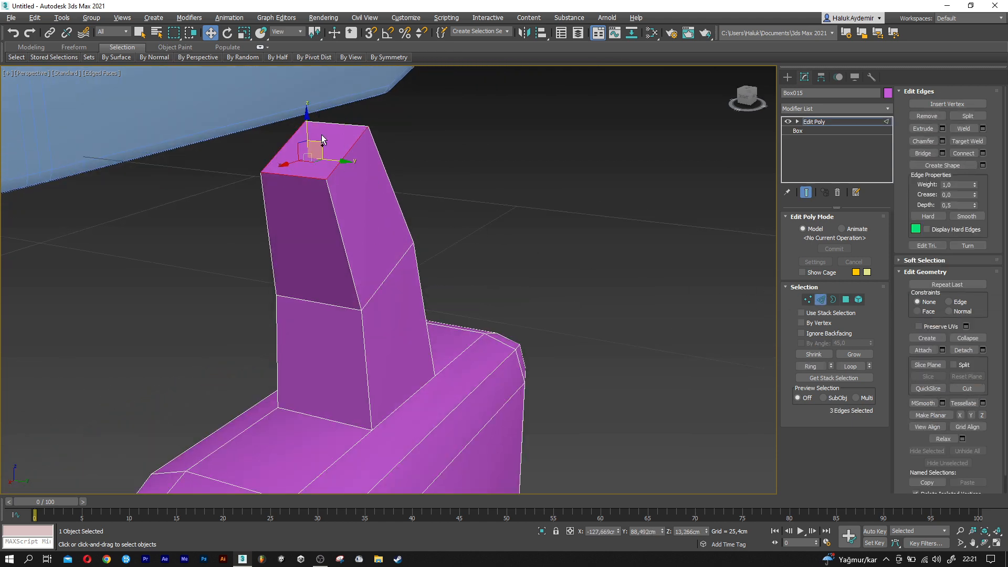
pyautogui.keyDown('ctrl'); pyautogui.click(332, 125); pyautogui.keyUp('ctrl')
pyautogui.moveTo(417, 182); pyautogui.dragTo(489, 252, button='middle')
pyautogui.scroll(2, 478, 289)
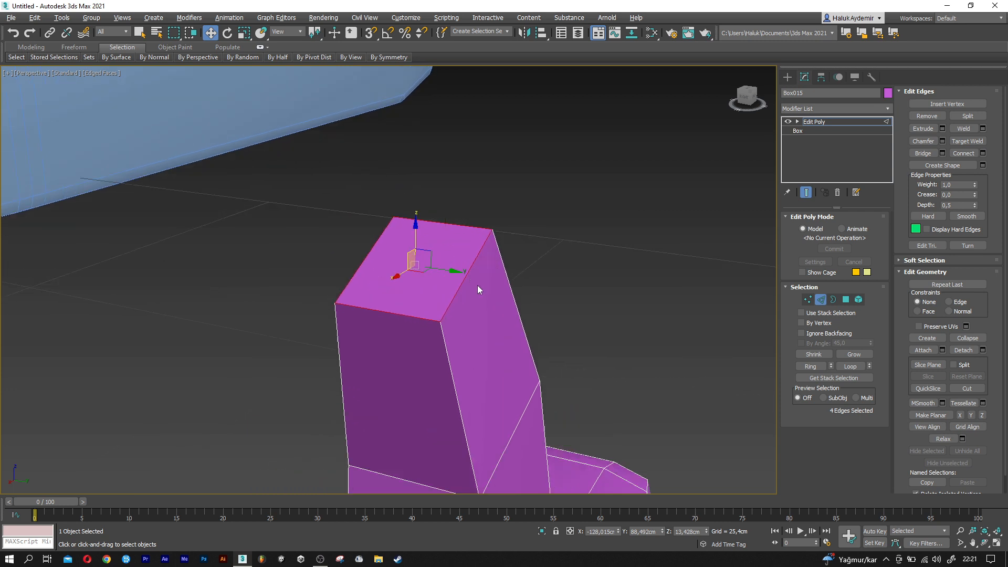
pyautogui.click(942, 142)
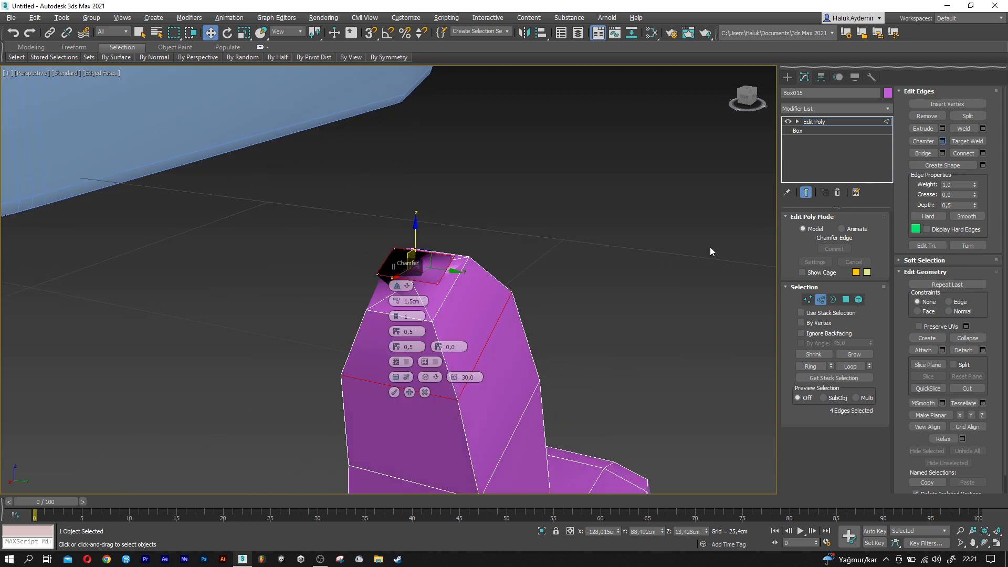
pyautogui.moveTo(400, 308); pyautogui.dragTo(398, 301)
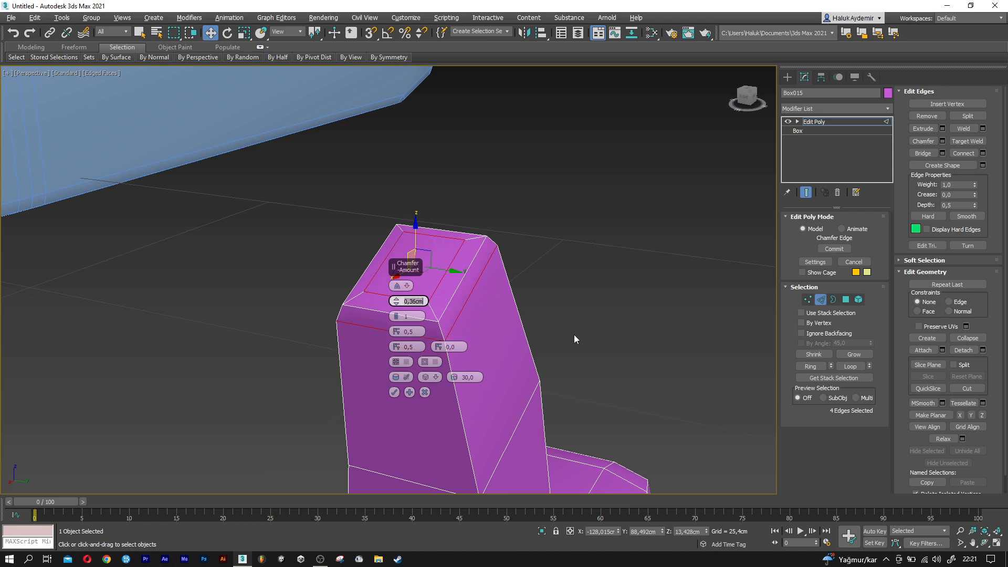
pyautogui.write('0,3')
pyautogui.press('Return')
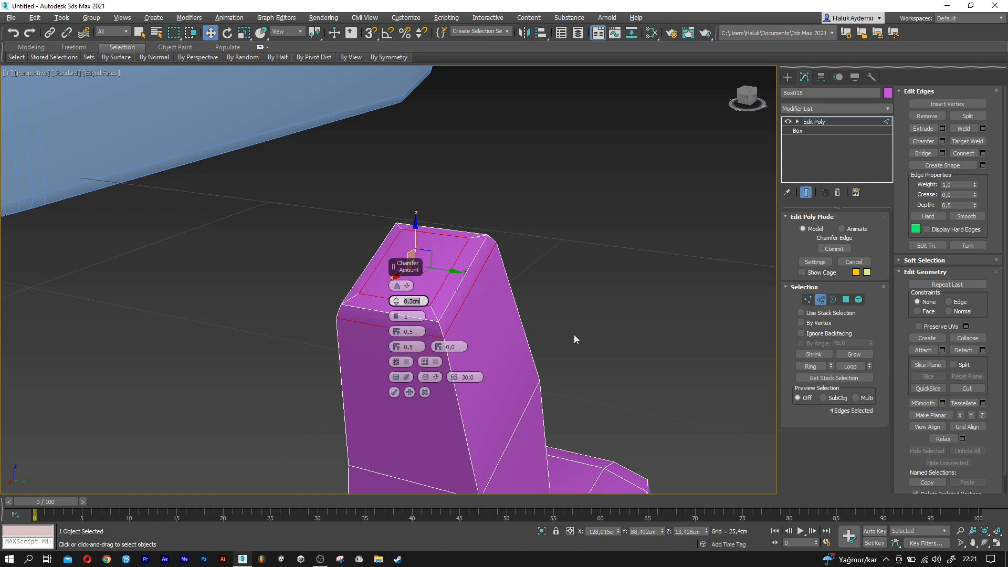
pyautogui.click(394, 393)
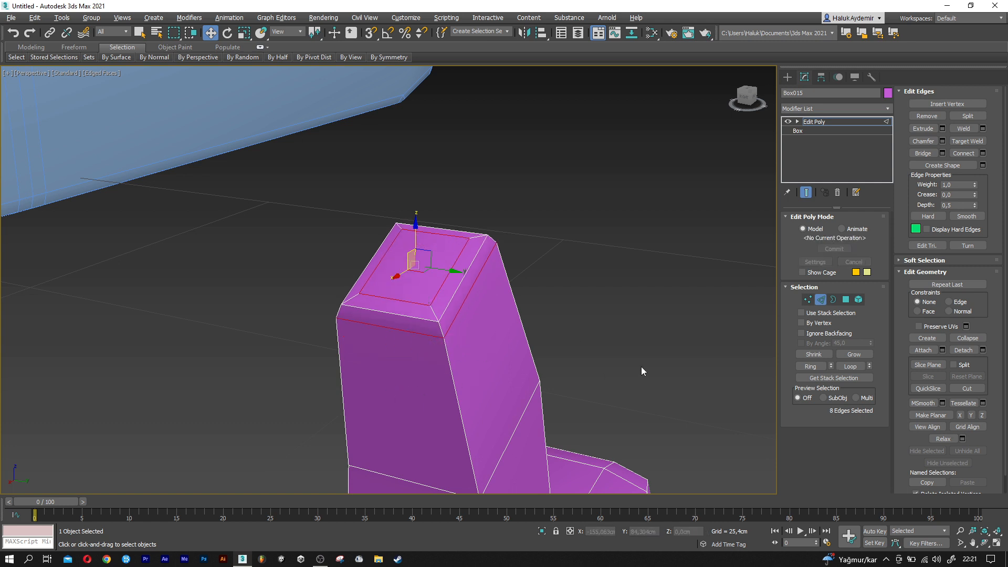
# At vertex level, select the six vertices at the low end of the tooth's chamfered tip and move them slightly along X
pyautogui.click(808, 301)
pyautogui.keyDown('alt'); pyautogui.moveTo(609, 295); pyautogui.dragTo(539, 275, button='middle'); pyautogui.keyUp('alt')
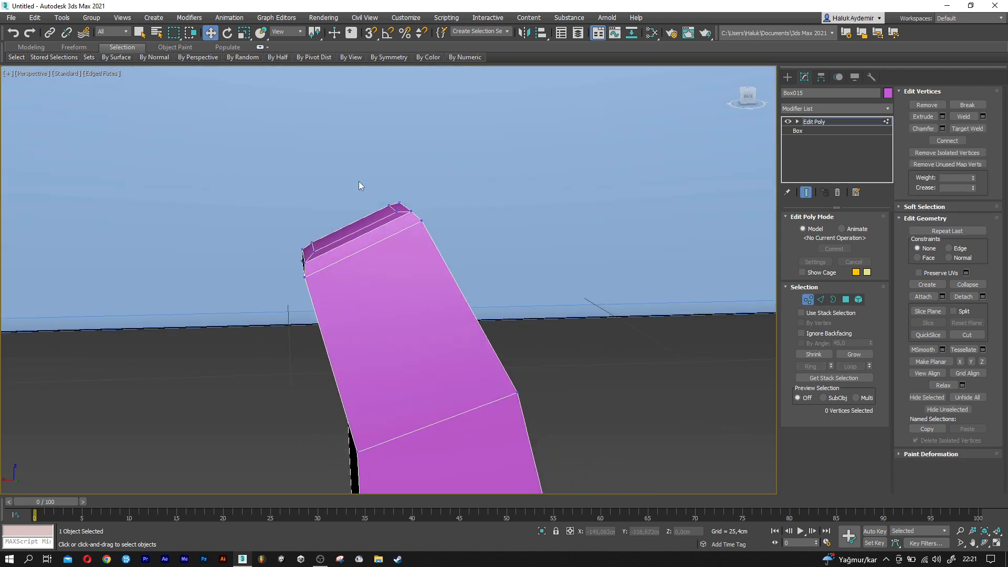
pyautogui.moveTo(469, 244); pyautogui.dragTo(469, 246)
pyautogui.keyDown('alt'); pyautogui.moveTo(470, 246); pyautogui.dragTo(429, 249, button='middle'); pyautogui.keyUp('alt')
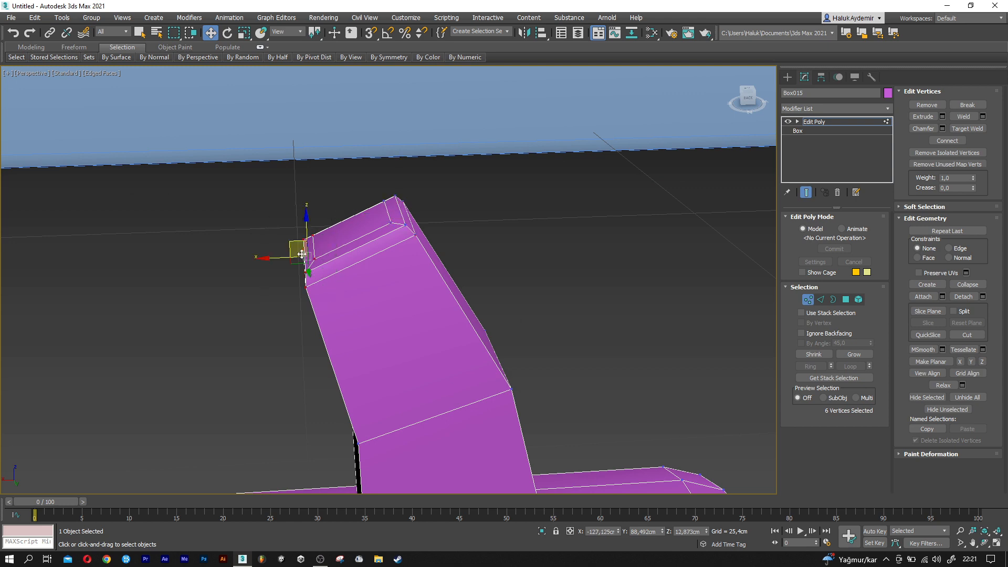
pyautogui.keyDown('alt'); pyautogui.moveTo(340, 274); pyautogui.dragTo(367, 271, button='middle'); pyautogui.keyUp('alt')
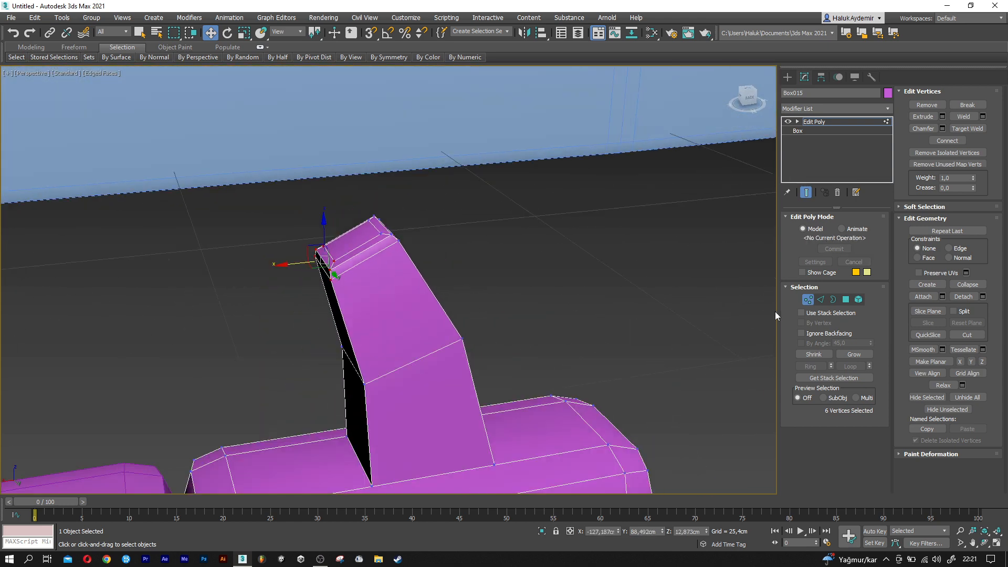
# Leave vertex editing on the toothed link and turn off the edged-faces display
pyautogui.click(807, 303)
pyautogui.scroll(-5, 509, 320)
pyautogui.press('F4')
pyautogui.keyDown('alt'); pyautogui.moveTo(463, 373); pyautogui.dragTo(445, 378, button='middle'); pyautogui.keyUp('alt')
pyautogui.scroll(-2, 440, 377)
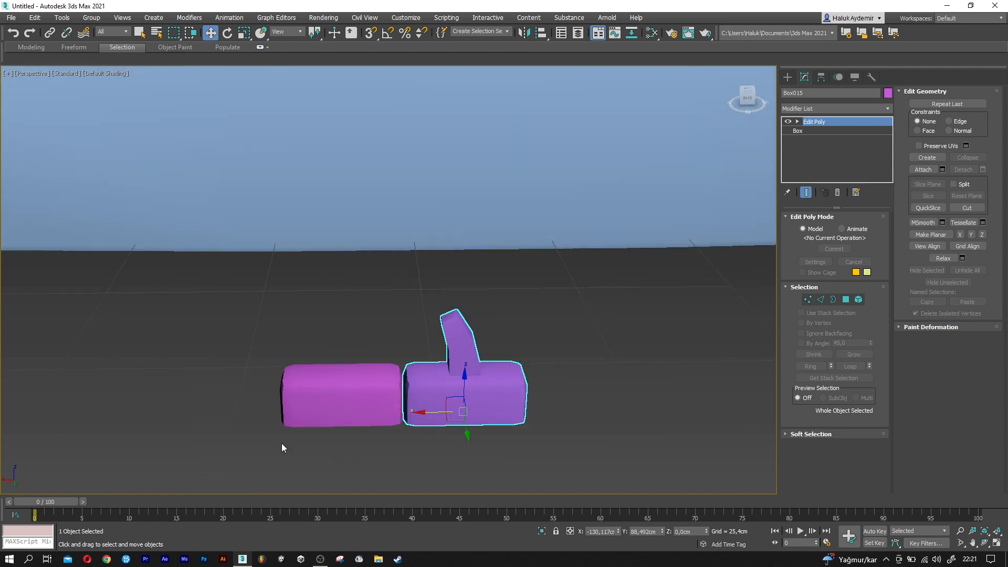
# Select the plain link together with the toothed link and group them
pyautogui.moveTo(547, 339); pyautogui.dragTo(547, 339)
pyautogui.scroll(-3, 127, 114)
pyautogui.moveTo(200, 162); pyautogui.dragTo(292, 306, button='middle')
pyautogui.click(92, 19)
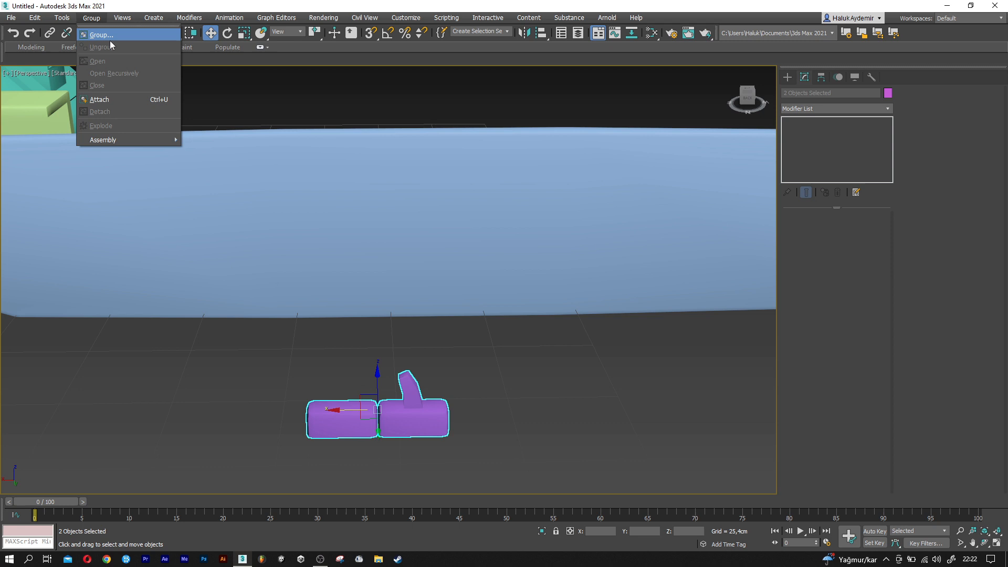
pyautogui.click(110, 36)
pyautogui.click(506, 296)
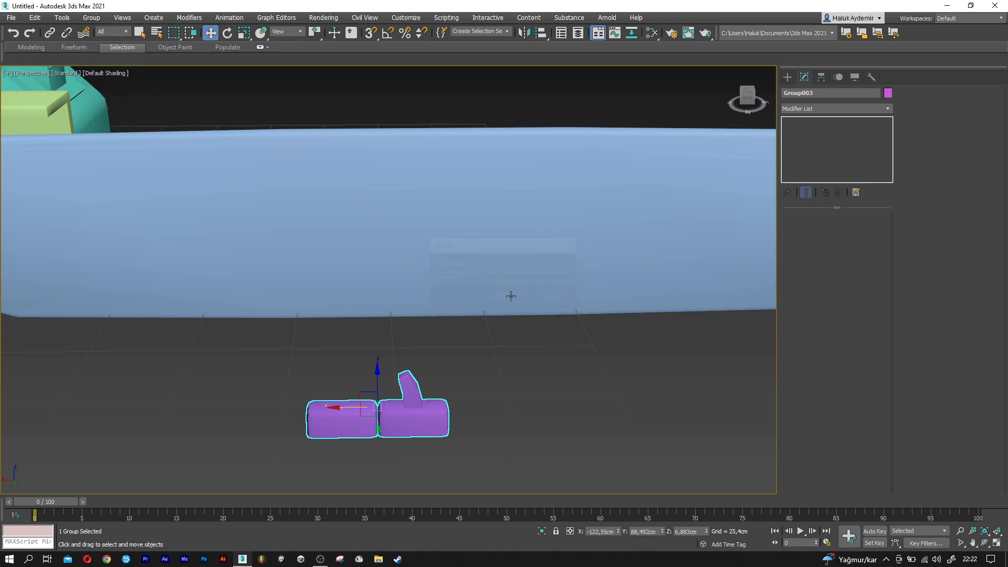
# Align the grouped link pair to the blade and raise it so it sits on the blade's upper edge
pyautogui.click(536, 39)
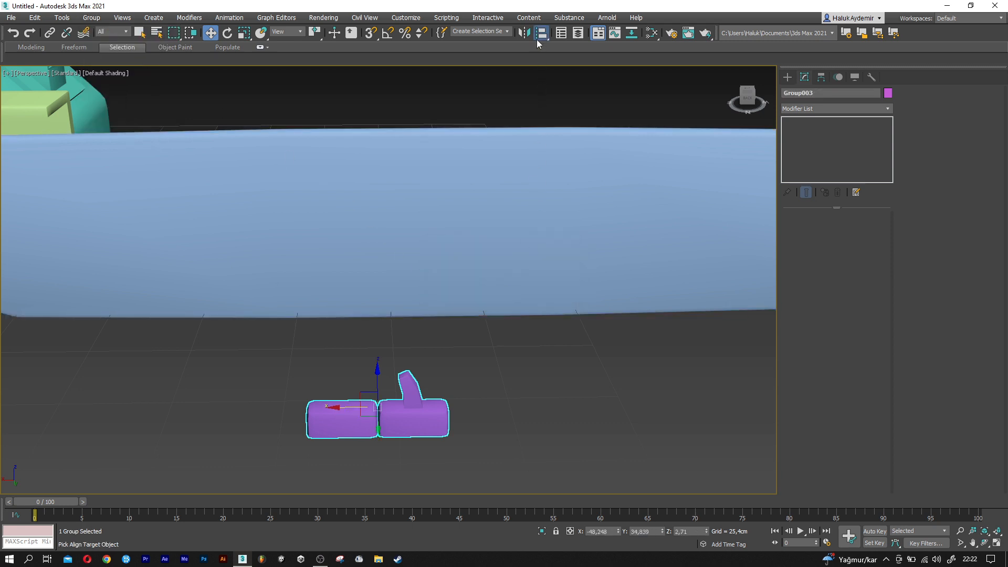
pyautogui.click(436, 195)
pyautogui.click(499, 362)
pyautogui.moveTo(453, 293); pyautogui.dragTo(445, 341, button='middle')
pyautogui.moveTo(416, 237); pyautogui.dragTo(421, 139)
pyautogui.scroll(4, 421, 140)
pyautogui.press('f')
pyautogui.press('z')
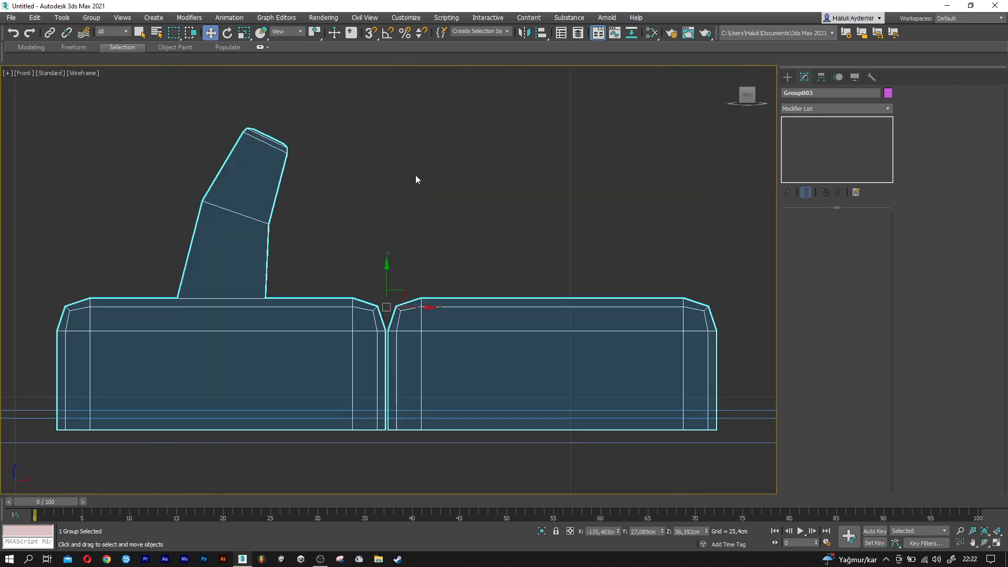
pyautogui.moveTo(387, 286)
pyautogui.mouseDown()
pyautogui.moveTo(384, 266)
pyautogui.moveTo(384, 277)
pyautogui.mouseUp()
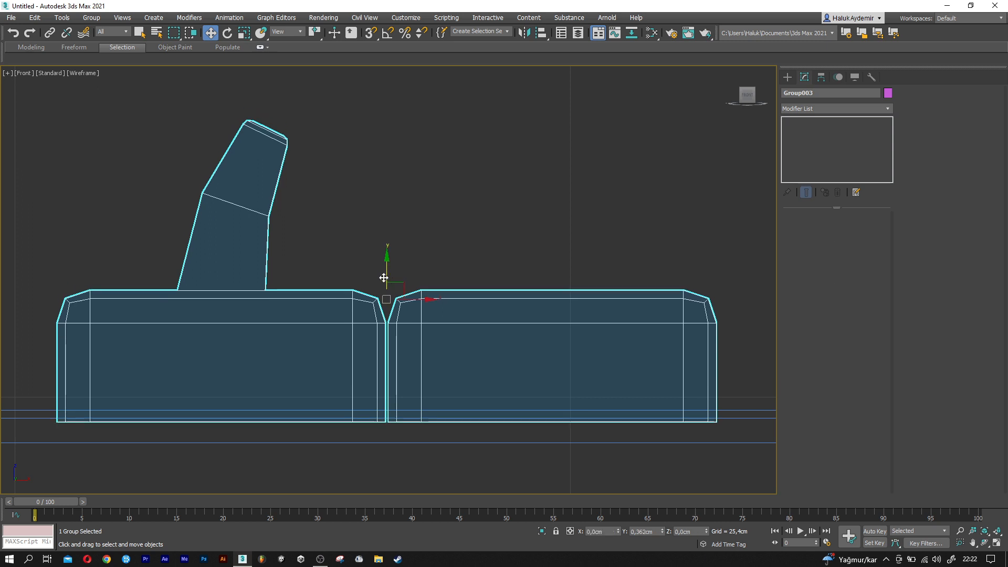
# Clone the link pair along the blade's upper edge toward the tip as 4 independent copies, spaced end to end
pyautogui.press('p')
pyautogui.moveTo(389, 290)
pyautogui.keyDown('alt'); pyautogui.mouseDown(button='middle')
pyautogui.moveTo(434, 288)
pyautogui.moveTo(281, 294)
pyautogui.mouseUp(button='middle'); pyautogui.keyUp('alt')
pyautogui.scroll(-2, 416, 285)
pyautogui.scroll(1, 416, 282)
pyautogui.scroll(1, 294, 286)
pyautogui.keyDown('shift'); pyautogui.moveTo(227, 263); pyautogui.dragTo(400, 258); pyautogui.keyUp('shift')
pyautogui.click(531, 285)
pyautogui.click(531, 284)
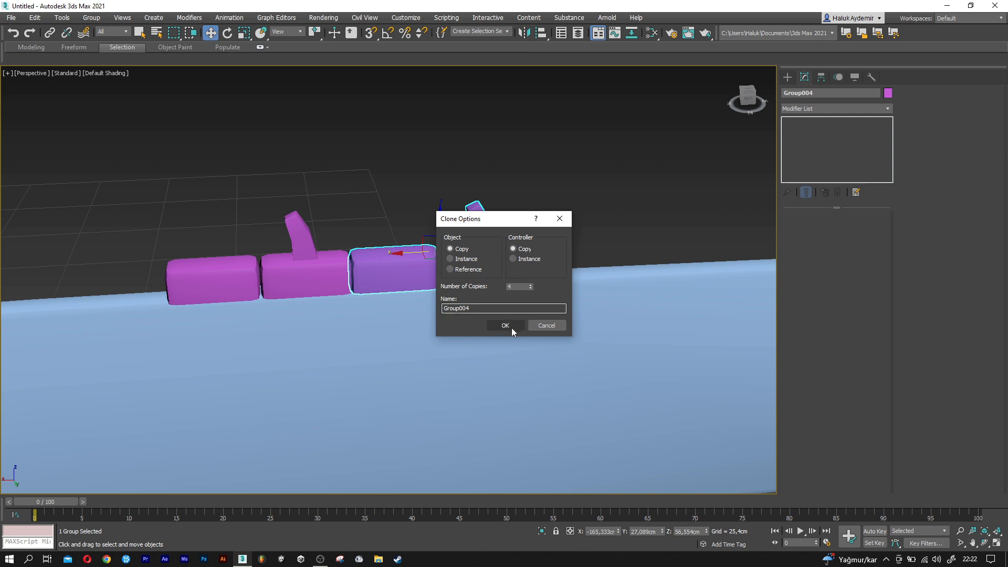
pyautogui.click(510, 327)
pyautogui.press('z')
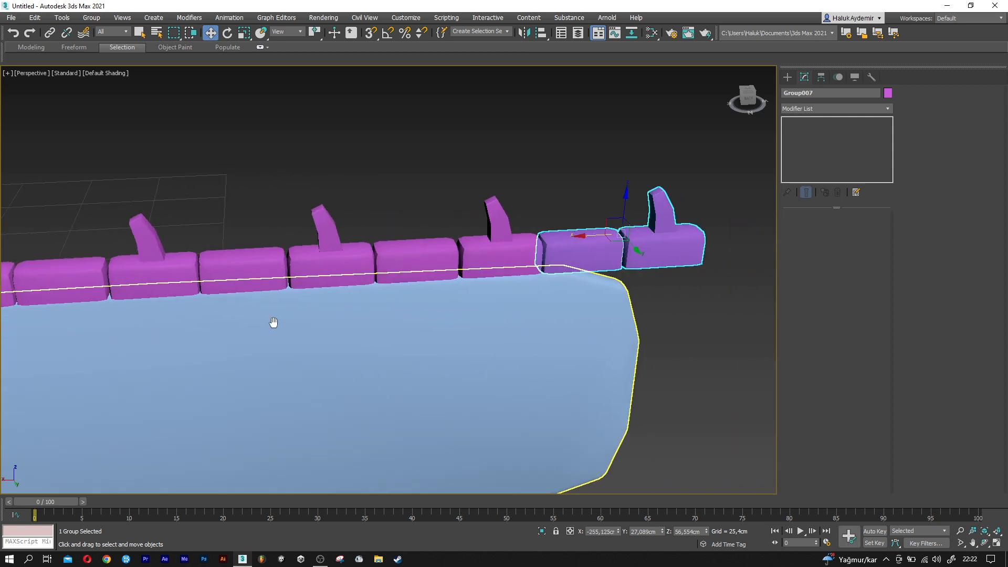
# Rotate the link pair at the blade tip to follow the downward slope, move it onto the blade, and ungroup it
pyautogui.press('e')
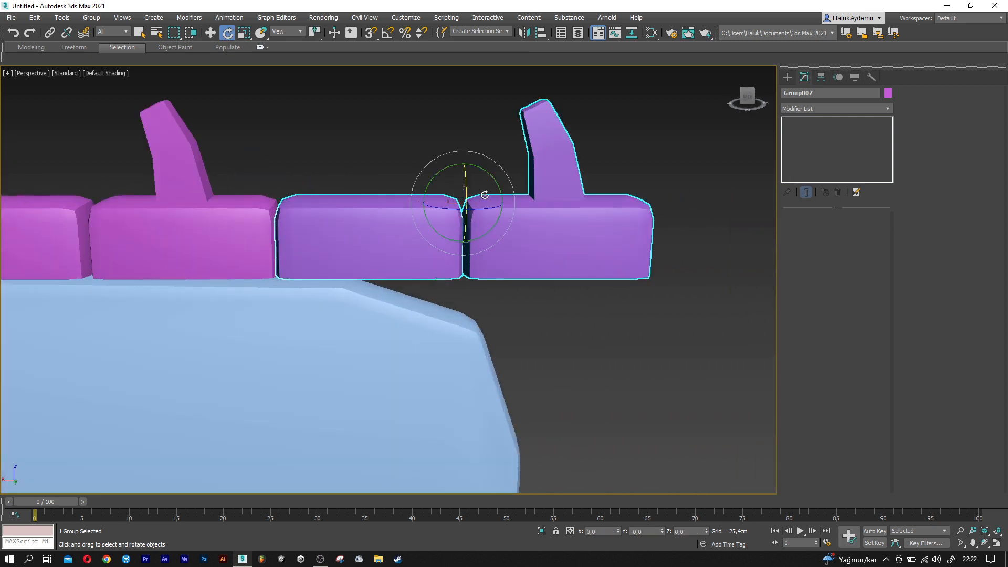
pyautogui.moveTo(491, 175); pyautogui.dragTo(485, 260)
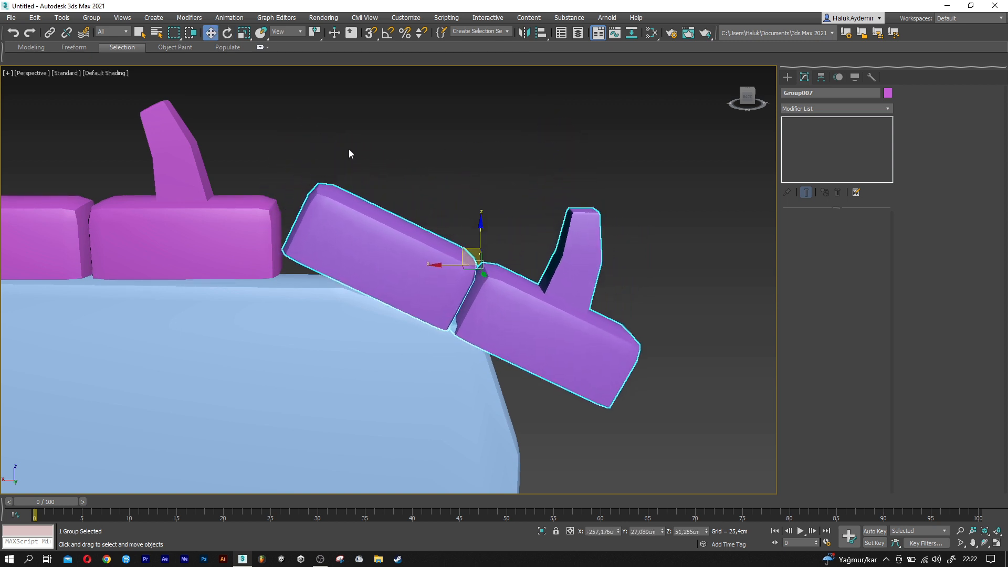
pyautogui.click(91, 18)
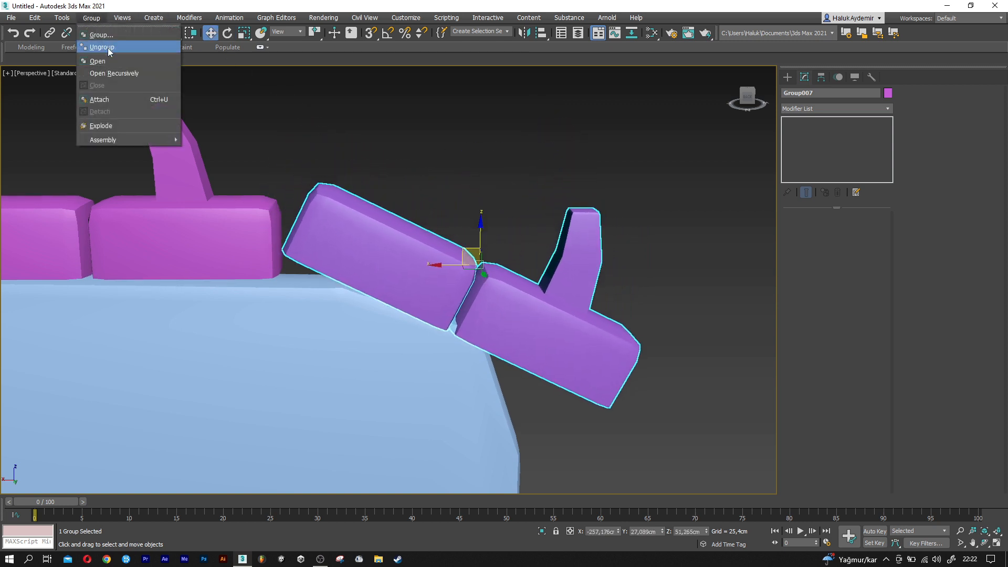
pyautogui.click(109, 46)
# Rotate the ungrouped plain link to adjust its tilt over the first bevel of the blade tip
pyautogui.click(362, 244)
pyautogui.scroll(2, 376, 273)
pyautogui.press('e')
pyautogui.moveTo(381, 266); pyautogui.dragTo(375, 262)
# Ungroup the neighbouring link pair before the bevel, and tilt and lower its plain link to match the blade's edge
pyautogui.moveTo(331, 266); pyautogui.dragTo(600, 252, button='middle')
pyautogui.moveTo(398, 263); pyautogui.dragTo(535, 268, button='middle')
pyautogui.click(216, 258)
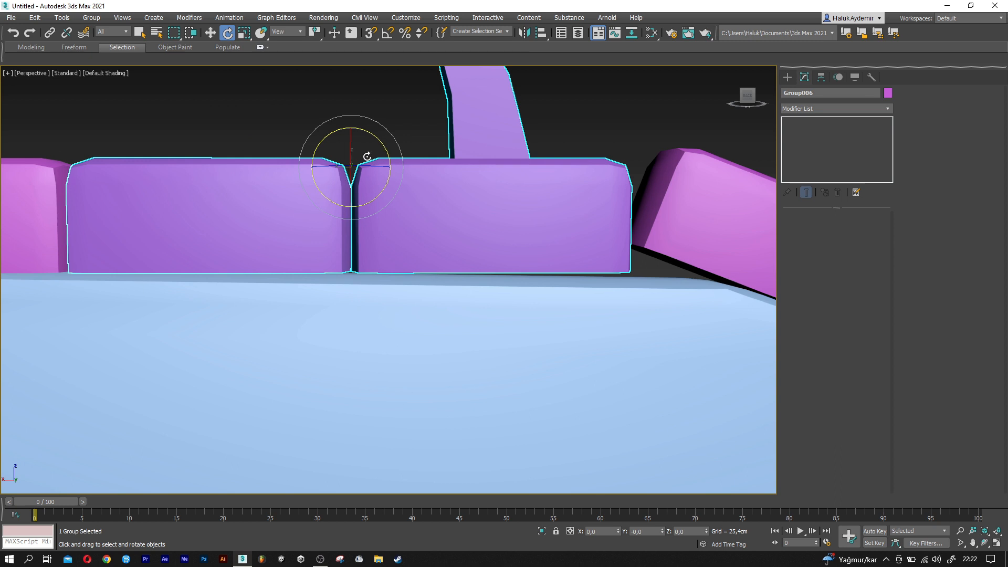
pyautogui.moveTo(367, 156); pyautogui.dragTo(391, 178, button='middle')
pyautogui.click(90, 20)
pyautogui.click(103, 46)
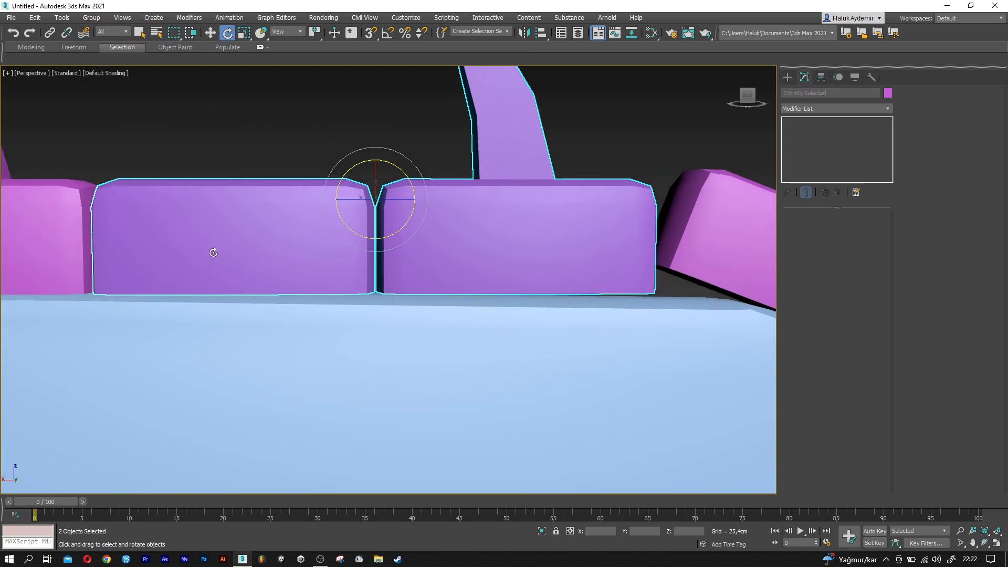
pyautogui.click(212, 250)
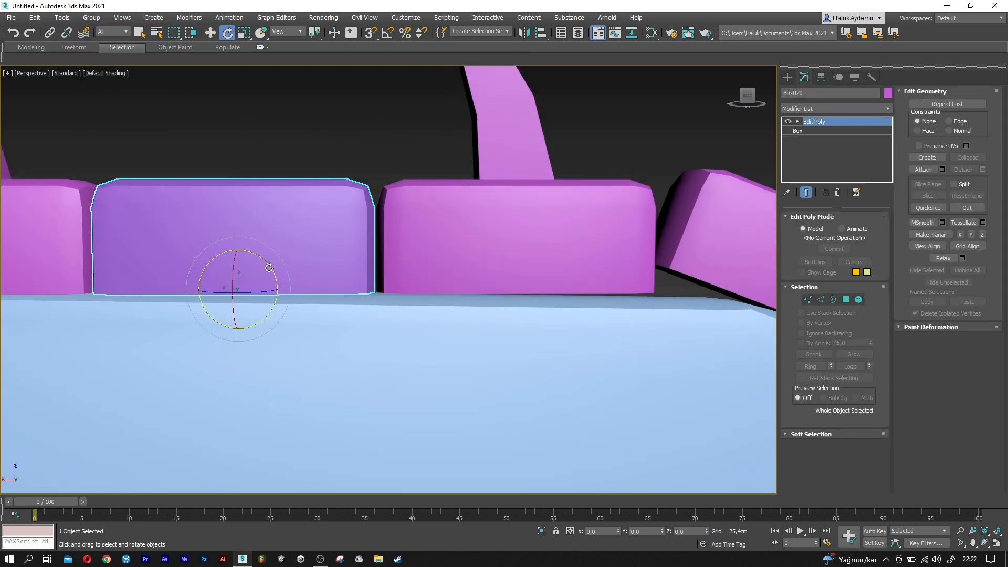
pyautogui.moveTo(268, 268); pyautogui.dragTo(270, 266)
pyautogui.press('w')
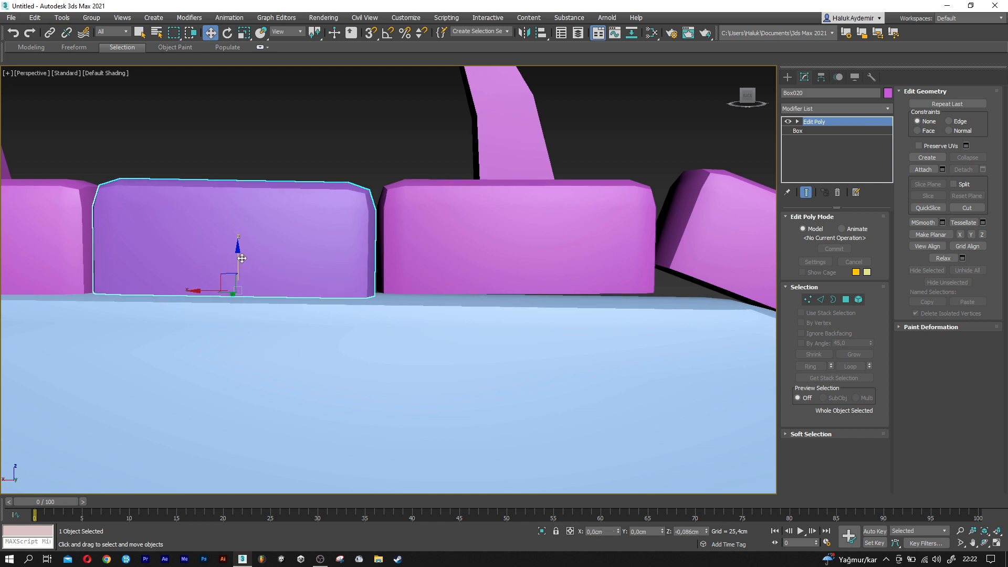
# Lower the toothed link just before the bevel onto the blade and tilt it to follow the edge
pyautogui.click(434, 250)
pyautogui.press('z')
pyautogui.moveTo(370, 280)
pyautogui.mouseDown()
pyautogui.moveTo(402, 290)
pyautogui.moveTo(367, 296)
pyautogui.mouseUp()
pyautogui.press('e')
pyautogui.press('w')
# Rotate the plain link on the first bevel to match its slope and seat it against the blade
pyautogui.moveTo(375, 317); pyautogui.dragTo(158, 290, button='middle')
pyautogui.click(406, 272)
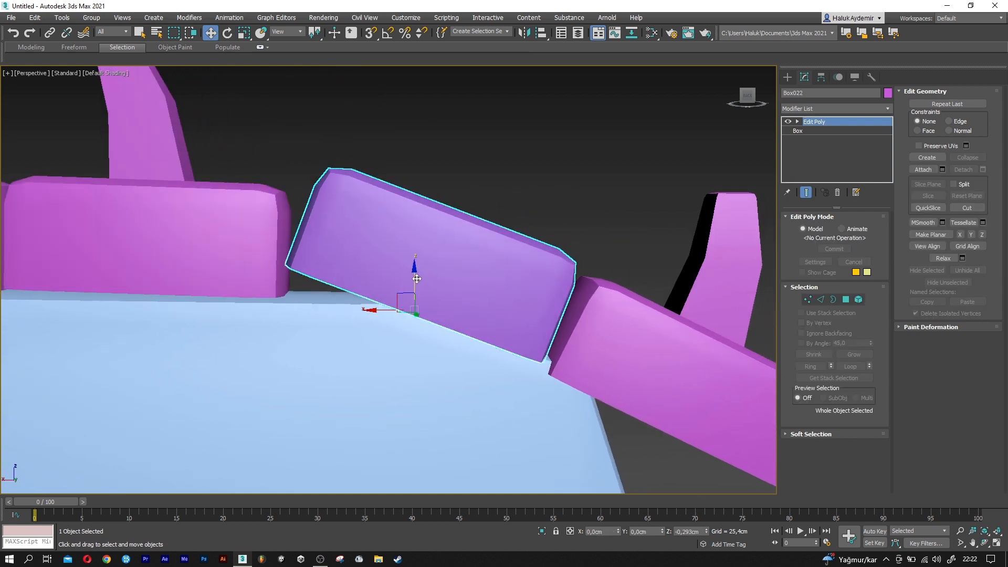
pyautogui.press('e')
pyautogui.moveTo(432, 279); pyautogui.dragTo(411, 303)
pyautogui.press('w')
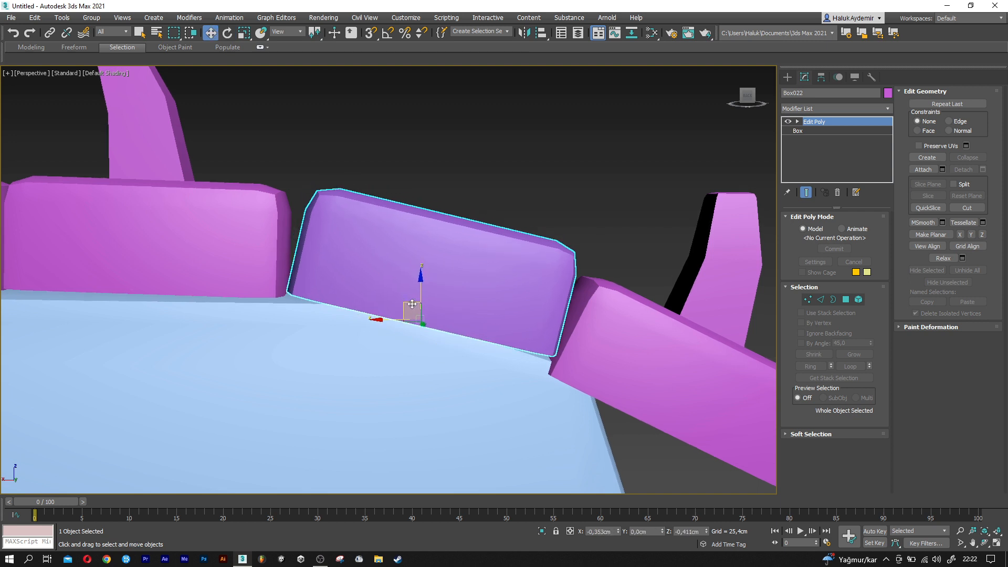
# Rotate the last toothed link to the steep bevel of the blade tip and move it against the blade
pyautogui.moveTo(446, 320); pyautogui.dragTo(348, 263, button='middle')
pyautogui.click(420, 286)
pyautogui.press('e')
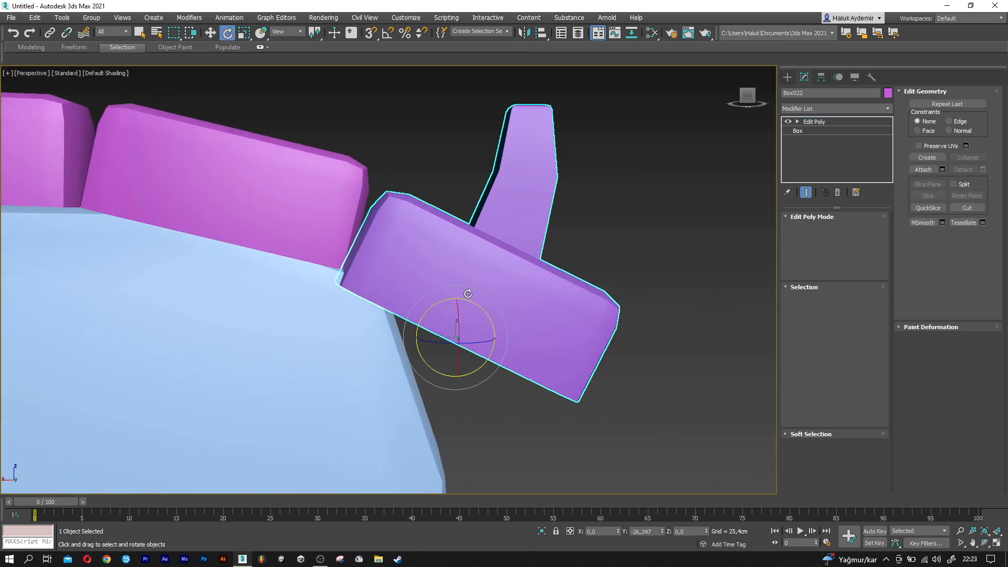
pyautogui.moveTo(485, 314); pyautogui.dragTo(404, 368)
pyautogui.press('w')
pyautogui.scroll(-3, 404, 368)
pyautogui.moveTo(402, 367); pyautogui.dragTo(410, 285, button='middle')
# Fine-tune the position and rotation of the toothed link so it lies flush on the steep bevel
pyautogui.press('z')
pyautogui.moveTo(364, 317); pyautogui.dragTo(450, 238, button='middle')
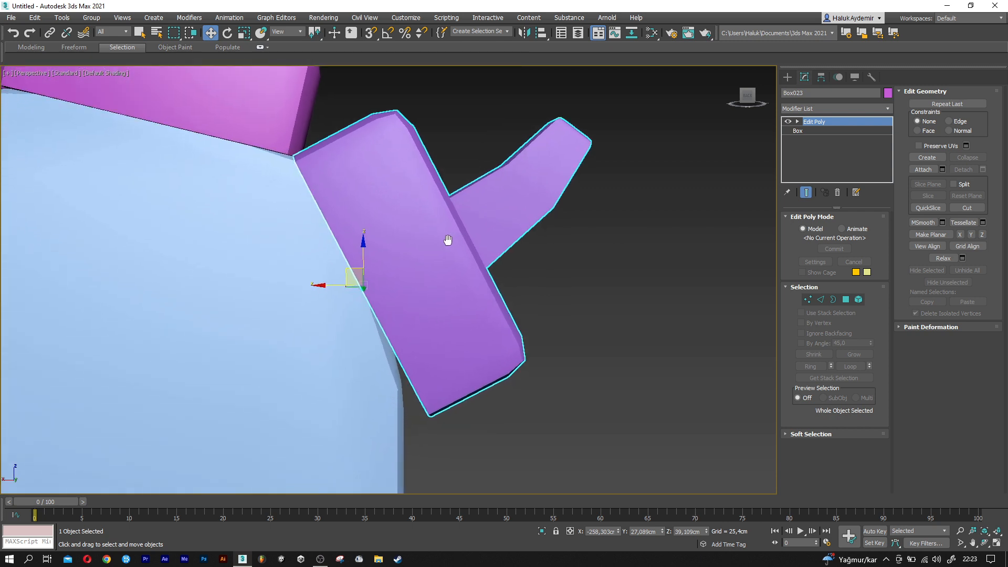
pyautogui.moveTo(407, 278); pyautogui.dragTo(428, 274, button='middle')
pyautogui.moveTo(378, 262)
pyautogui.mouseDown()
pyautogui.moveTo(427, 255)
pyautogui.moveTo(372, 266)
pyautogui.mouseUp()
pyautogui.press('e')
pyautogui.press('w')
# Clone the plain link from the first bevel to a spot below the toothed link at the blade tip
pyautogui.scroll(-3, 372, 266)
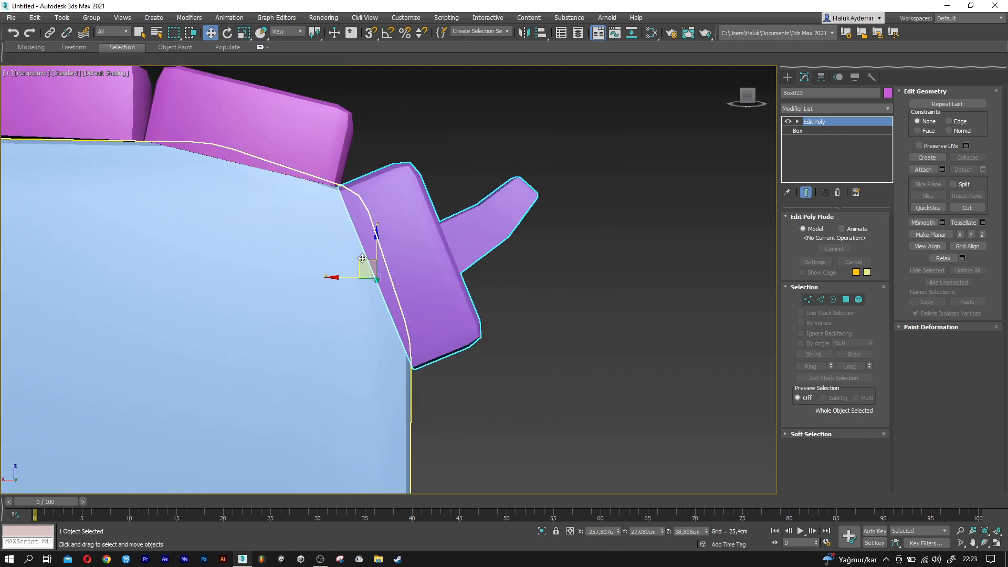
pyautogui.click(236, 150)
pyautogui.moveTo(271, 179)
pyautogui.keyDown('shift'); pyautogui.mouseDown()
pyautogui.moveTo(462, 352)
pyautogui.moveTo(520, 441)
pyautogui.mouseUp(); pyautogui.keyUp('shift')
pyautogui.click(502, 327)
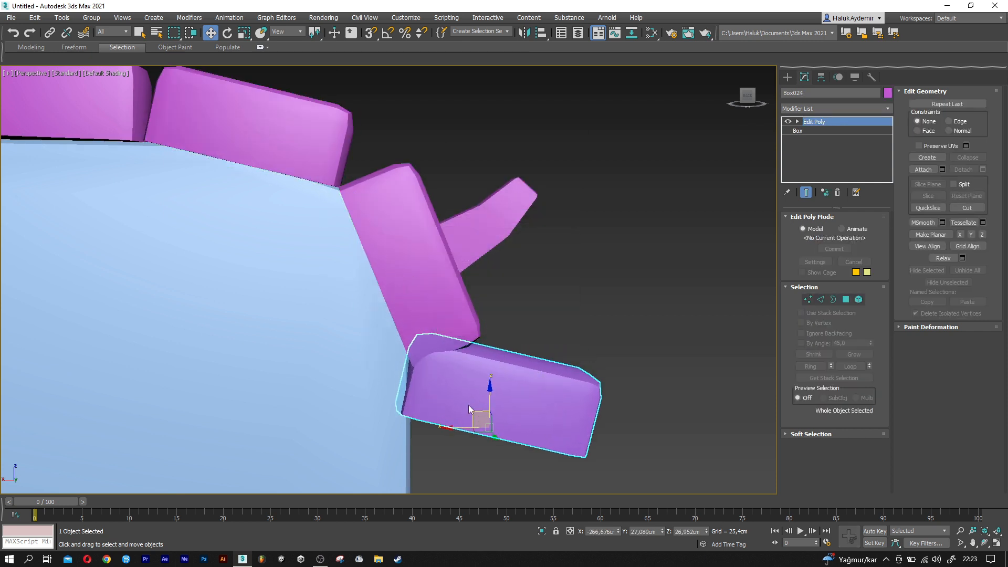
# Rotate the copied plain link upright and move it flush against the blade's vertical end face
pyautogui.moveTo(479, 292); pyautogui.dragTo(490, 221, button='middle')
pyautogui.press('e')
pyautogui.moveTo(536, 370); pyautogui.dragTo(556, 412)
pyautogui.press('w')
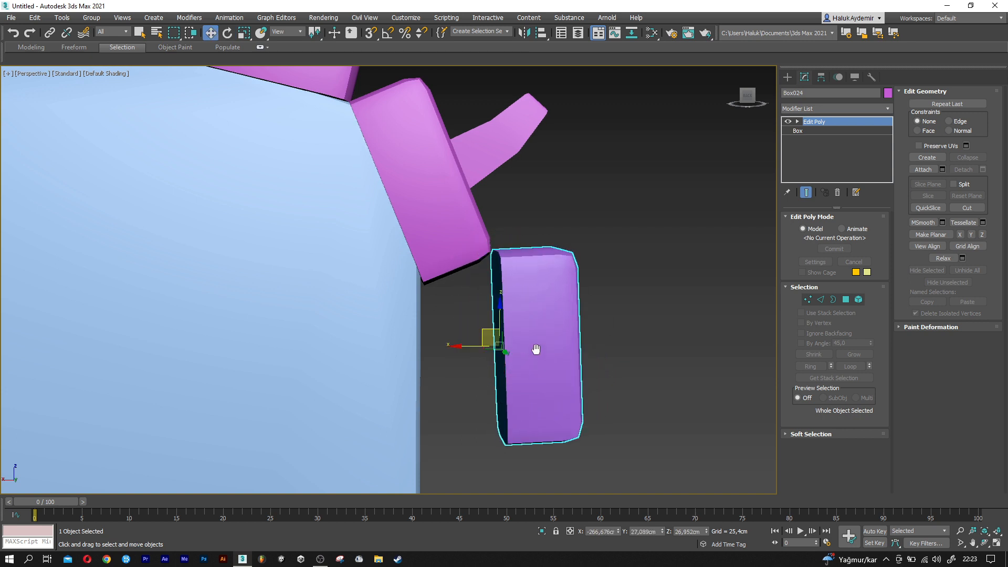
pyautogui.moveTo(529, 359); pyautogui.dragTo(511, 287, button='middle')
pyautogui.moveTo(517, 284); pyautogui.dragTo(424, 331)
pyautogui.press('e')
pyautogui.press('w')
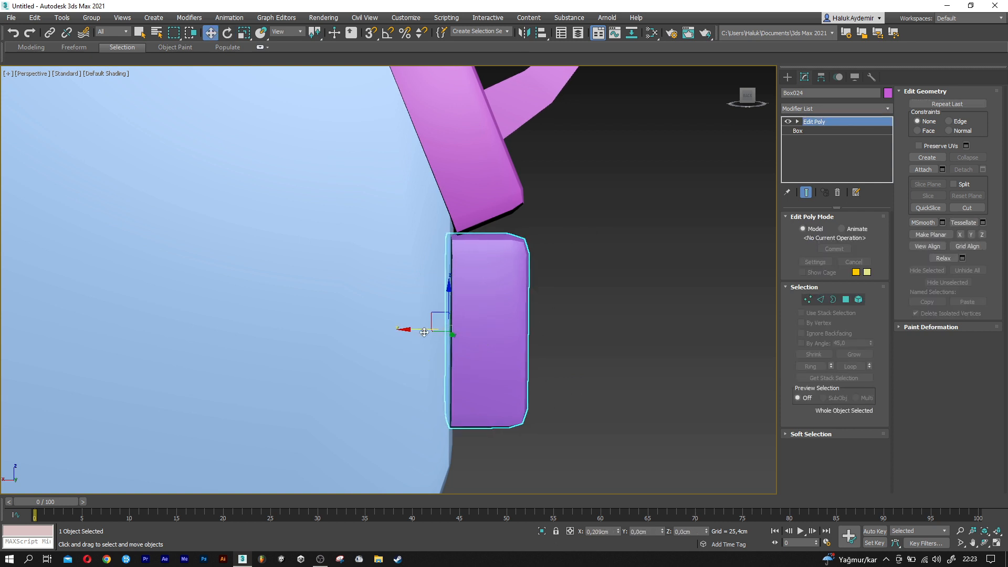
# Clone the toothed link from the upper steep bevel down to the lower bevel of the blade tip
pyautogui.scroll(-2, 442, 298)
pyautogui.click(467, 218)
pyautogui.moveTo(468, 275); pyautogui.dragTo(470, 208, button='middle')
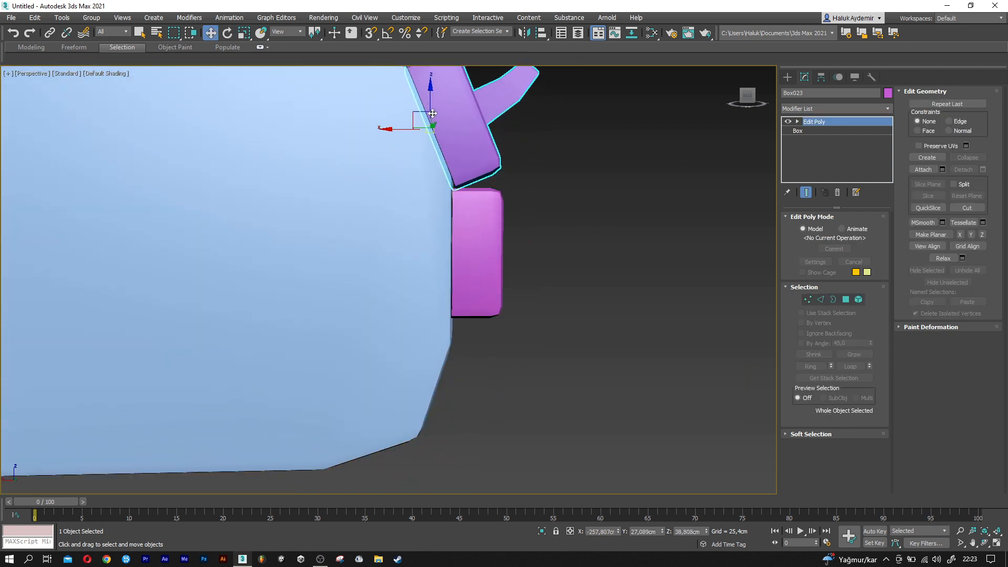
pyautogui.keyDown('shift'); pyautogui.moveTo(433, 134); pyautogui.dragTo(433, 401); pyautogui.keyUp('shift')
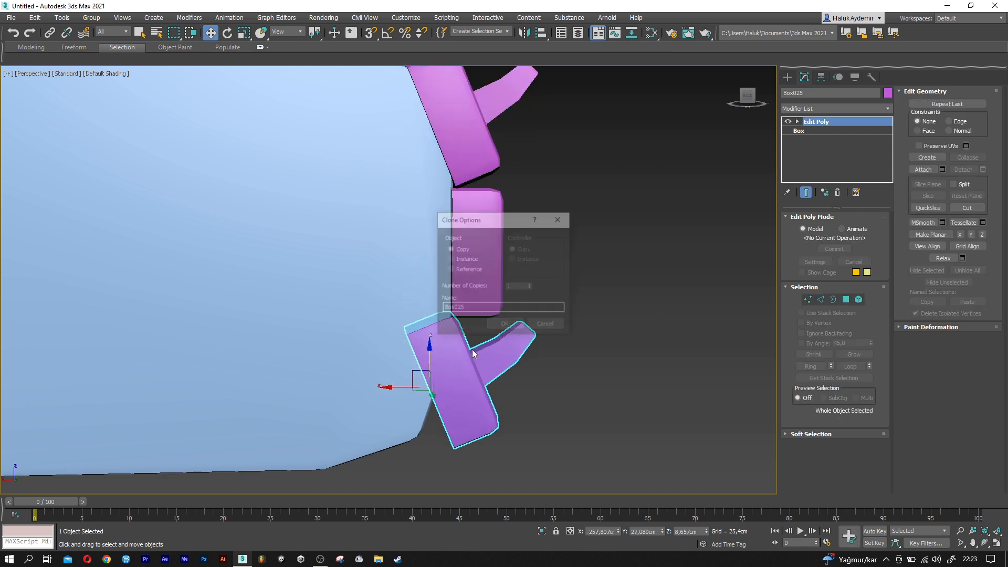
pyautogui.click(512, 323)
# Rotate the copied toothed link to match the lower steep bevel and move it against the blade
pyautogui.scroll(2, 458, 371)
pyautogui.press('e')
pyautogui.moveTo(453, 373)
pyautogui.mouseDown()
pyautogui.moveTo(463, 387)
pyautogui.moveTo(433, 401)
pyautogui.moveTo(406, 378)
pyautogui.moveTo(410, 365)
pyautogui.mouseUp()
pyautogui.press('w')
# Clone the upright plain link from the blade's end face down to the last bevel under the tip
pyautogui.scroll(-2, 409, 363)
pyautogui.moveTo(427, 331); pyautogui.dragTo(522, 316, button='middle')
pyautogui.click(550, 242)
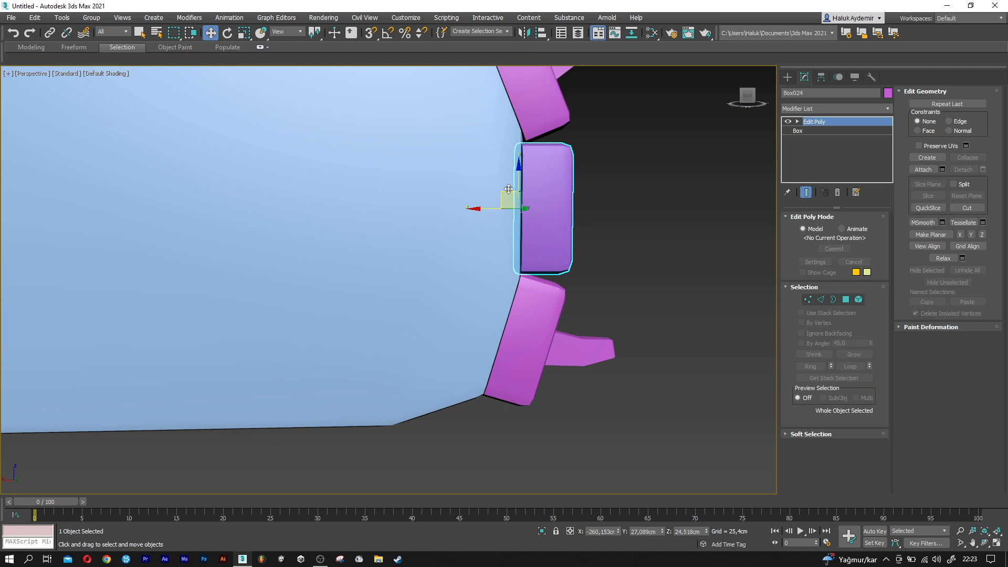
pyautogui.moveTo(508, 231)
pyautogui.keyDown('shift'); pyautogui.mouseDown()
pyautogui.moveTo(448, 414)
pyautogui.moveTo(422, 434)
pyautogui.mouseUp(); pyautogui.keyUp('shift')
pyautogui.click(507, 324)
# Rotate the copied plain link to match the lowest bevel and seat it against the blade's underside
pyautogui.press('e')
pyautogui.moveTo(419, 386); pyautogui.dragTo(516, 367)
pyautogui.press('w')
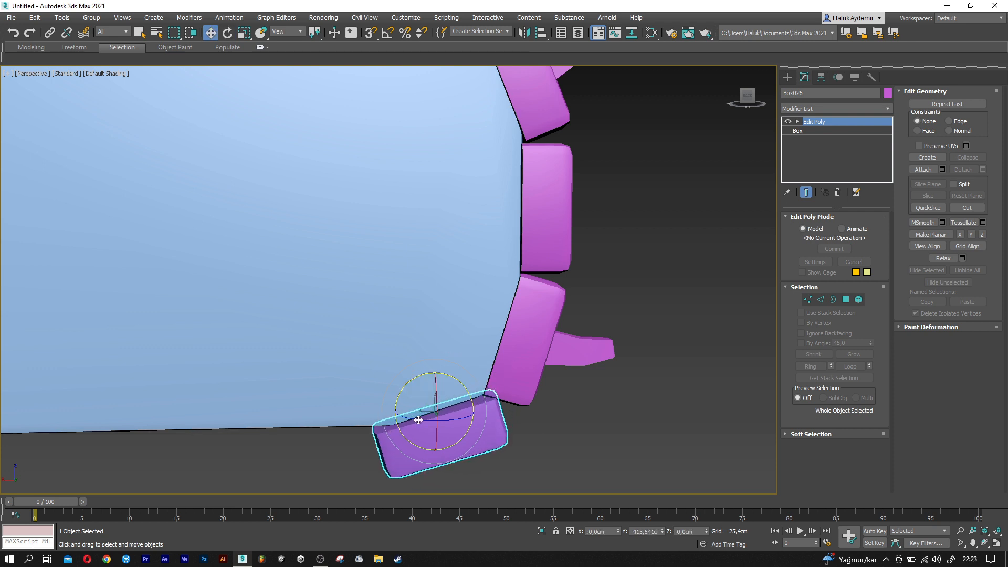
pyautogui.scroll(2, 437, 391)
pyautogui.moveTo(433, 392)
pyautogui.mouseDown()
pyautogui.moveTo(405, 398)
pyautogui.moveTo(420, 384)
pyautogui.mouseUp()
# Select two link groups on the upper edge, excluding the blade, and clone them along X toward the chainsaw body
pyautogui.scroll(-5, 420, 384)
pyautogui.moveTo(367, 348); pyautogui.dragTo(518, 356, button='middle')
pyautogui.scroll(-2, 518, 356)
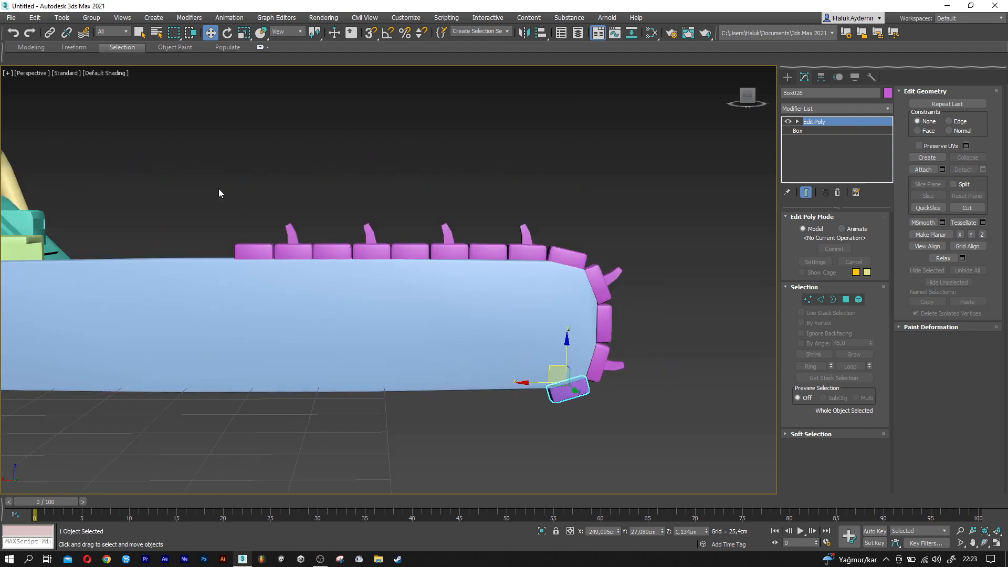
pyautogui.moveTo(489, 310); pyautogui.dragTo(336, 257)
pyautogui.moveTo(333, 255); pyautogui.dragTo(494, 289, button='middle')
pyautogui.keyDown('alt'); pyautogui.click(434, 335); pyautogui.keyUp('alt')
pyautogui.scroll(4, 441, 279)
pyautogui.keyDown('shift'); pyautogui.moveTo(456, 287); pyautogui.dragTo(140, 288); pyautogui.keyUp('shift')
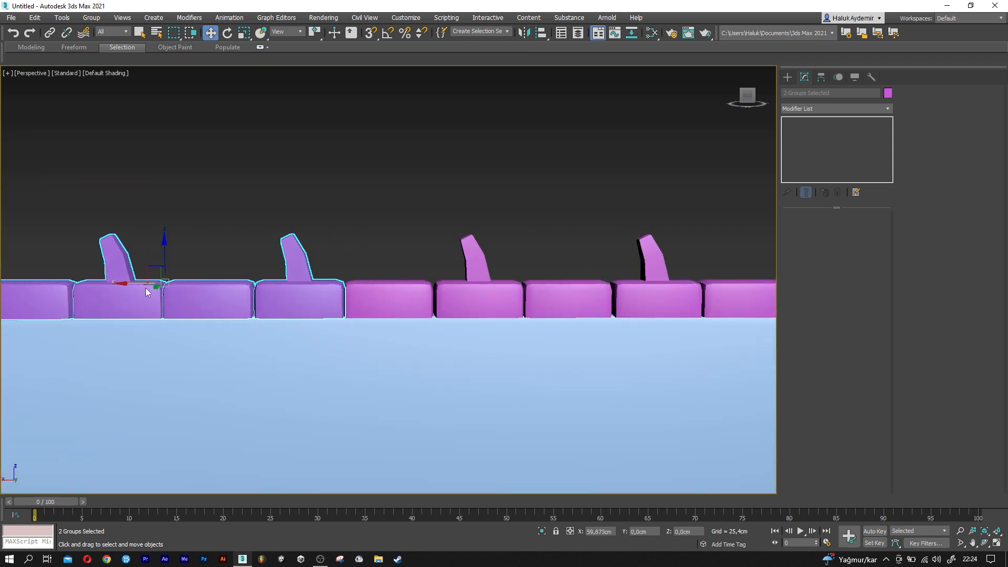
pyautogui.click(488, 324)
# Nudge the two copied link groups along X to even the gap with the existing chain
pyautogui.moveTo(355, 315); pyautogui.dragTo(444, 304, button='middle')
pyautogui.scroll(2, 319, 297)
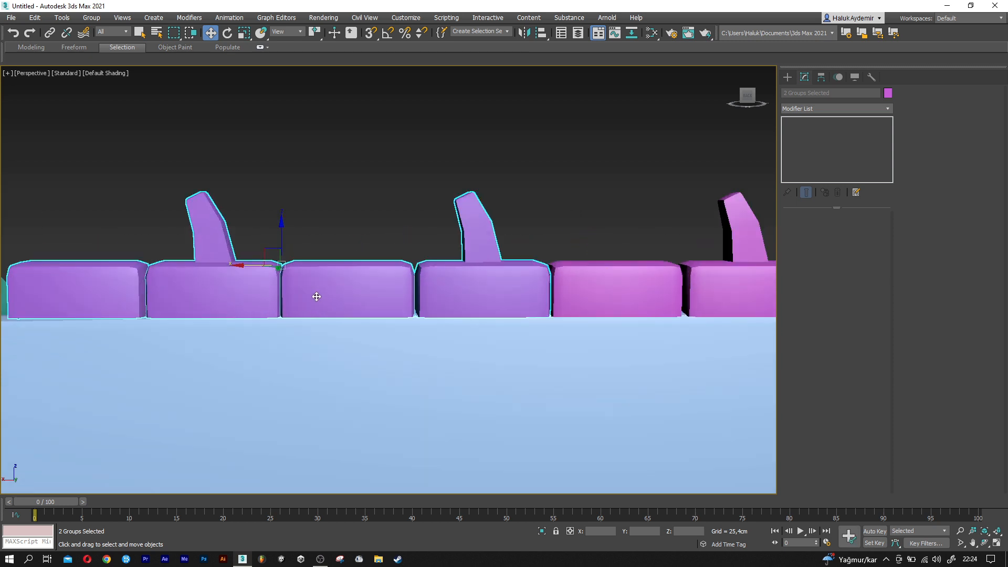
pyautogui.scroll(-2, 319, 297)
pyautogui.moveTo(257, 276); pyautogui.dragTo(256, 275)
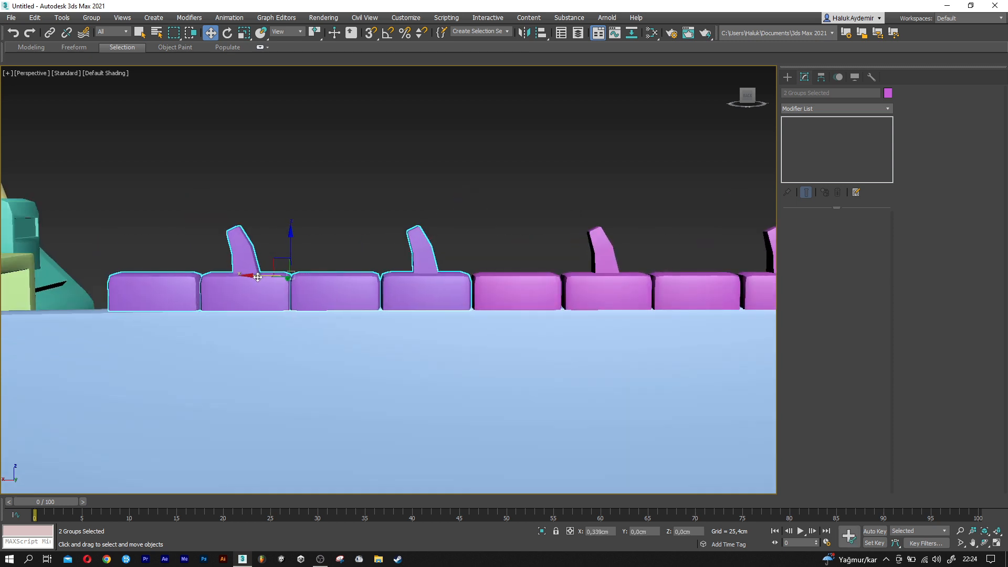
# Ungroup the link pair nearest the chainsaw body
pyautogui.scroll(2, 389, 266)
pyautogui.scroll(1, 259, 275)
pyautogui.click(262, 277)
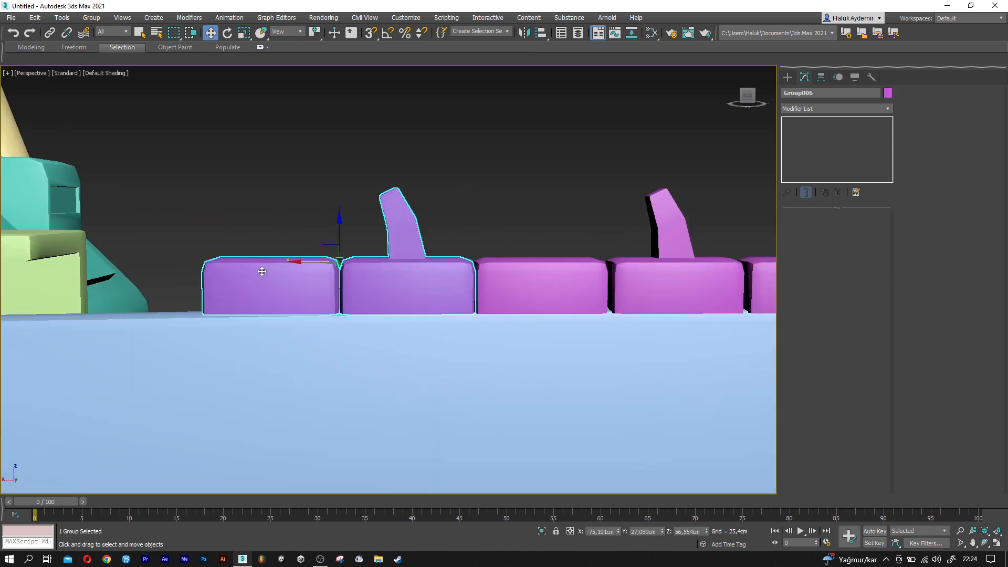
pyautogui.click(90, 19)
pyautogui.click(98, 47)
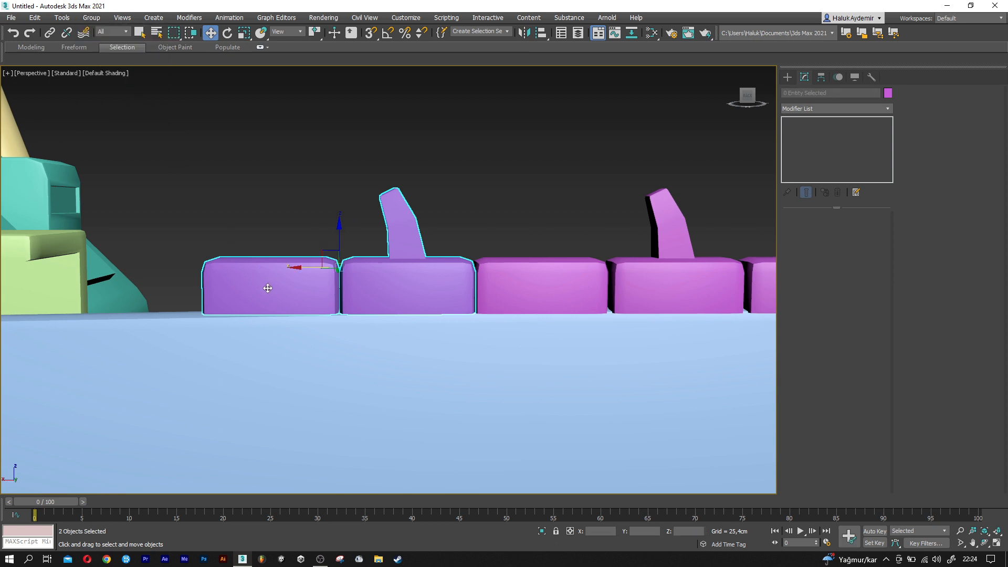
# Tilt the plain link nearest the chainsaw body to follow the blade's edge and seat it on the blade
pyautogui.click(263, 290)
pyautogui.scroll(2, 262, 291)
pyautogui.scroll(3, 268, 288)
pyautogui.press('e')
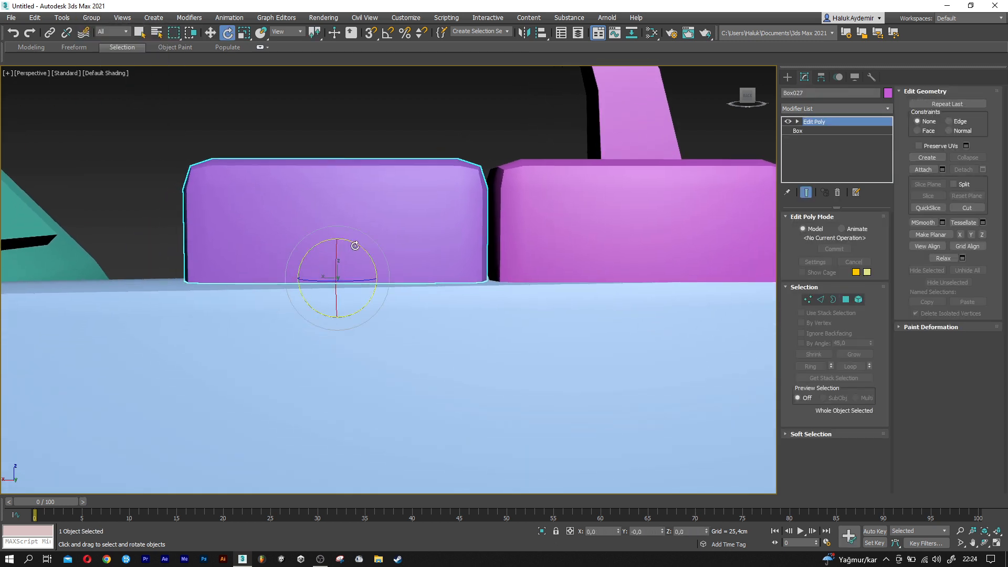
pyautogui.press('w')
pyautogui.scroll(-2, 598, 294)
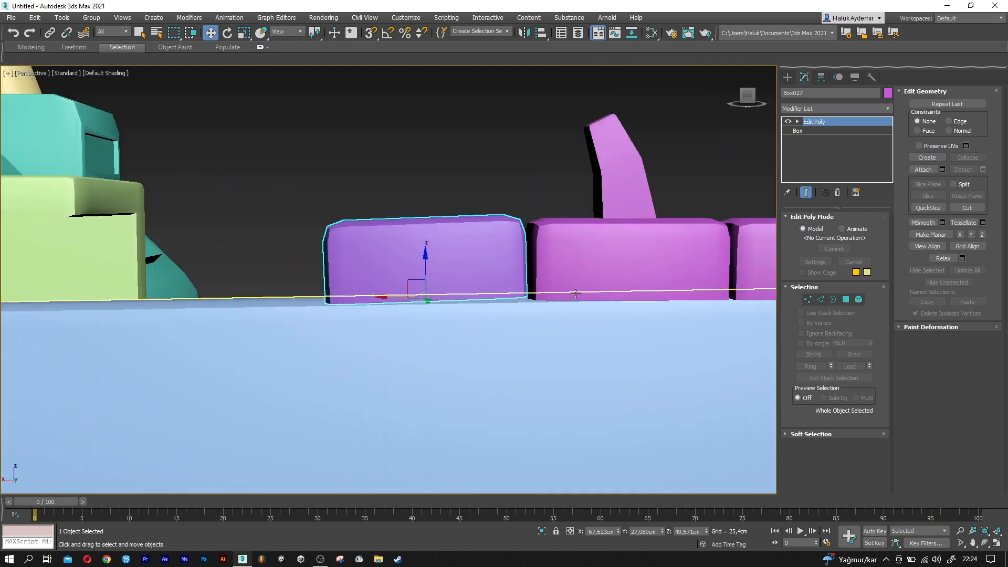
# Clone the toothed link into the gap beside the end plain link, tilt it slightly, and butt it against that link
pyautogui.click(600, 280)
pyautogui.keyDown('shift'); pyautogui.moveTo(465, 296); pyautogui.dragTo(275, 299); pyautogui.keyUp('shift')
pyautogui.click(503, 328)
pyautogui.moveTo(342, 323); pyautogui.dragTo(620, 319, button='middle')
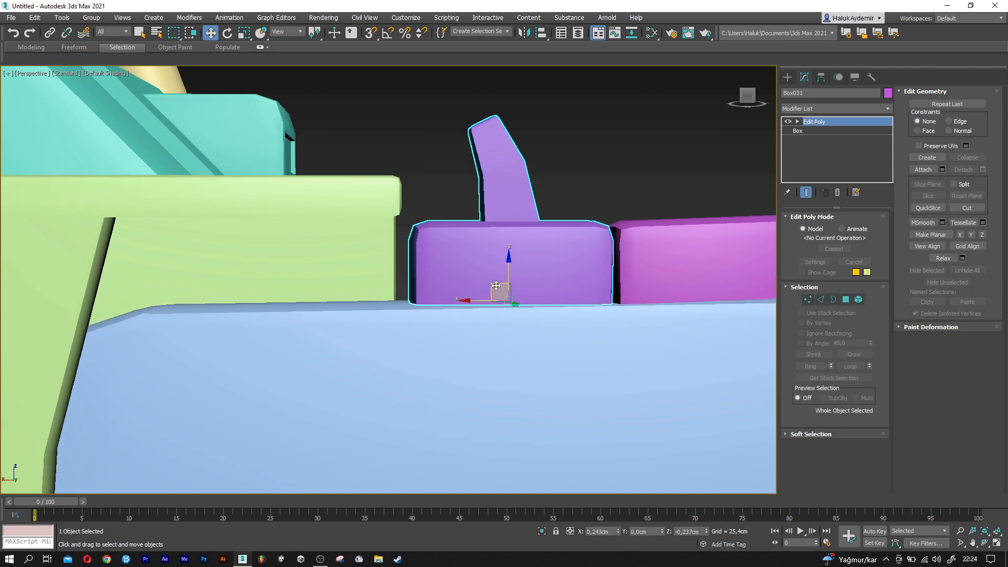
pyautogui.press('e')
pyautogui.moveTo(497, 263); pyautogui.dragTo(495, 261)
pyautogui.press('w')
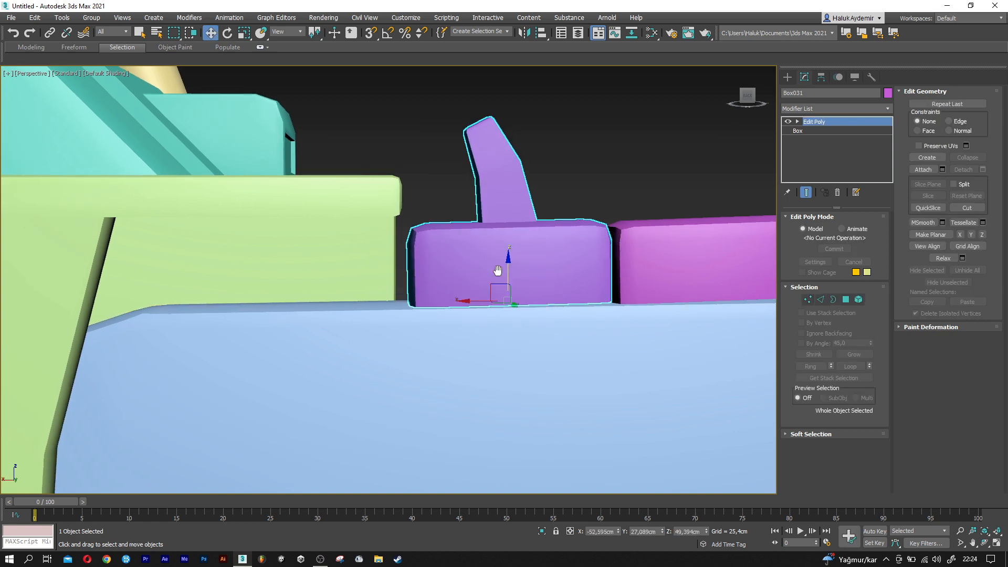
pyautogui.moveTo(484, 303); pyautogui.dragTo(460, 303, button='middle')
pyautogui.moveTo(461, 302); pyautogui.dragTo(462, 303)
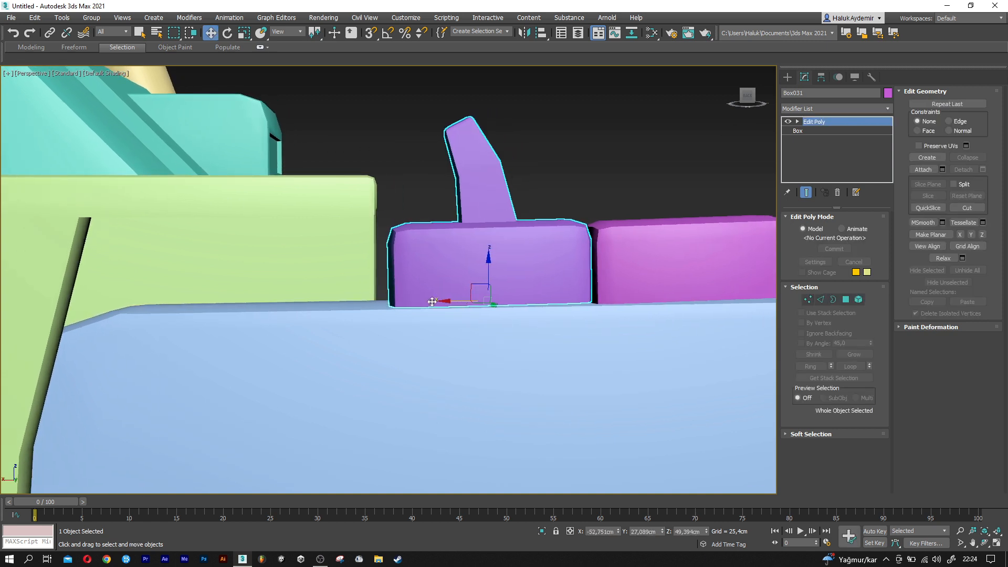
# Add the neighbouring plain link to the selection and clone the pair along the upper edge toward the chainsaw body
pyautogui.scroll(-3, 432, 302)
pyautogui.keyDown('ctrl'); pyautogui.click(567, 276); pyautogui.keyUp('ctrl')
pyautogui.moveTo(498, 254)
pyautogui.keyDown('shift'); pyautogui.mouseDown()
pyautogui.moveTo(228, 254)
pyautogui.moveTo(267, 243)
pyautogui.mouseUp(); pyautogui.keyUp('shift')
pyautogui.press('Return')
# Rotate the copied toothed link nearest the chainsaw body and seat it on the blade's sloped upper rear corner
pyautogui.scroll(2, 244, 270)
pyautogui.click(212, 289)
pyautogui.press('e')
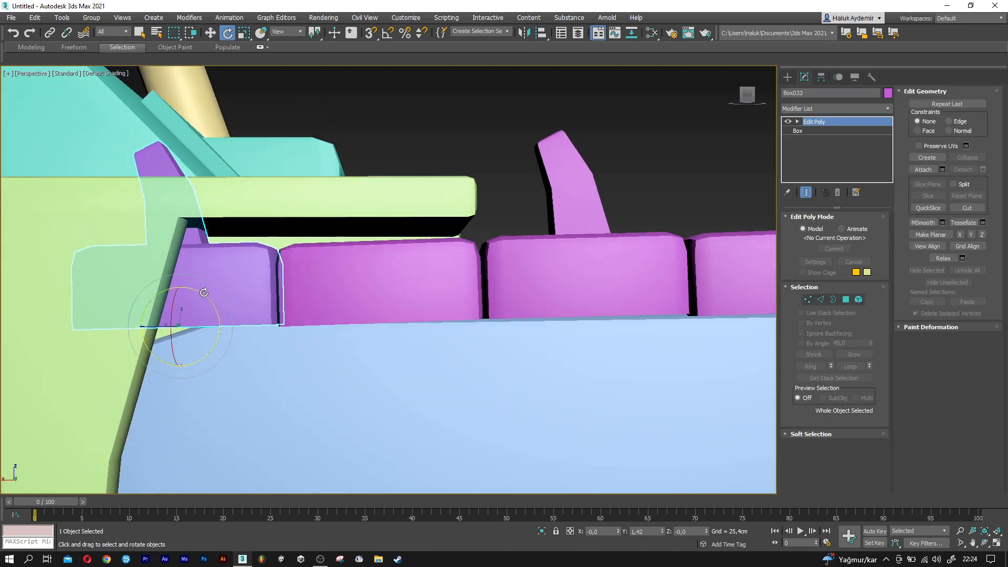
pyautogui.moveTo(194, 289); pyautogui.dragTo(198, 320)
pyautogui.press('w')
pyautogui.press('e')
pyautogui.press('w')
# Select the links along the blade's straight upper edge, leaving out the corner links, and clone them down along Z to the lower edge
pyautogui.scroll(-6, 275, 328)
pyautogui.scroll(1, 223, 304)
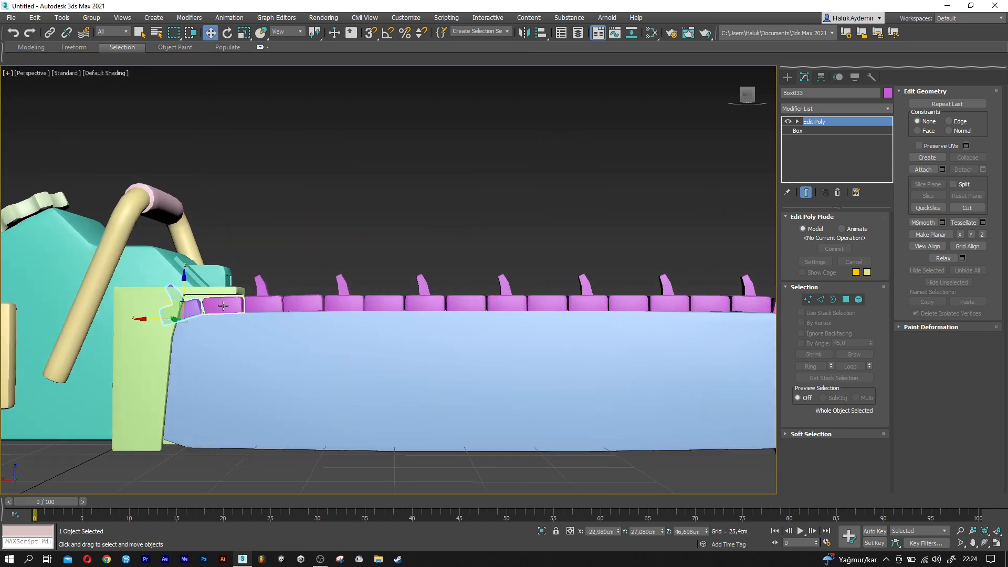
pyautogui.keyDown('ctrl'); pyautogui.click(265, 302); pyautogui.keyUp('ctrl')
pyautogui.keyDown('ctrl'); pyautogui.click(349, 301); pyautogui.keyUp('ctrl')
pyautogui.scroll(-1, 349, 302)
pyautogui.scroll(1, 203, 242)
pyautogui.keyDown('ctrl'); pyautogui.moveTo(532, 288); pyautogui.dragTo(533, 288); pyautogui.keyUp('ctrl')
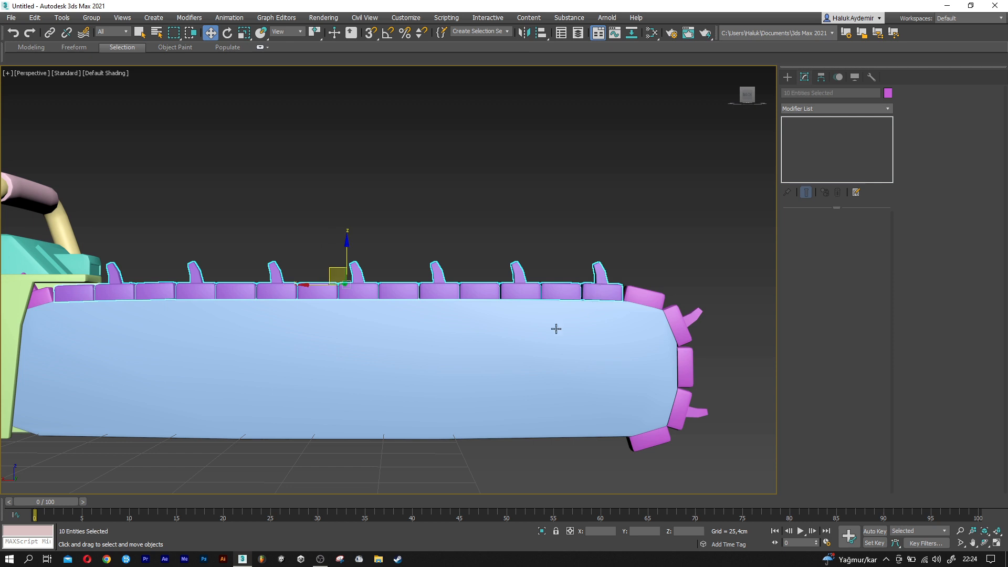
pyautogui.moveTo(360, 315); pyautogui.dragTo(366, 314, button='middle')
pyautogui.keyDown('shift'); pyautogui.moveTo(361, 252); pyautogui.dragTo(360, 387); pyautogui.keyUp('shift')
pyautogui.click(508, 329)
pyautogui.moveTo(411, 360)
pyautogui.mouseDown(button='middle')
pyautogui.moveTo(391, 374)
pyautogui.moveTo(409, 369)
pyautogui.mouseUp(button='middle')
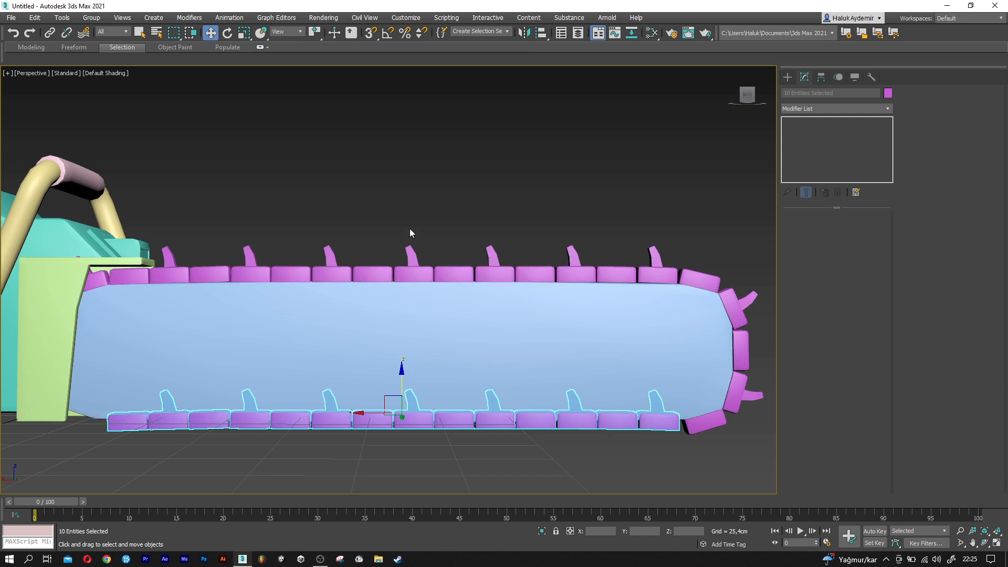
# Mirror the cloned lower links about the Z axis with No Clone so their teeth point away from the blade
pyautogui.click(524, 33)
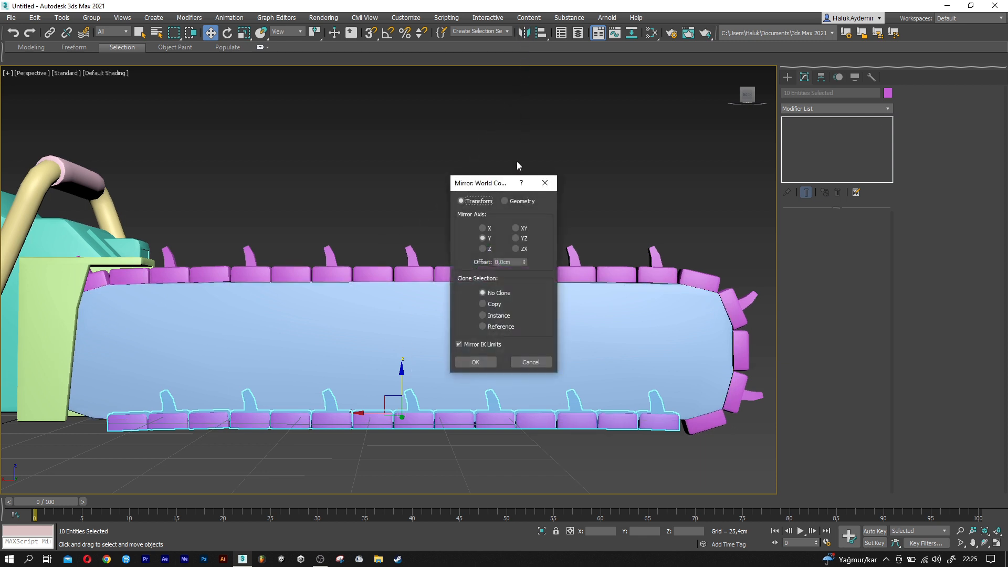
pyautogui.click(482, 249)
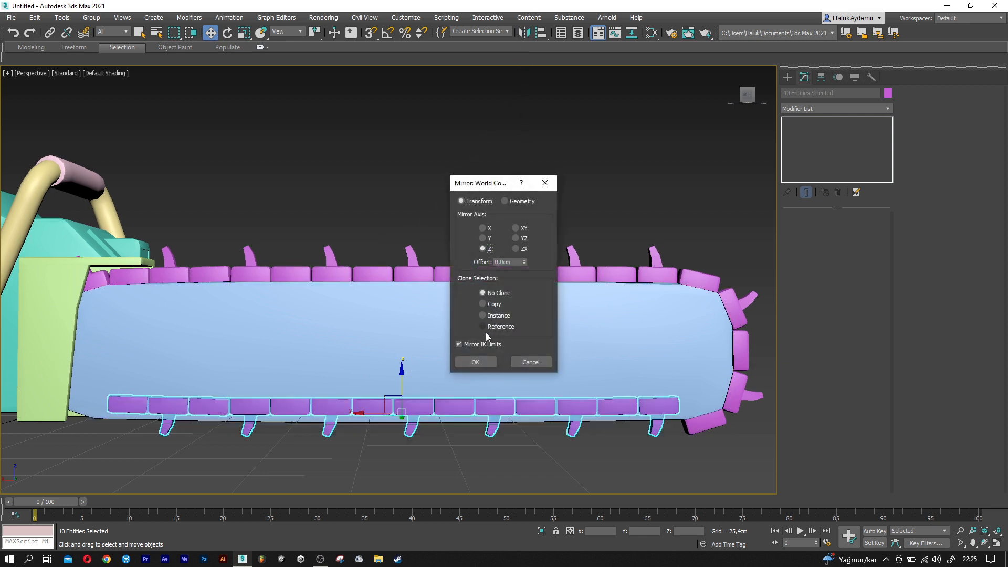
pyautogui.click(475, 362)
# Lower the mirrored link row beneath the blade along Z and shift it along X to meet the tip chain
pyautogui.moveTo(394, 376); pyautogui.dragTo(392, 402)
pyautogui.scroll(-3, 389, 401)
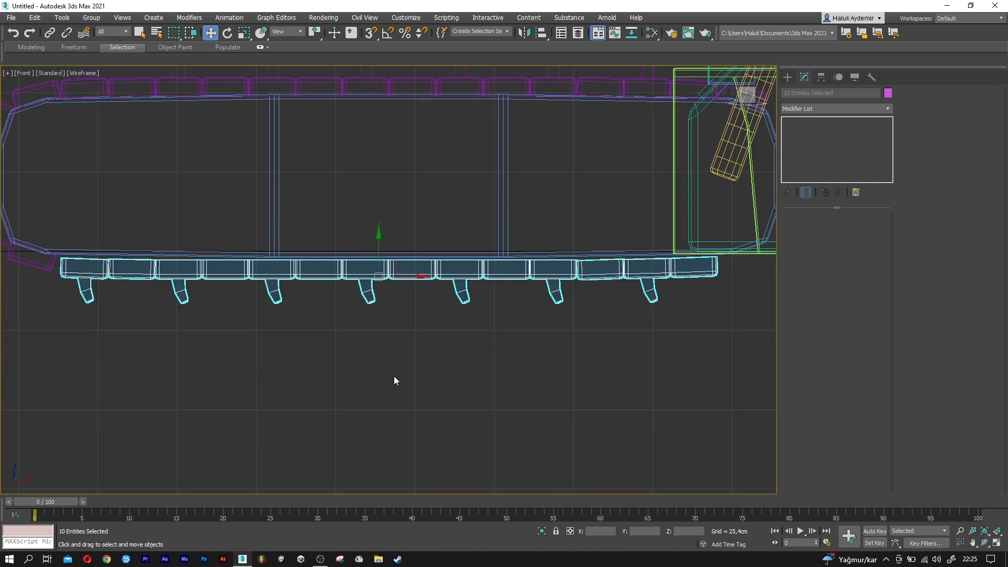
pyautogui.scroll(5, 380, 260)
pyautogui.scroll(-5, 378, 259)
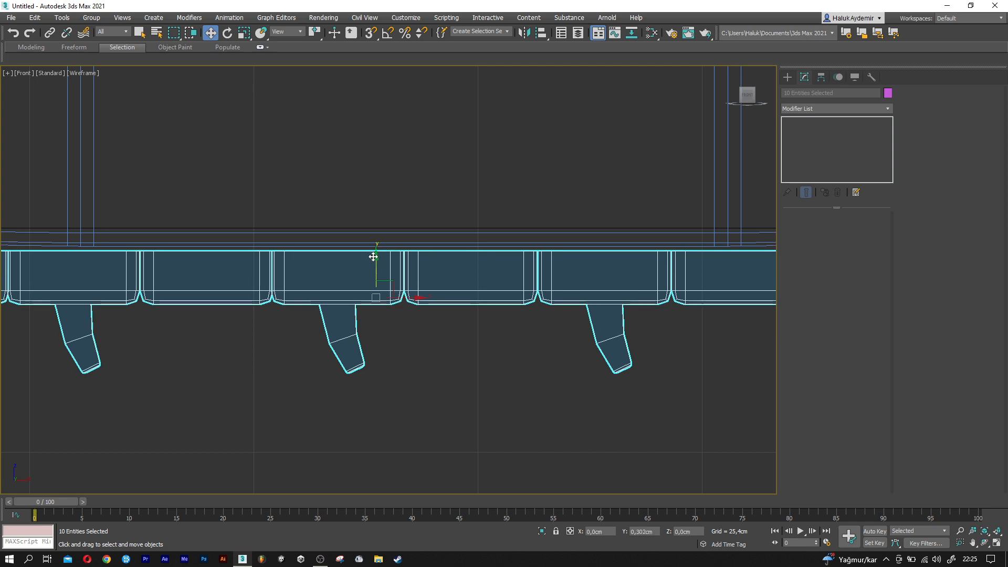
pyautogui.scroll(-3, 387, 293)
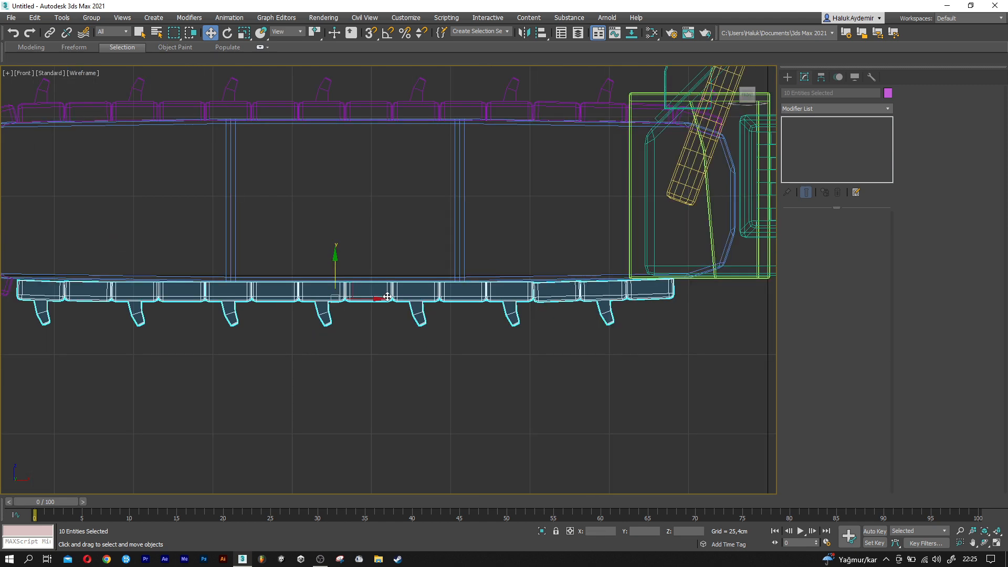
pyautogui.scroll(3, 387, 300)
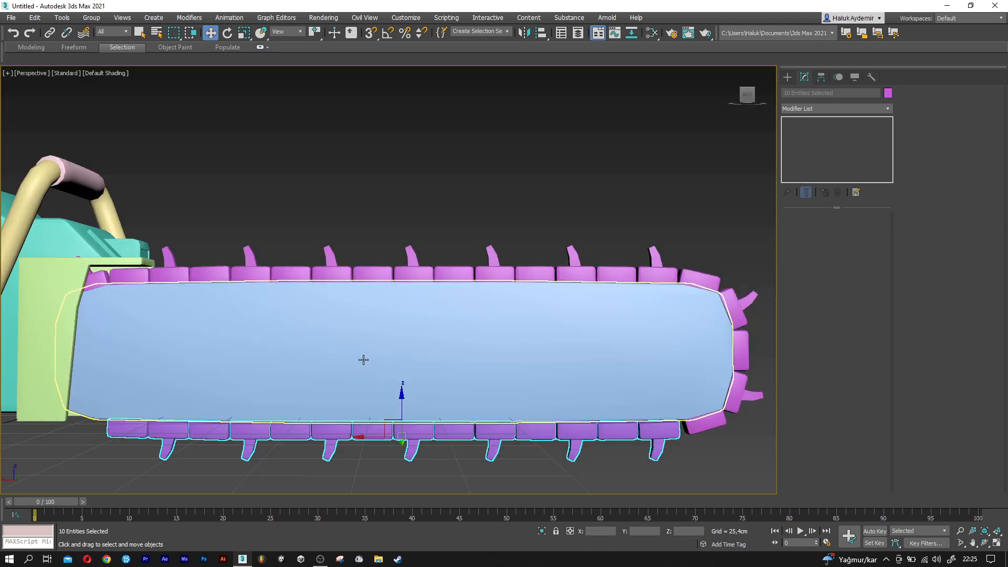
pyautogui.moveTo(363, 359)
pyautogui.keyDown('alt'); pyautogui.mouseDown(button='middle')
pyautogui.moveTo(403, 363)
pyautogui.moveTo(409, 385)
pyautogui.moveTo(370, 365)
pyautogui.mouseUp(button='middle'); pyautogui.keyUp('alt')
pyautogui.moveTo(467, 384); pyautogui.dragTo(401, 349, button='middle')
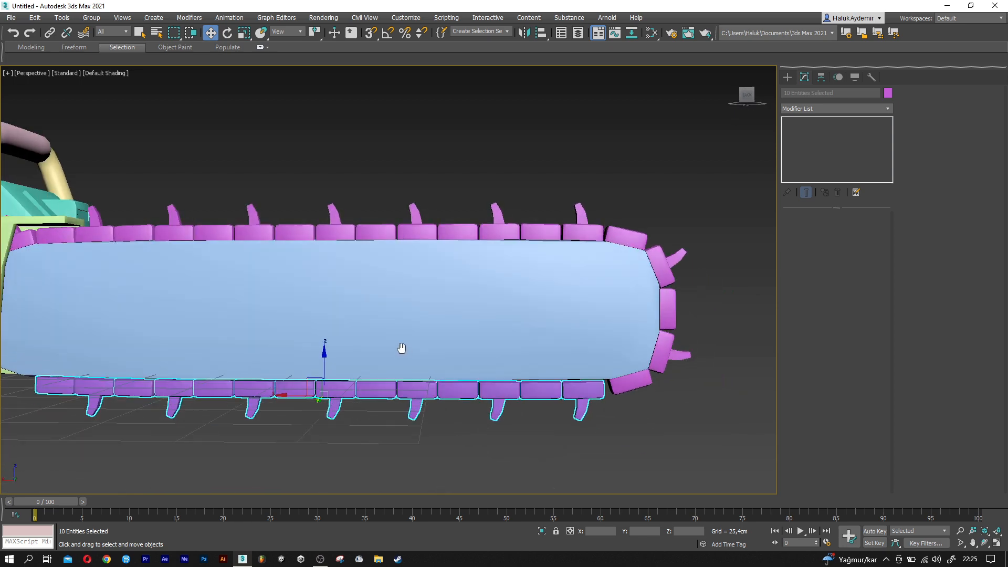
pyautogui.moveTo(299, 396); pyautogui.dragTo(303, 398)
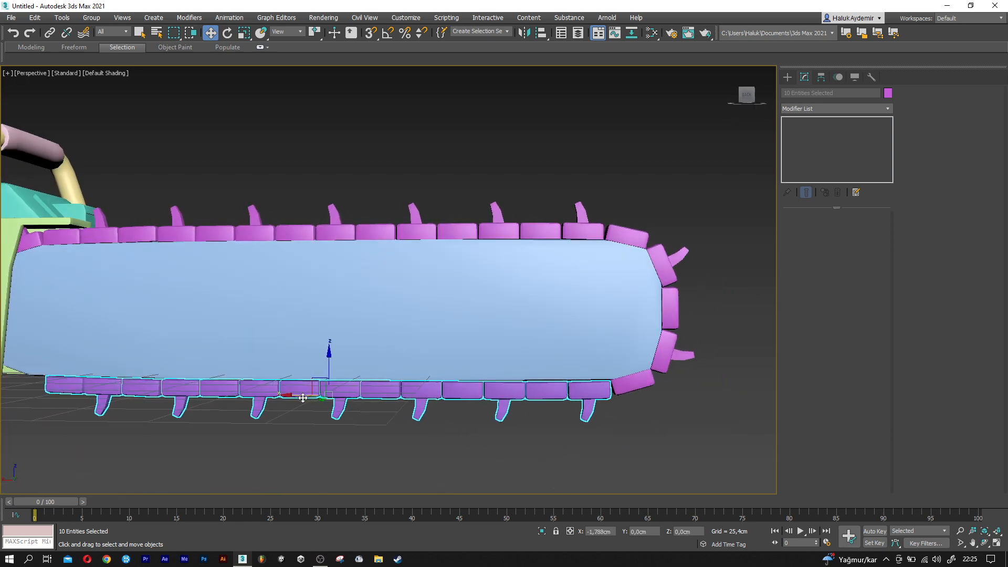
# Select the lower-edge links nearest the blade tip and raise them about 0.5 cm along Z to close the gap
pyautogui.click(575, 397)
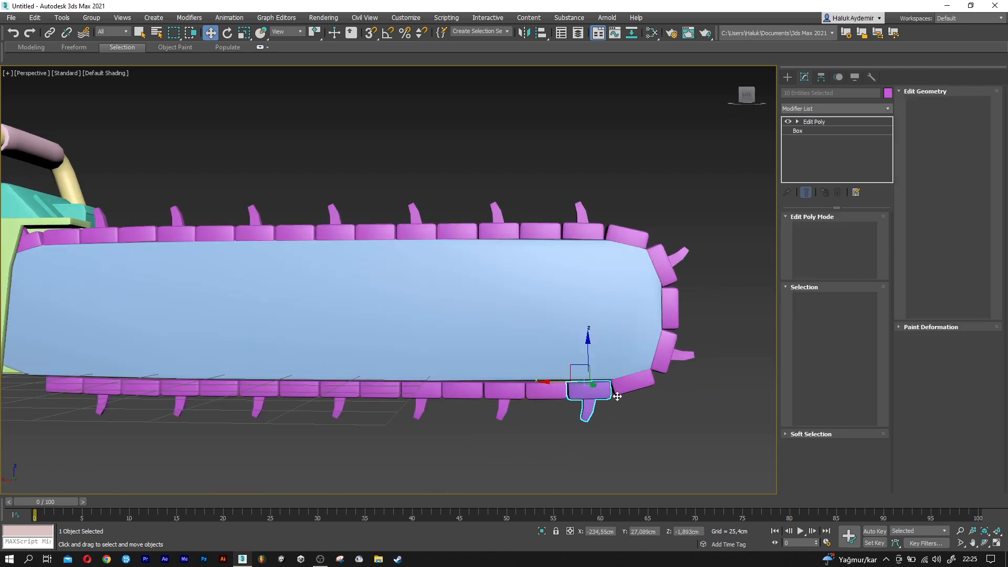
pyautogui.scroll(5, 578, 391)
pyautogui.keyDown('alt'); pyautogui.moveTo(576, 372); pyautogui.dragTo(573, 373, button='middle'); pyautogui.keyUp('alt')
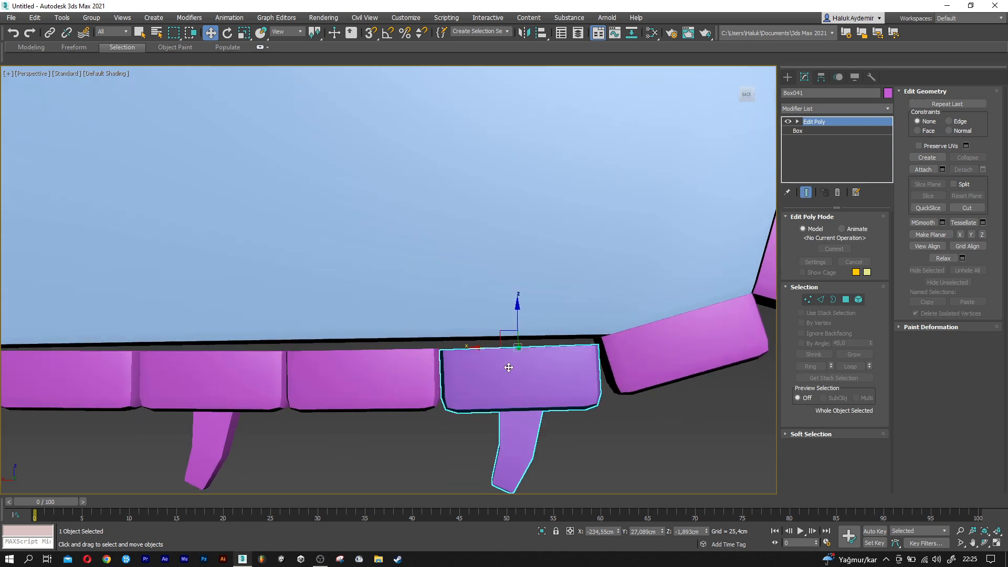
pyautogui.keyDown('ctrl'); pyautogui.click(390, 371); pyautogui.keyUp('ctrl')
pyautogui.keyDown('ctrl'); pyautogui.click(266, 364); pyautogui.keyUp('ctrl')
pyautogui.moveTo(255, 369); pyautogui.dragTo(265, 364)
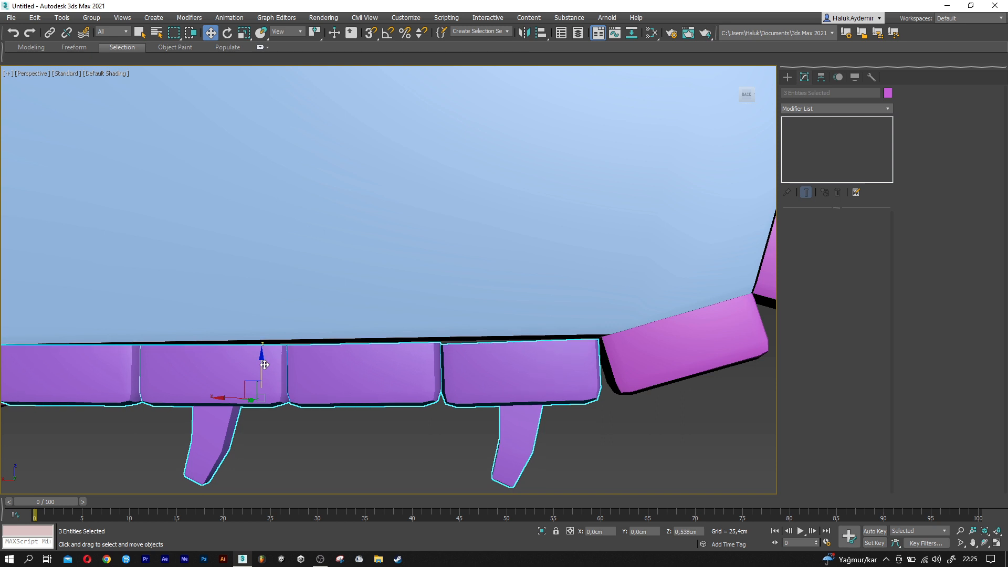
pyautogui.click(321, 372)
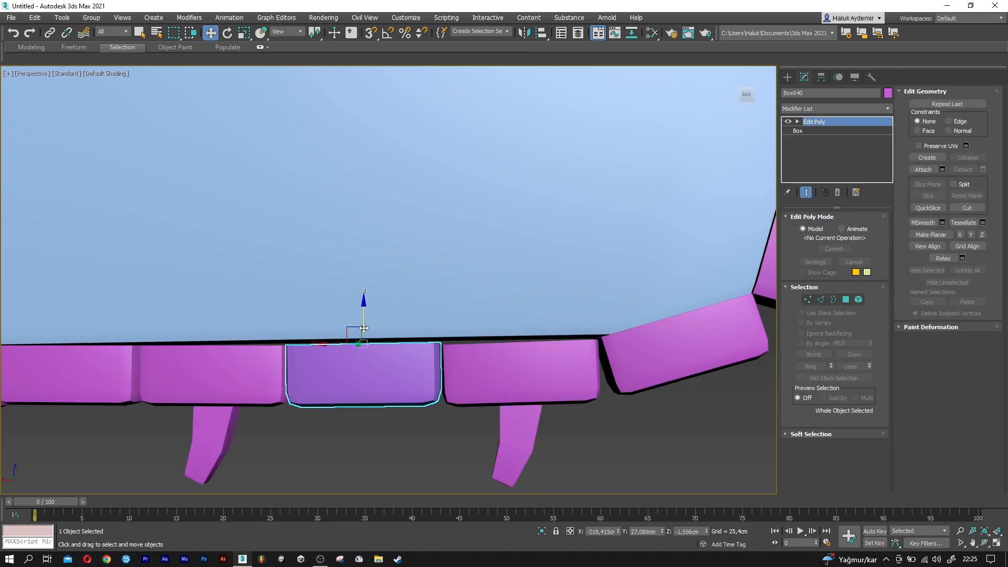
pyautogui.click(502, 356)
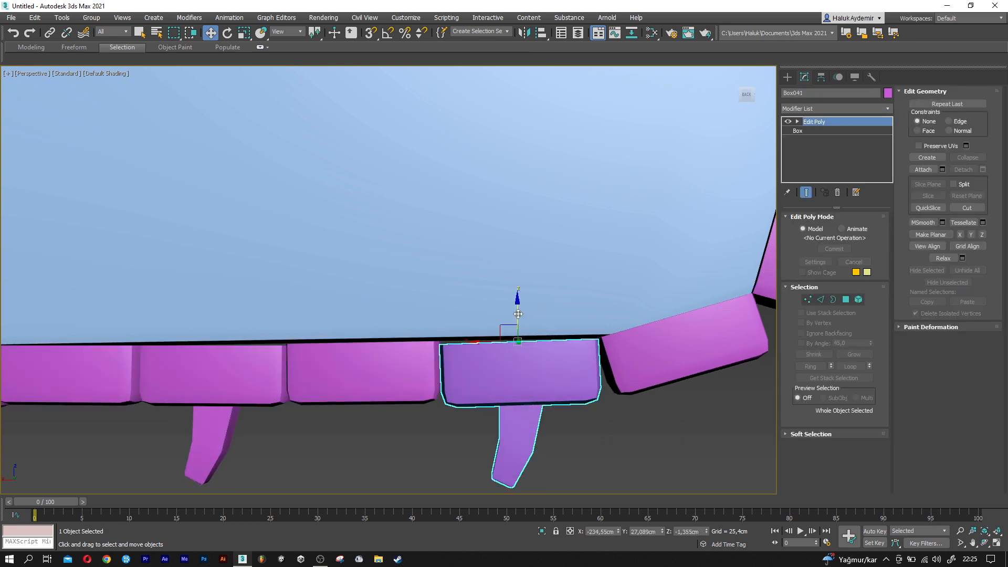
pyautogui.moveTo(202, 320); pyautogui.dragTo(378, 349, button='middle')
pyautogui.click(378, 348)
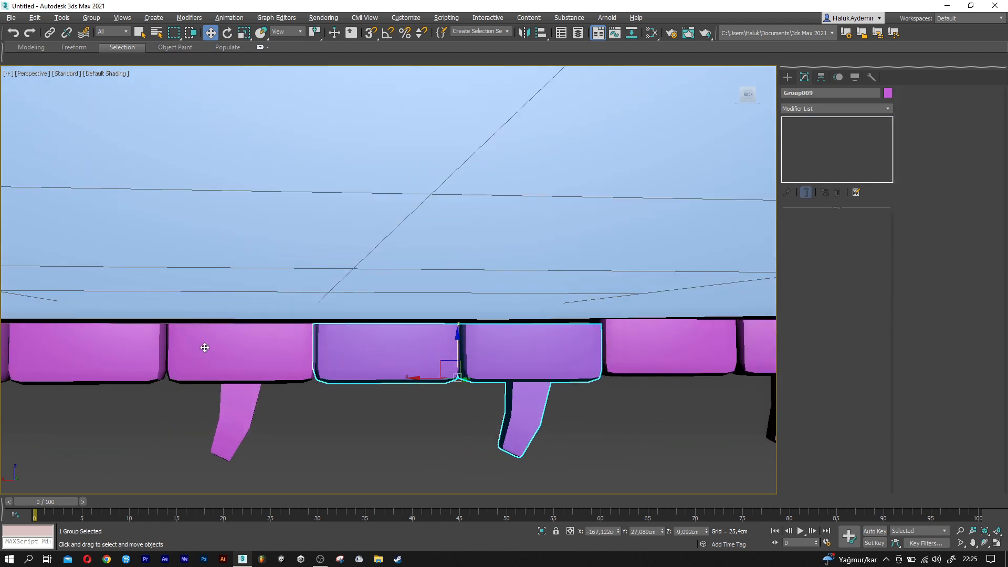
pyautogui.moveTo(202, 349); pyautogui.dragTo(187, 349, button='middle')
pyautogui.moveTo(593, 352); pyautogui.dragTo(342, 362, button='middle')
# Raise the ungrouped toothed link toward the body end of the lower edge, then raise the link group beside it to the blade
pyautogui.click(416, 362)
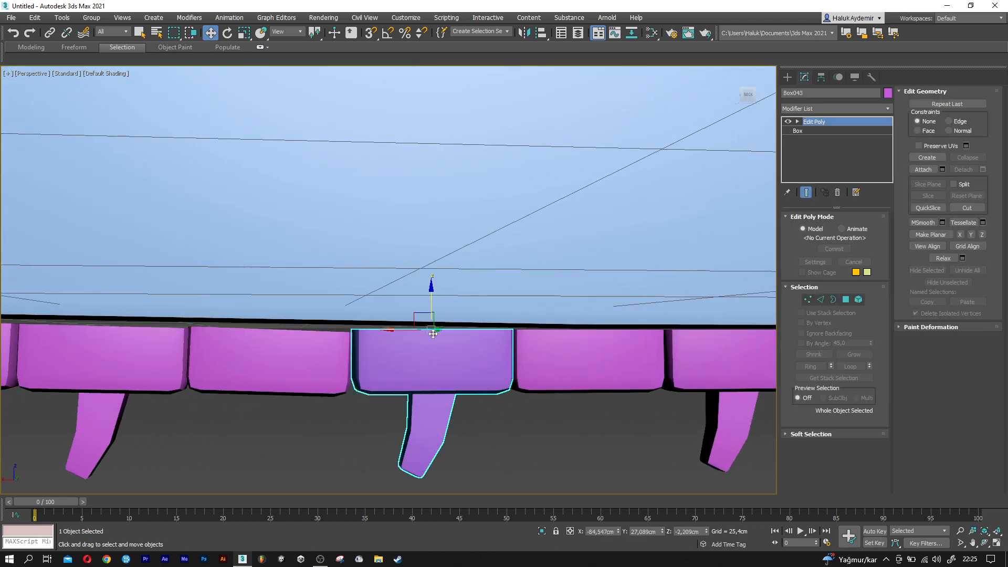
pyautogui.moveTo(431, 305); pyautogui.dragTo(451, 295)
pyautogui.press('e')
pyautogui.press('w')
pyautogui.click(525, 346)
pyautogui.moveTo(464, 344); pyautogui.dragTo(416, 346, button='middle')
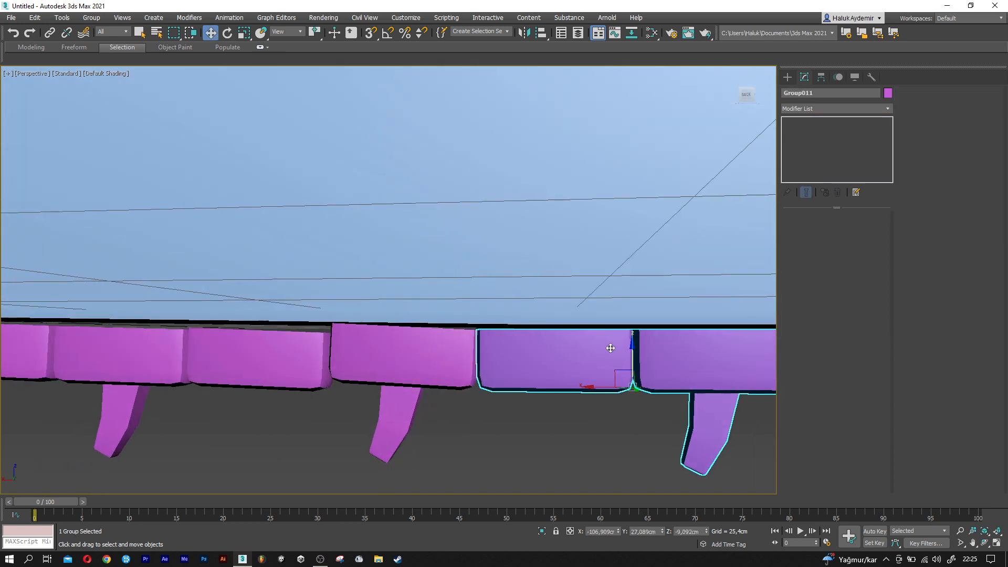
# Rotate the ungrouped toothed link and its neighbour slightly so they follow the blade's lower edge
pyautogui.click(432, 363)
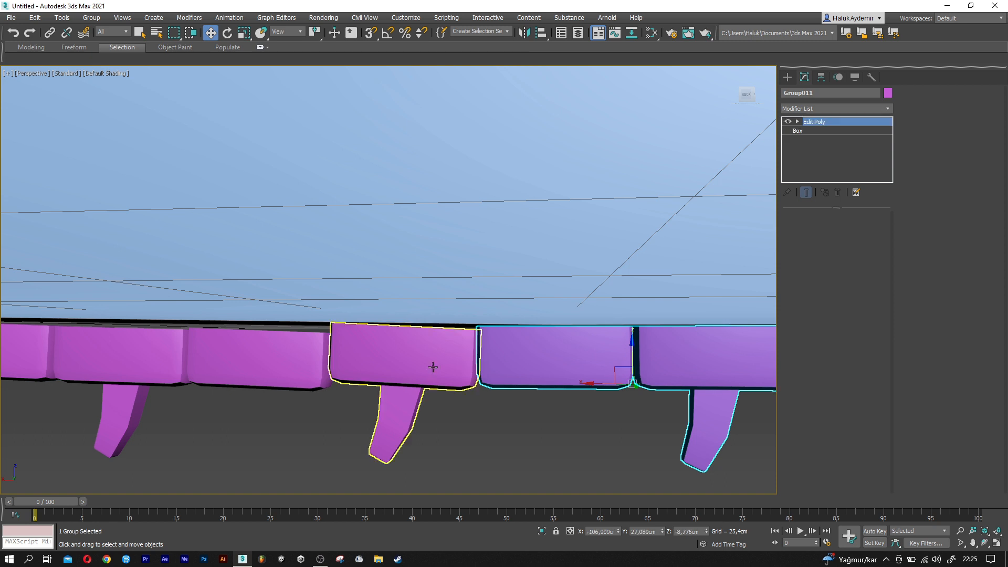
pyautogui.press('e')
pyautogui.moveTo(445, 315); pyautogui.dragTo(445, 320)
pyautogui.press('w')
pyautogui.keyDown('alt'); pyautogui.moveTo(400, 316); pyautogui.dragTo(405, 346, button='middle'); pyautogui.keyUp('alt')
pyautogui.click(405, 346)
pyautogui.press('e')
pyautogui.moveTo(418, 311); pyautogui.dragTo(451, 310)
pyautogui.press('w')
# Raise the last toothed link and the end plain link nearest the chainsaw body to meet the blade's lower edge
pyautogui.moveTo(352, 355); pyautogui.dragTo(542, 395, button='middle')
pyautogui.click(462, 394)
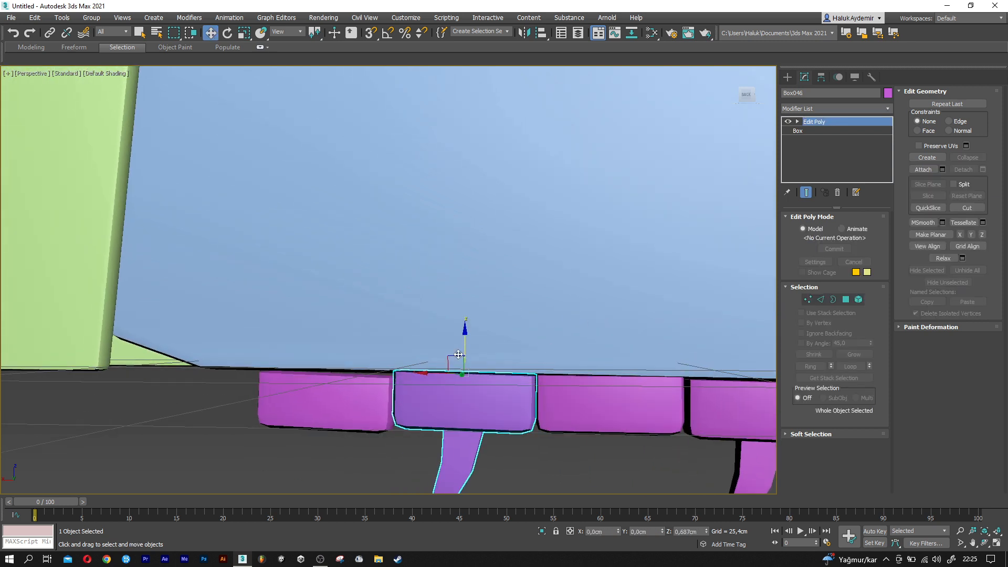
pyautogui.click(337, 395)
pyautogui.moveTo(334, 355); pyautogui.dragTo(334, 349)
# Clone the last lower toothed link past the end plain link, toward the chainsaw body
pyautogui.moveTo(401, 400); pyautogui.dragTo(496, 402, button='middle')
pyautogui.click(532, 408)
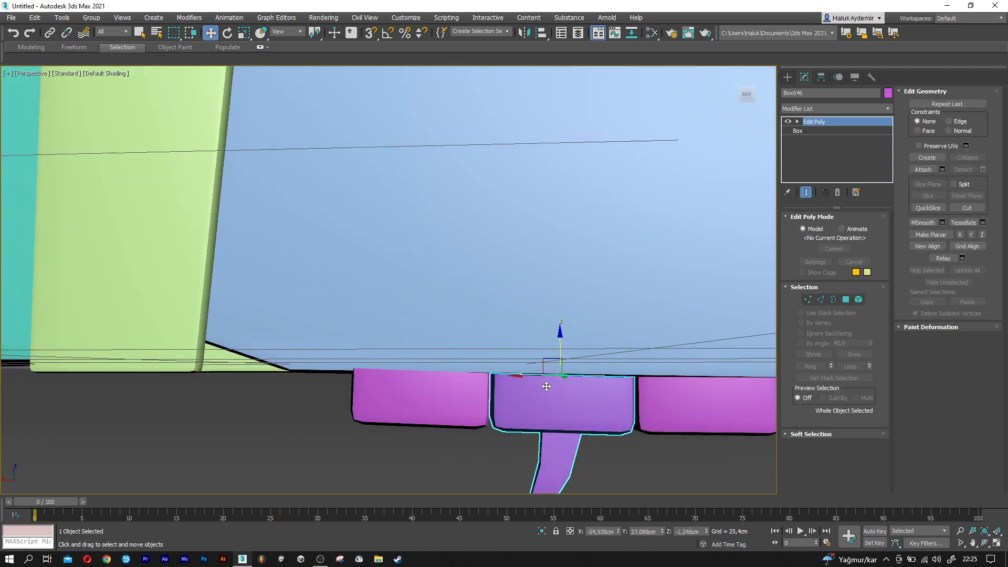
pyautogui.moveTo(544, 359)
pyautogui.keyDown('shift'); pyautogui.mouseDown()
pyautogui.moveTo(248, 351)
pyautogui.moveTo(270, 346)
pyautogui.mouseUp(); pyautogui.keyUp('shift')
pyautogui.click(505, 324)
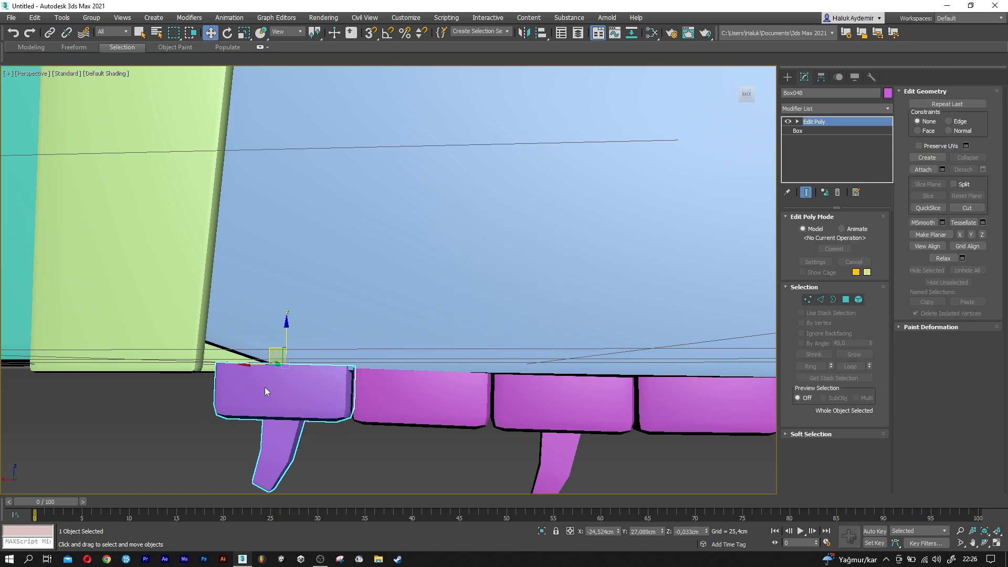
# Rotate the new toothed link to match the blade's lower rear bevel and seat it against the blade
pyautogui.scroll(3, 248, 380)
pyautogui.press('e')
pyautogui.moveTo(336, 329); pyautogui.dragTo(291, 353)
pyautogui.press('w')
pyautogui.keyDown('alt'); pyautogui.moveTo(291, 352); pyautogui.dragTo(301, 361, button='middle'); pyautogui.keyUp('alt')
pyautogui.moveTo(298, 341); pyautogui.dragTo(303, 332)
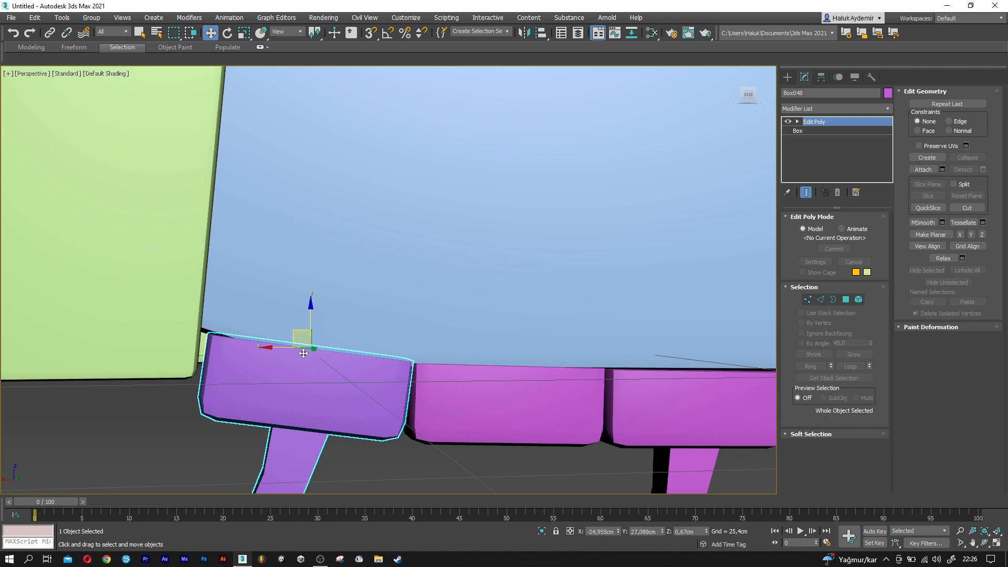
# In the Front view, clone the lower end plain link beyond the tilted toothed link to the blade's rear corner
pyautogui.press('f')
pyautogui.press('z')
pyautogui.scroll(-3, 326, 370)
pyautogui.scroll(1, 338, 316)
pyautogui.moveTo(338, 316); pyautogui.dragTo(338, 353, button='middle')
pyautogui.scroll(-2, 338, 353)
pyautogui.scroll(1, 375, 318)
pyautogui.moveTo(375, 318); pyautogui.dragTo(331, 391, button='middle')
pyautogui.scroll(-1, 331, 390)
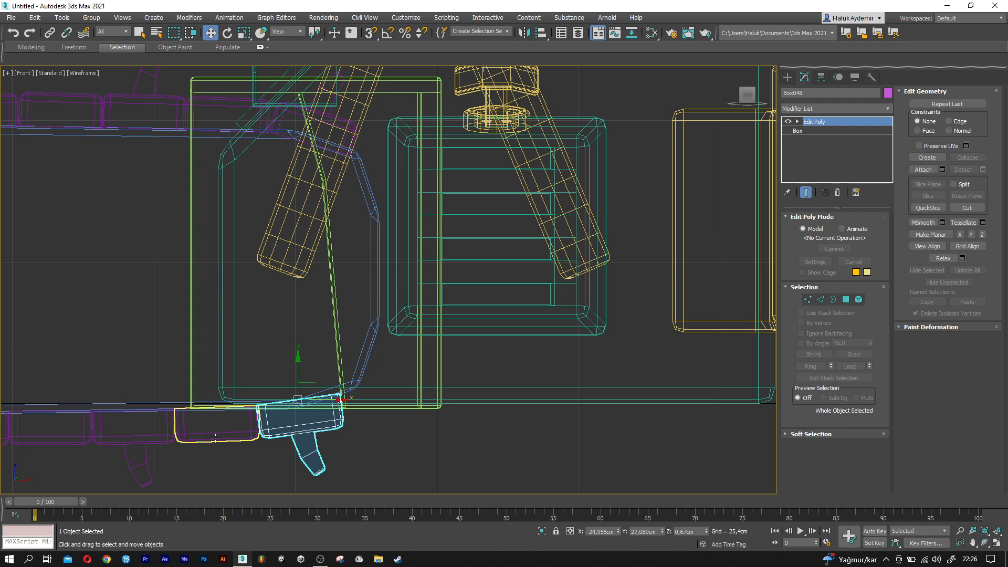
pyautogui.click(215, 437)
pyautogui.keyDown('shift'); pyautogui.moveTo(232, 417); pyautogui.dragTo(388, 379); pyautogui.keyUp('shift')
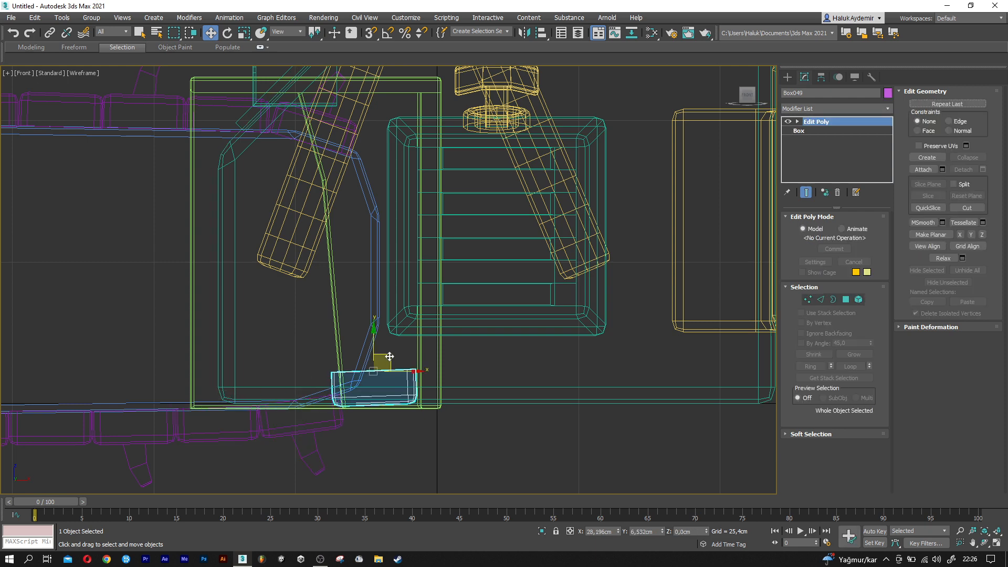
pyautogui.press('Return')
# Rotate the copied plain link steeply to follow the blade's lower rear corner and move it against the outline
pyautogui.scroll(3, 389, 380)
pyautogui.press('e')
pyautogui.moveTo(390, 341); pyautogui.dragTo(377, 301)
pyautogui.press('w')
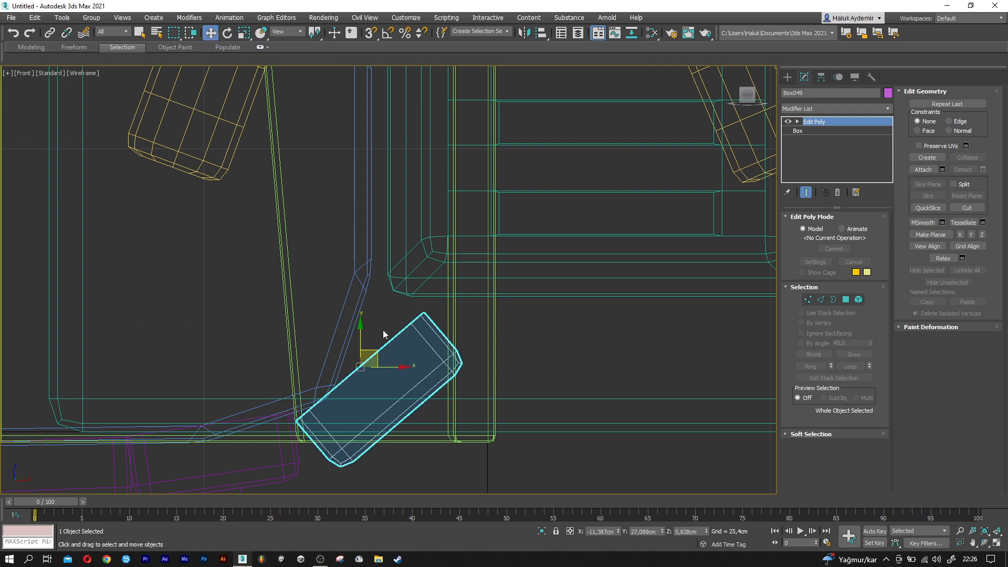
pyautogui.moveTo(379, 350); pyautogui.dragTo(366, 329)
pyautogui.press('e')
pyautogui.press('w')
pyautogui.press('e')
pyautogui.press('w')
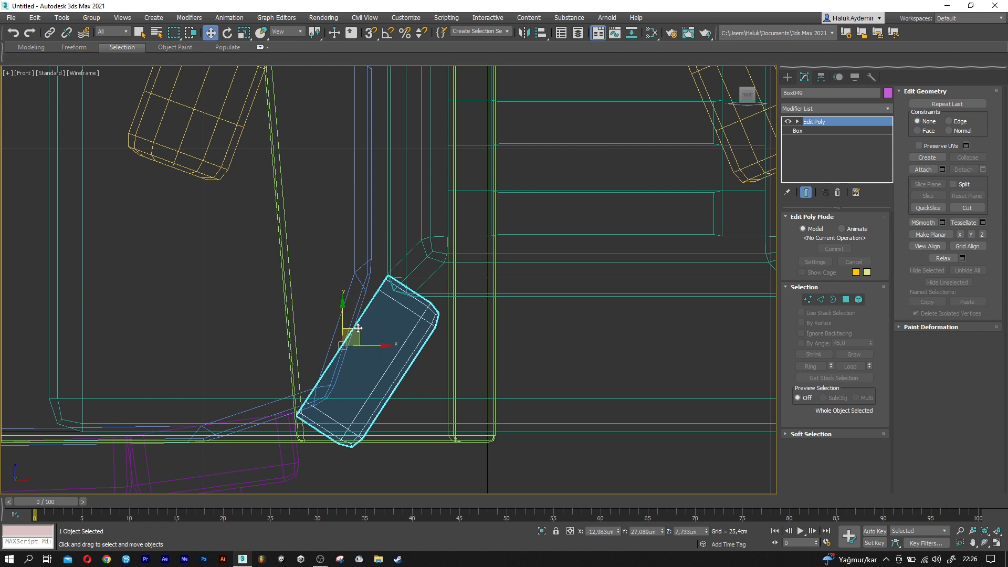
# Clone the tilted toothed link as a single copy up to the blade's rear edge, above the steep plain link
pyautogui.click(293, 460)
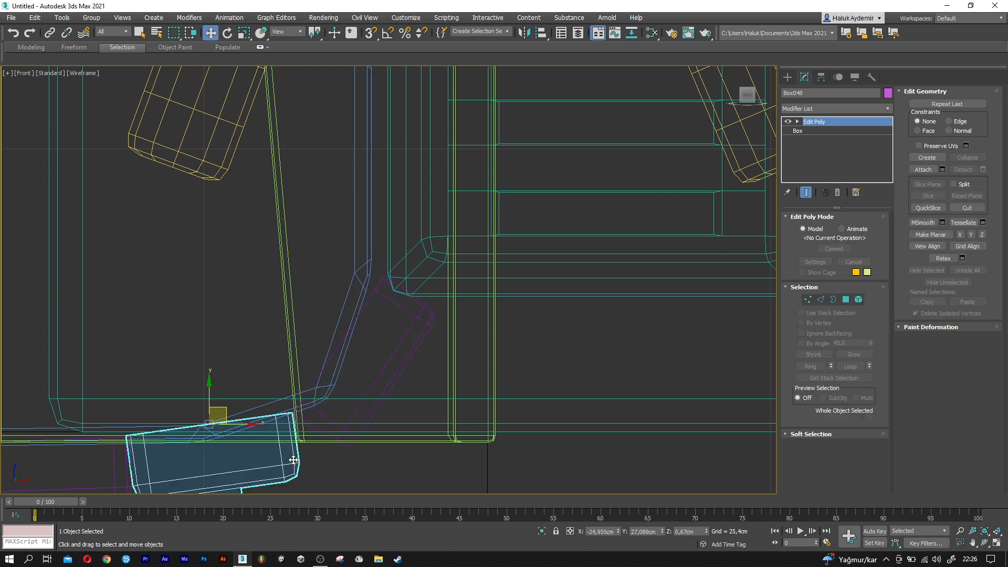
pyautogui.moveTo(226, 408)
pyautogui.keyDown('shift'); pyautogui.mouseDown()
pyautogui.moveTo(412, 220)
pyautogui.moveTo(417, 184)
pyautogui.mouseUp(); pyautogui.keyUp('shift')
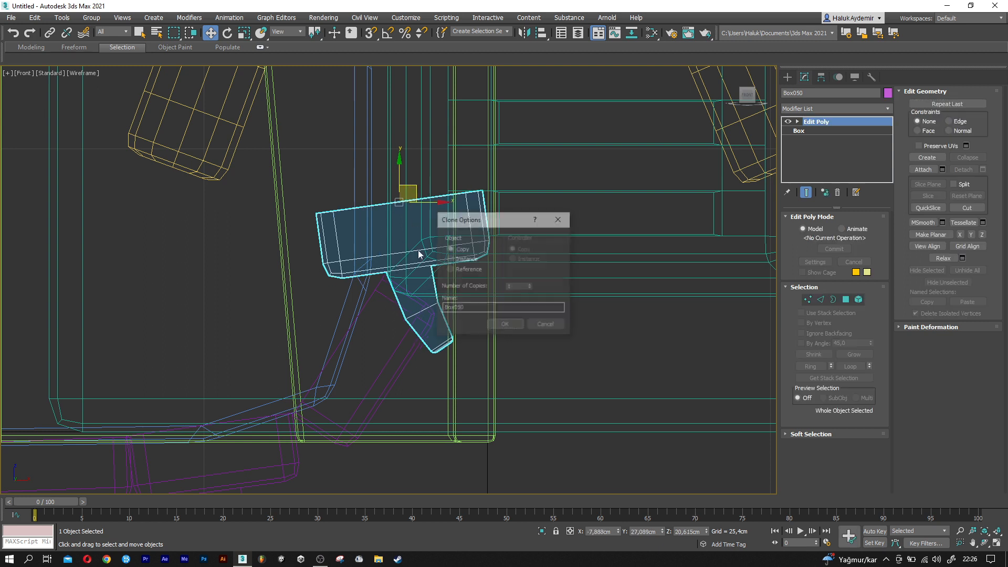
pyautogui.click(503, 323)
# Rotate the copied toothed link upright and seat it on the blade's vertical rear edge with its tooth facing outward
pyautogui.moveTo(430, 241); pyautogui.dragTo(429, 388, button='middle')
pyautogui.press('e')
pyautogui.moveTo(428, 331); pyautogui.dragTo(405, 259)
pyautogui.press('w')
pyautogui.moveTo(402, 340); pyautogui.dragTo(373, 331)
pyautogui.moveTo(378, 289); pyautogui.dragTo(388, 385, button='middle')
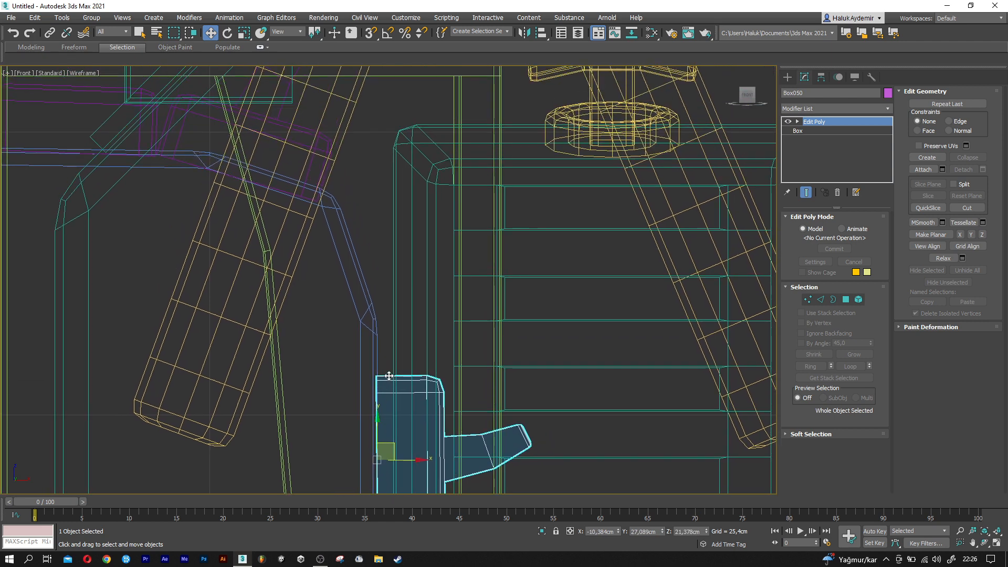
# Clone the plain link at the rear of the blade's upper edge as a single copy toward the blade's rear end
pyautogui.click(106, 90)
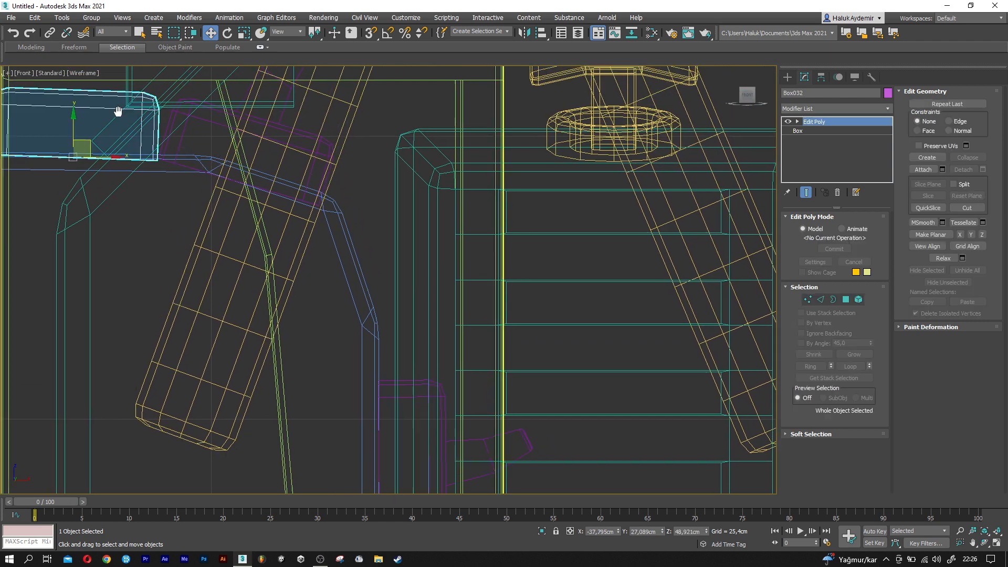
pyautogui.moveTo(113, 101); pyautogui.dragTo(118, 118, button='middle')
pyautogui.moveTo(103, 158)
pyautogui.keyDown('shift'); pyautogui.mouseDown()
pyautogui.moveTo(428, 279)
pyautogui.moveTo(442, 325)
pyautogui.moveTo(450, 315)
pyautogui.moveTo(503, 386)
pyautogui.mouseUp(); pyautogui.keyUp('shift')
pyautogui.press('Return')
# Rotate the copied plain link steeply to follow the blade's upper rear corner and move it against the outline
pyautogui.press('e')
pyautogui.press('w')
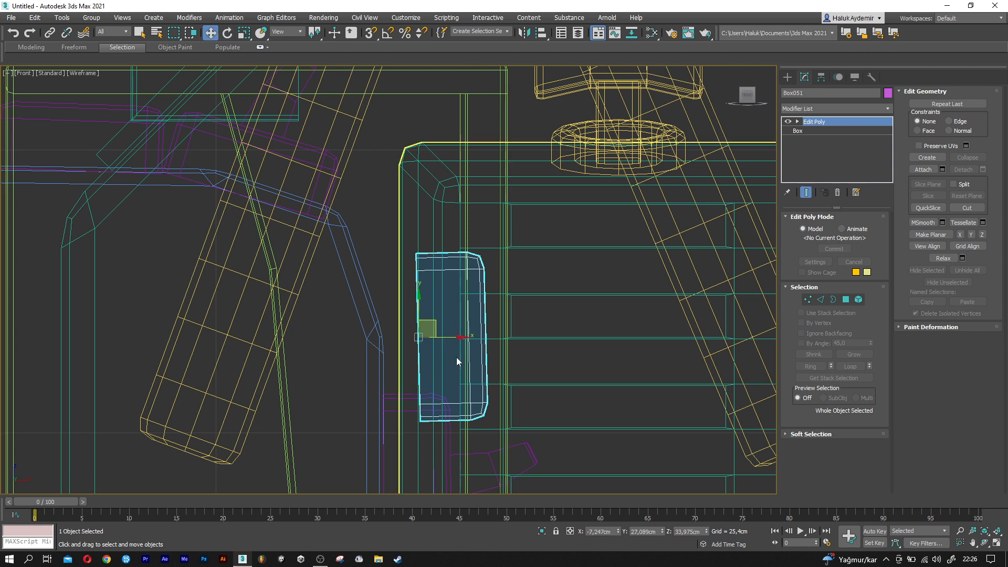
pyautogui.moveTo(434, 324); pyautogui.dragTo(375, 279)
pyautogui.press('e')
pyautogui.press('w')
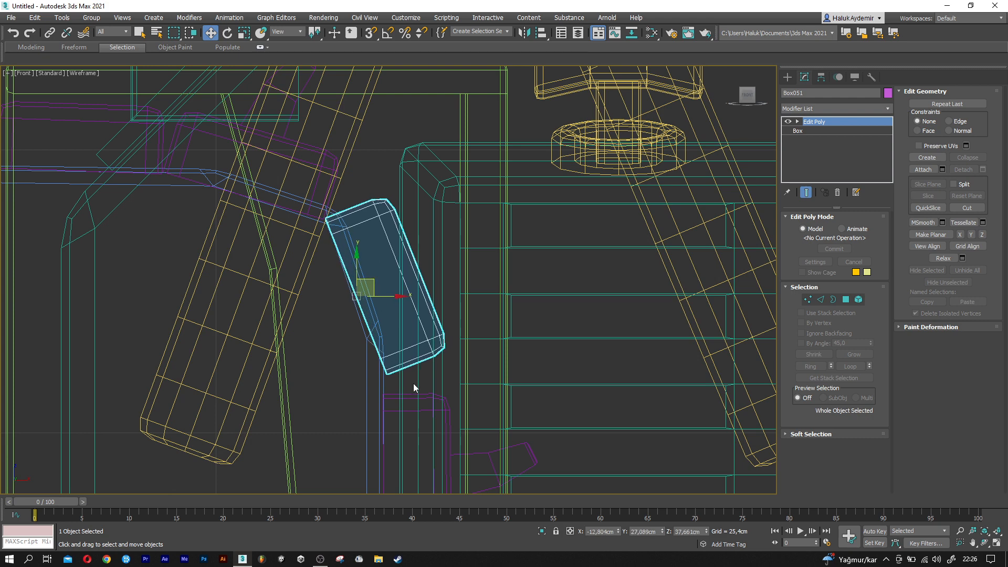
# Nudge the rear toothed link slightly upward, then rotate and reposition the steep plain link at the blade's lower rear corner
pyautogui.click(423, 395)
pyautogui.moveTo(385, 441); pyautogui.dragTo(384, 427)
pyautogui.moveTo(385, 427); pyautogui.dragTo(439, 319, button='middle')
pyautogui.click(411, 391)
pyautogui.press('e')
pyautogui.moveTo(420, 334)
pyautogui.mouseDown()
pyautogui.moveTo(417, 344)
pyautogui.moveTo(402, 338)
pyautogui.mouseUp()
pyautogui.press('w')
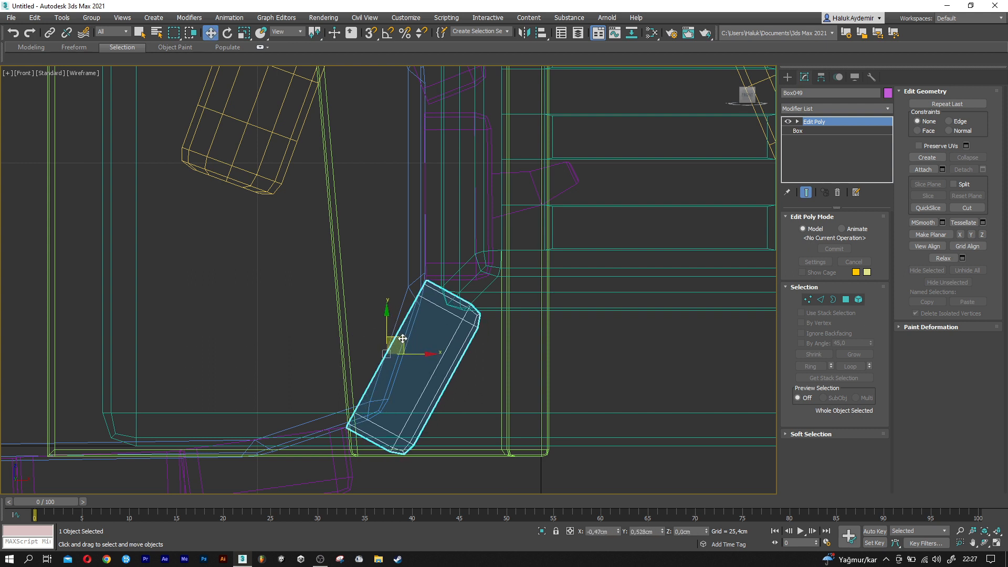
# Shift the rear toothed link slightly upward to even its gaps to the two neighbouring corner links
pyautogui.moveTo(466, 223); pyautogui.dragTo(460, 320, button='middle')
pyautogui.click(487, 231)
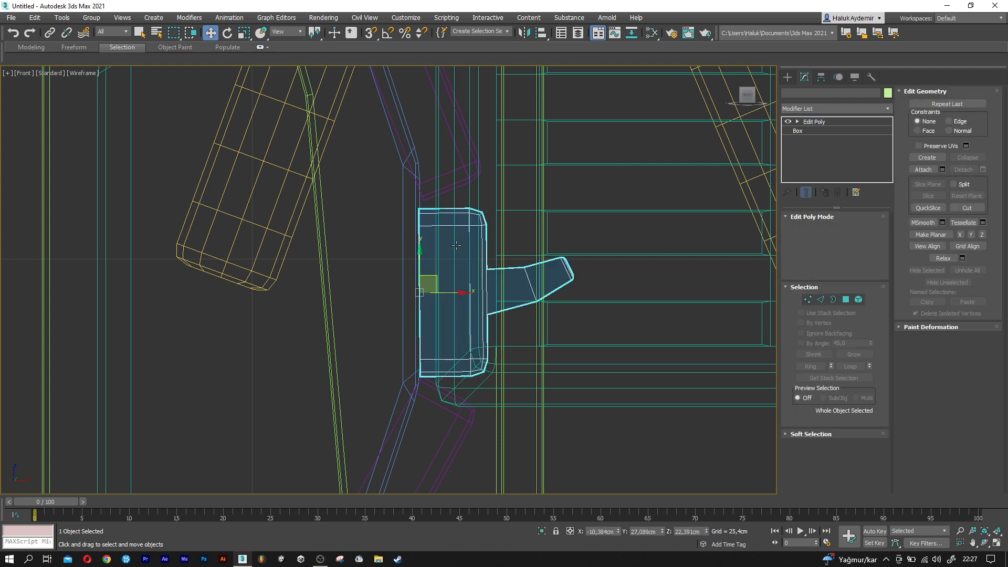
pyautogui.moveTo(424, 262); pyautogui.dragTo(421, 251)
pyautogui.moveTo(425, 255)
pyautogui.mouseDown(button='middle')
pyautogui.moveTo(439, 297)
pyautogui.moveTo(378, 322)
pyautogui.moveTo(297, 314)
pyautogui.moveTo(456, 335)
pyautogui.moveTo(437, 305)
pyautogui.moveTo(389, 324)
pyautogui.mouseUp(button='middle')
# In the Perspective view, select the whole chainsaw and give all its parts one grey object color
pyautogui.press('p')
pyautogui.scroll(-7, 432, 271)
pyautogui.scroll(-3, 400, 322)
pyautogui.scroll(-3, 399, 341)
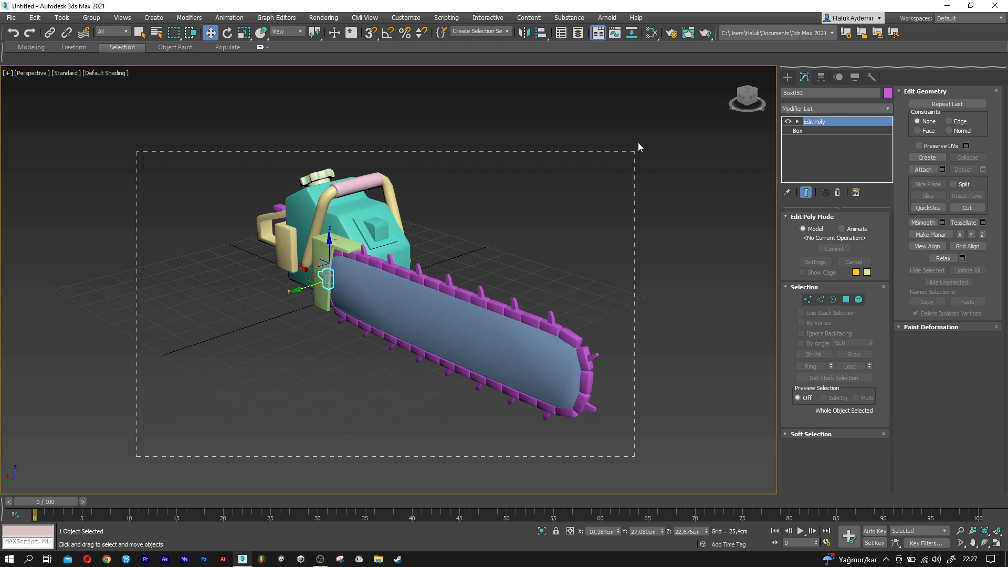
pyautogui.moveTo(638, 143); pyautogui.dragTo(640, 140)
pyautogui.click(887, 93)
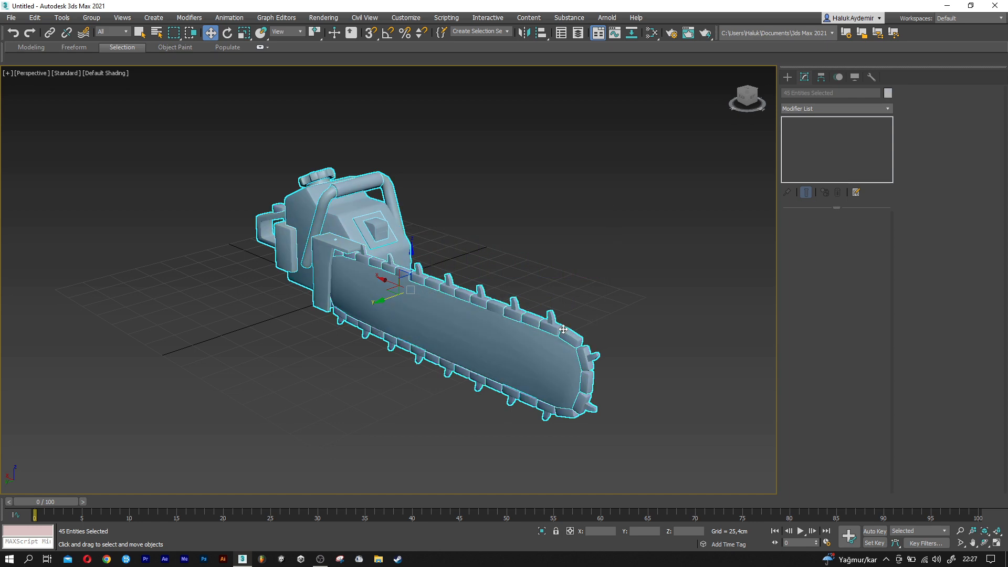
# Create a cylinder about 4.6 cm high on the blade's side face near its rear end using AutoGrid, and display edged faces
pyautogui.scroll(10, 335, 364)
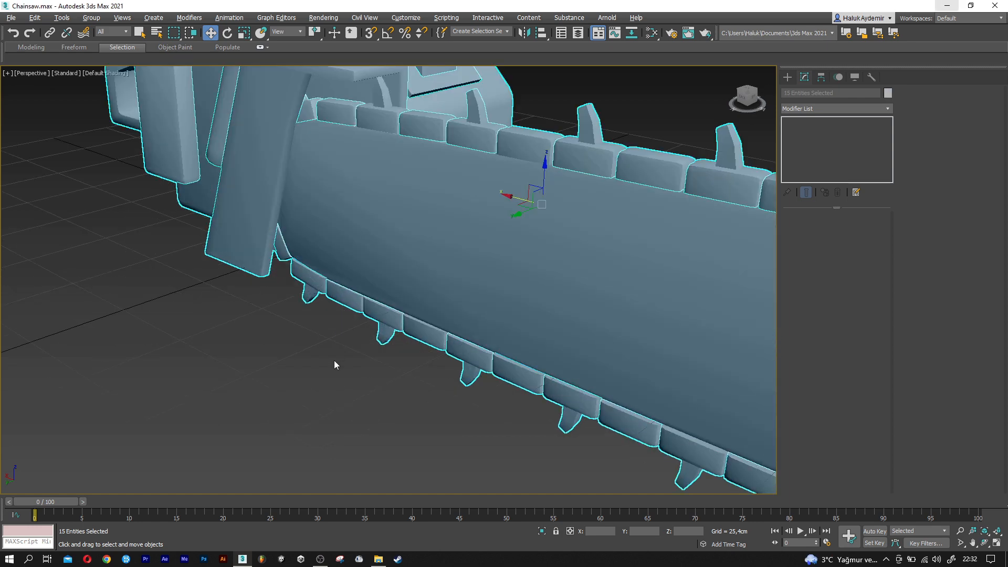
pyautogui.click(427, 338)
pyautogui.click(787, 78)
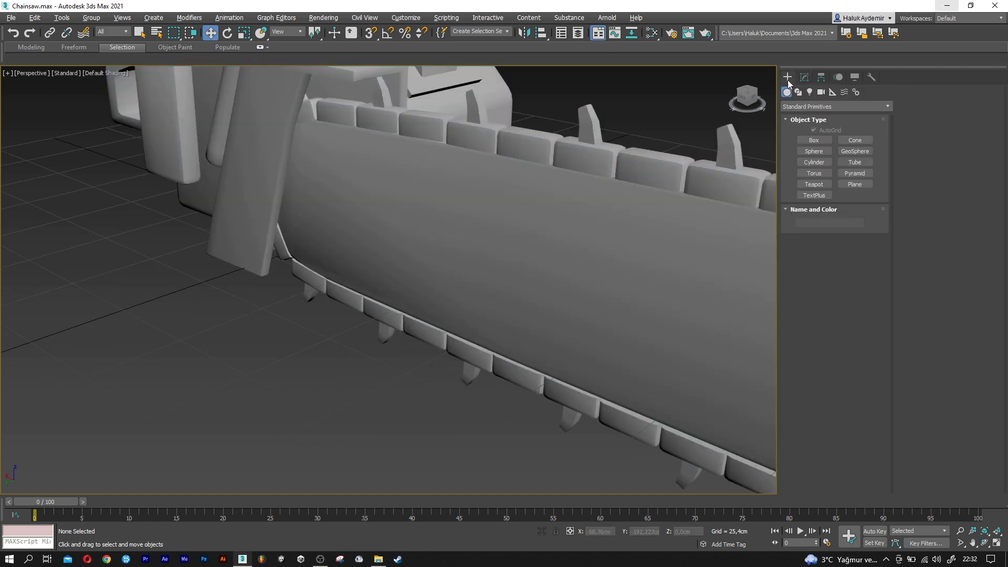
pyautogui.click(812, 163)
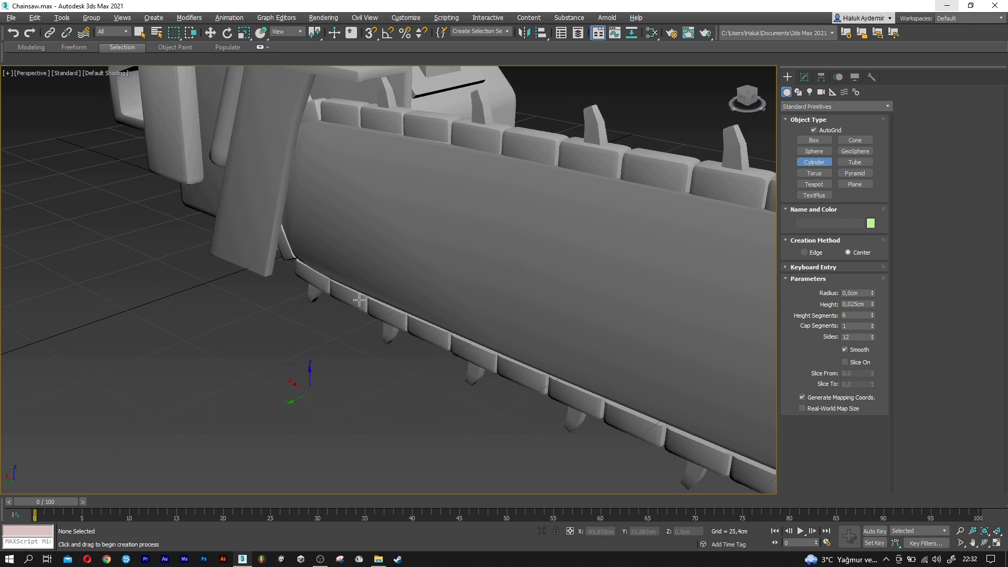
pyautogui.moveTo(357, 215); pyautogui.dragTo(375, 252)
pyautogui.click(340, 214)
pyautogui.scroll(2, 341, 209)
pyautogui.scroll(1, 342, 200)
pyautogui.press('F4')
pyautogui.scroll(2, 353, 199)
pyautogui.press('w')
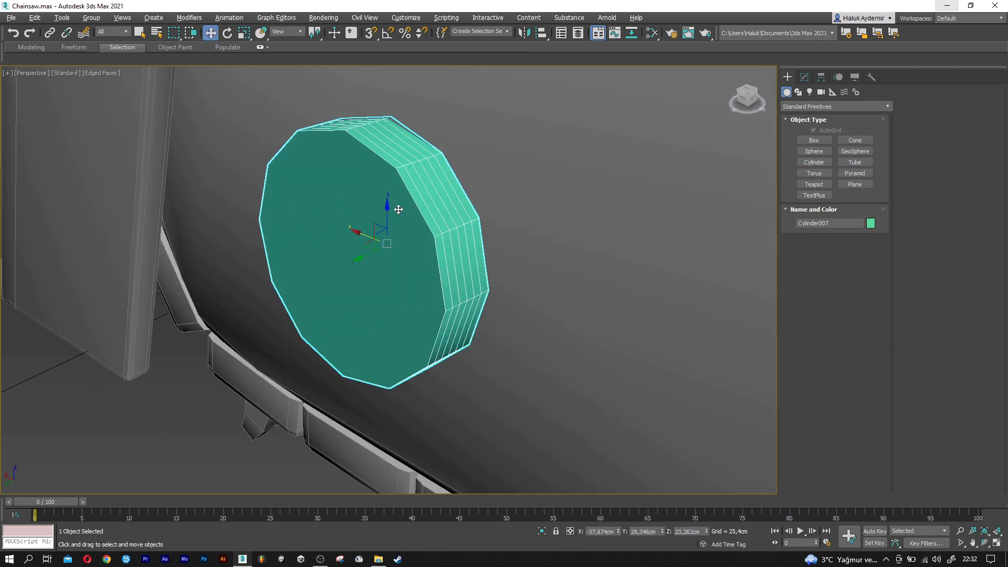
# Set the cylinder's radius to 15 cm, height to 3 cm, height segments to 1 and sides to 18
pyautogui.click(804, 78)
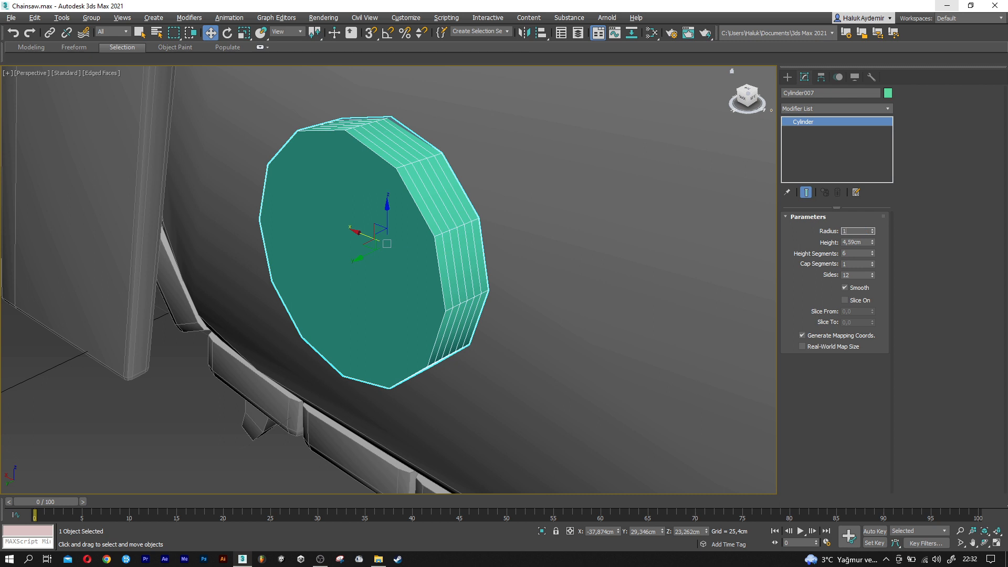
pyautogui.write('15')
pyautogui.press('Tab')
pyautogui.press('Tab')
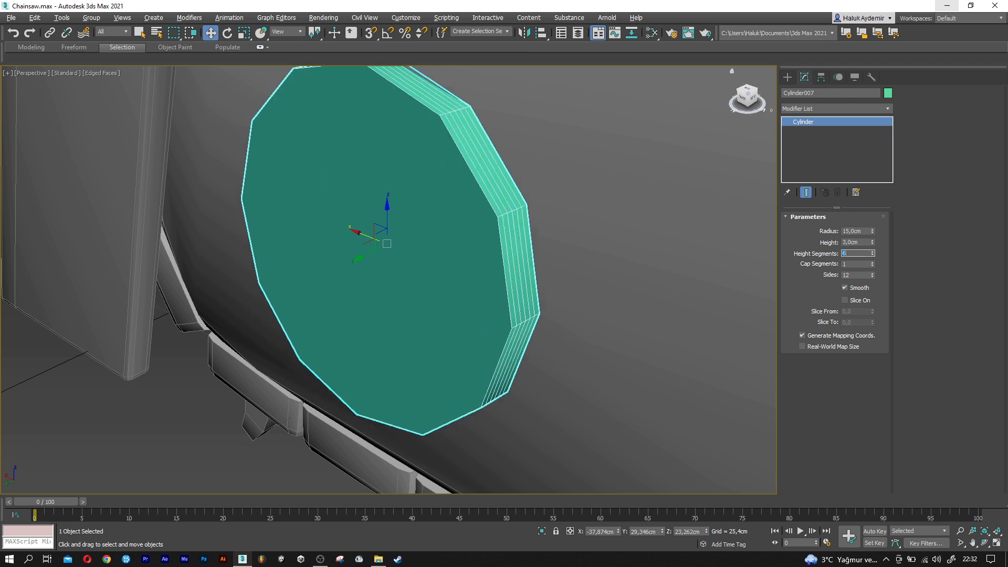
pyautogui.press('Tab')
pyautogui.press('Tab')
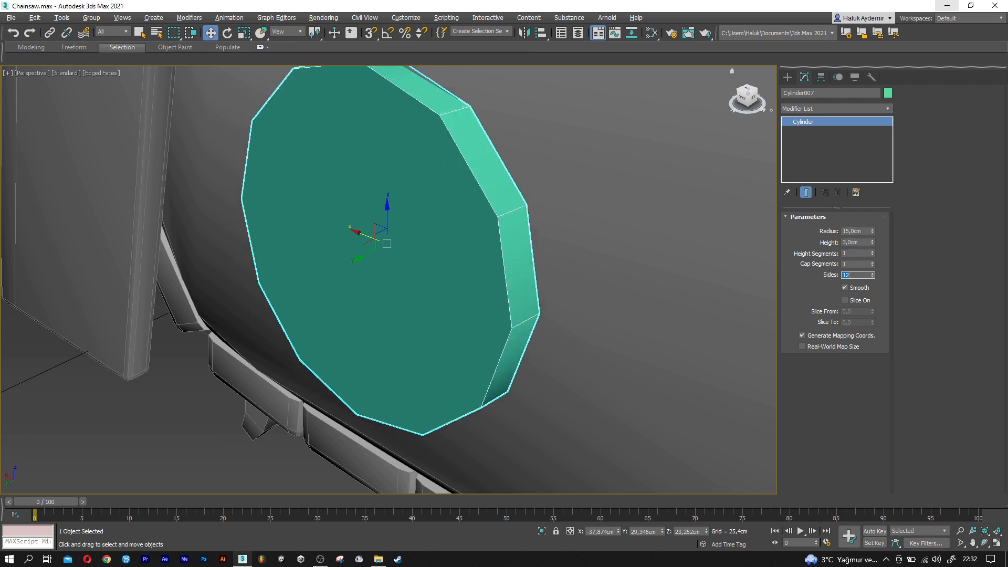
pyautogui.press('Return')
pyautogui.moveTo(573, 210); pyautogui.dragTo(583, 216, button='middle')
pyautogui.press('e')
pyautogui.press('w')
# Add an Edit Poly modifier to the cylinder and inset its front cap polygon by 5 cm
pyautogui.click(804, 106)
pyautogui.press('e')
pyautogui.click(806, 147)
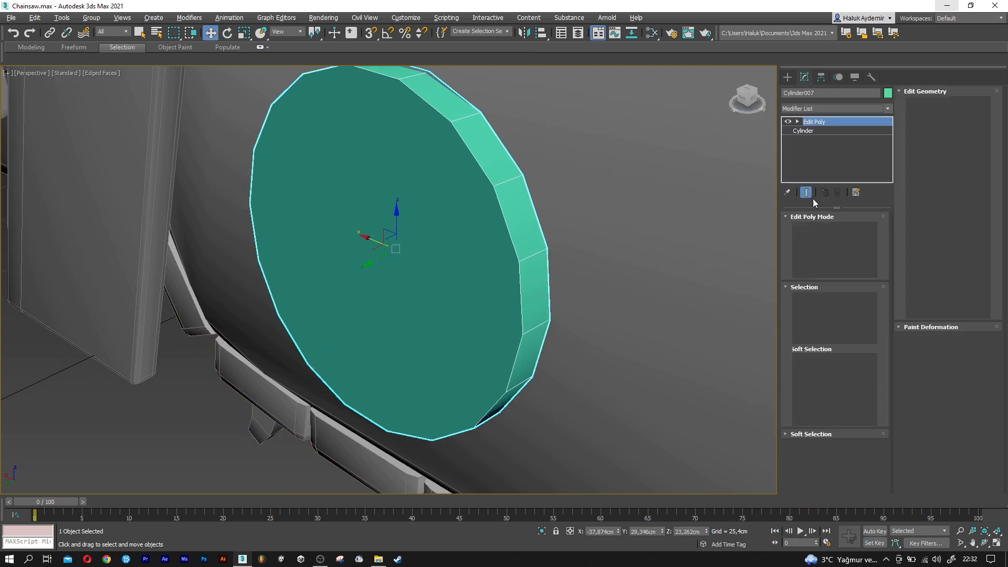
pyautogui.press('4')
pyautogui.click(445, 251)
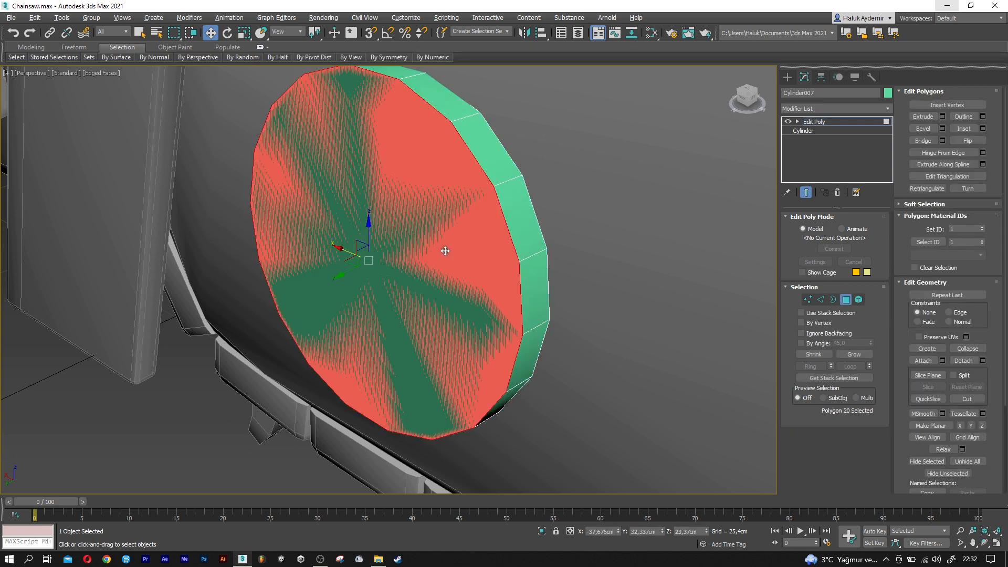
pyautogui.click(982, 129)
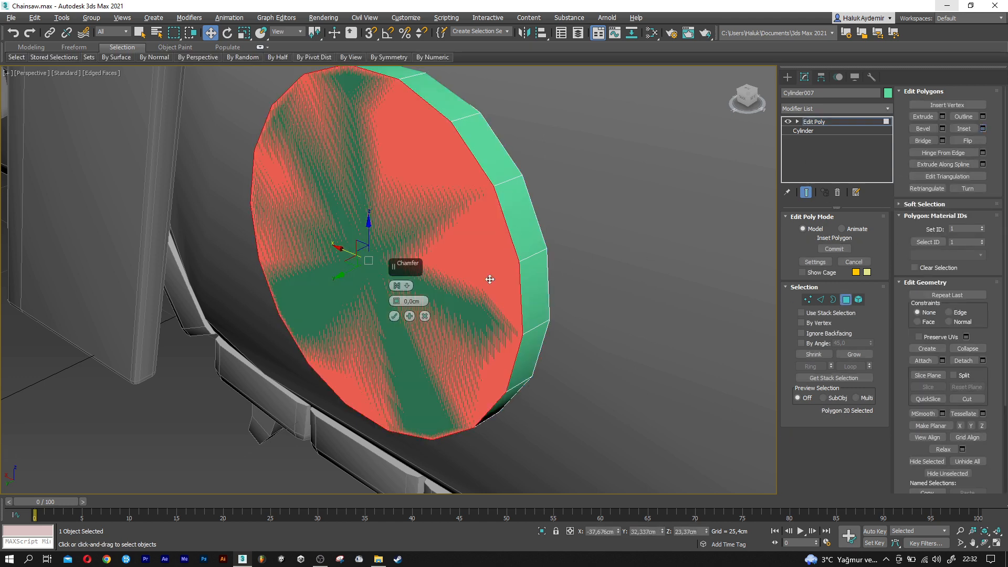
pyautogui.moveTo(396, 300); pyautogui.dragTo(395, 271)
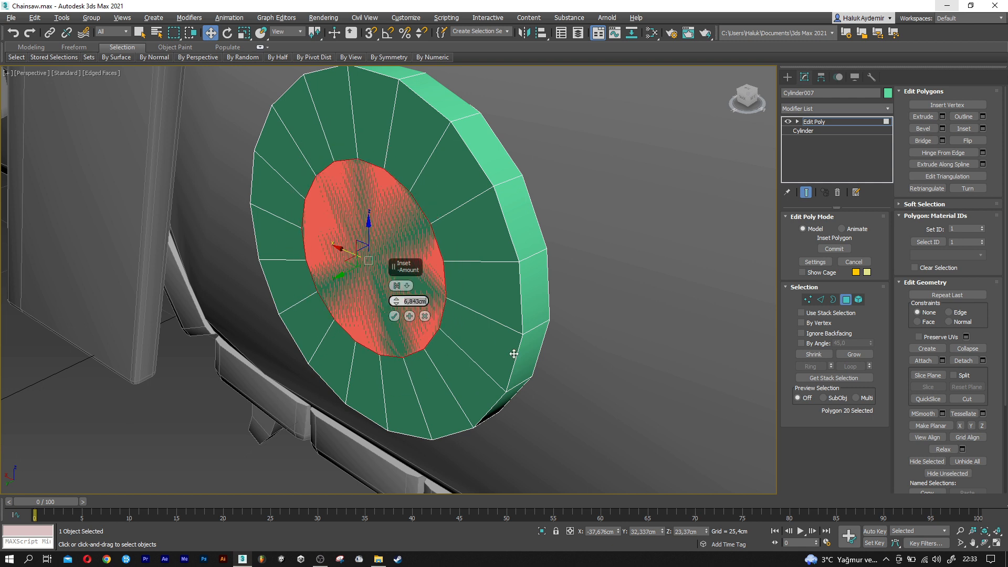
pyautogui.write('5')
pyautogui.press('Return')
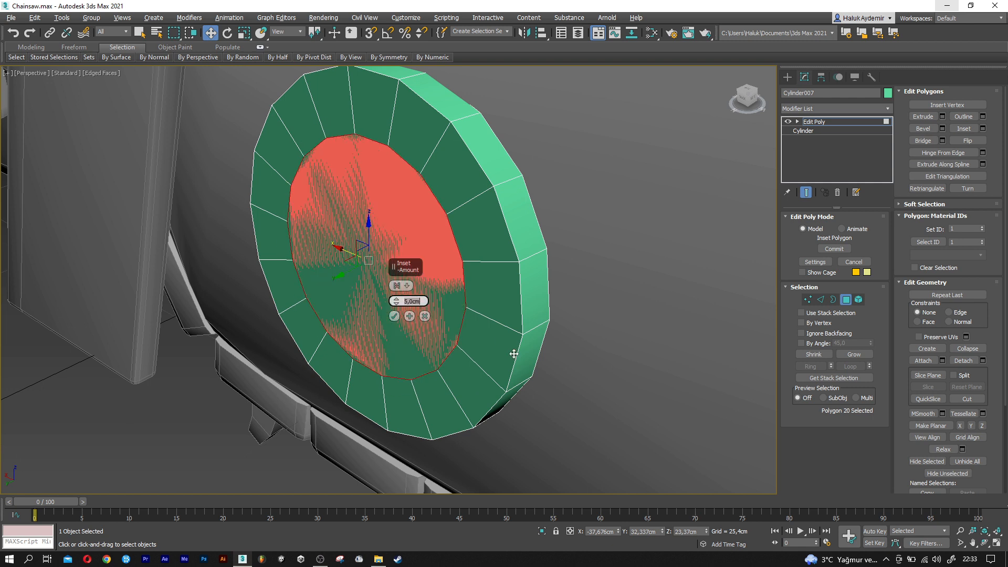
pyautogui.click(394, 316)
# Extrude the disc's inset polygon outward by 3 cm and inset the raised face once more
pyautogui.click(945, 115)
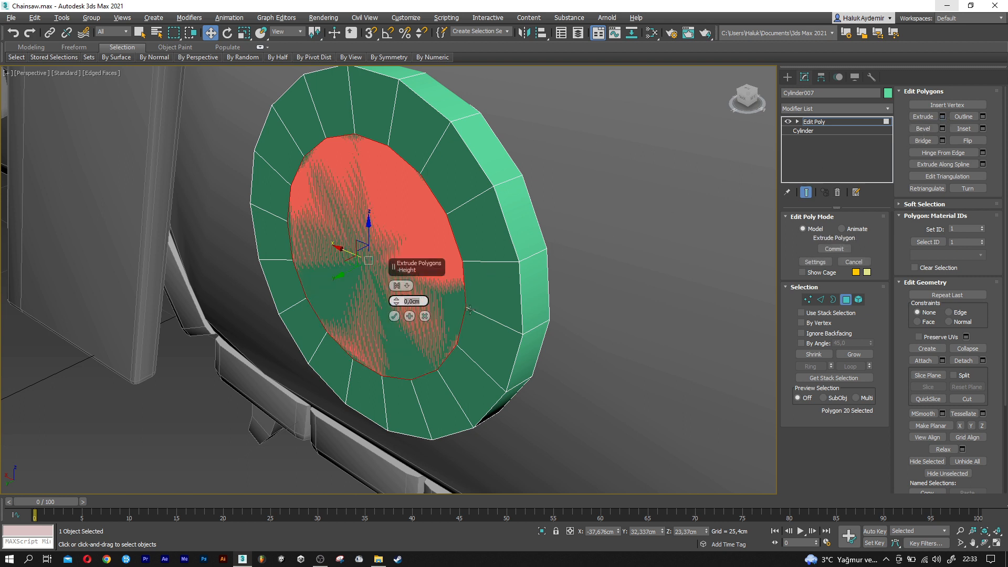
pyautogui.write('3')
pyautogui.press('Return')
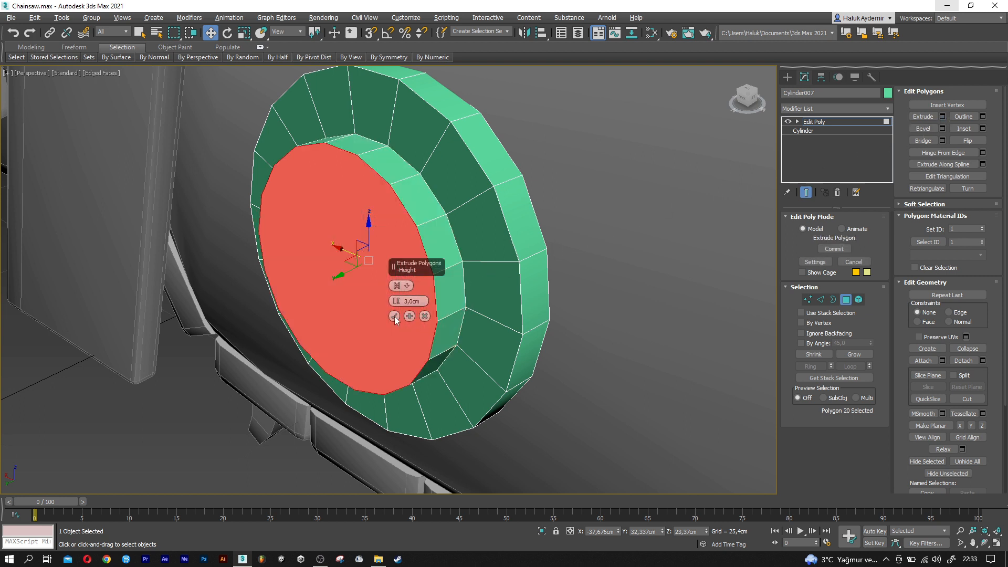
pyautogui.click(395, 316)
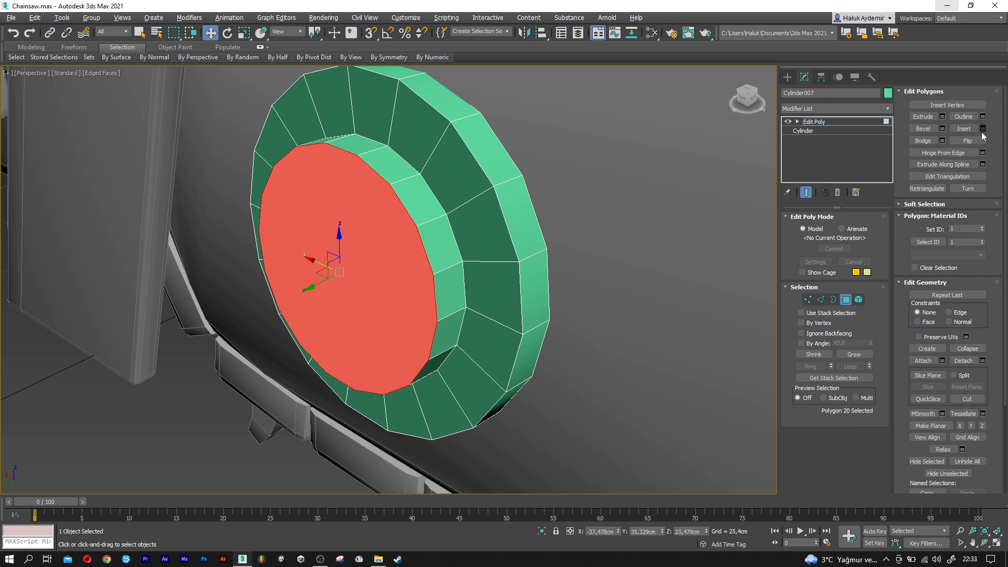
pyautogui.click(983, 129)
pyautogui.click(394, 316)
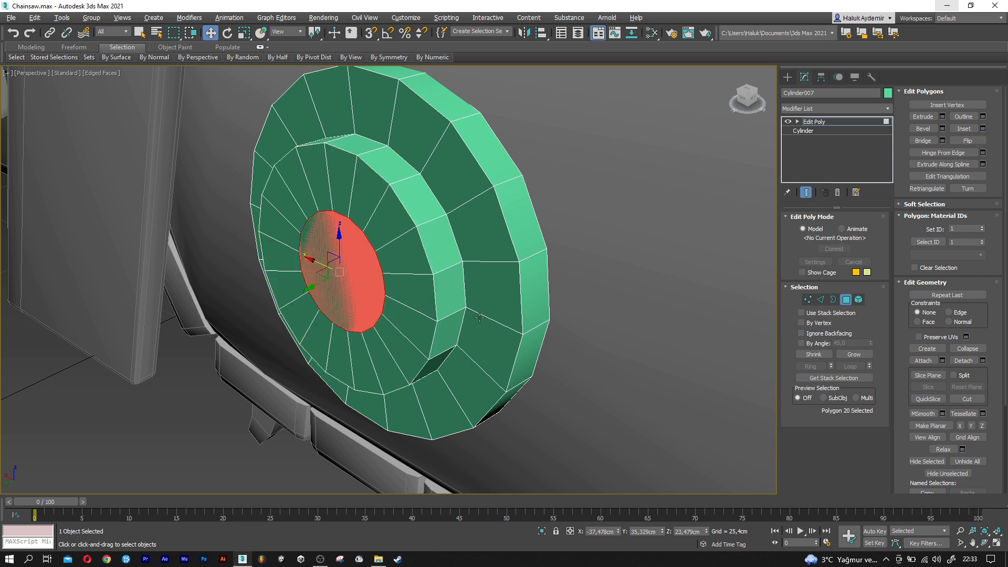
# Chamfer the outer front edge loops of the disc and its raised center by 1.5 cm
pyautogui.click(820, 300)
pyautogui.click(415, 216)
pyautogui.click(841, 367)
pyautogui.click(482, 168)
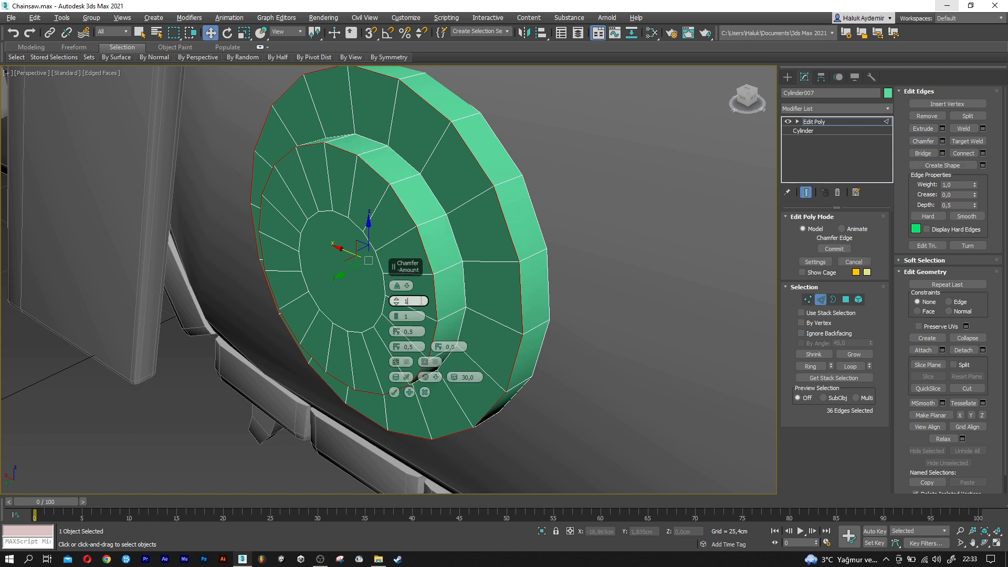
pyautogui.press('Return')
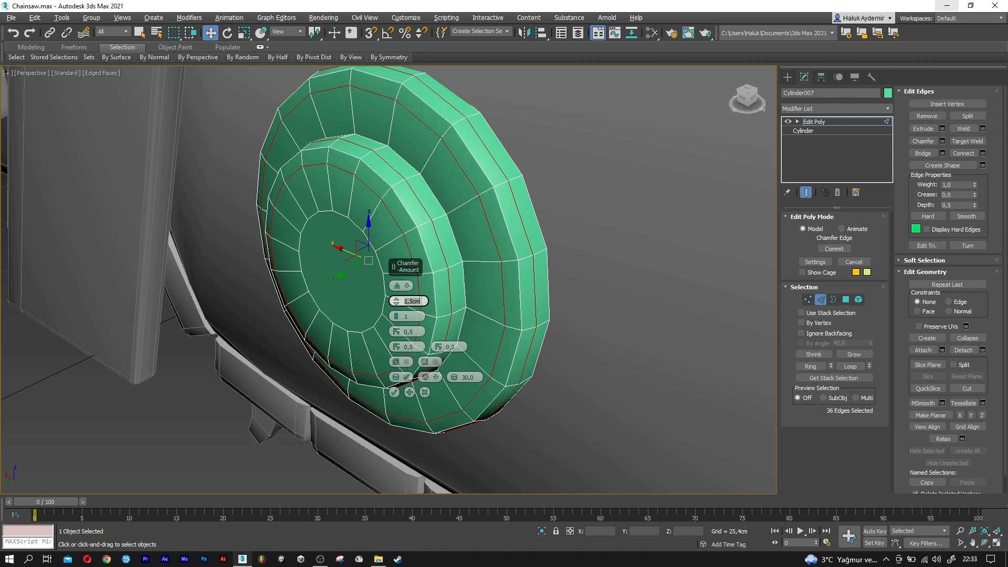
pyautogui.click(394, 393)
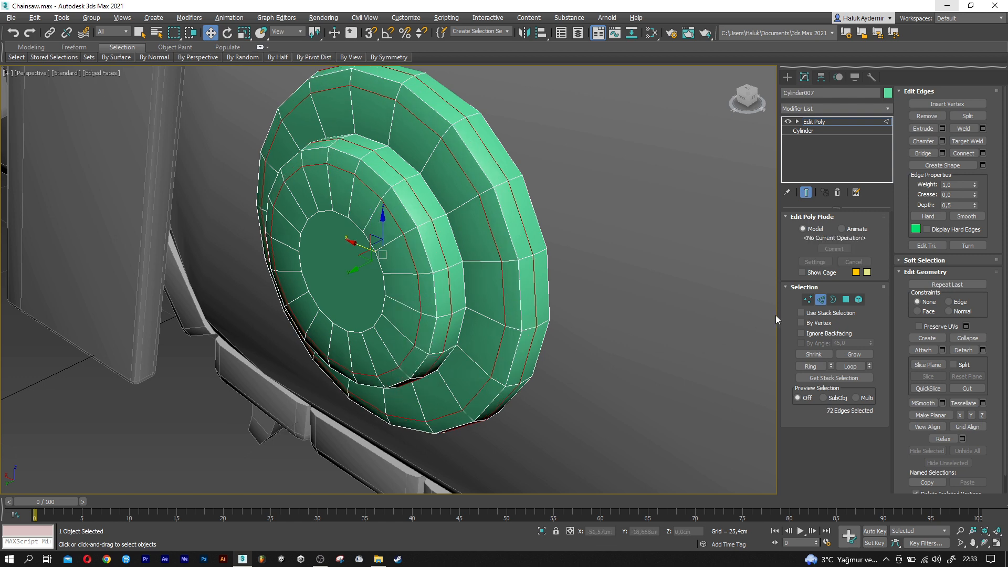
# Clone the finished disc outward from the blade as a single copy
pyautogui.click(820, 301)
pyautogui.keyDown('shift'); pyautogui.moveTo(374, 263); pyautogui.dragTo(301, 294); pyautogui.keyUp('shift')
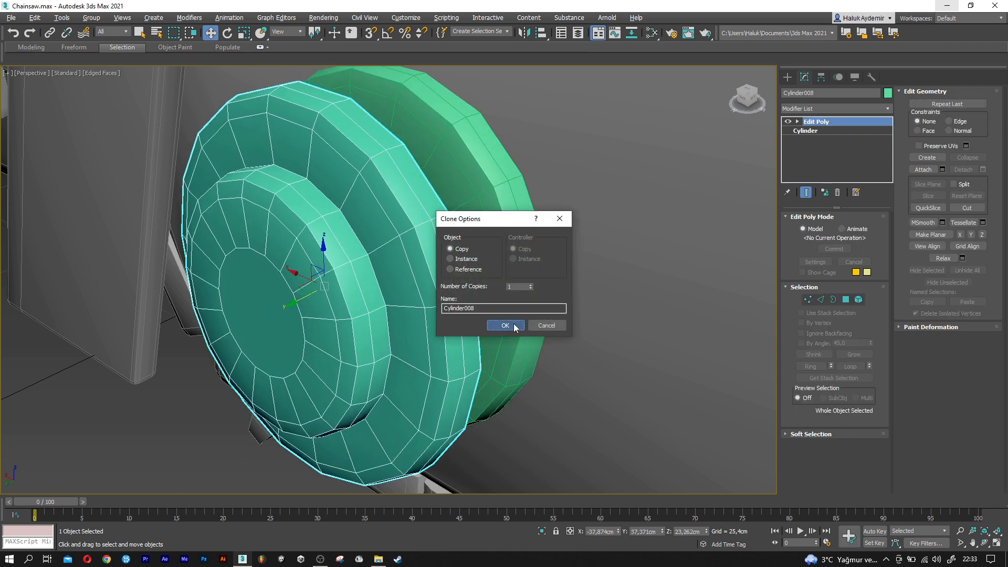
pyautogui.click(504, 326)
# Delete the copy's Edit Poly modifier and set its cylinder to radius 3 cm, height 2 cm and 5 sides
pyautogui.rightClick(818, 122)
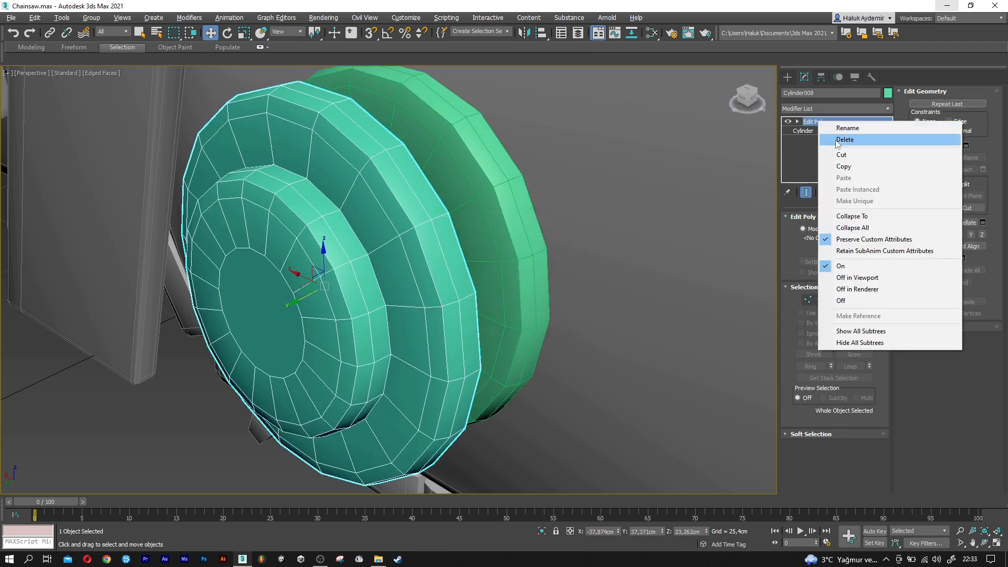
pyautogui.click(833, 133)
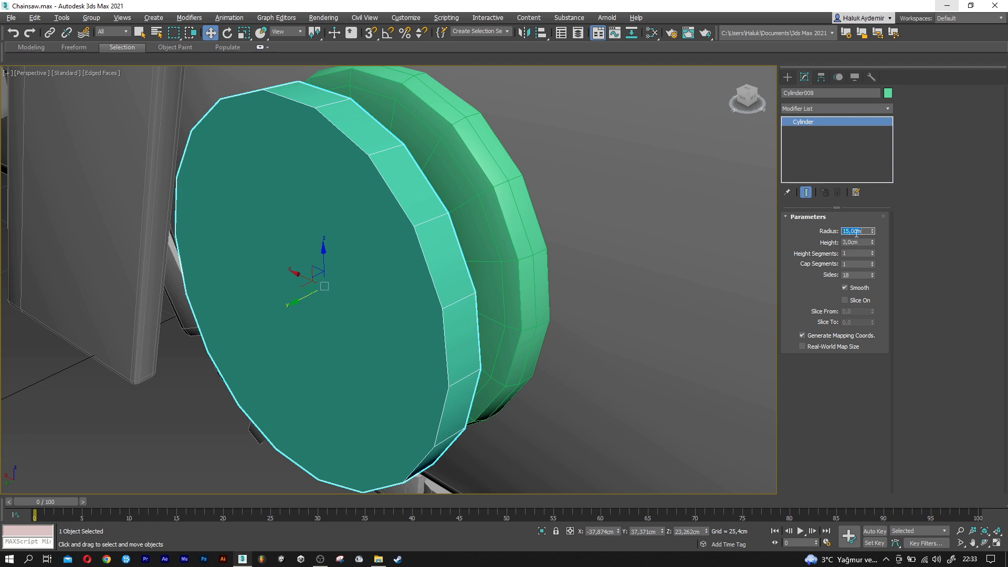
pyautogui.press('Tab')
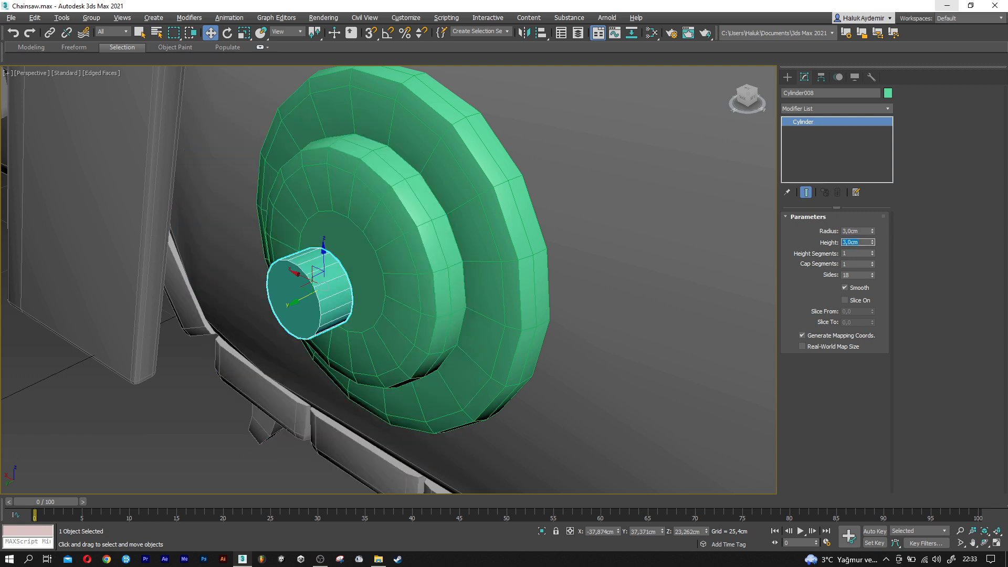
pyautogui.press('Tab')
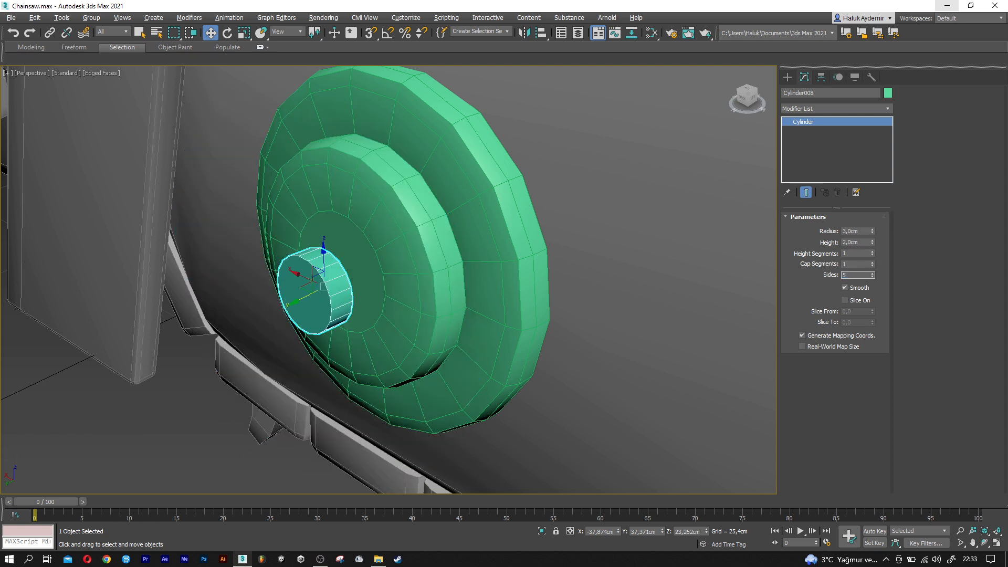
# Move the five-sided bolt back onto the disc's center face and turn off its Smooth option
pyautogui.scroll(3, 304, 297)
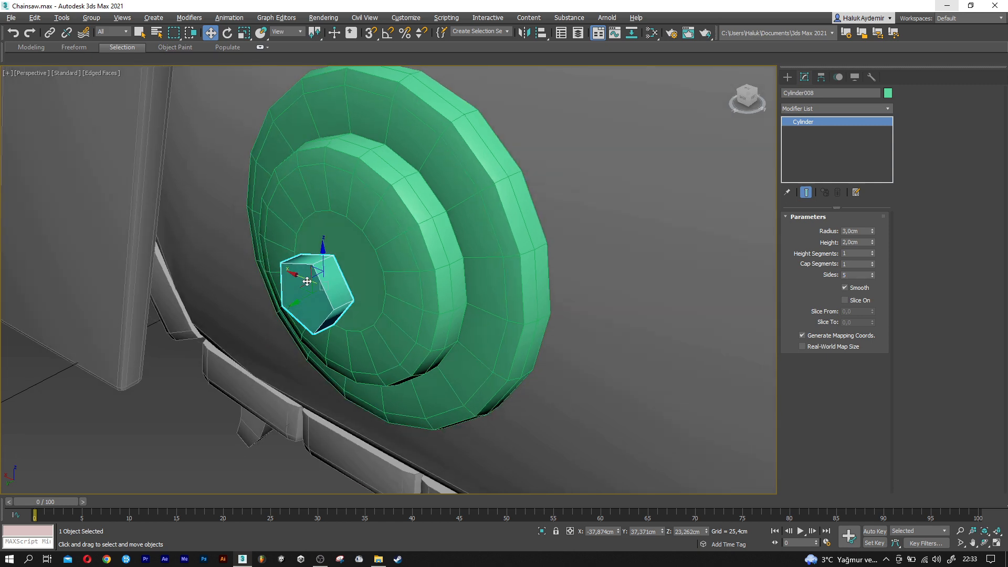
pyautogui.moveTo(309, 304); pyautogui.dragTo(339, 289)
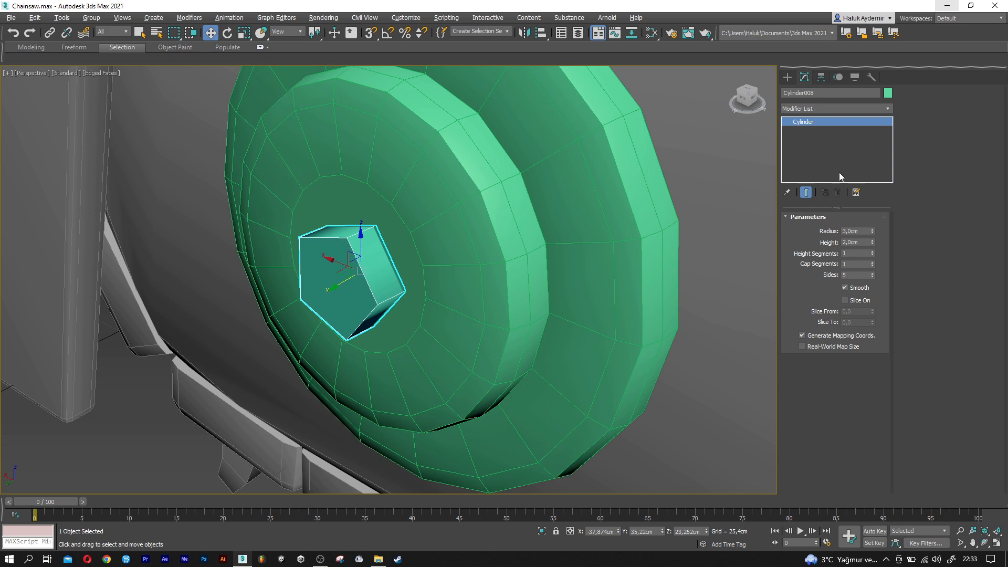
pyautogui.click(845, 288)
pyautogui.scroll(2, 321, 253)
pyautogui.scroll(-2, 325, 253)
# Give the bolt and the disc the same grey object color as the rest of the chainsaw and clear the selection
pyautogui.keyDown('ctrl'); pyautogui.click(416, 216); pyautogui.keyUp('ctrl')
pyautogui.click(888, 94)
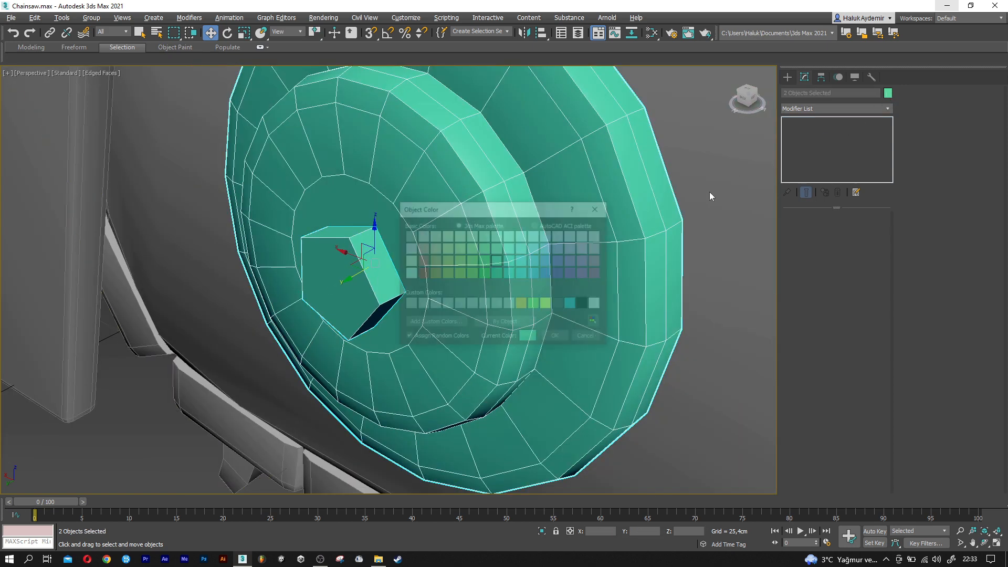
pyautogui.click(556, 339)
pyautogui.scroll(-10, 391, 311)
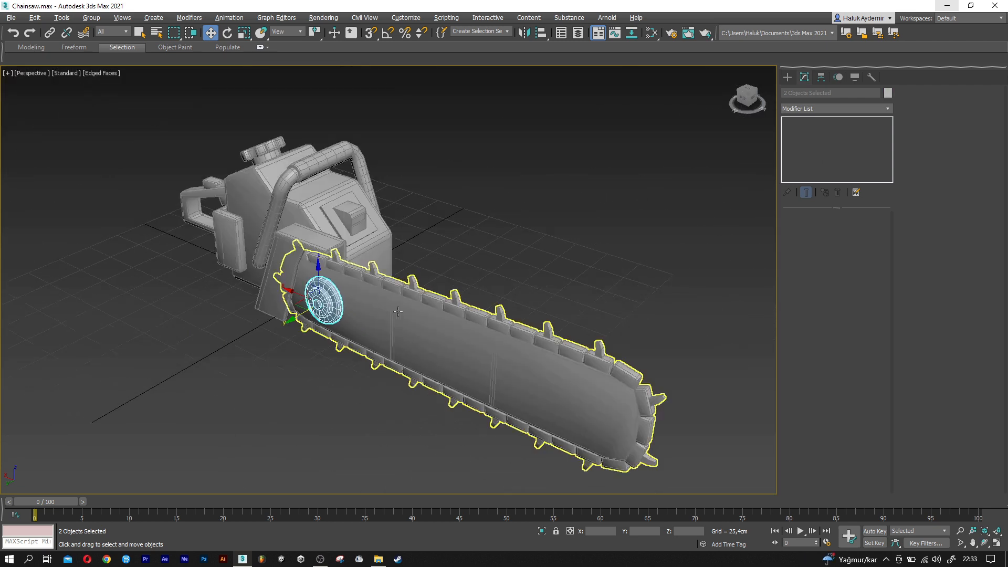
pyautogui.click(458, 260)
pyautogui.keyDown('alt'); pyautogui.moveTo(458, 260); pyautogui.dragTo(472, 239, button='middle'); pyautogui.keyUp('alt')
pyautogui.scroll(5, 403, 220)
pyautogui.scroll(-3, 404, 239)
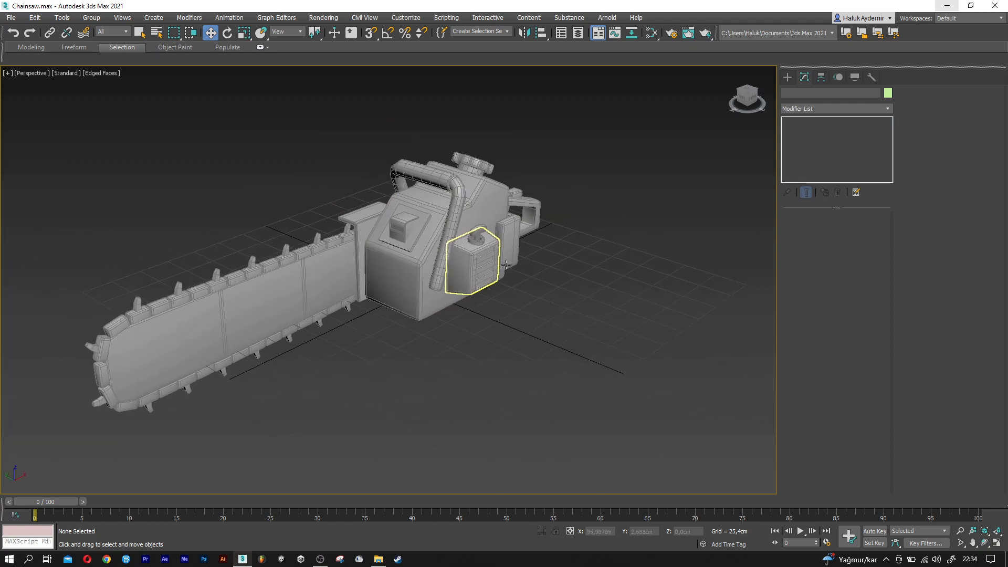